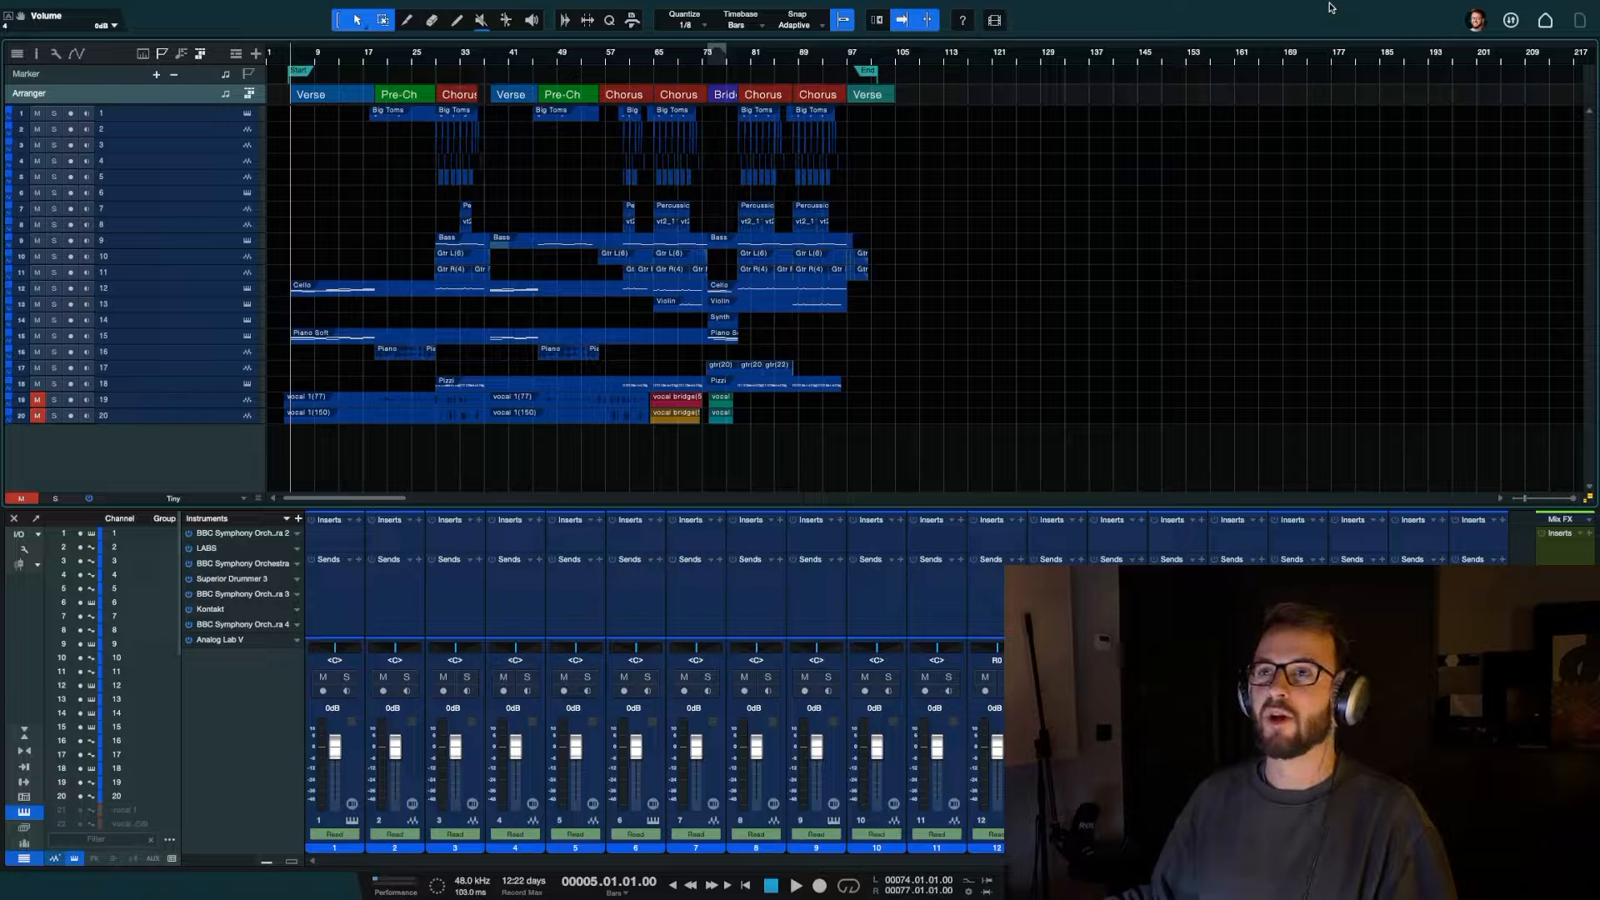
# Hide the mixer console and enlarge the arrangement's tracks to Small height with the timeline zoomed in
pyautogui.hotkey('ctrl', 'alt', 'e')
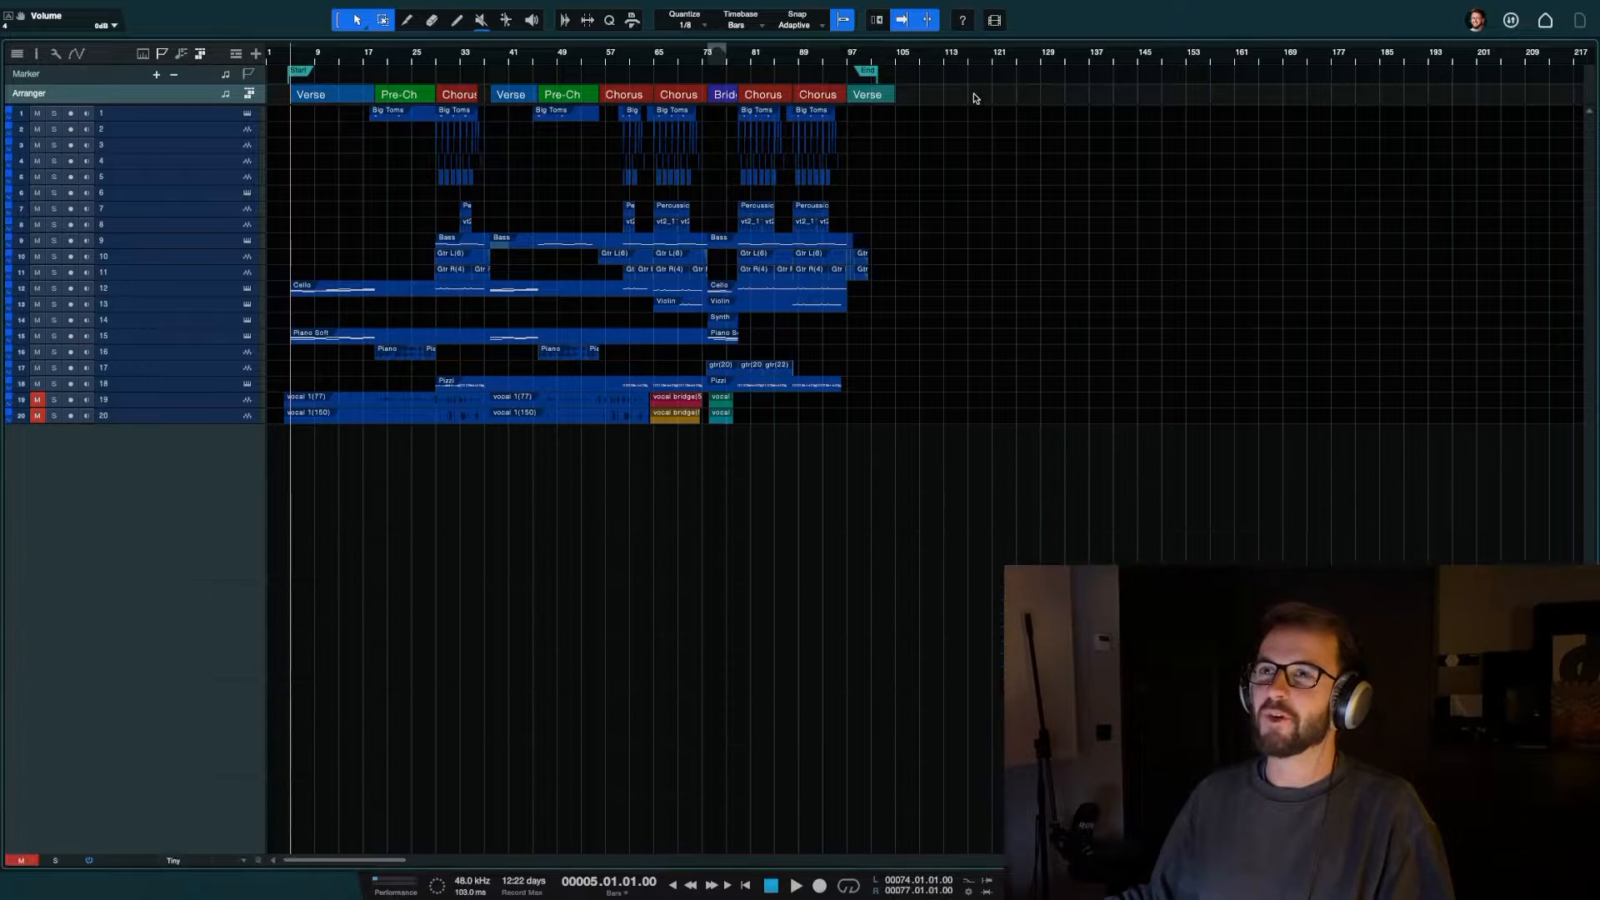
pyautogui.hotkey('ctrl', 'alt', 'e')
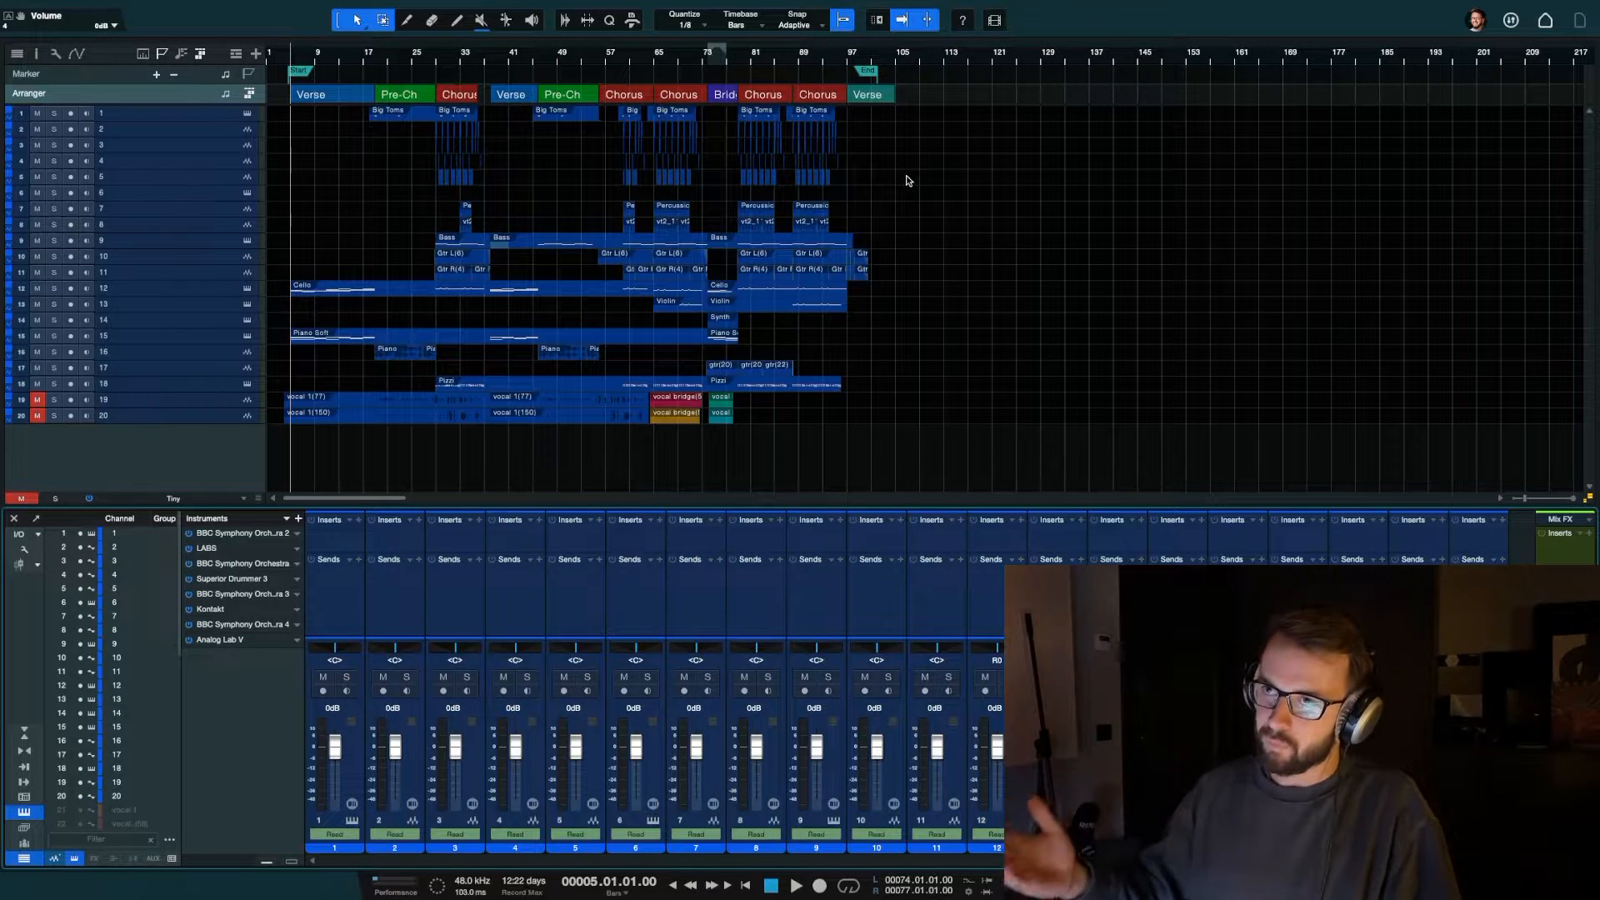
pyautogui.click(351, 792)
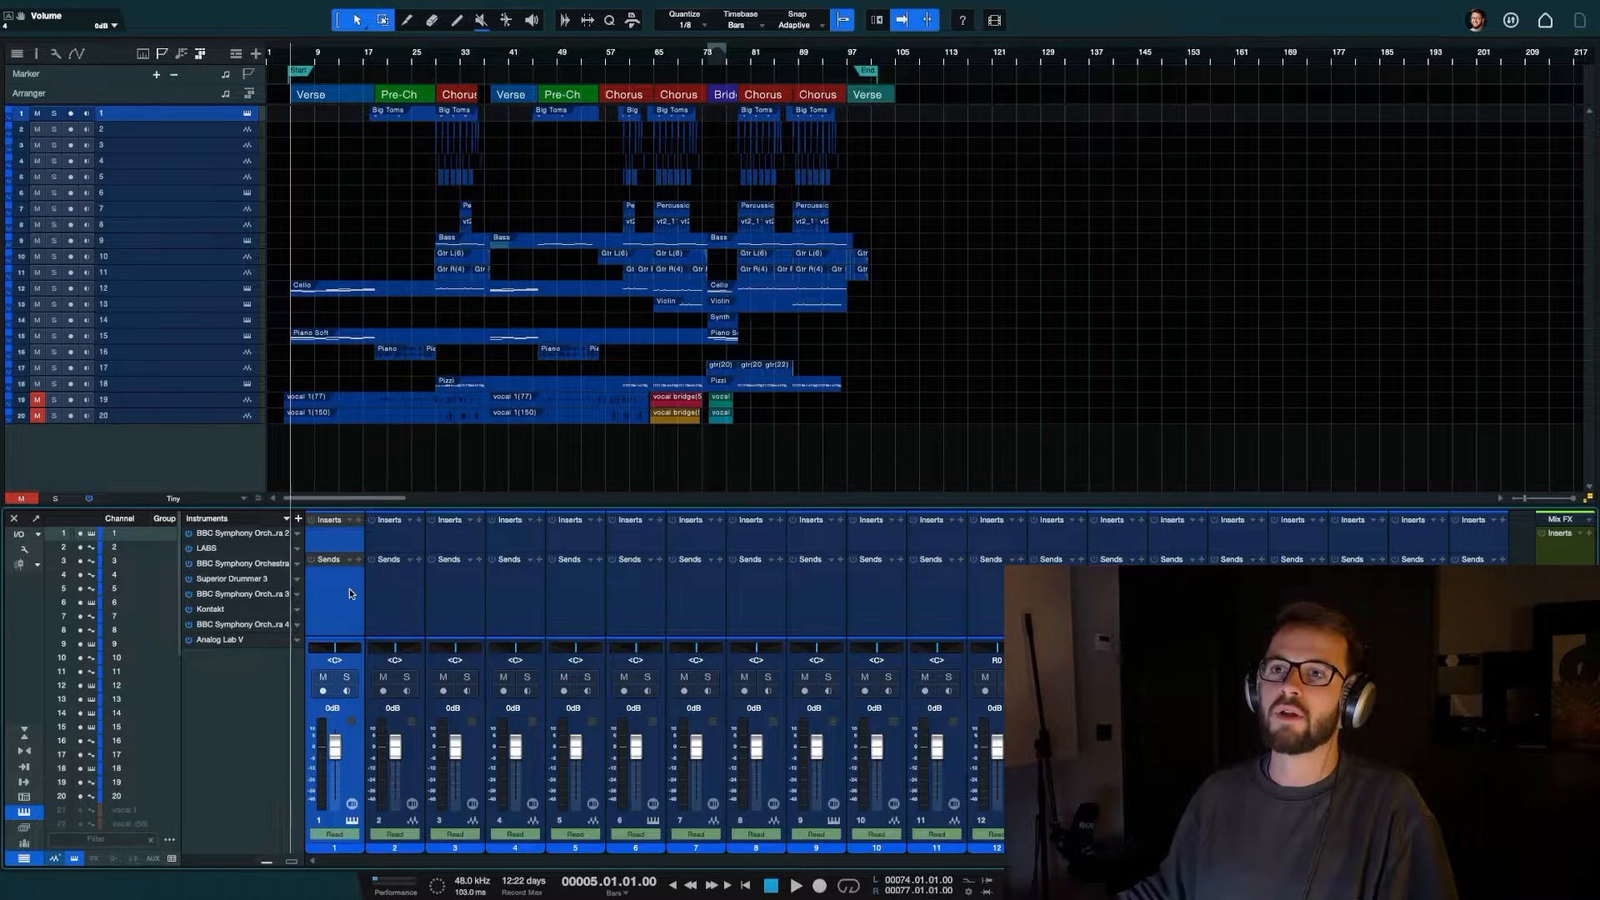
pyautogui.press('F3')
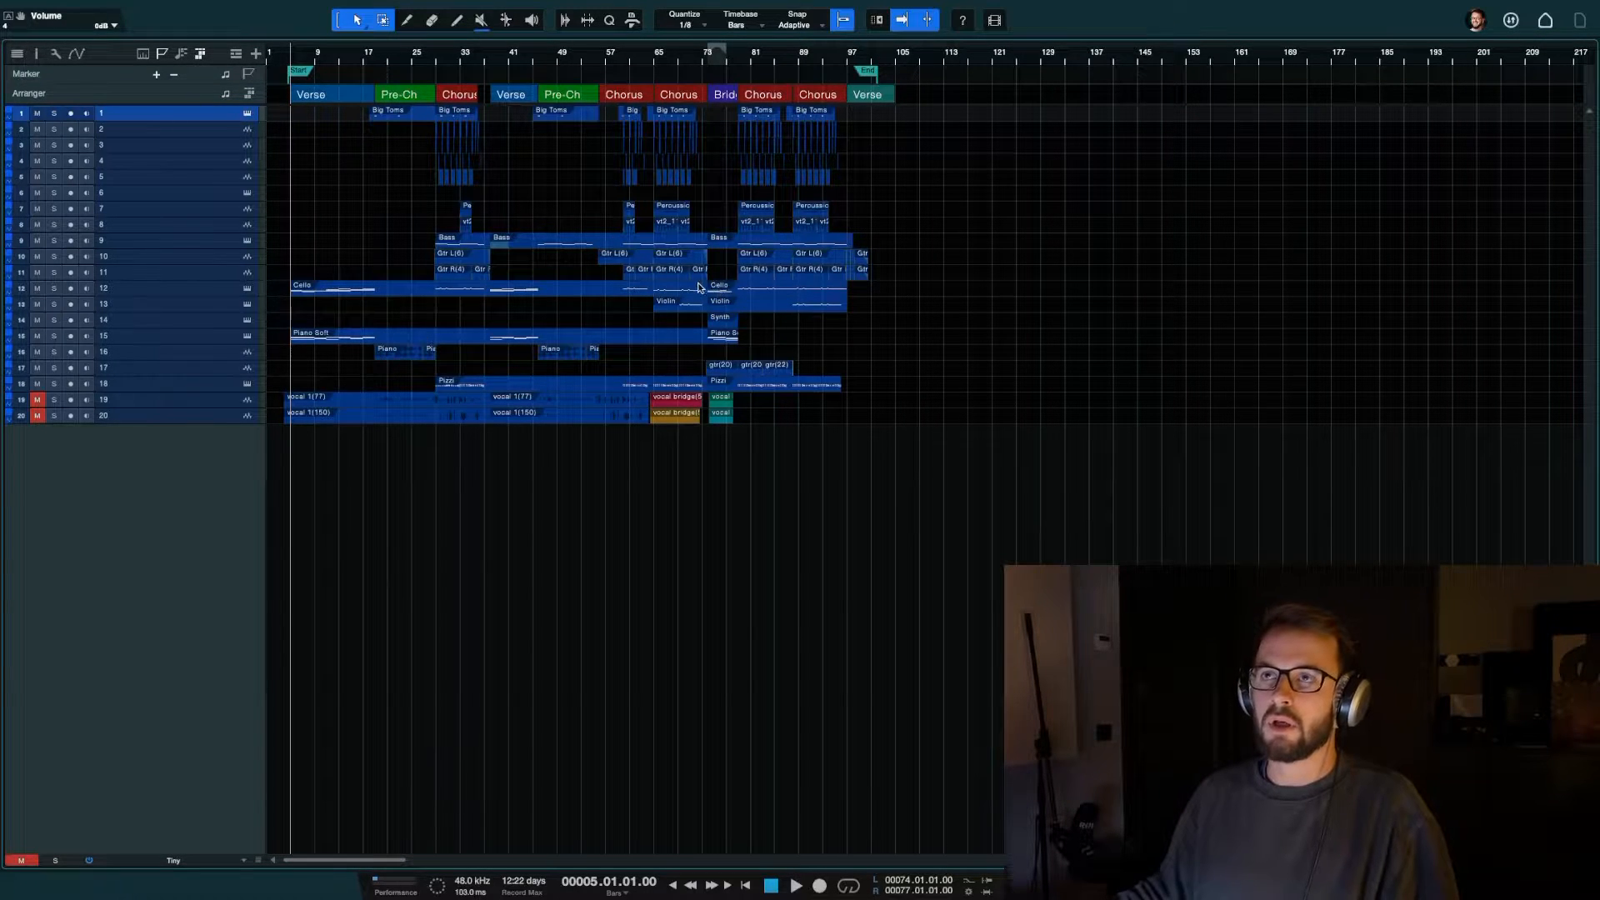
pyautogui.hotkey('shift', 'e')
pyautogui.press('e')
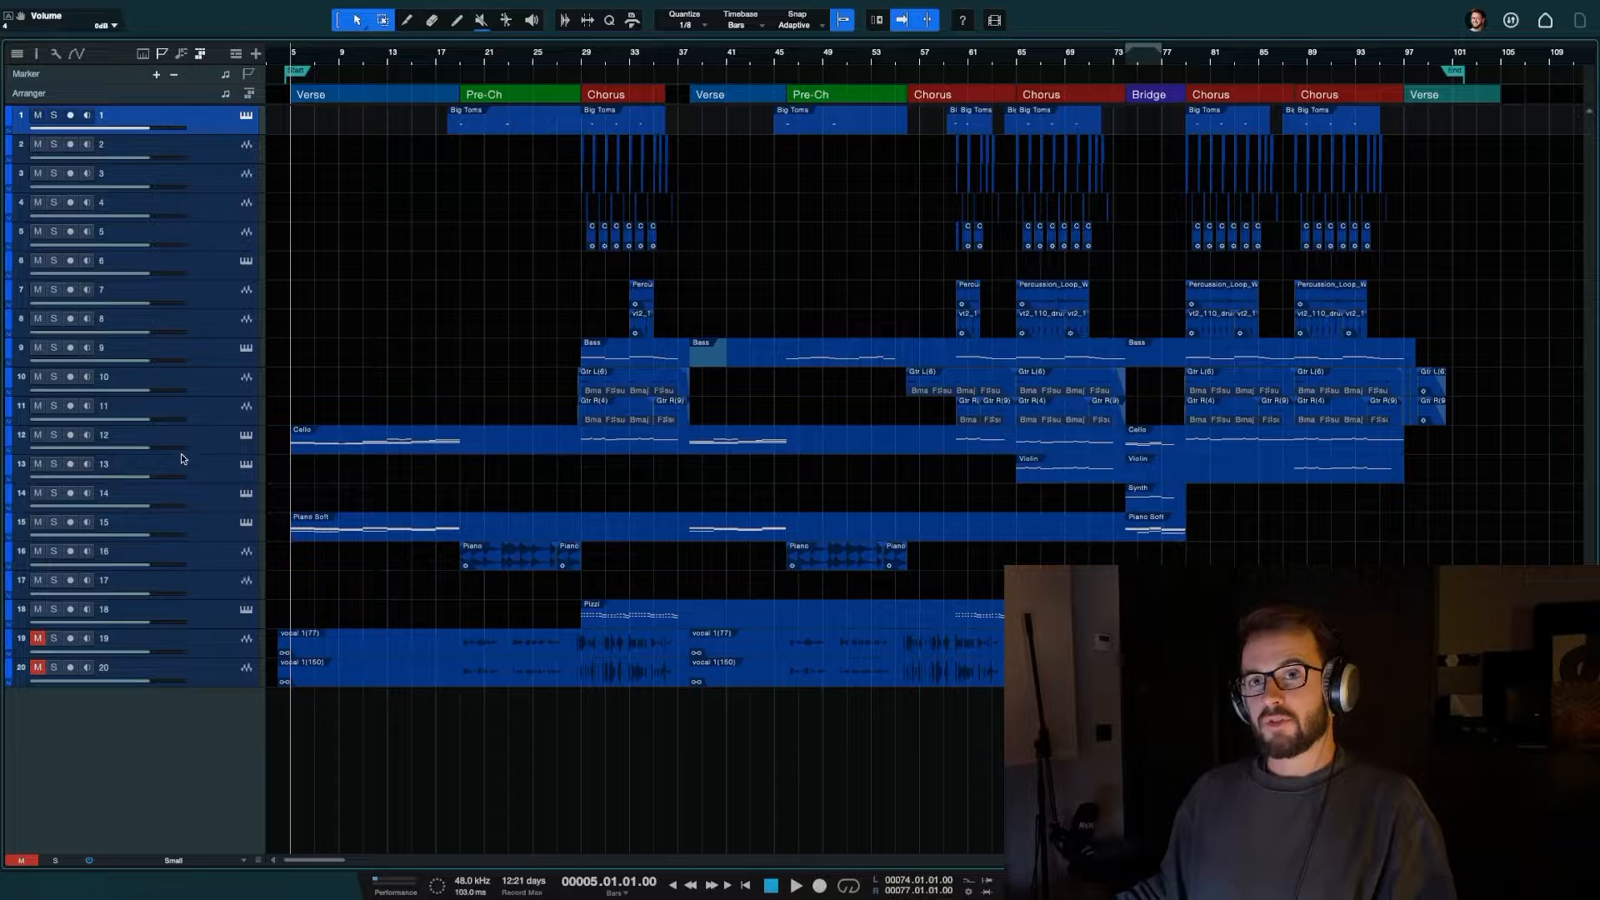
# Select track 1 in the track list and enlarge all tracks to Normal height
pyautogui.click(201, 676)
pyautogui.keyDown('shift'); pyautogui.click(215, 121); pyautogui.keyUp('shift')
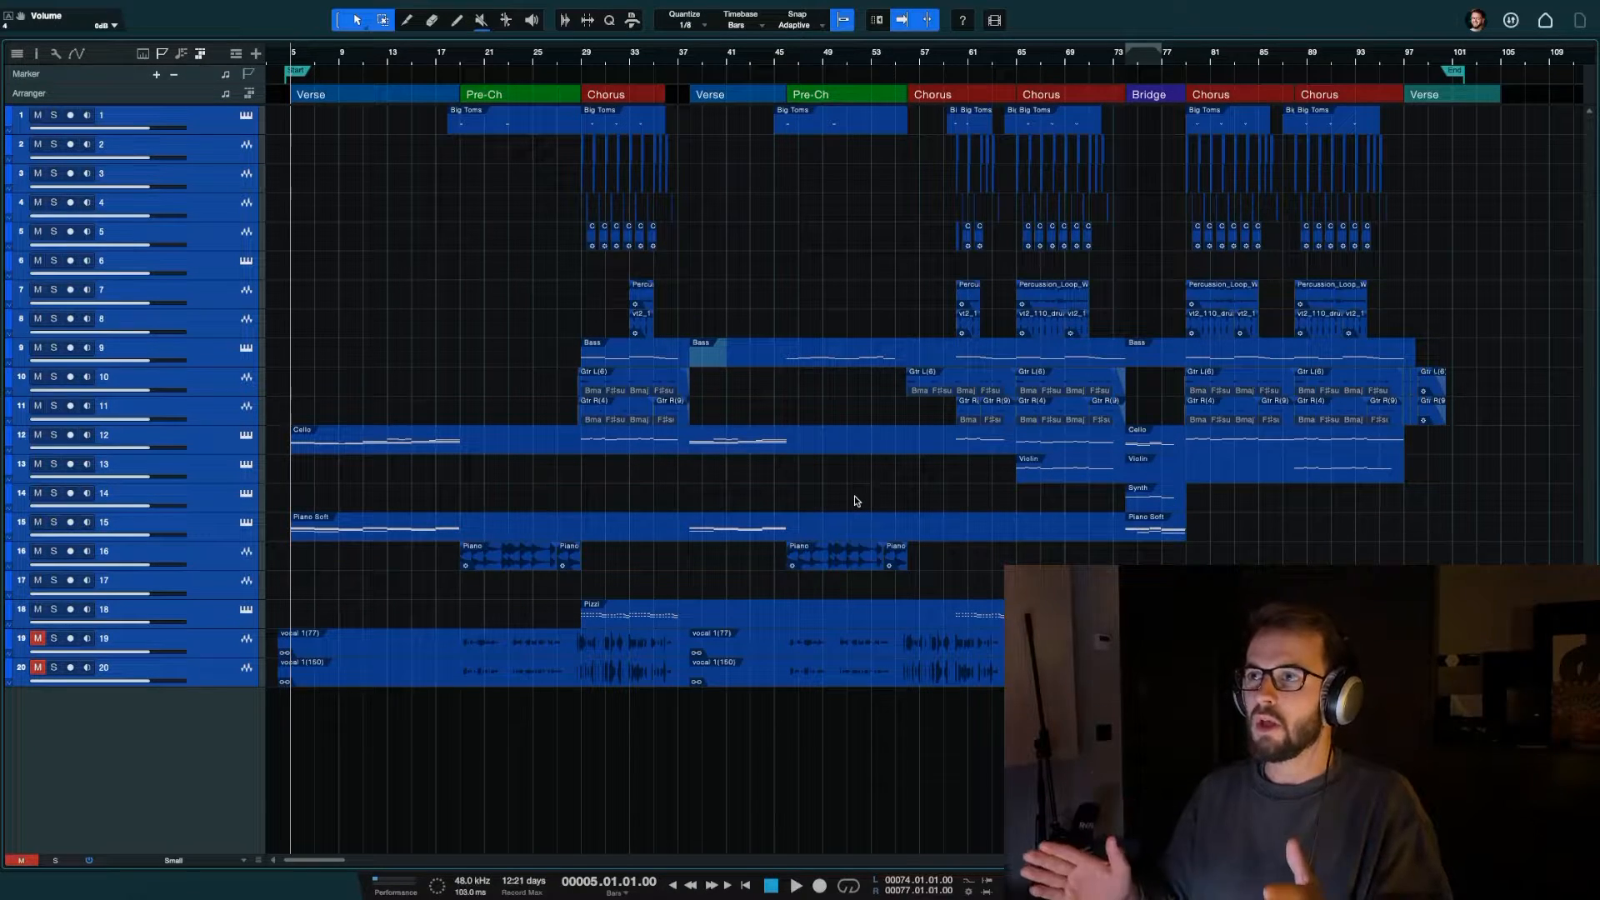
pyautogui.click(212, 122)
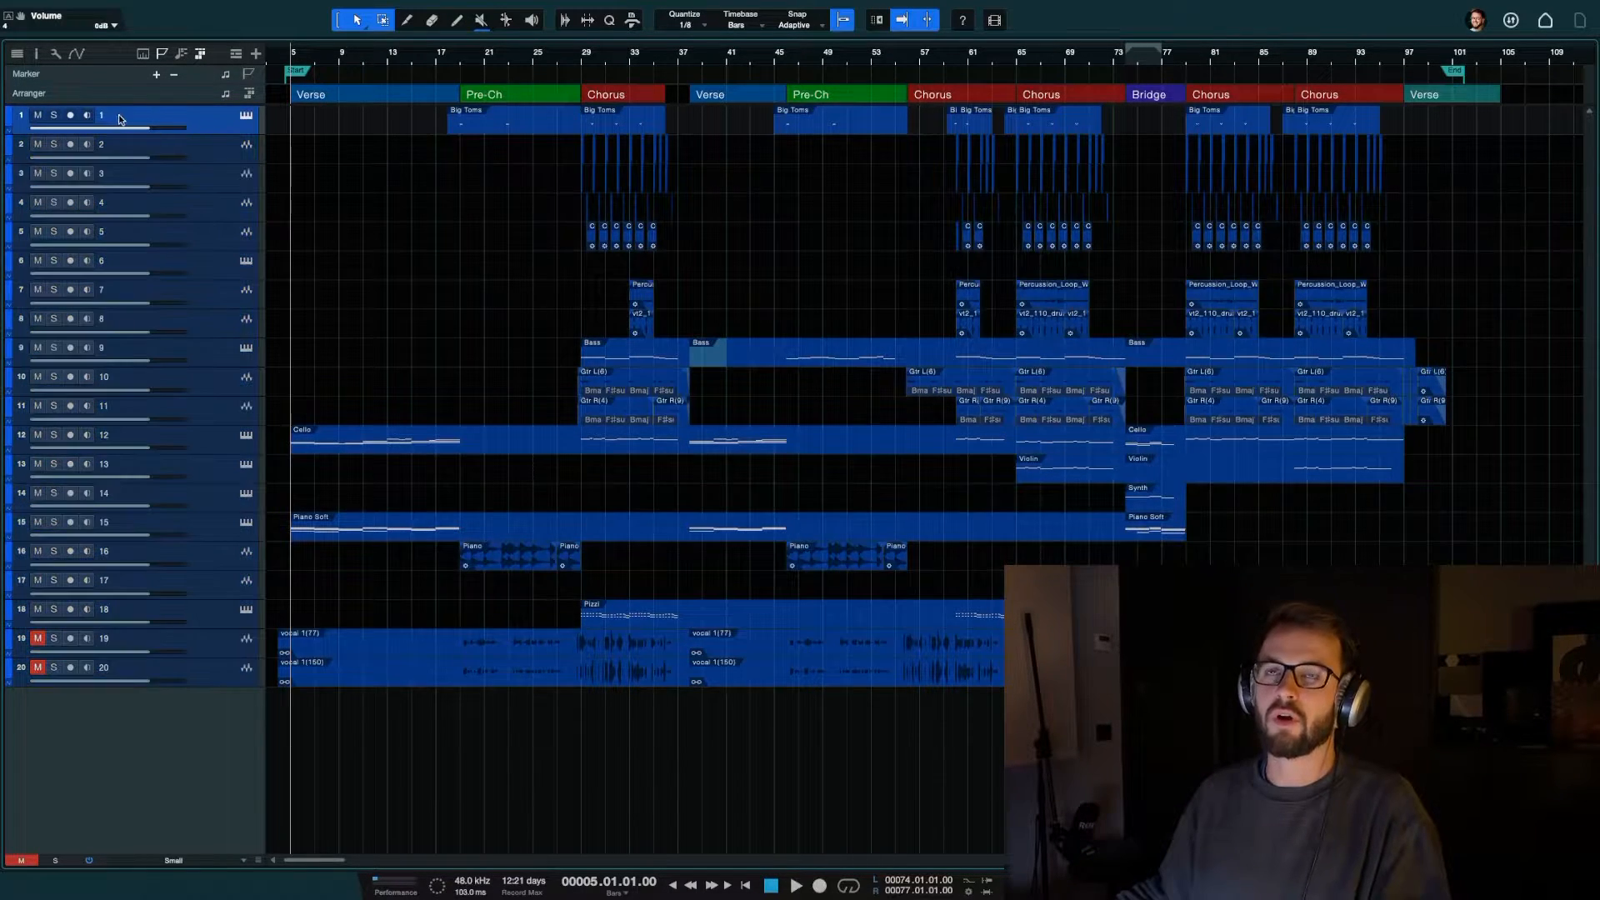
pyautogui.hotkey('shift', 'e')
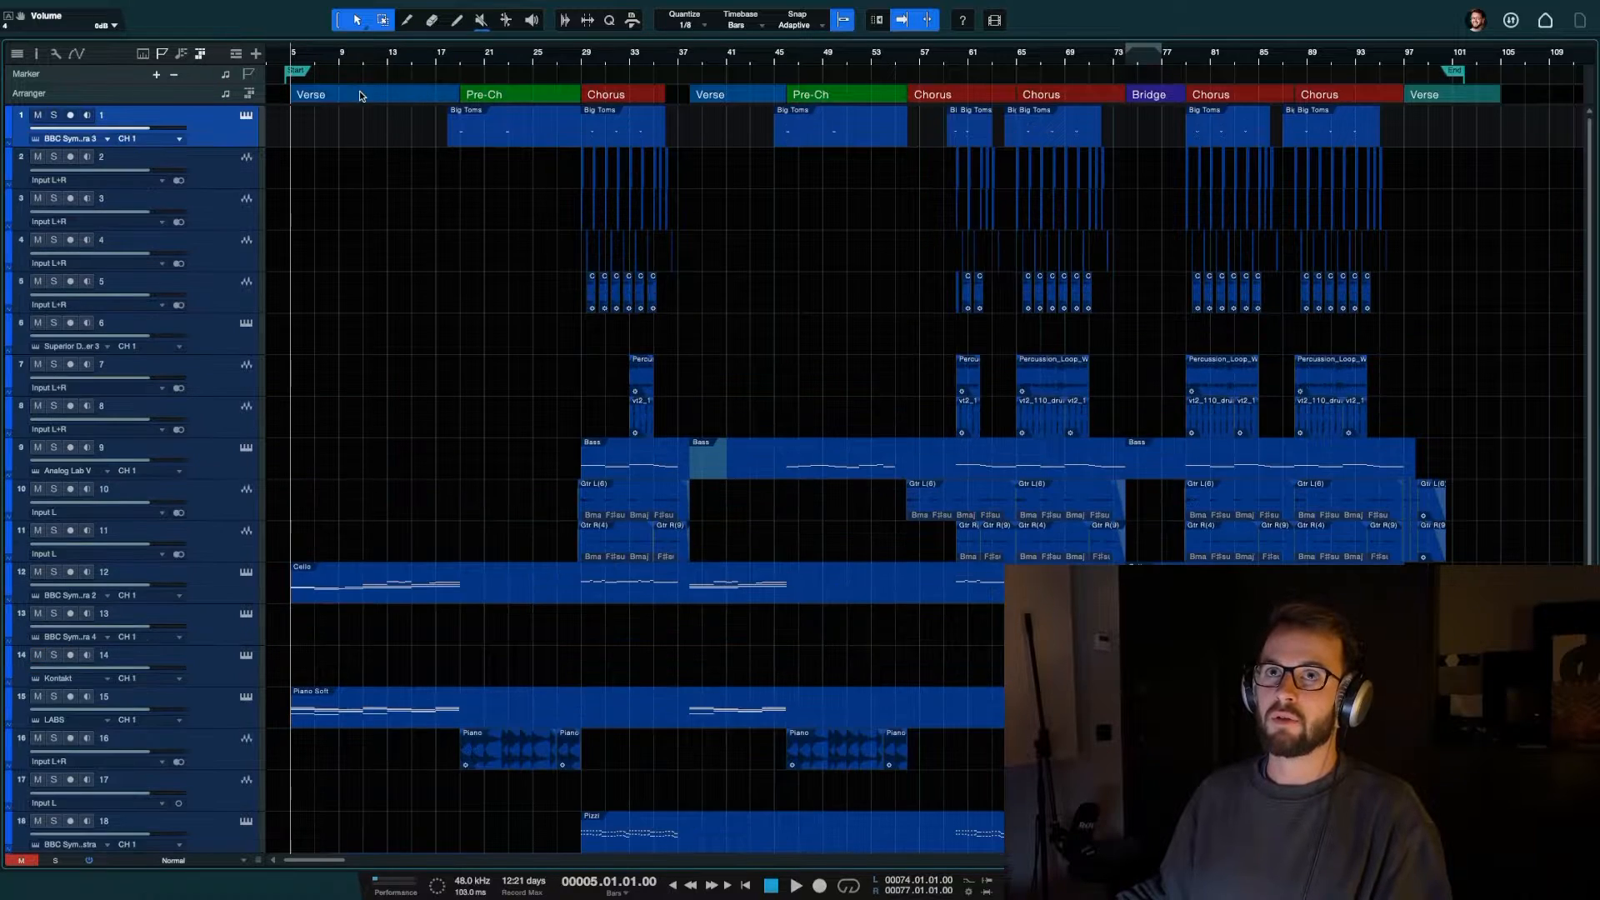
pyautogui.hotkey('alt', 'F3')
pyautogui.hotkey('alt', 'F3')
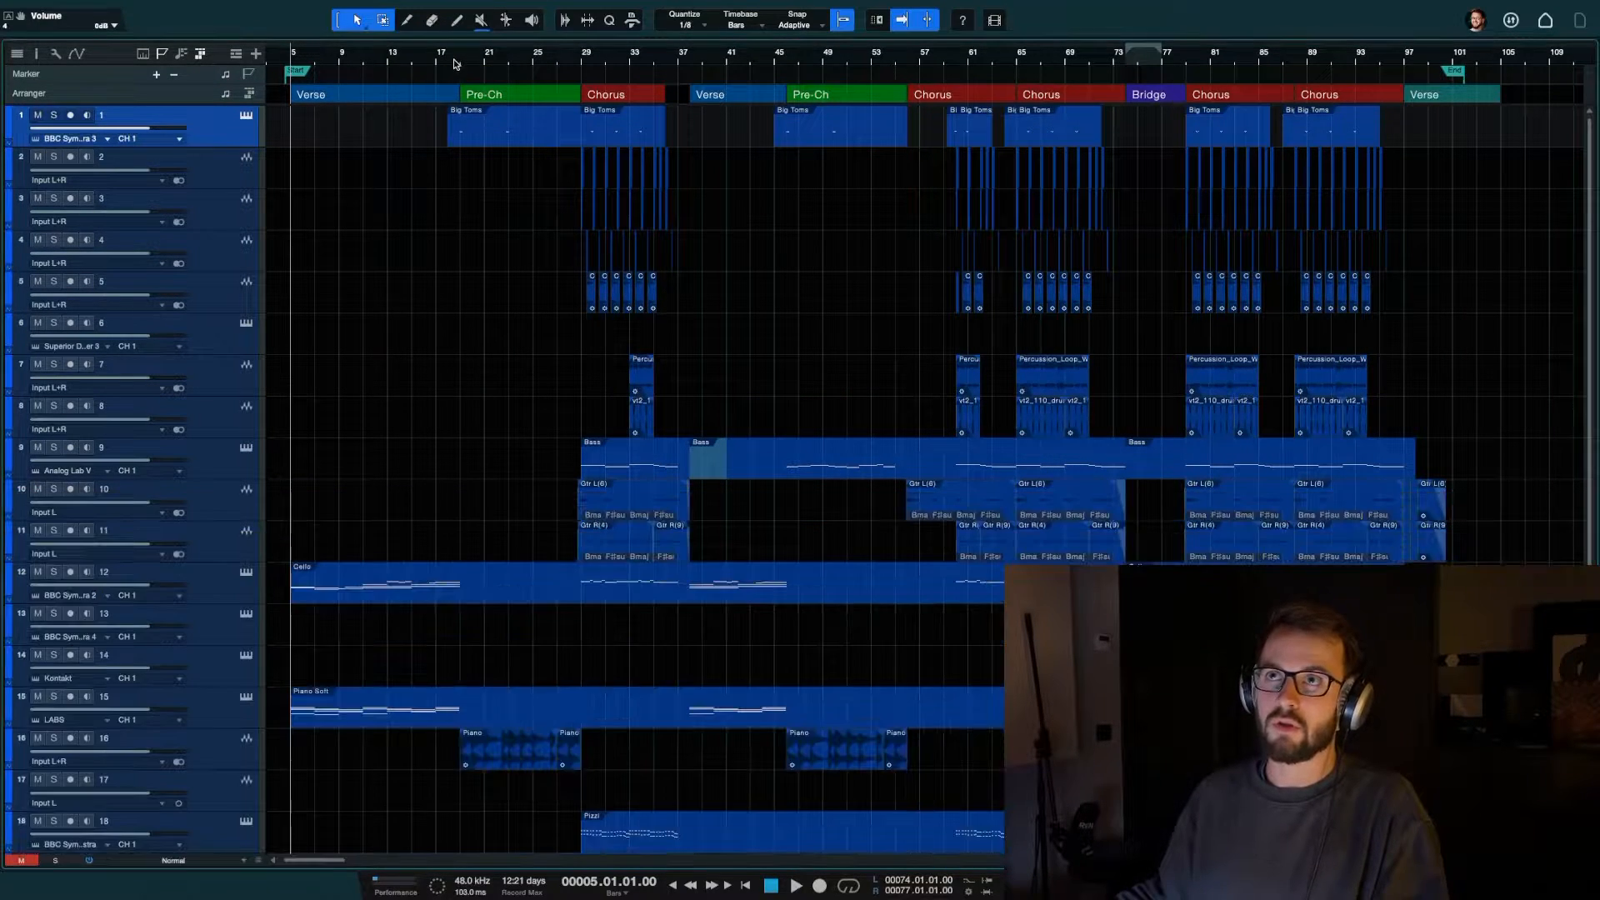
# Move the playback position to bar 19 at the first pre-chorus and show the mixer console
pyautogui.click(461, 57)
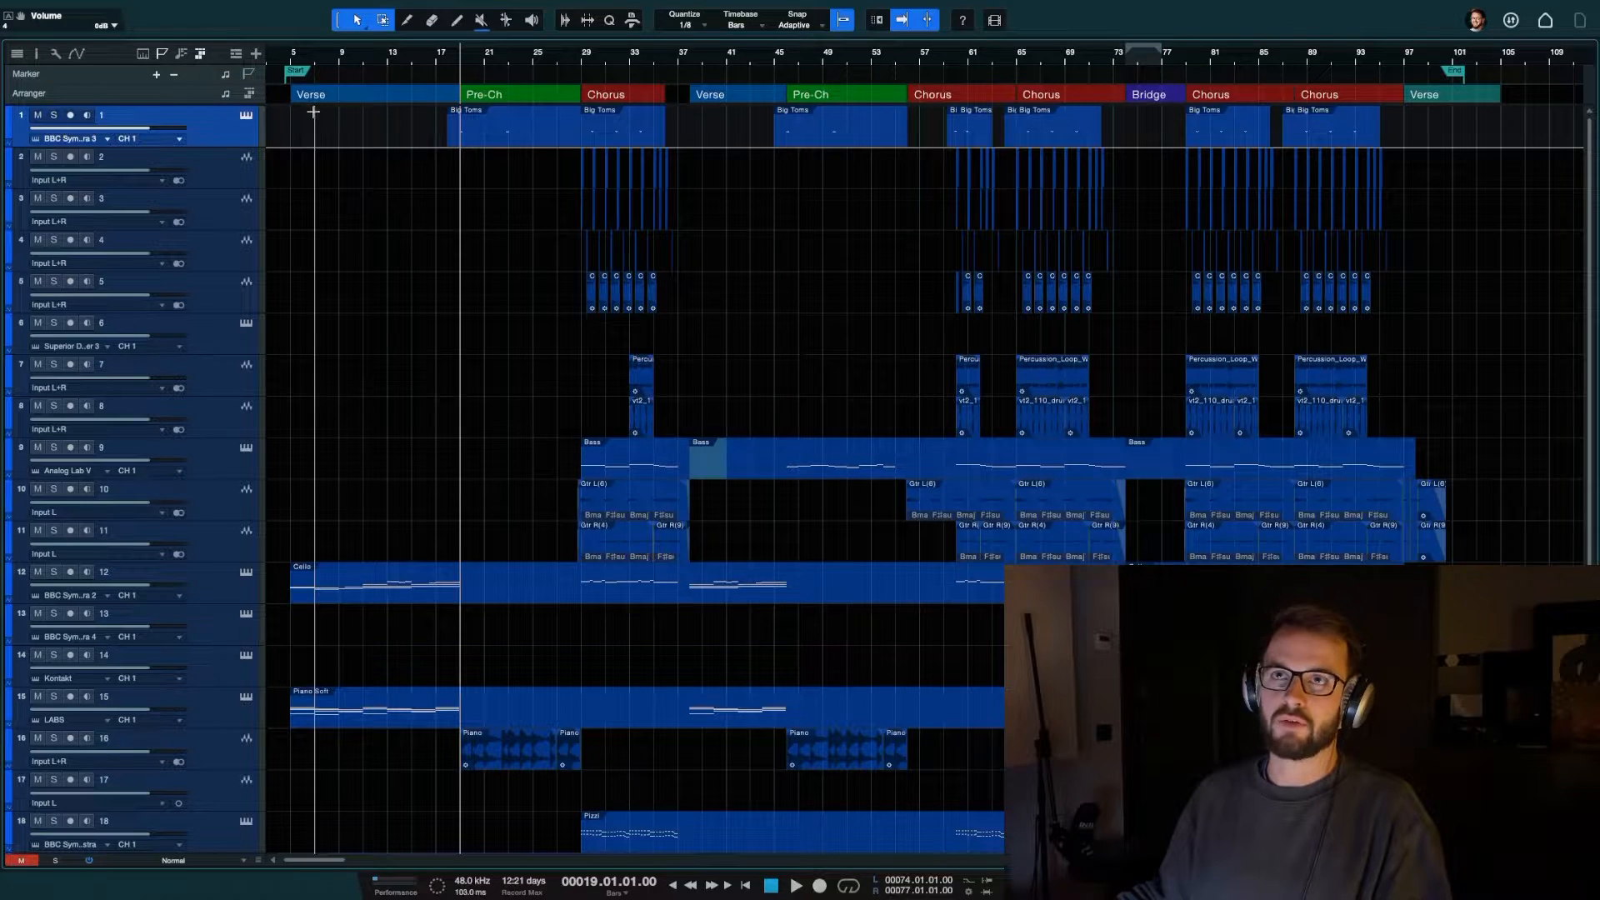
pyautogui.scroll(-2, 325, 112)
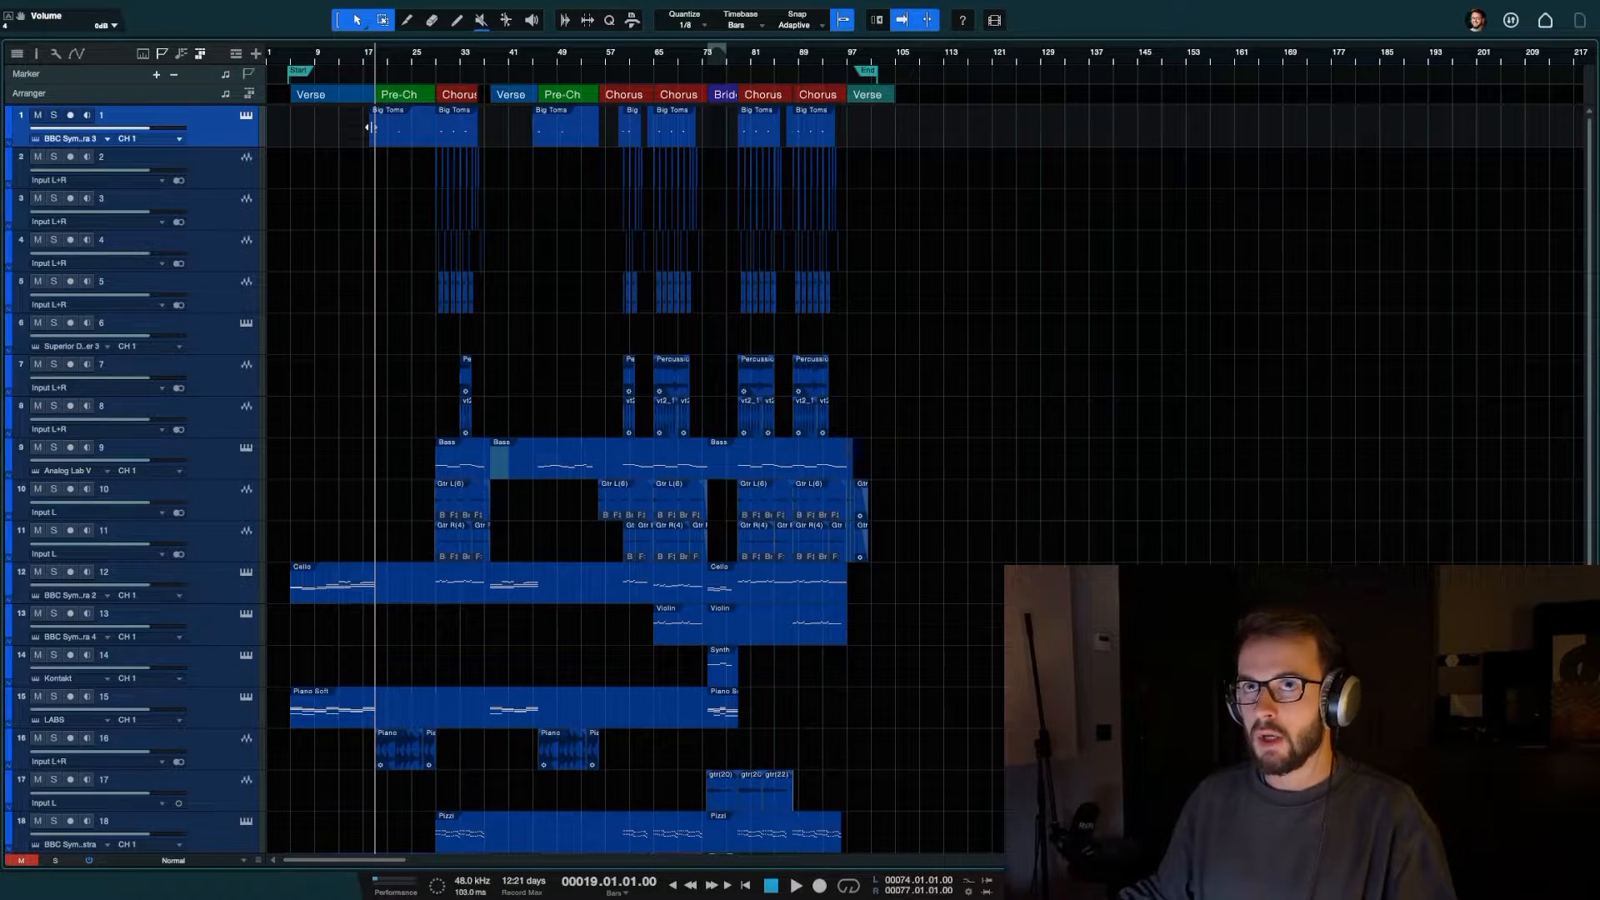
pyautogui.press('F3')
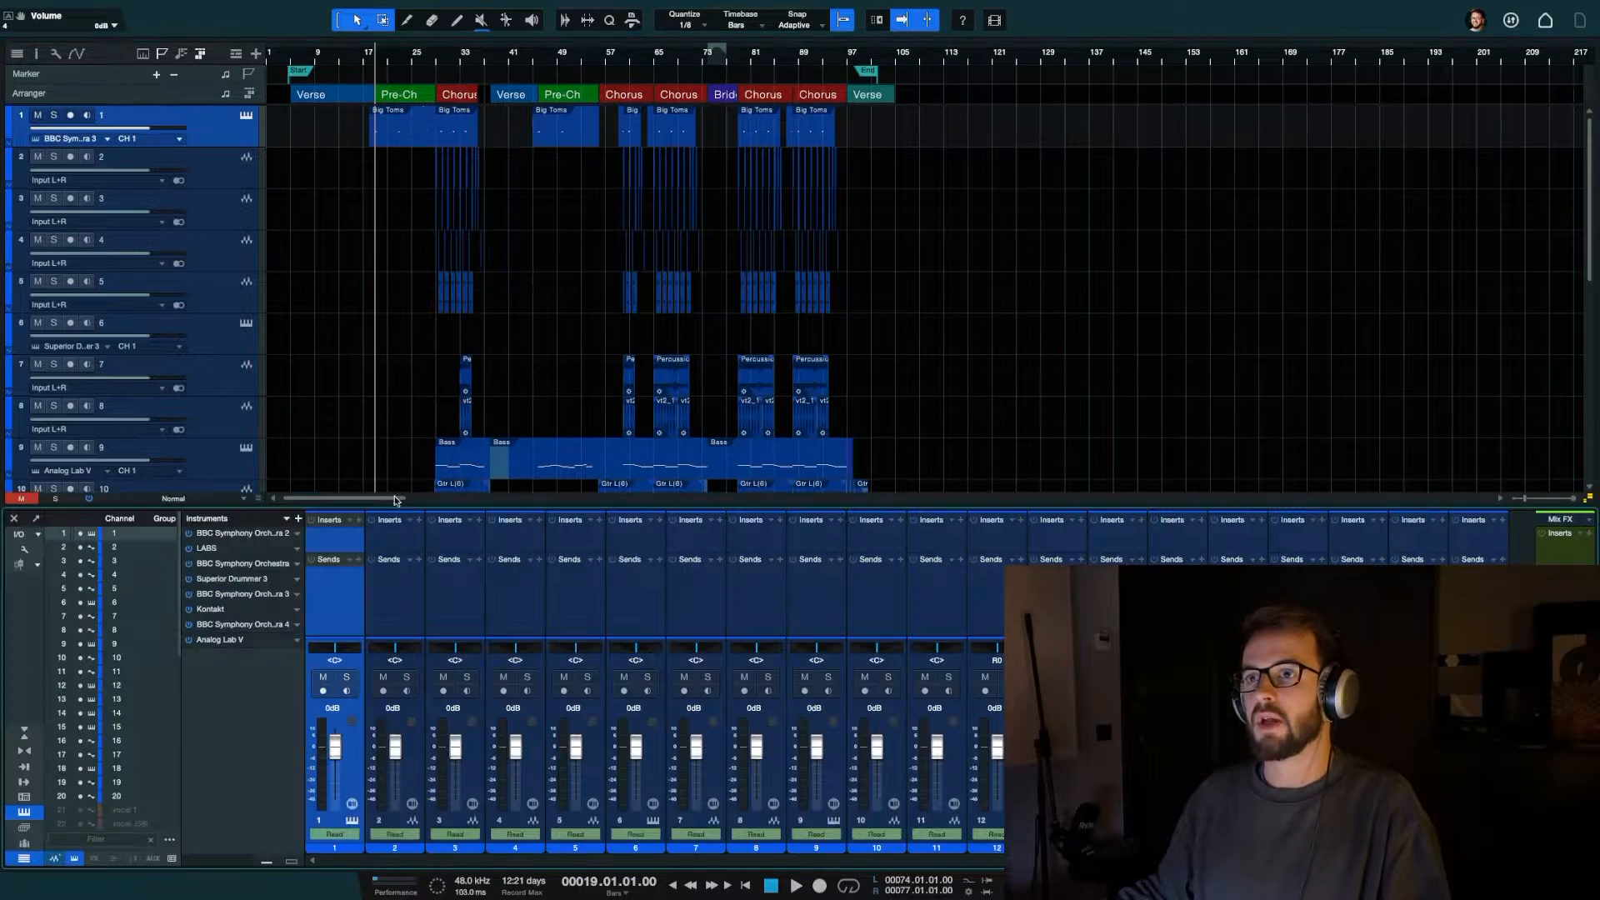
pyautogui.press('e')
pyautogui.press('e')
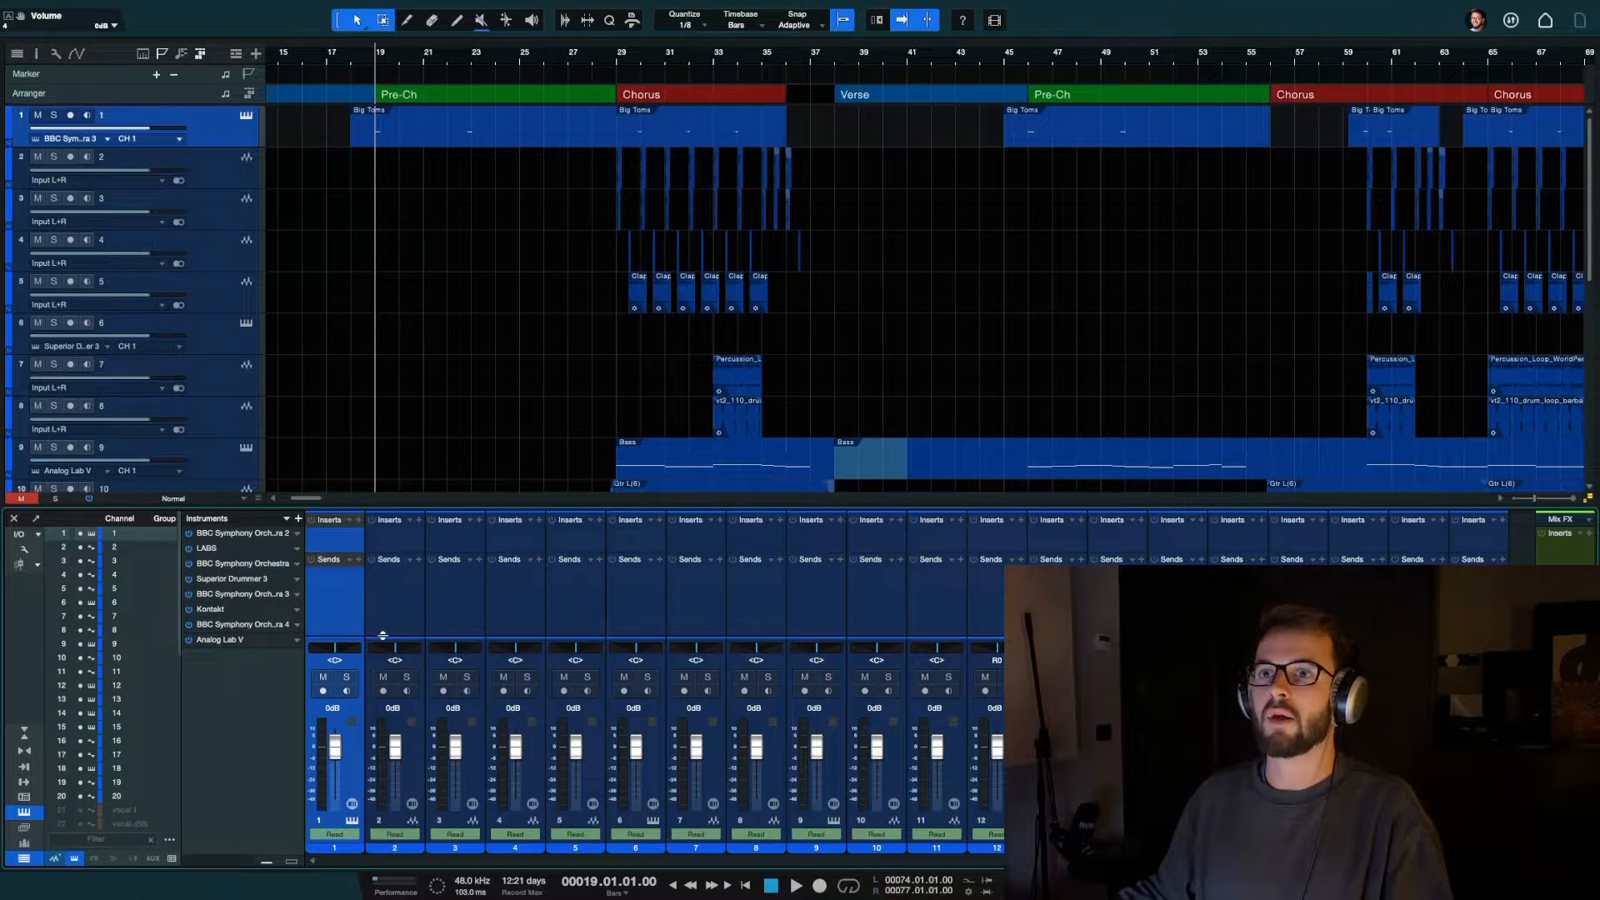
# Audition channel 1 in solo and rename it Toms
pyautogui.click(347, 677)
pyautogui.press('space')
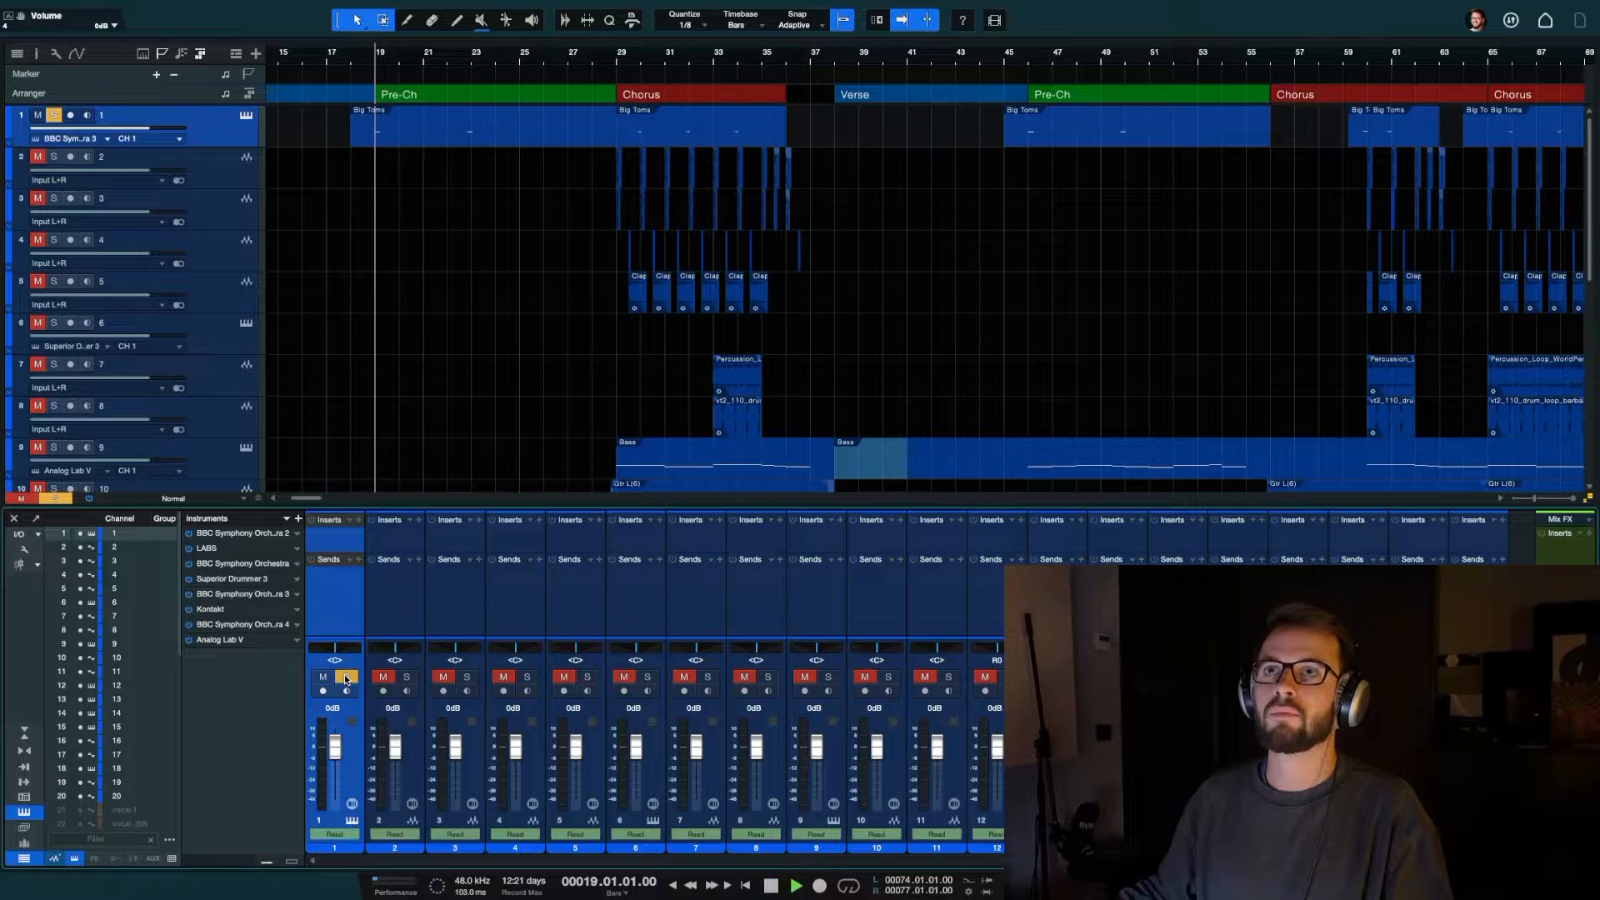
pyautogui.press('space')
pyautogui.doubleClick(336, 848)
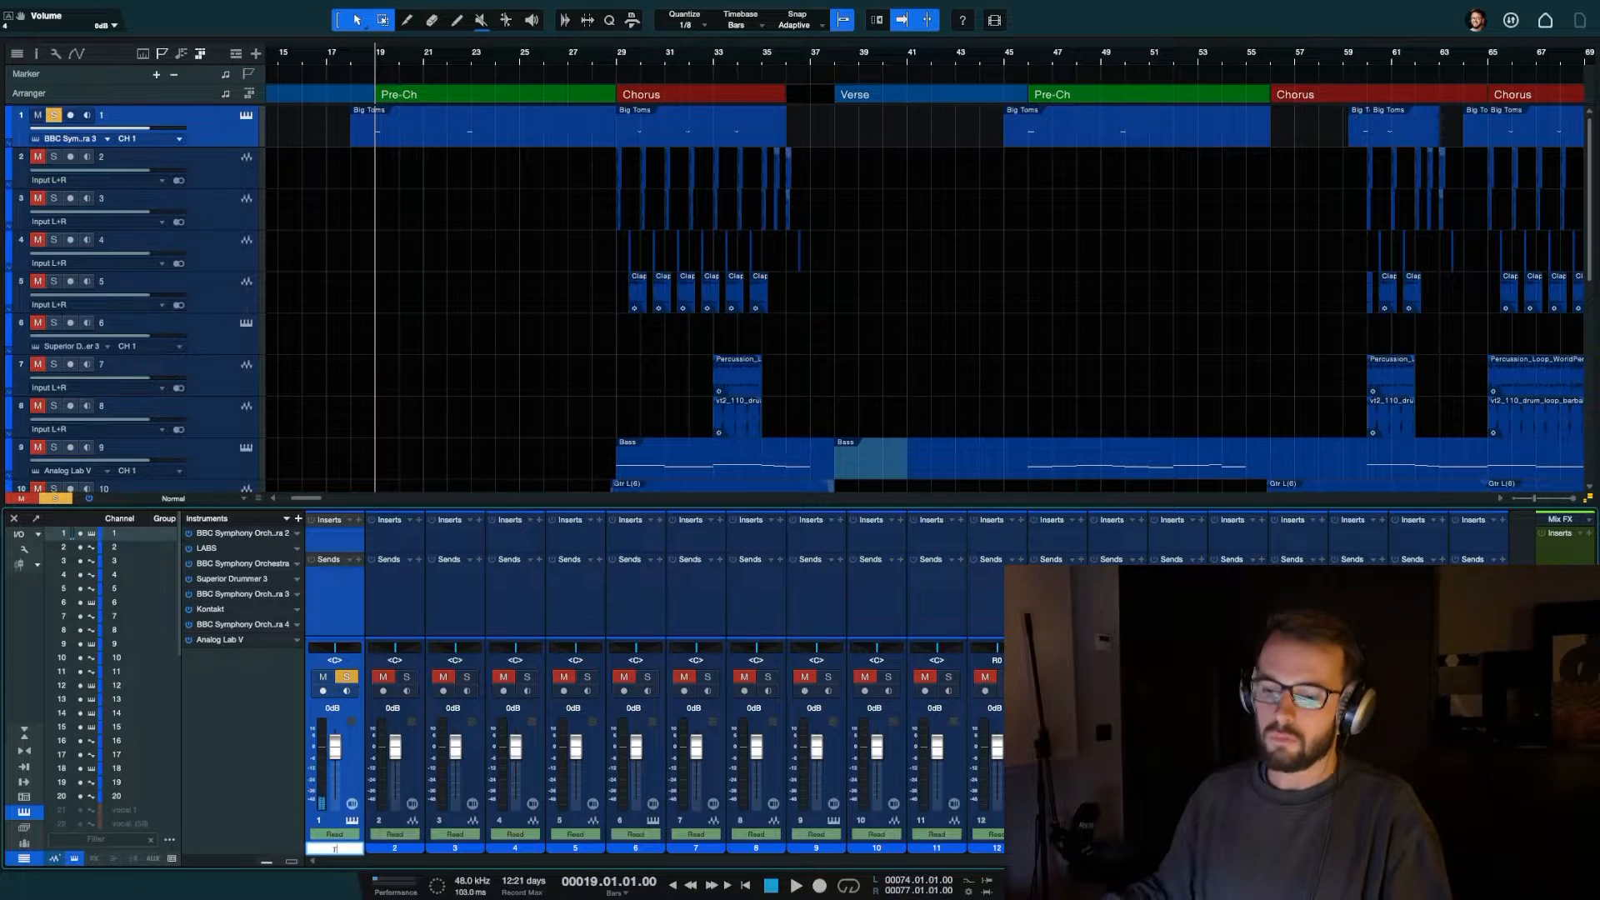
pyautogui.write('Toms')
pyautogui.press('Return')
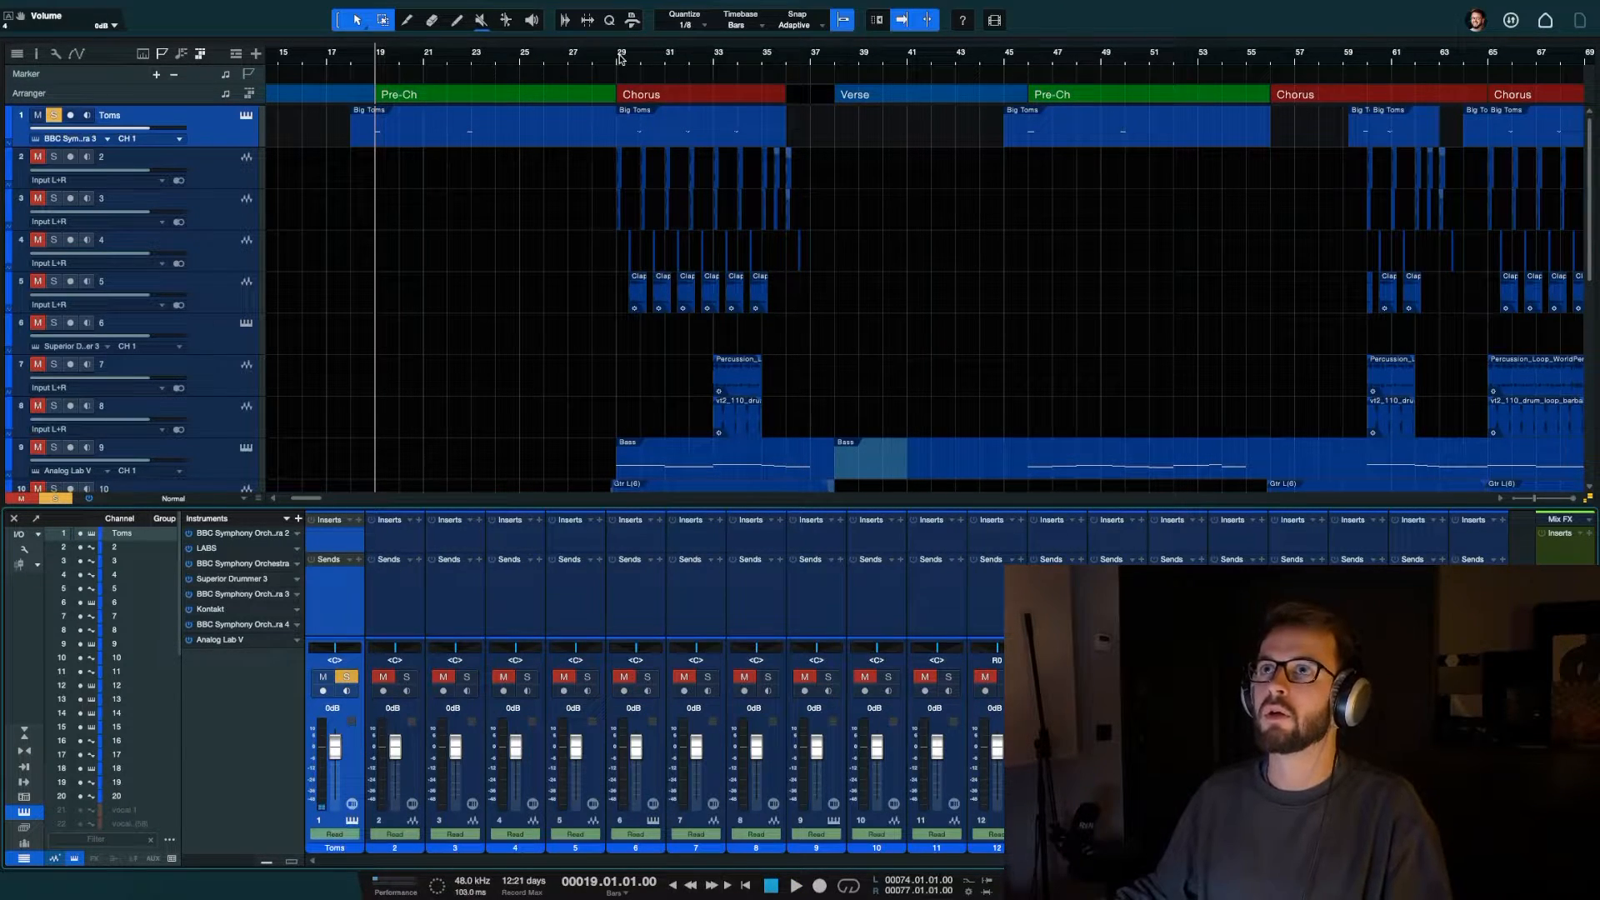
# Audition channel 2 in solo from bar 29, with the Toms solo off, and rename it Kick
pyautogui.click(619, 61)
pyautogui.click(52, 159)
pyautogui.click(53, 115)
pyautogui.press('space')
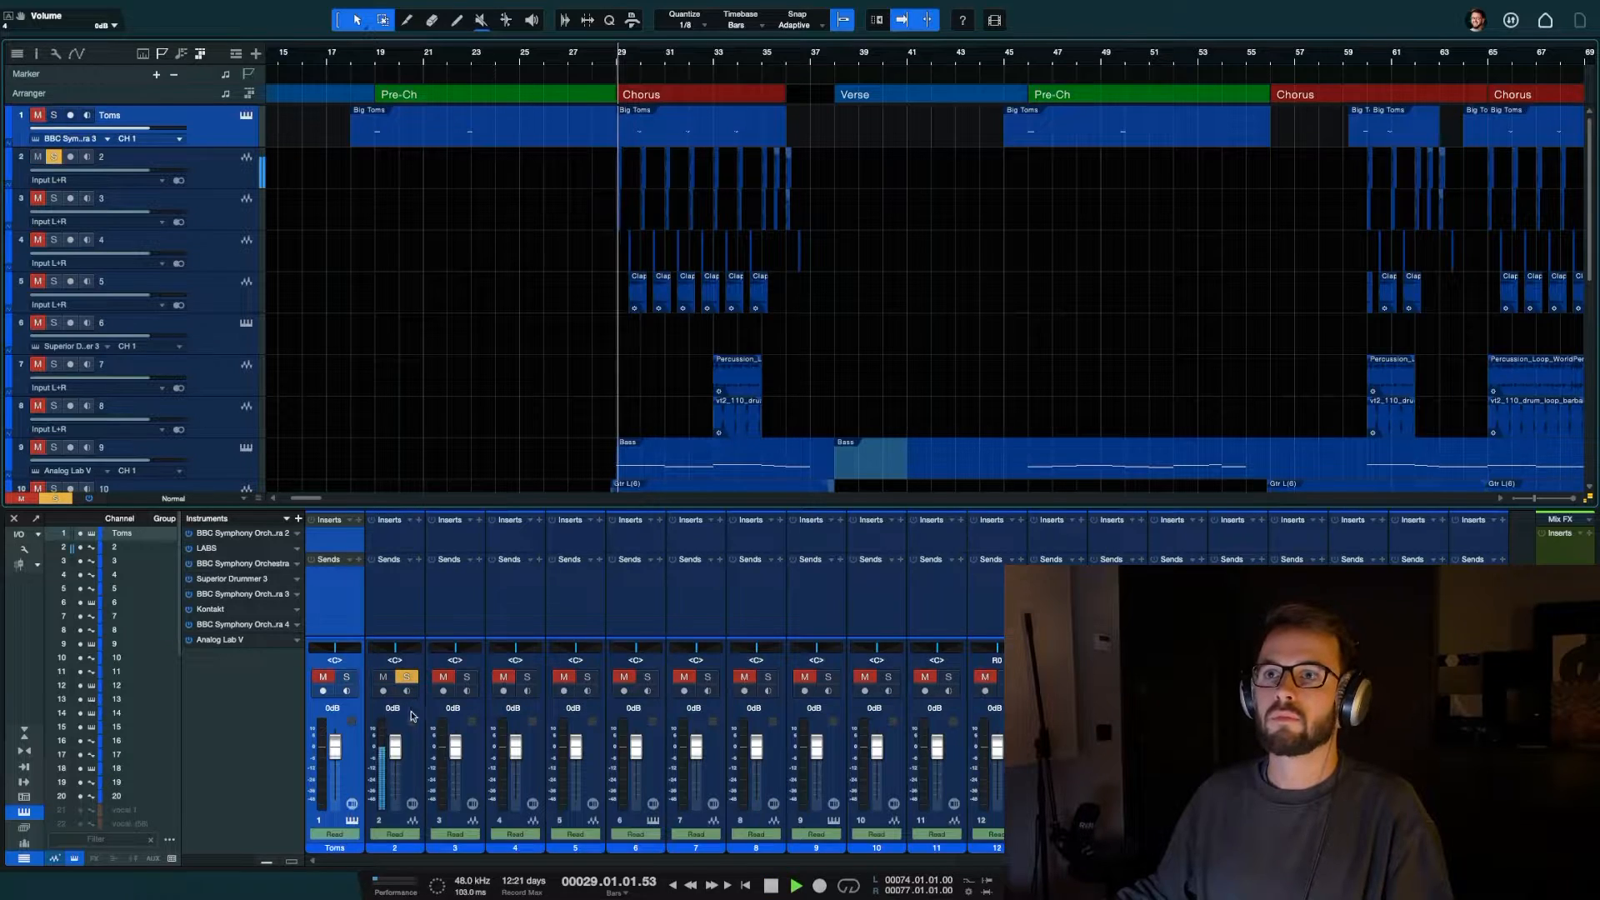
pyautogui.press('space')
pyautogui.doubleClick(394, 848)
pyautogui.write('Kick')
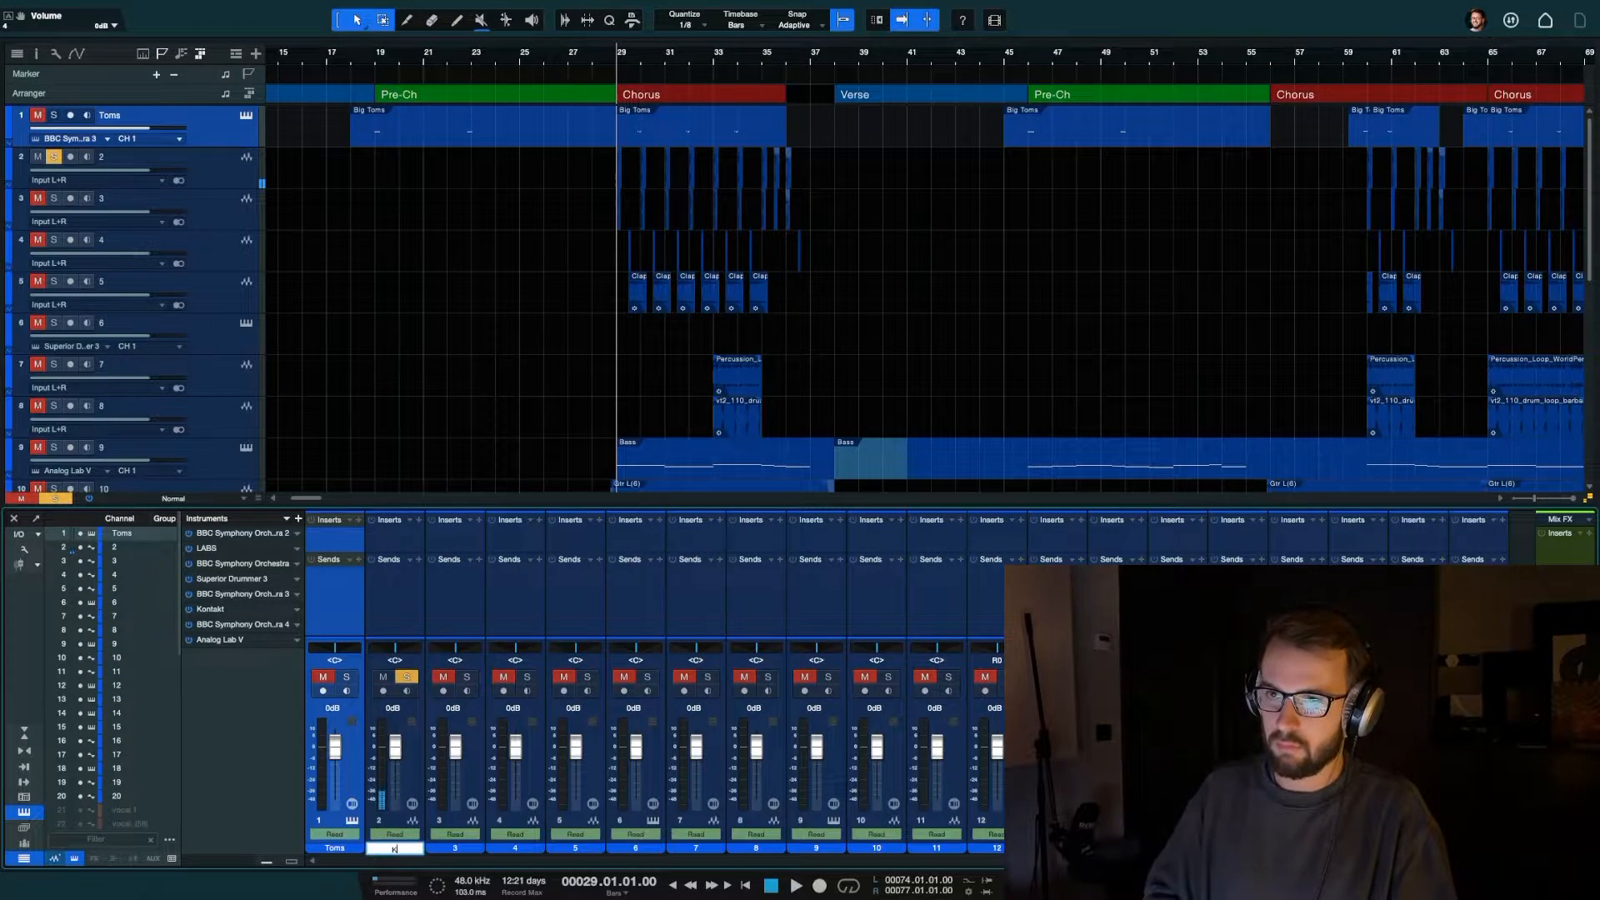
pyautogui.press('Return')
# Audition channel 3 in solo in place of the Kick and rename it Kick 2
pyautogui.click(210, 208)
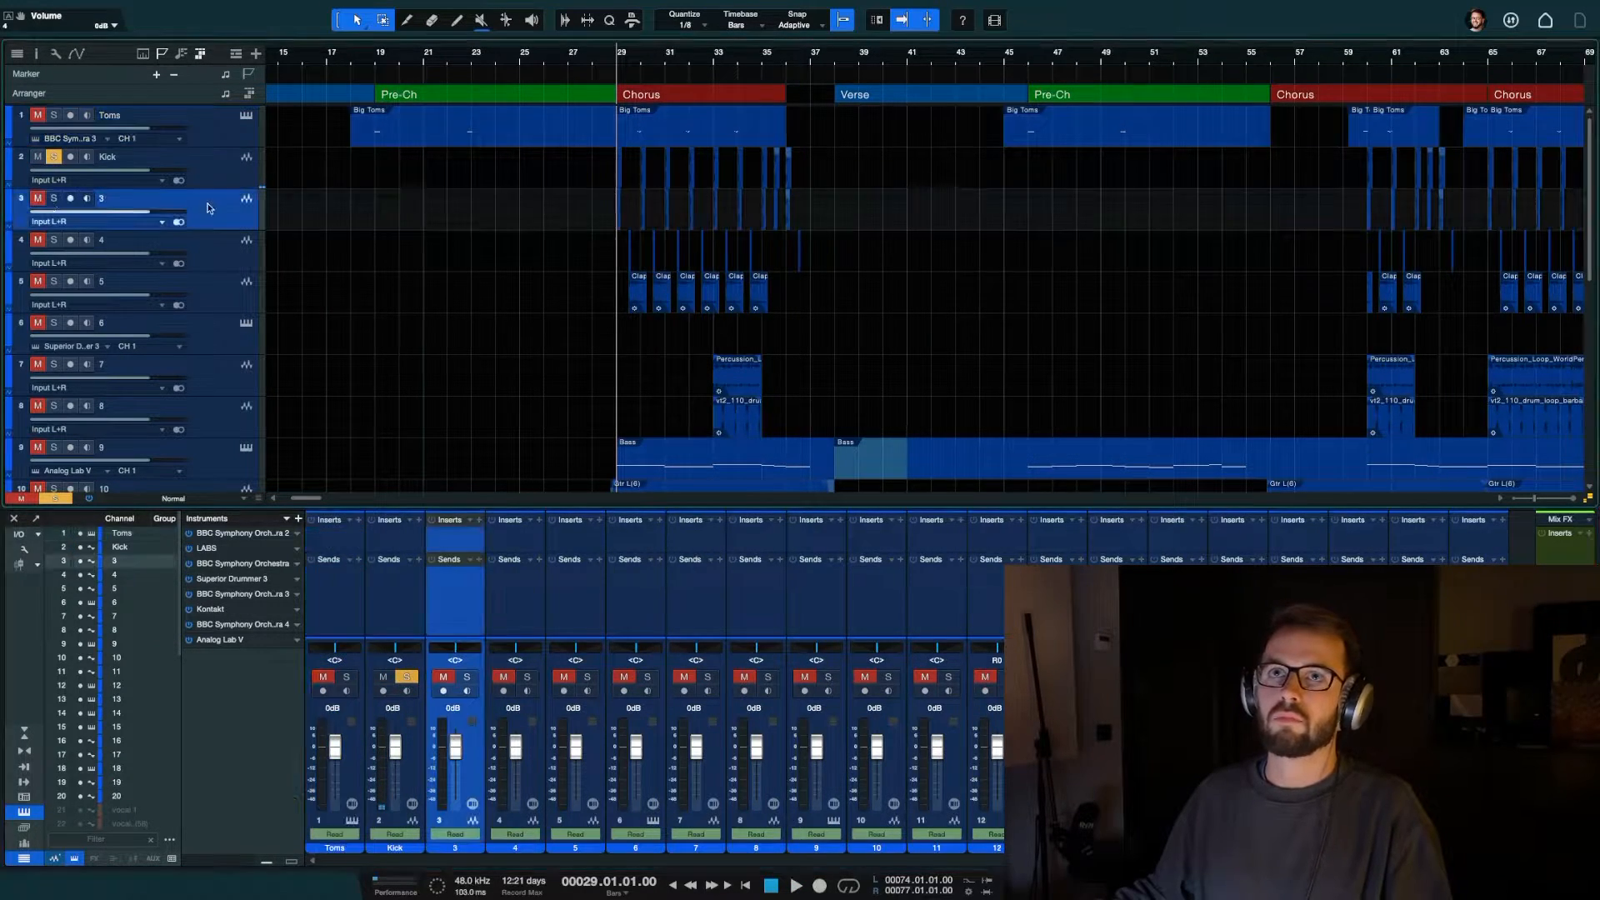
pyautogui.click(53, 199)
pyautogui.click(53, 158)
pyautogui.press('space')
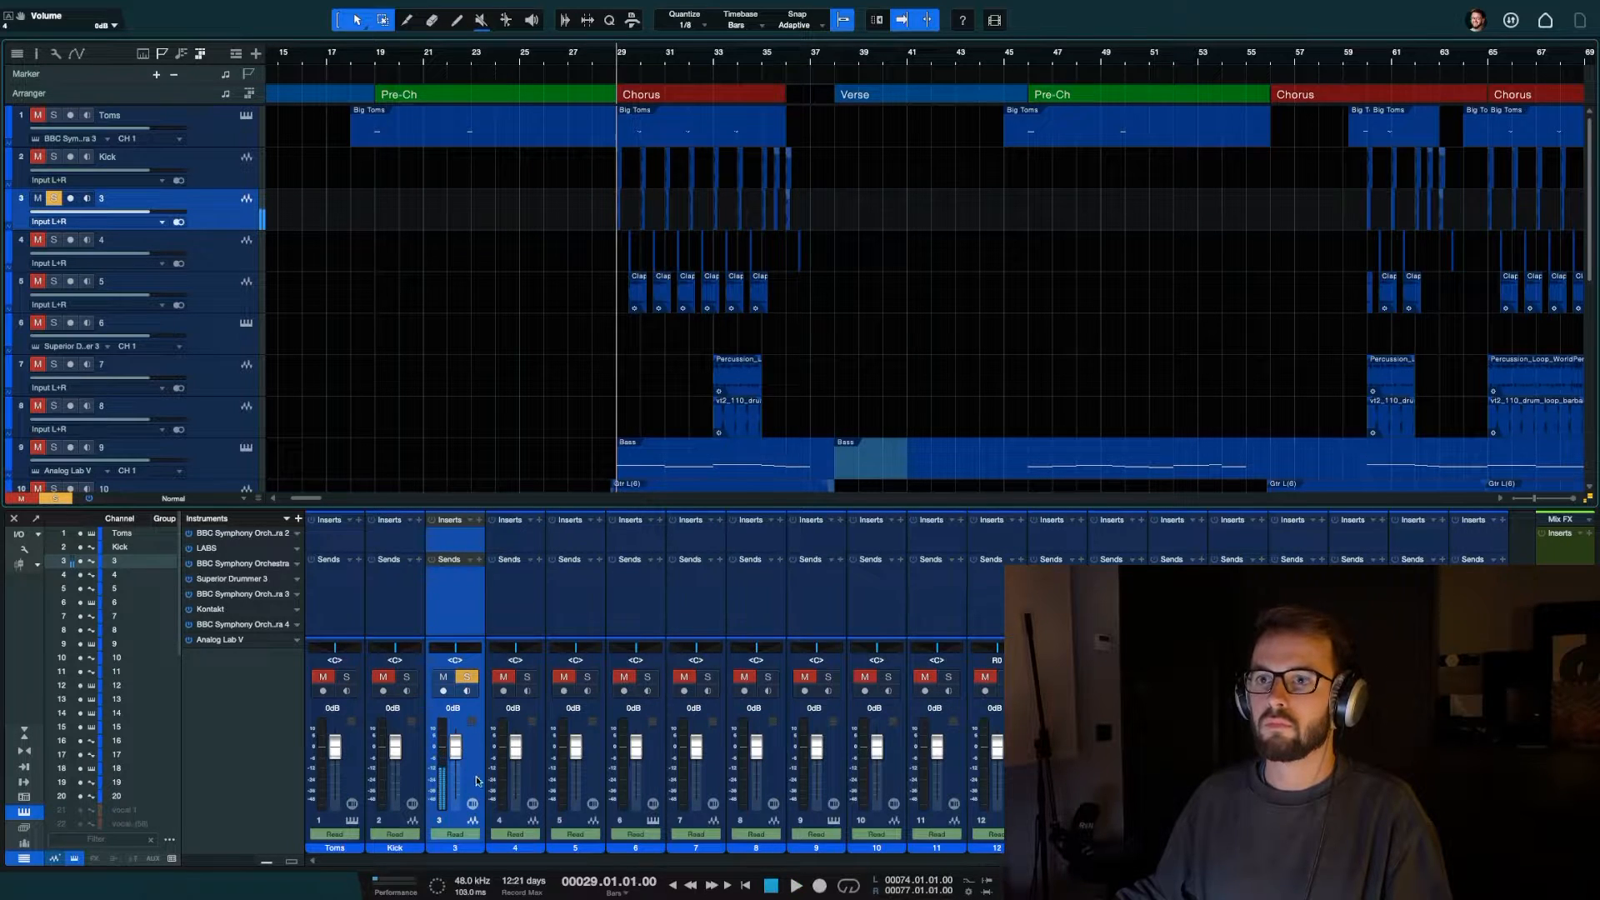
pyautogui.doubleClick(450, 849)
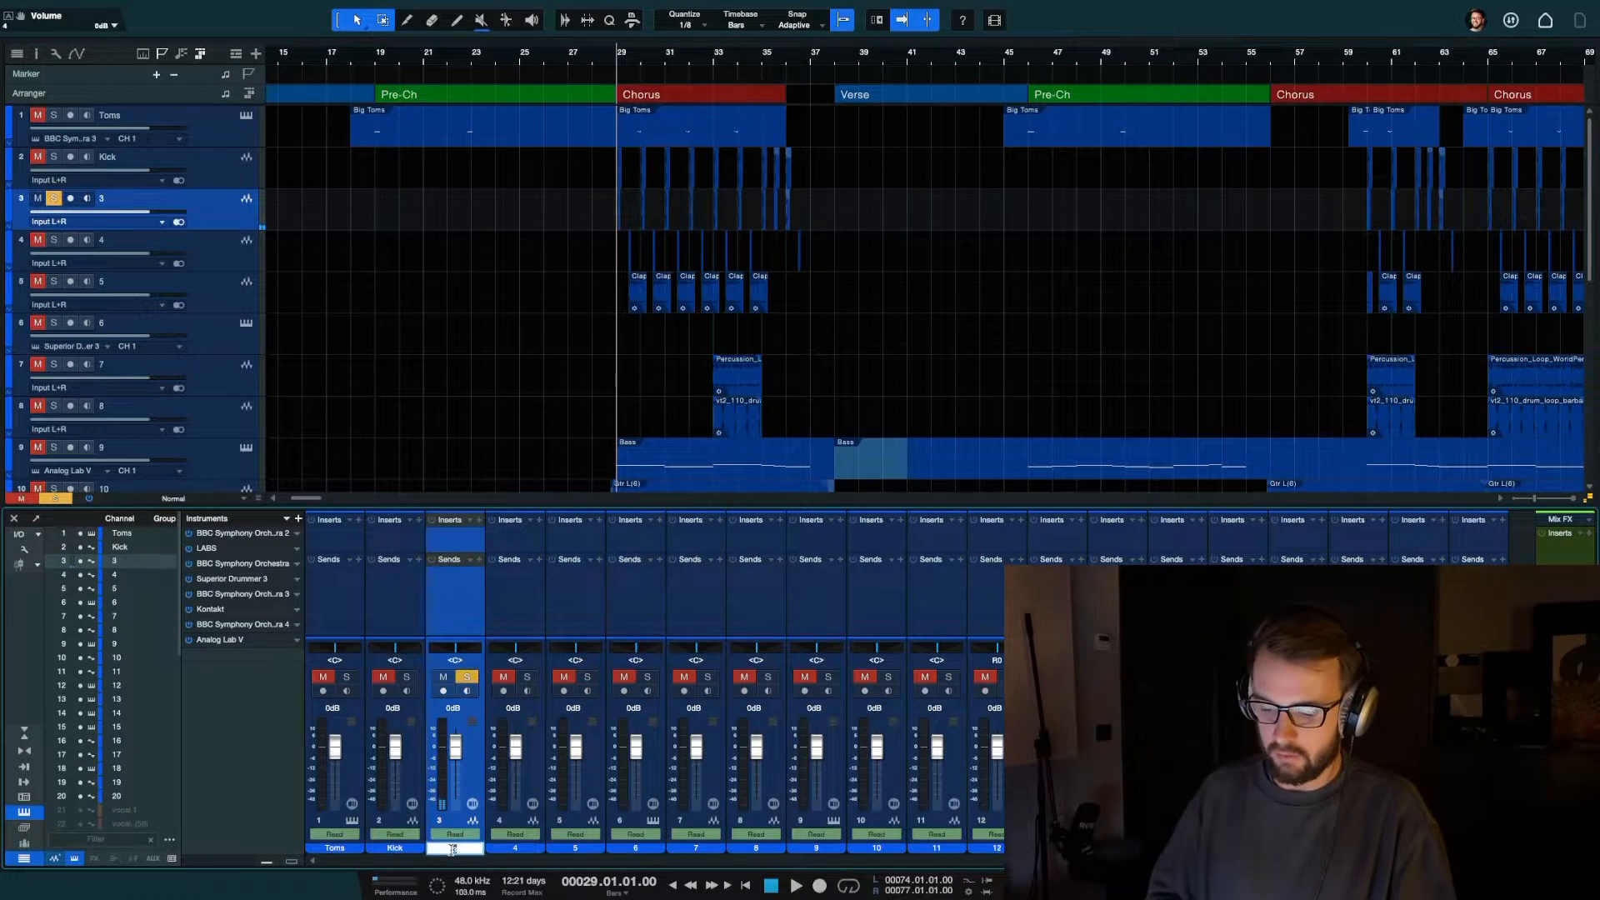
pyautogui.write('Kick 2')
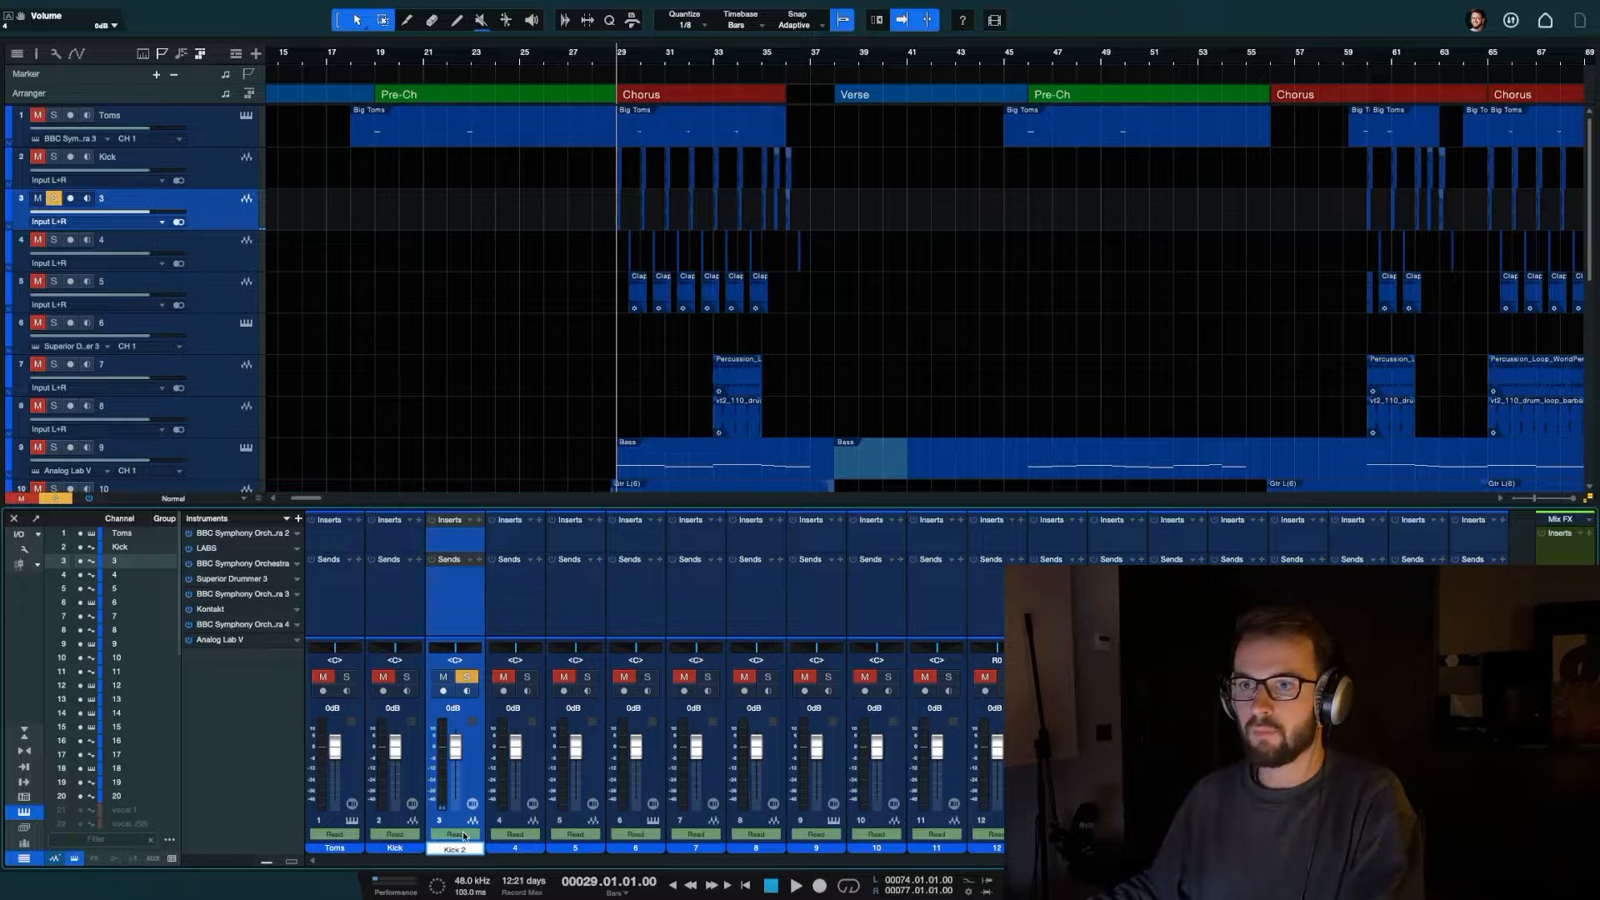
pyautogui.press('Return')
# Rename the Kick channel as Kick 1
pyautogui.doubleClick(395, 848)
pyautogui.write('Kick 1')
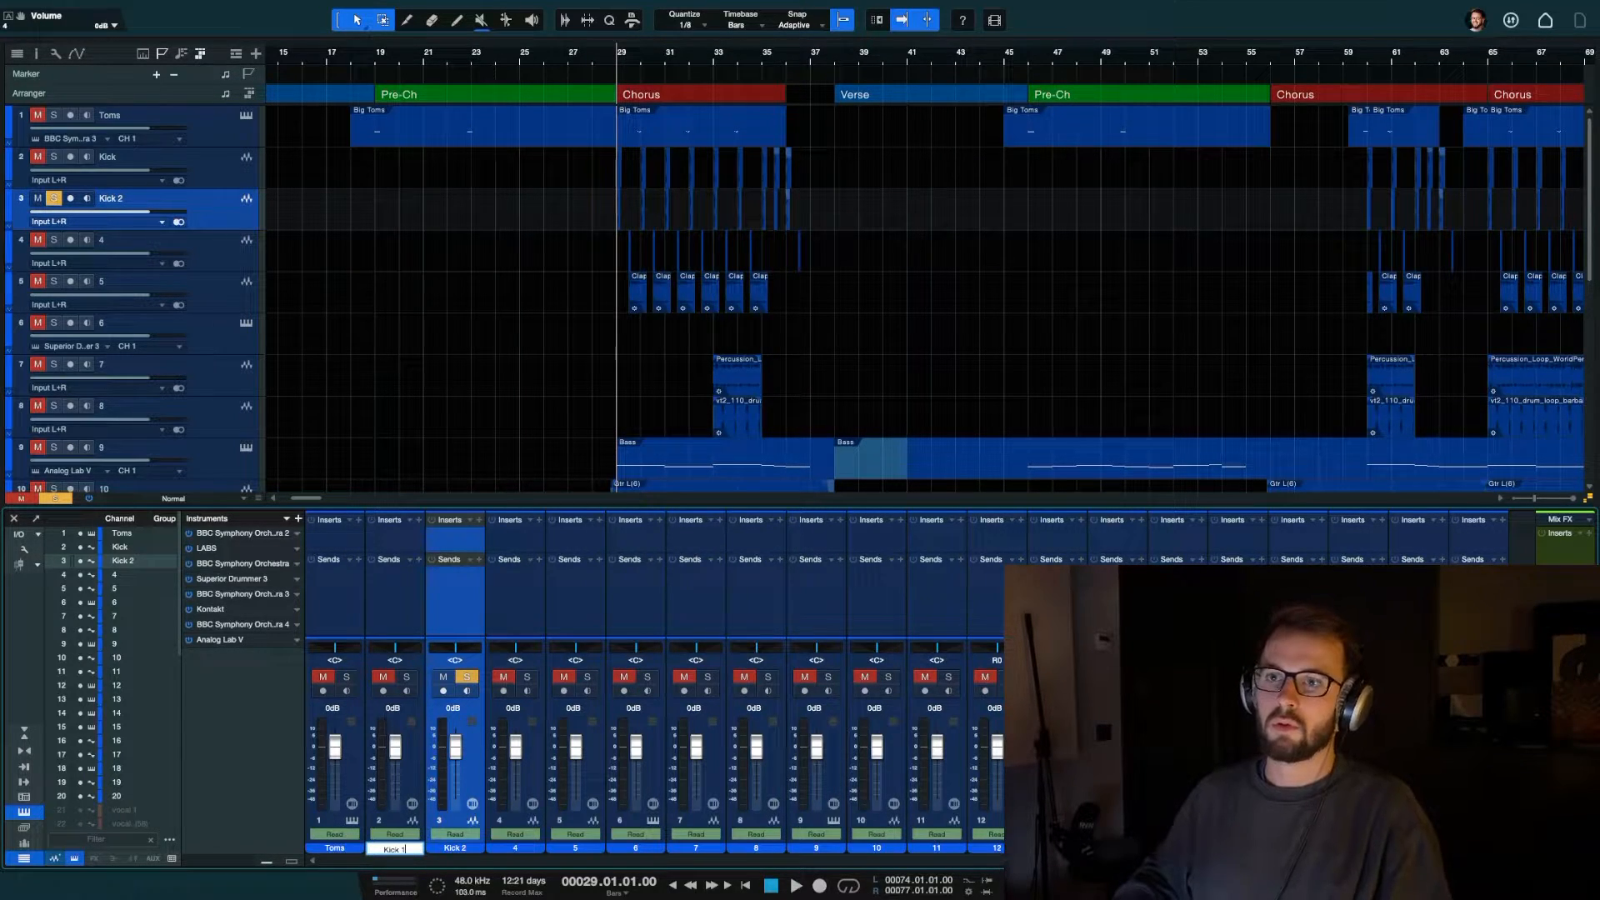
pyautogui.press('Return')
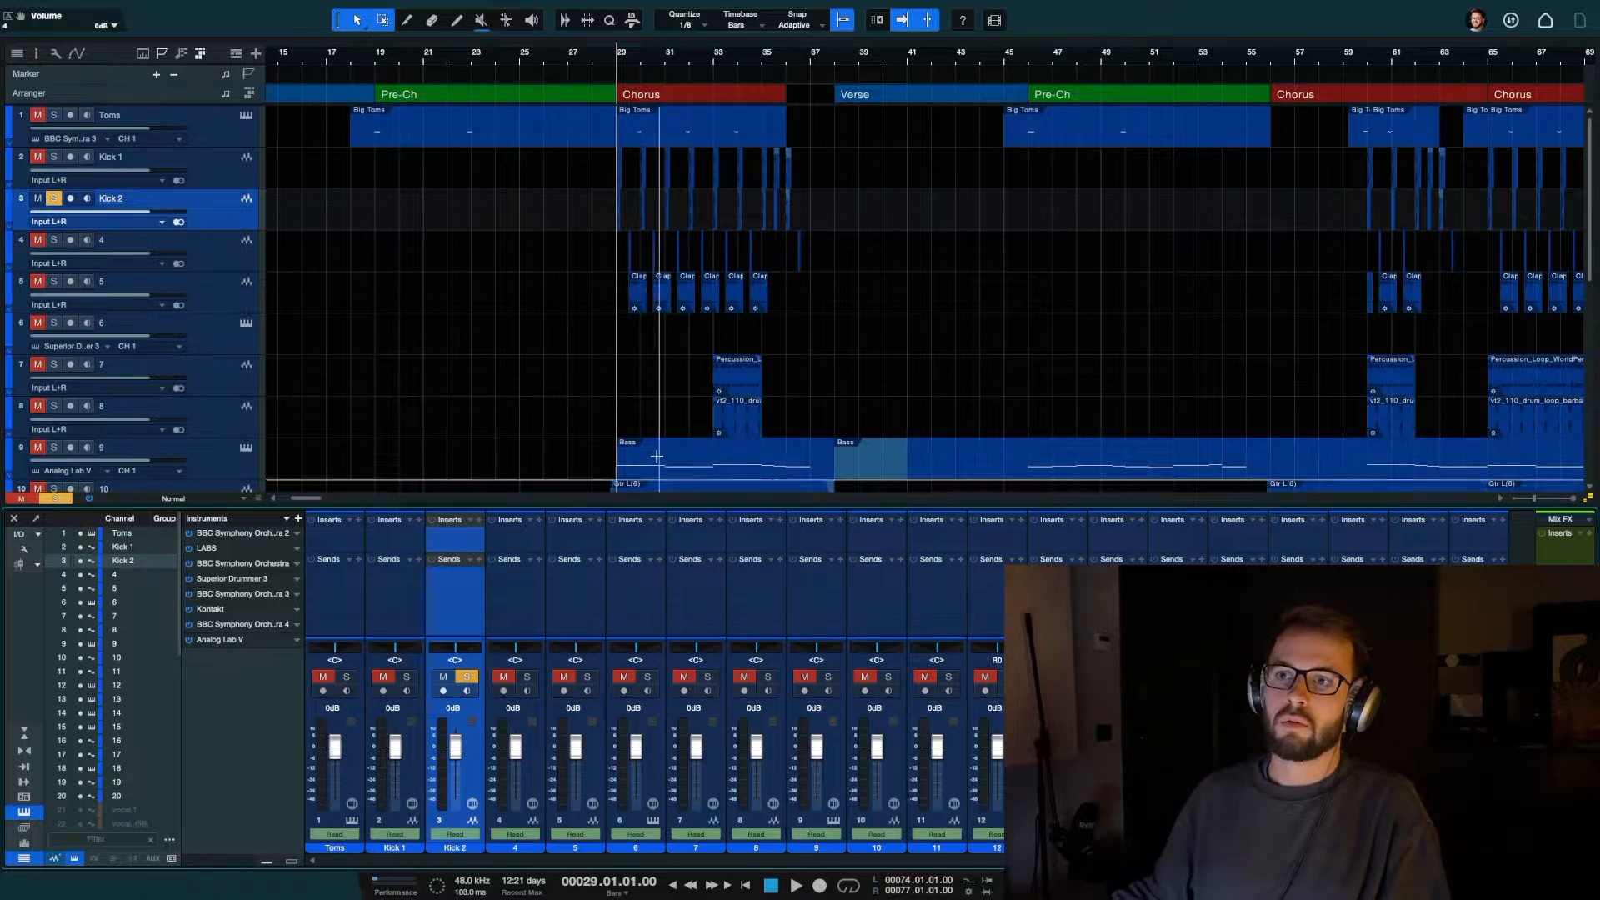
# Audition channel 4 in solo in place of Kick 2 and rename it Snare
pyautogui.click(53, 239)
pyautogui.press('space')
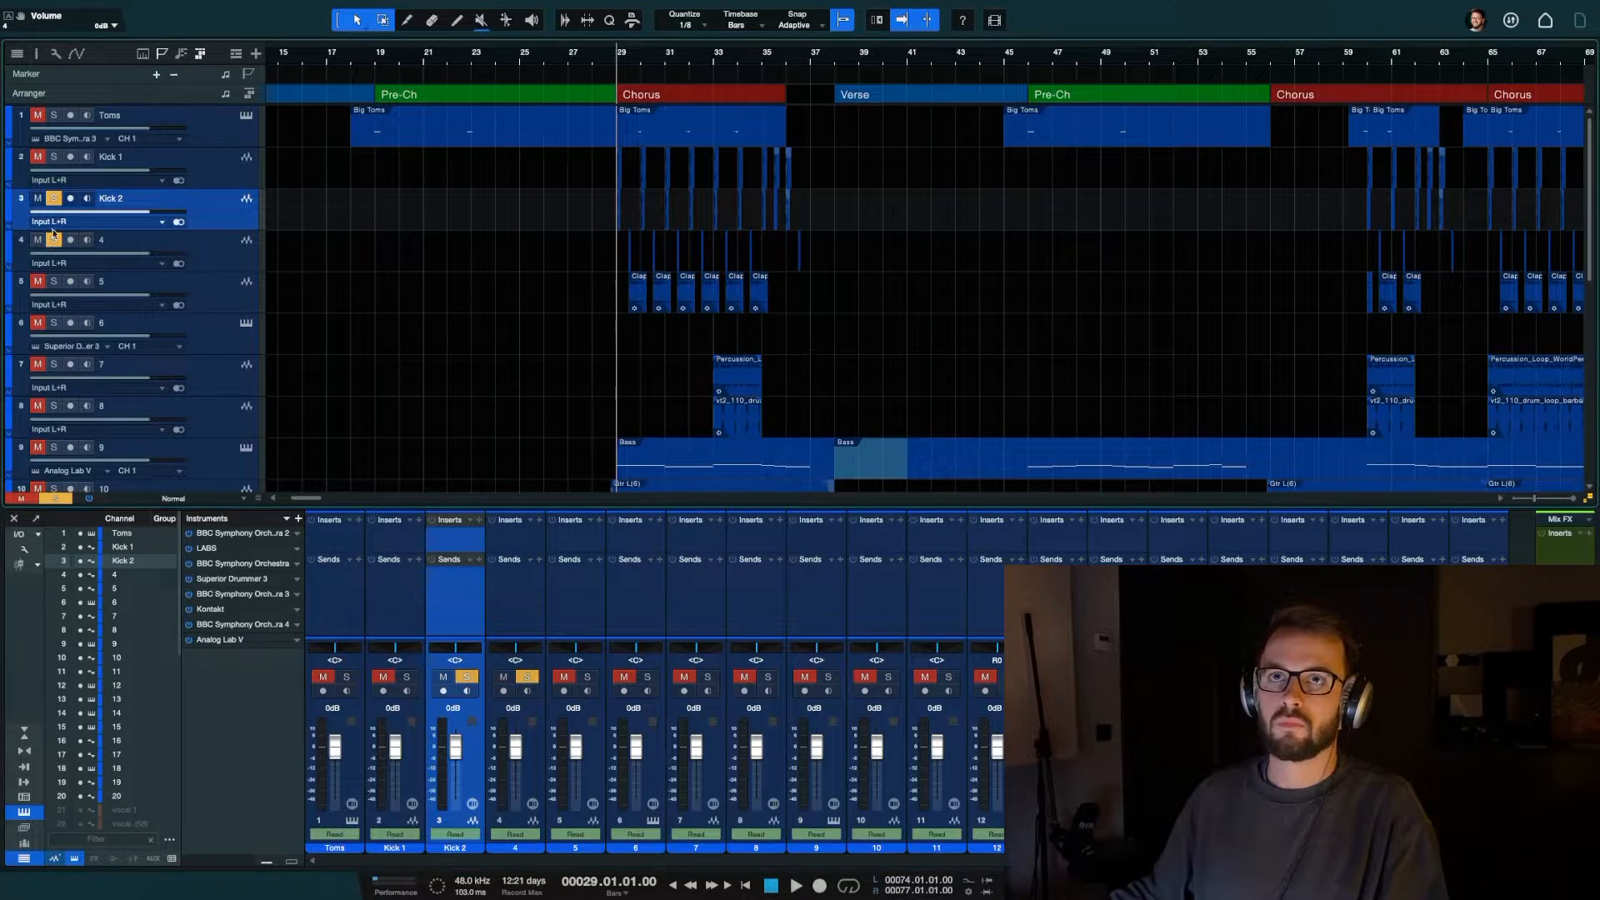
pyautogui.click(54, 198)
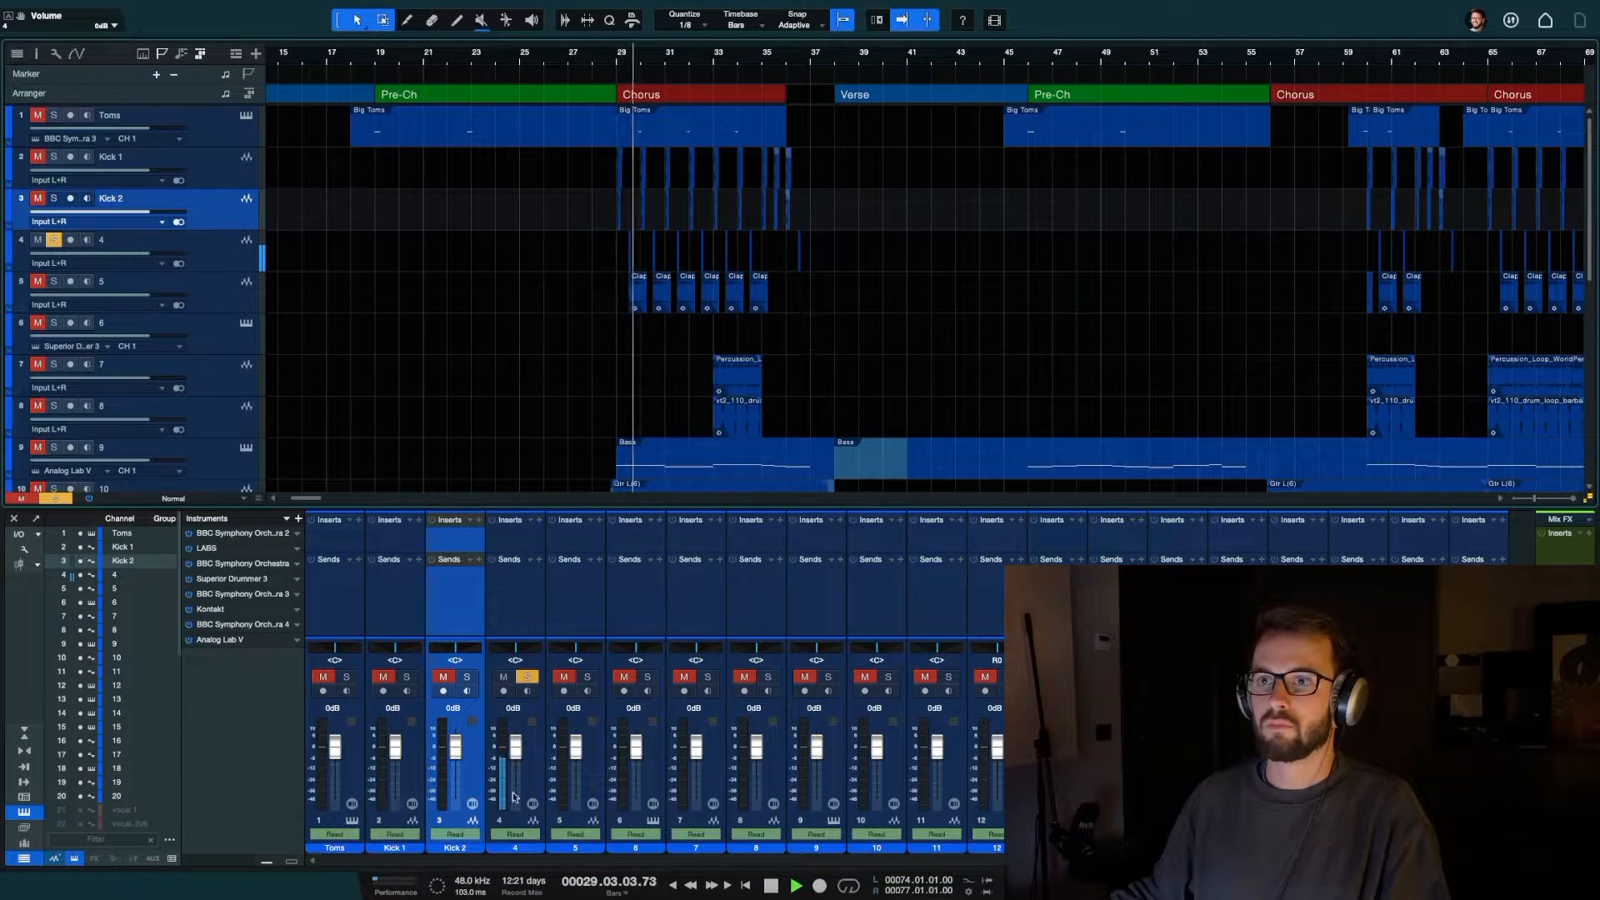
pyautogui.press('space')
pyautogui.doubleClick(515, 847)
pyautogui.write('Snare')
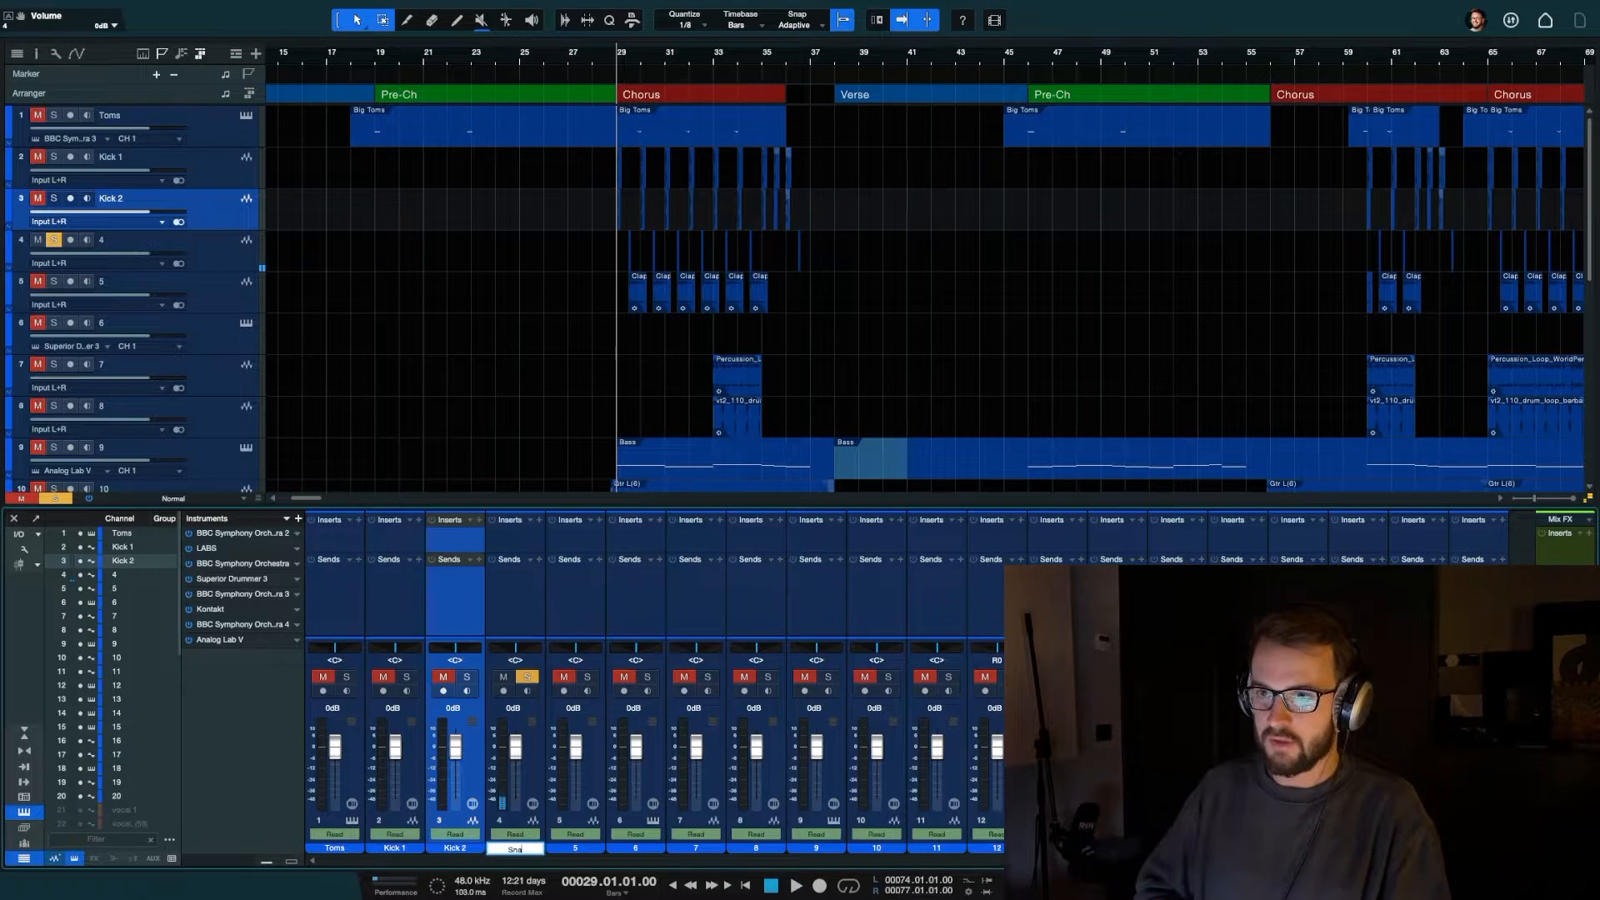
pyautogui.press('Return')
# Zoom the arrangement out to the whole song and select track 6 with the mixer console shown
pyautogui.press('F3')
pyautogui.press('w')
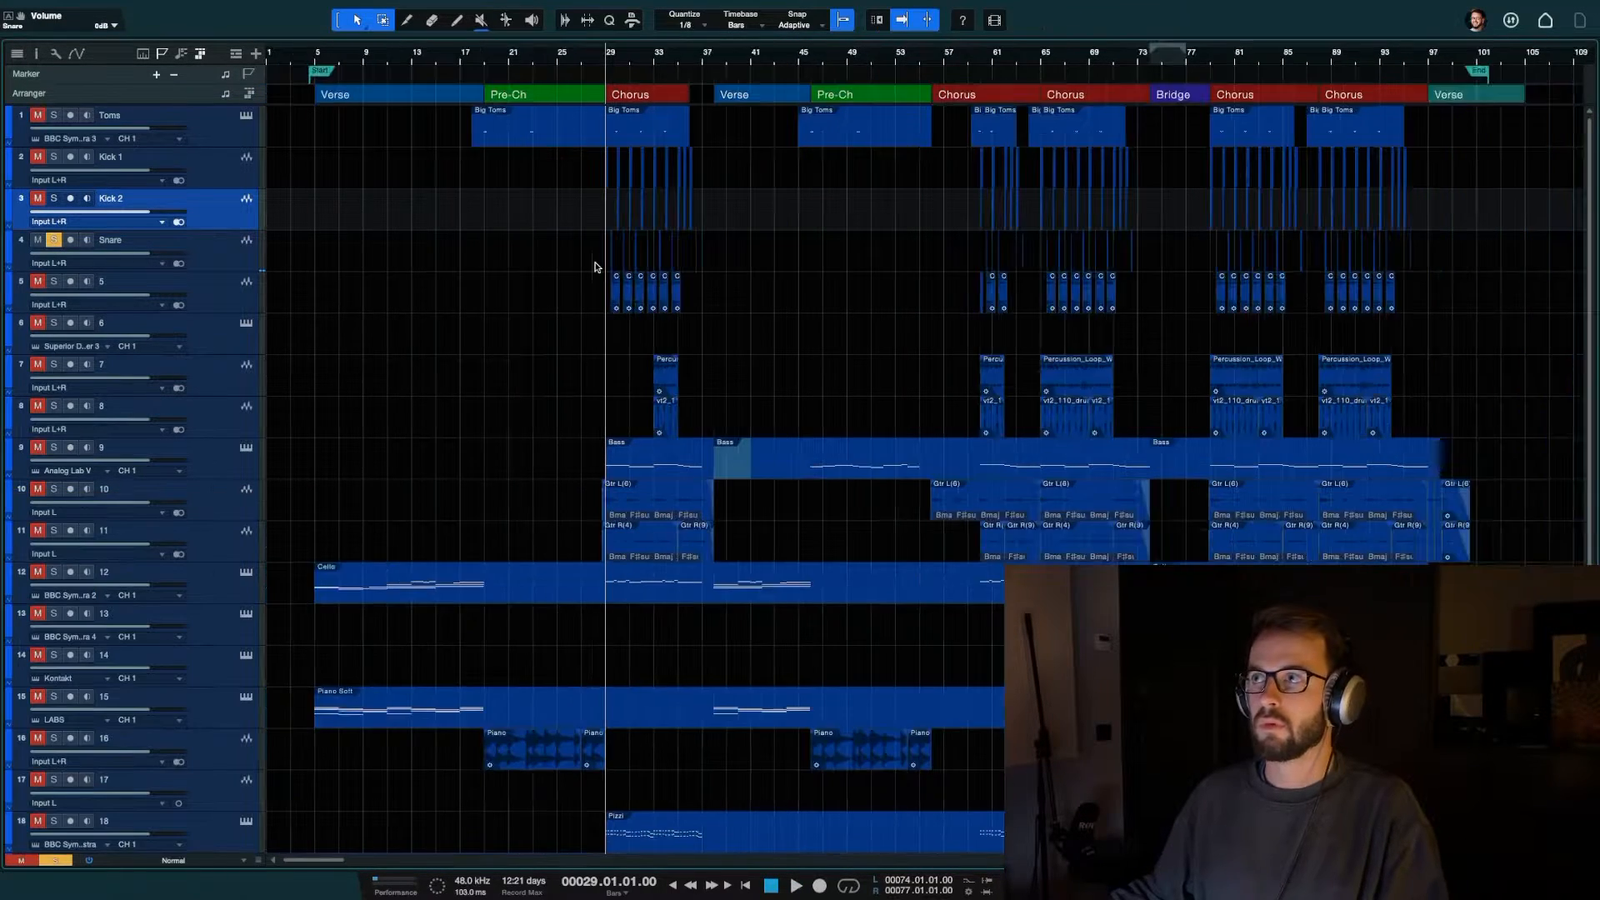
pyautogui.click(183, 325)
pyautogui.press('F3')
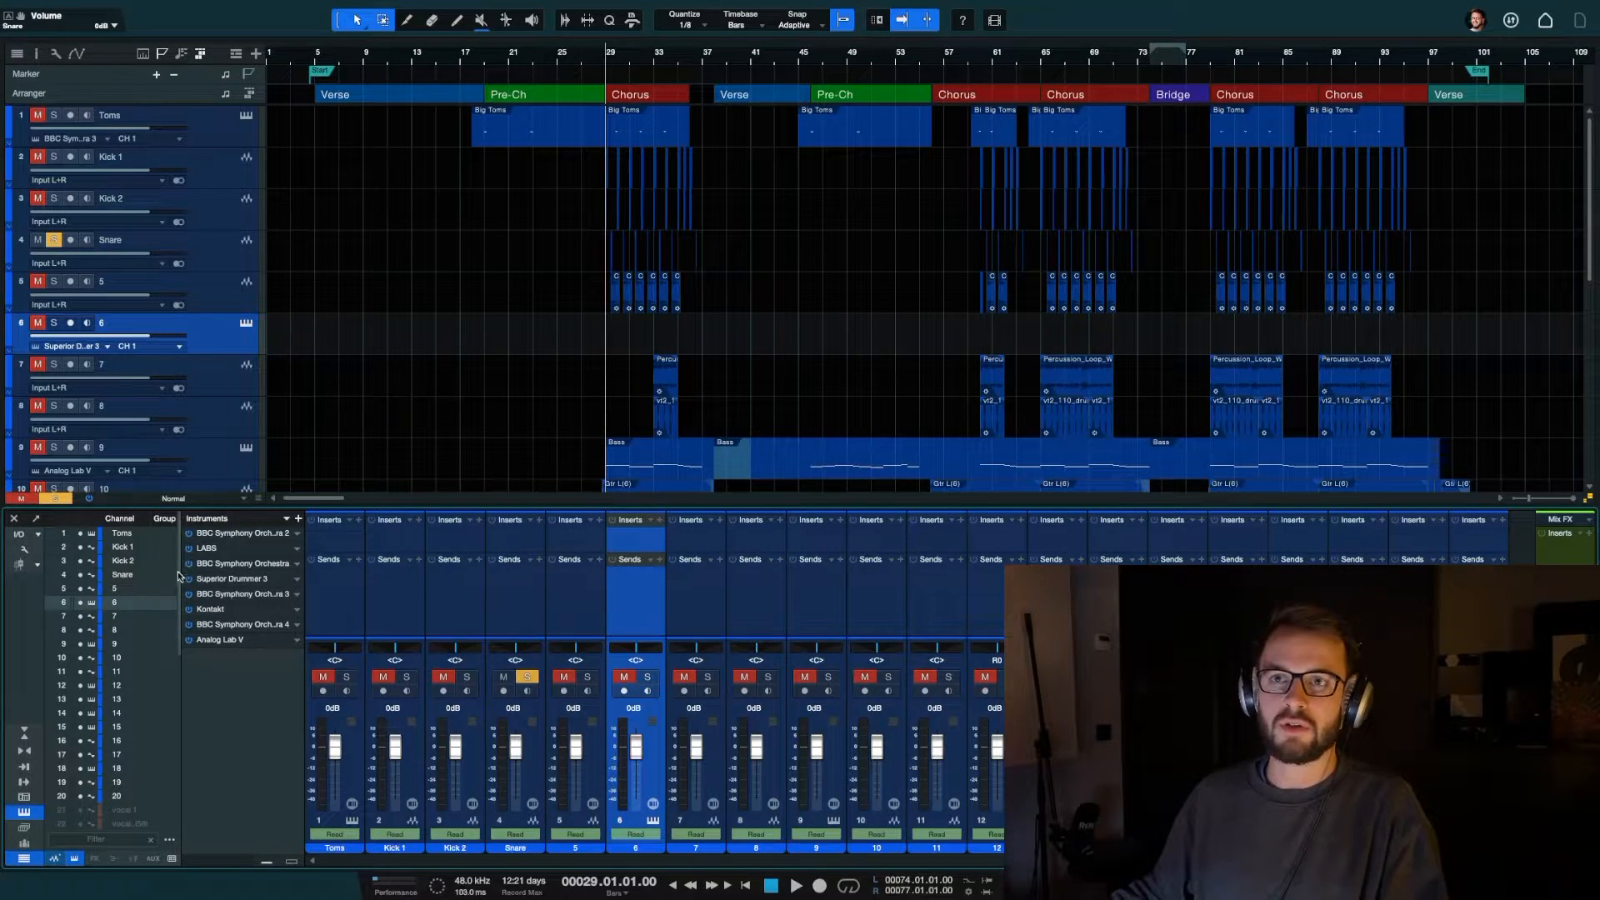
# Enable the input controls in the console's channel components
pyautogui.click(28, 816)
pyautogui.click(29, 816)
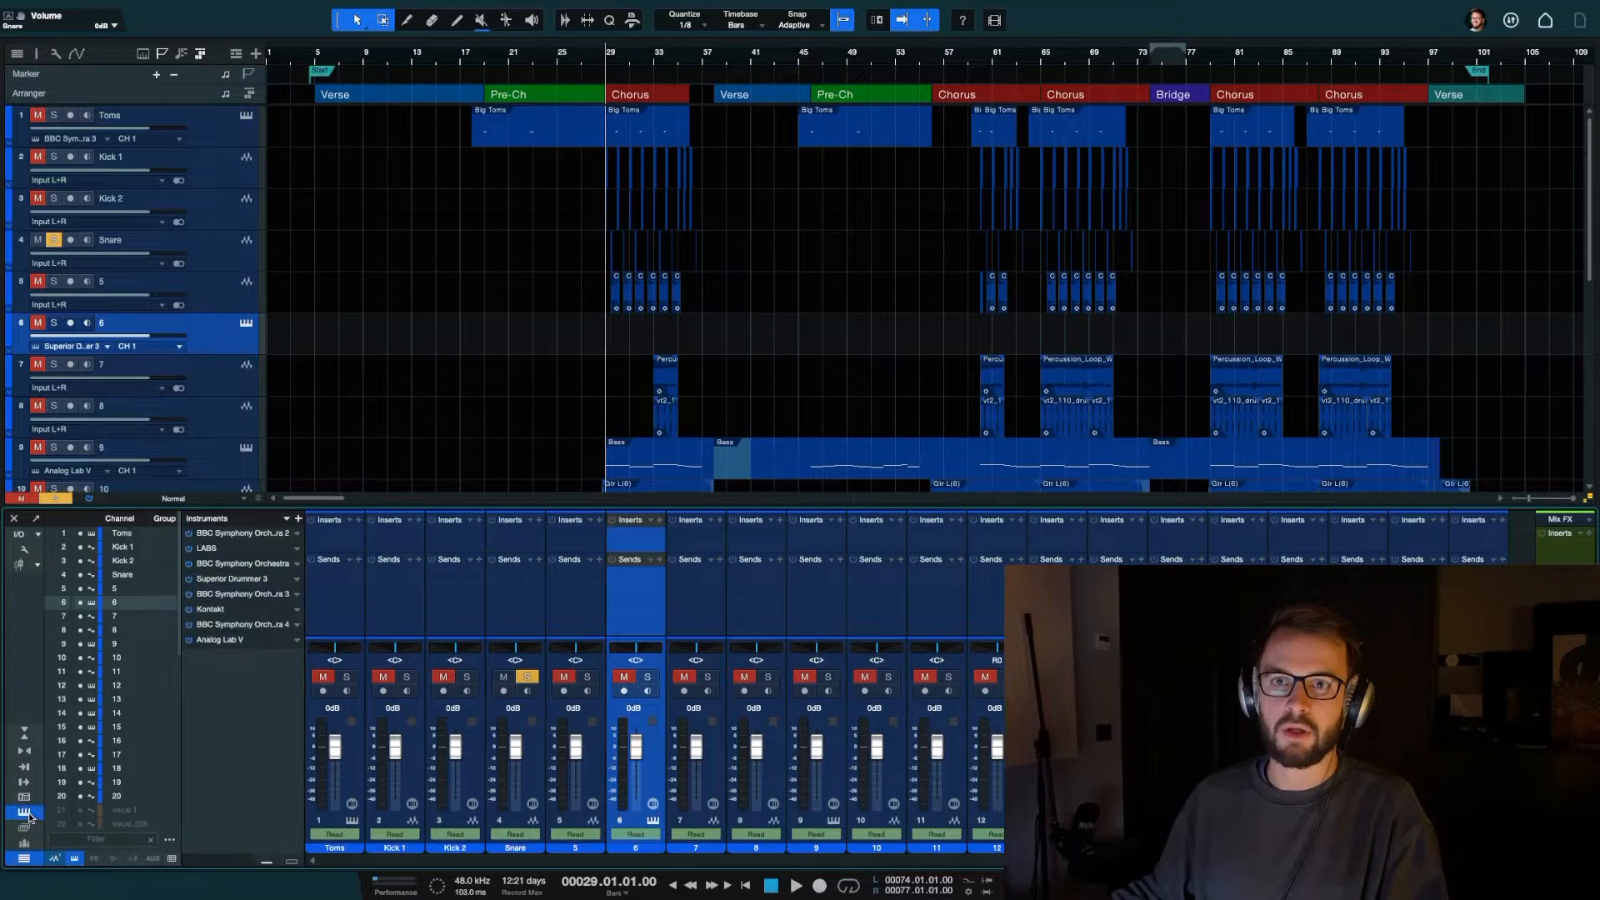
pyautogui.click(29, 551)
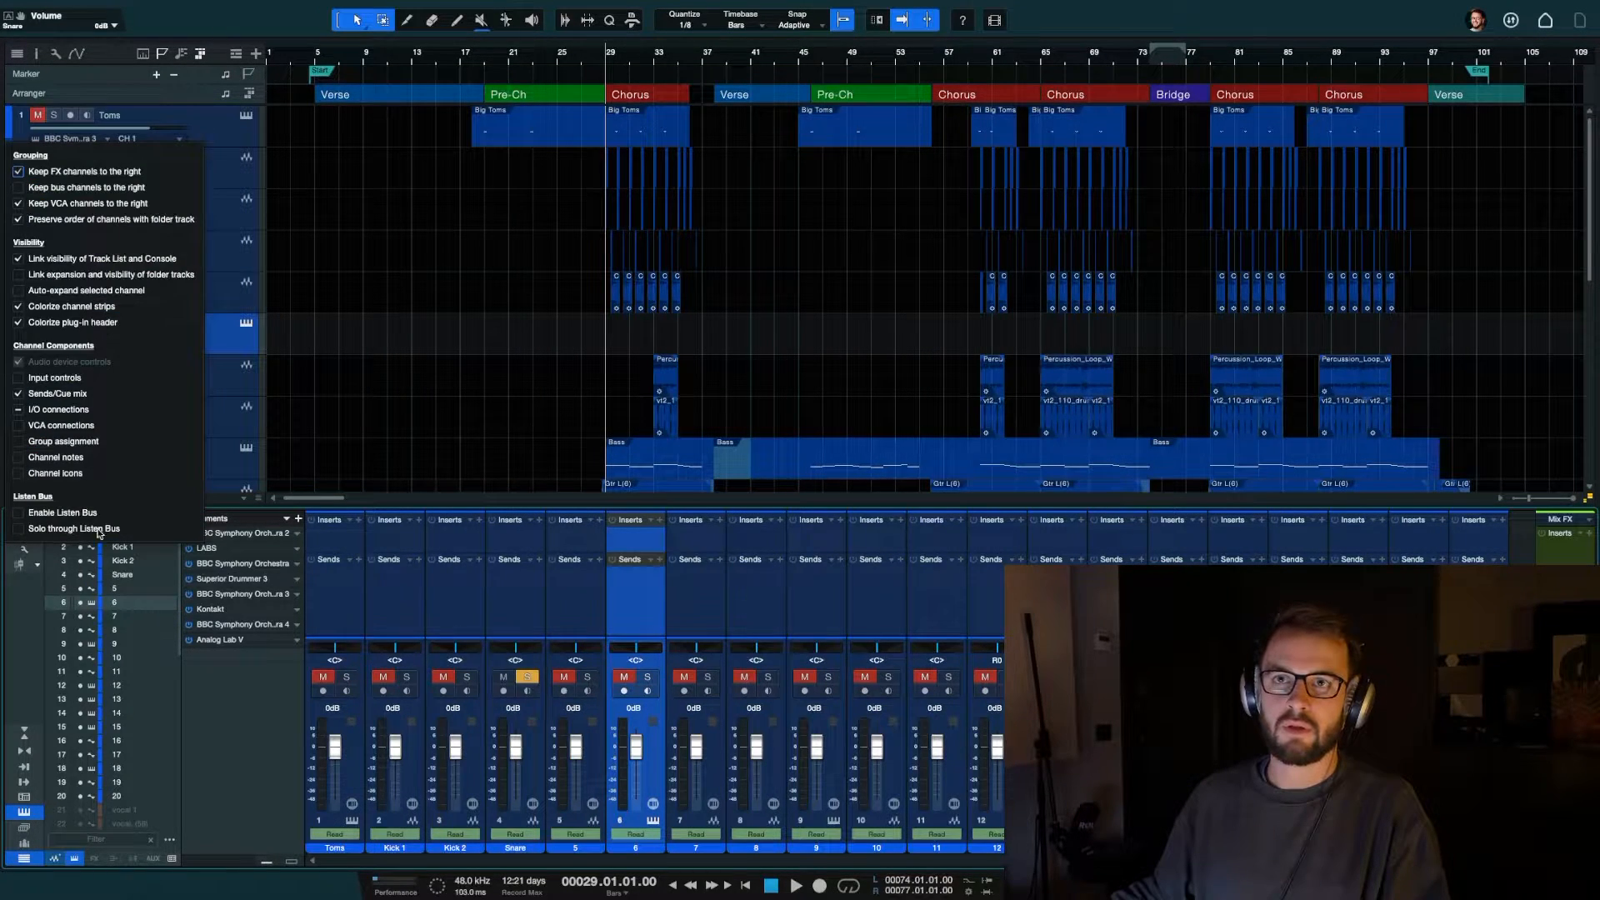
pyautogui.click(19, 378)
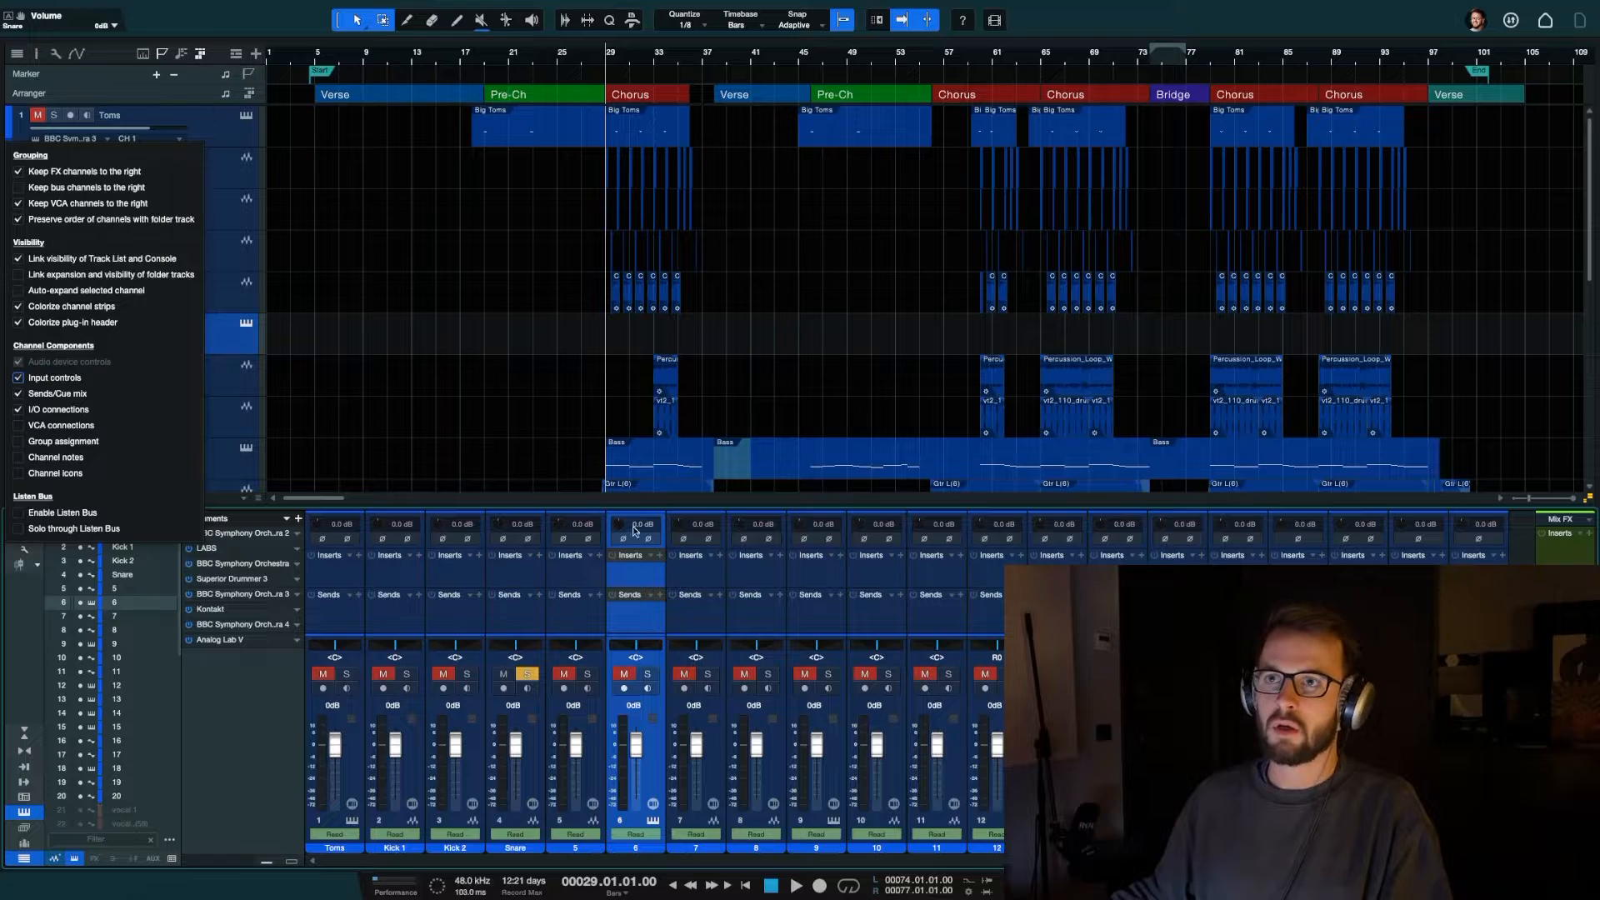
# Try raising the Snare channel's input gain to +24 dB and reset it to 0 dB
pyautogui.click(500, 525)
pyautogui.moveTo(500, 527); pyautogui.dragTo(497, 448)
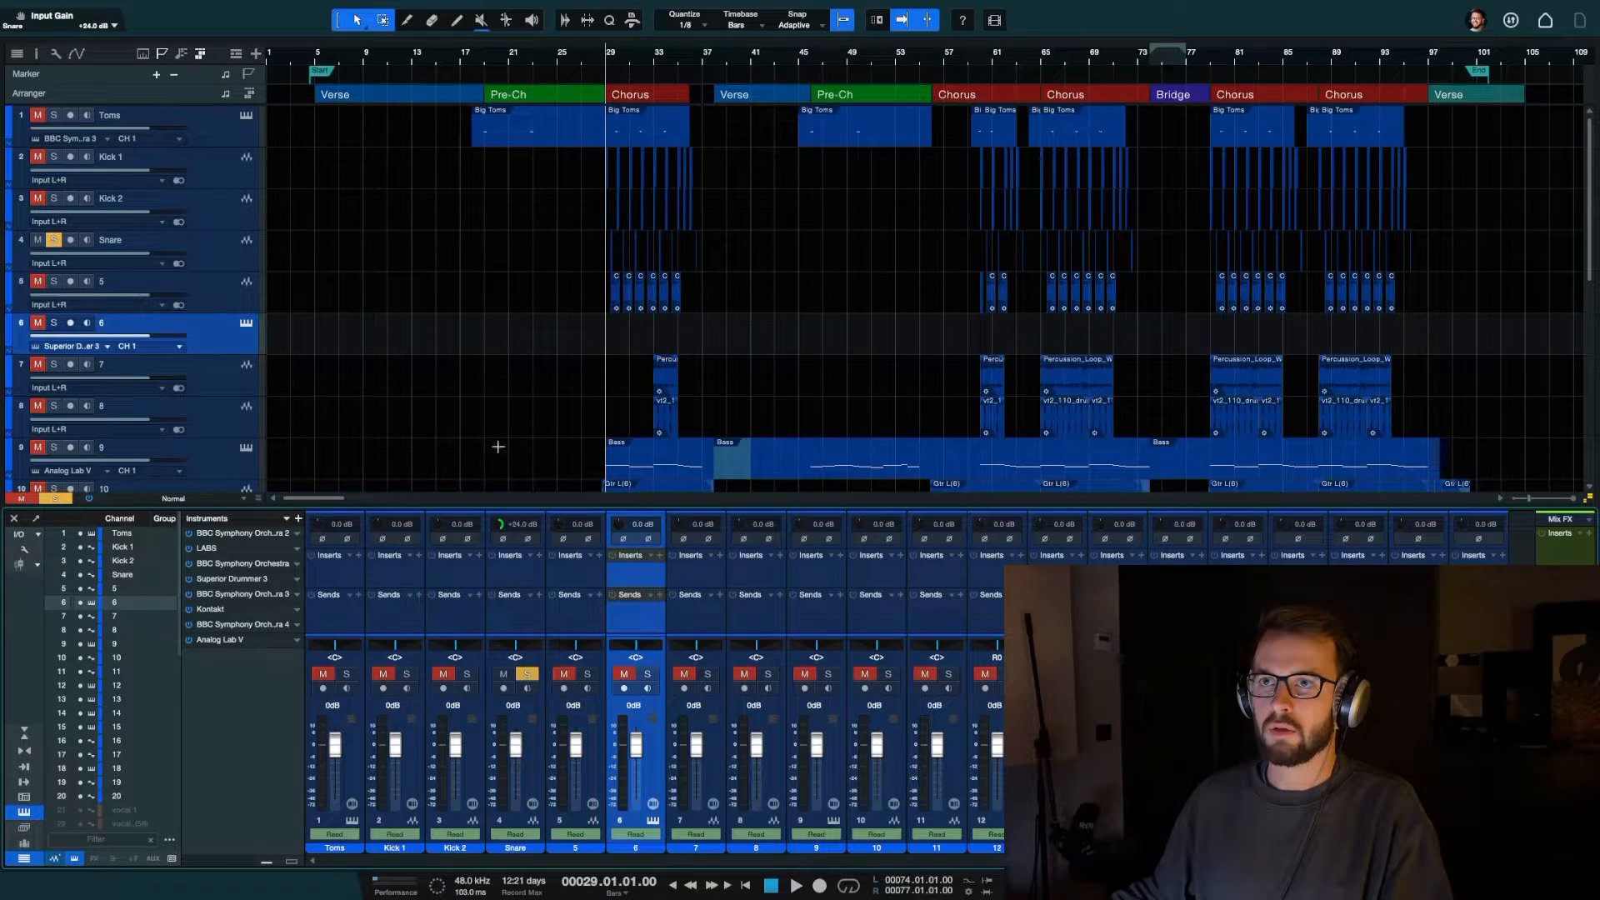
pyautogui.keyDown('alt'); pyautogui.click(500, 525); pyautogui.keyUp('alt')
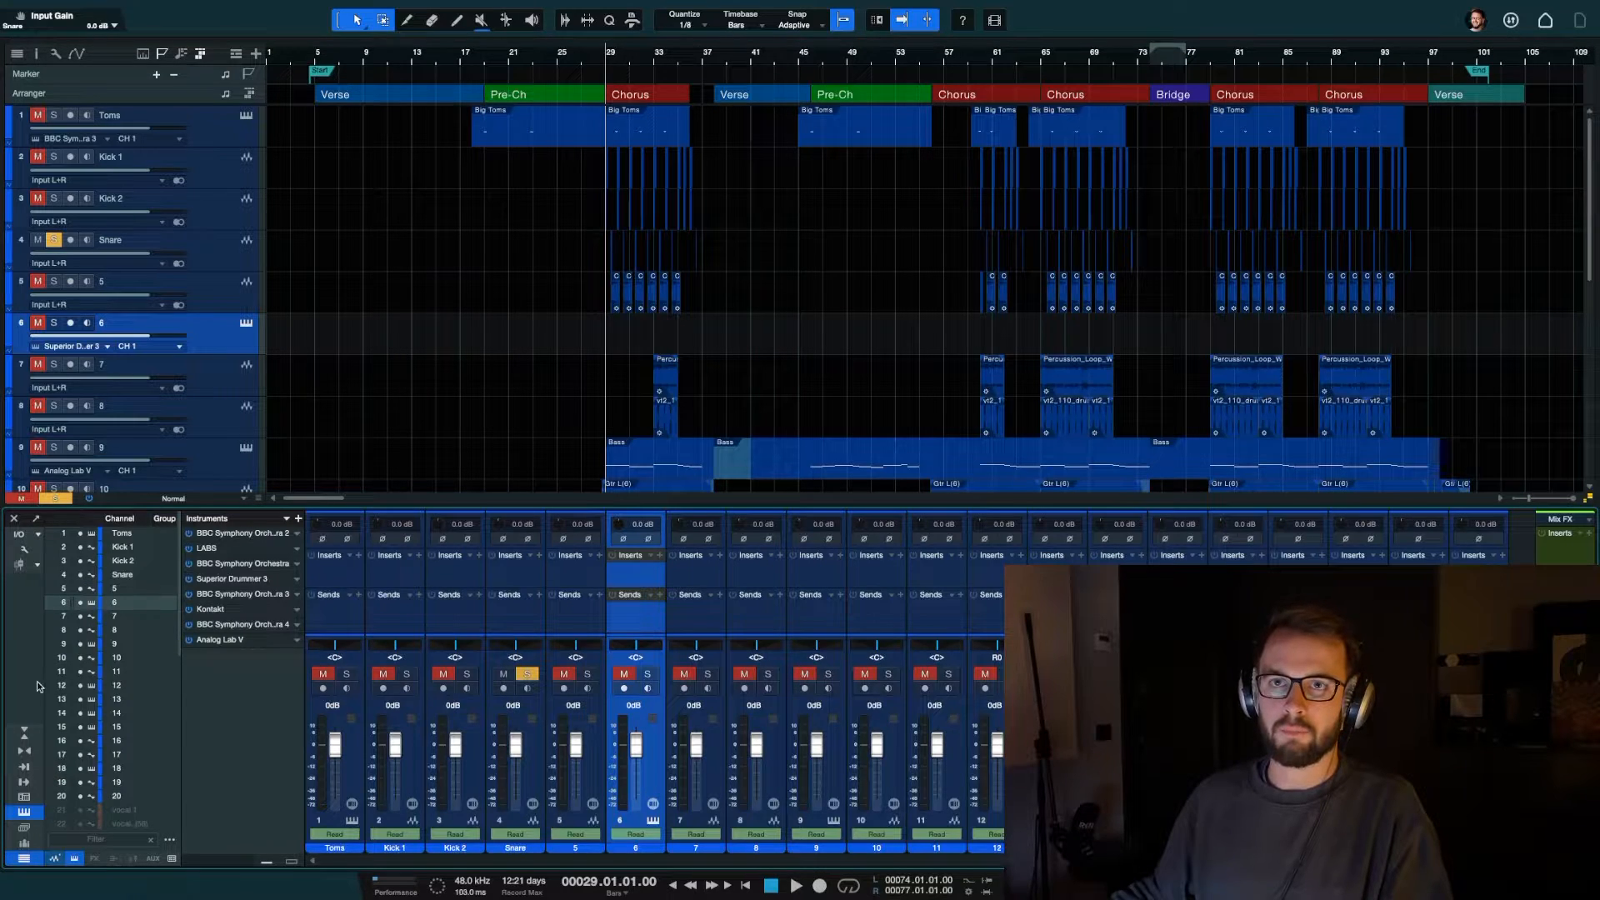
# Enable VCA connections, group assignment and channel icons in the console's channel components
pyautogui.click(25, 552)
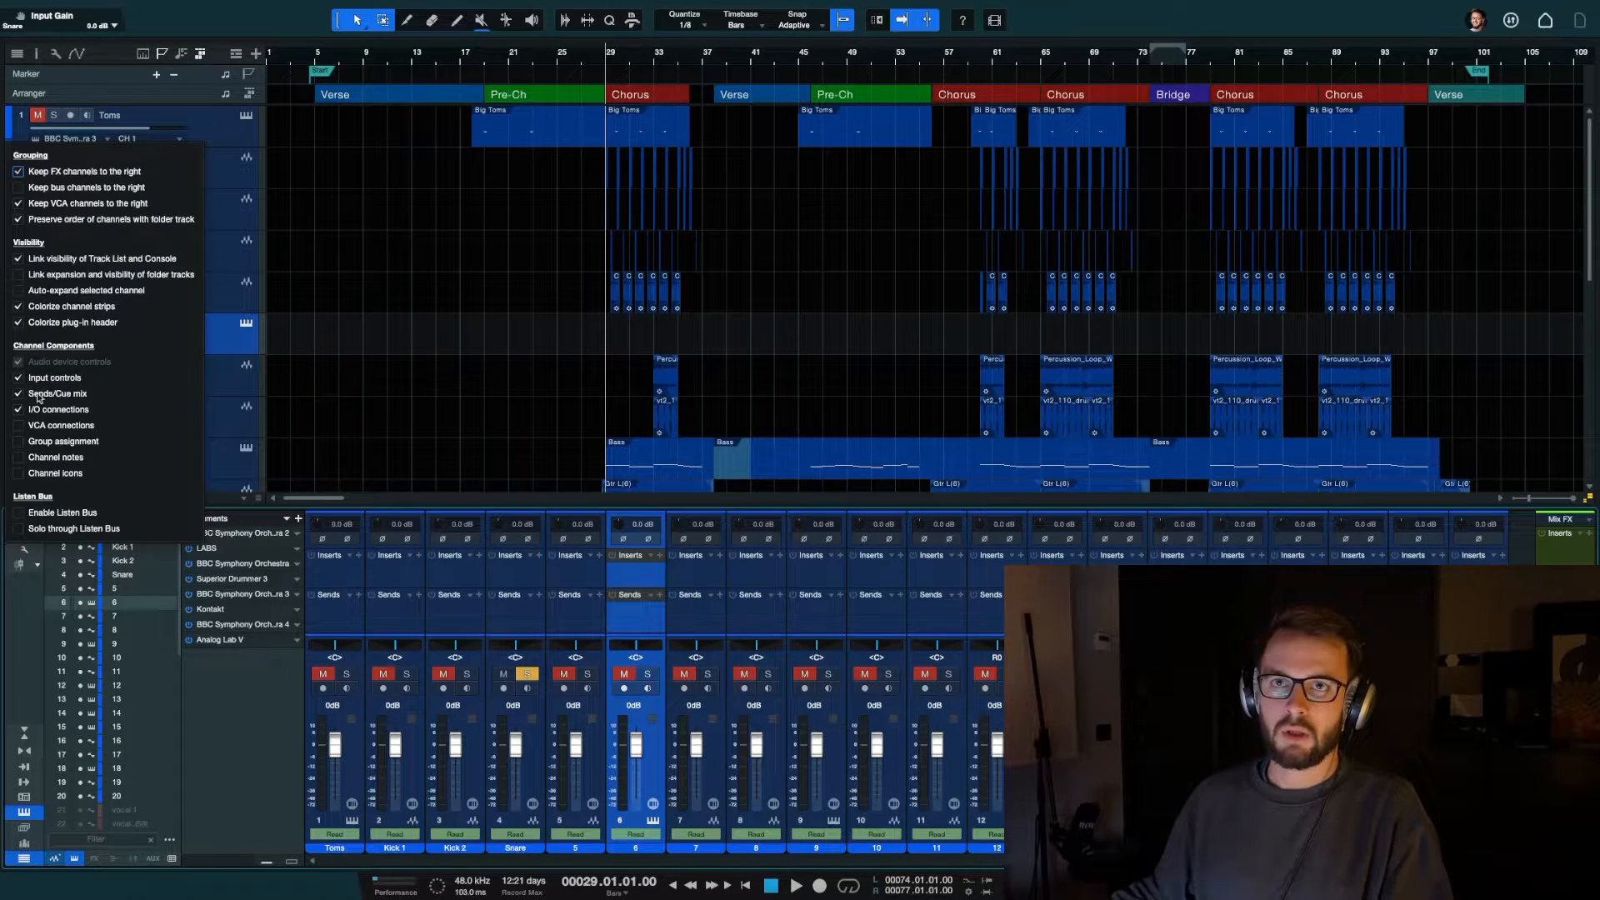
pyautogui.click(19, 426)
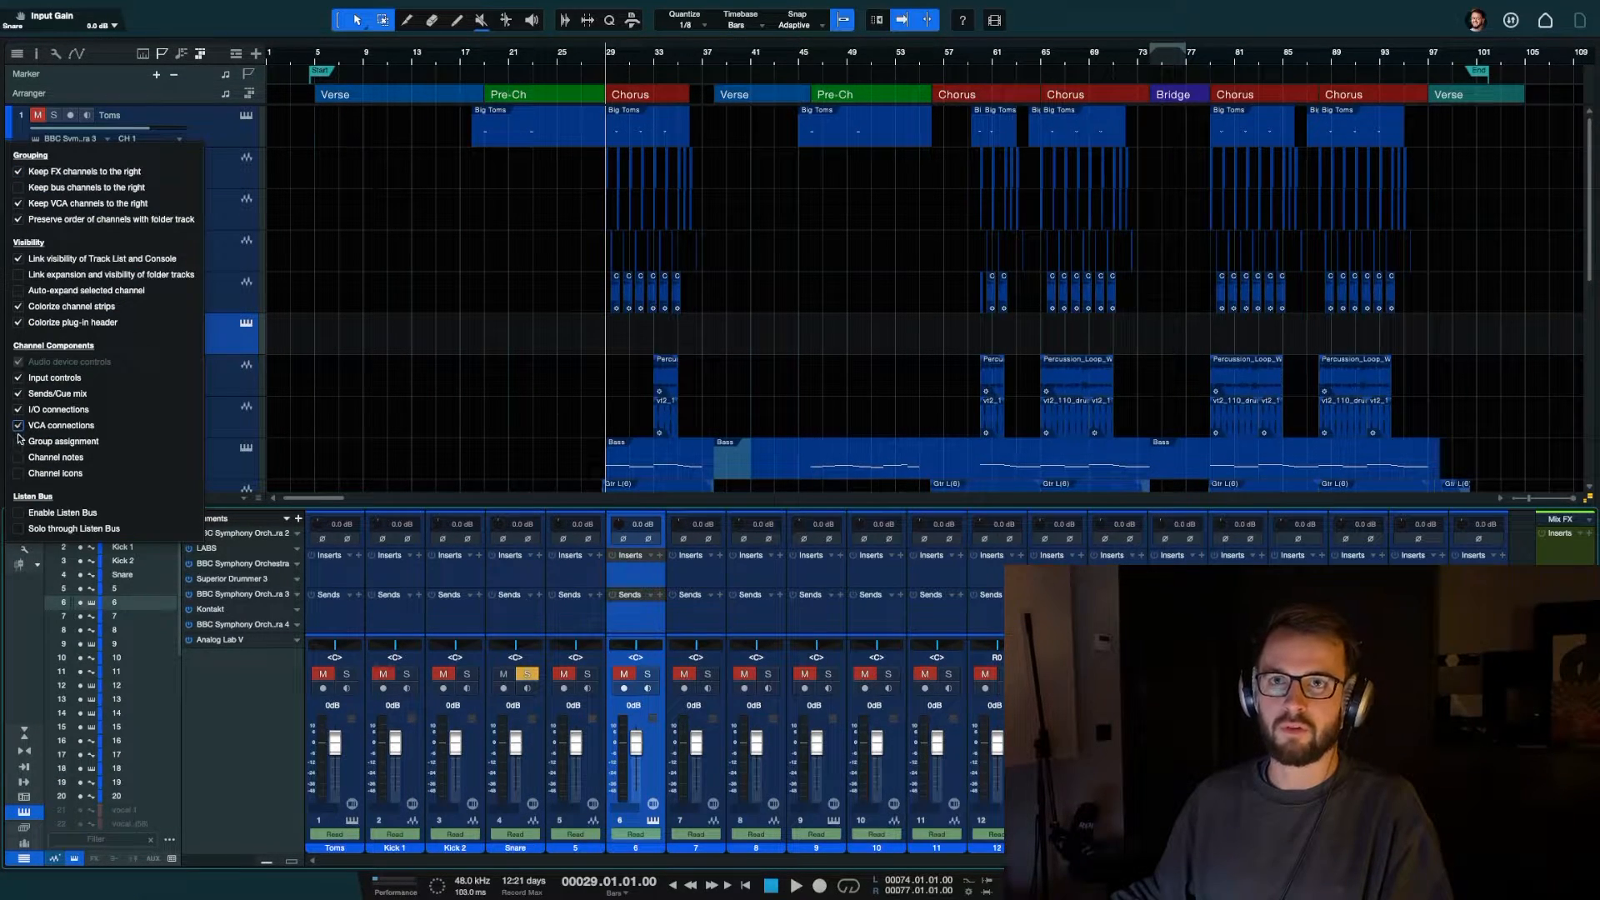
pyautogui.click(18, 442)
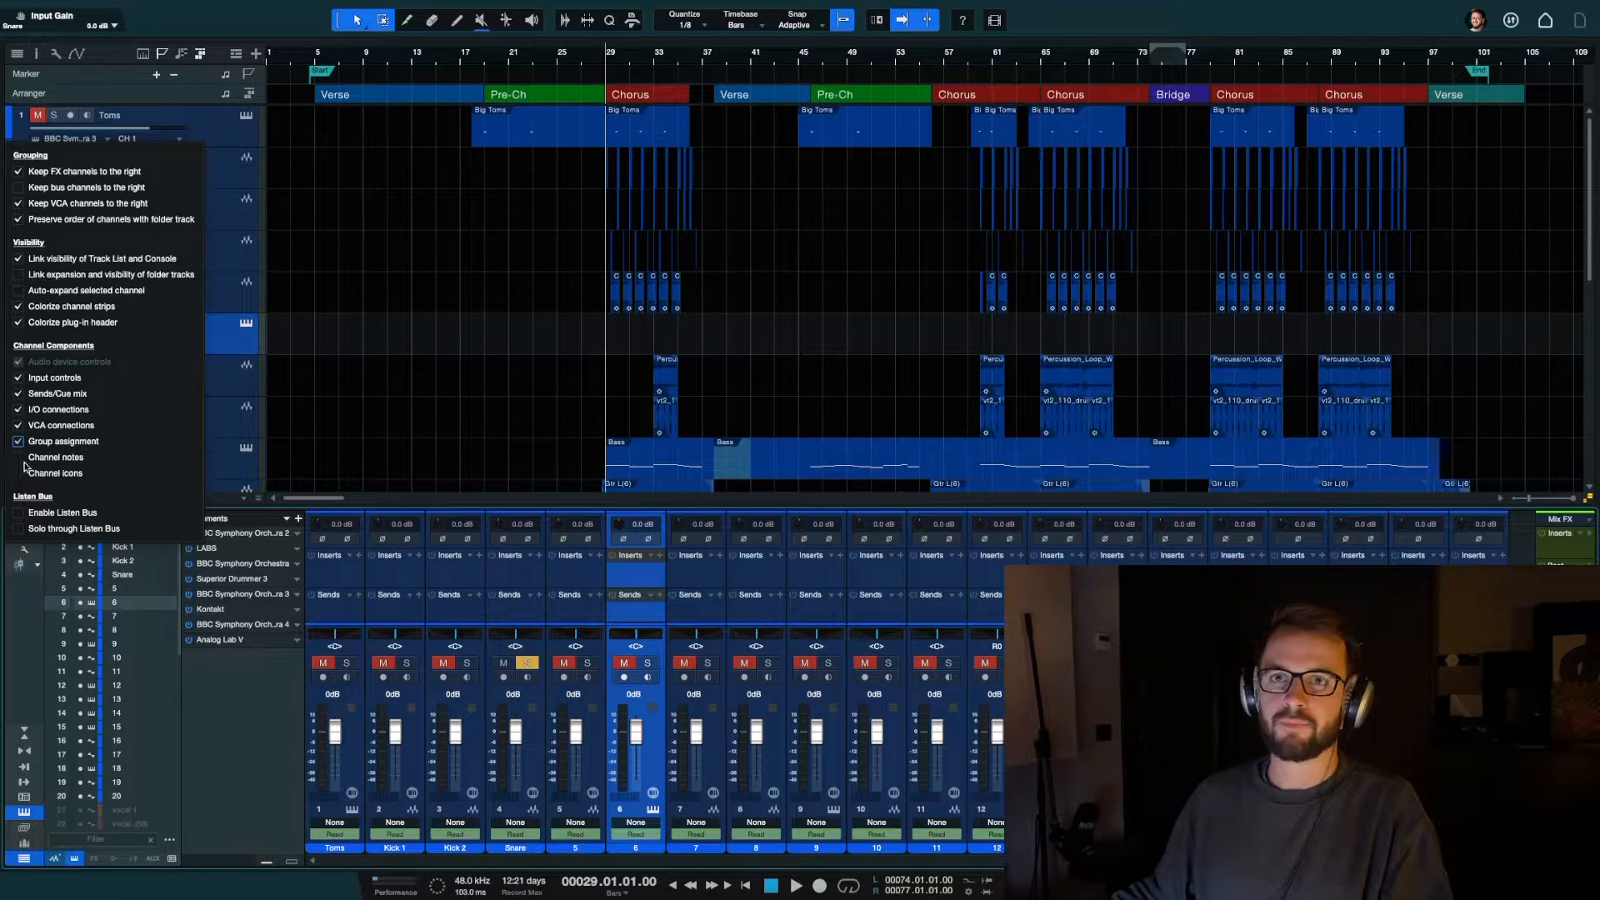
pyautogui.click(19, 473)
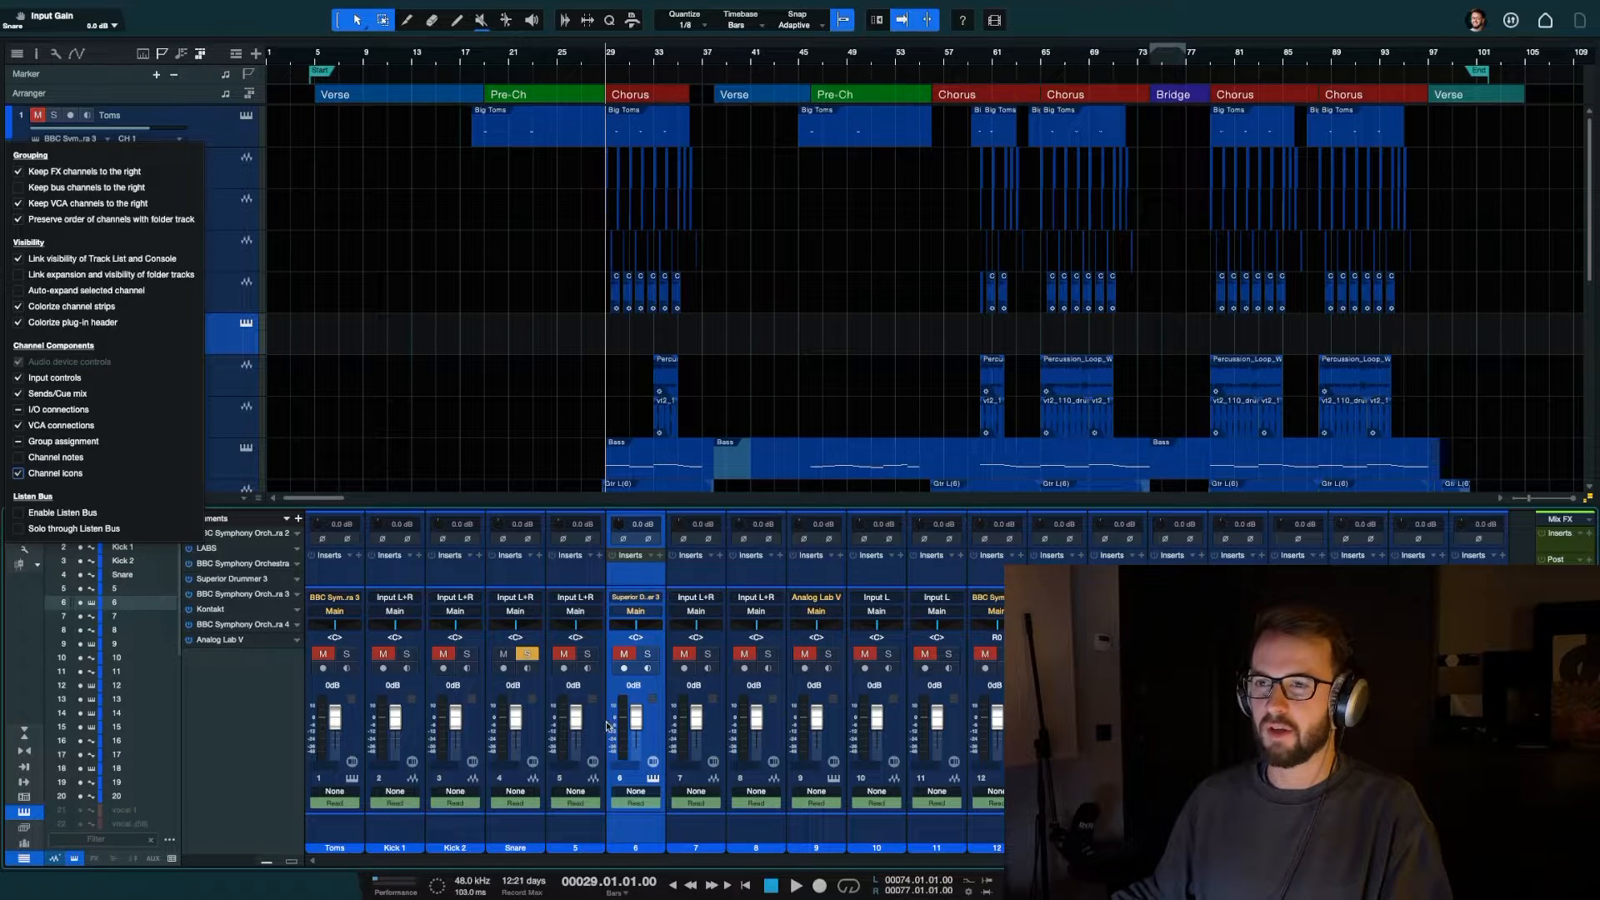
# View the available channel icons for channel 6 and close the icon picker without assigning one
pyautogui.click(627, 834)
pyautogui.click(627, 833)
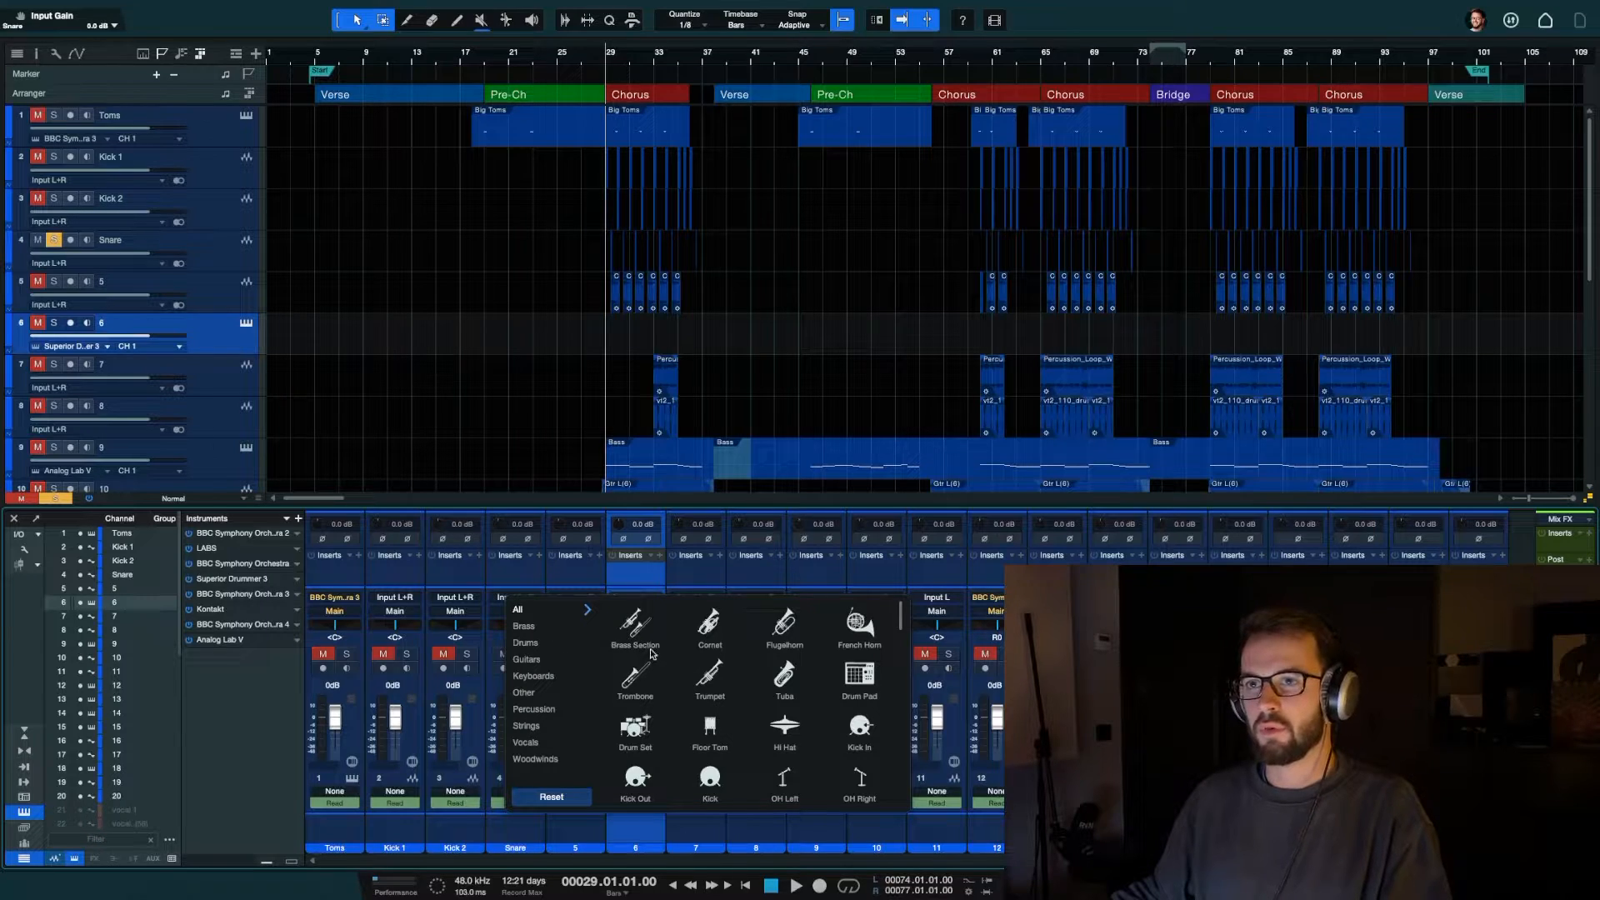
pyautogui.click(649, 831)
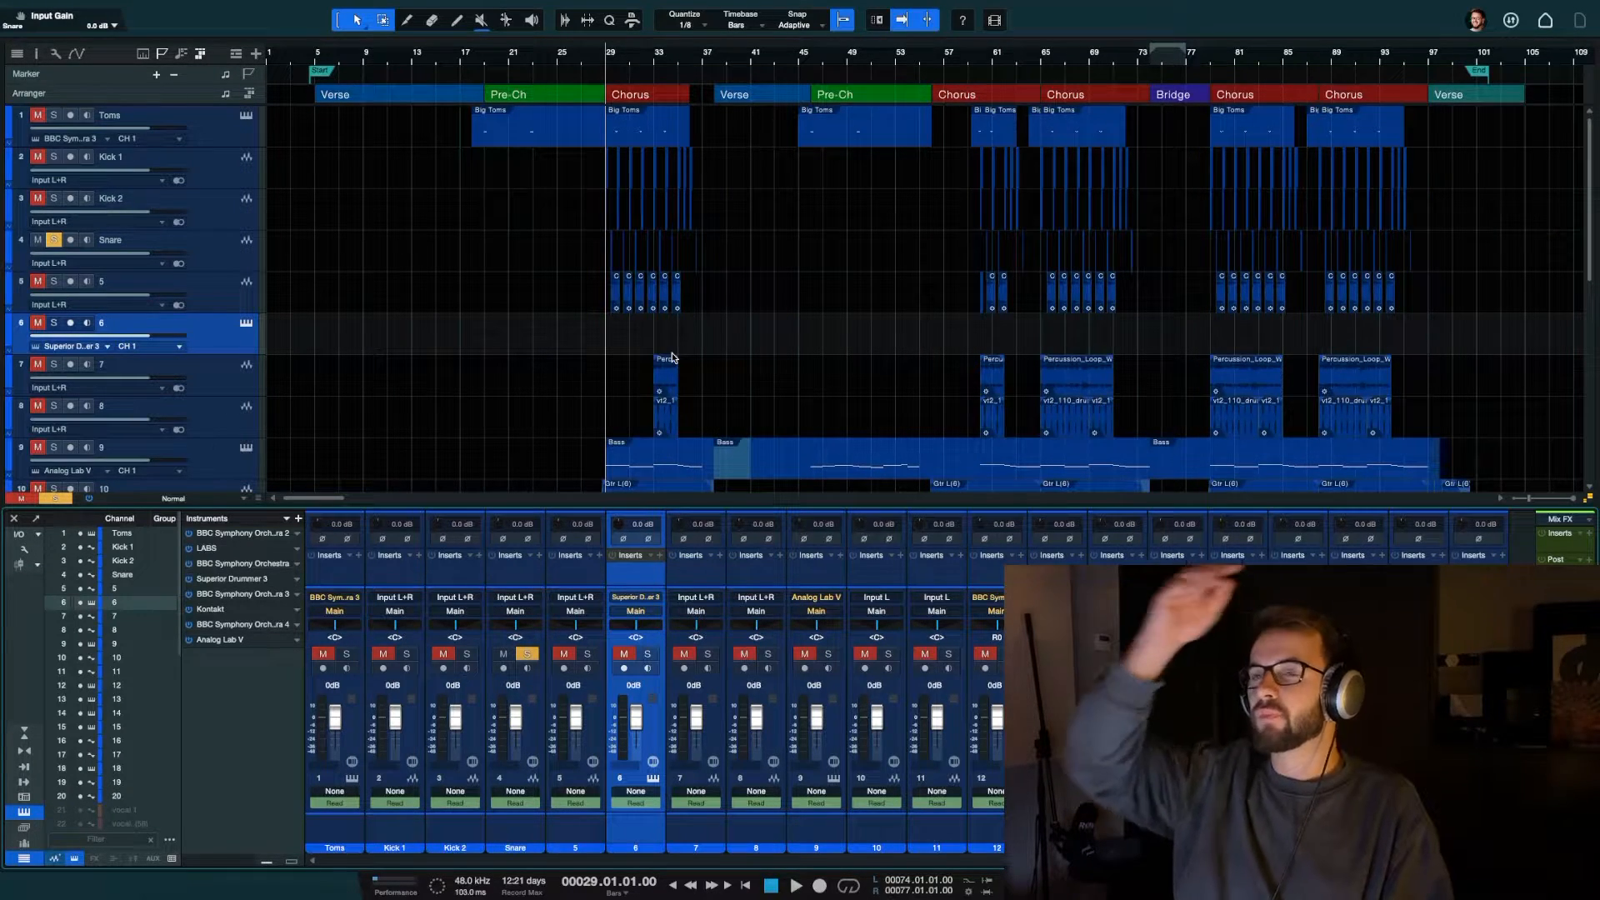
pyautogui.press('F3')
pyautogui.hscroll(1, 687, 325)
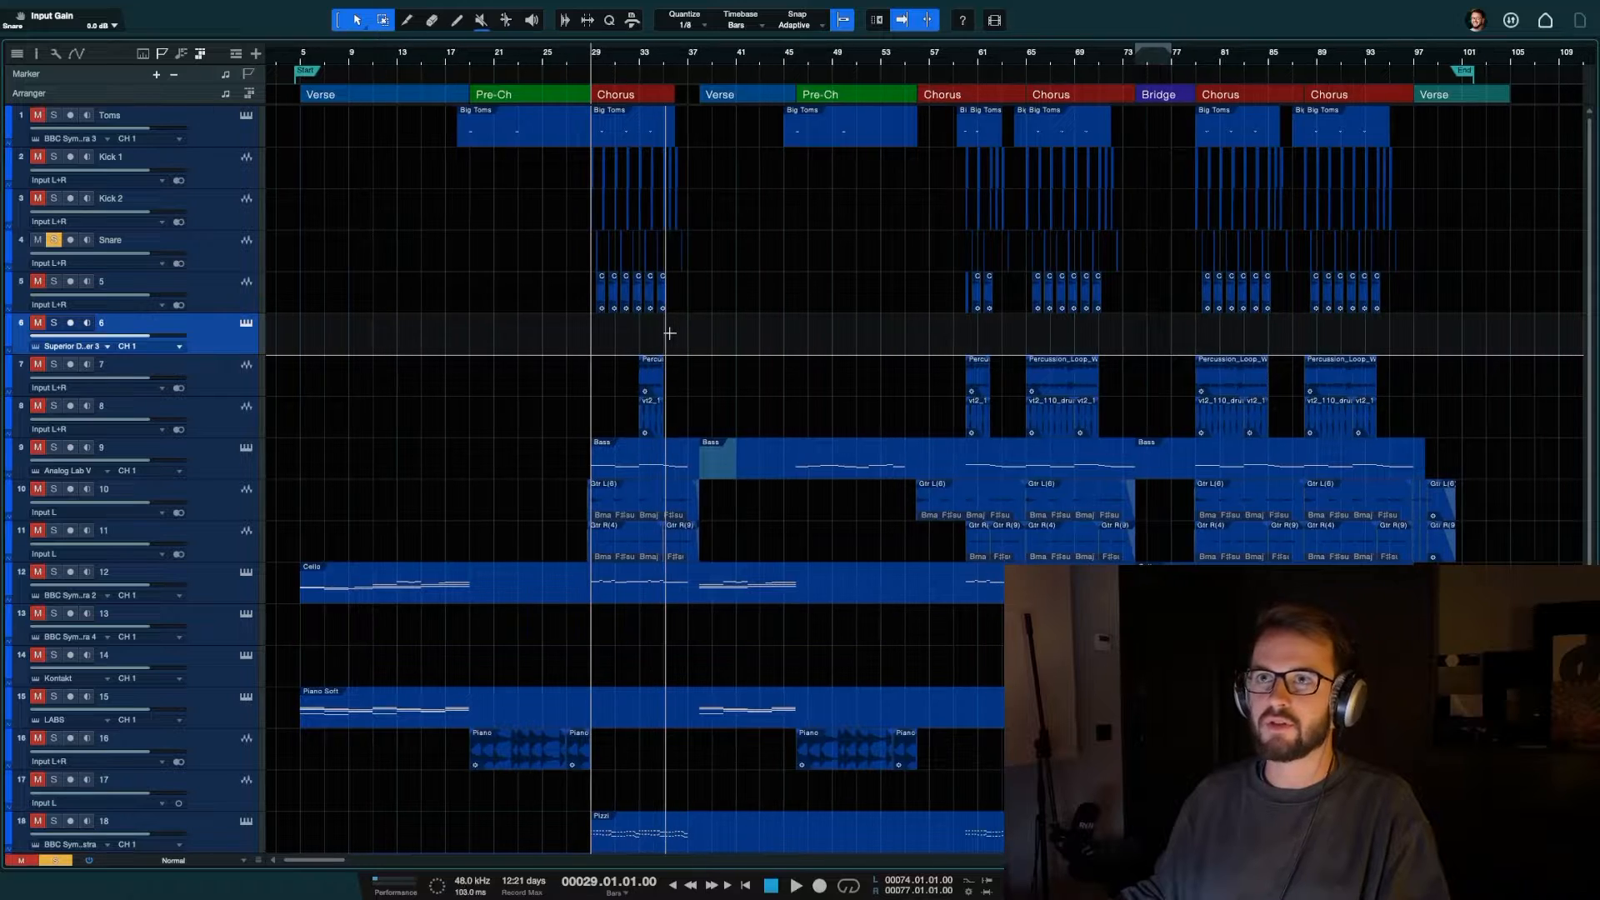
pyautogui.click(214, 297)
pyautogui.press('F3')
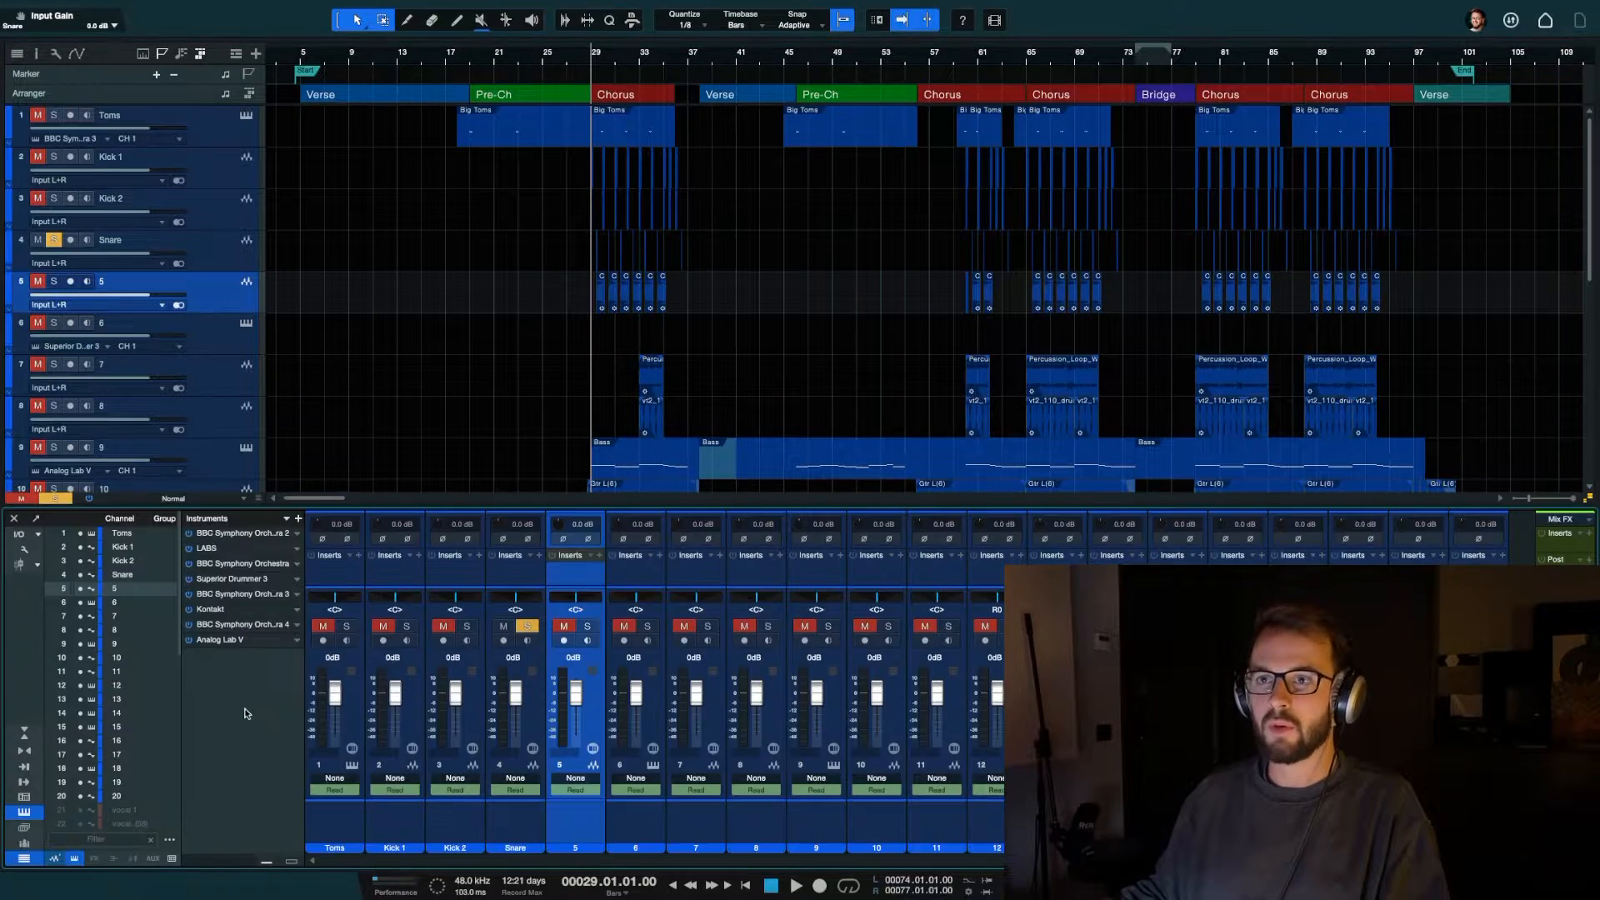
pyautogui.press('F3')
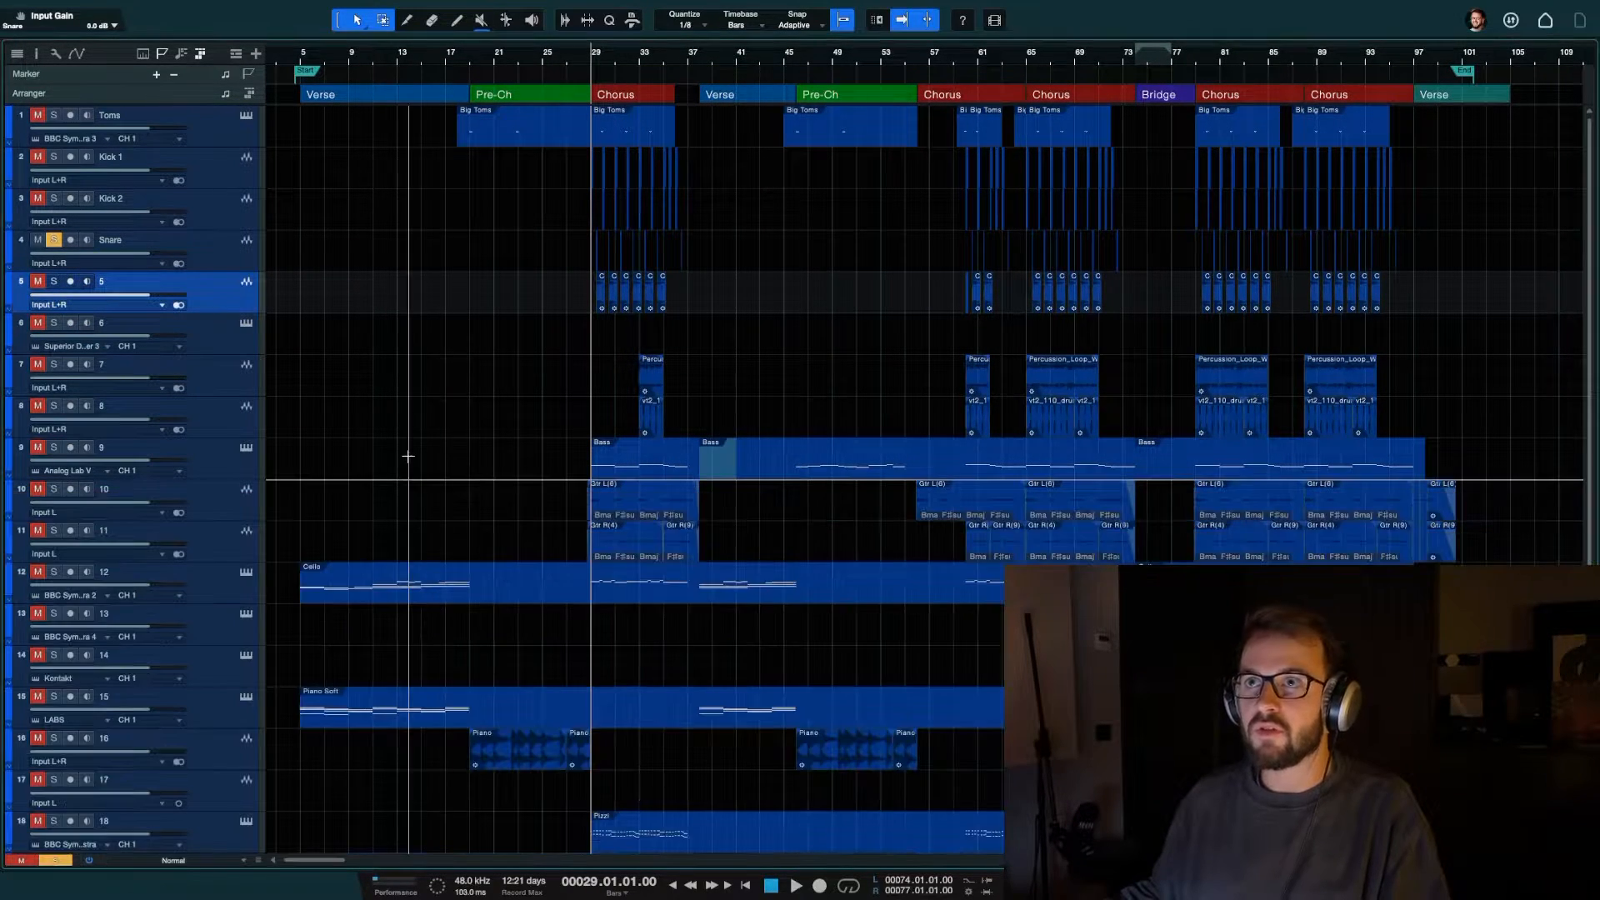
pyautogui.click(143, 336)
# Audition track 5 in solo in place of Snare with the console shown and rename it Claps
pyautogui.click(54, 240)
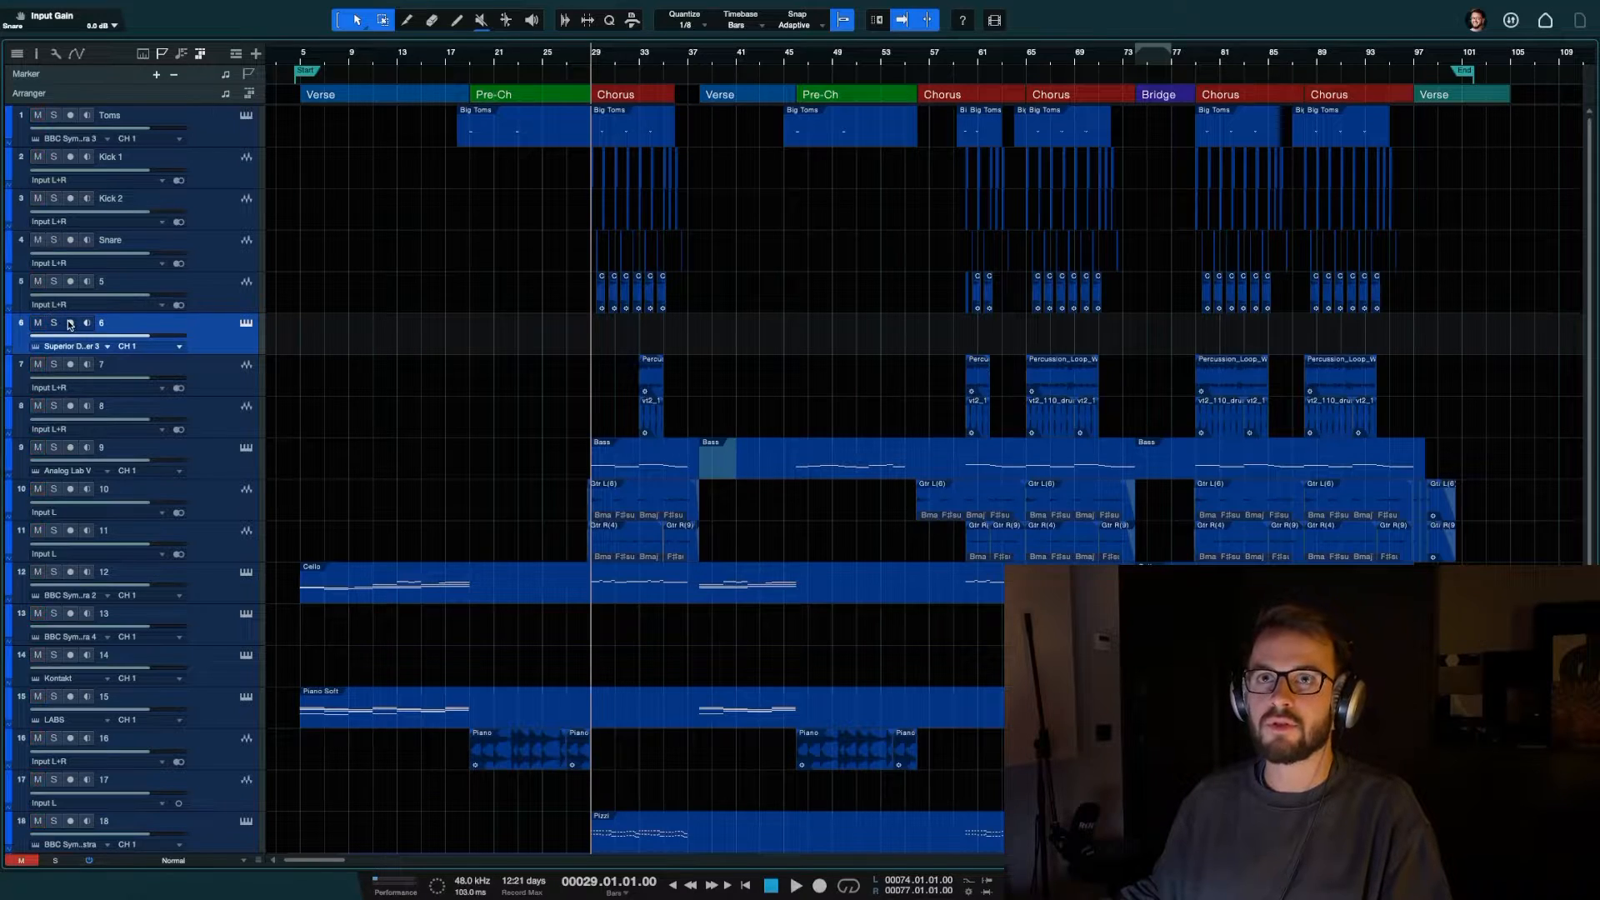
pyautogui.click(53, 281)
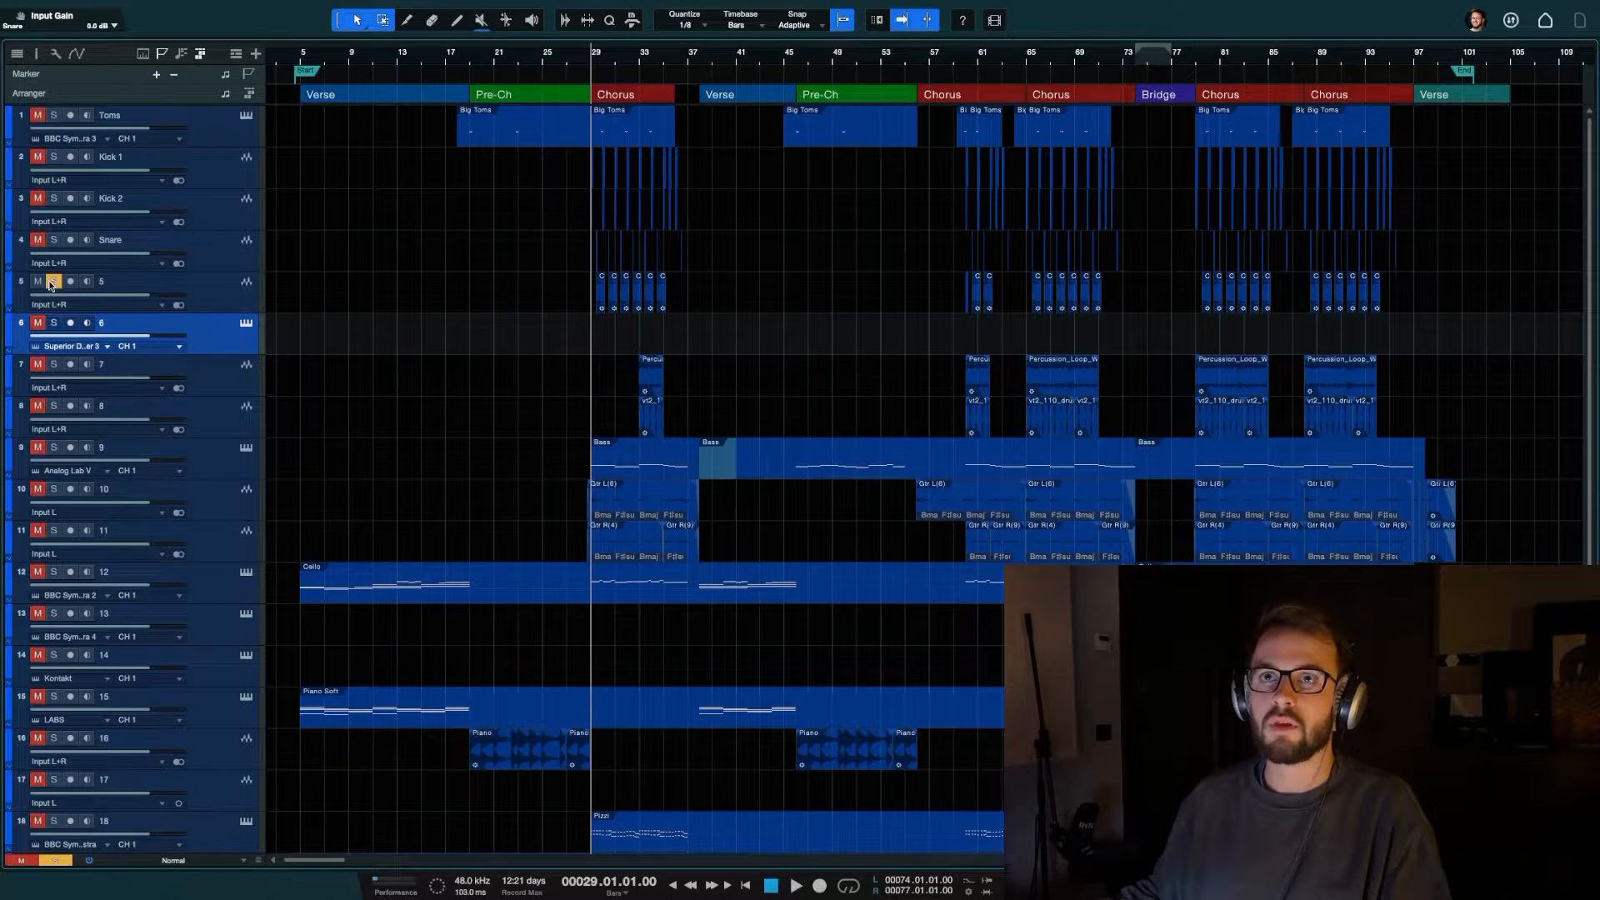
pyautogui.press('space')
pyautogui.press('F3')
pyautogui.press('space')
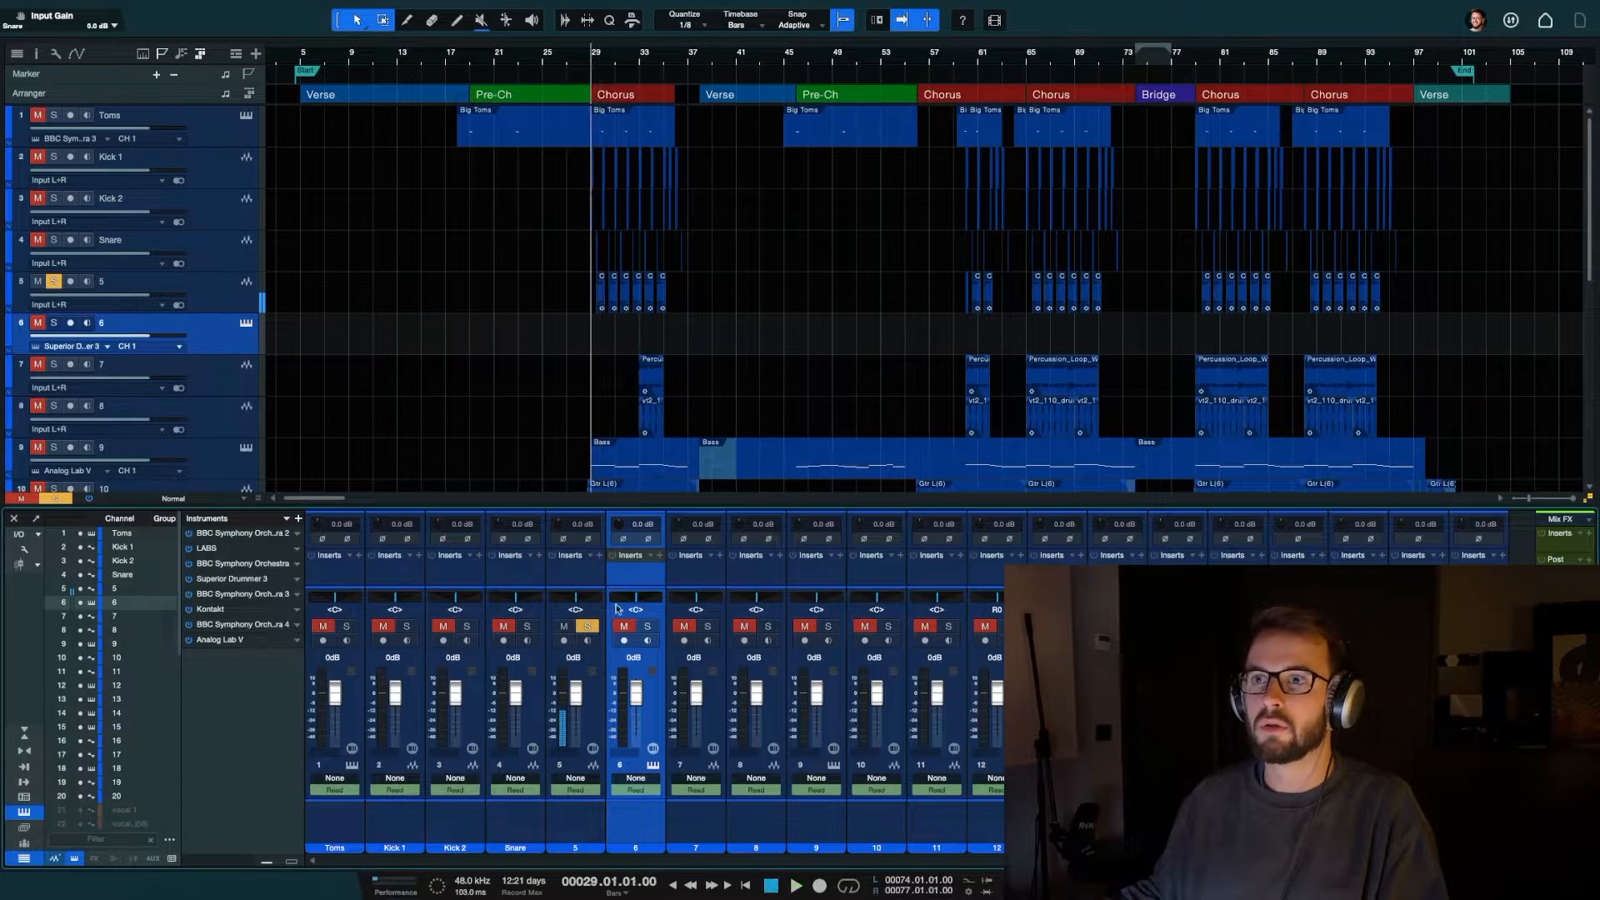
pyautogui.doubleClick(576, 848)
pyautogui.write('Claps')
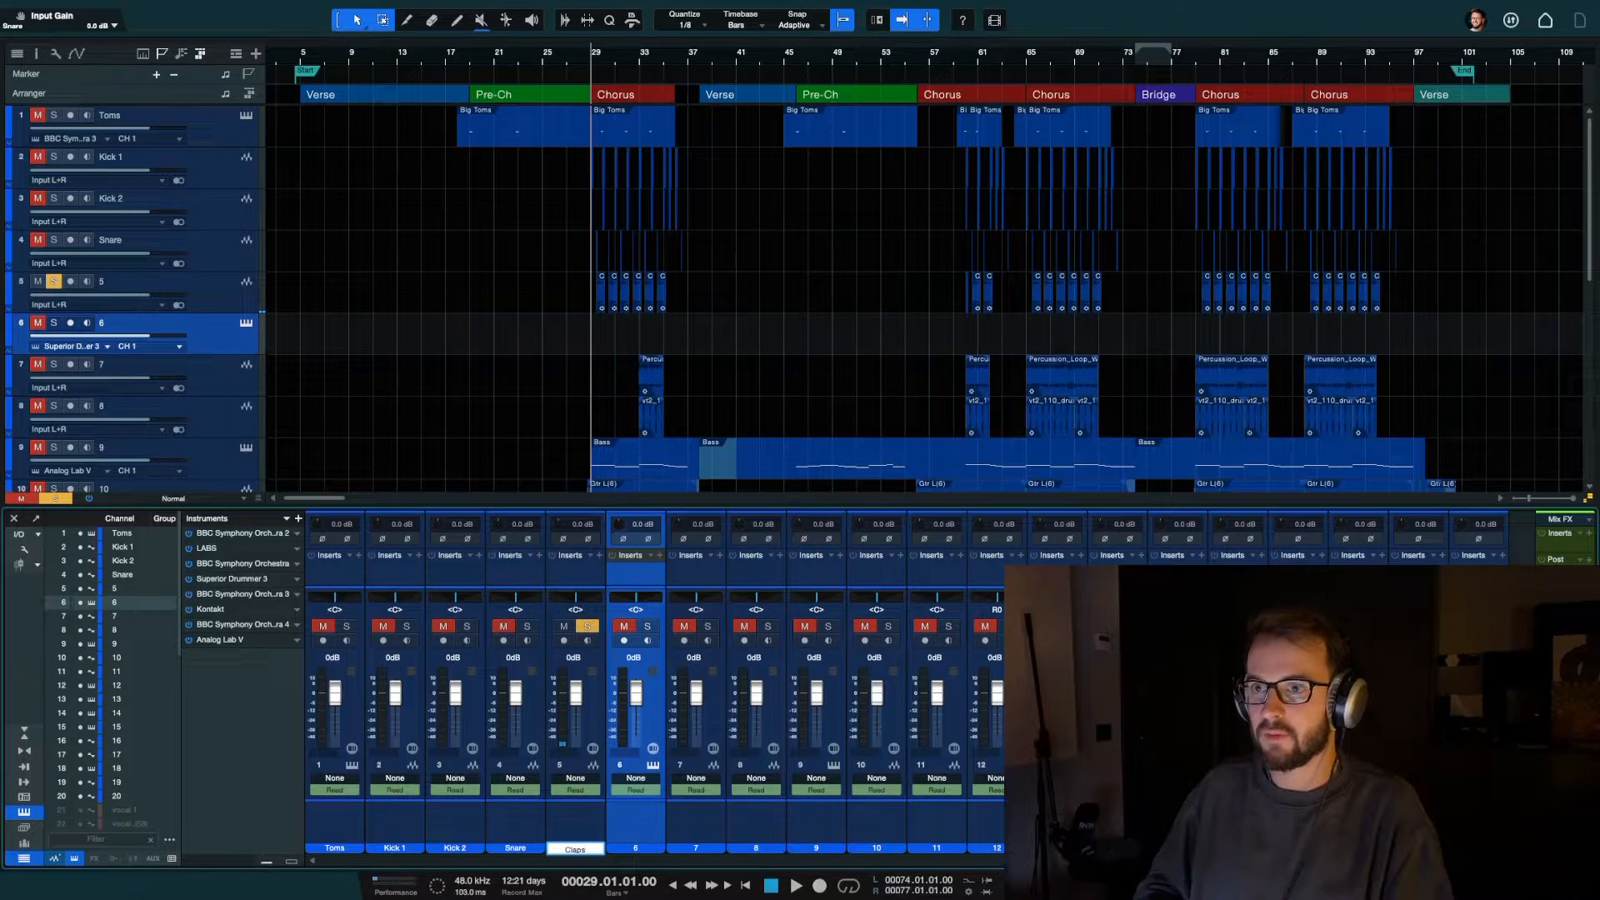
pyautogui.press('Return')
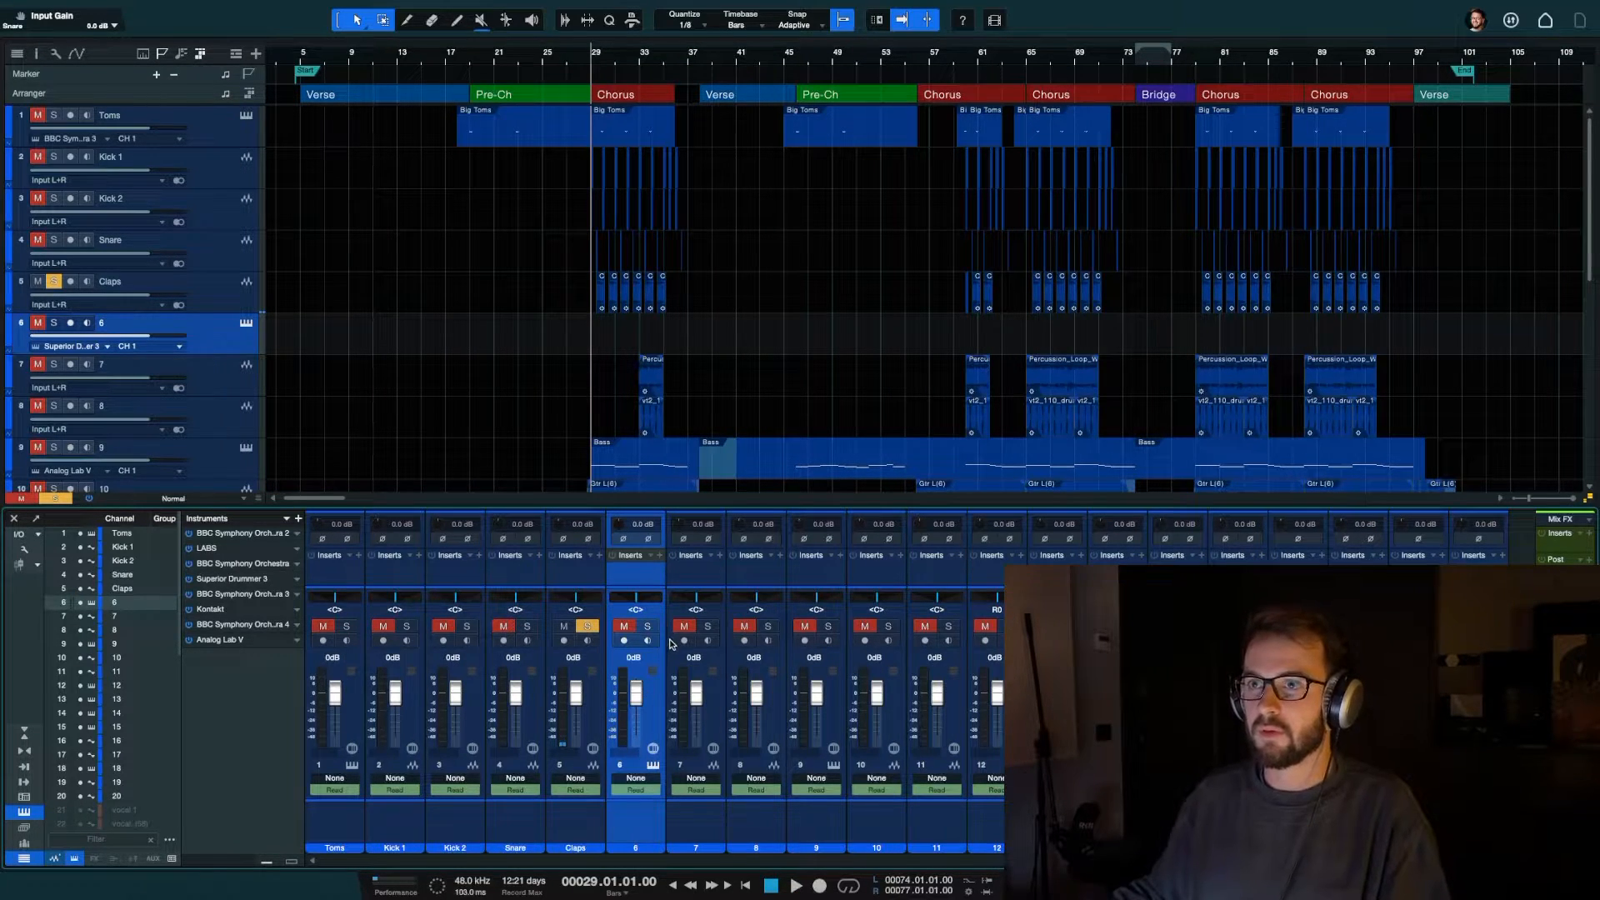
# Audition channel 6 in solo in place of Claps and rename it Cymbals
pyautogui.click(588, 626)
pyautogui.click(647, 626)
pyautogui.press('space')
pyautogui.press('space')
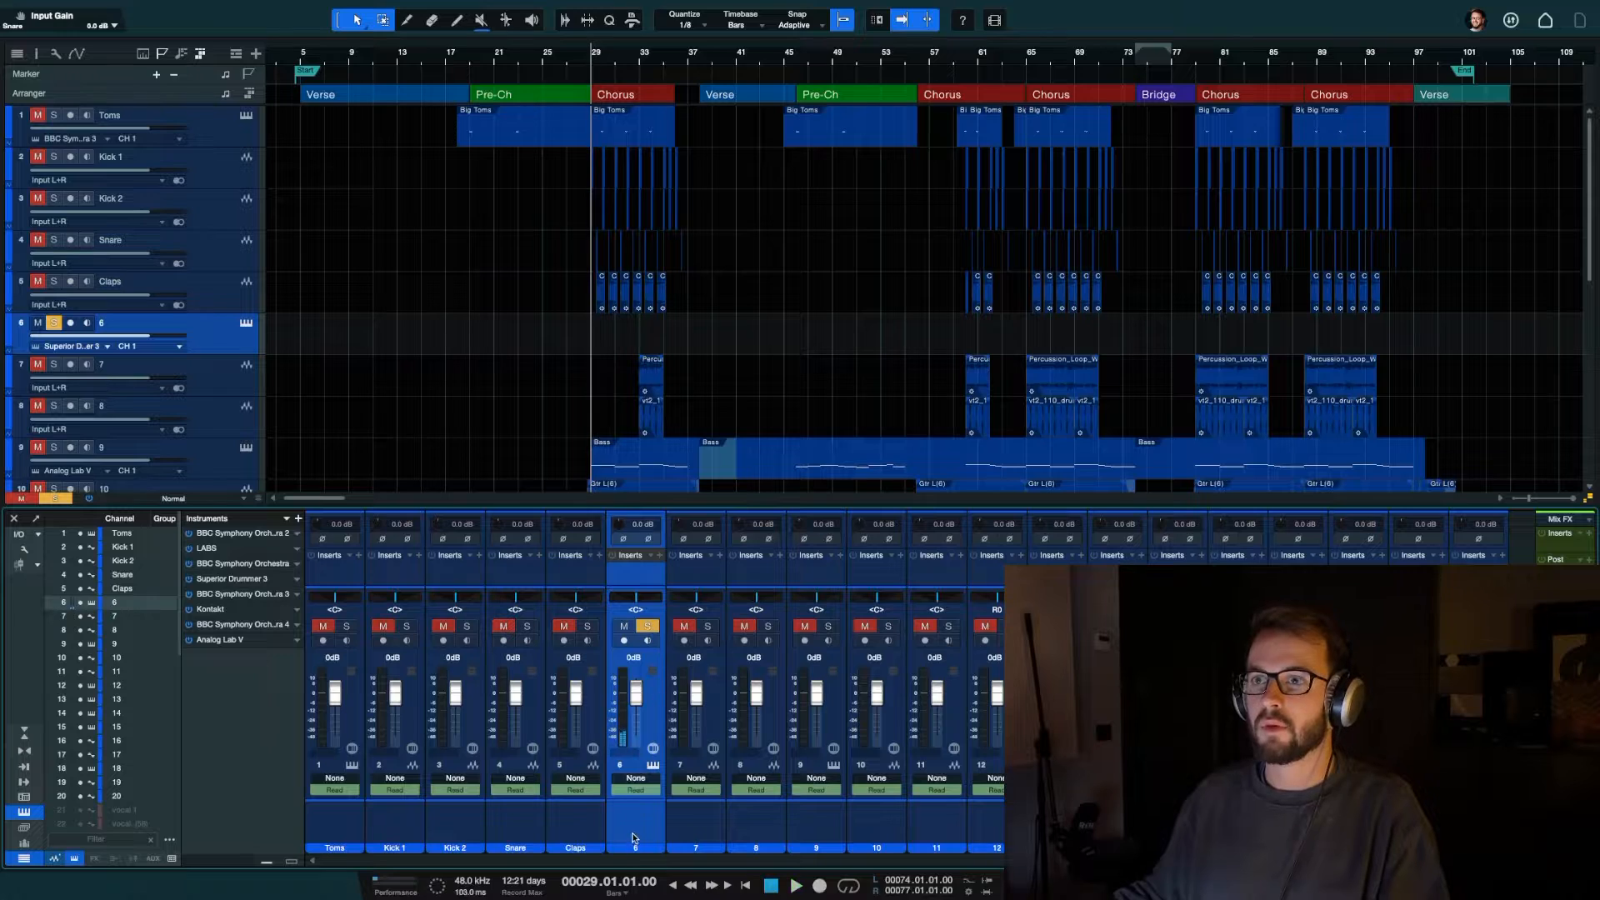
pyautogui.doubleClick(635, 848)
pyautogui.write('Cymbals')
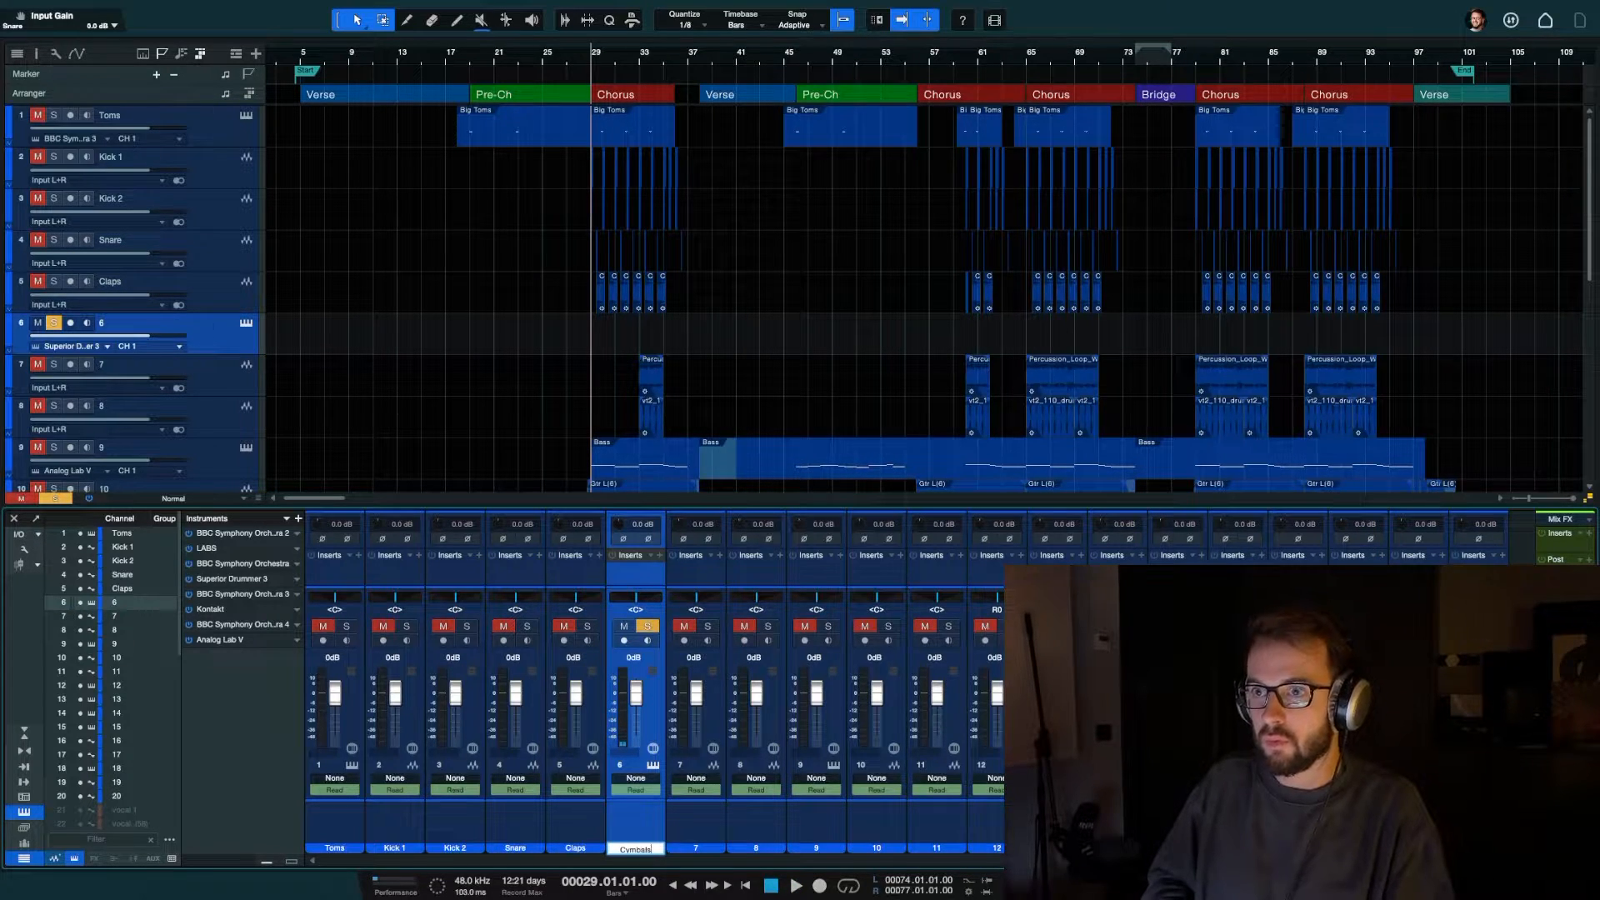
pyautogui.press('Return')
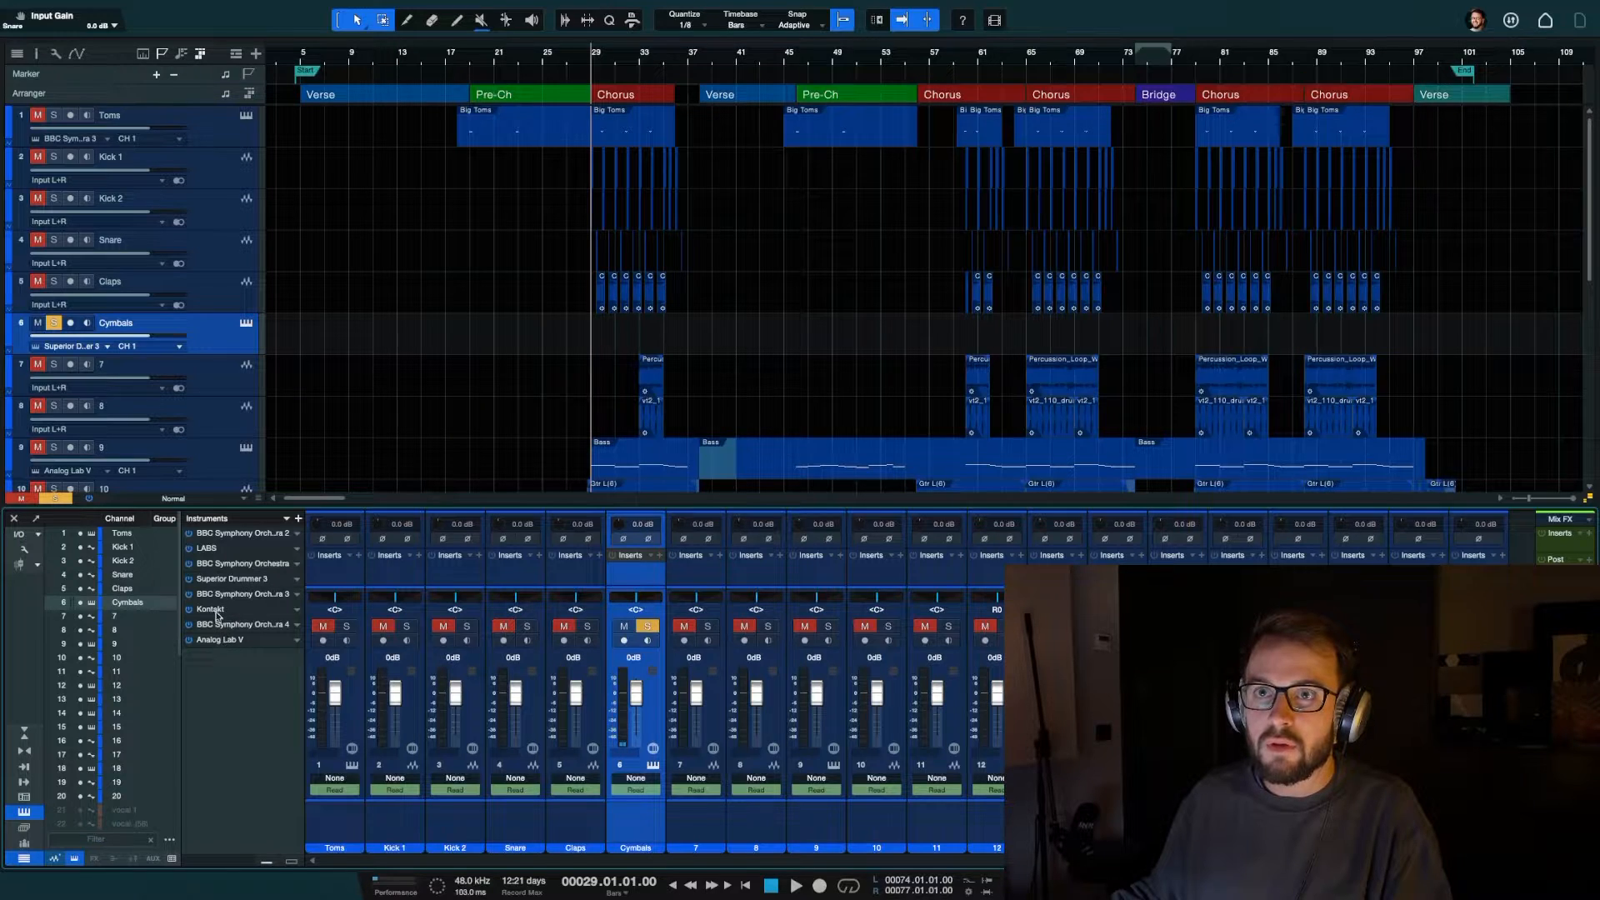
# Rename the Superior Drummer 3 instrument as Drums in the console's instrument list
pyautogui.rightClick(227, 579)
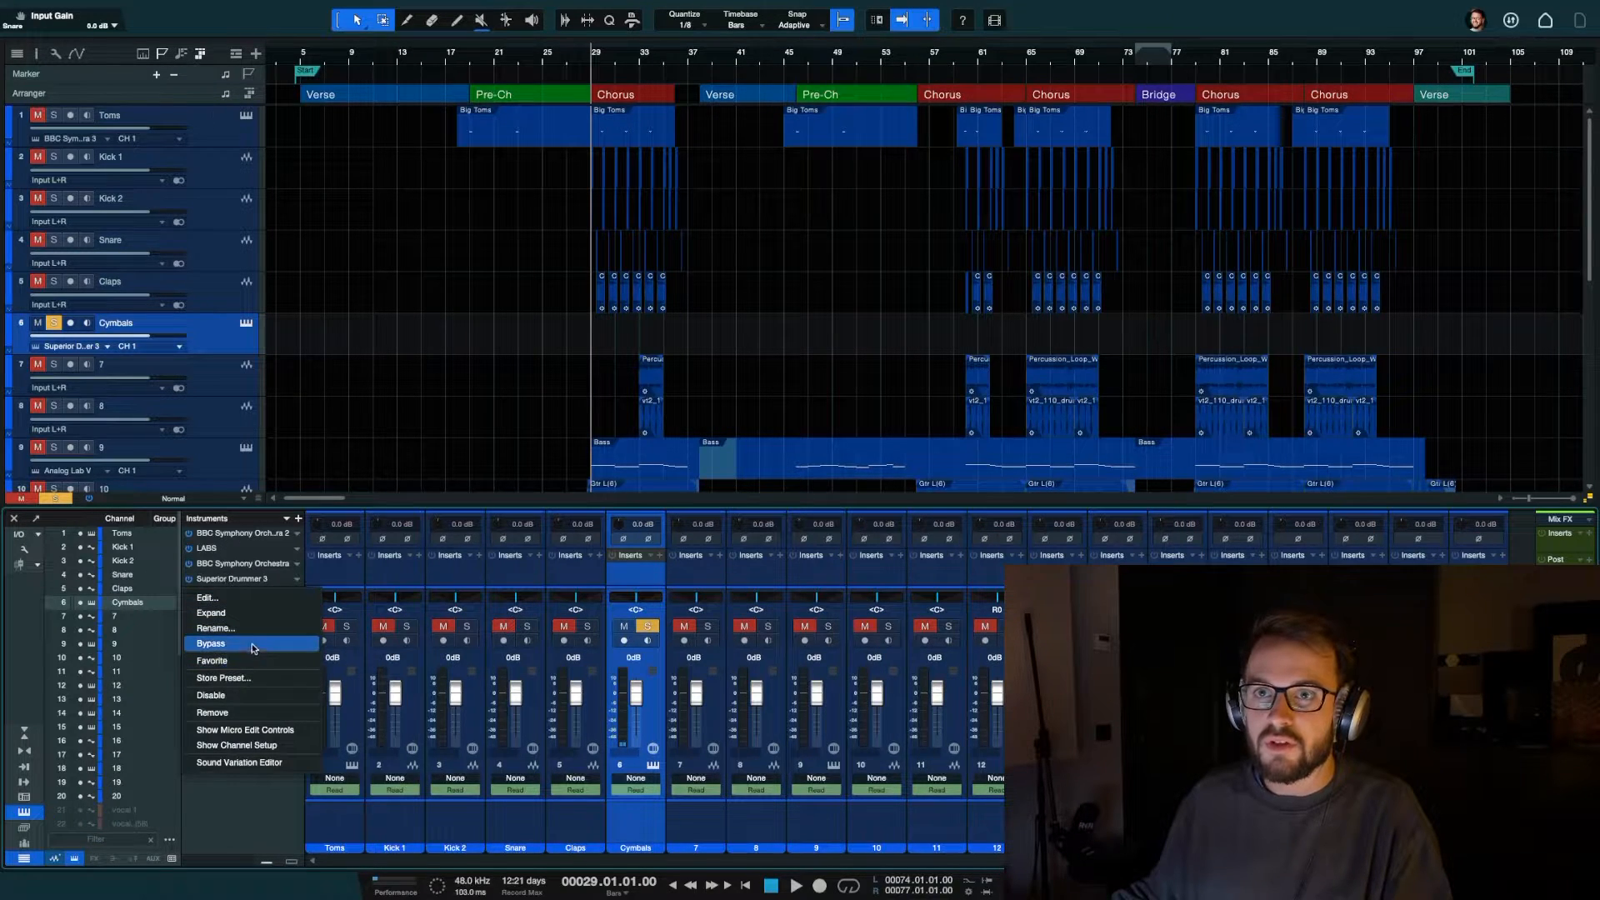
pyautogui.click(250, 630)
pyautogui.write('Drums')
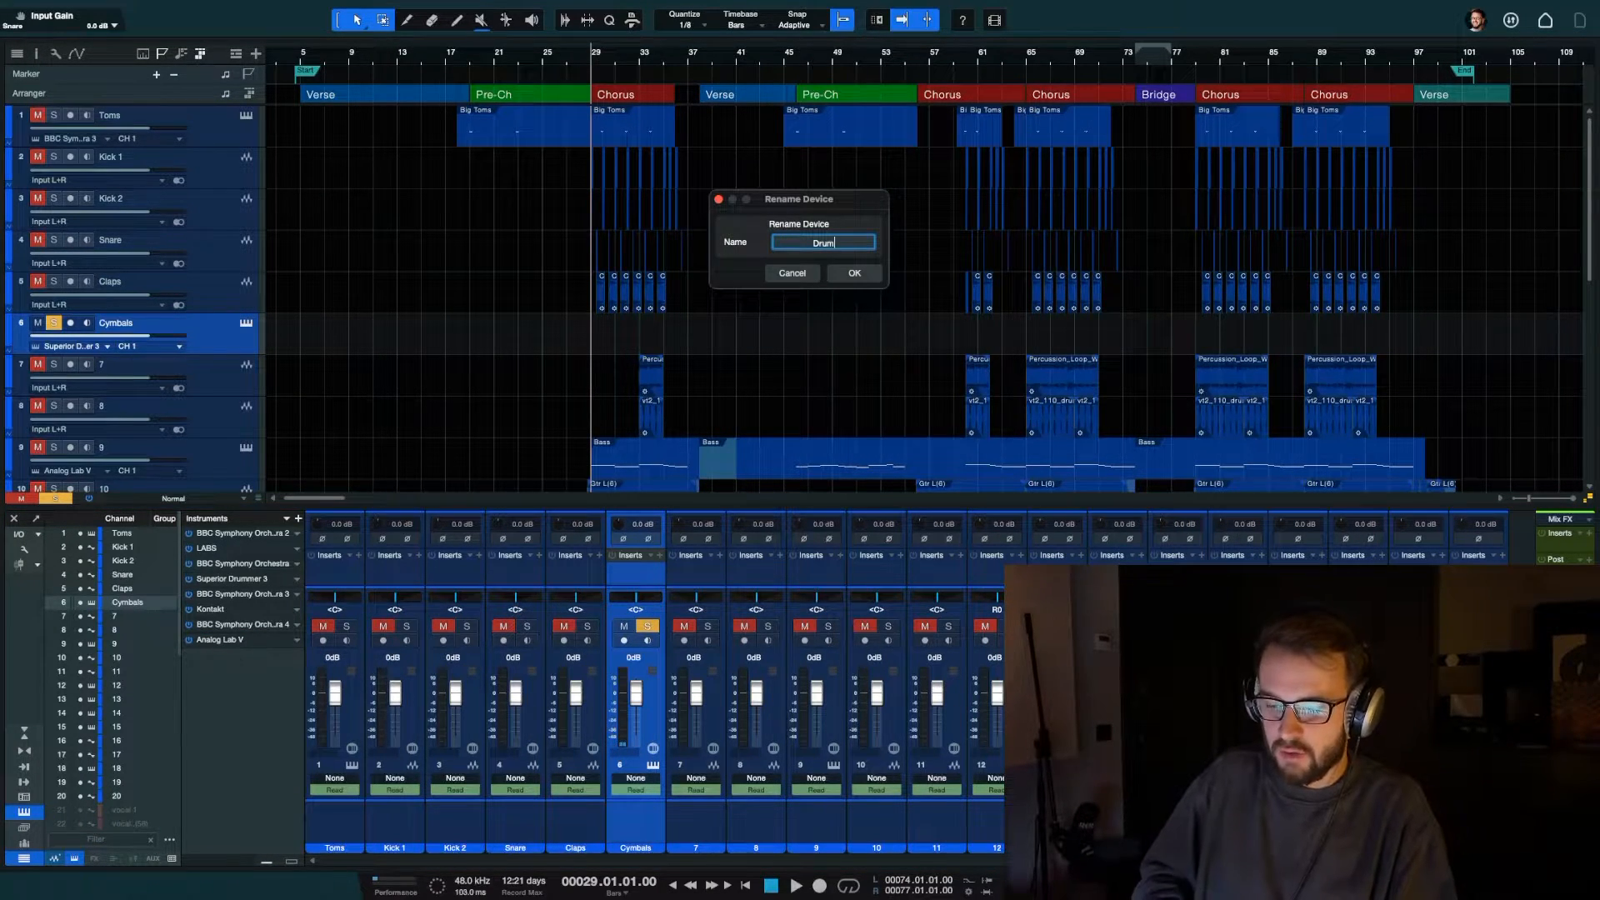
pyautogui.press('Return')
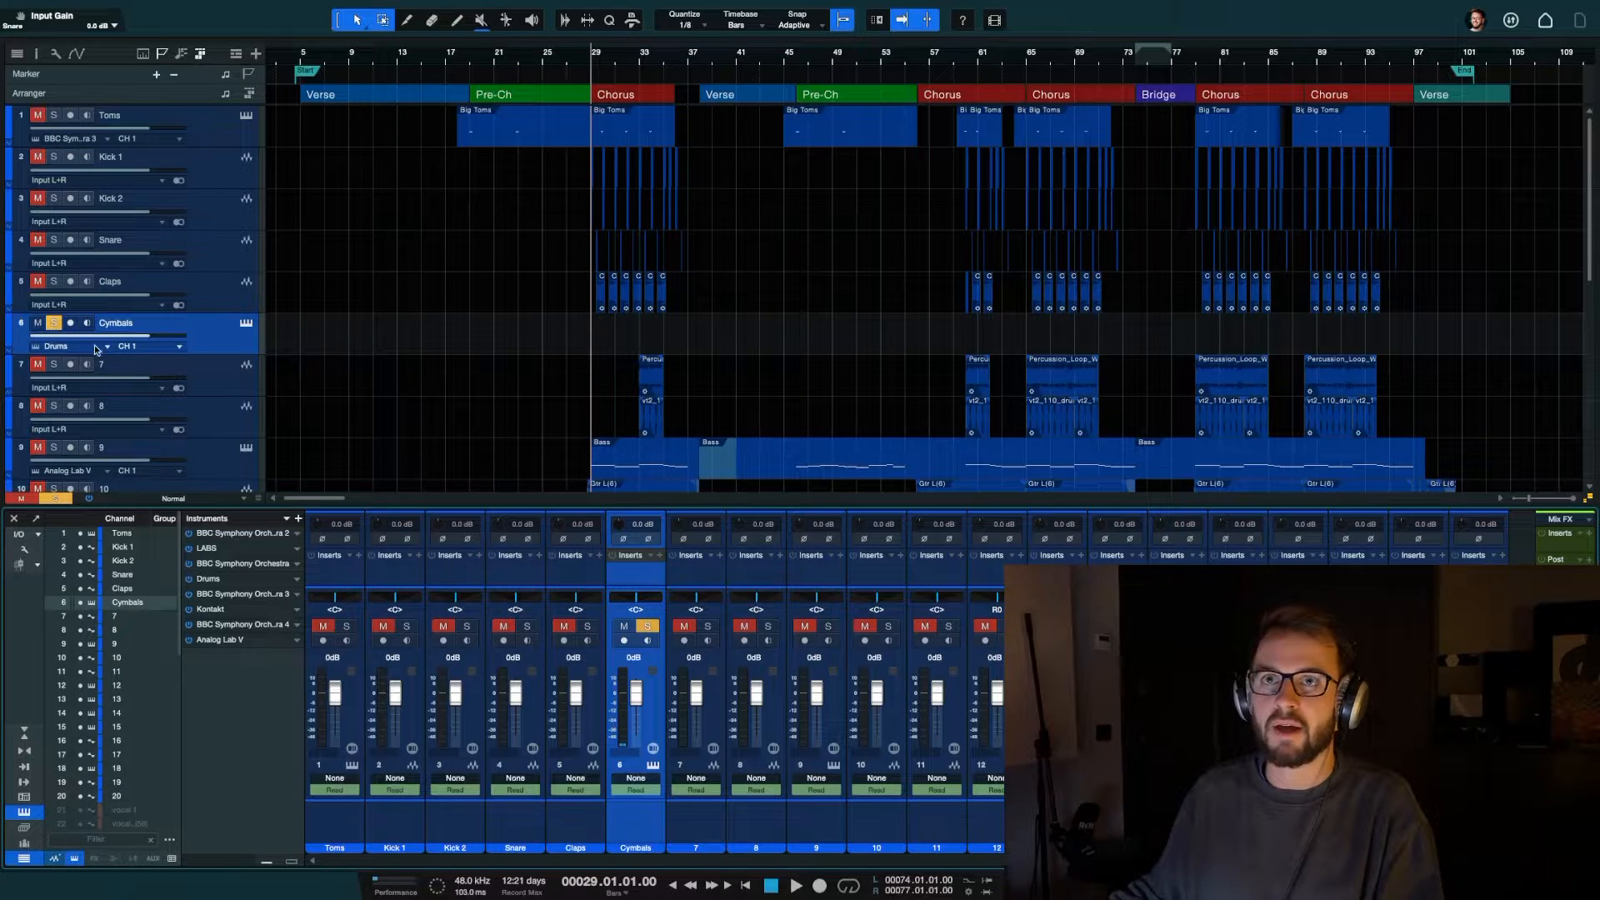
# Select the Toms track and open the BBC Symphony Orchestra 2 instrument from the console
pyautogui.press('F3')
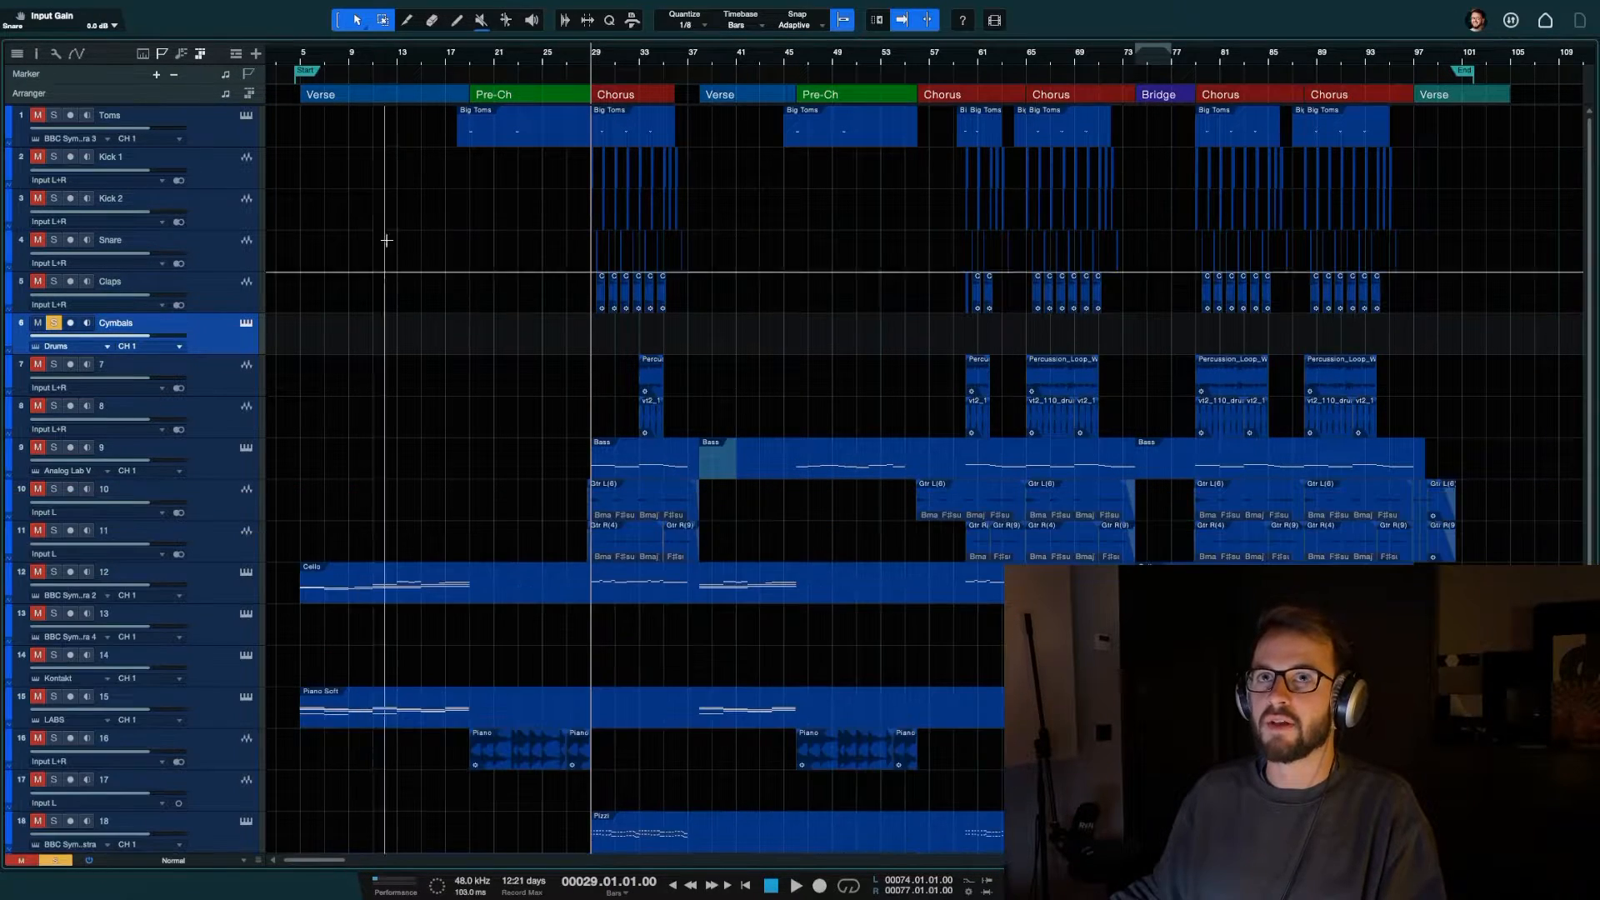
pyautogui.click(217, 135)
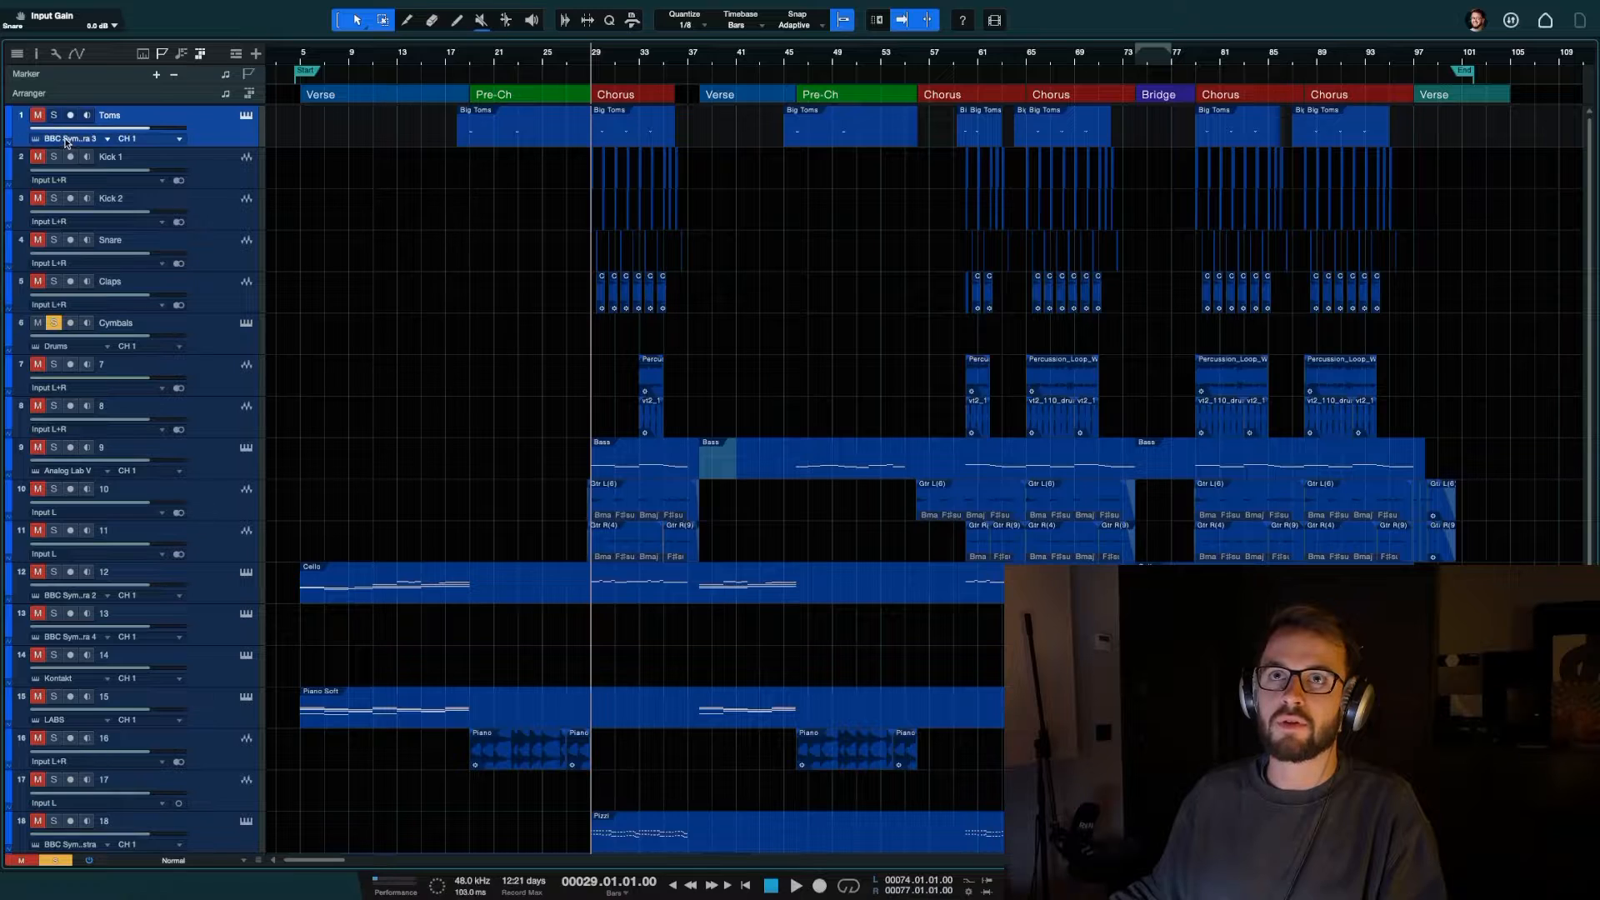
pyautogui.press('F3')
pyautogui.click(231, 533)
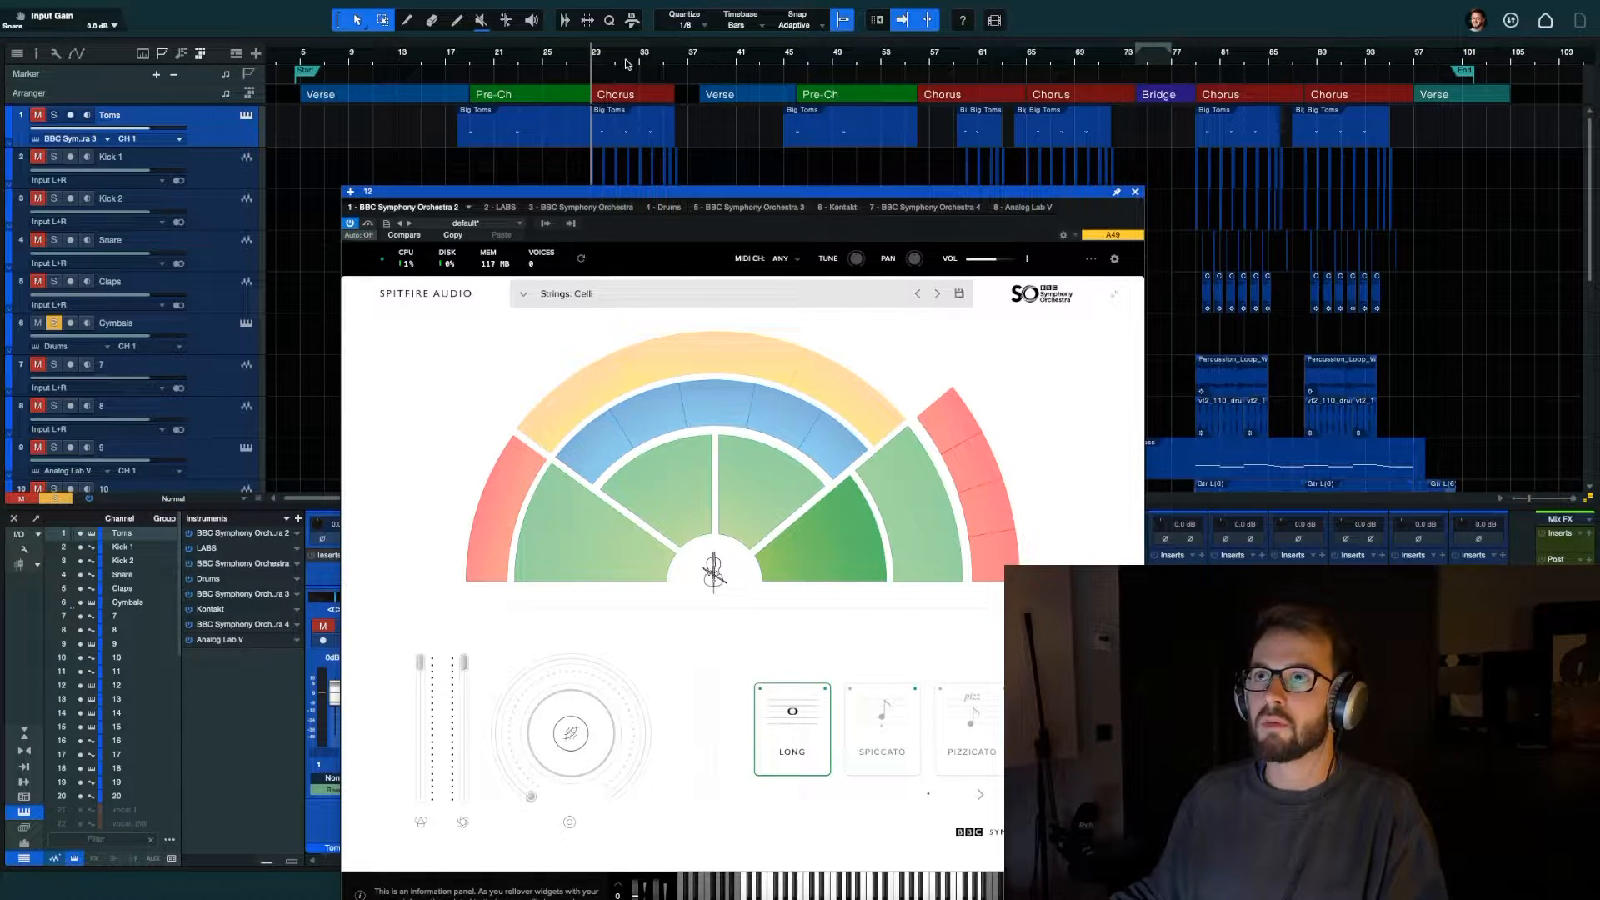
# Solo the Toms track and play it from the chorus at bar 29 with the arrangement zoomed in
pyautogui.click(597, 58)
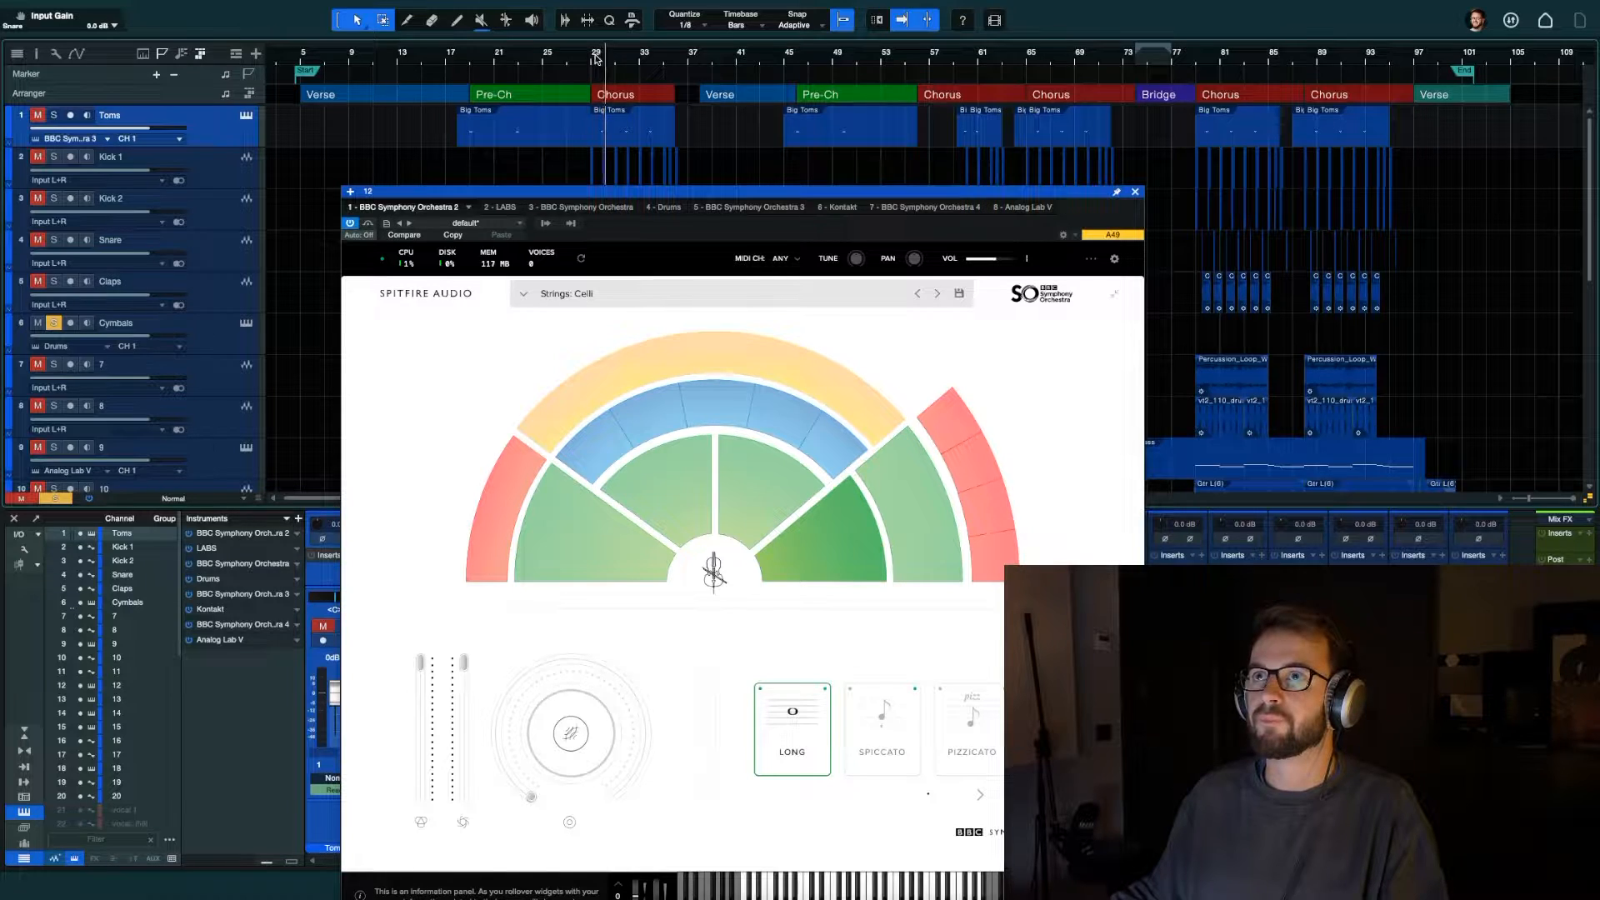
pyautogui.click(596, 57)
pyautogui.press('e')
pyautogui.press('e')
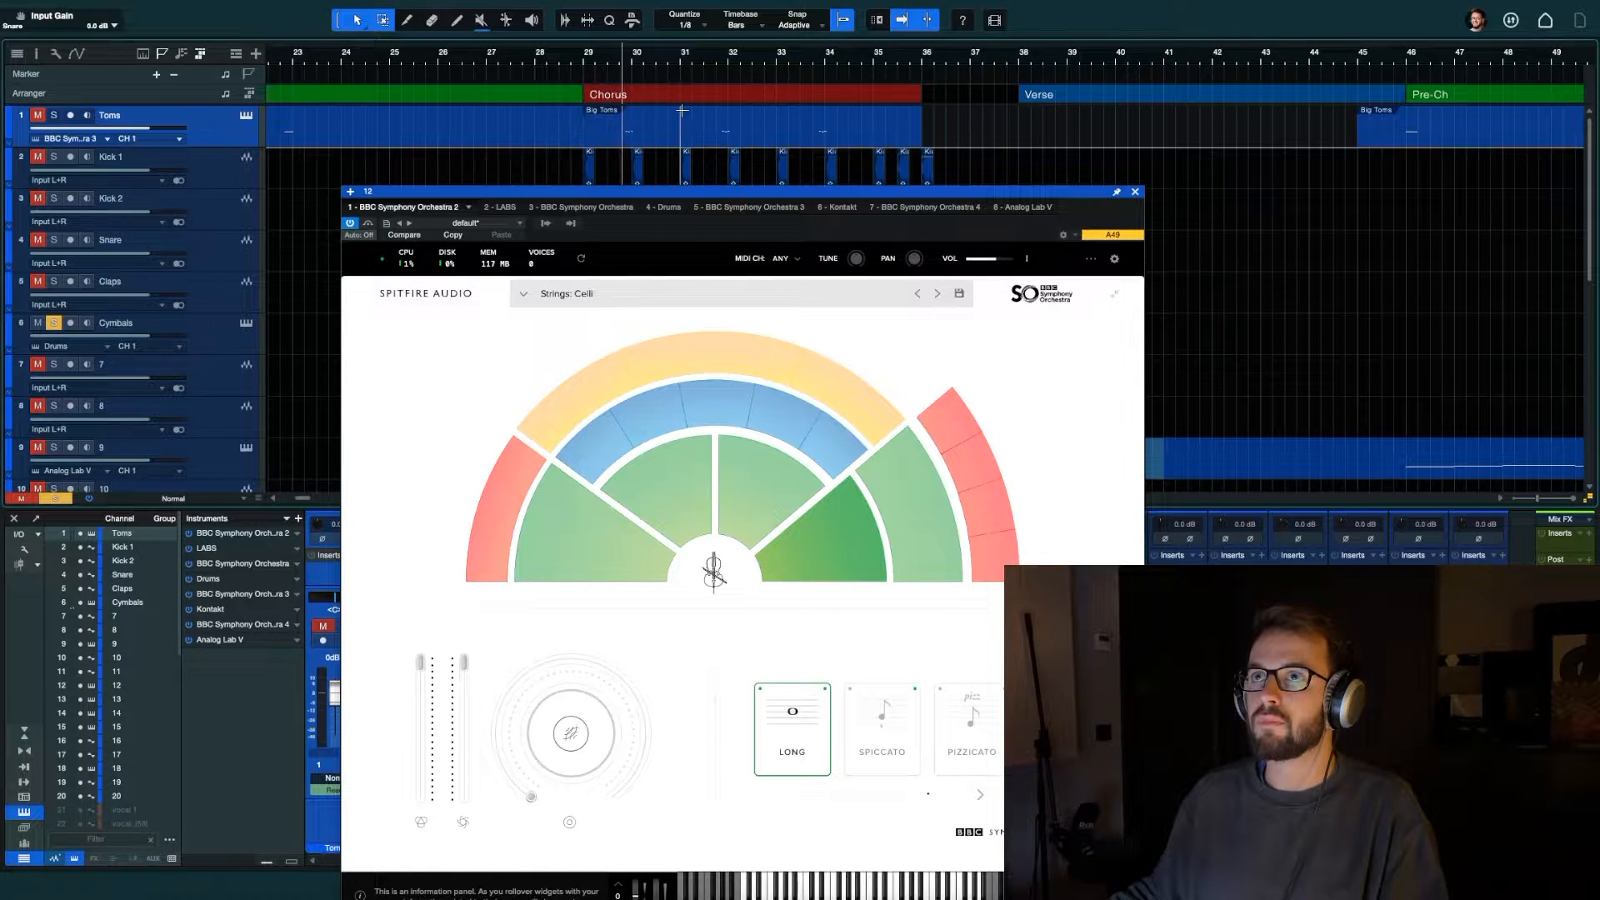
pyautogui.press('space')
pyautogui.click(54, 116)
pyautogui.press('space')
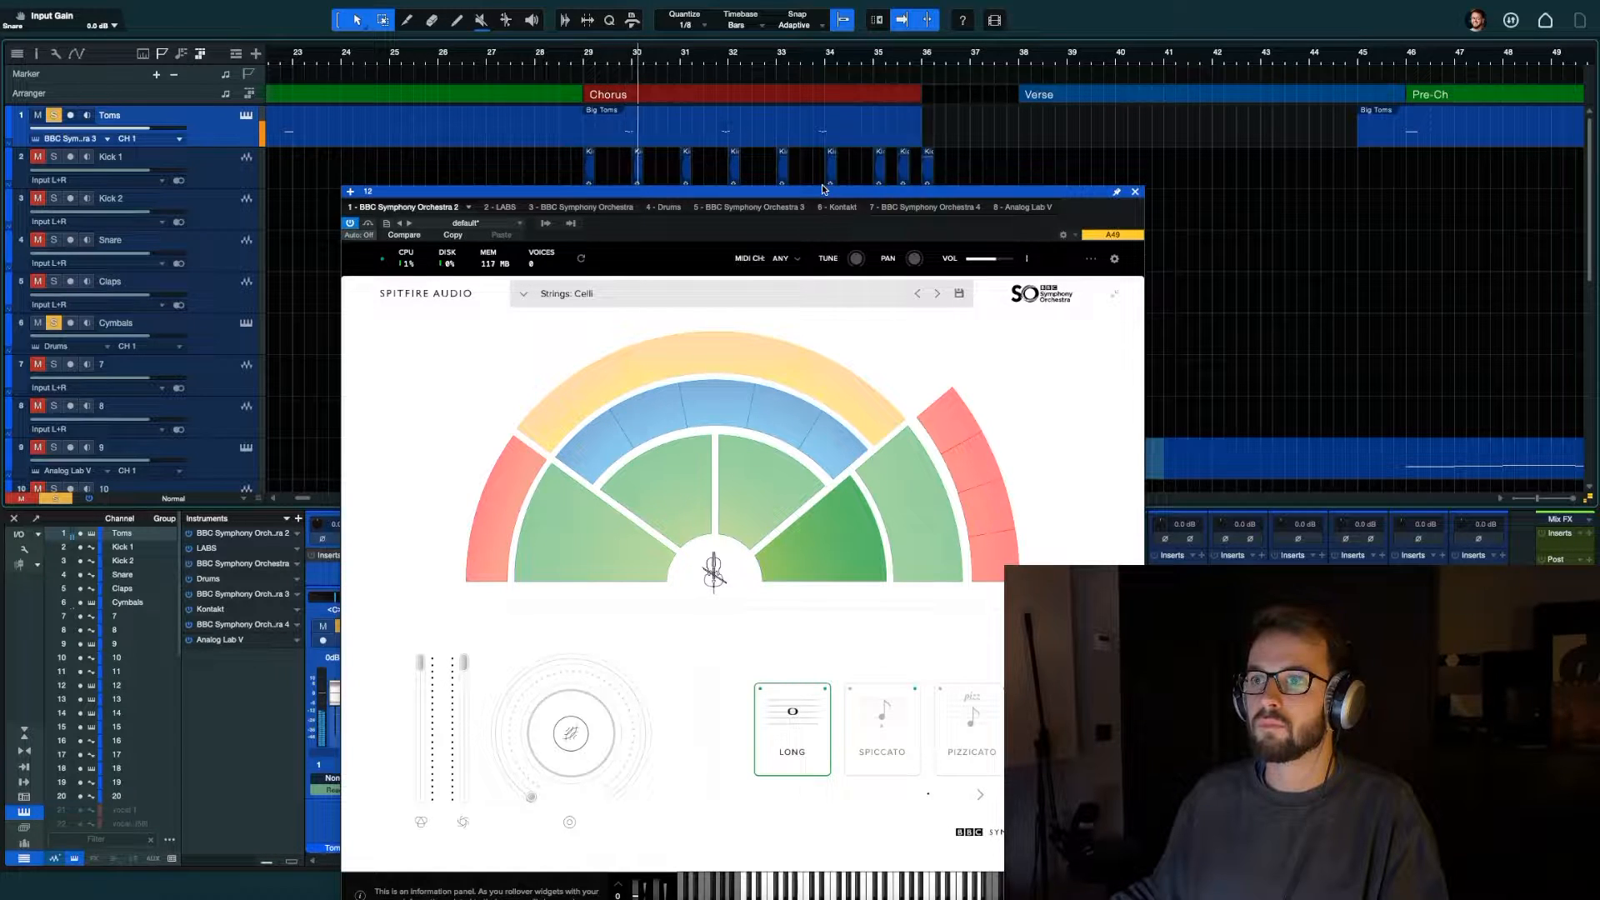
# Move the instrument window clear of the Toms channel and replay the soloed Toms
pyautogui.press('space')
pyautogui.press('space')
pyautogui.moveTo(822, 189); pyautogui.dragTo(977, 67)
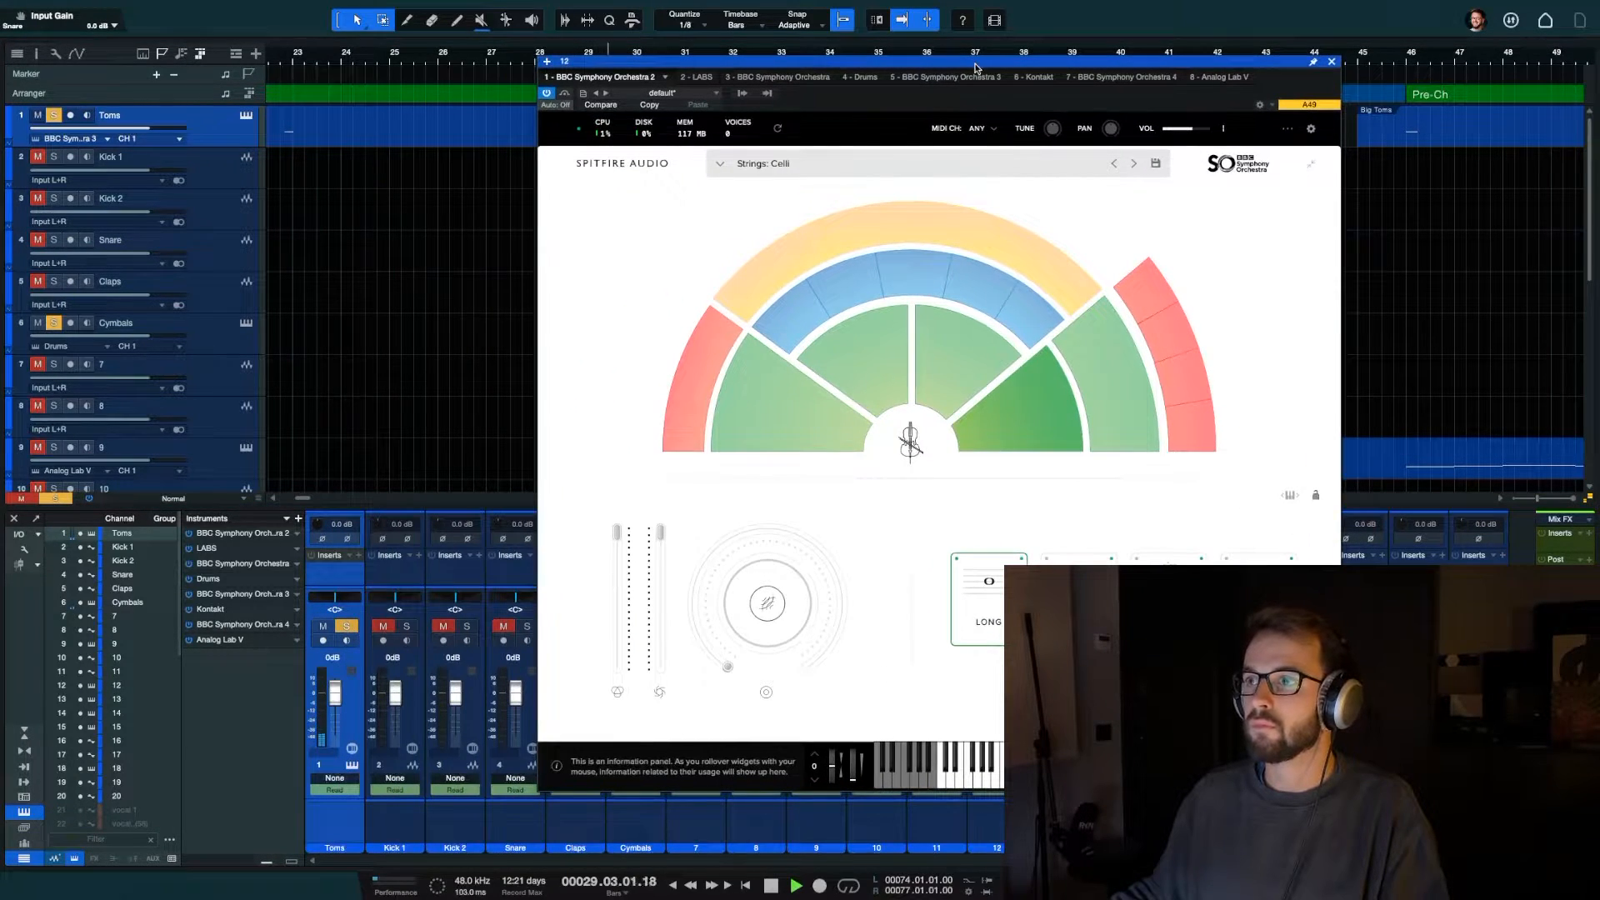
pyautogui.press('space')
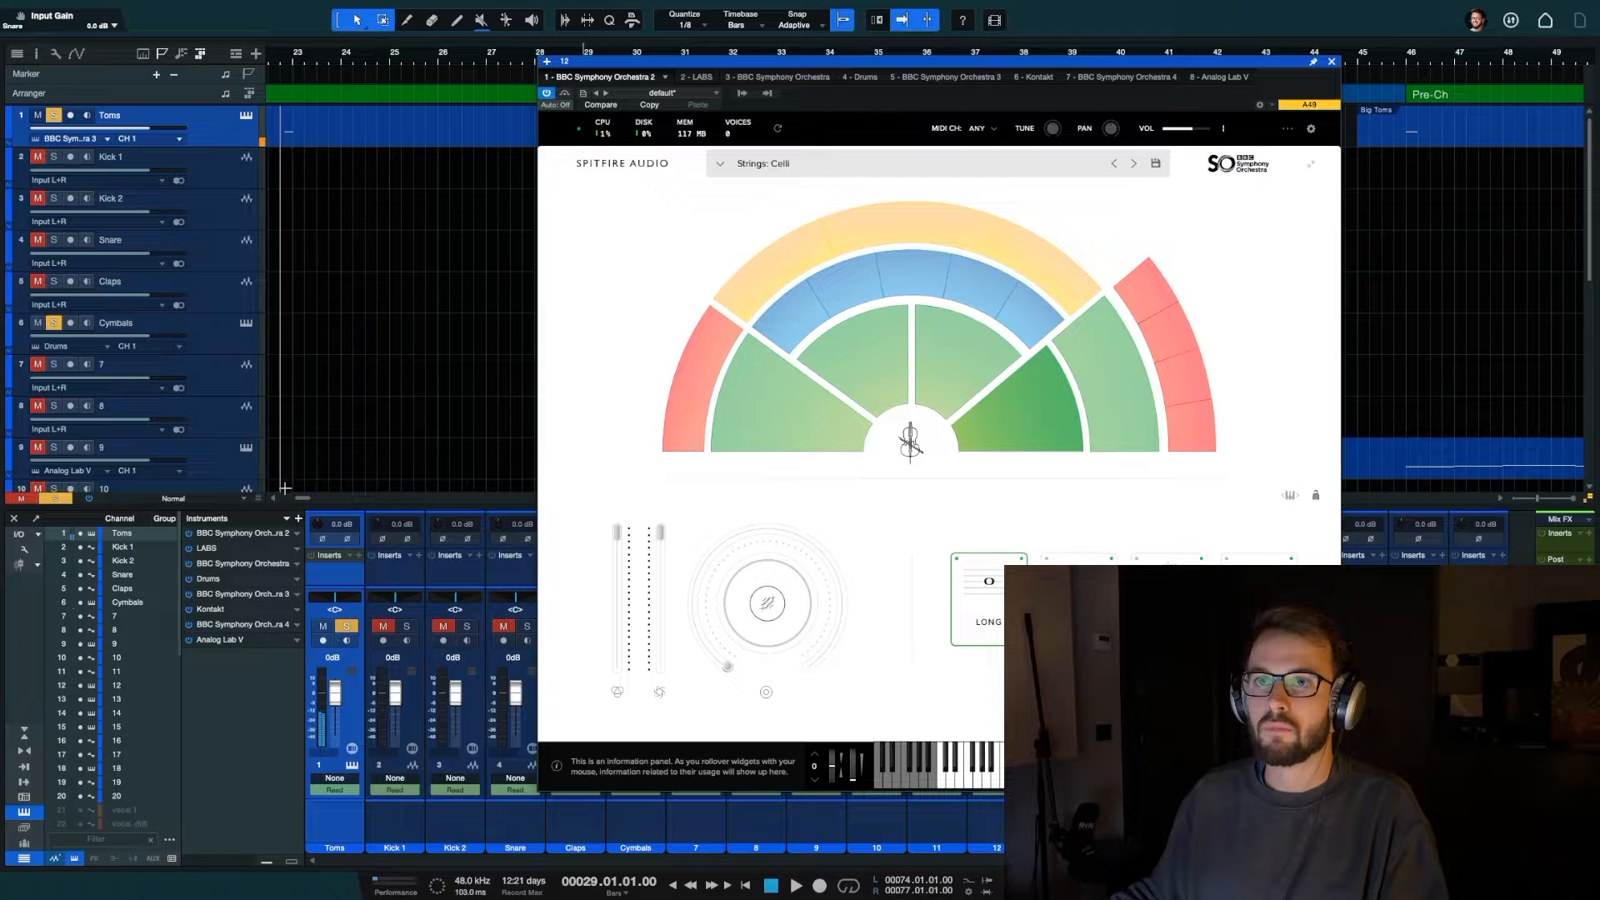
# Play Toms while inspecting the BBC Symphony Orchestra, BBC Symphony Orchestra 3 and BBC Symphony Orchestra 4 instruments to identify its sound source
pyautogui.click(223, 564)
pyautogui.press('space')
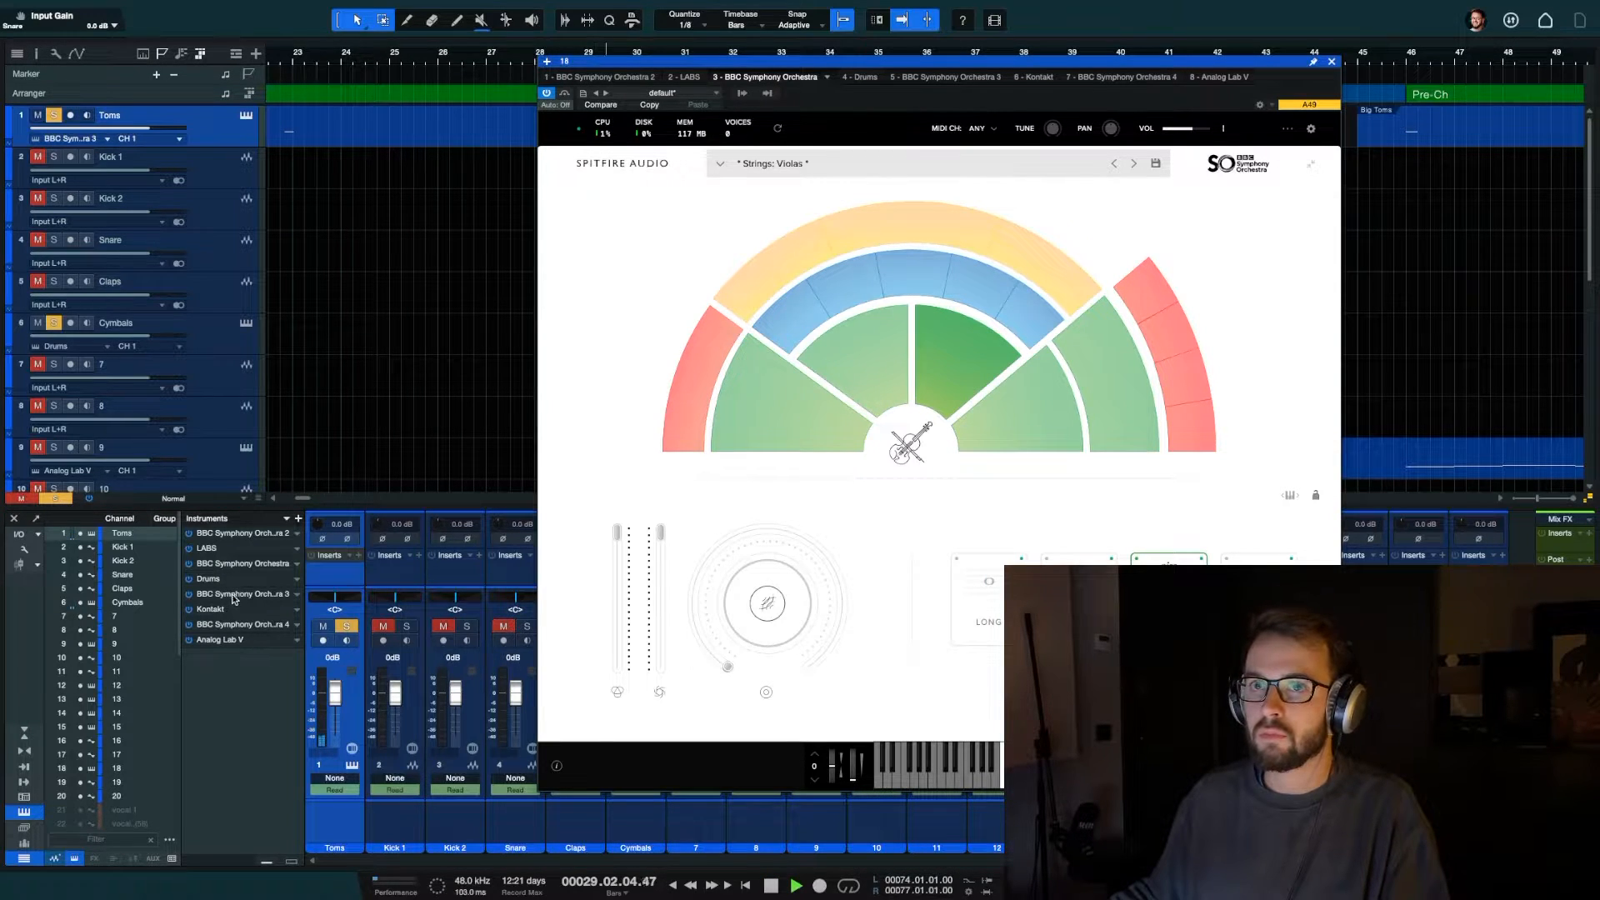
pyautogui.press('space')
pyautogui.click(239, 595)
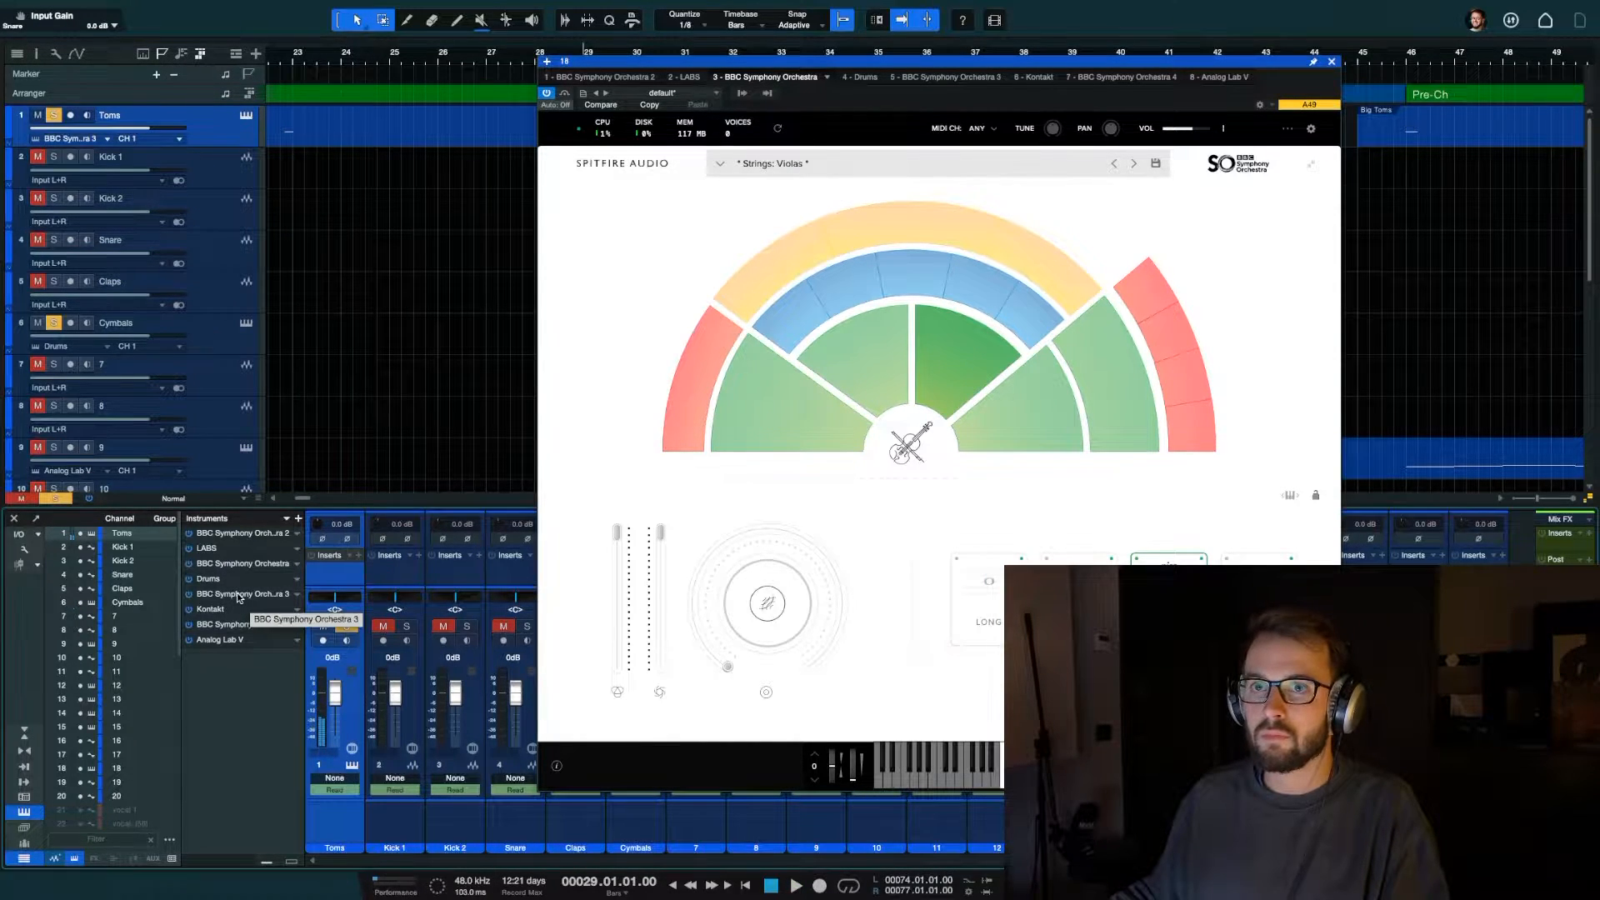
pyautogui.press('space')
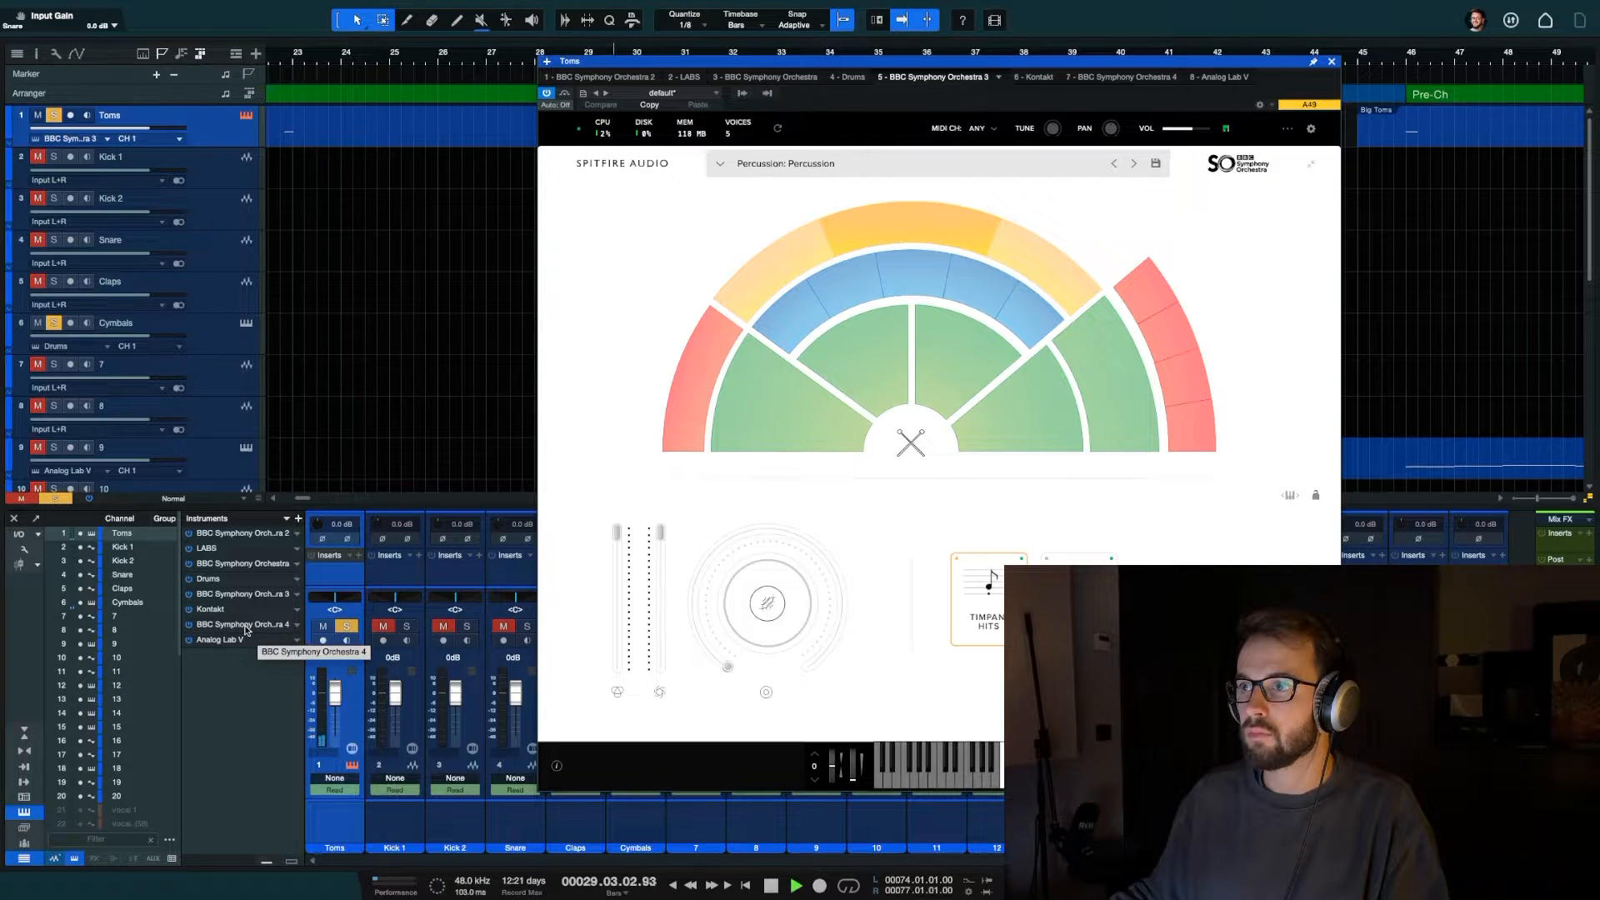
pyautogui.press('space')
pyautogui.click(245, 627)
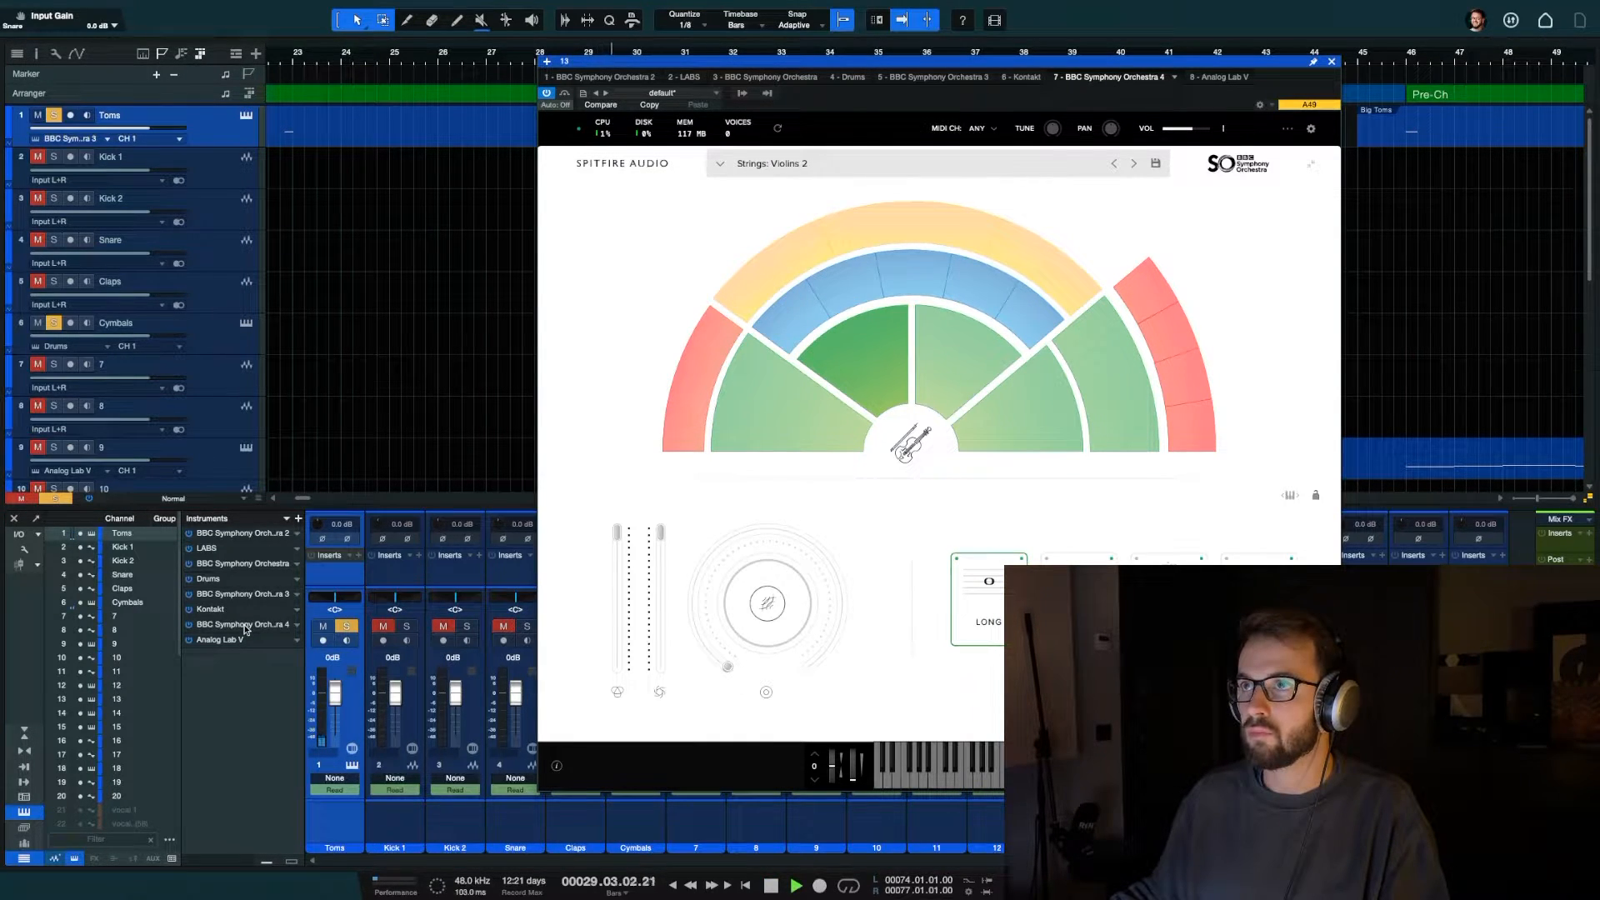
pyautogui.press('space')
# Recheck the loaded sounds of BBC Symphony Orchestra 3, BBC Symphony Orchestra and BBC Symphony Orchestra 2
pyautogui.click(248, 597)
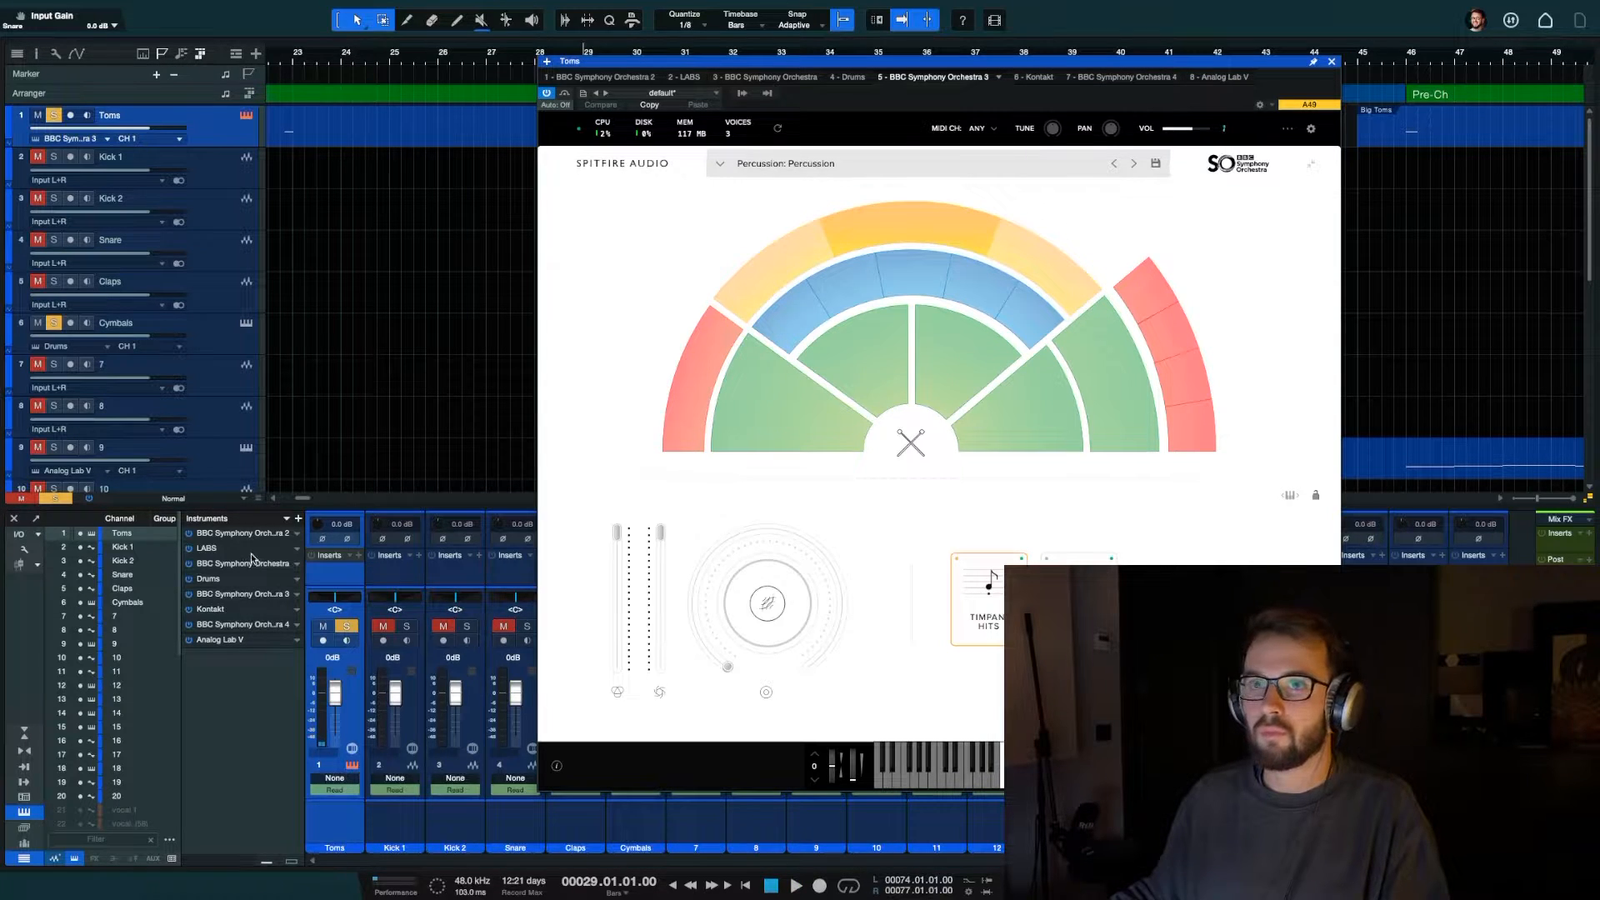
pyautogui.click(250, 563)
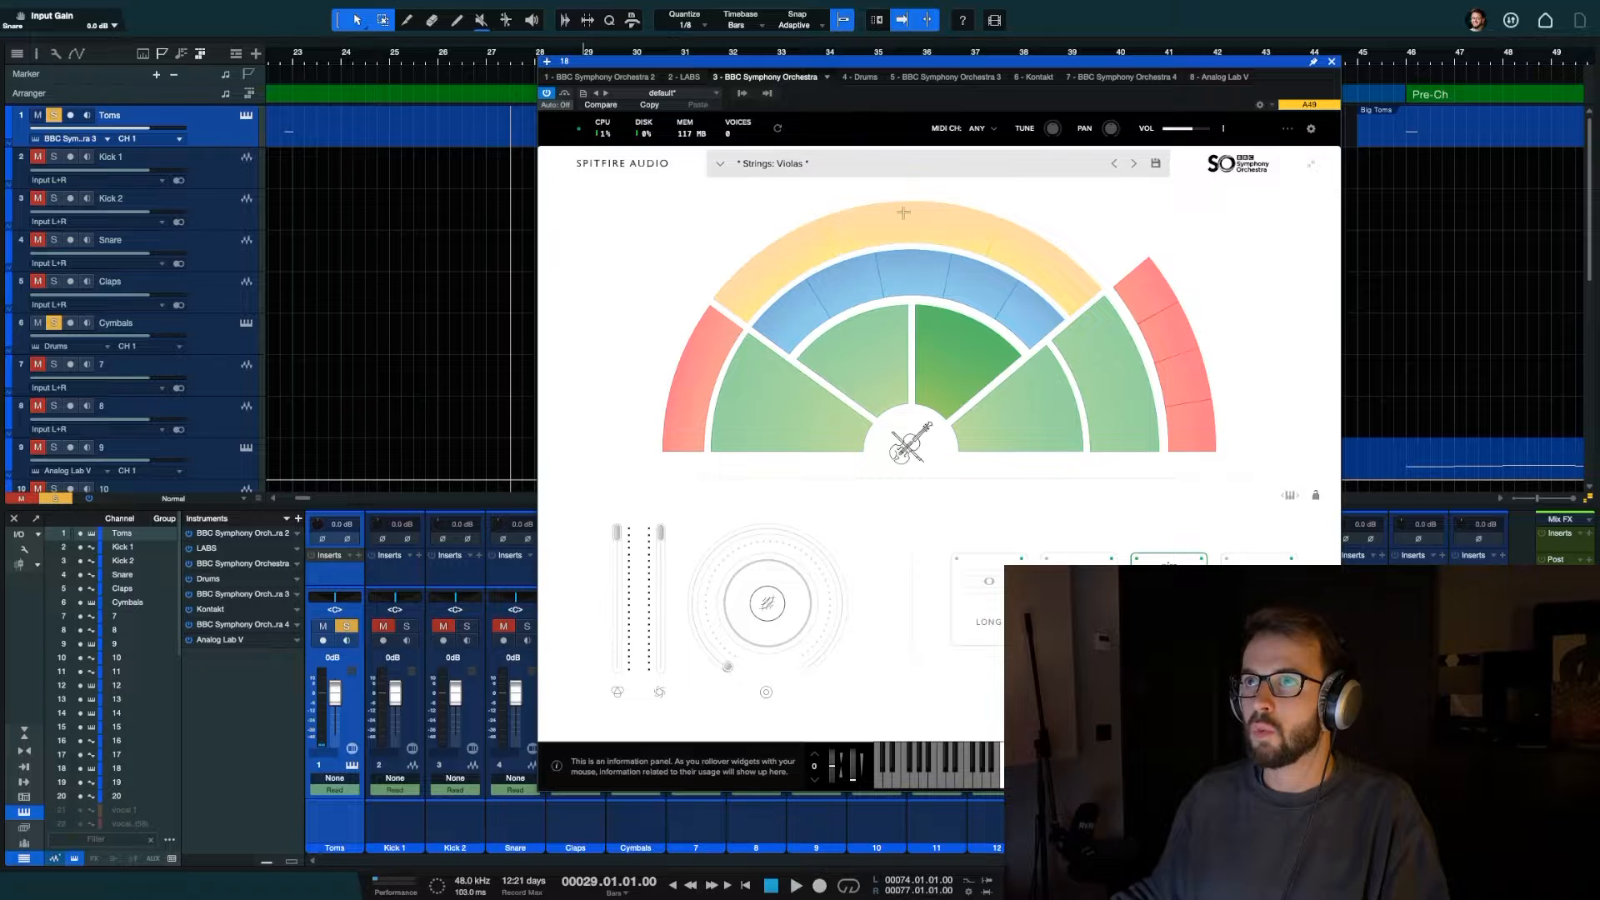
pyautogui.click(227, 534)
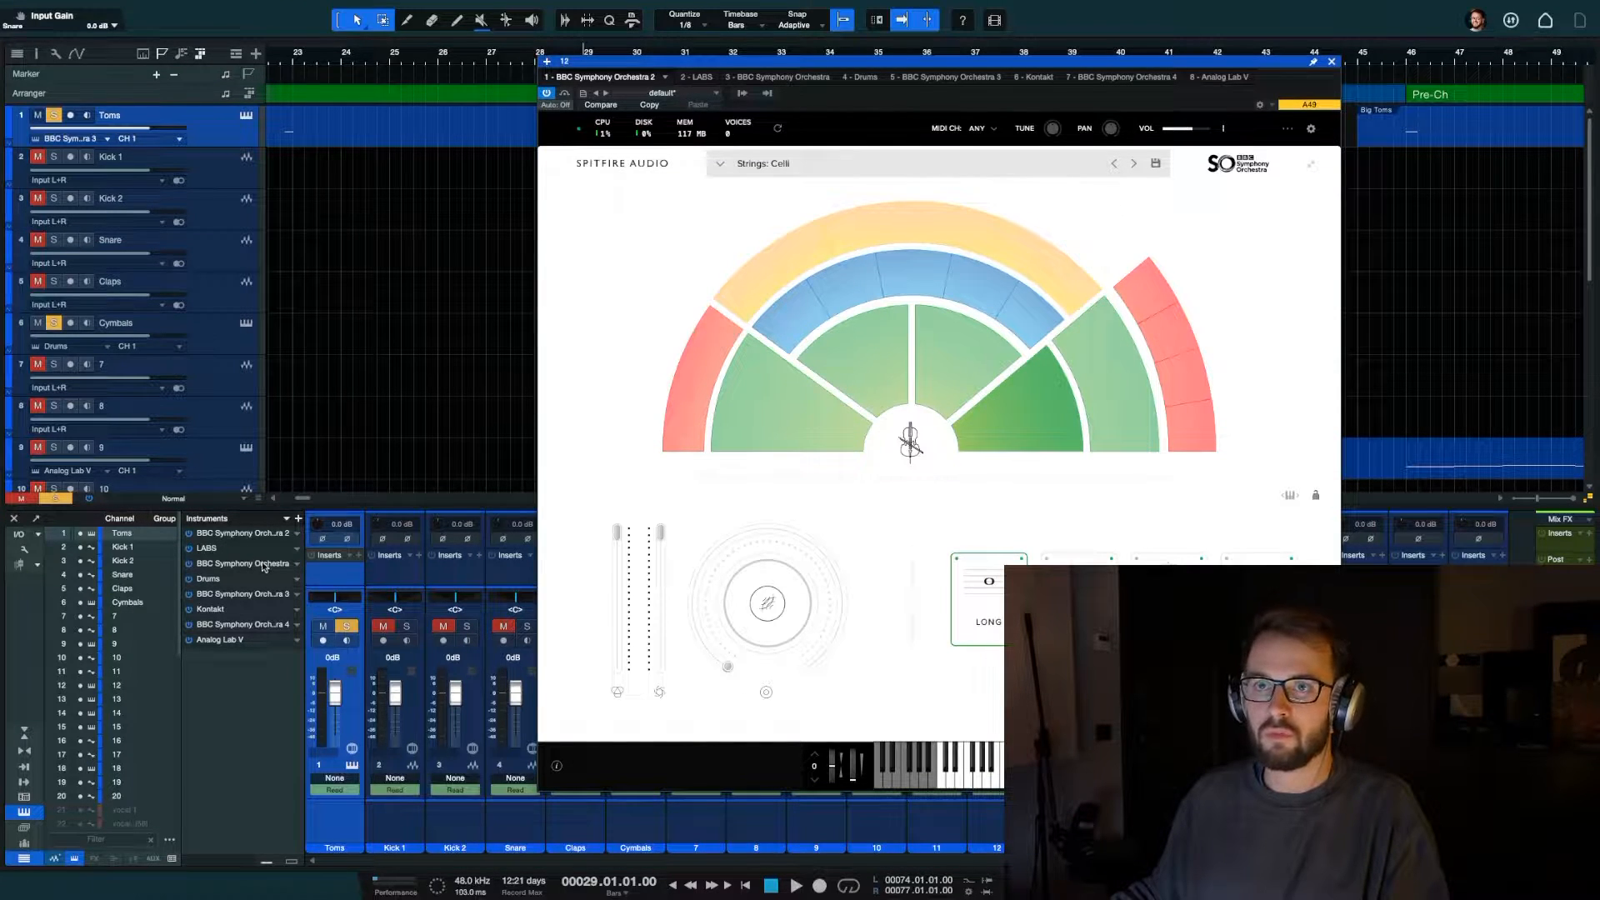
# Compare the sounds loaded in BBC Symphony Orchestra and BBC Symphony Orchestra 3 while playing the soloed Toms
pyautogui.click(243, 565)
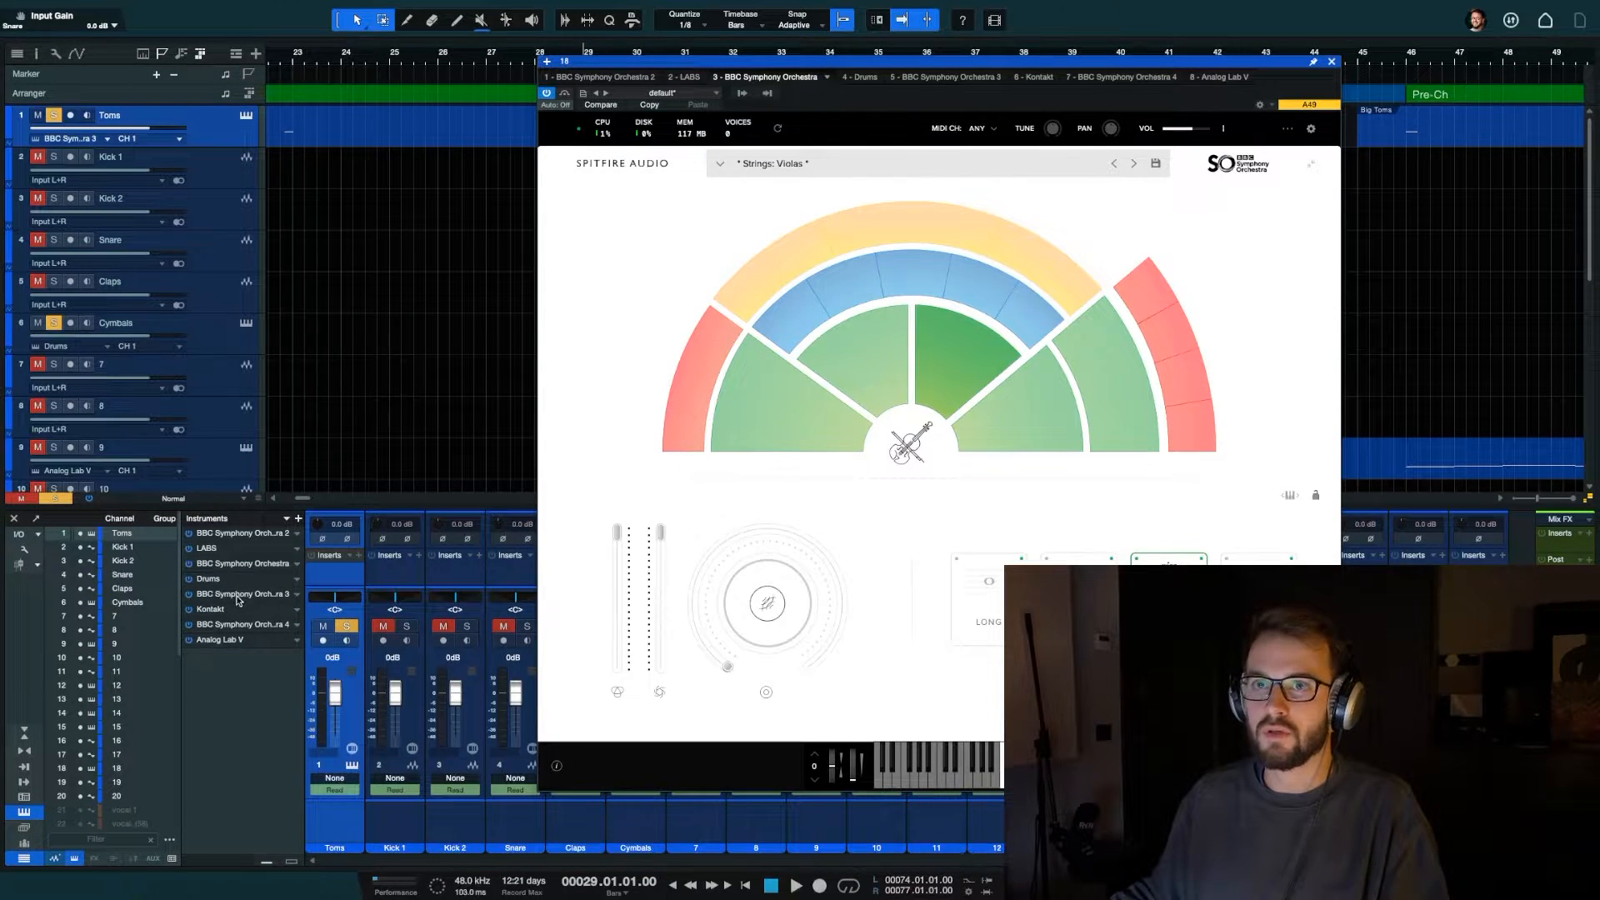
pyautogui.click(239, 597)
pyautogui.press('space')
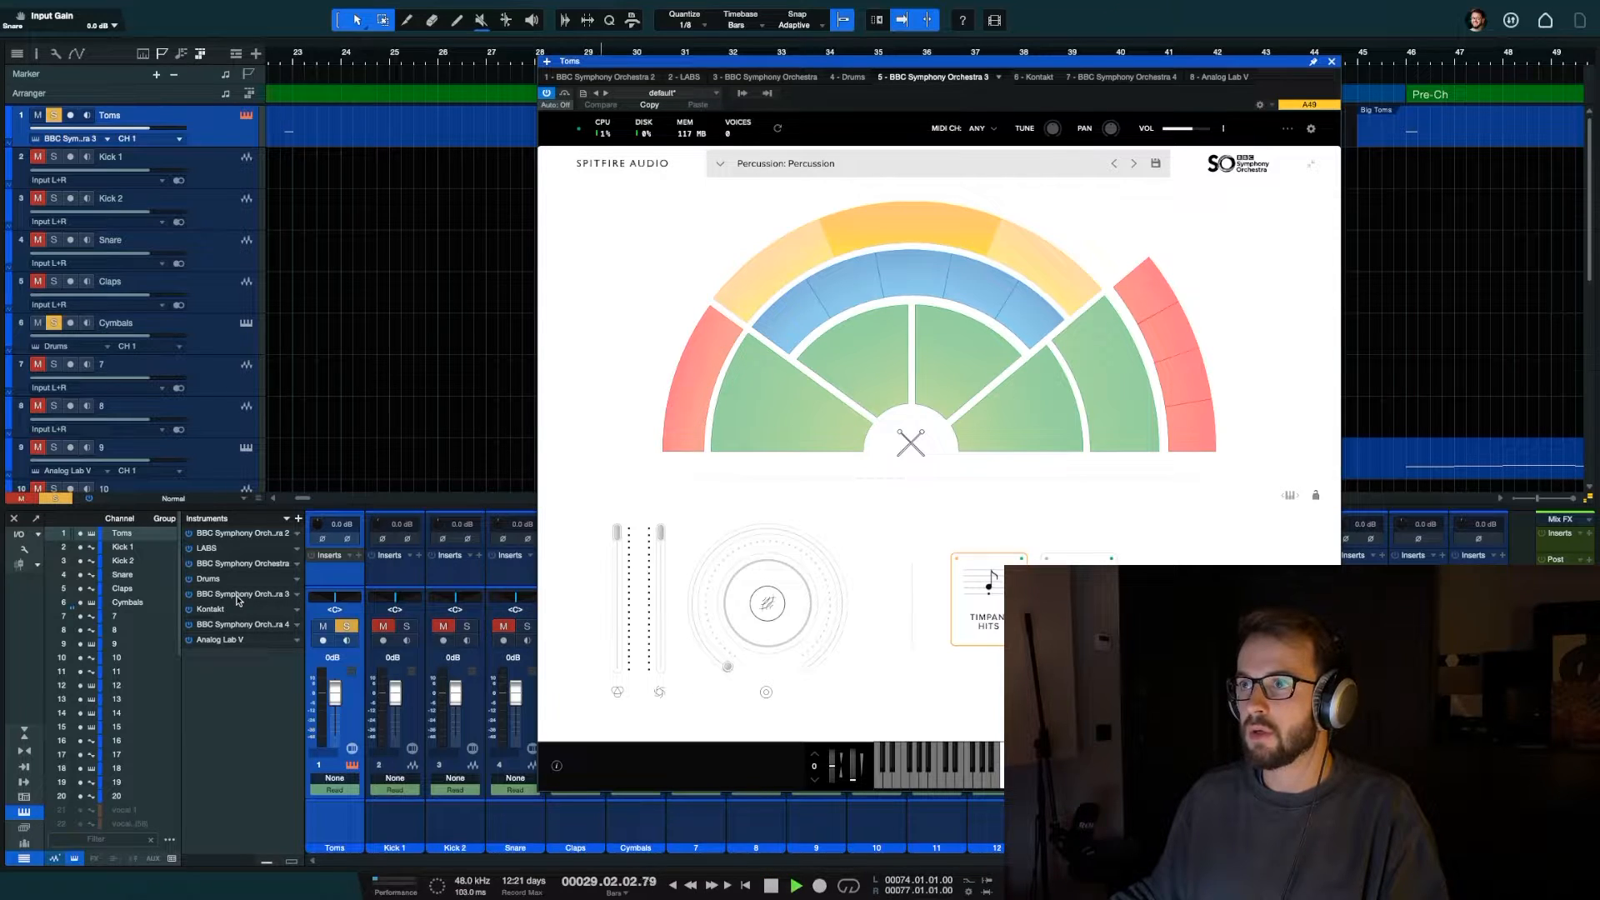
pyautogui.press('space')
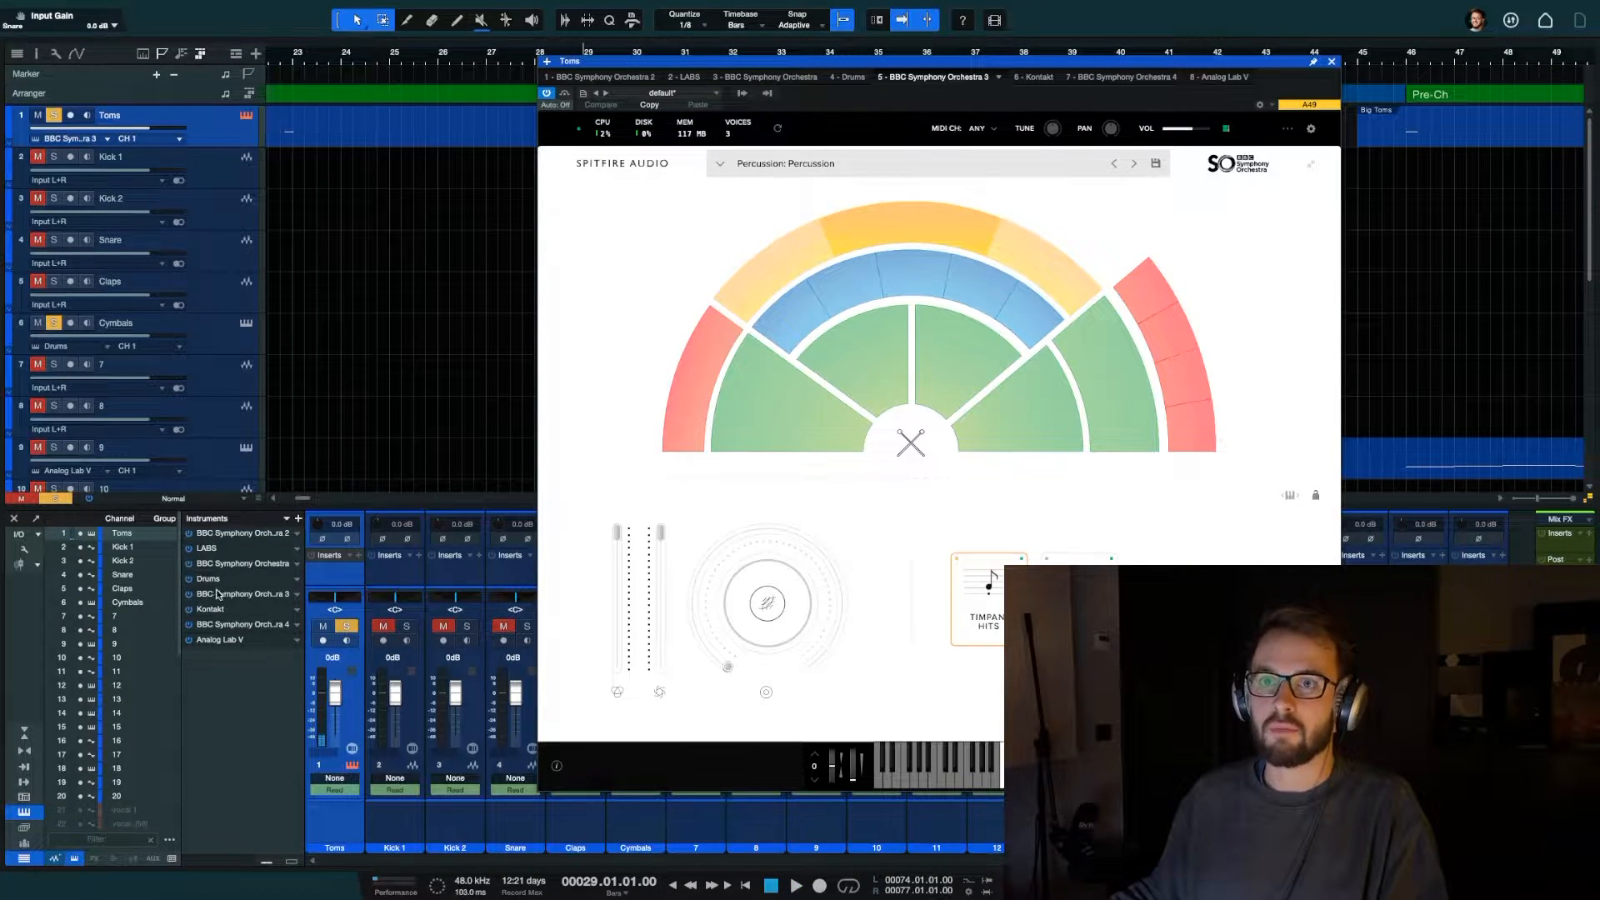
# Rename the BBC Symphony Orchestra 3 instrument as Toms and check the instrument assignment of the Toms track
pyautogui.click(246, 597)
pyautogui.click(246, 596)
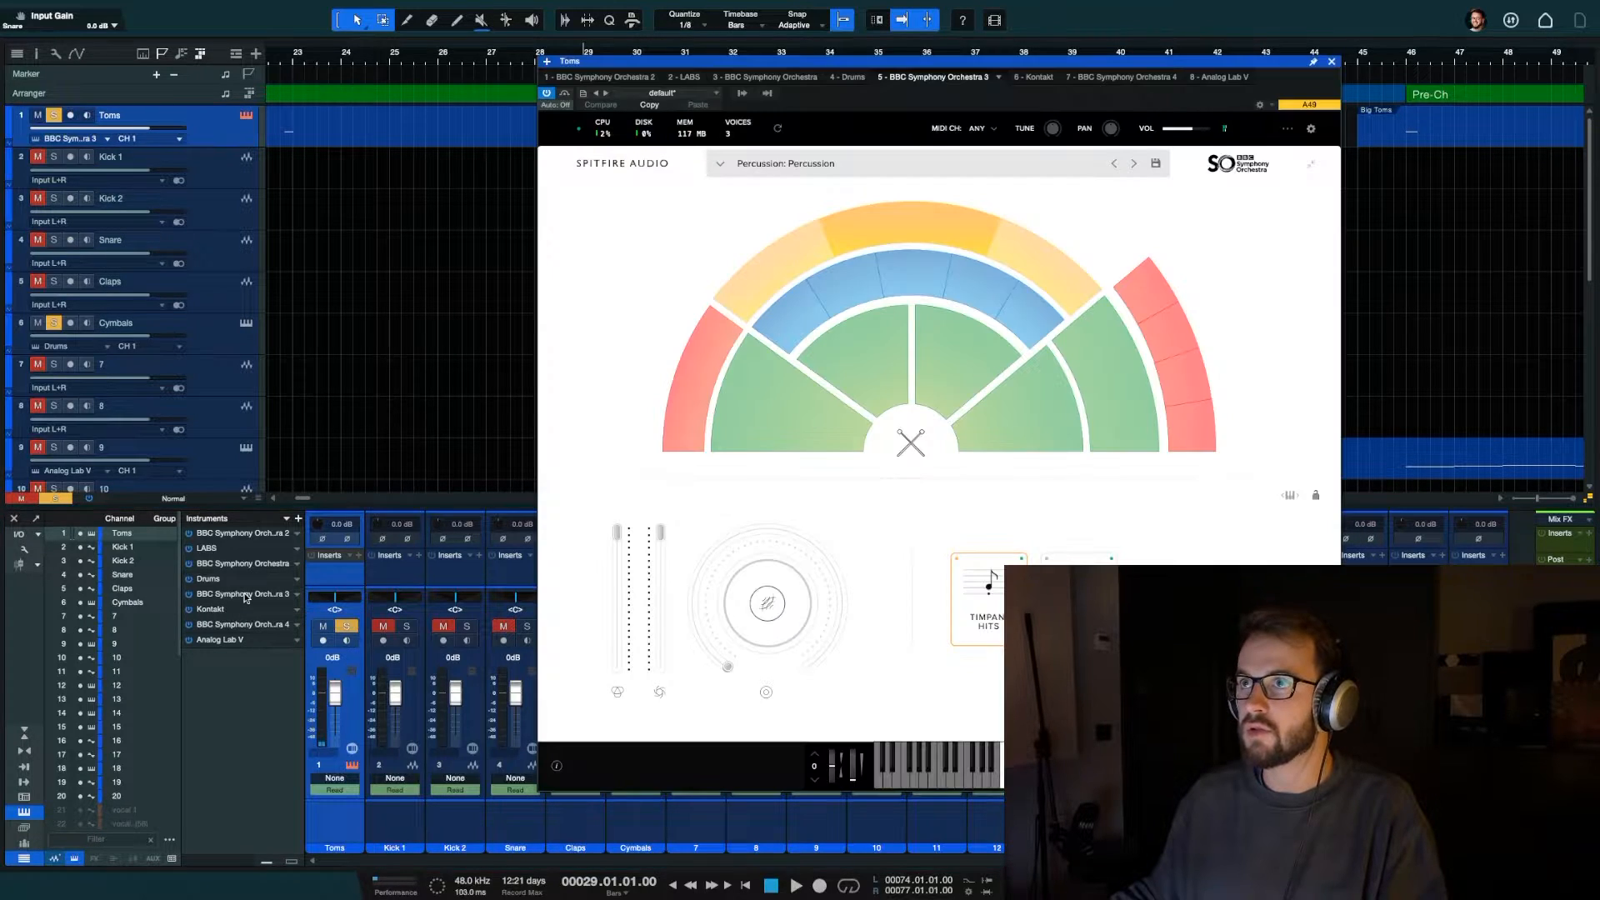
pyautogui.rightClick(245, 596)
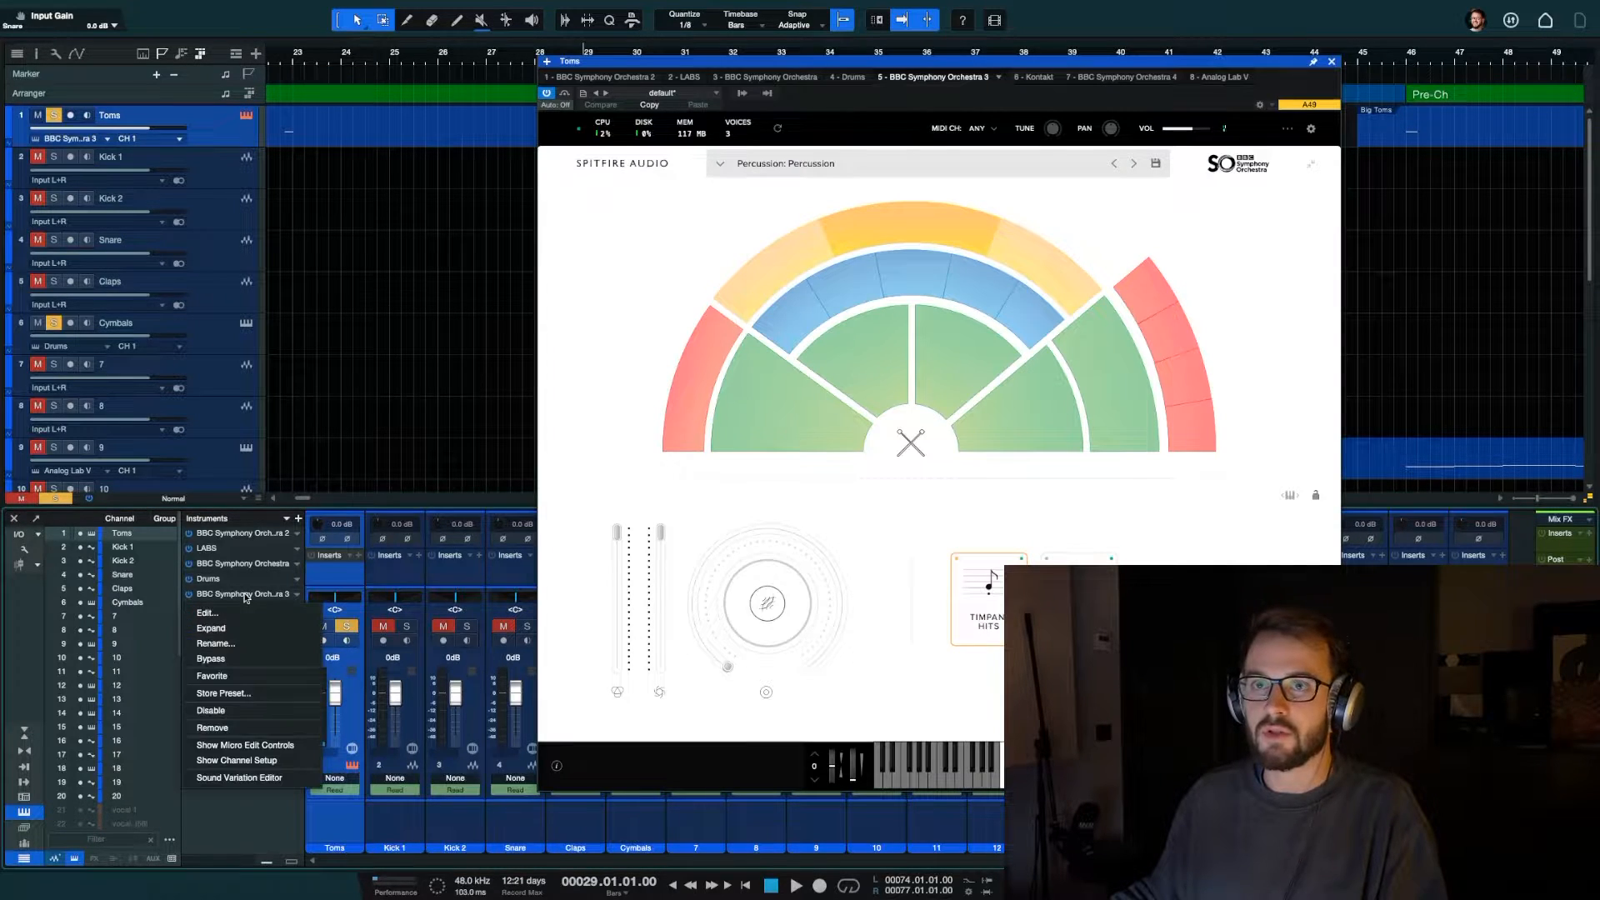
pyautogui.click(216, 643)
pyautogui.write('Toms')
pyautogui.press('Return')
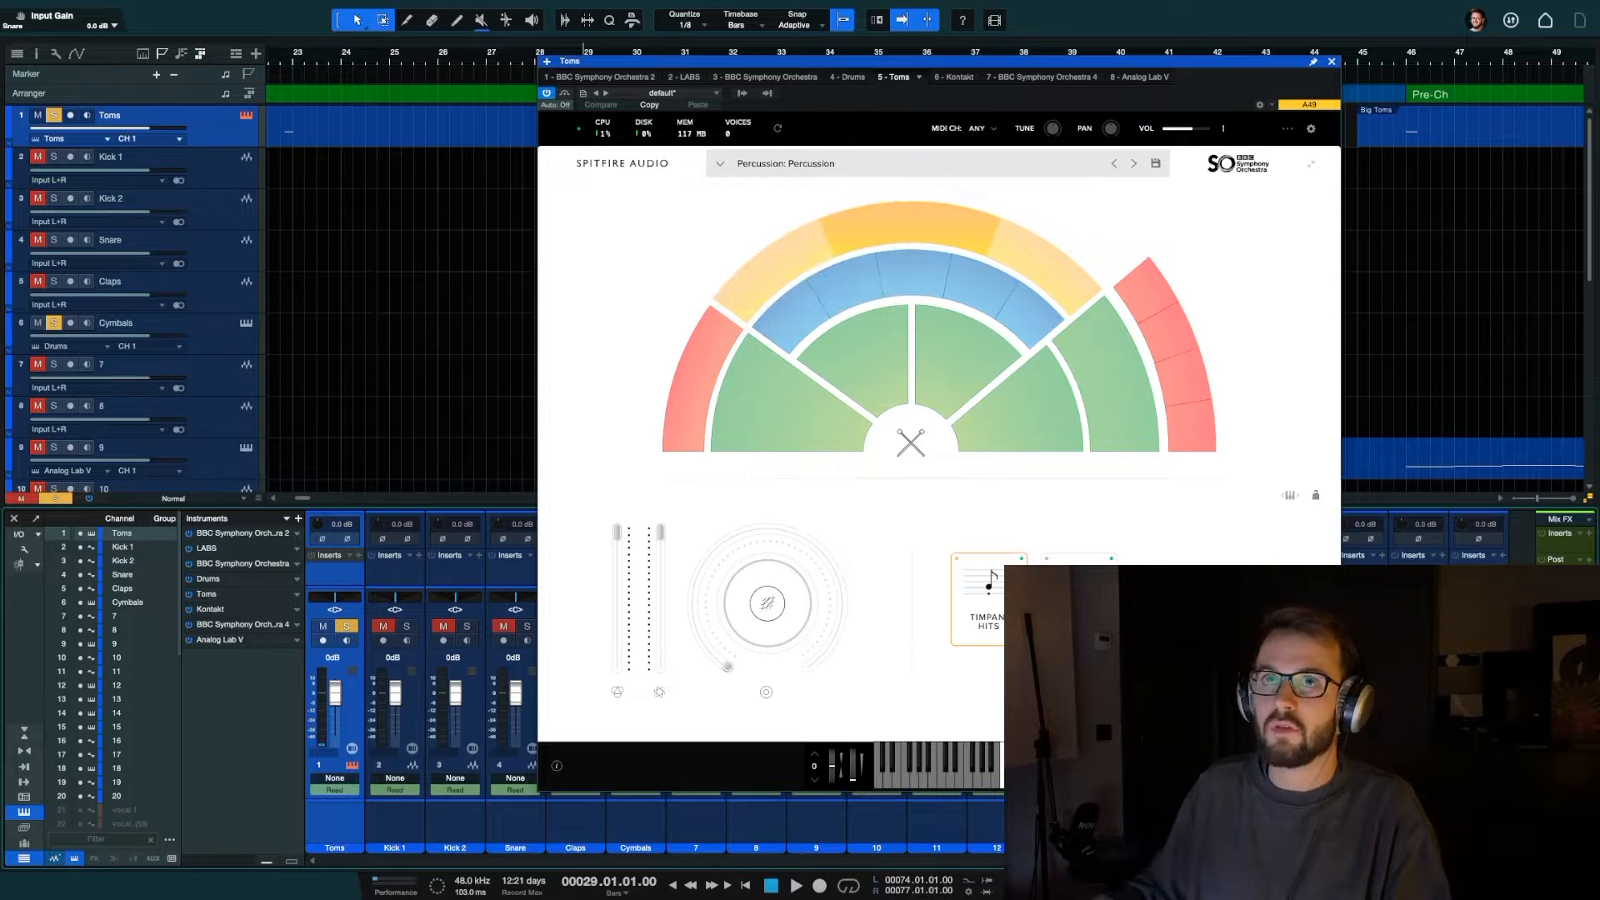
pyautogui.click(73, 139)
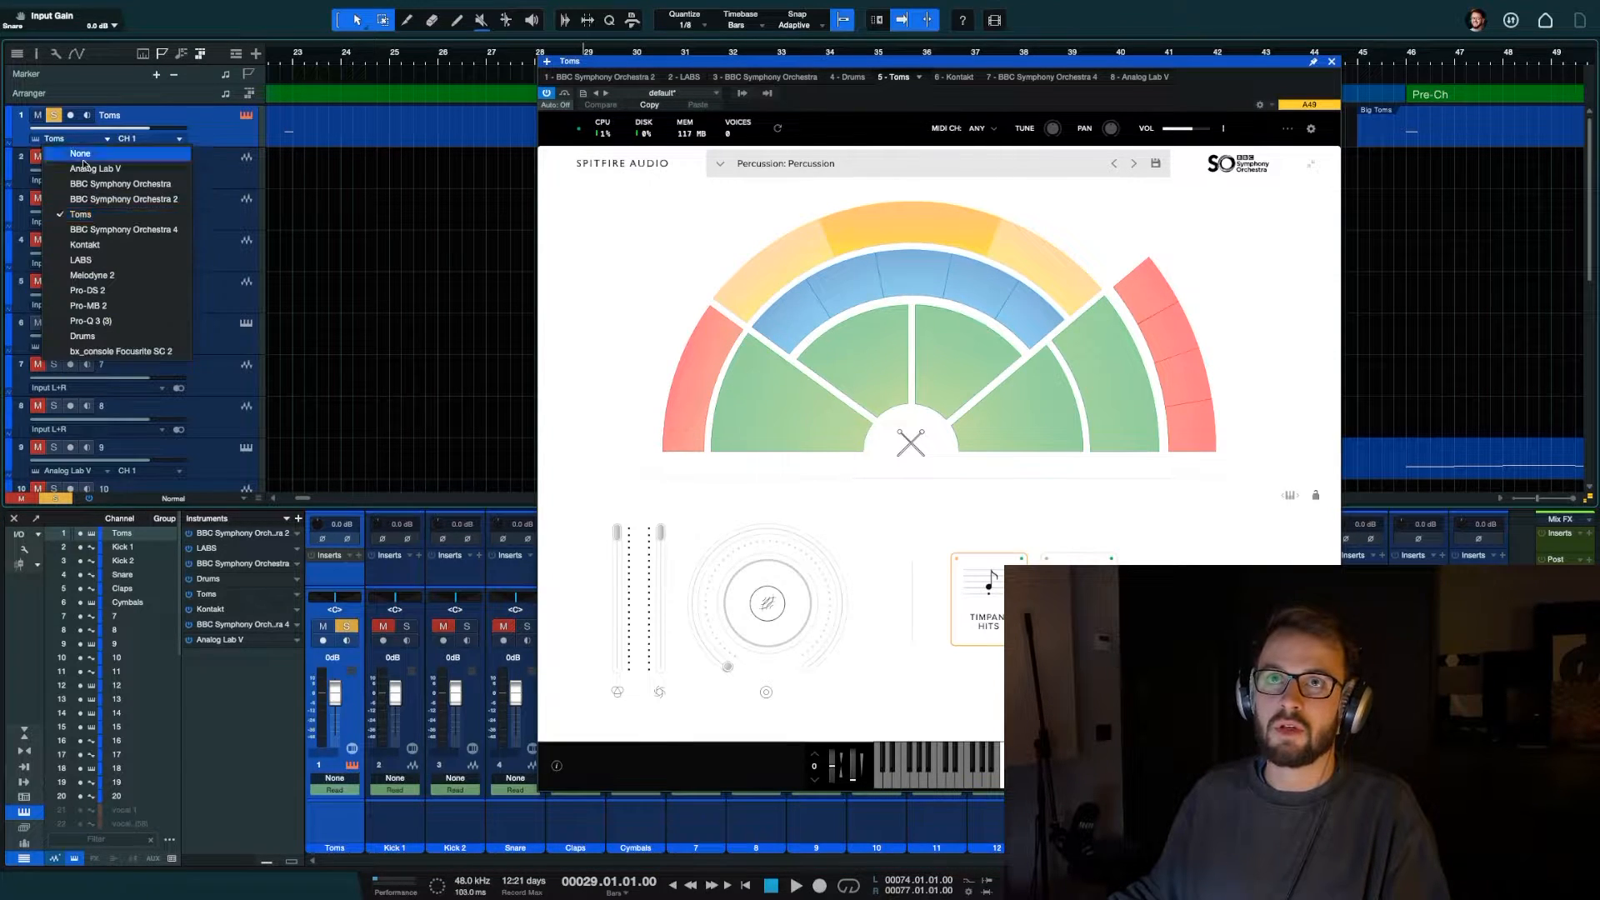
pyautogui.click(330, 215)
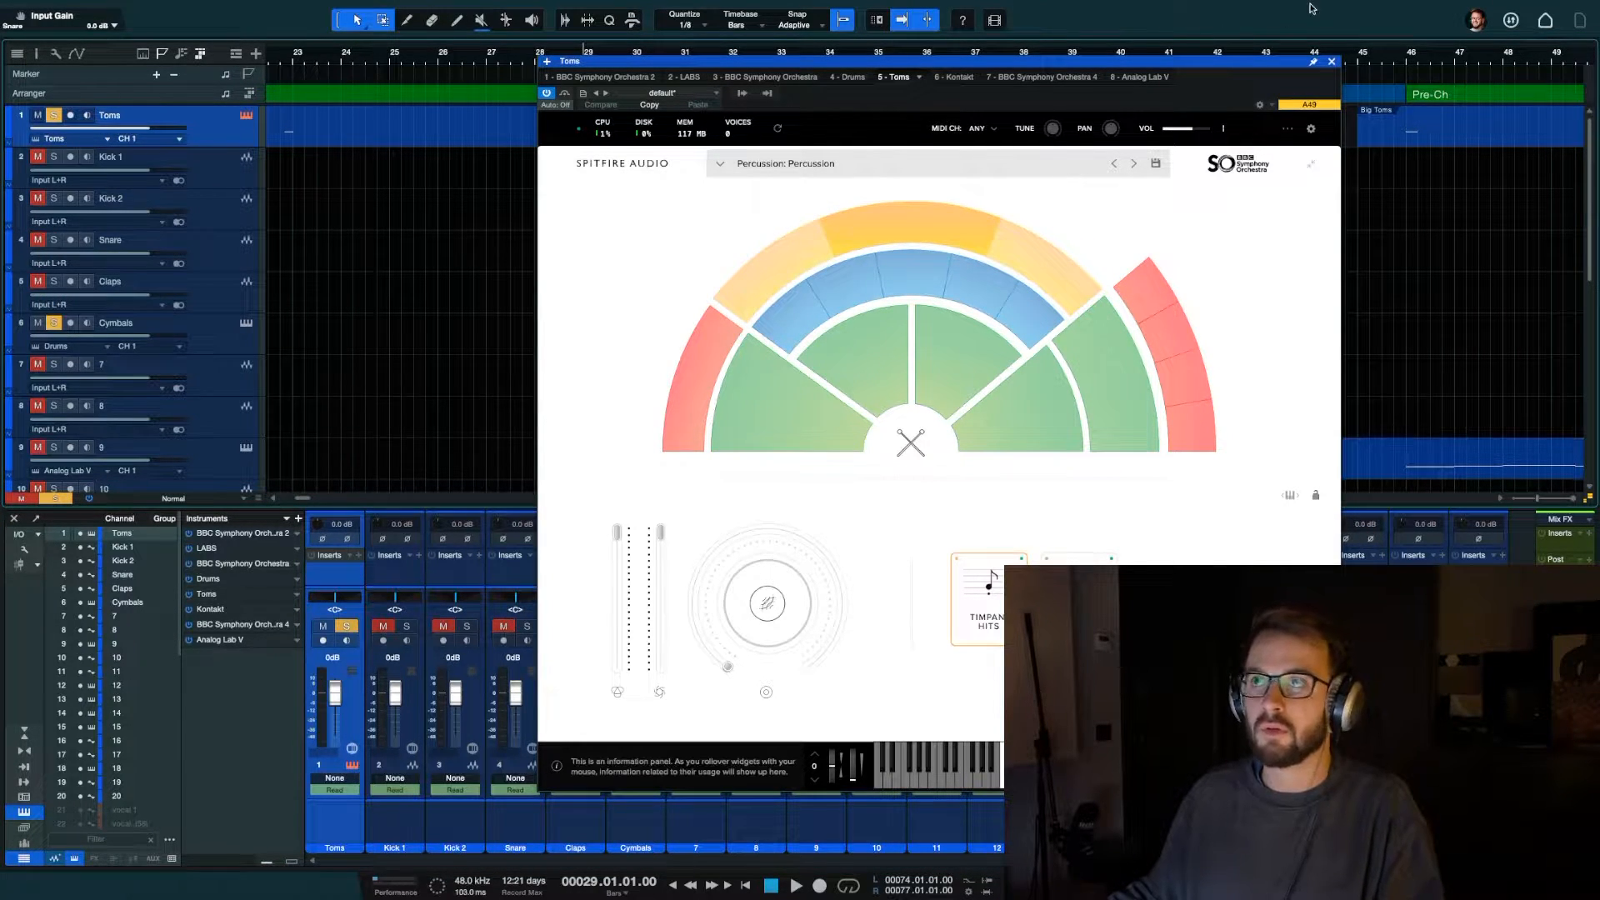
# Close the instrument window, hide the console and unsolo the Toms track
pyautogui.click(1332, 61)
pyautogui.press('F3')
pyautogui.click(54, 115)
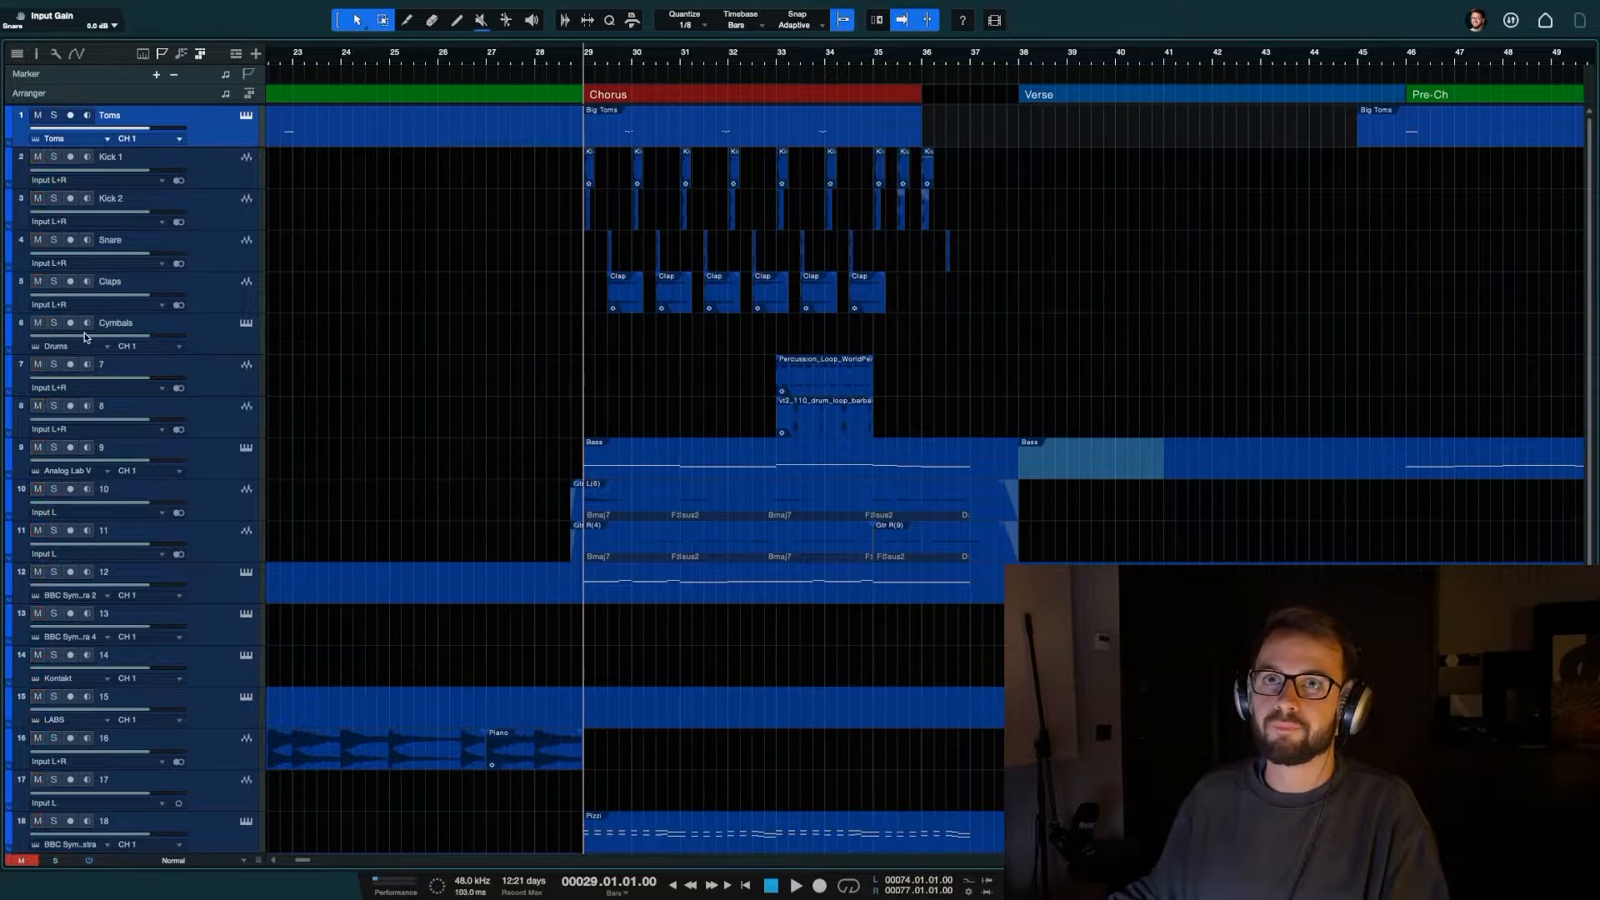
# Solo track 7 and play its percussion loop in the chorus from bar 33
pyautogui.scroll(-2, 378, 300)
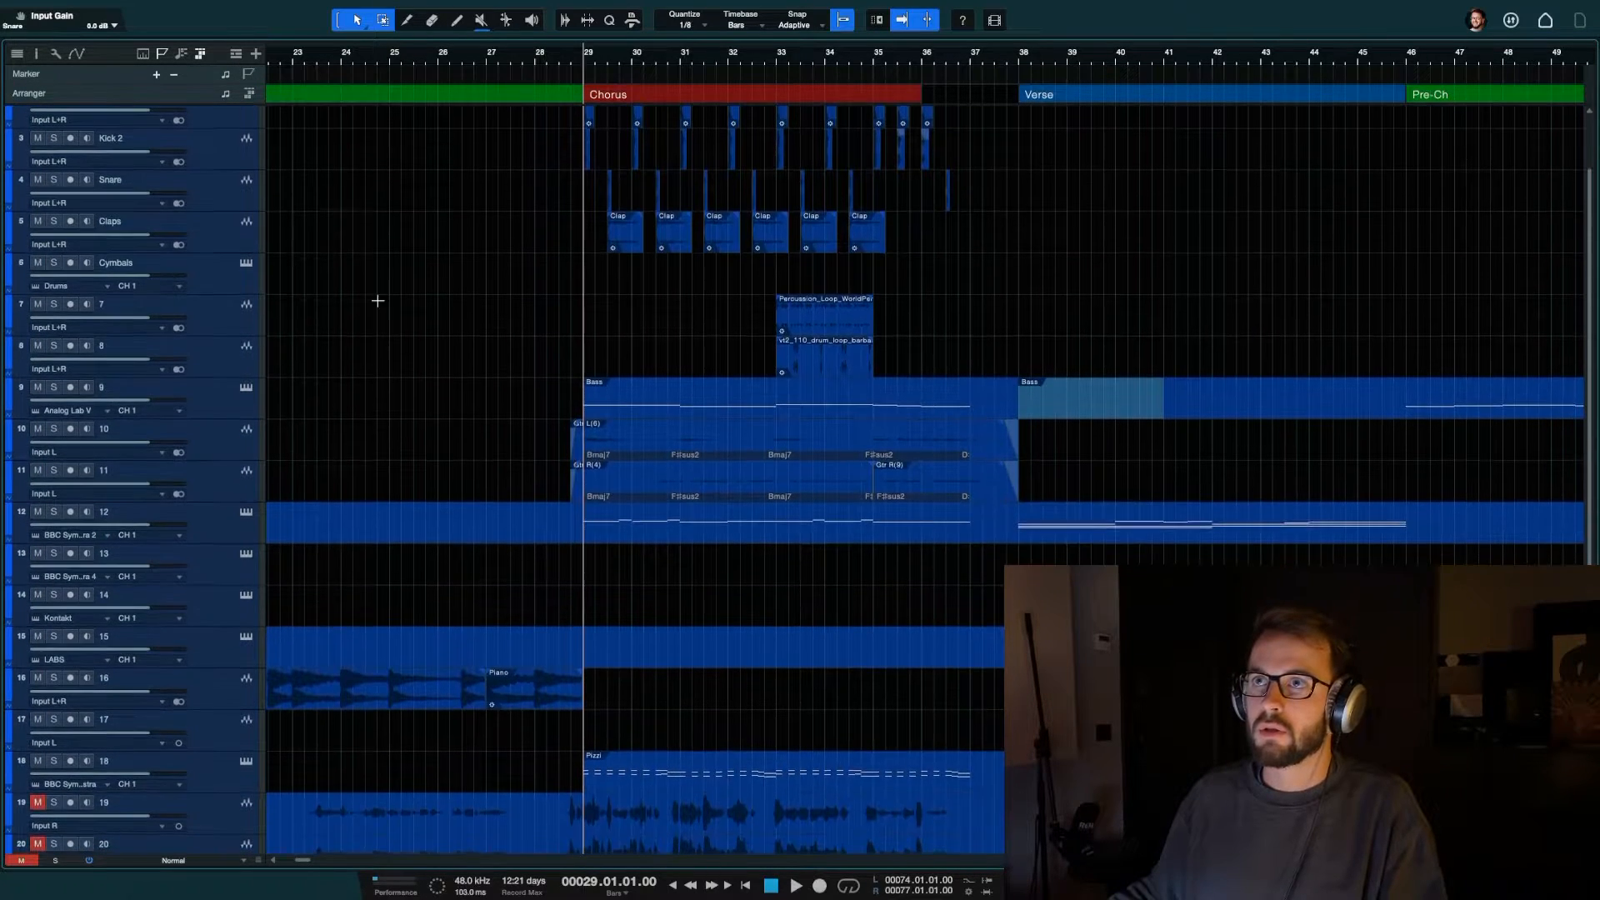
pyautogui.scroll(2, 324, 291)
pyautogui.click(212, 382)
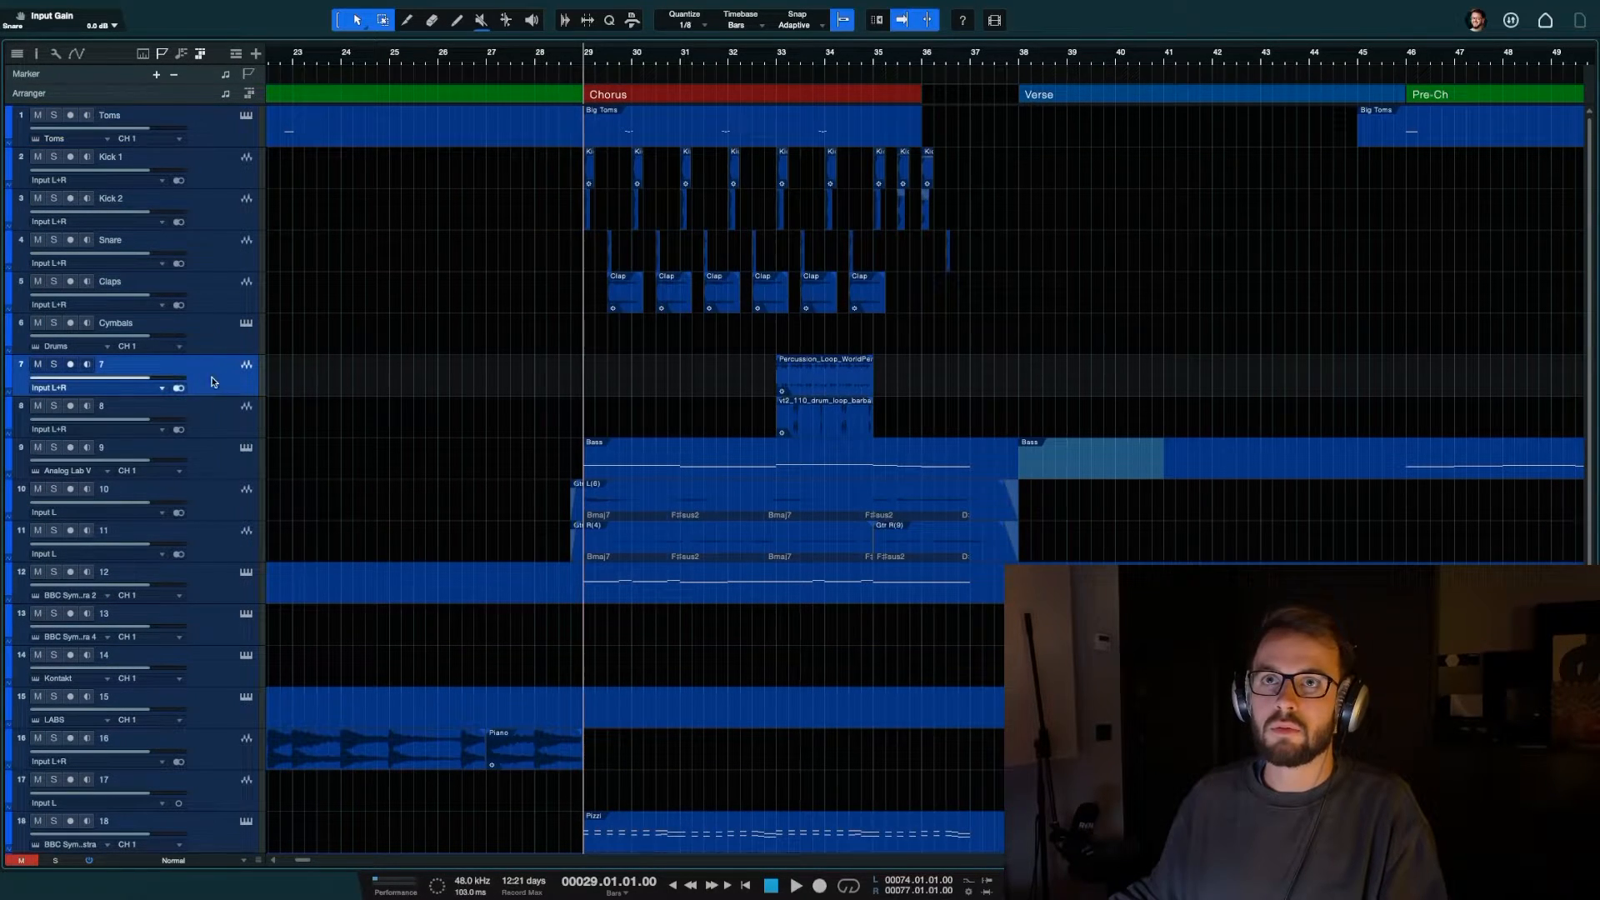
pyautogui.click(55, 364)
pyautogui.press('space')
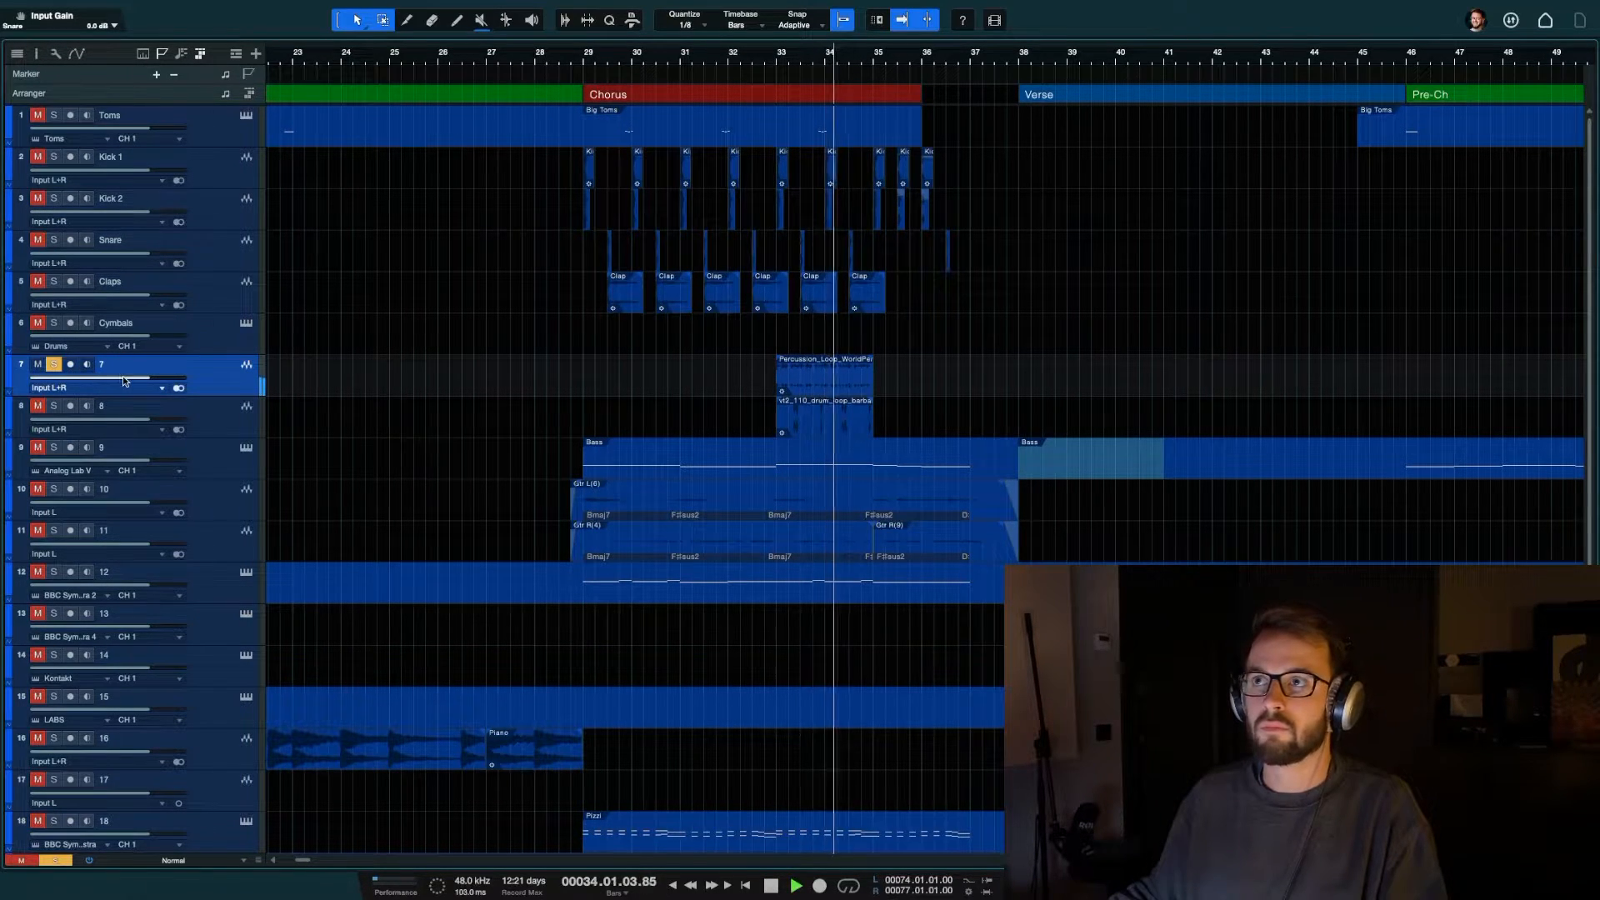
pyautogui.press('space')
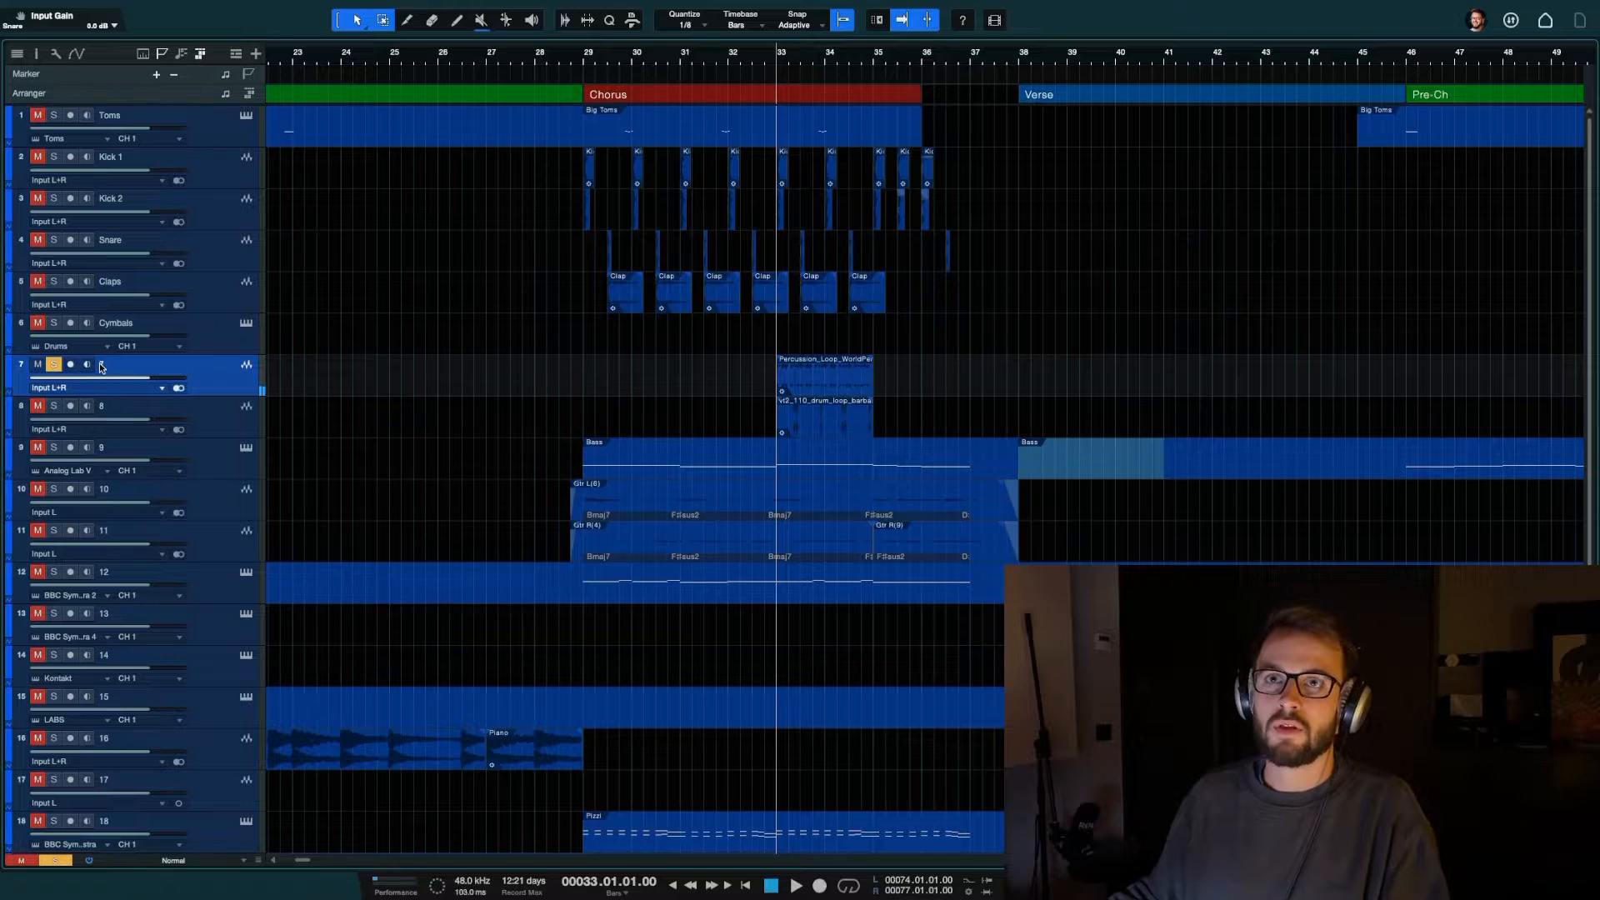
# Rename track 7 as Light Percussion
pyautogui.doubleClick(101, 367)
pyautogui.write('Light Per')
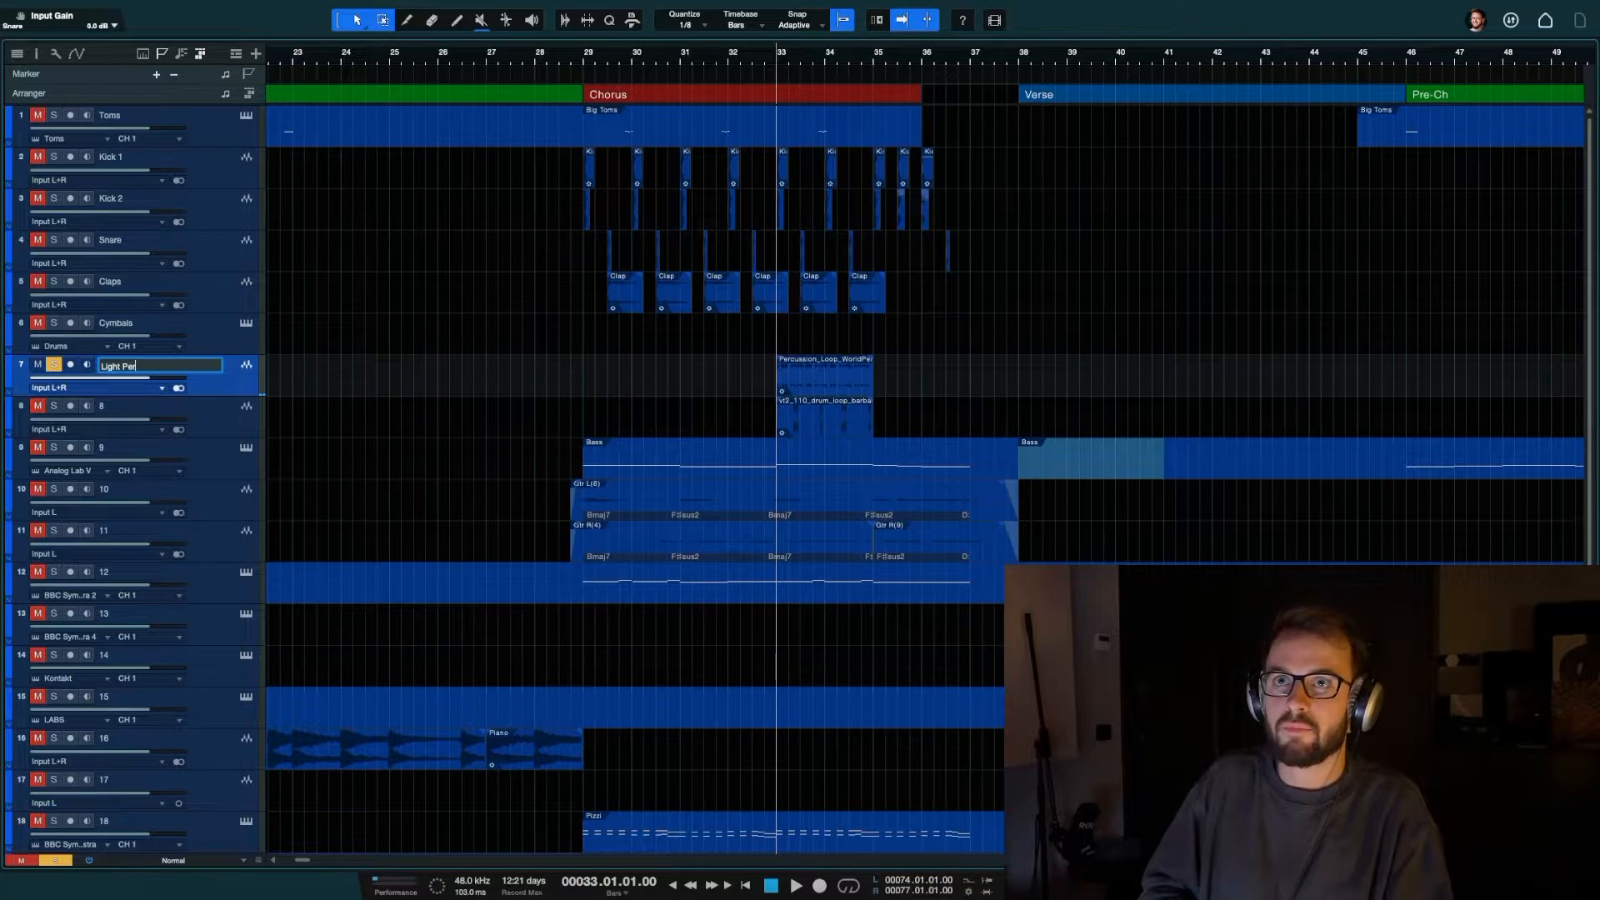
pyautogui.write('cussion')
pyautogui.press('Return')
# Show the console and shorten the name of channel 7 to Light Perc
pyautogui.hotkey('alt', 'F3')
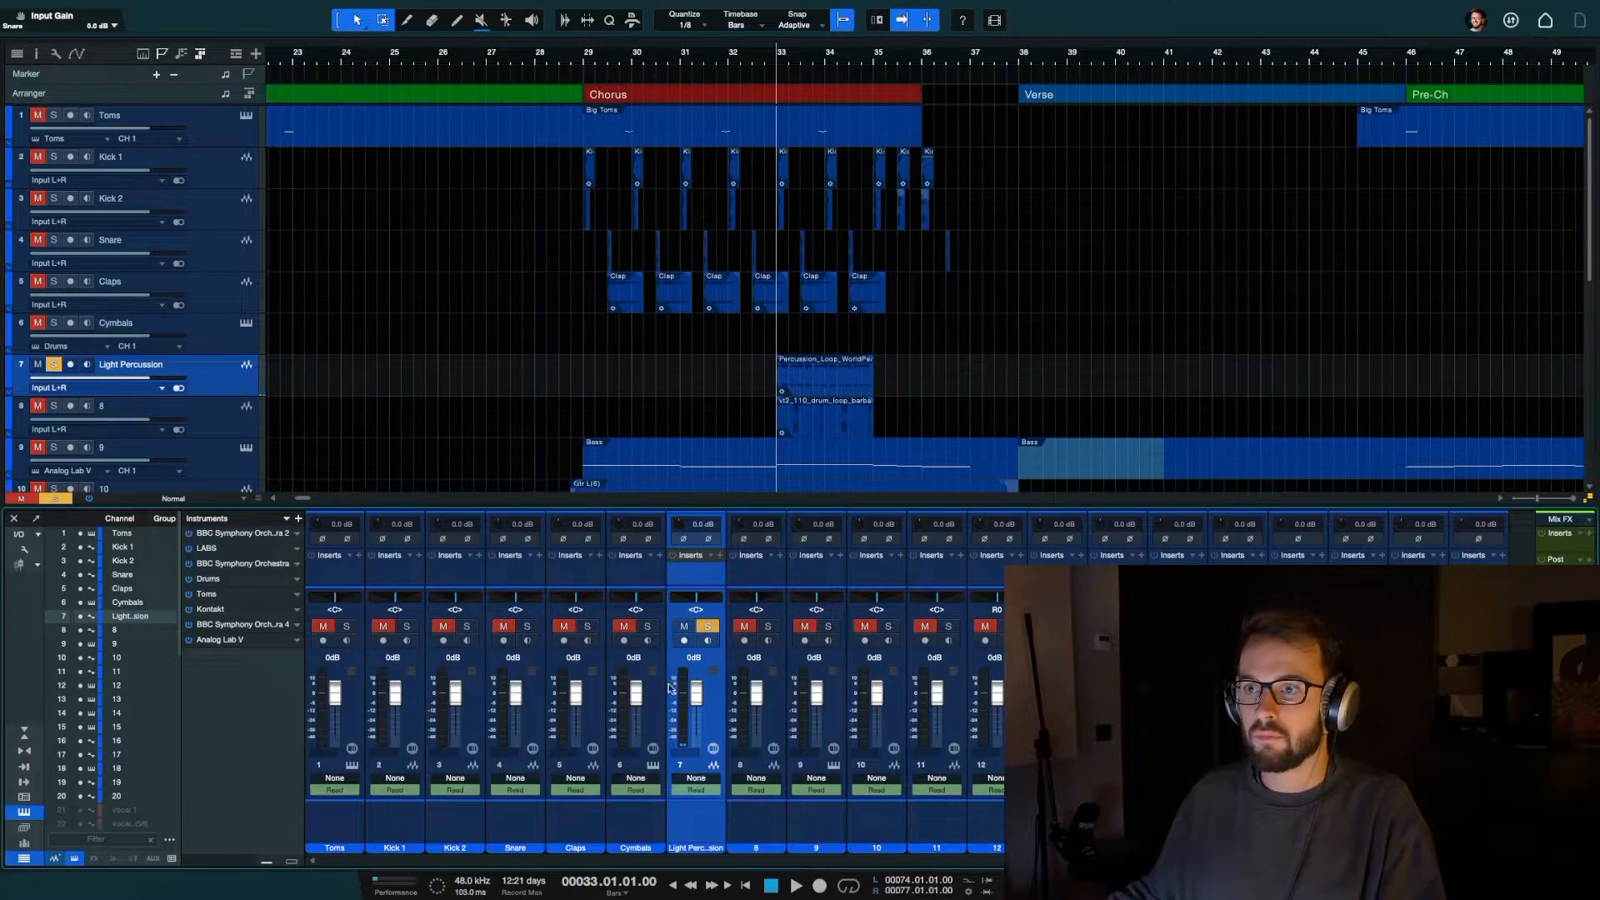
pyautogui.doubleClick(701, 852)
pyautogui.write('L')
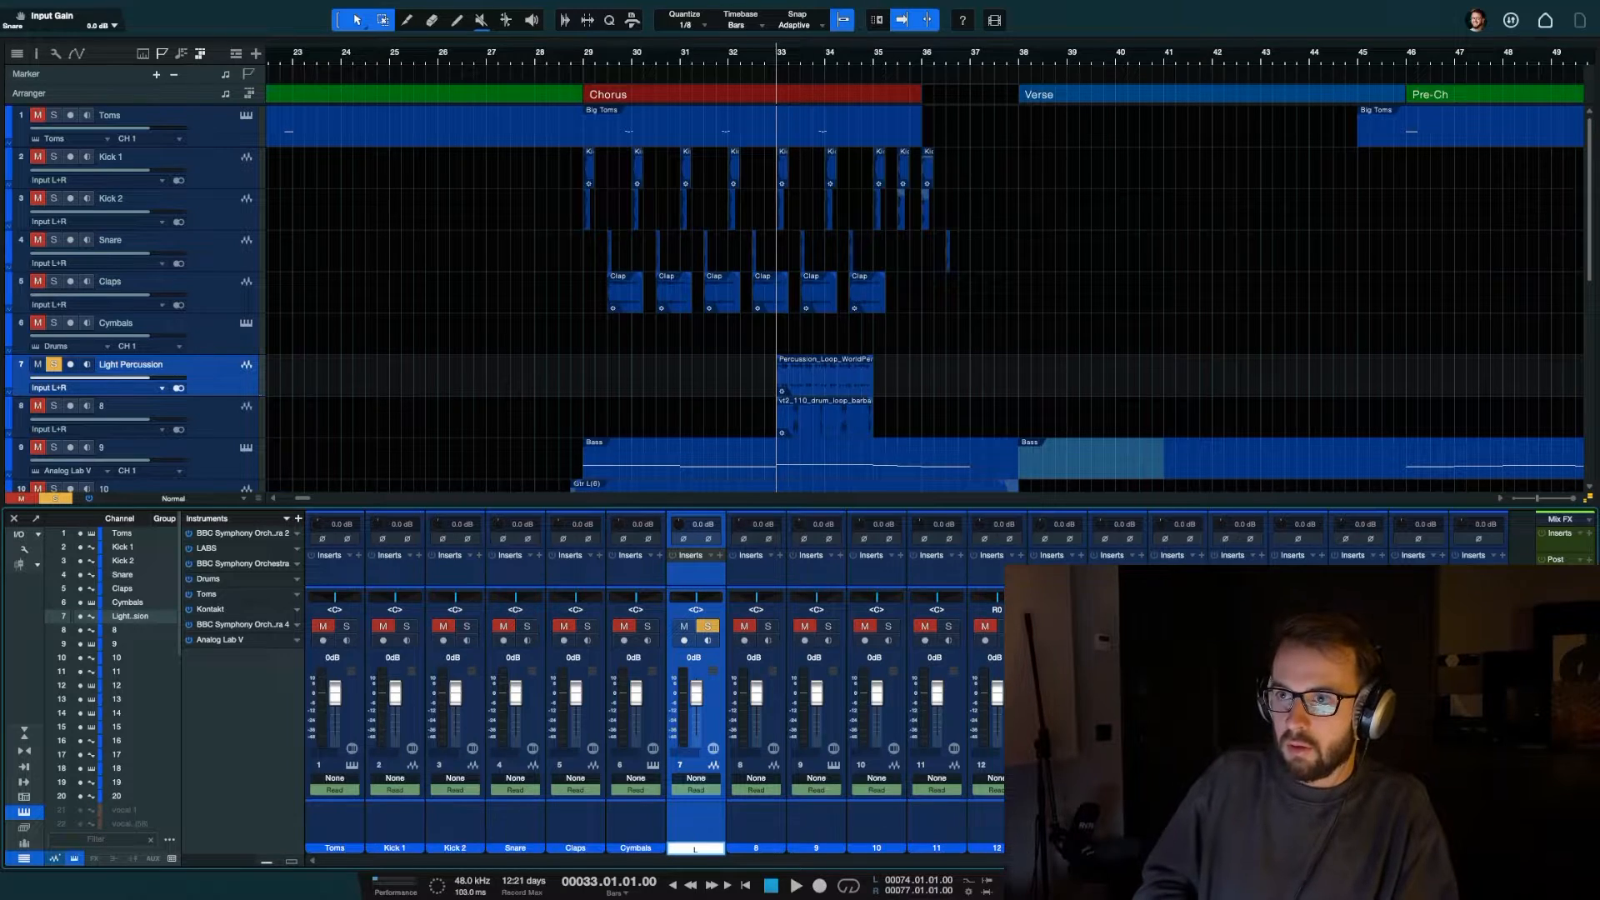
pyautogui.write('ight Perc')
pyautogui.press('Return')
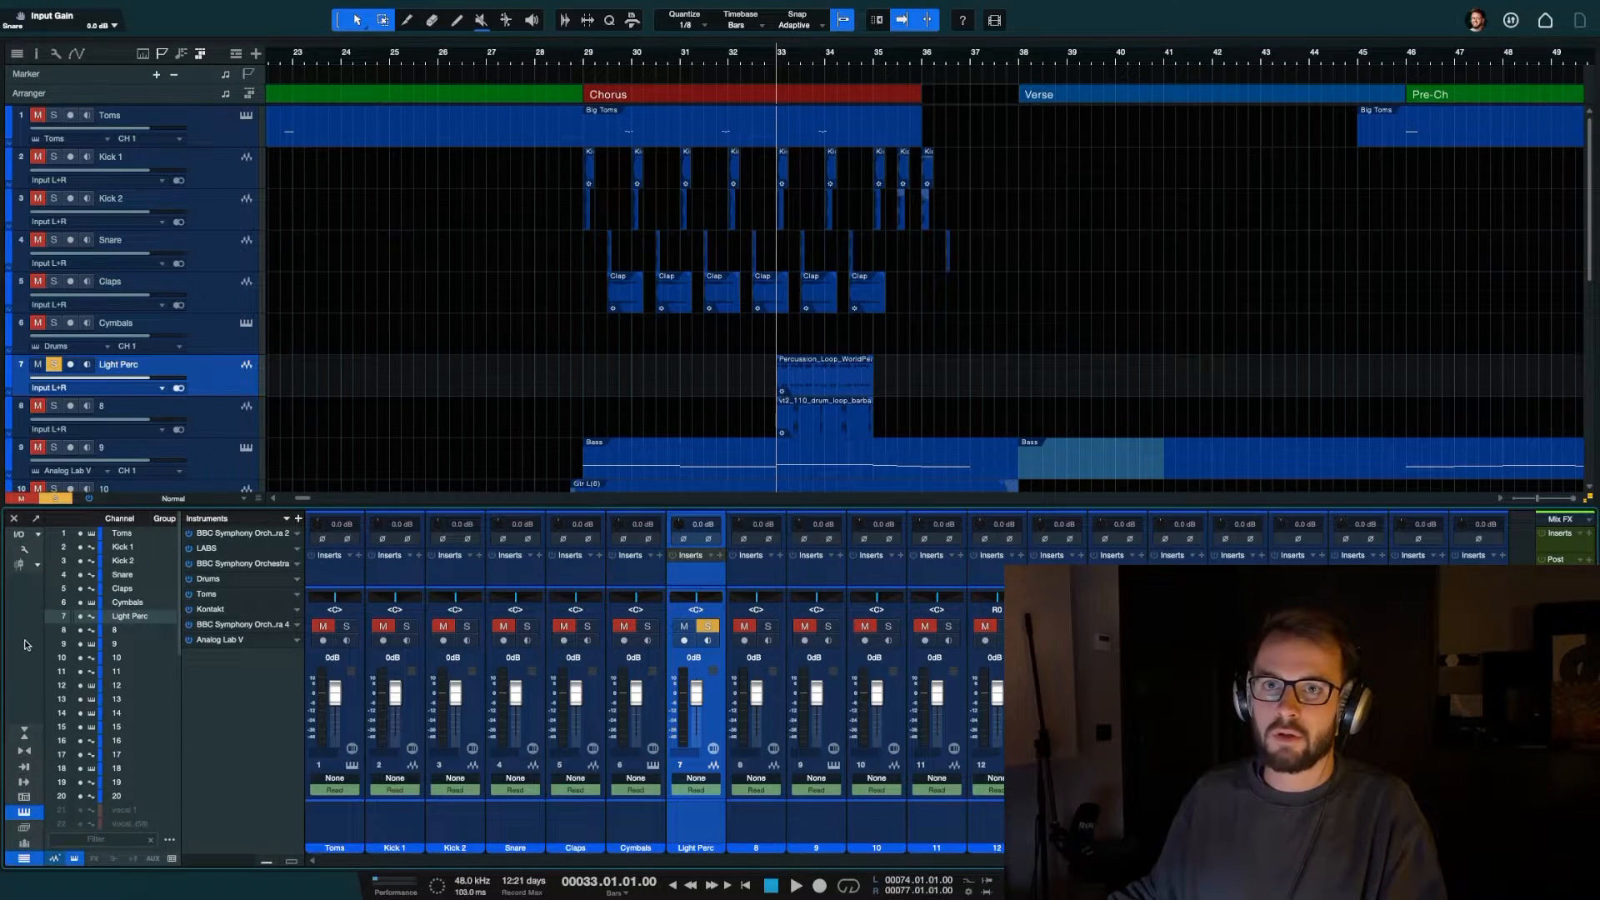
# Turn off the channel icons in the console options
pyautogui.click(23, 562)
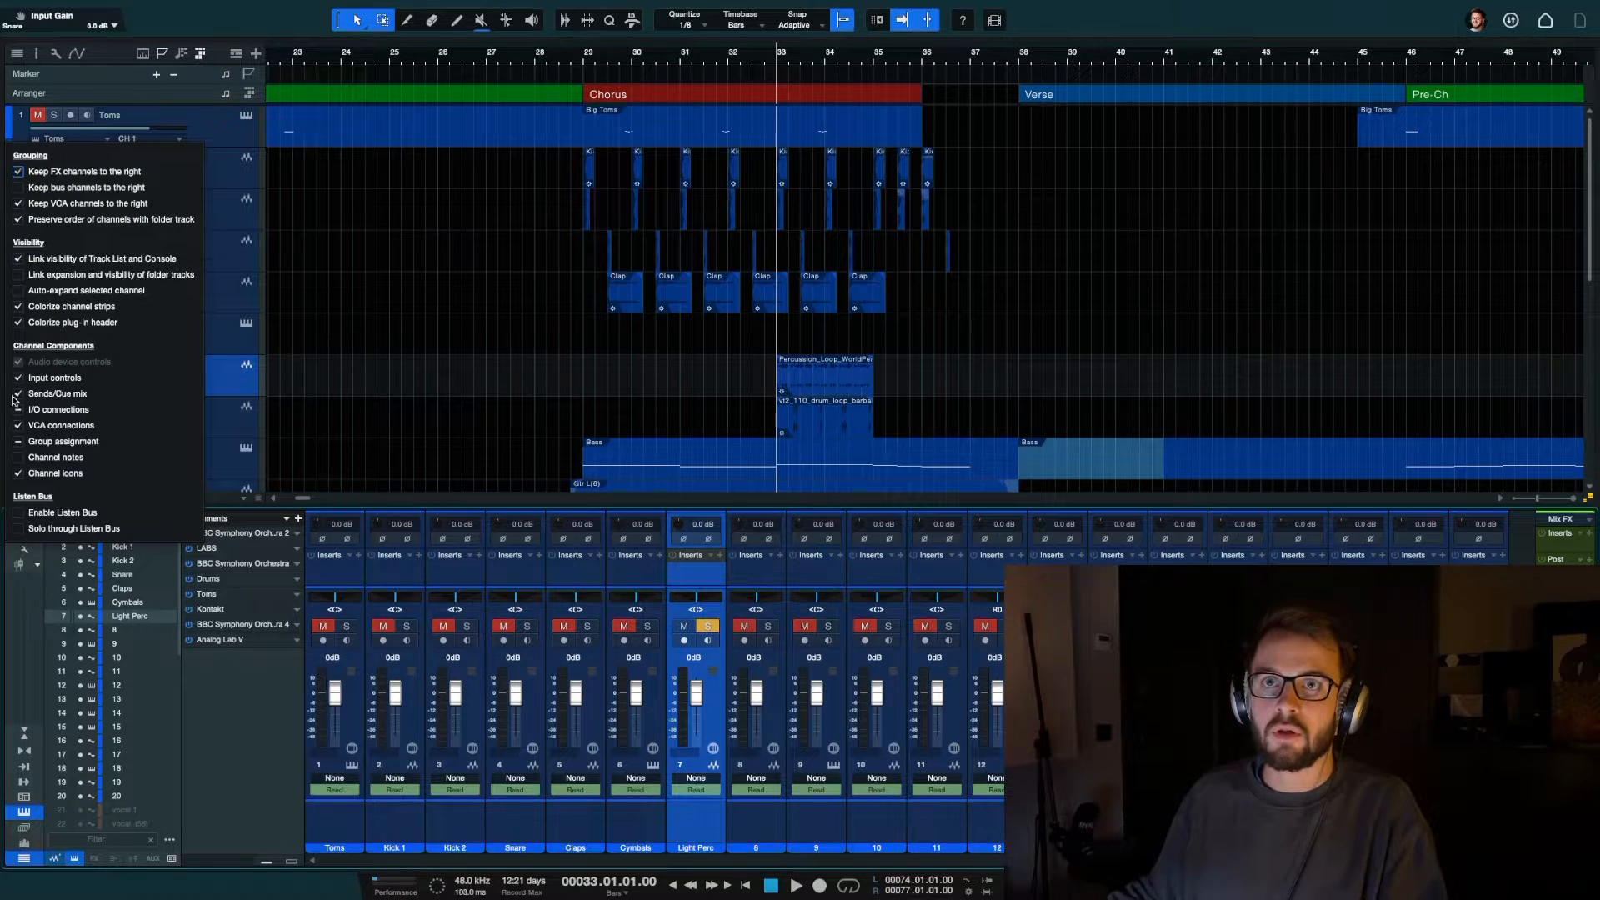
pyautogui.click(17, 474)
pyautogui.click(464, 393)
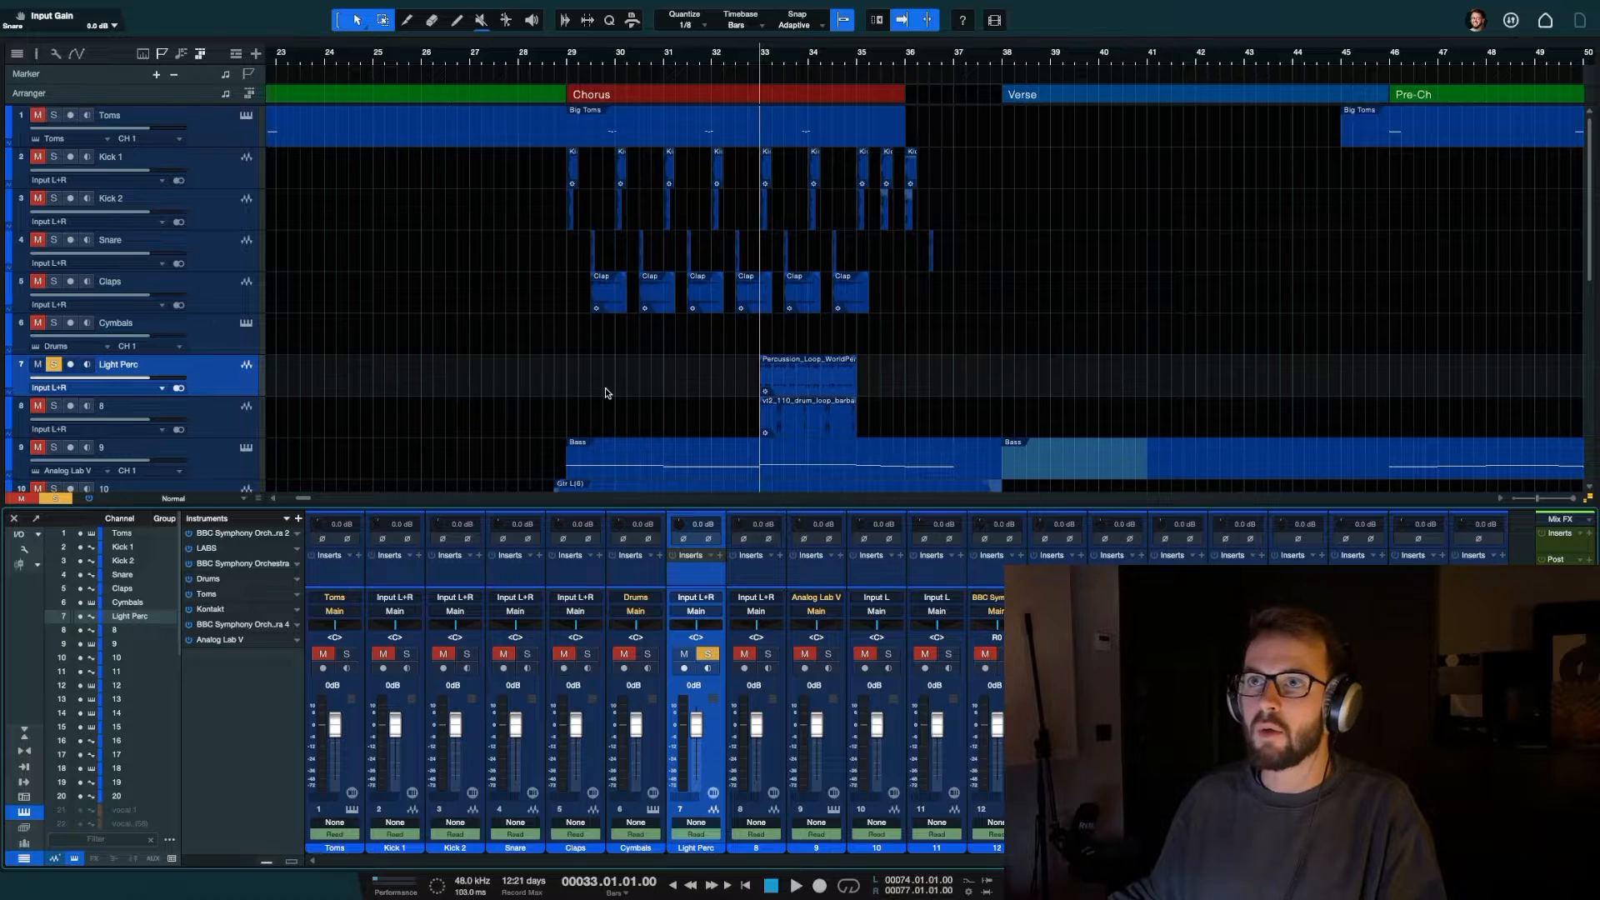
# Hide the console, then solo track 8 and play its loop from bar 33
pyautogui.press('F3')
pyautogui.click(54, 404)
pyautogui.press('space')
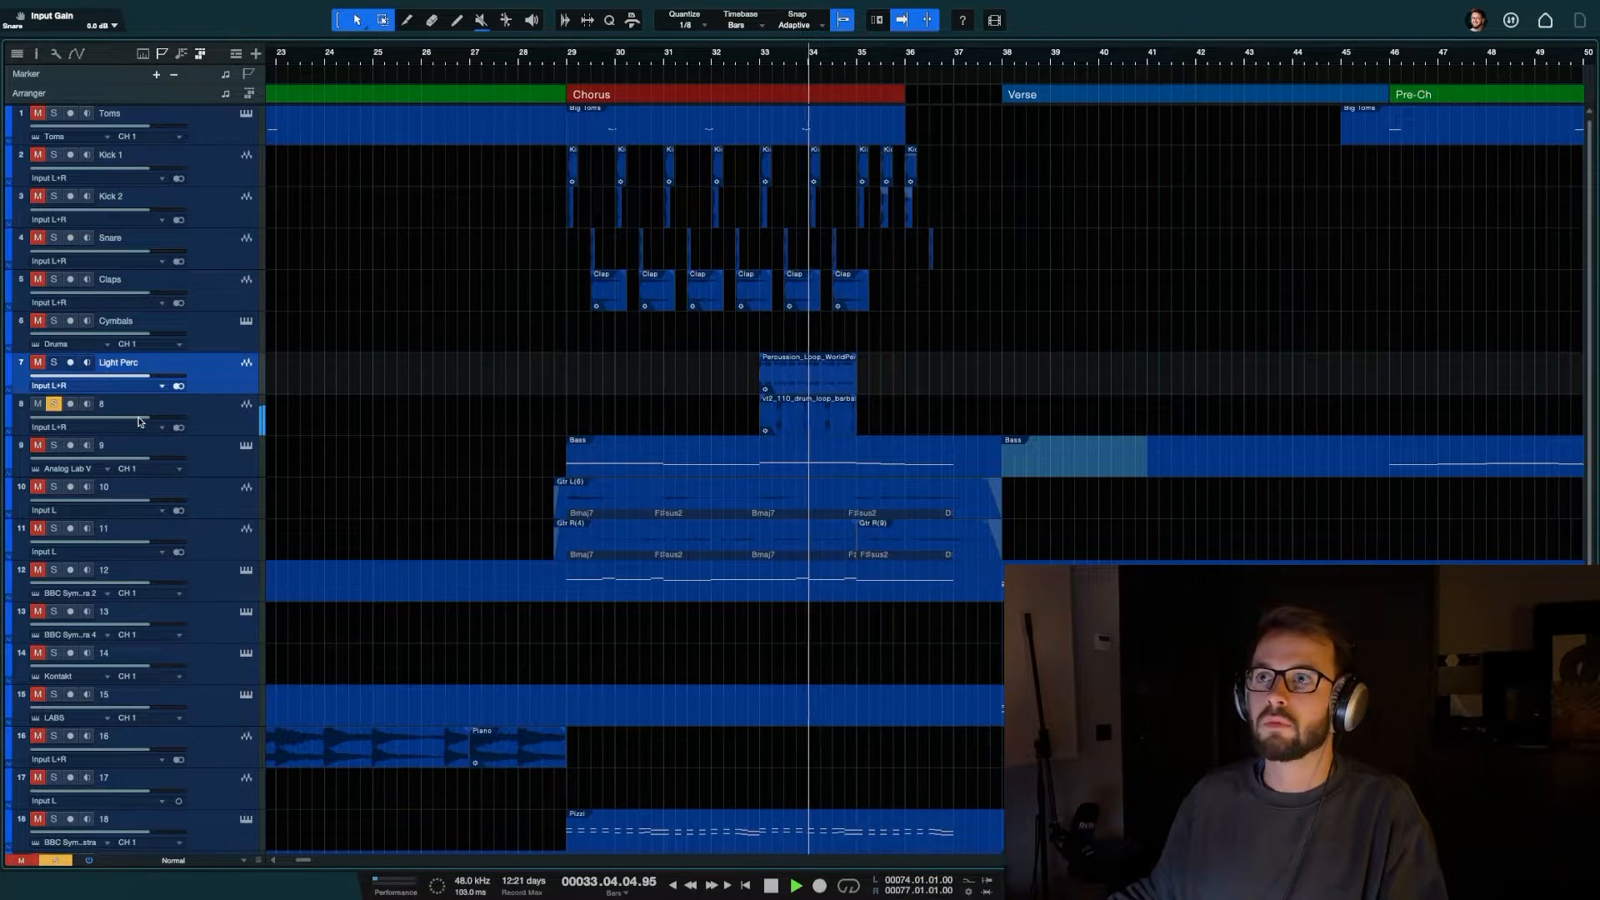
pyautogui.press('space')
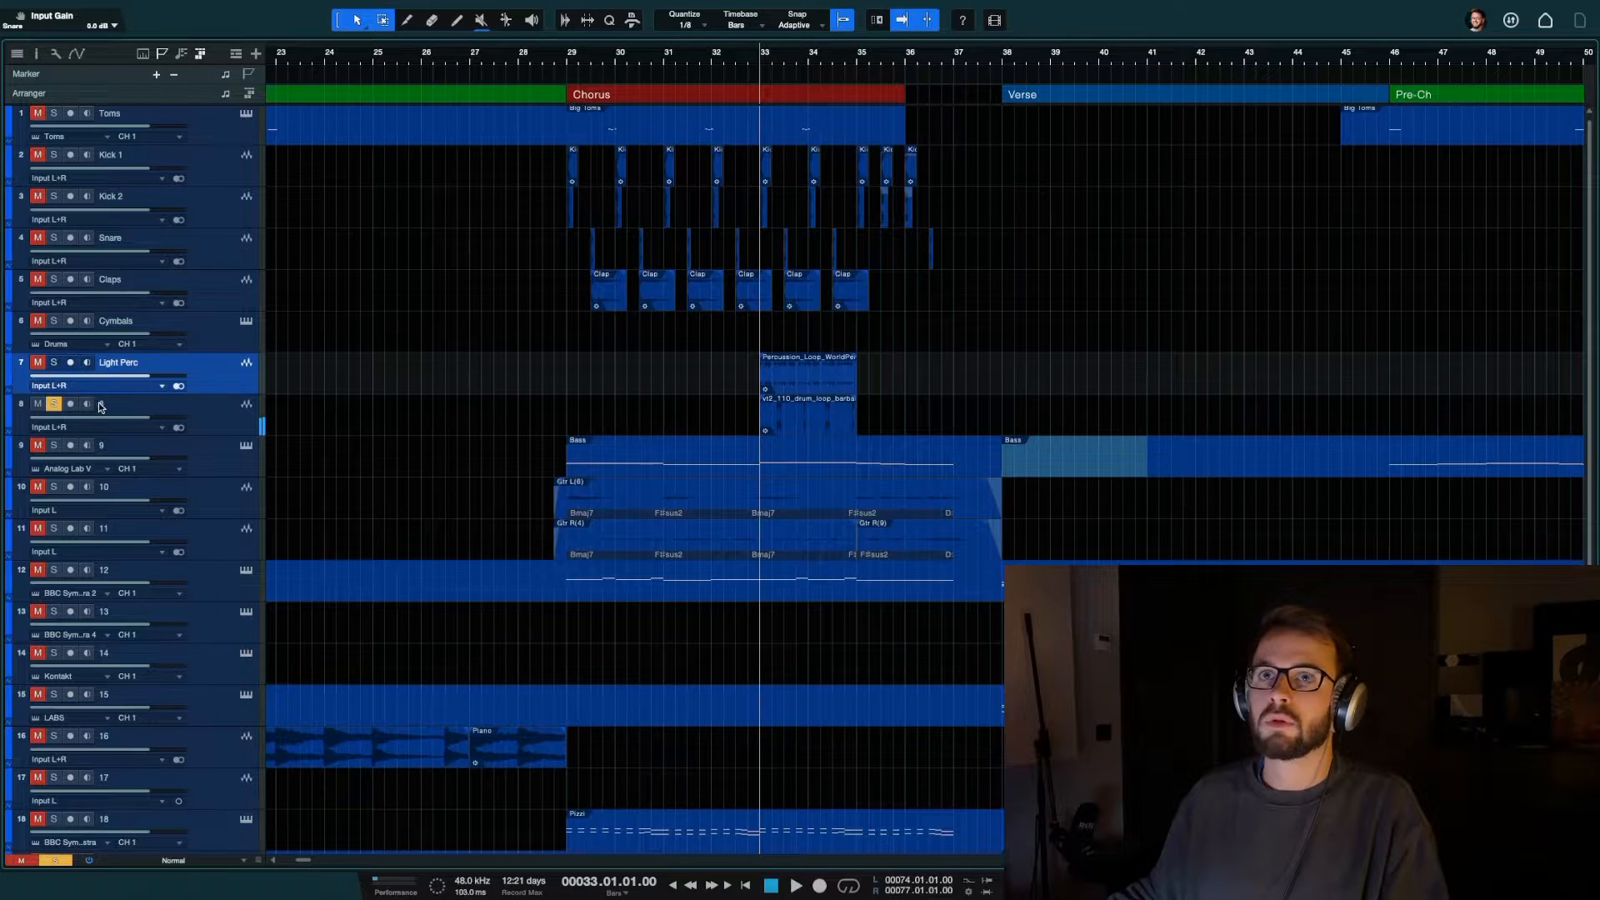
# Rename track 8 as Claps 2 and unsolo it
pyautogui.doubleClick(100, 406)
pyautogui.write('Cla')
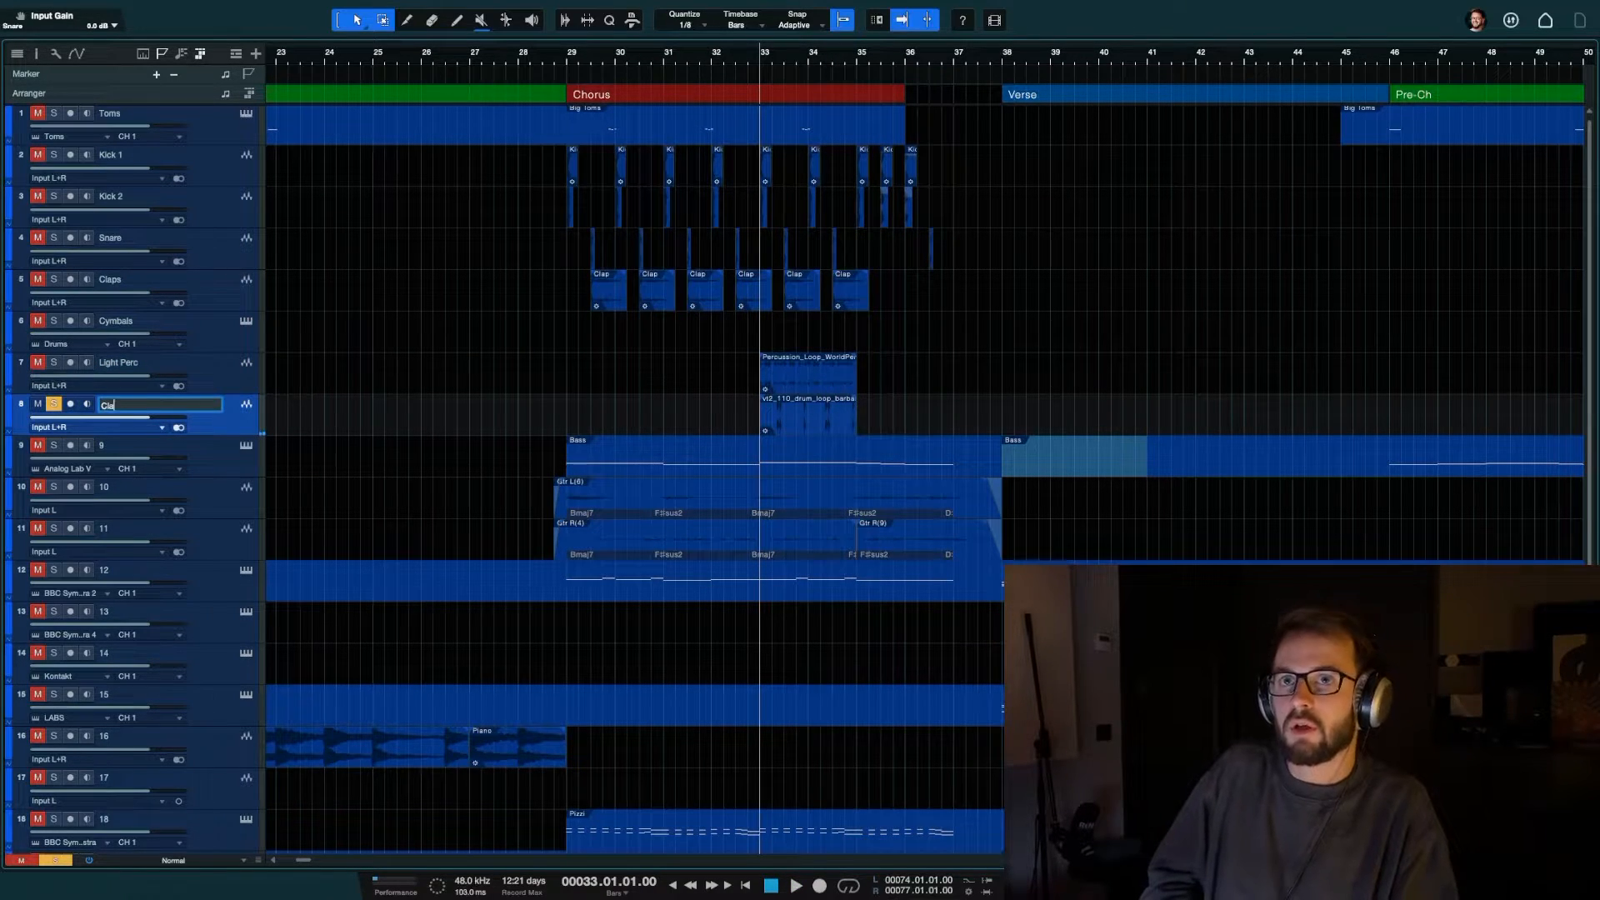
pyautogui.write('ps 2')
pyautogui.press('Return')
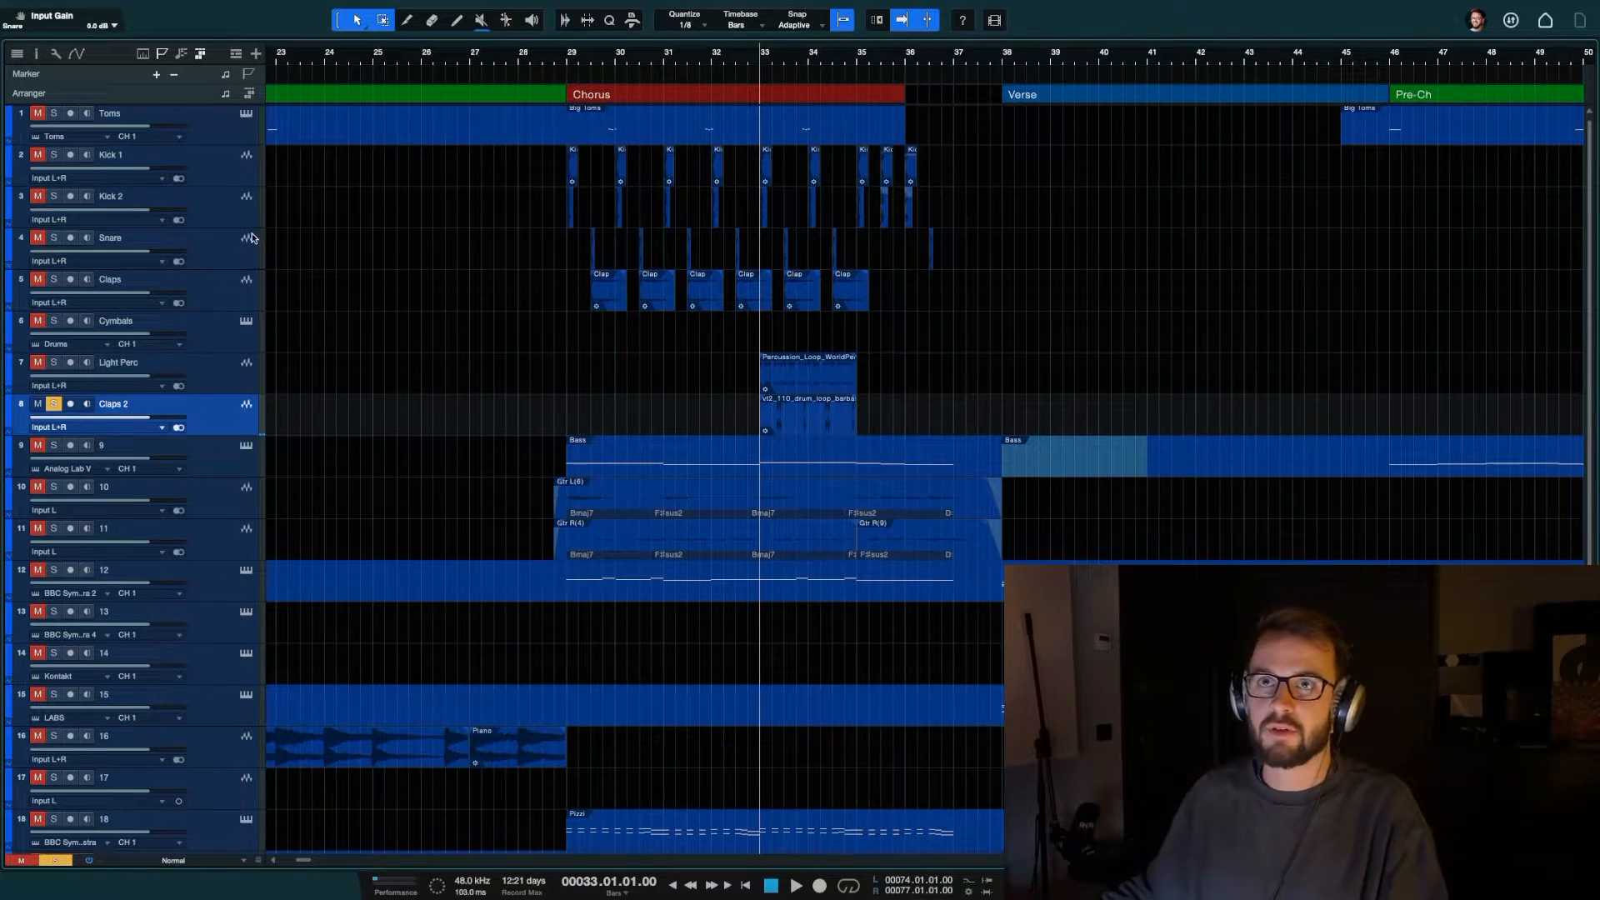
pyautogui.press('s')
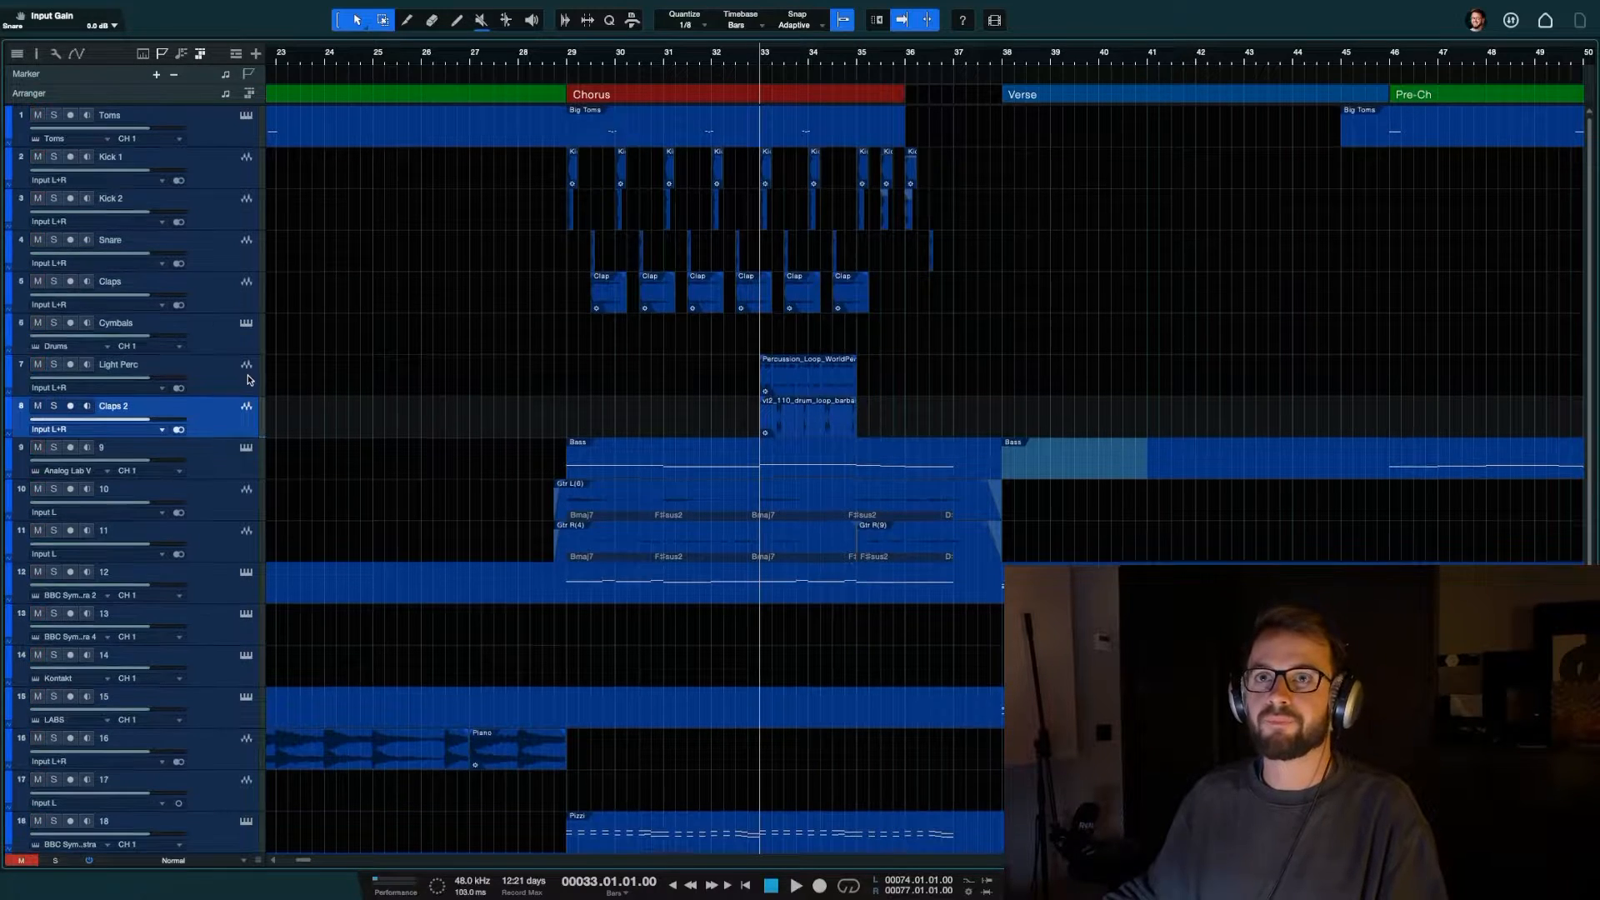
# Colour all the drum and percussion tracks from Toms to Claps 2 dark green
pyautogui.press('w')
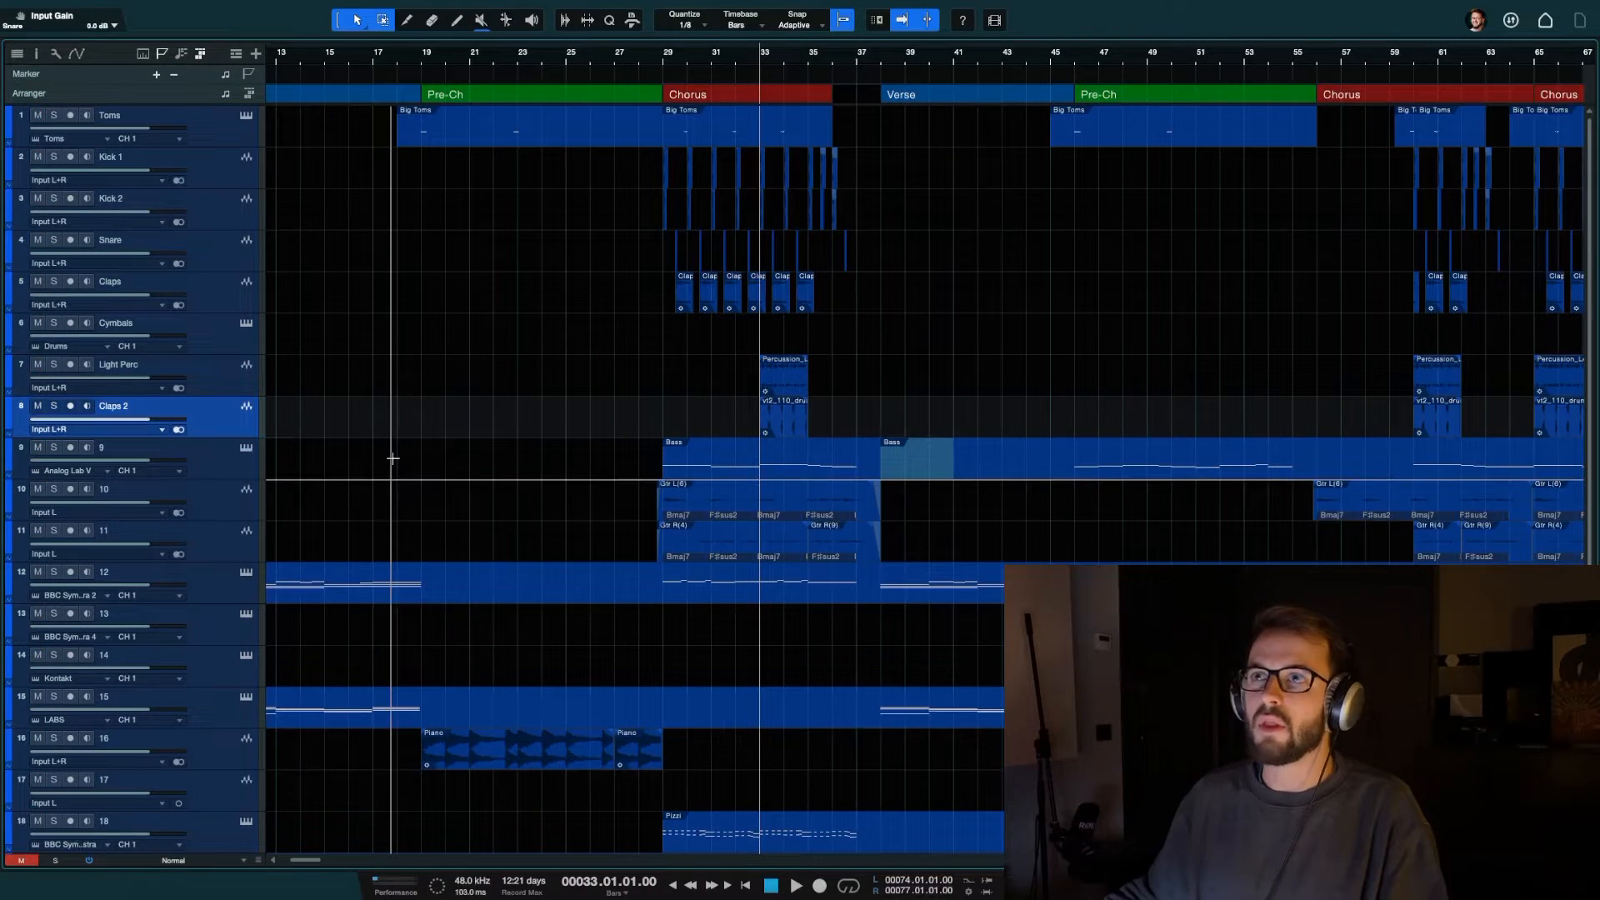
pyautogui.keyDown('shift'); pyautogui.click(215, 123); pyautogui.keyUp('shift')
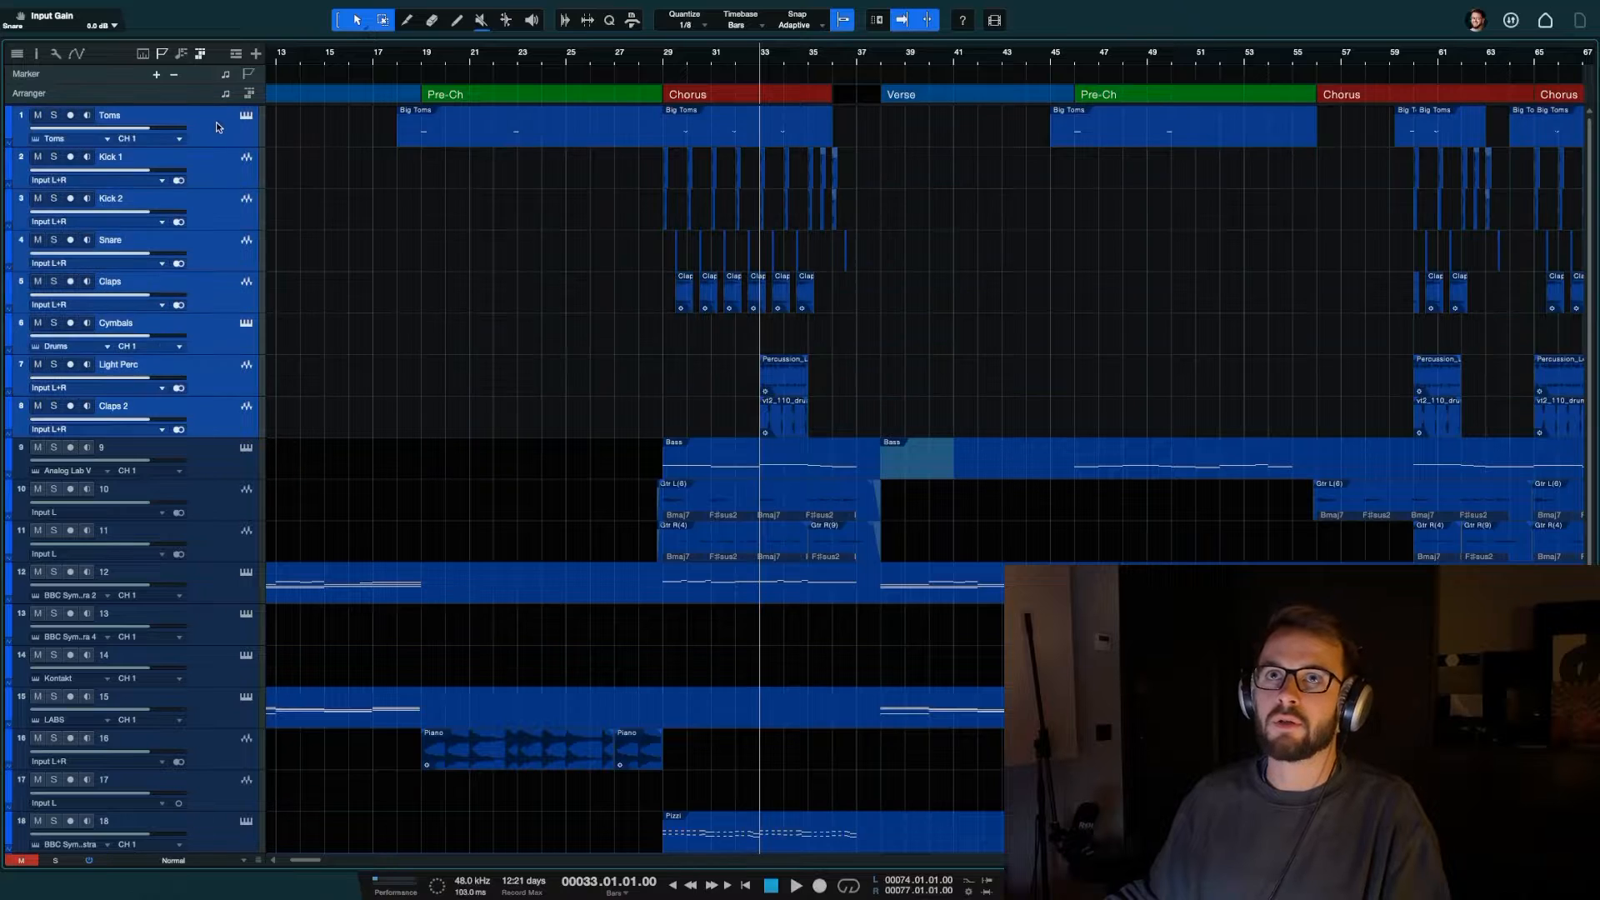
pyautogui.click(9, 126)
pyautogui.click(38, 228)
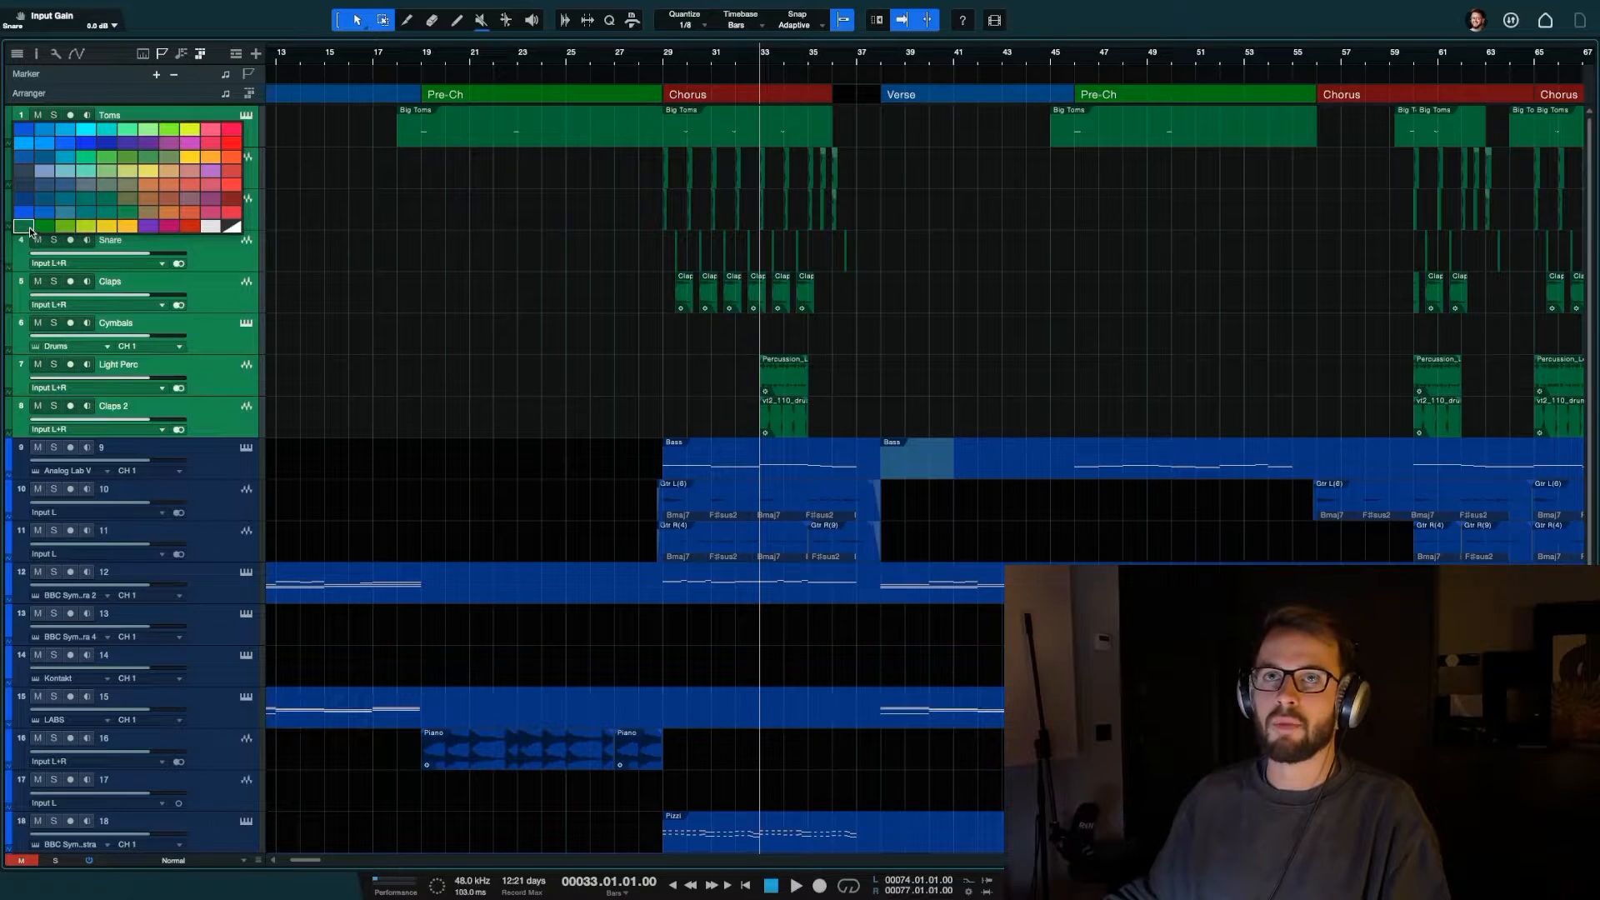
pyautogui.click(221, 416)
# Solo track 9 and play it from the start of the chorus at bar 29
pyautogui.scroll(-1, 222, 416)
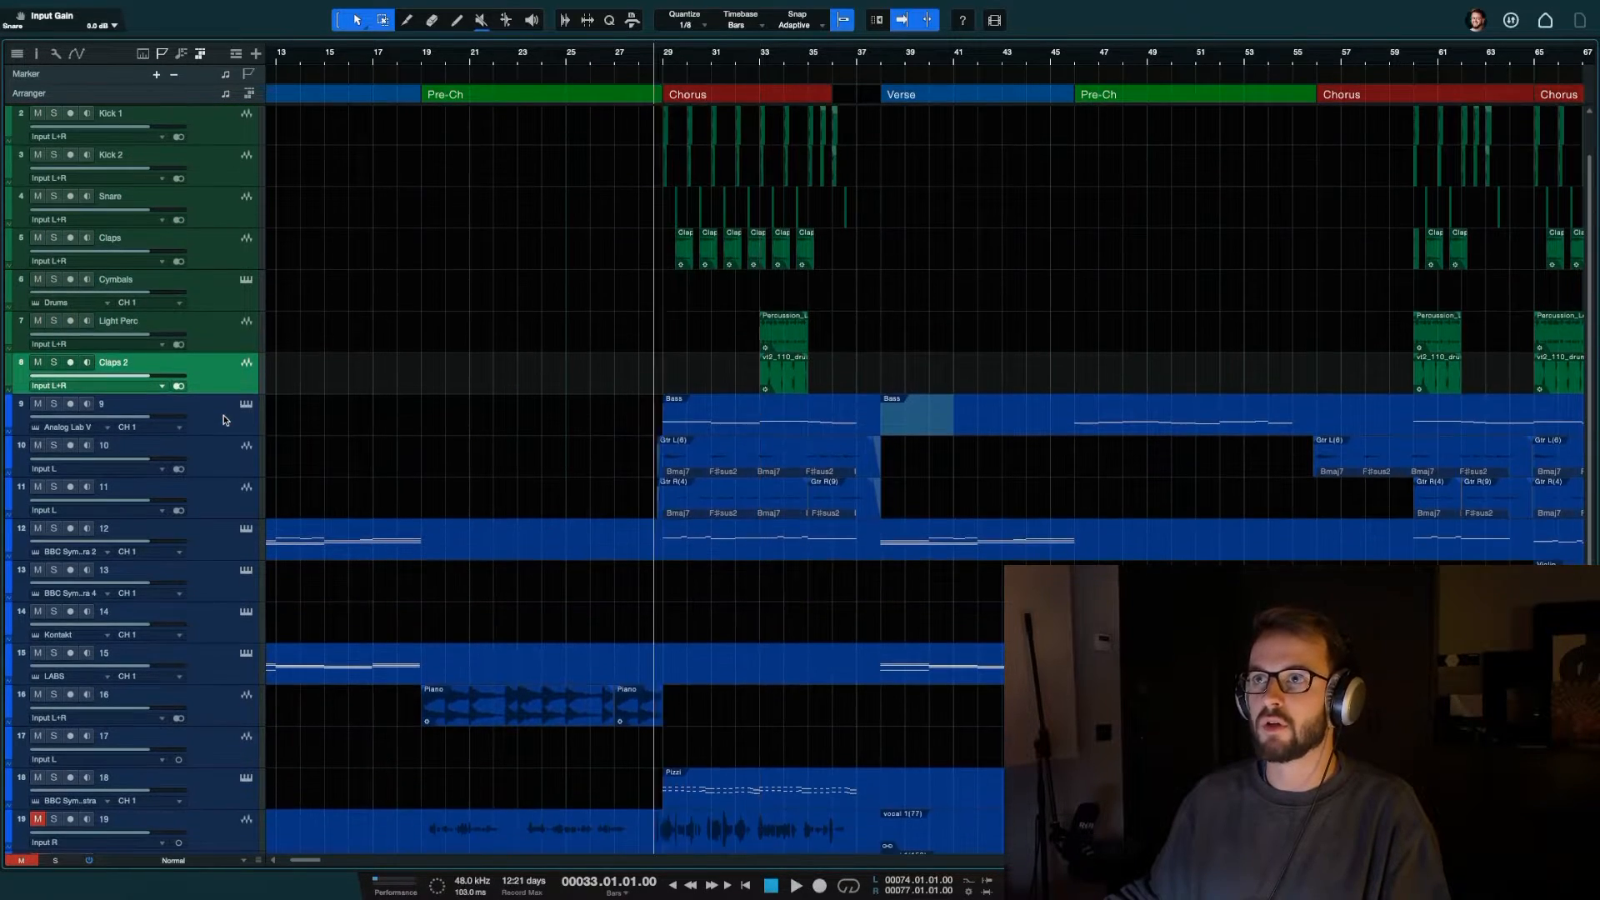
pyautogui.press('w')
pyautogui.click(607, 58)
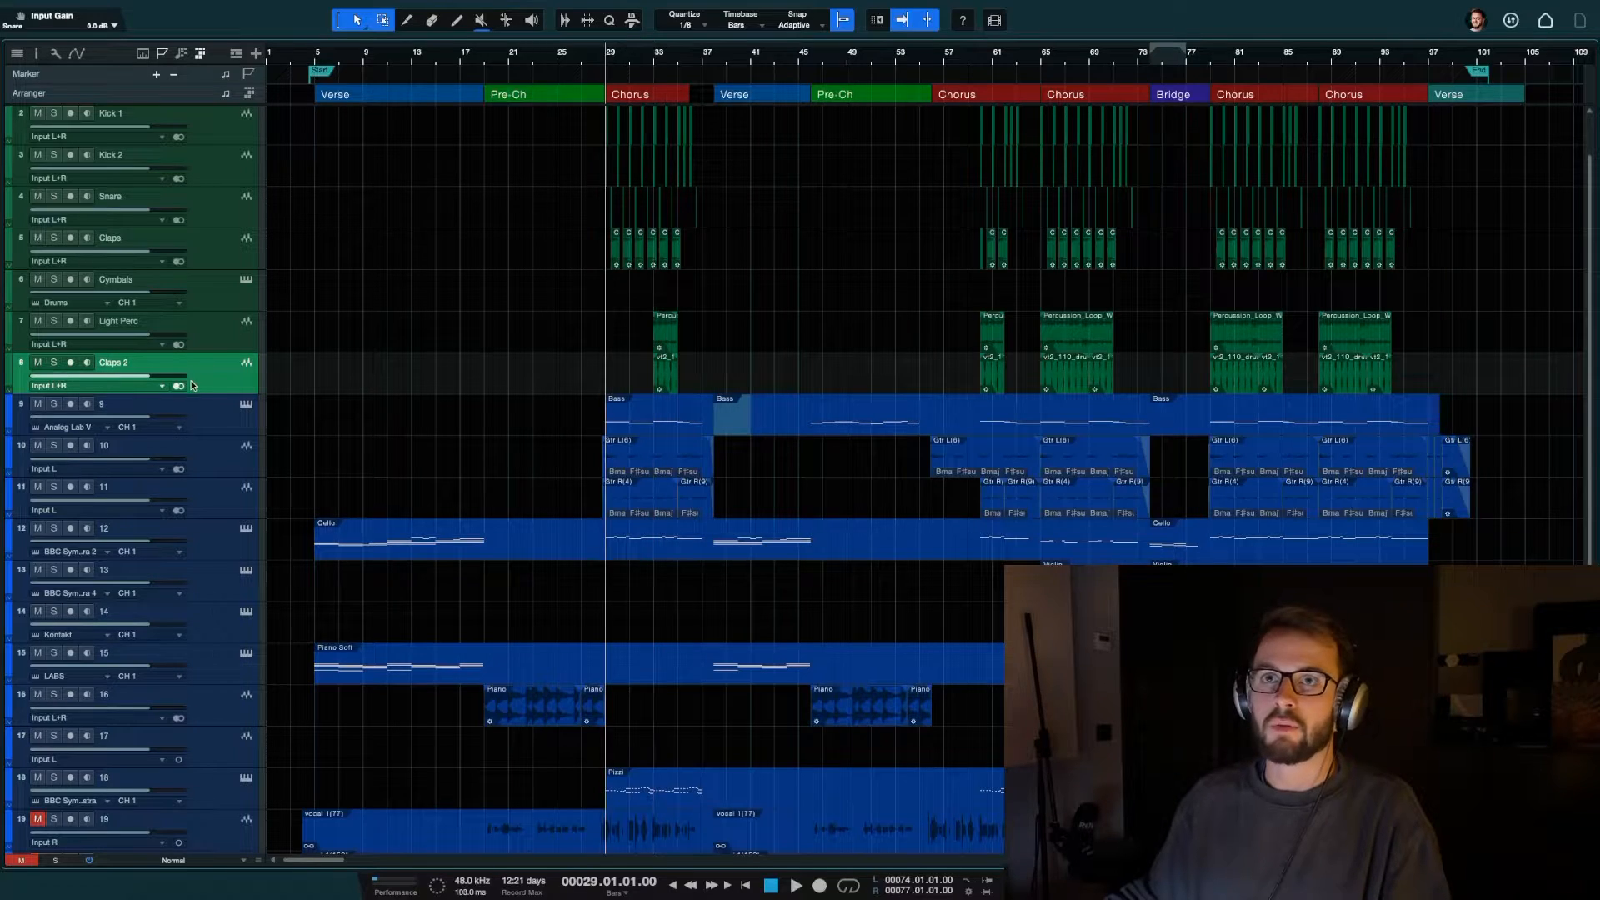
pyautogui.click(54, 404)
pyautogui.press('space')
pyautogui.press('space')
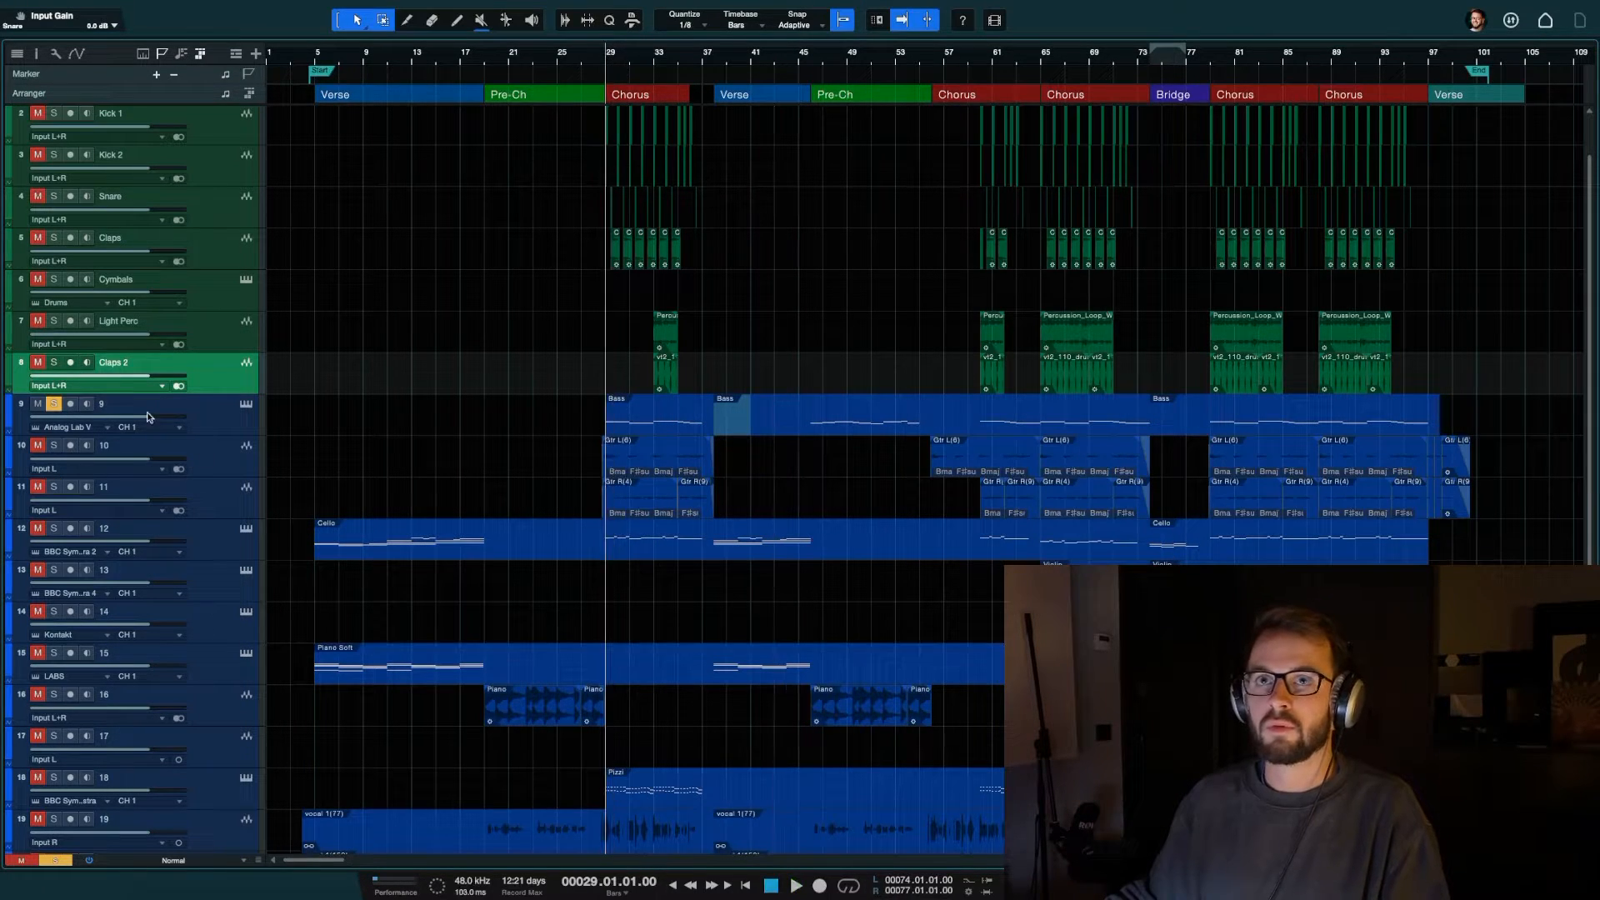
# Rename track 9 as Bass Synth and colour it yellow
pyautogui.doubleClick(110, 405)
pyautogui.write('Bass S')
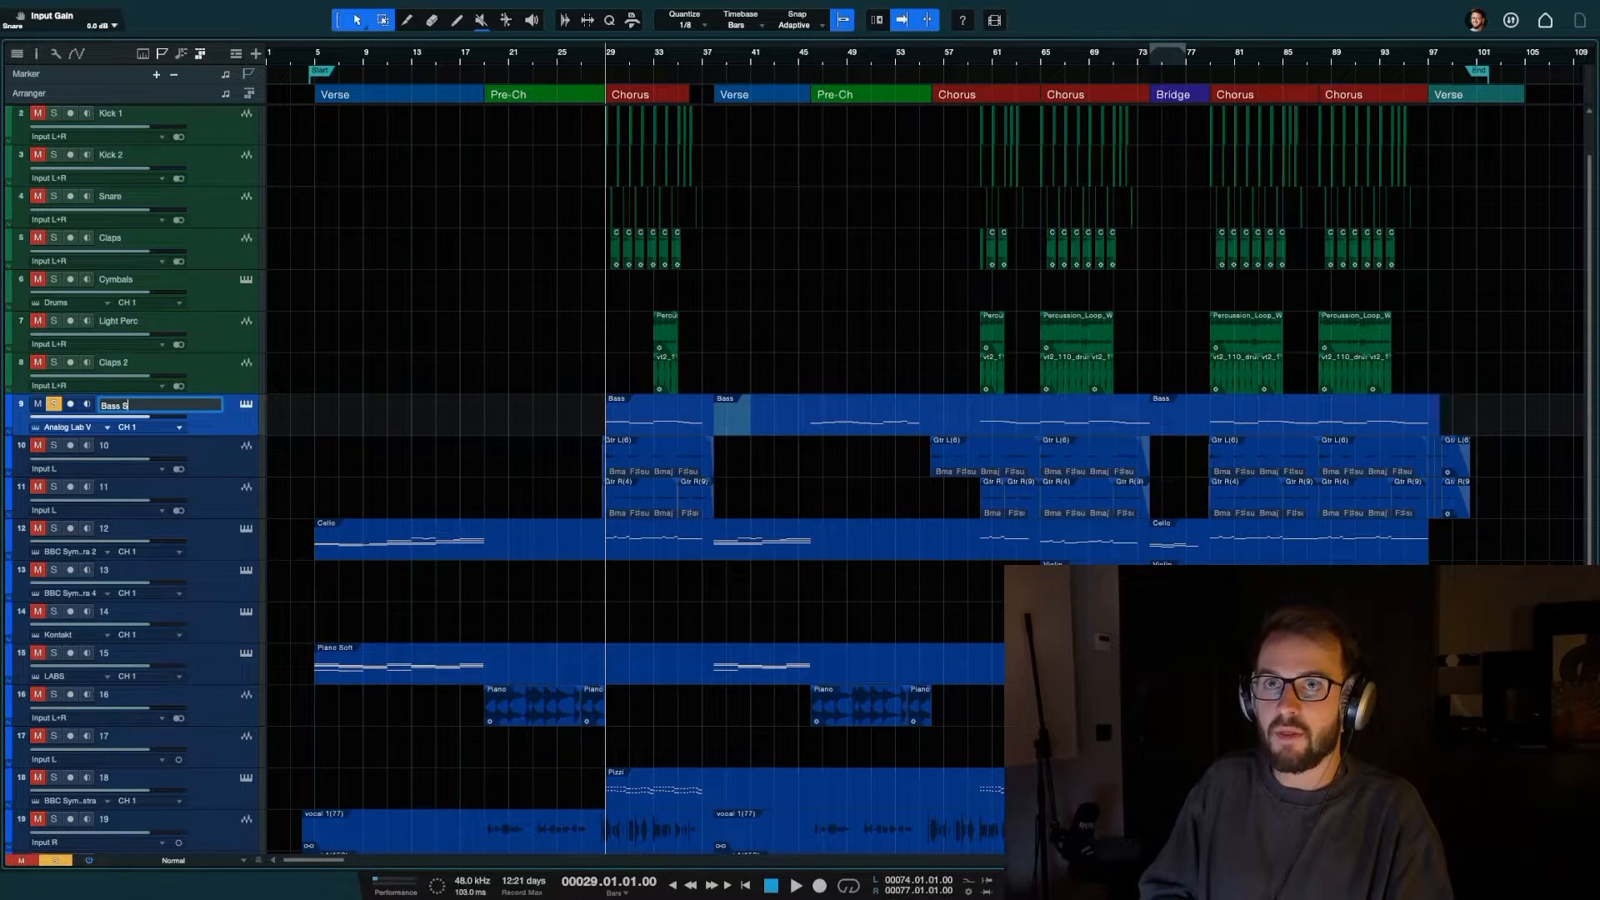
pyautogui.write('ynth')
pyautogui.press('Return')
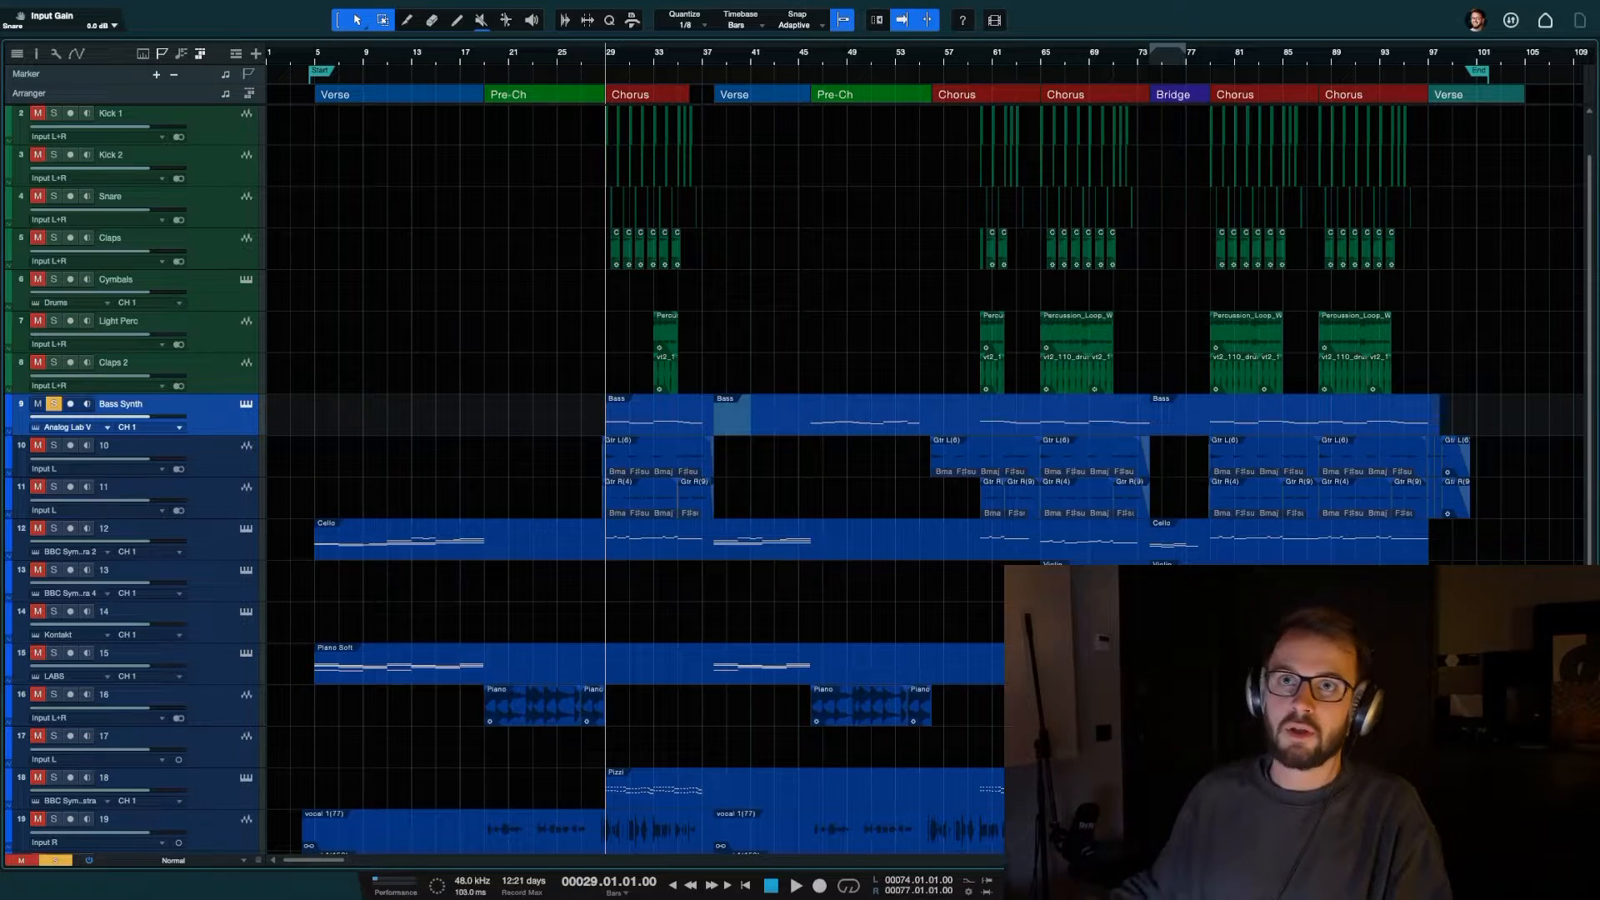
pyautogui.click(10, 408)
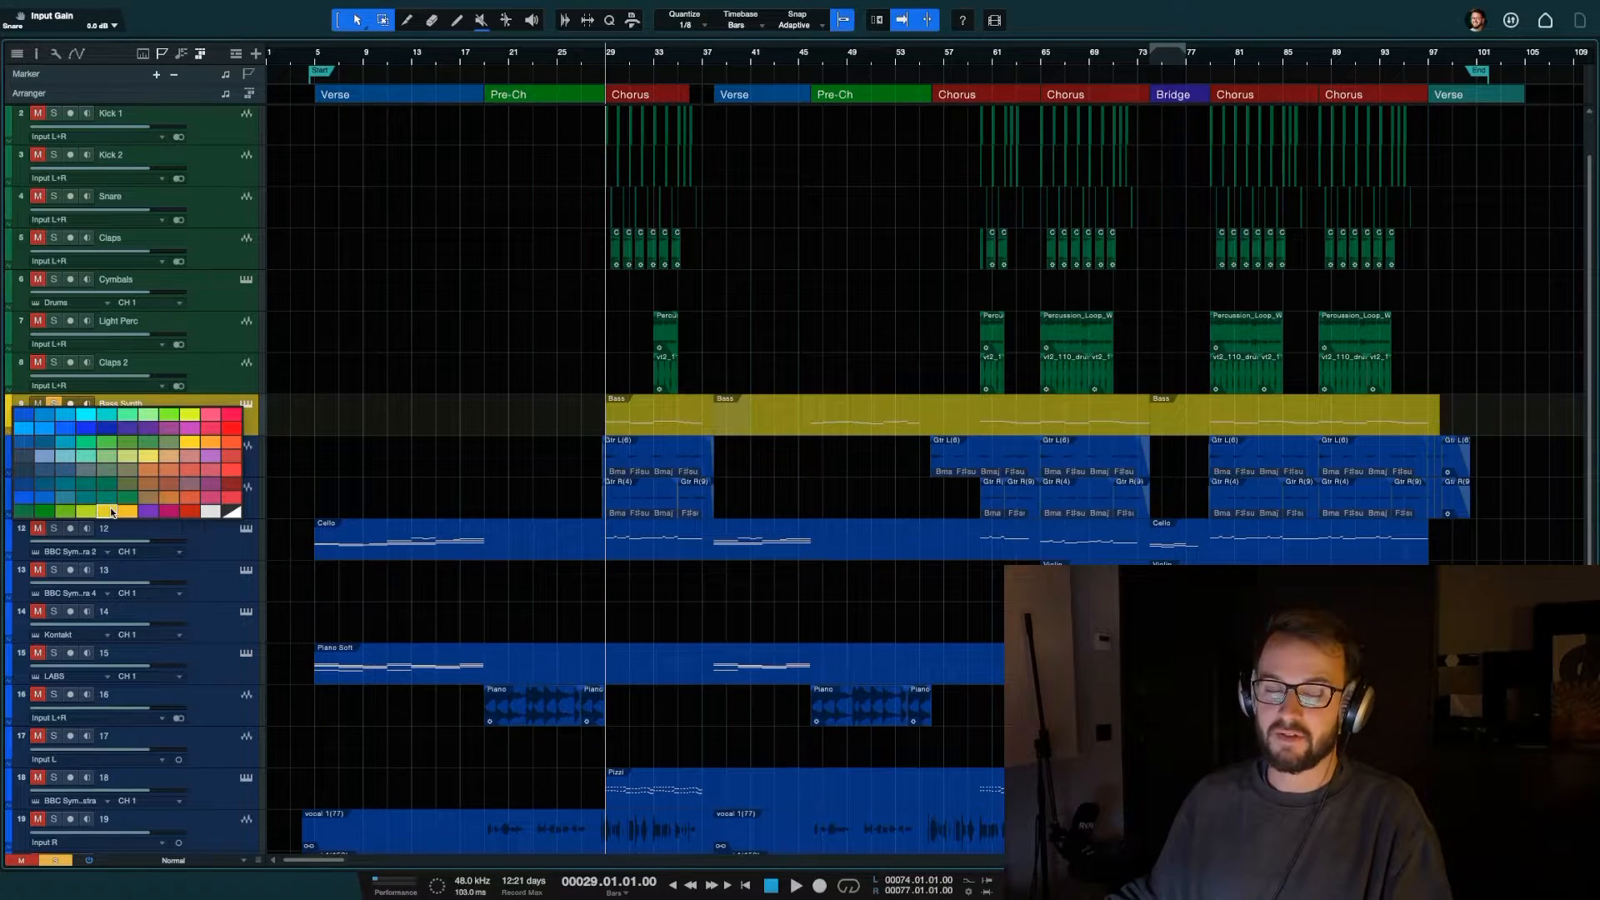
pyautogui.click(112, 511)
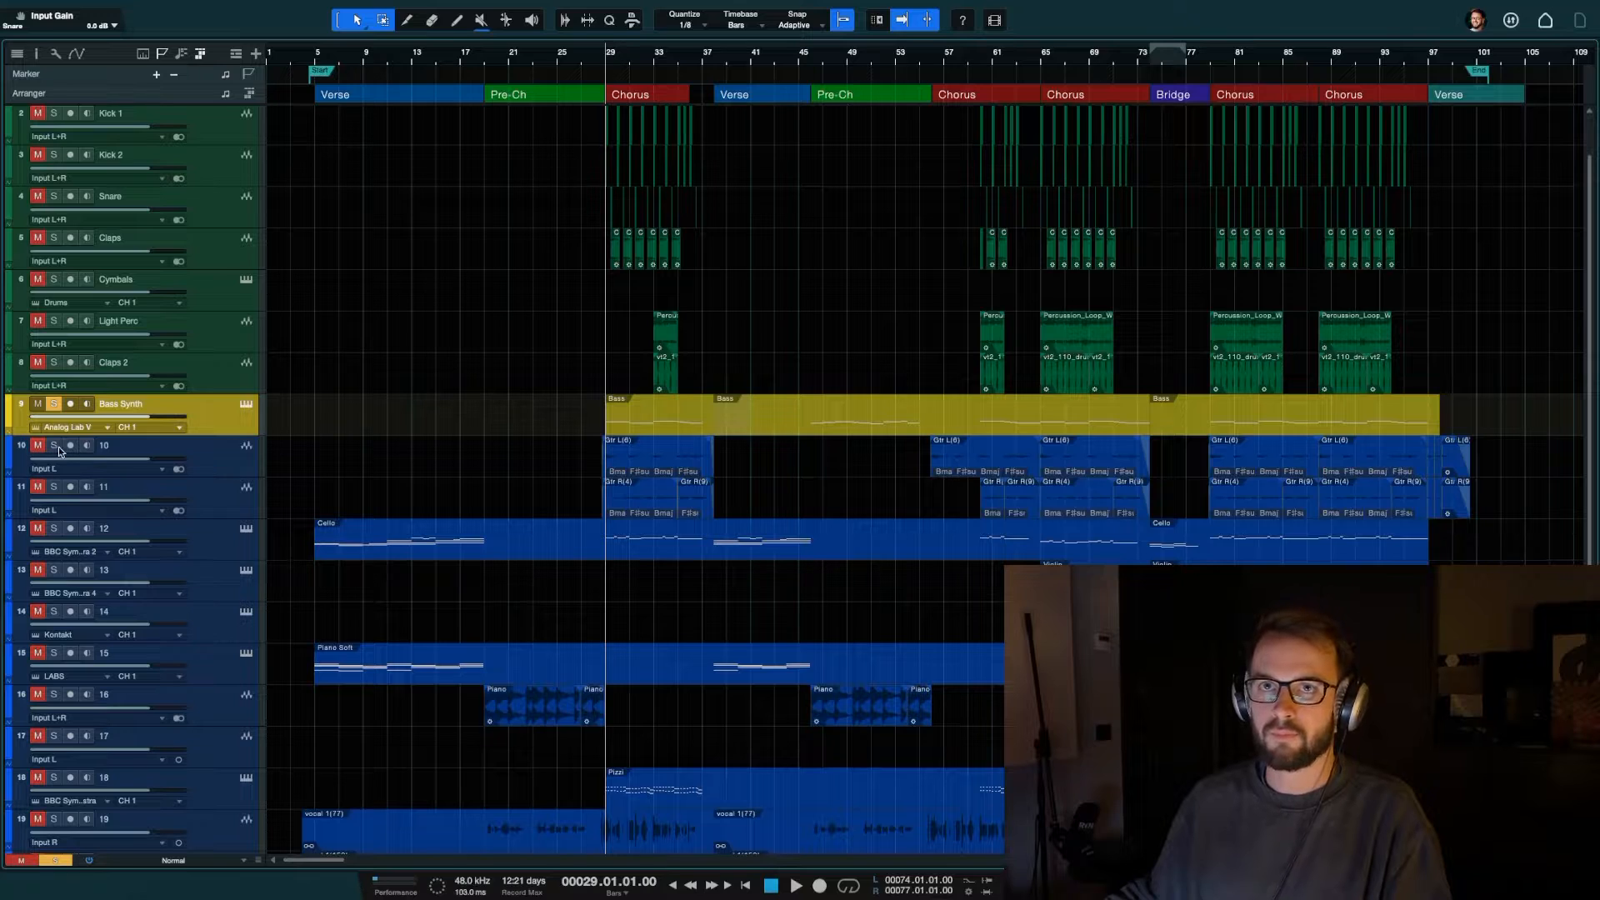
# Solo tracks 10 and 11 and play them from the start of the chorus at bar 29
pyautogui.press('space')
pyautogui.click(54, 486)
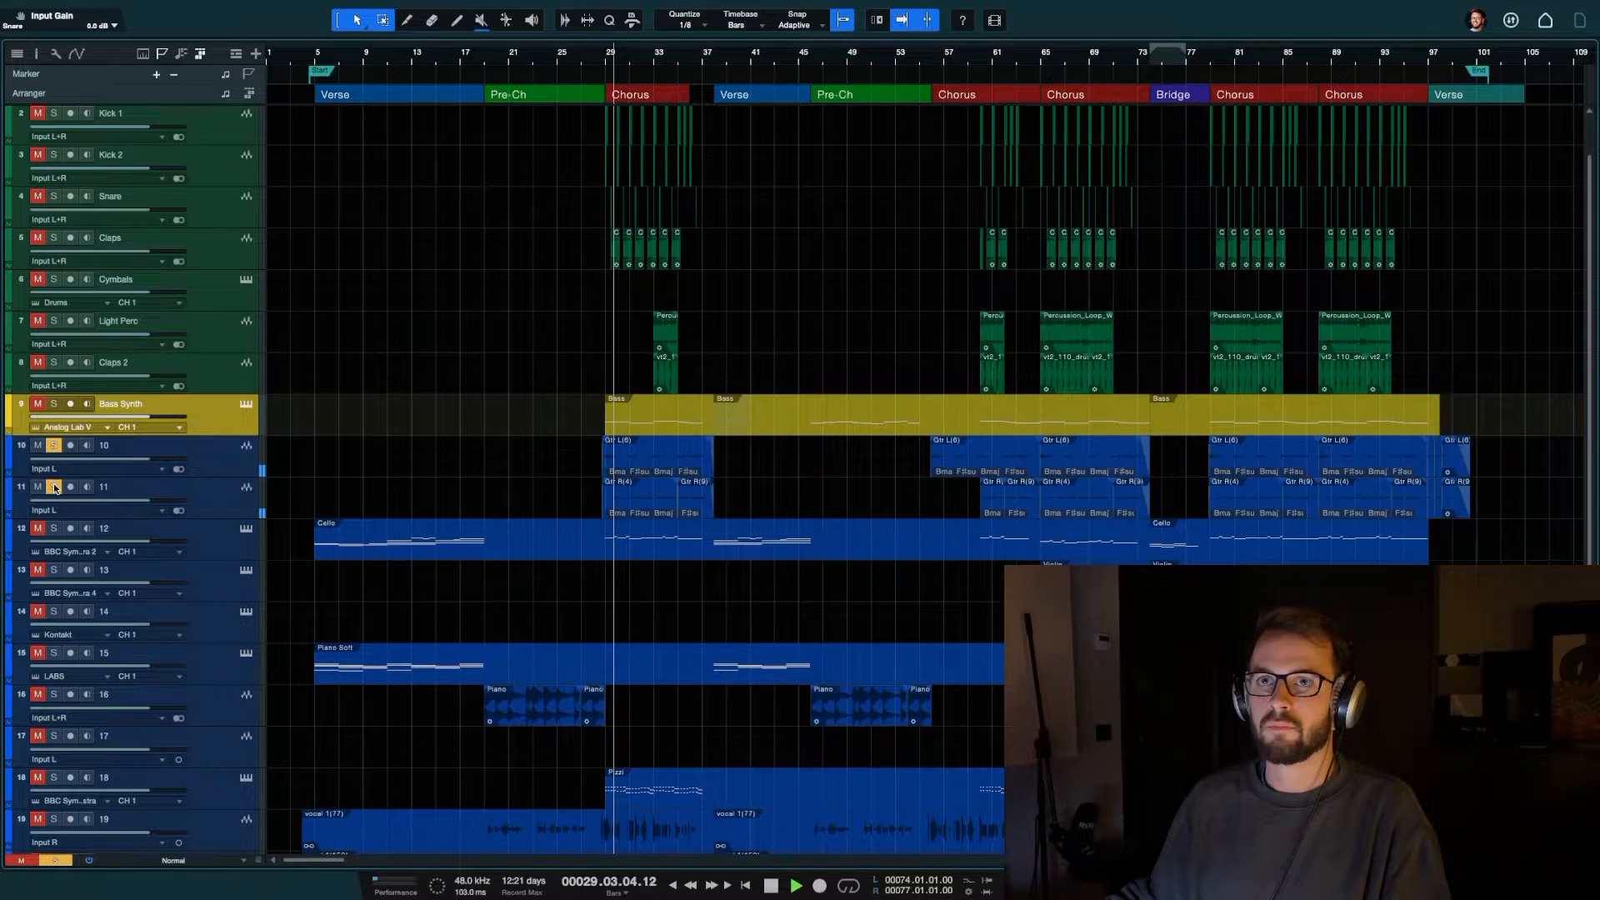
pyautogui.press('space')
# Rename track 10 as Gtr L and track 11 as Gtr R
pyautogui.click(137, 465)
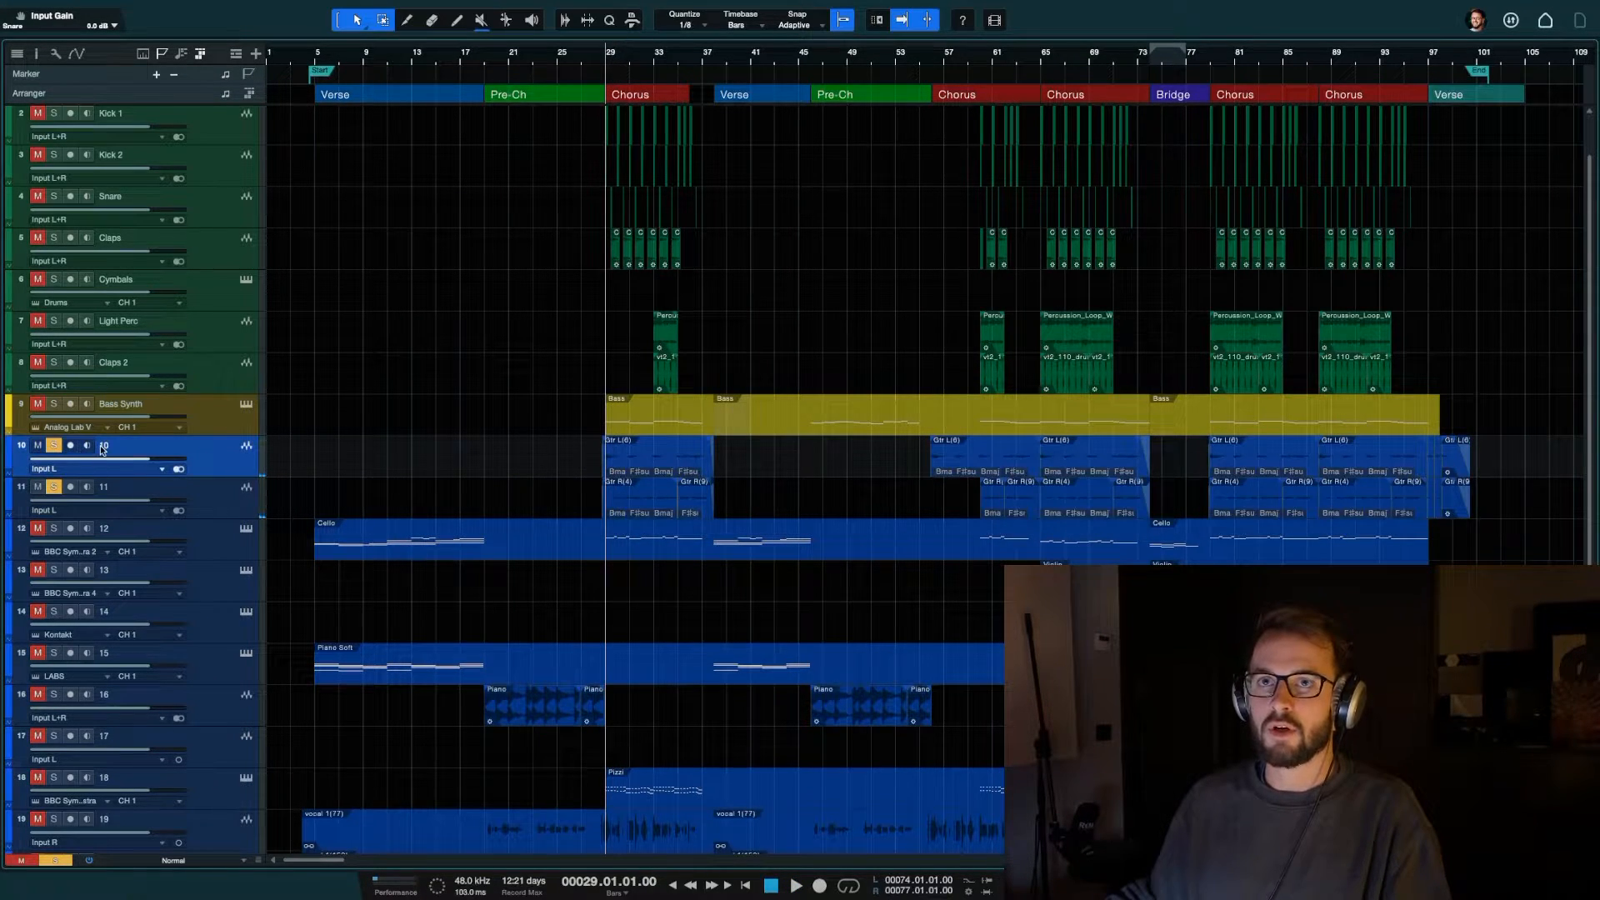
pyautogui.doubleClick(102, 448)
pyautogui.write('Gtr L')
pyautogui.press('Tab')
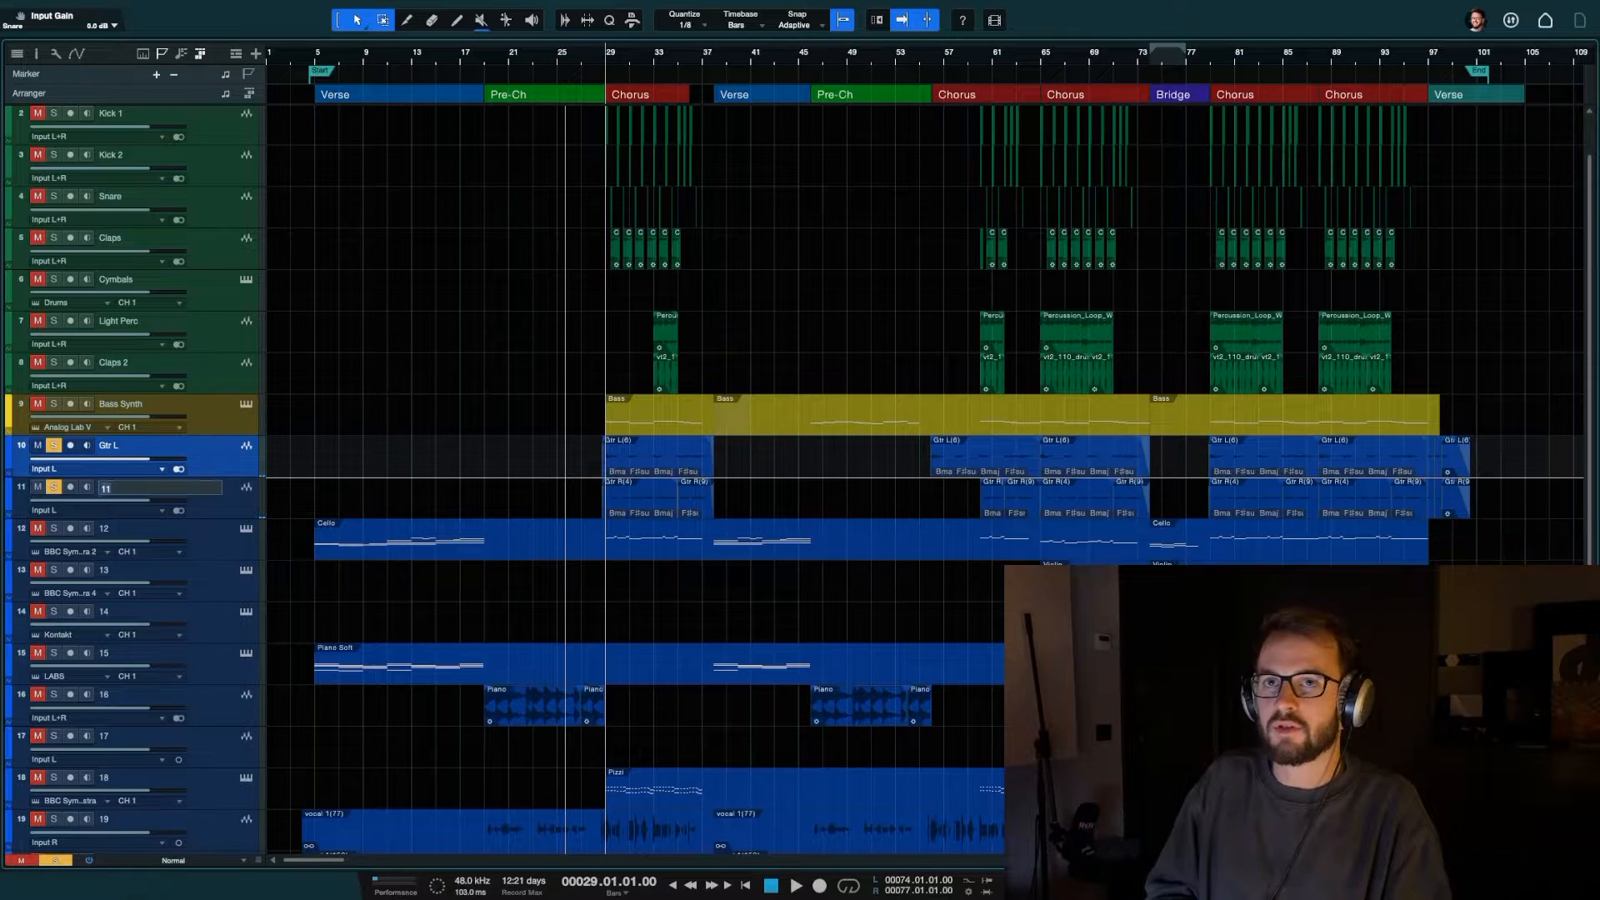
pyautogui.press('Return')
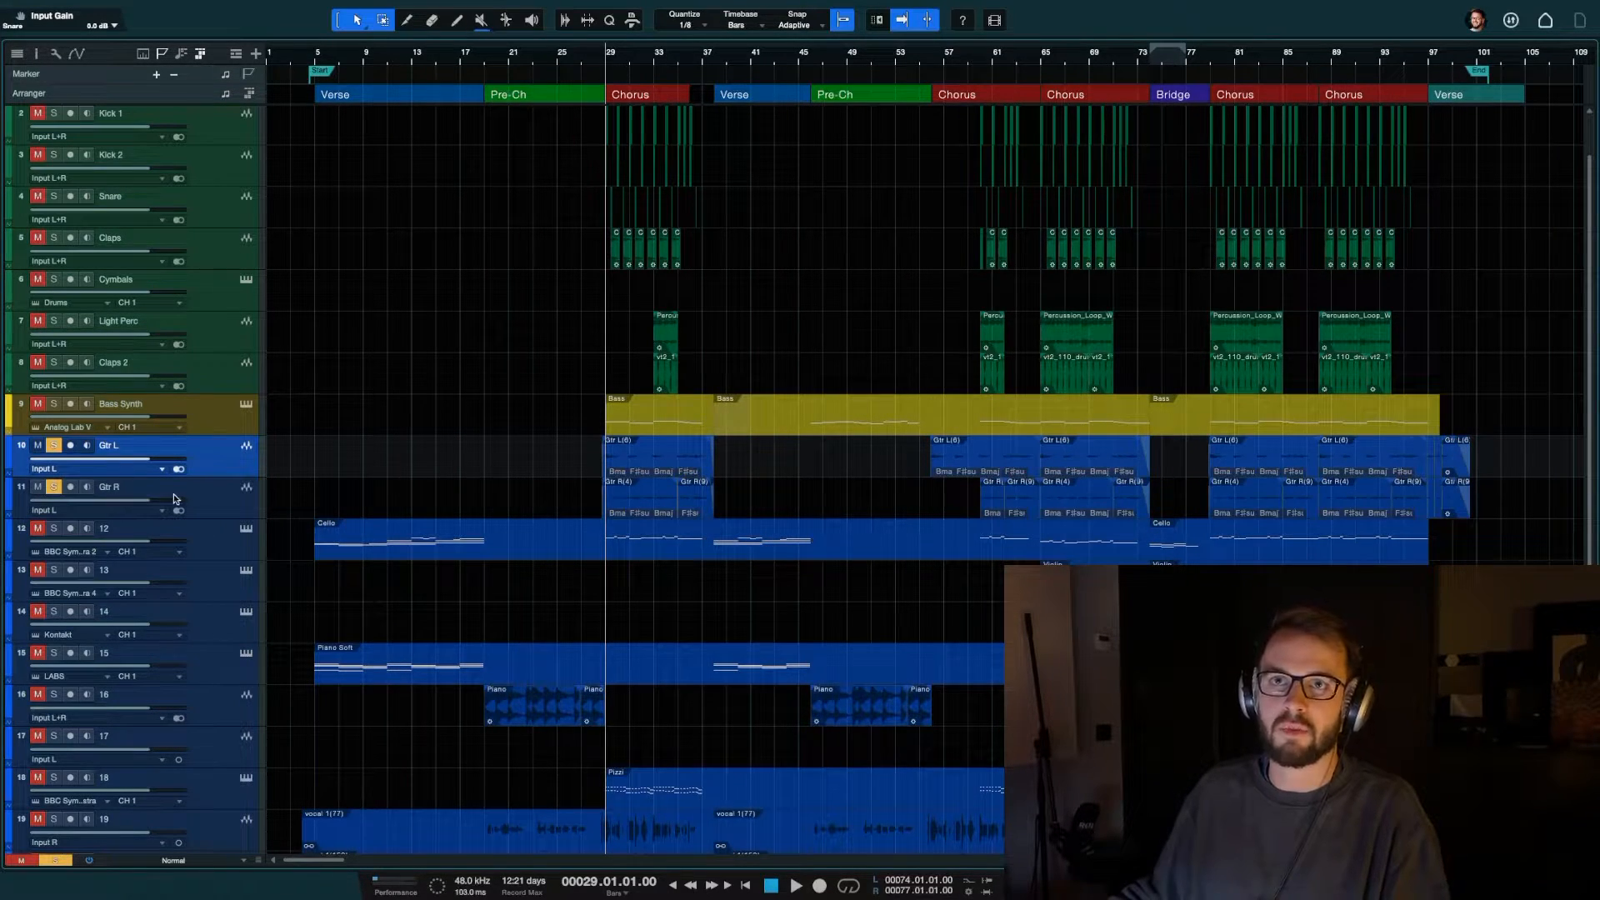
# Unsolo the two guitar tracks, then solo track 12 and play it from bar 29
pyautogui.click(212, 505)
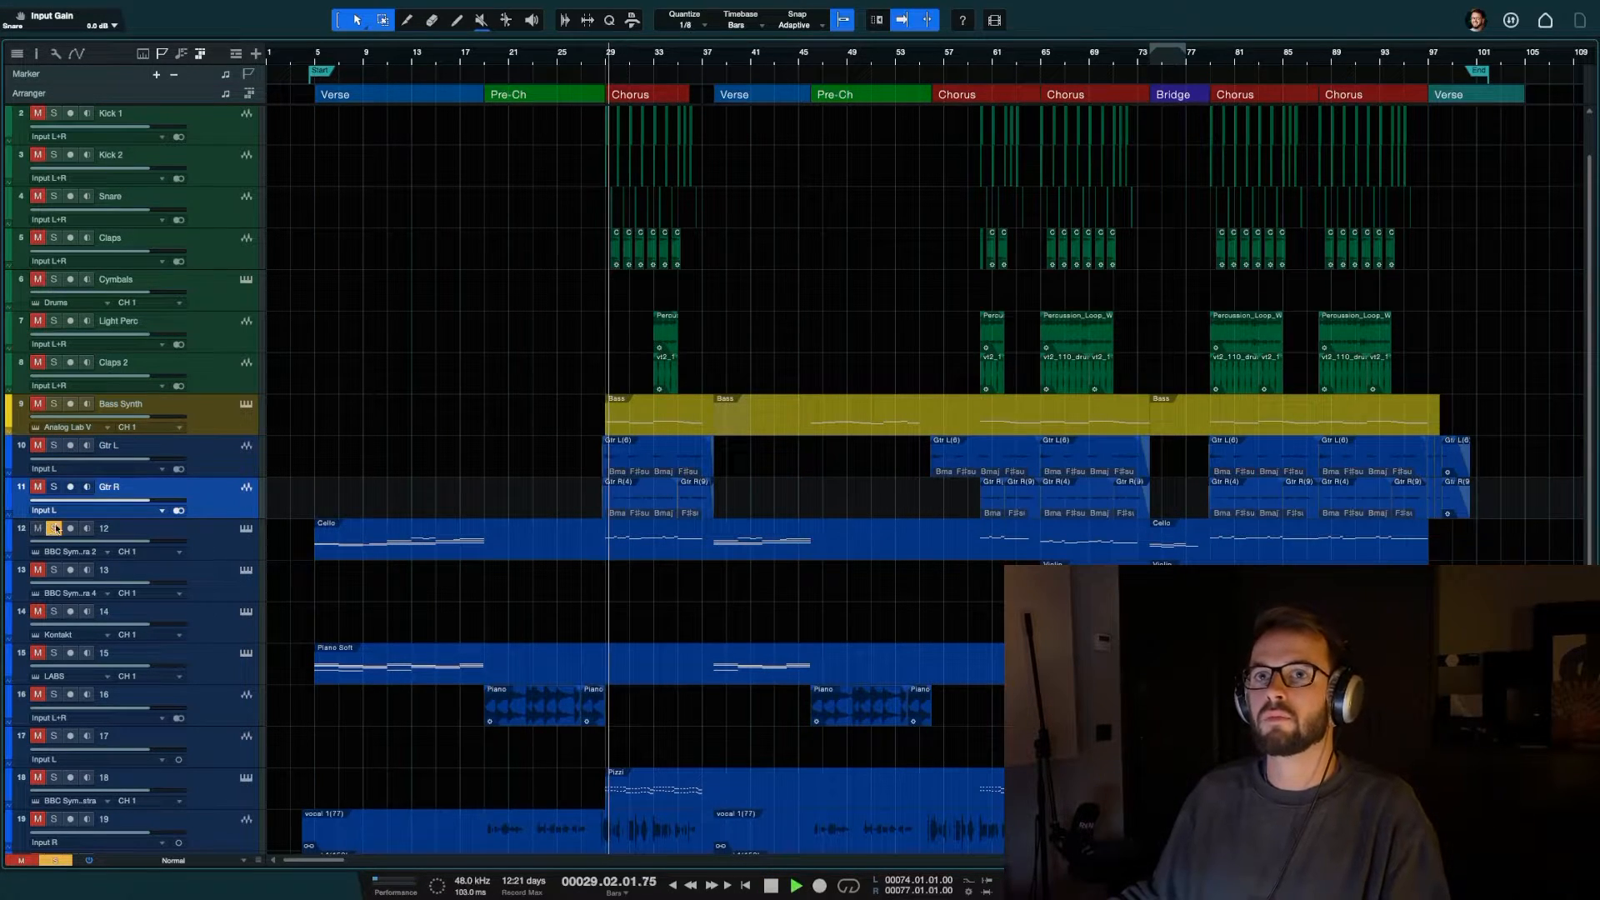
pyautogui.click(116, 532)
pyautogui.press('F3')
pyautogui.press('F3')
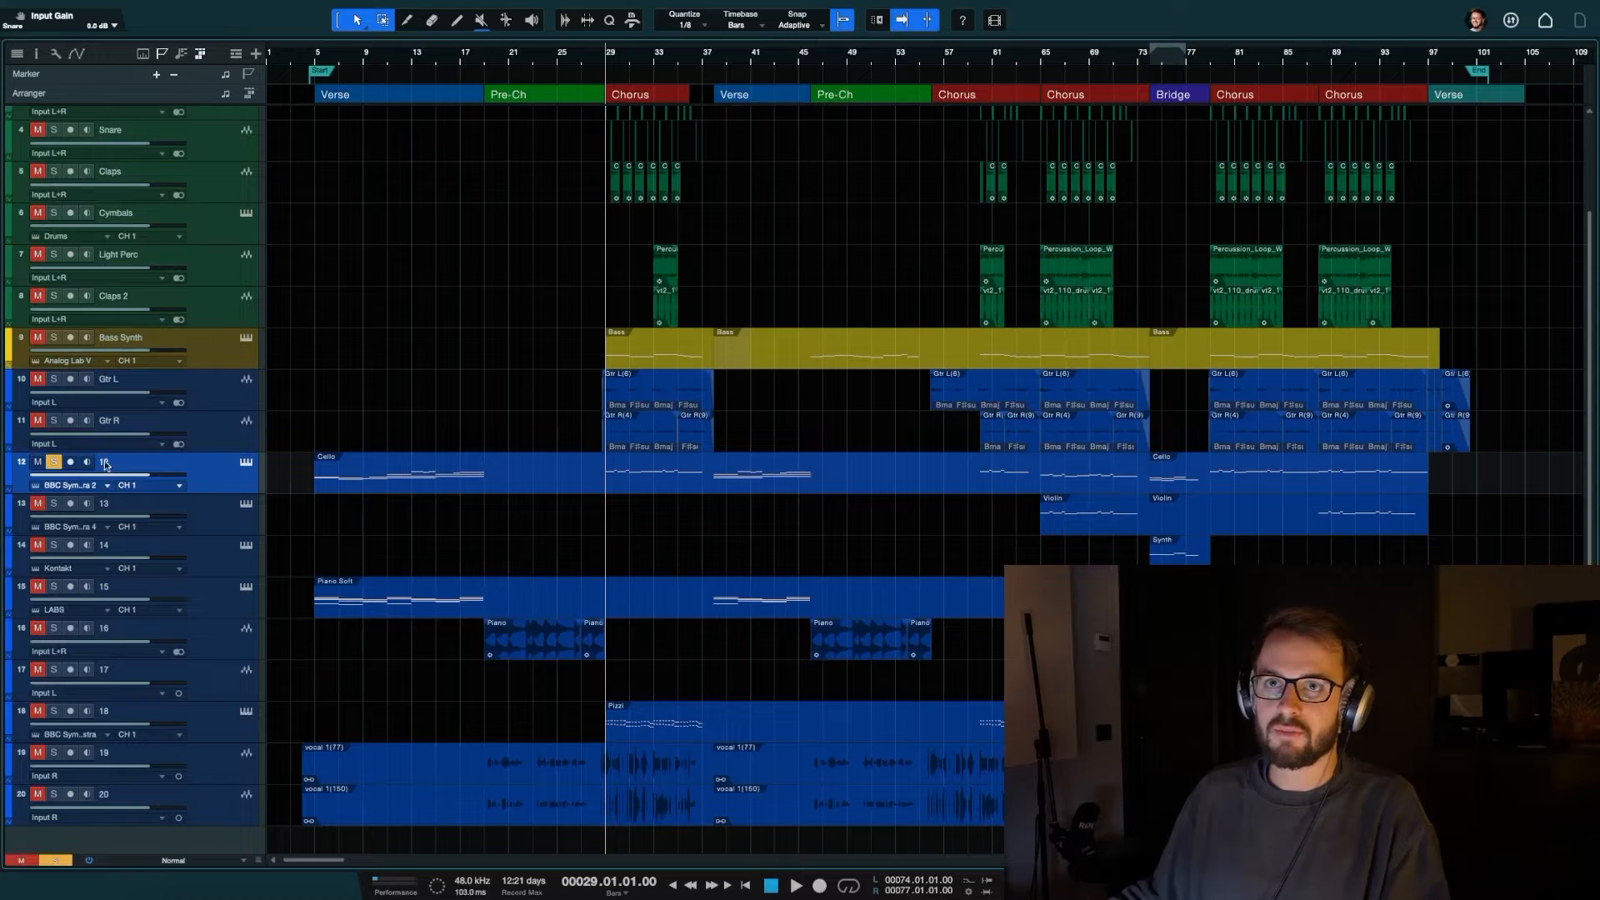
# Rename track 12 as Cello and colour it red
pyautogui.doubleClick(105, 464)
pyautogui.write('Strin')
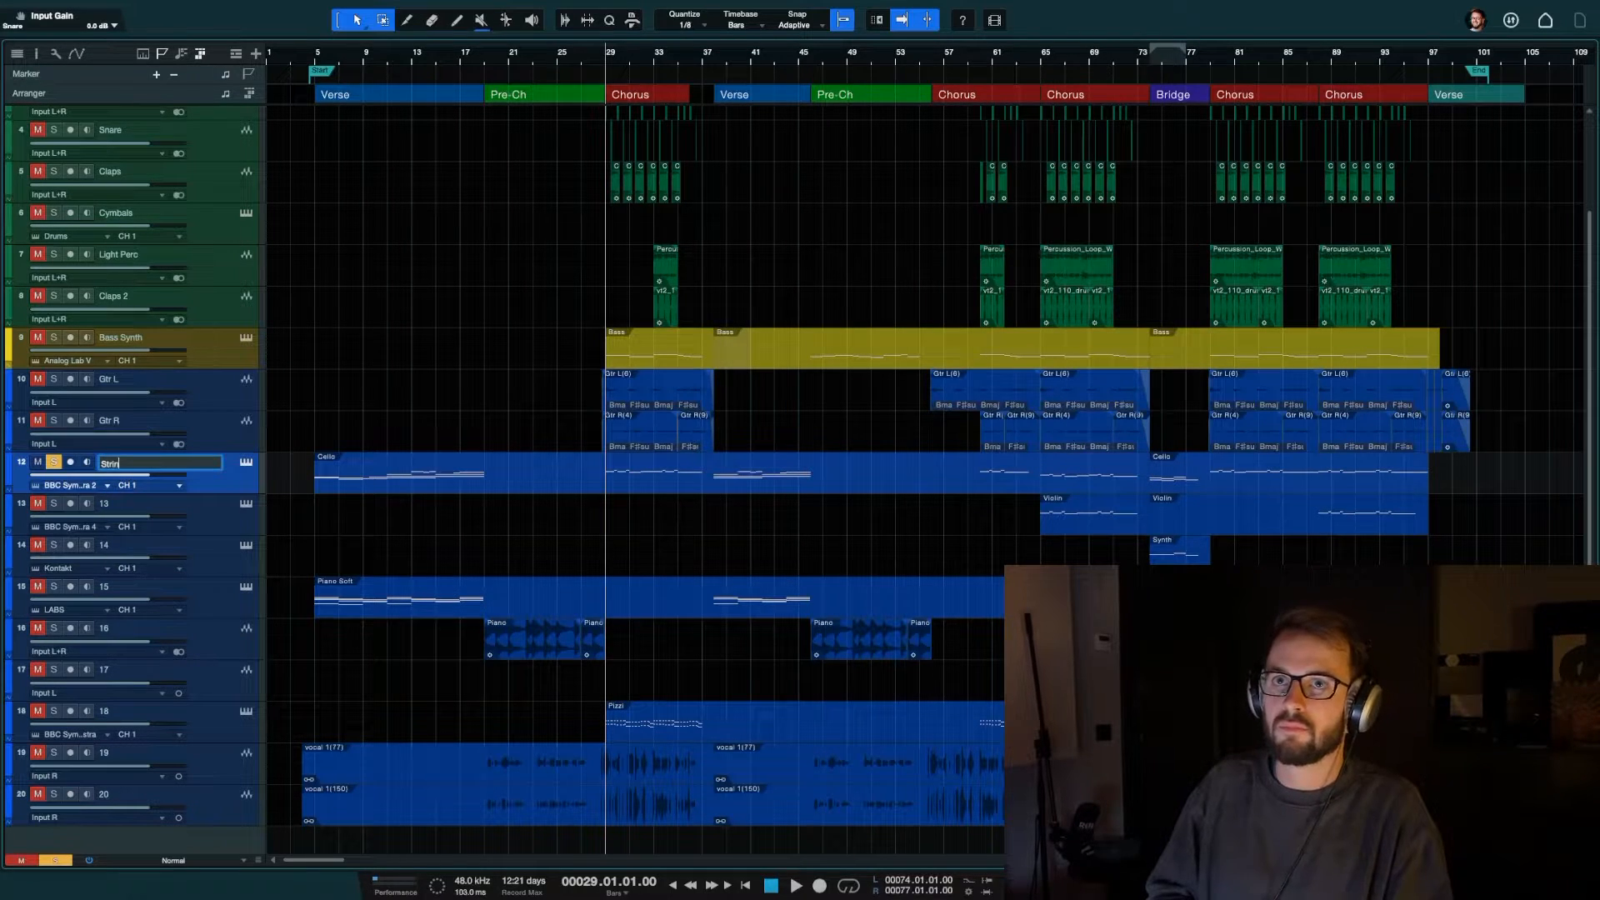
pyautogui.write('Cello')
pyautogui.press('Return')
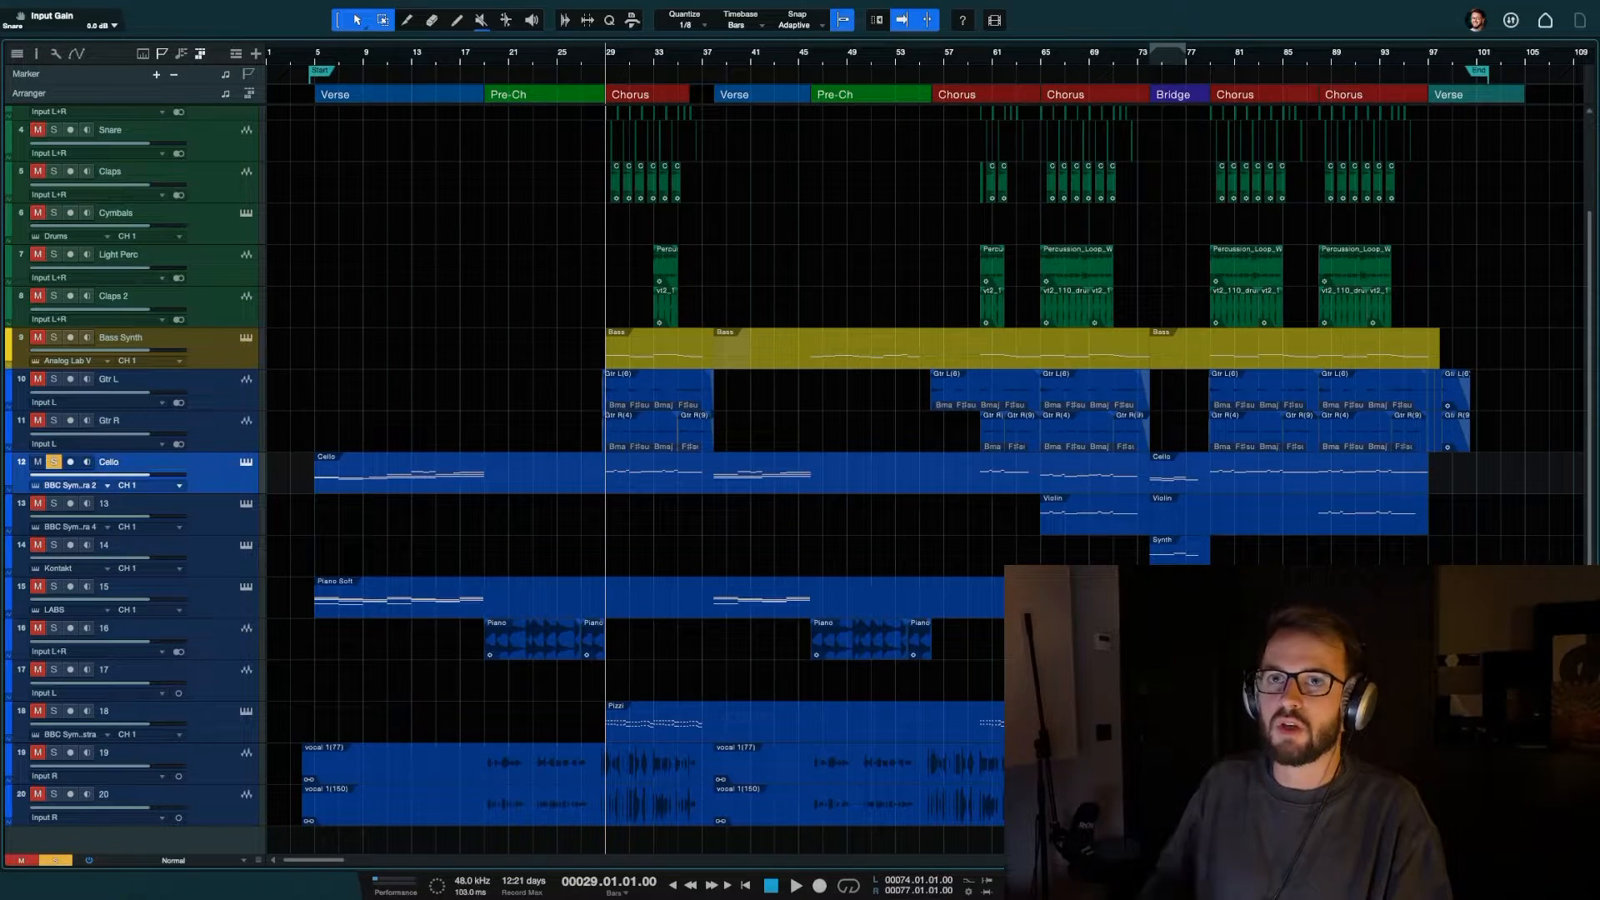
pyautogui.click(10, 468)
pyautogui.click(217, 553)
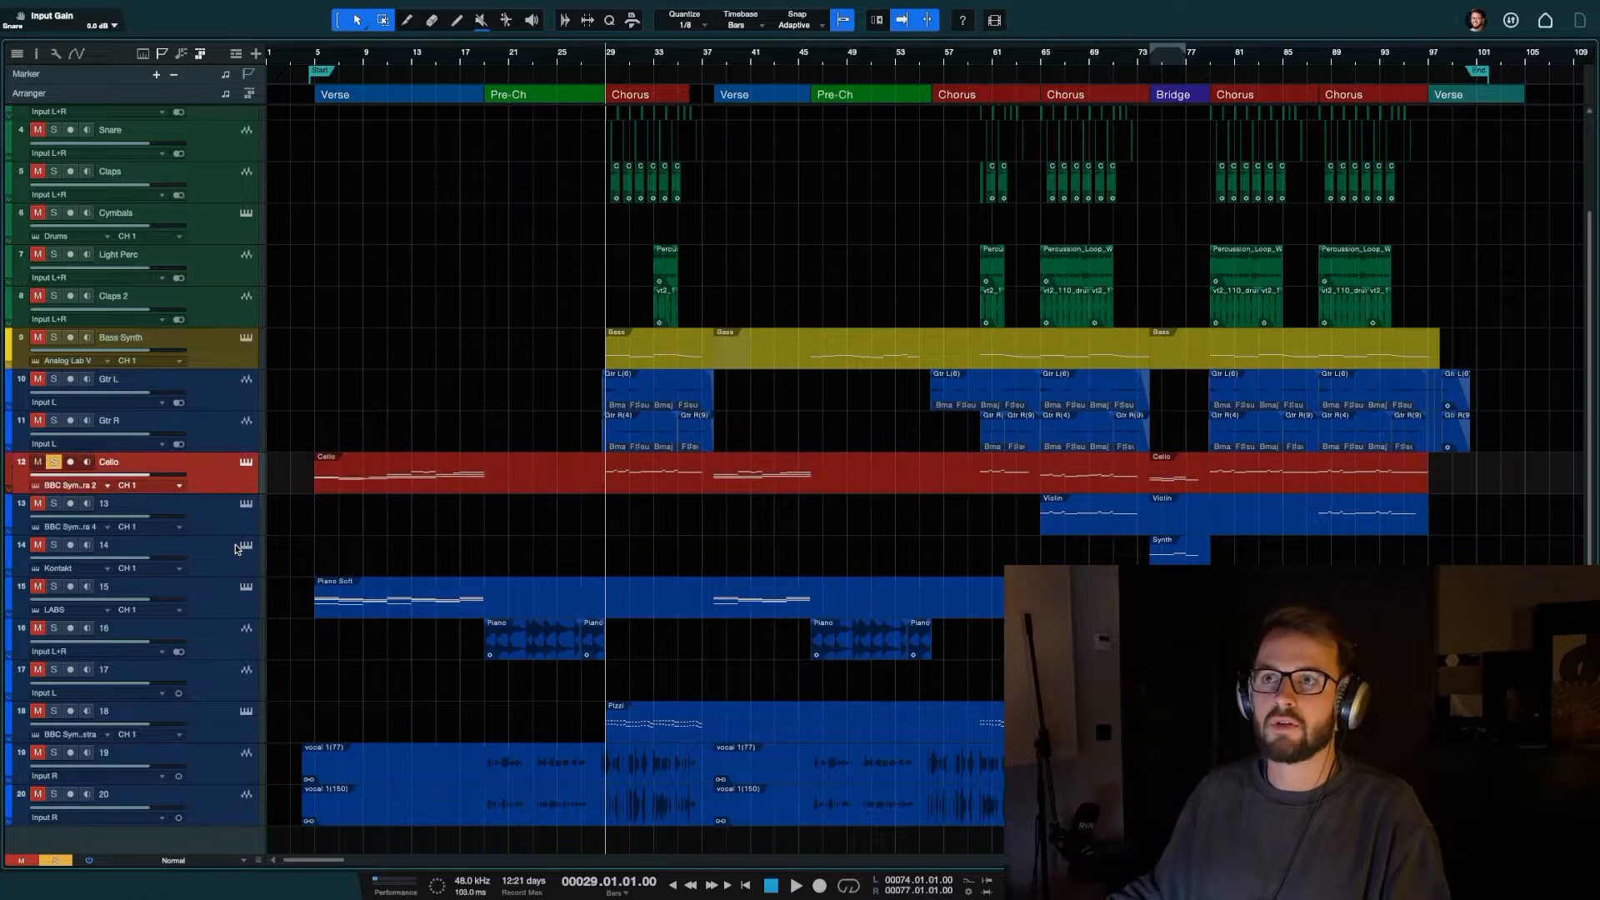
# Play Cello and track 13 from the chorus at bar 65, soloed individually and together, to compare their sounds
pyautogui.scroll(-3, 502, 286)
pyautogui.click(656, 46)
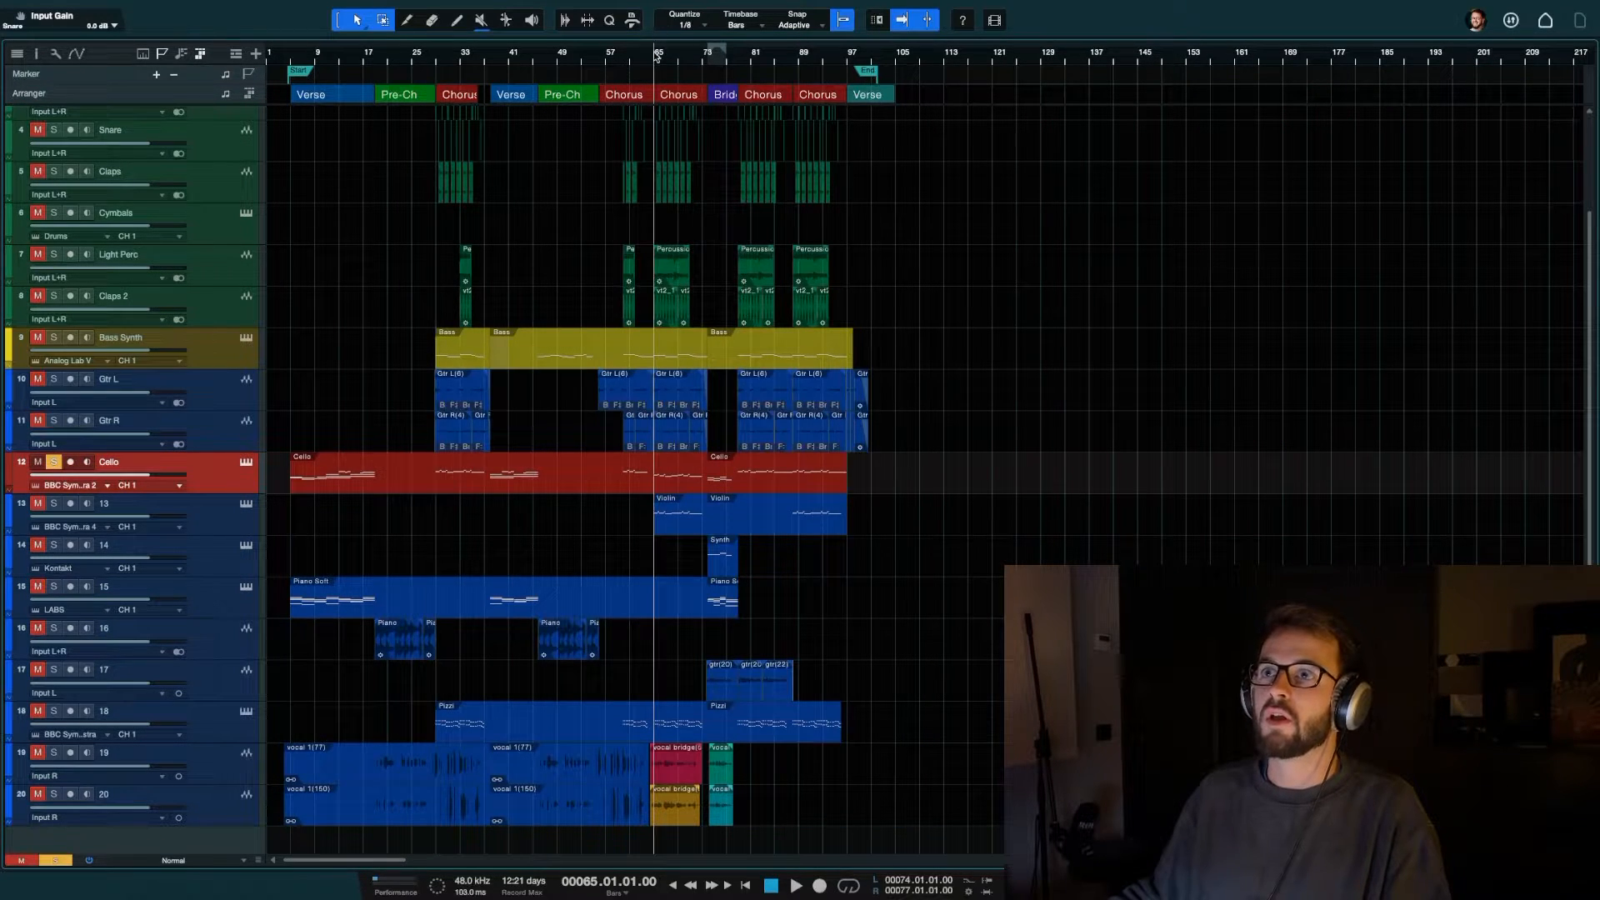
pyautogui.press('space')
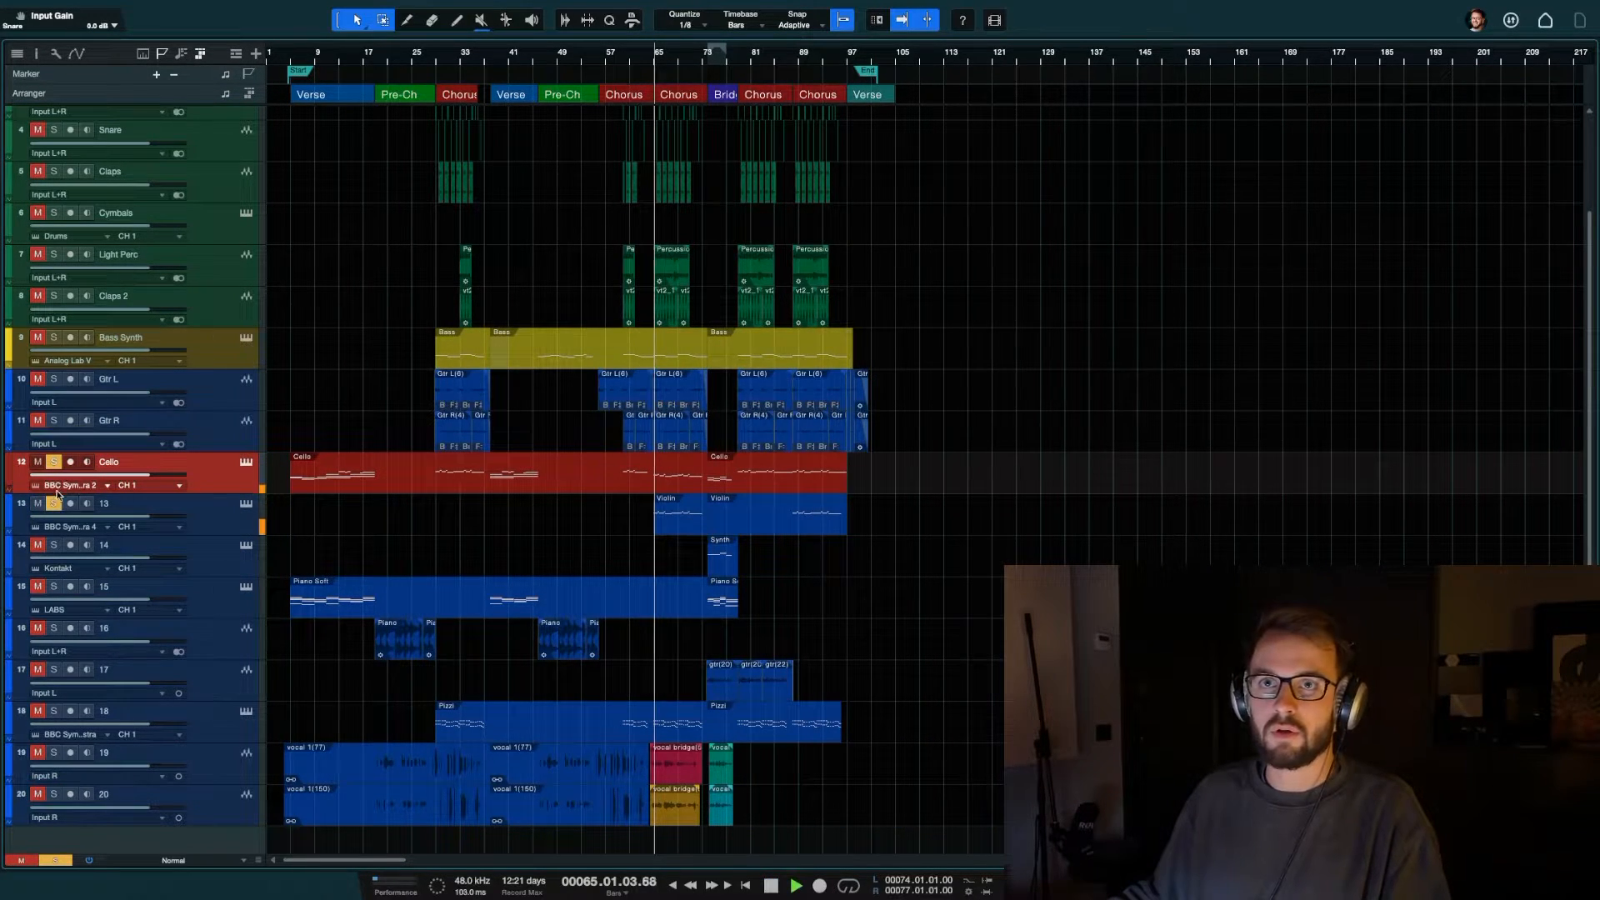
pyautogui.click(52, 464)
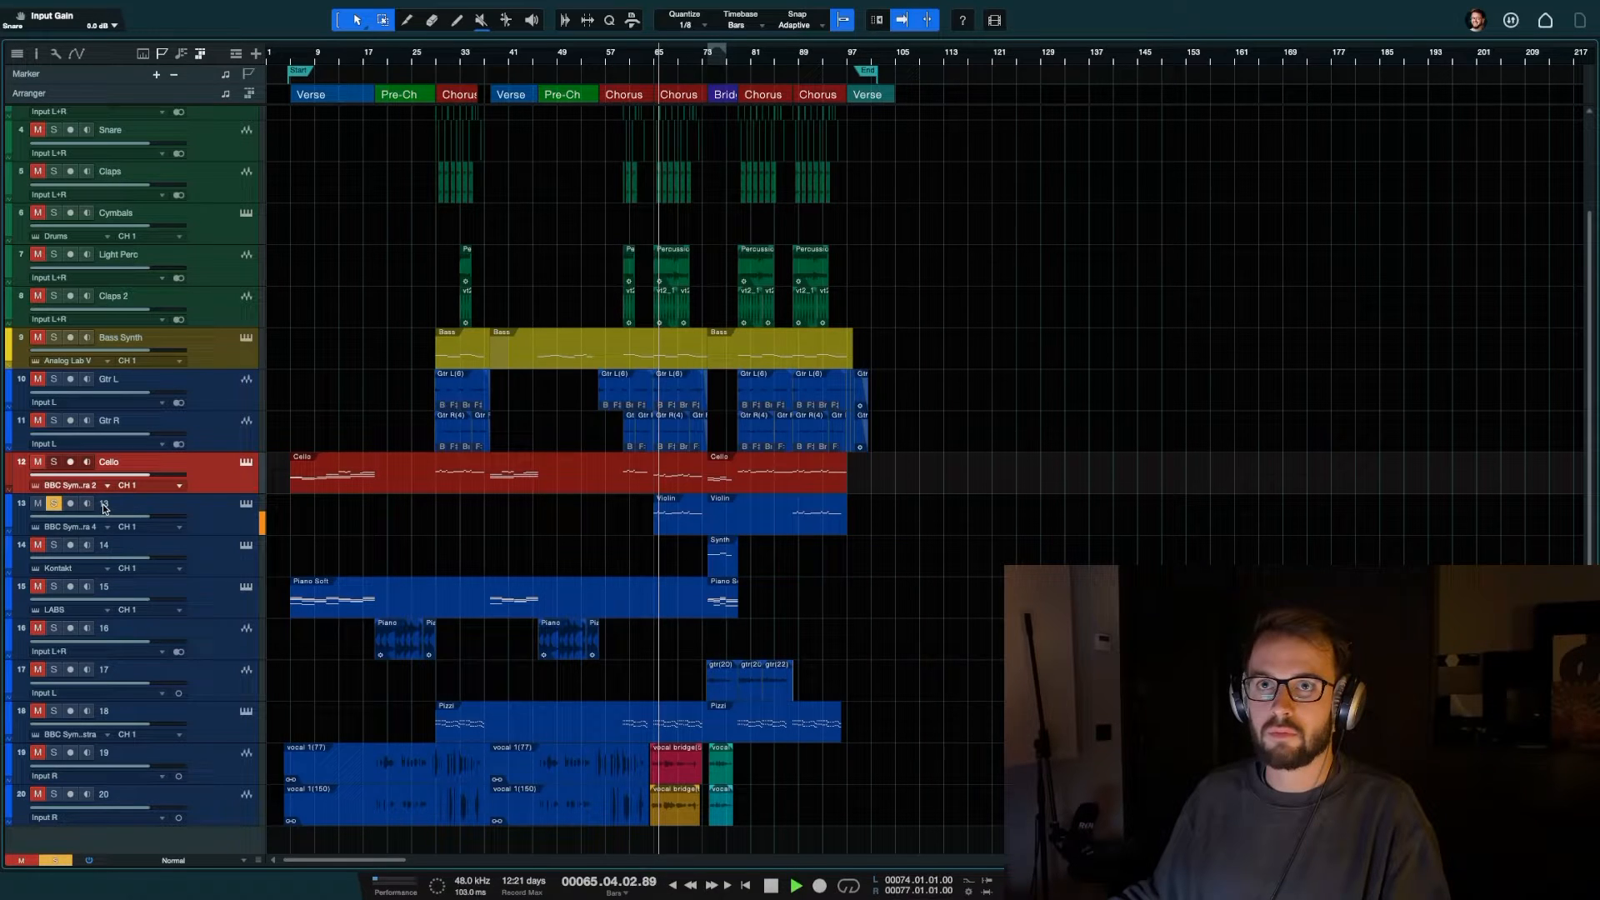
pyautogui.press('space')
pyautogui.click(54, 461)
pyautogui.click(53, 504)
pyautogui.press('space')
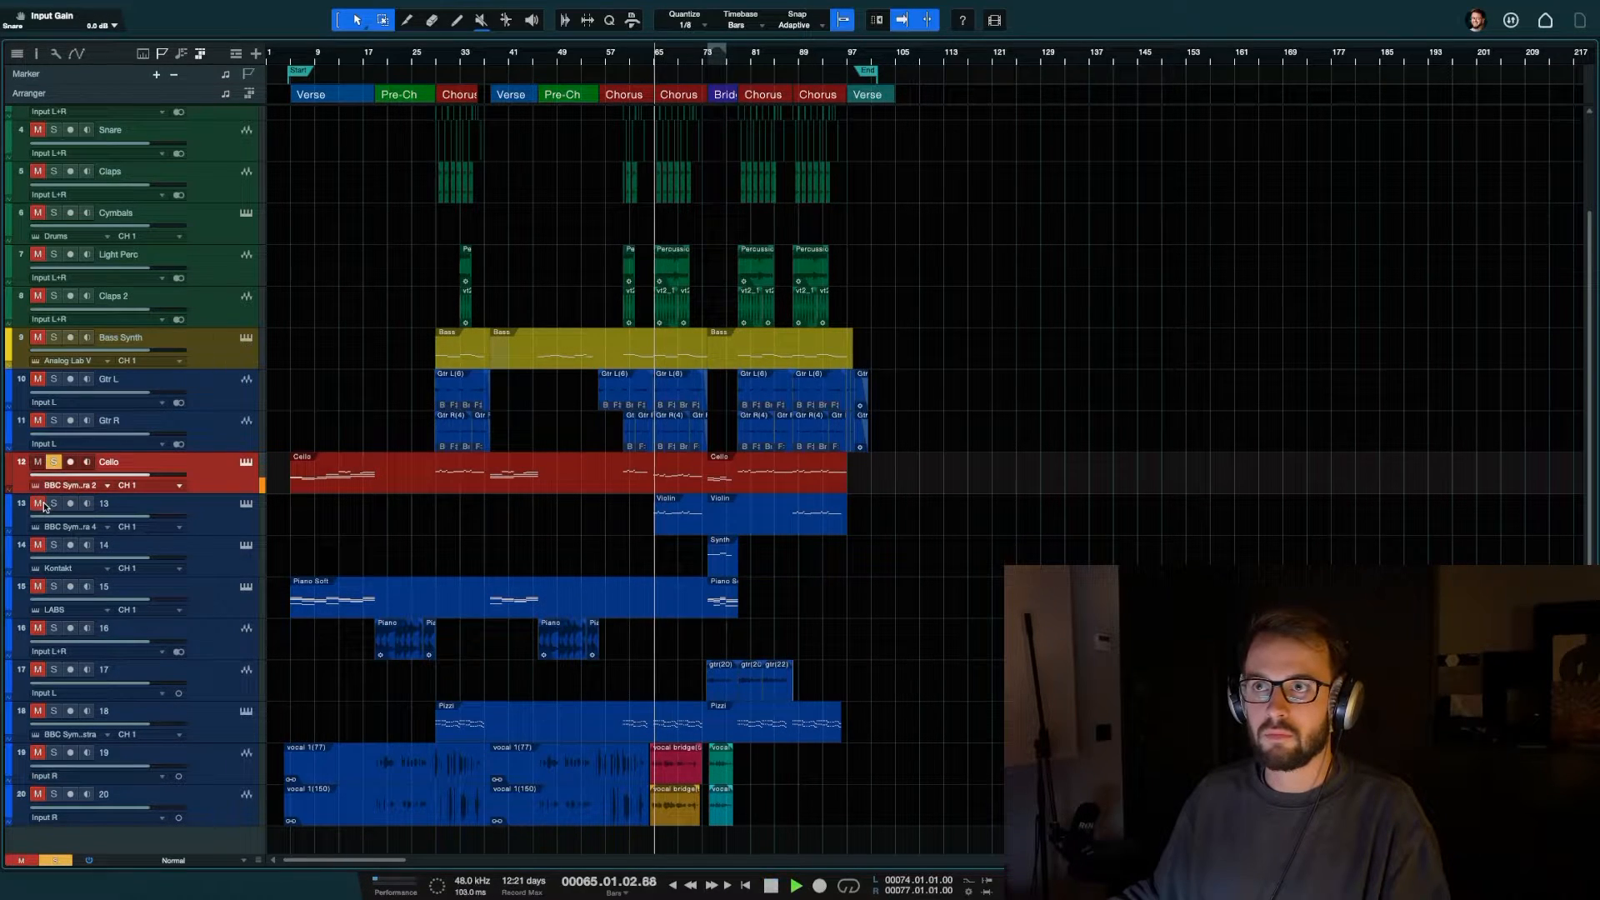
pyautogui.press('space')
pyautogui.click(53, 503)
pyautogui.press('space')
pyautogui.press('space')
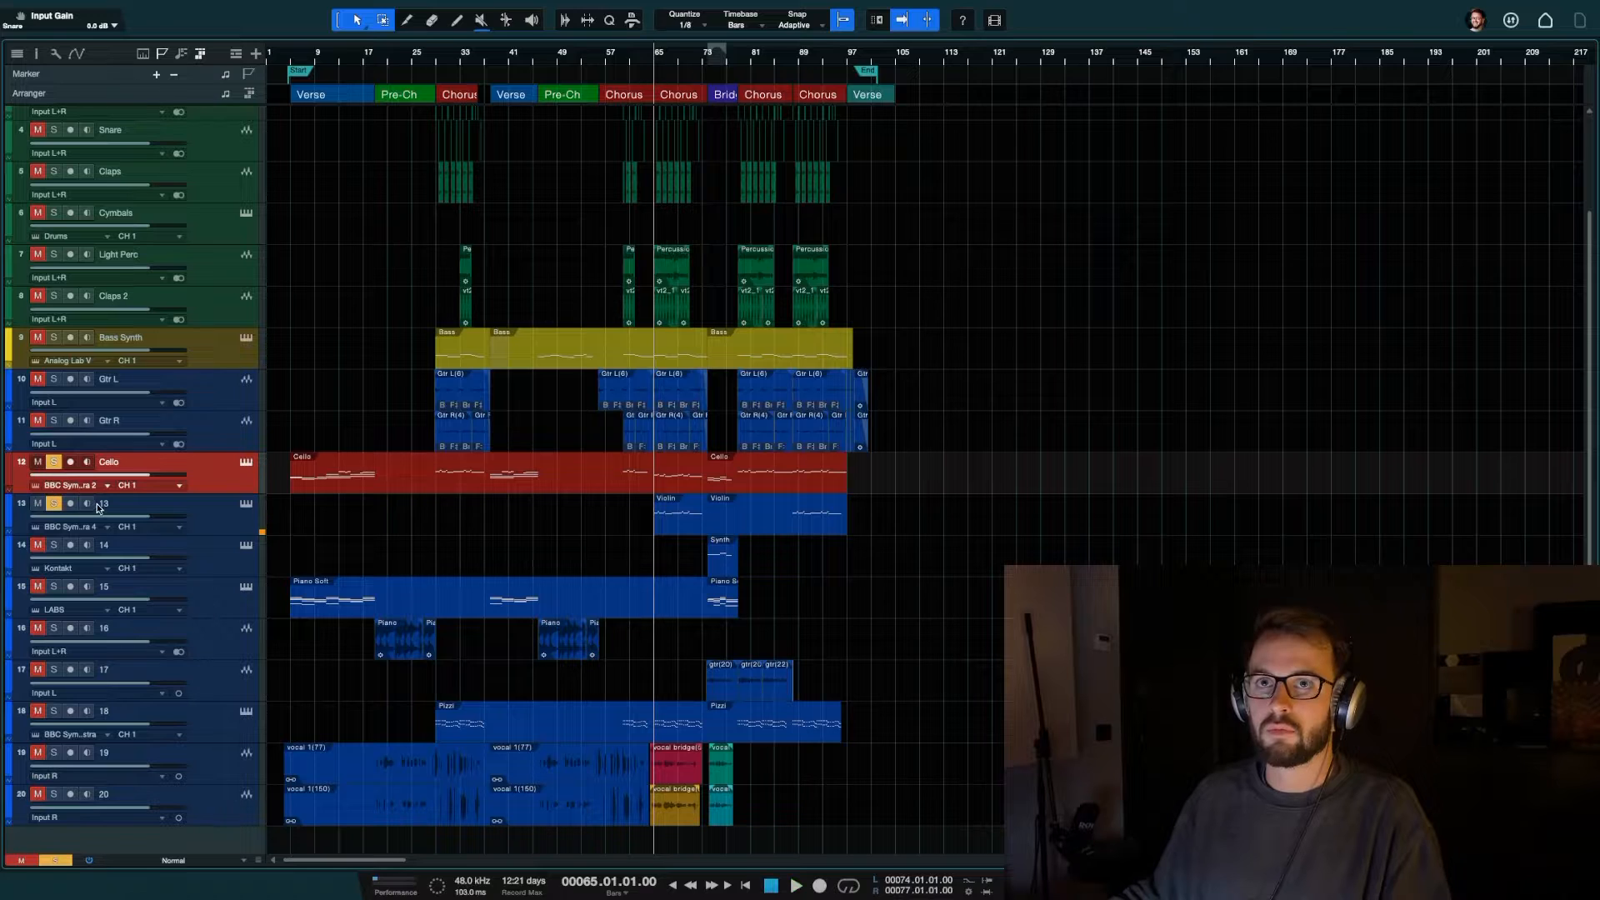
# Rename track 13 as Cello 2
pyautogui.doubleClick(108, 504)
pyautogui.write('c')
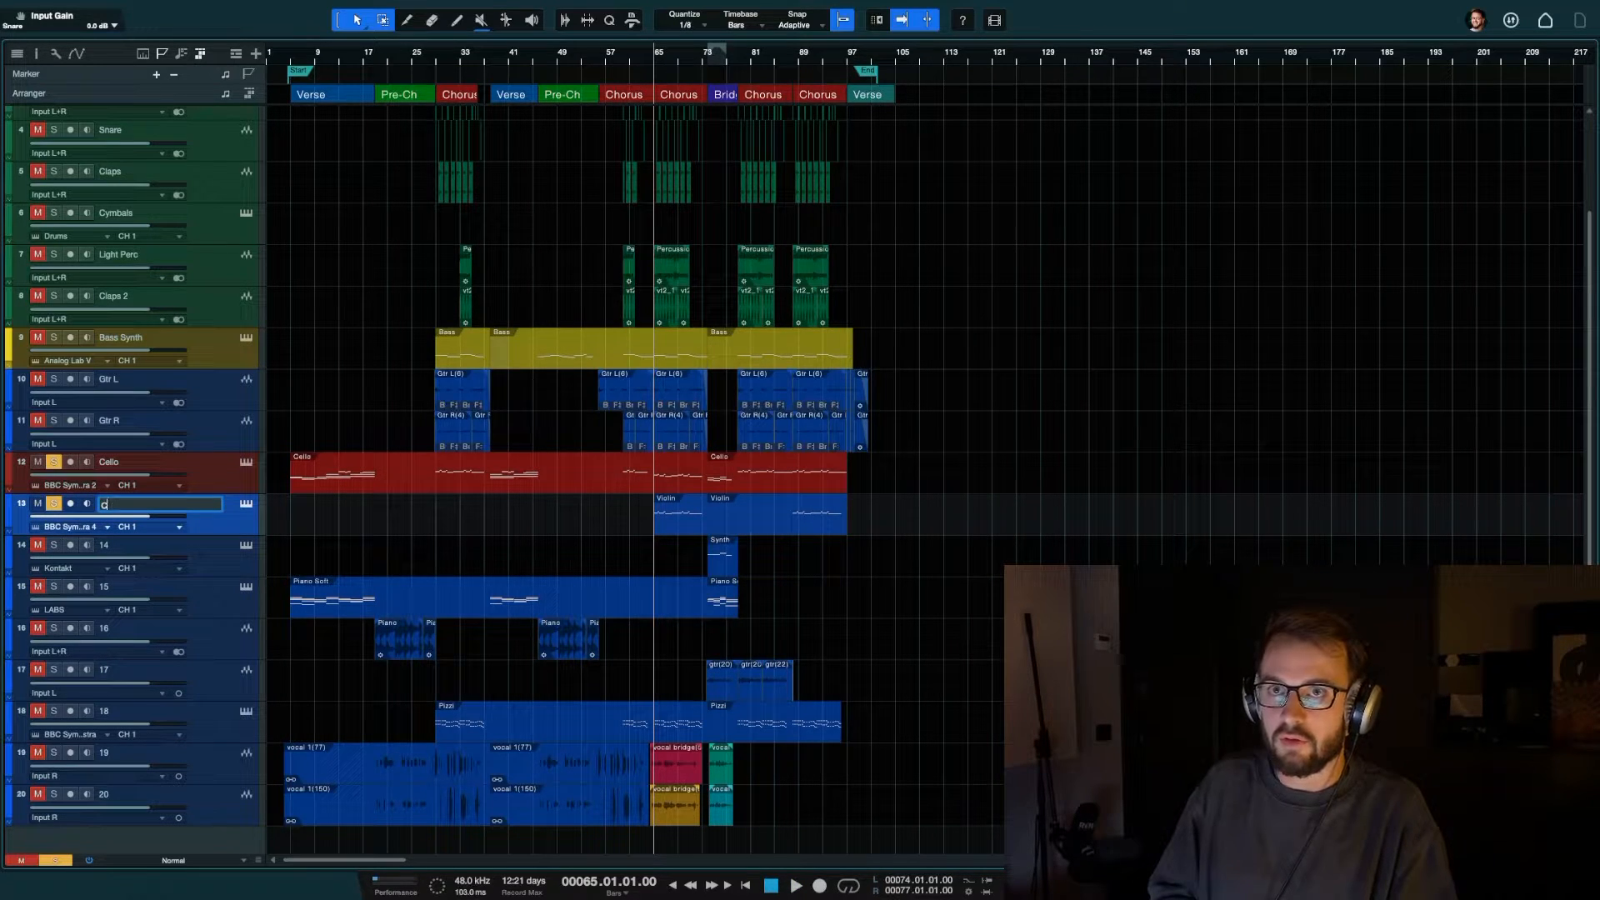
pyautogui.write('ello 2')
pyautogui.press('Return')
# Rename the unnumbered BBC Symphony Orchestra instrument in the console's instrument list as Cello
pyautogui.press('F3')
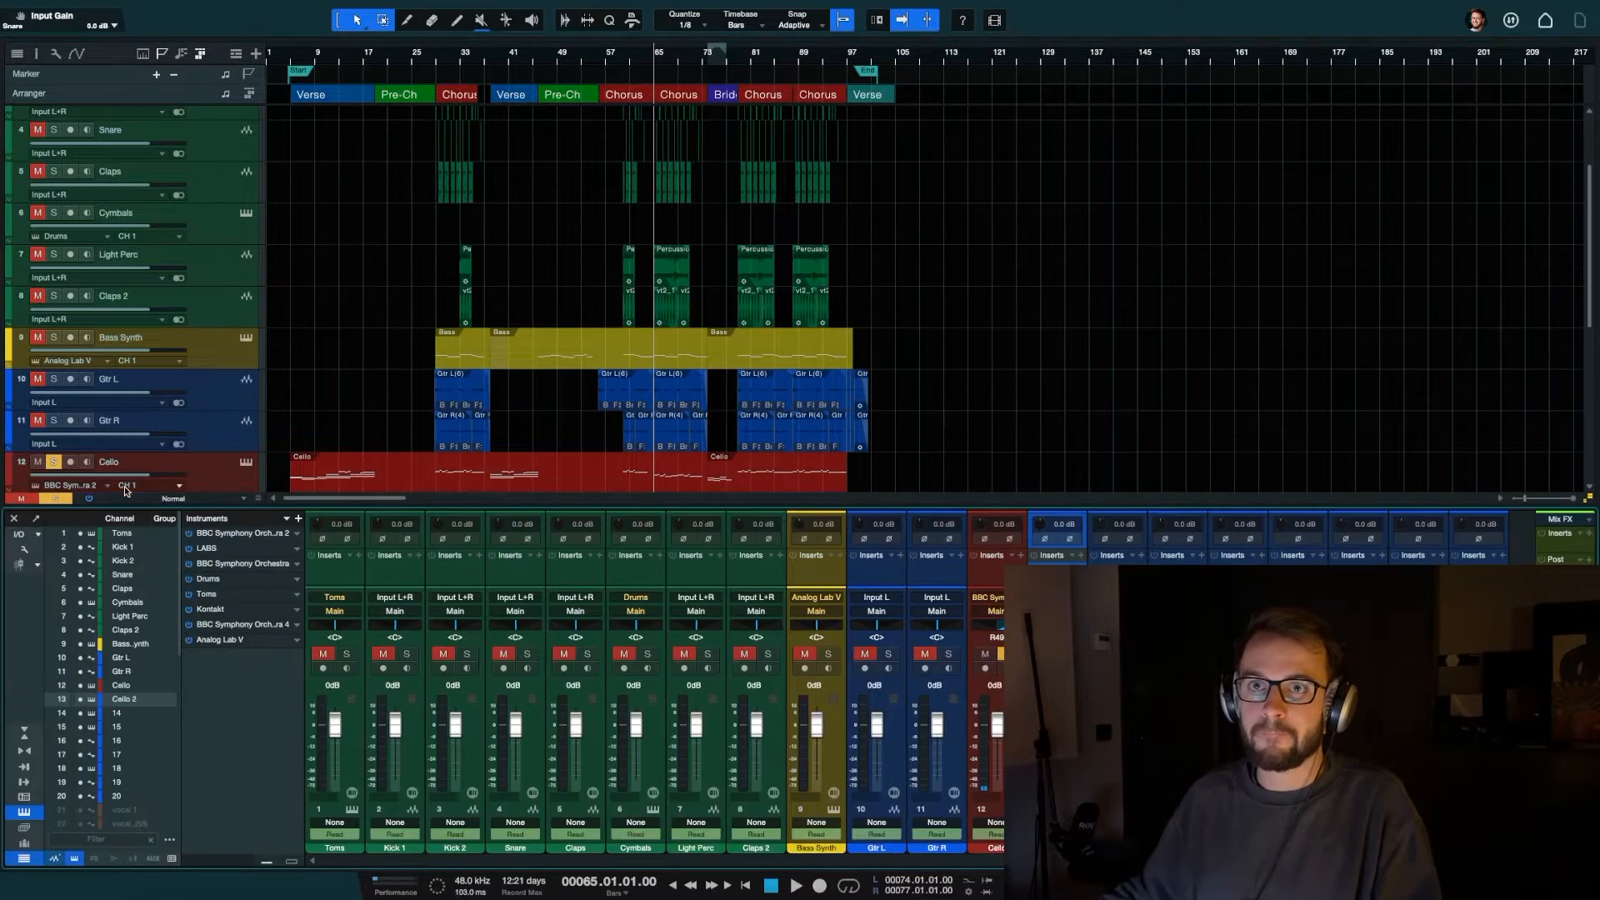
pyautogui.press('F3')
pyautogui.click(210, 481)
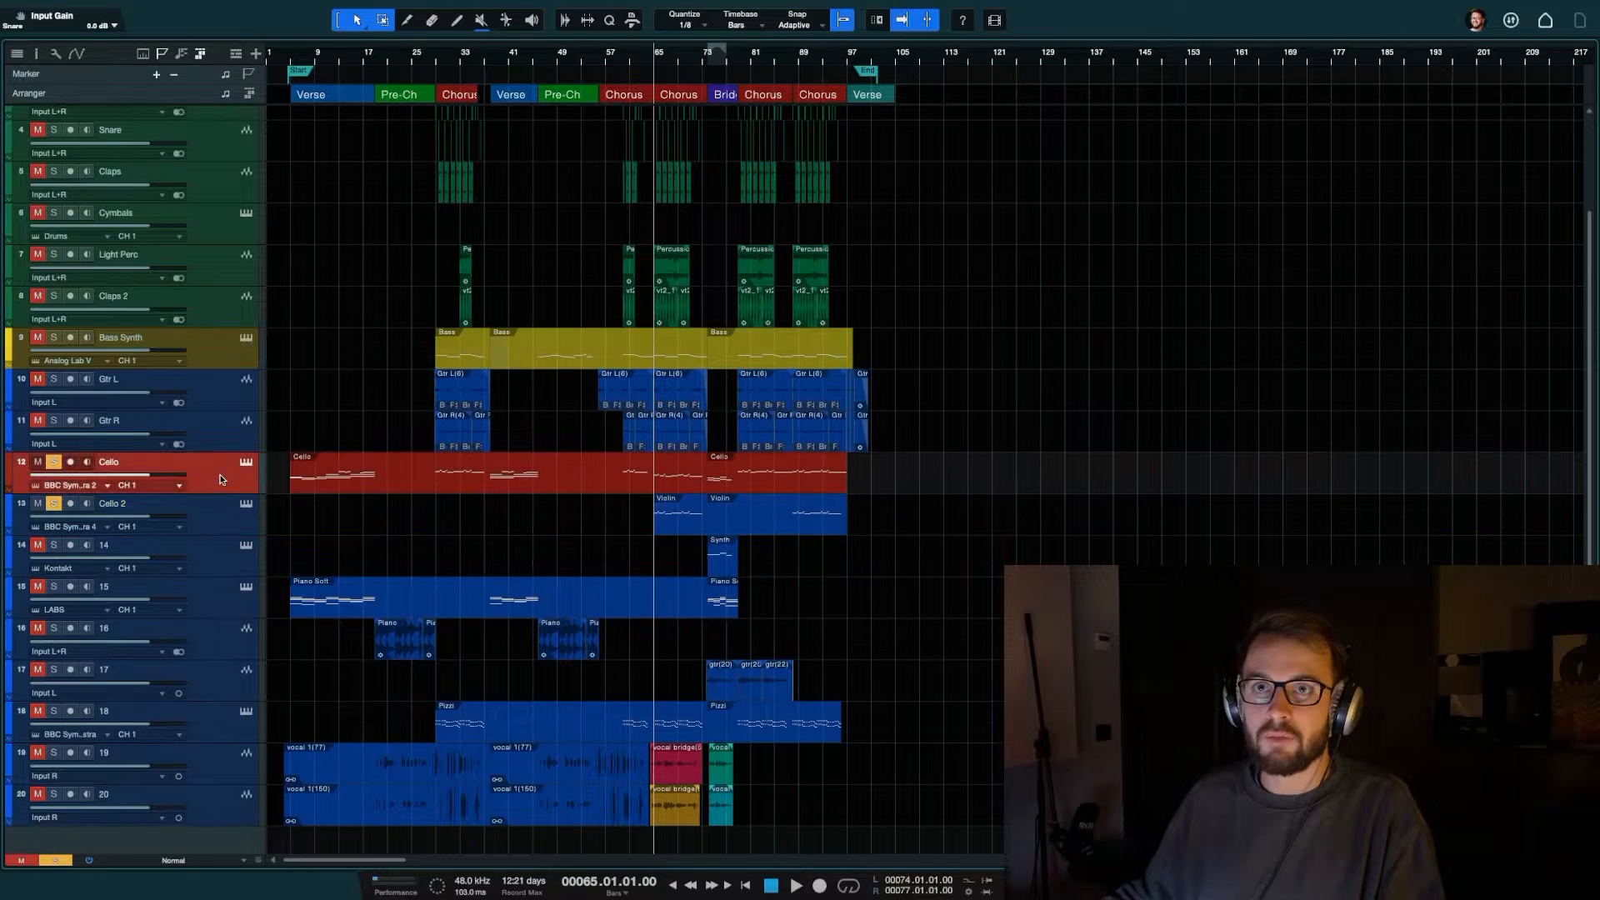
pyautogui.press('F3')
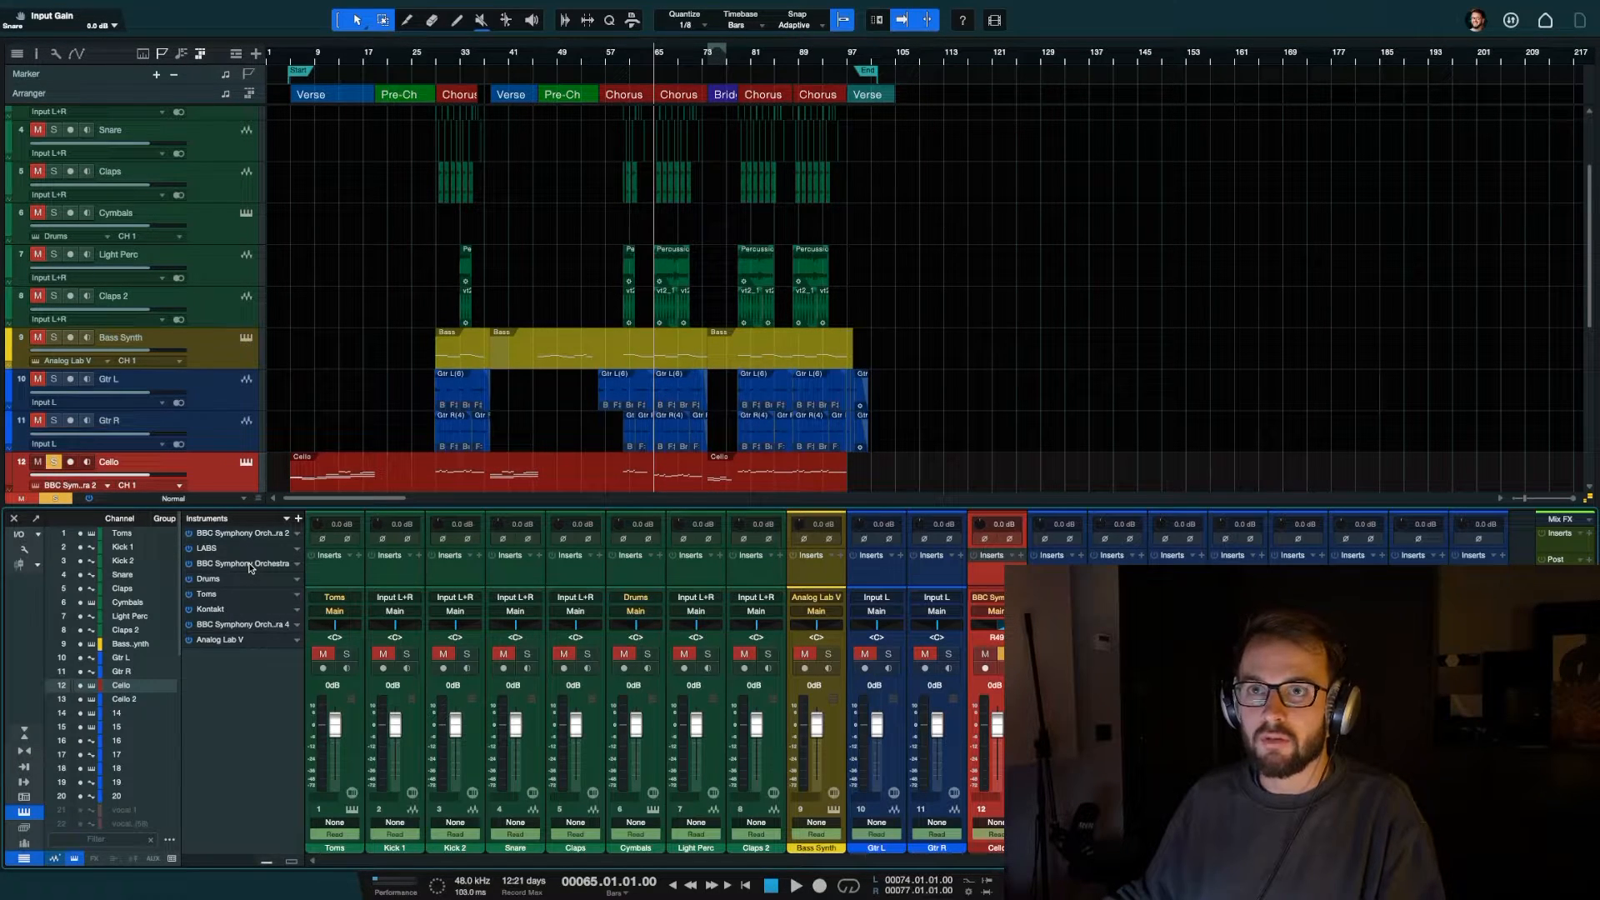
pyautogui.click(244, 564)
pyautogui.rightClick(248, 565)
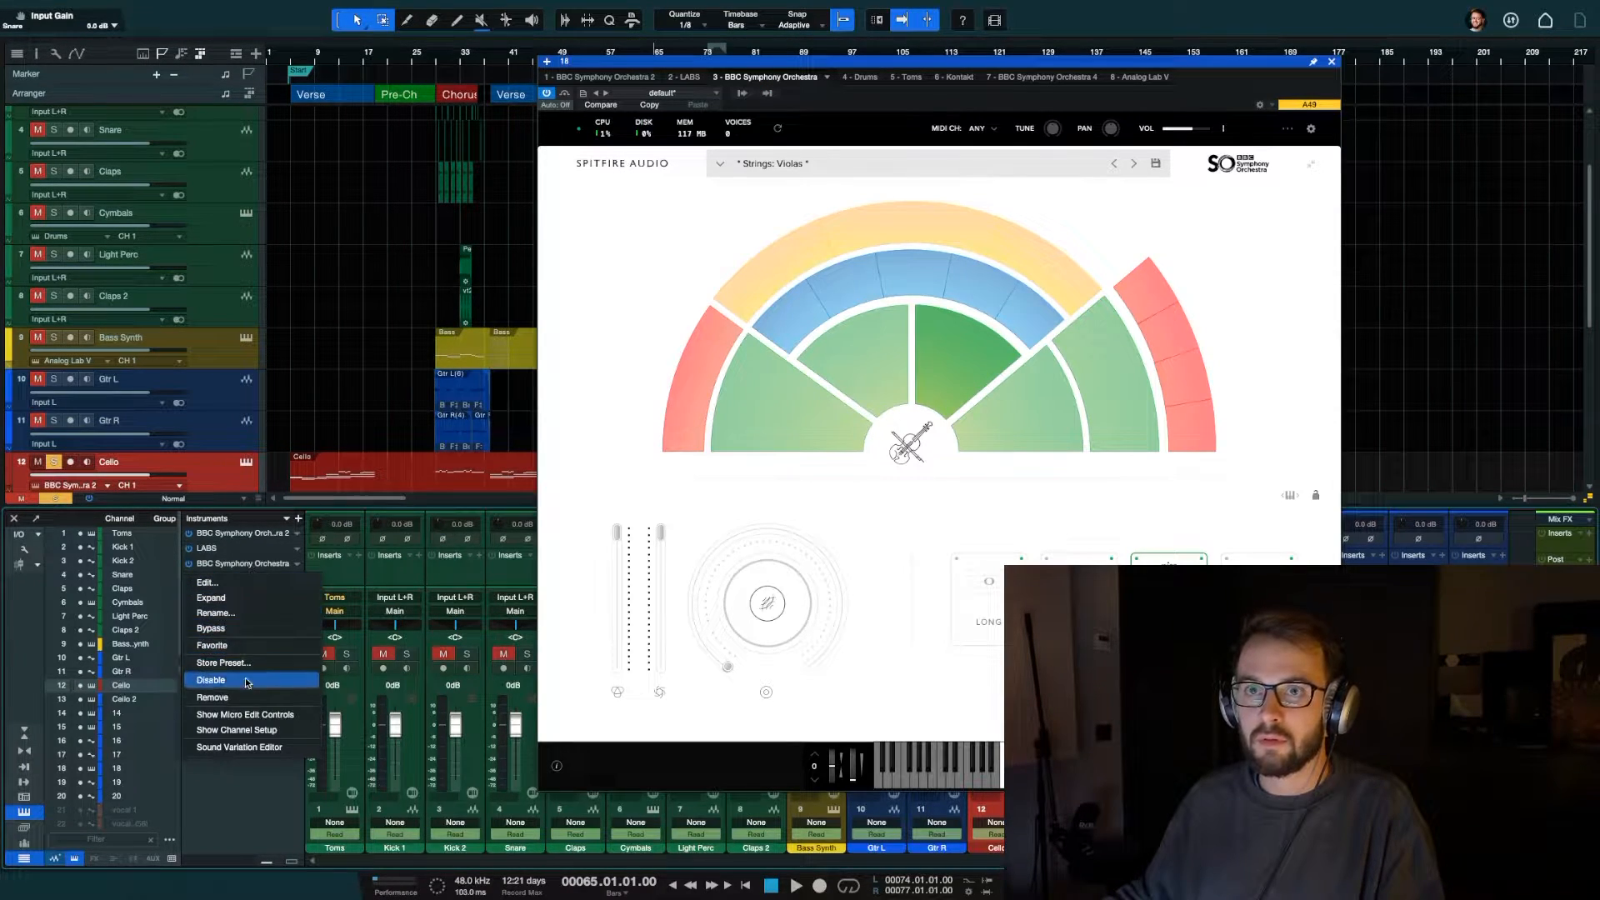
pyautogui.click(215, 612)
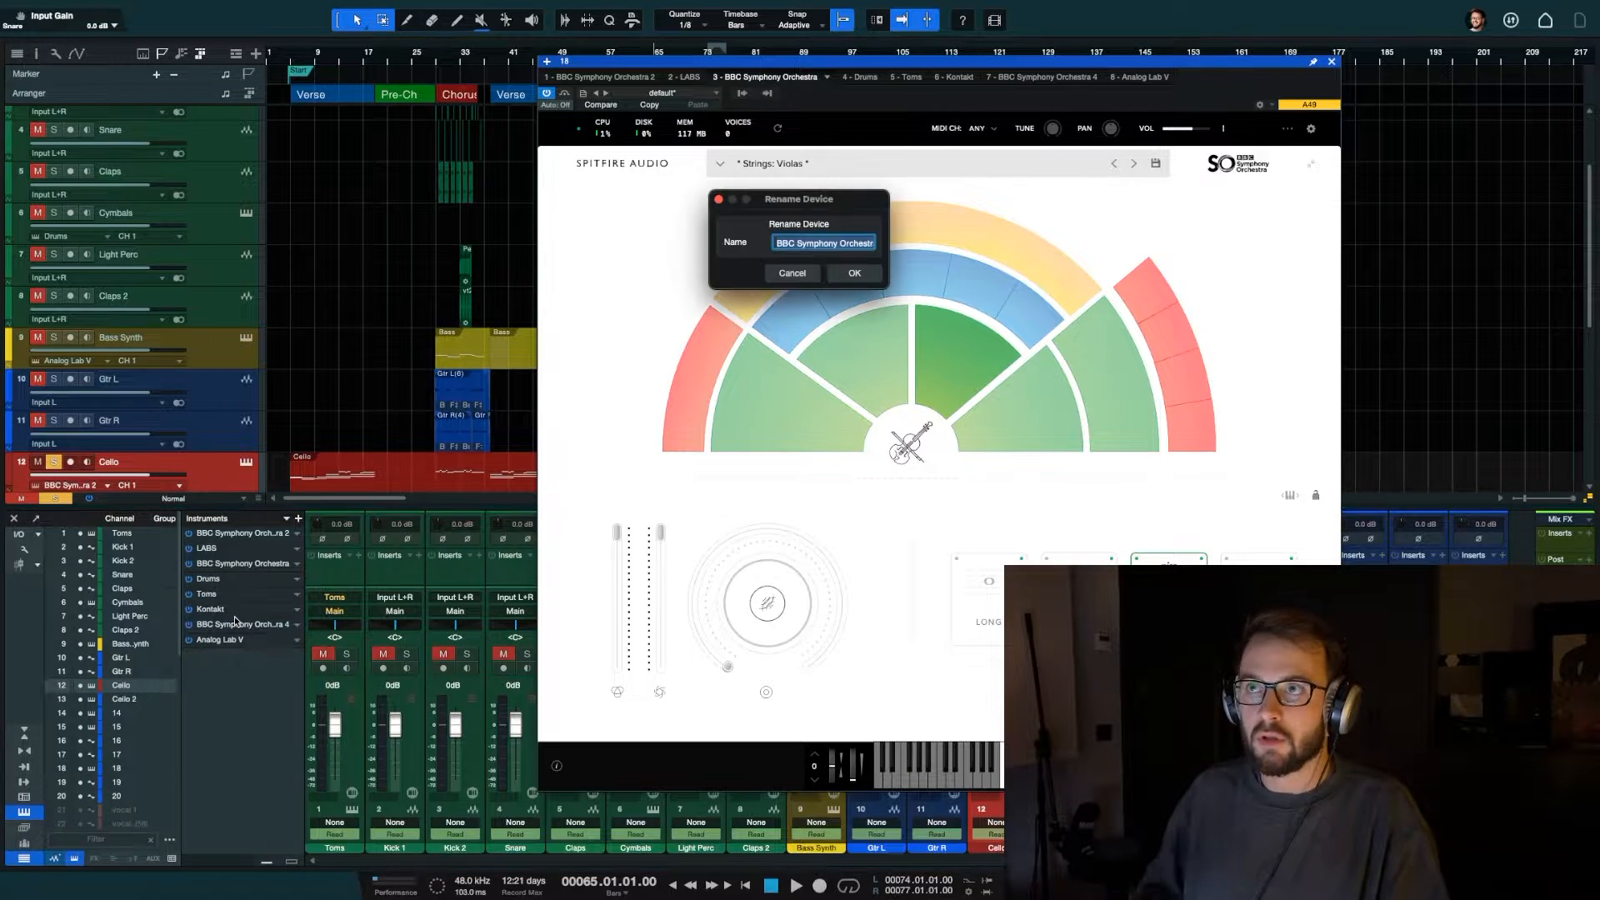
pyautogui.write('Cello')
pyautogui.press('Return')
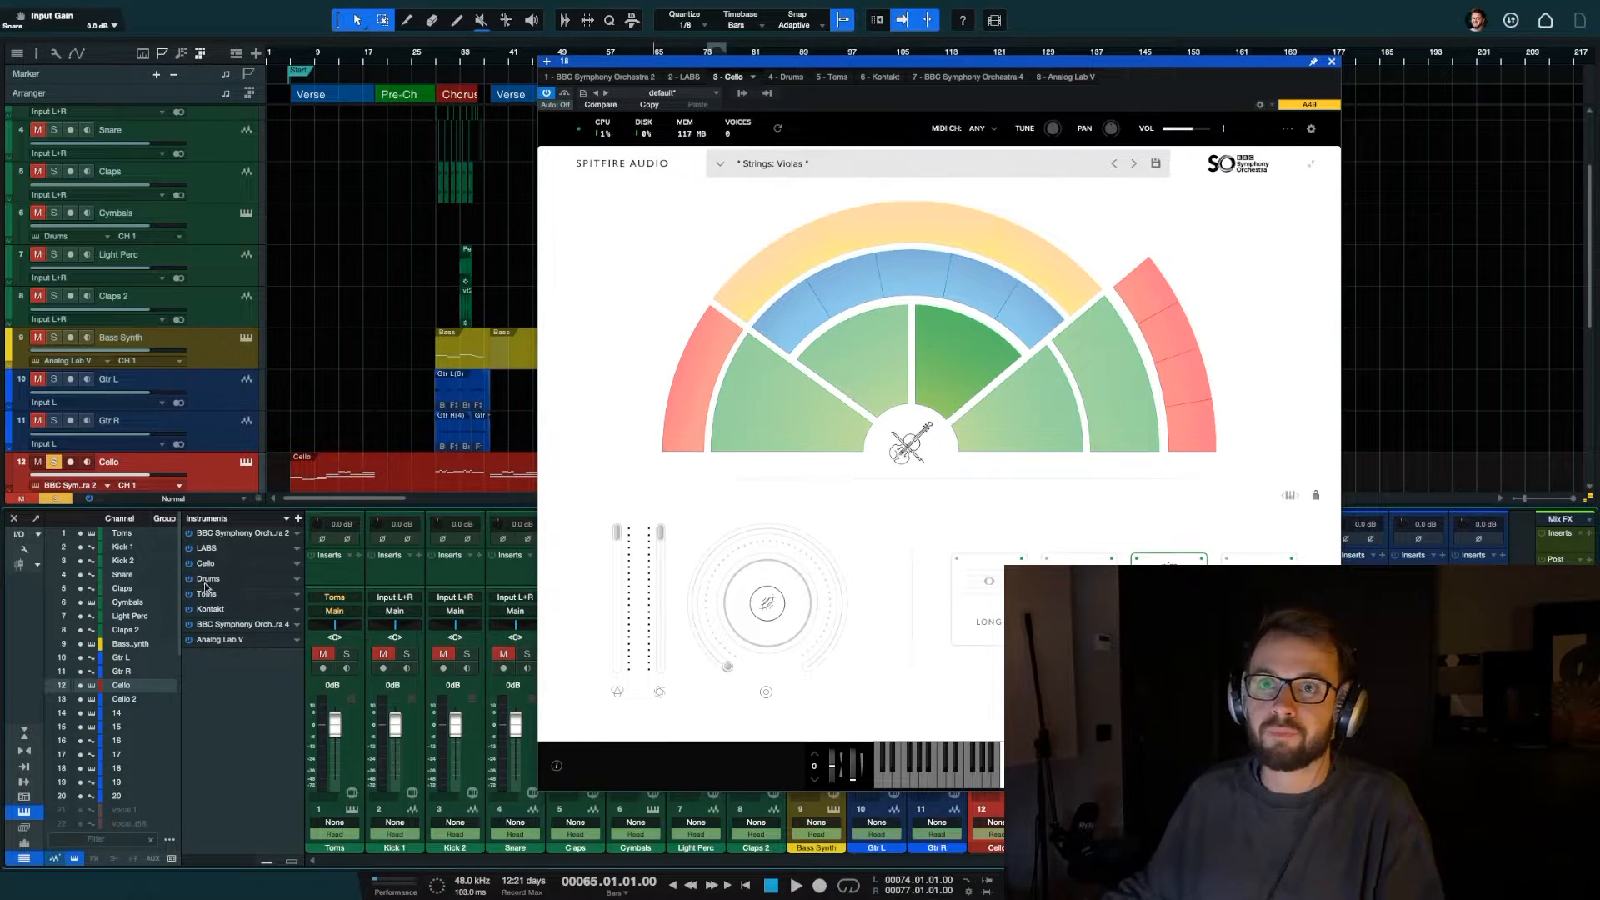
# Undo the renaming of the BBC Symphony Orchestra instrument
pyautogui.press('F3')
pyautogui.press('F3')
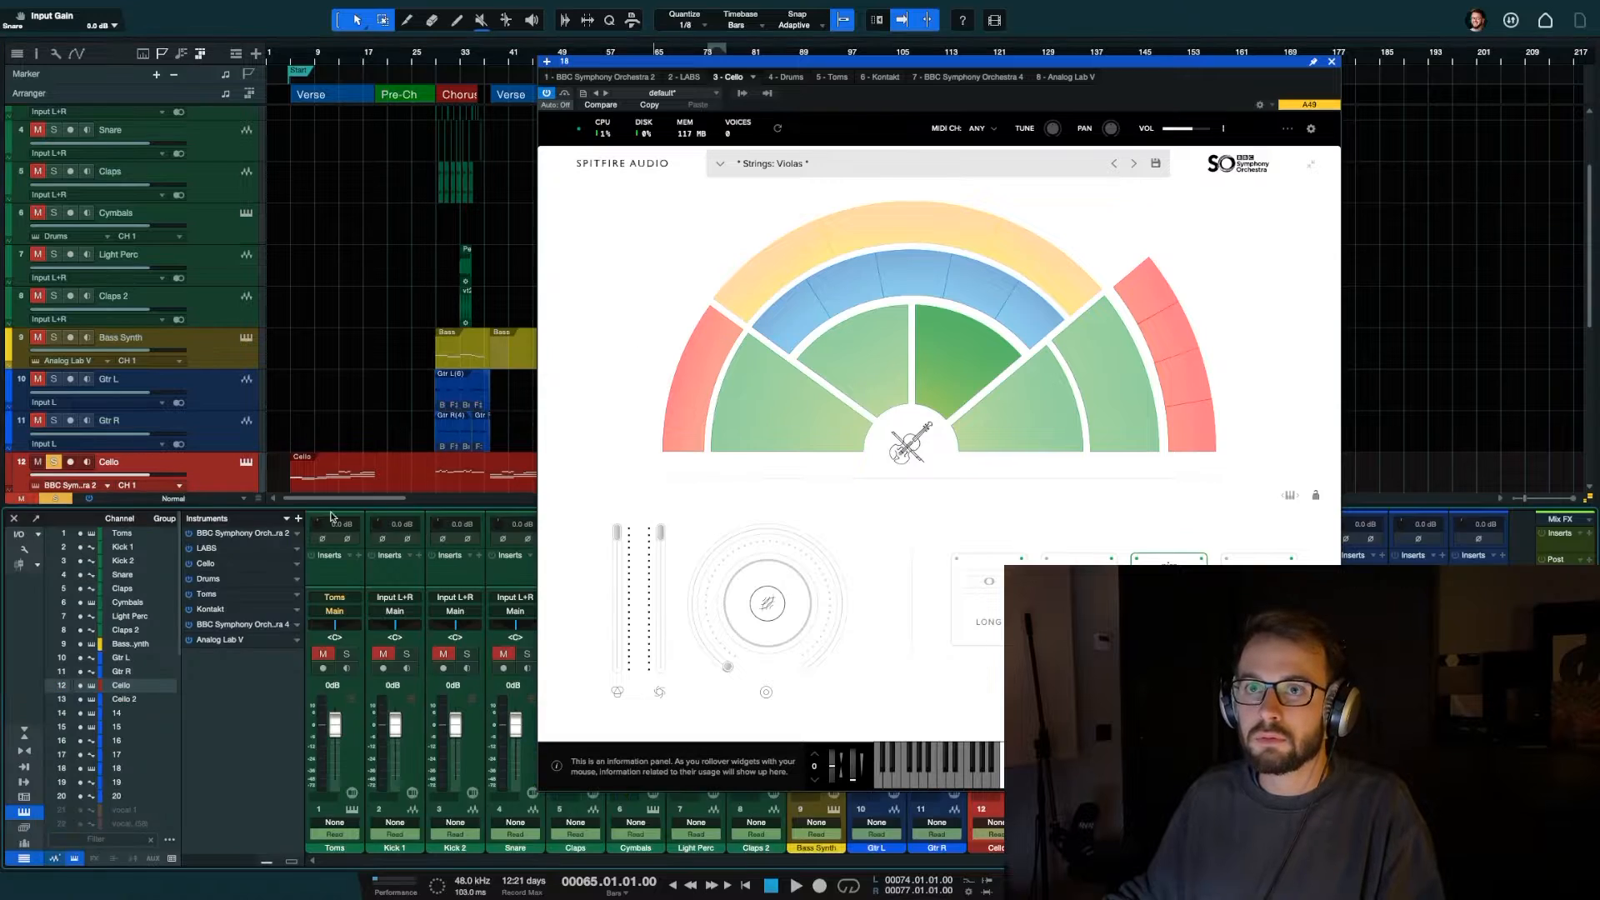
pyautogui.press('super+z')
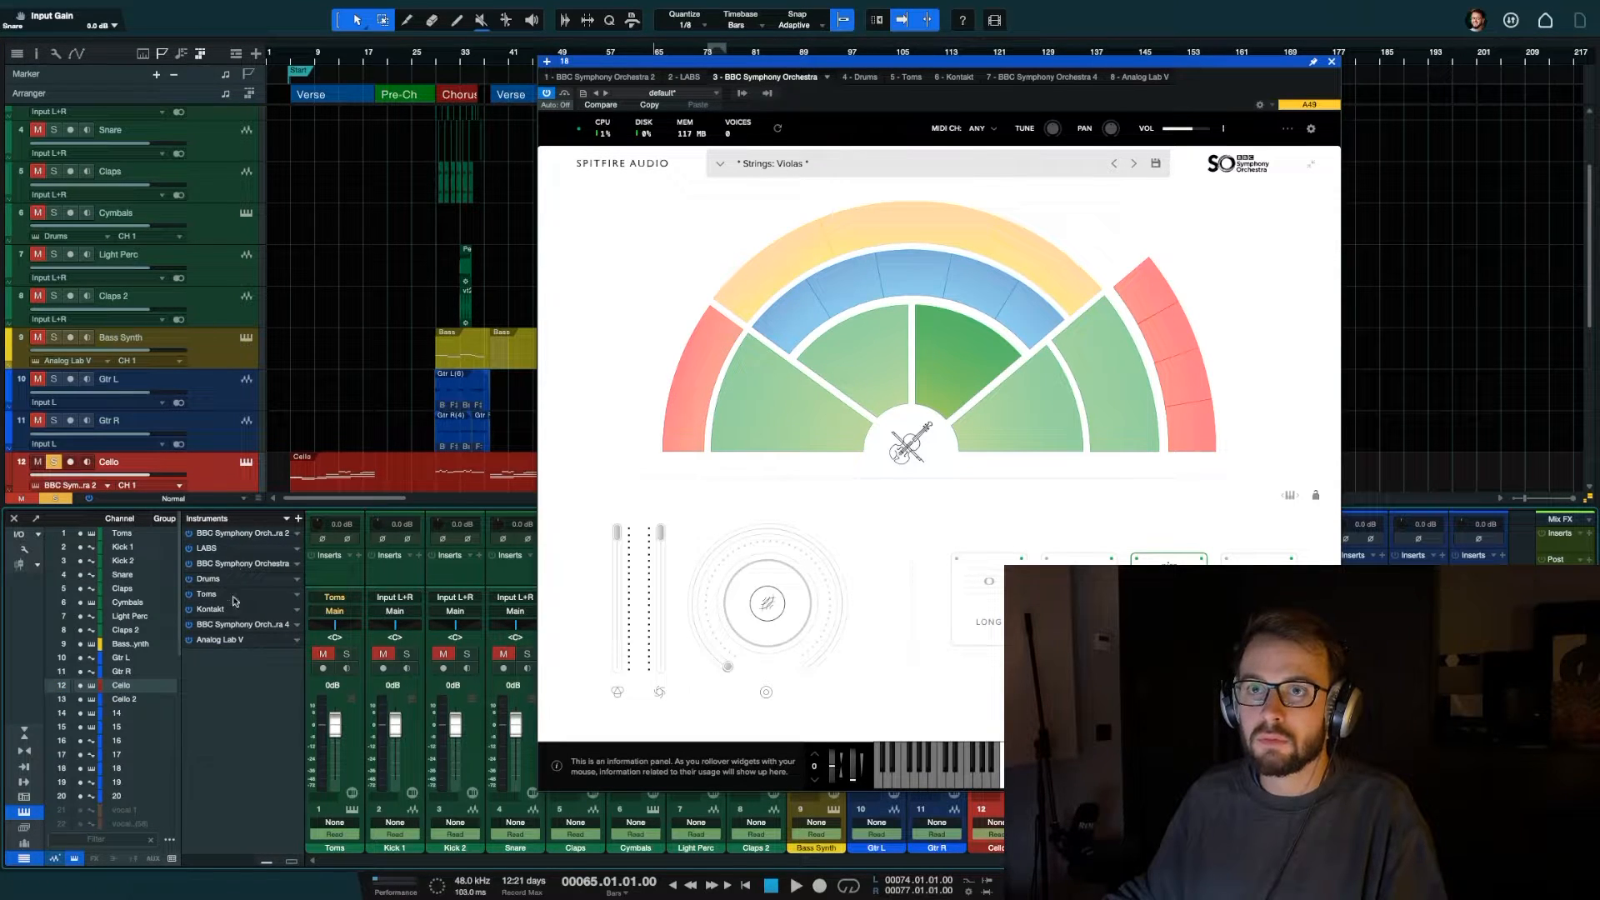
# Open the BBC Symphony Orchestra 4 instrument and play Cello 2 from bar 65 with Cello soloed and unsoloed
pyautogui.click(239, 631)
pyautogui.press('F3')
pyautogui.press('space')
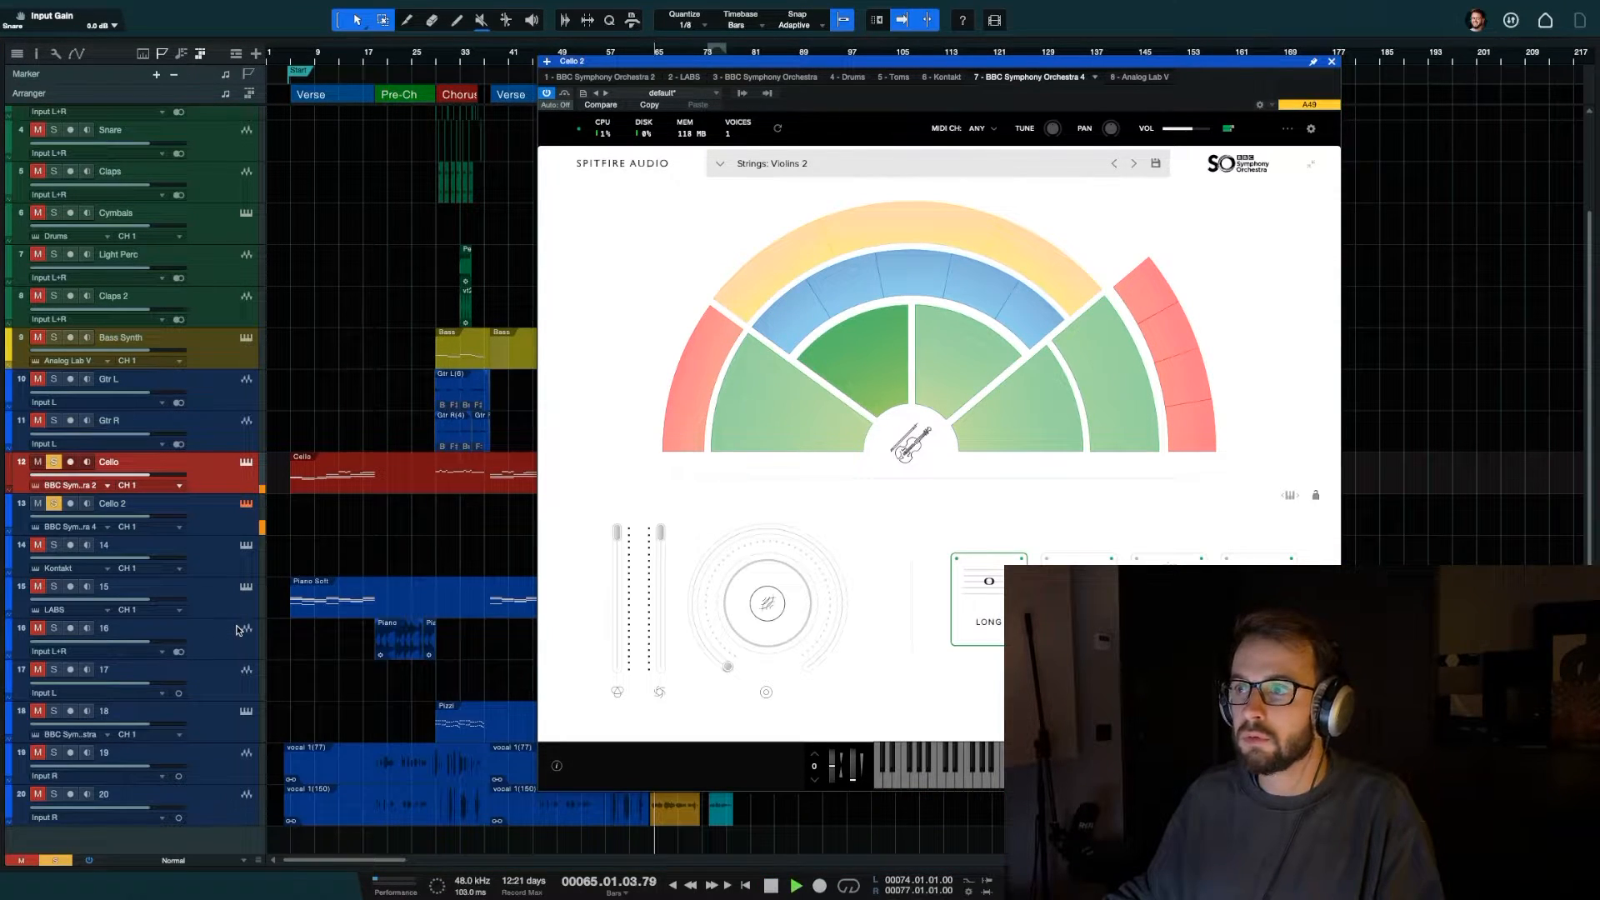
pyautogui.press('space')
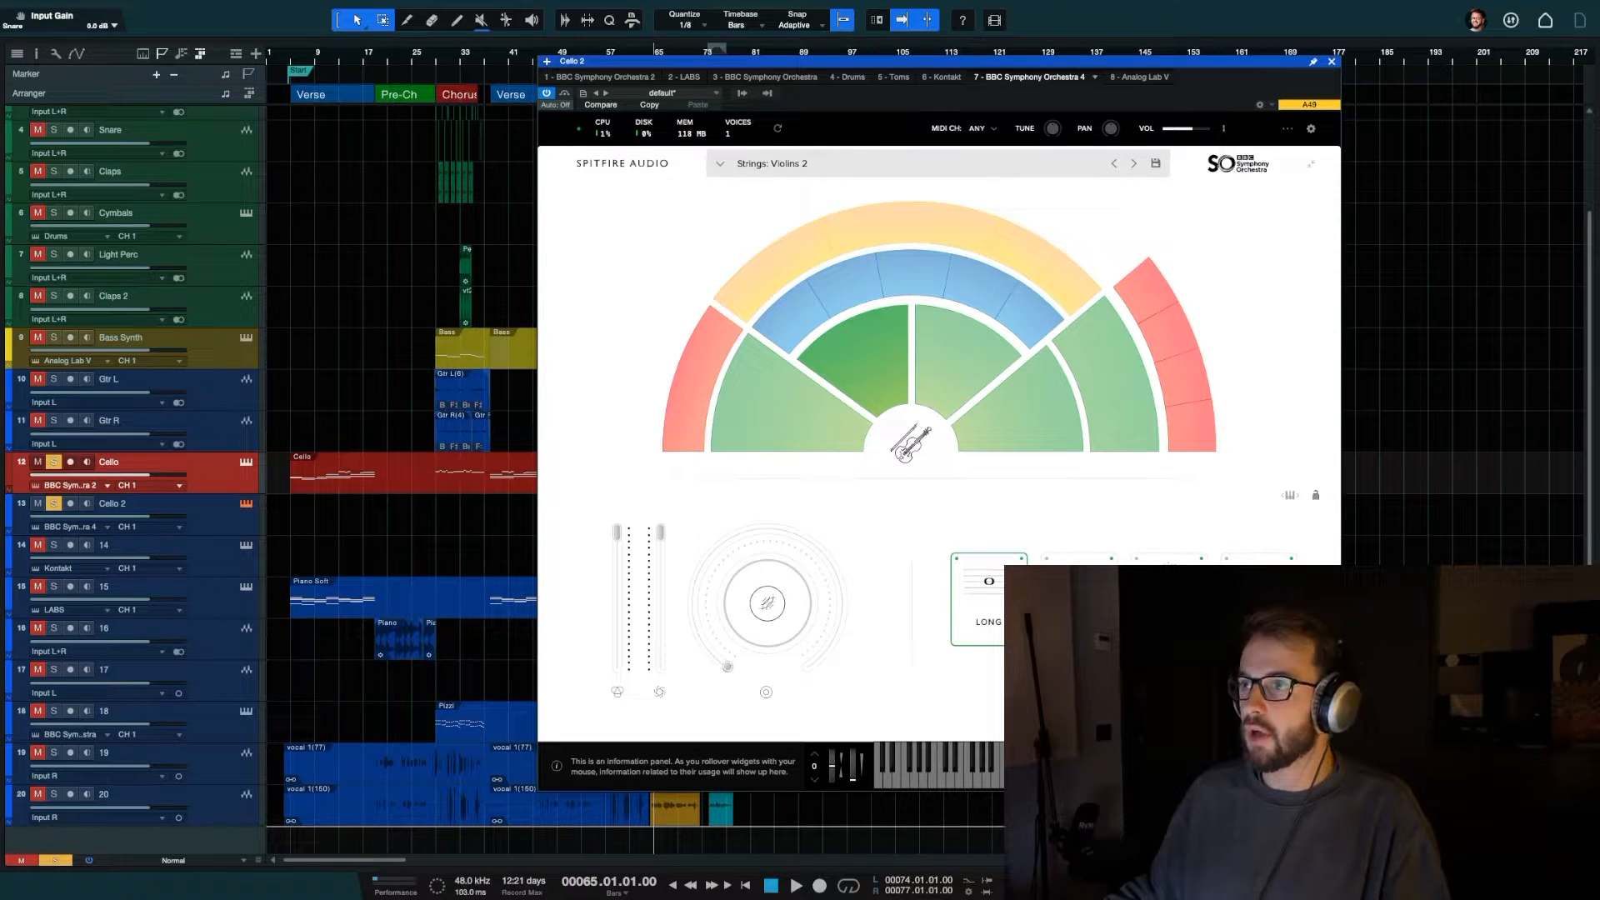
pyautogui.press('space')
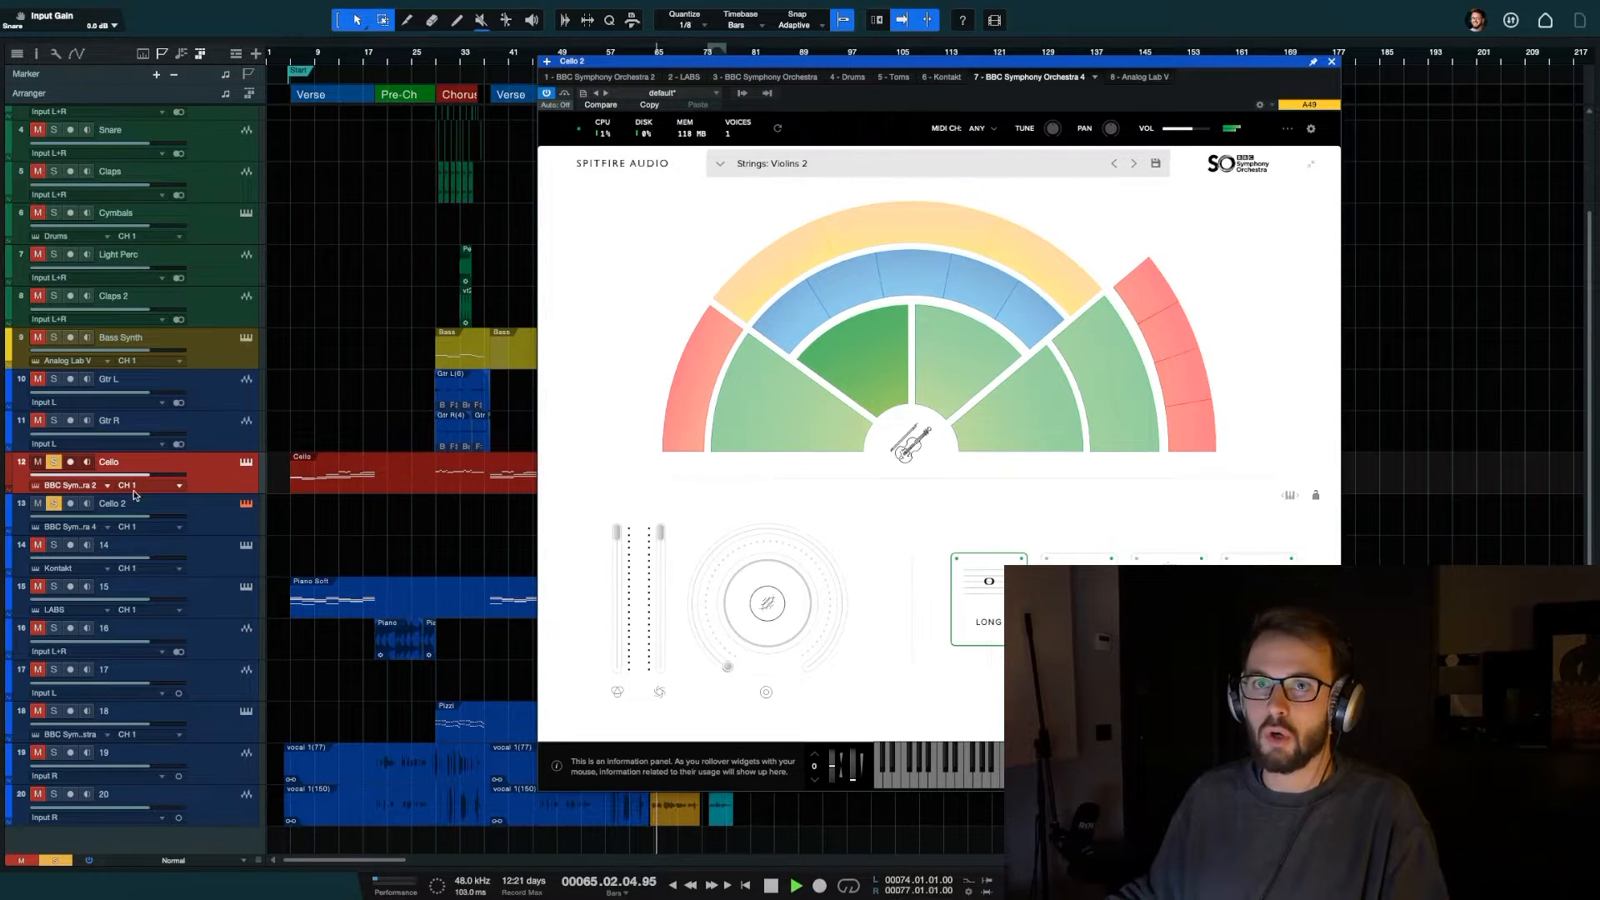
pyautogui.press('space')
pyautogui.press('s')
pyautogui.press('space')
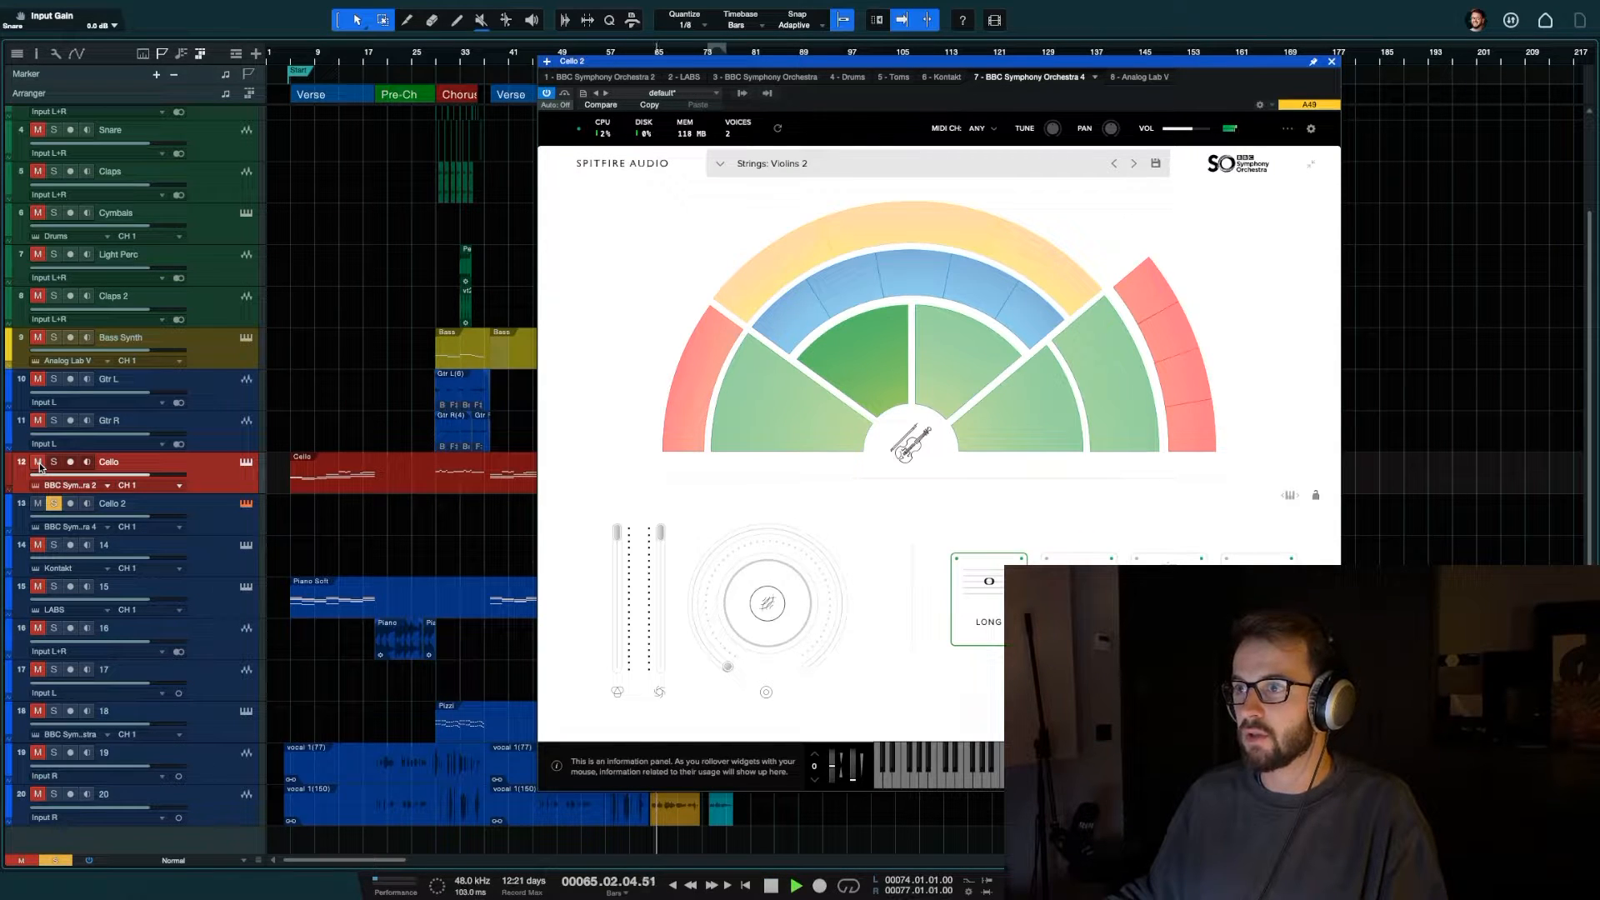
pyautogui.press('space')
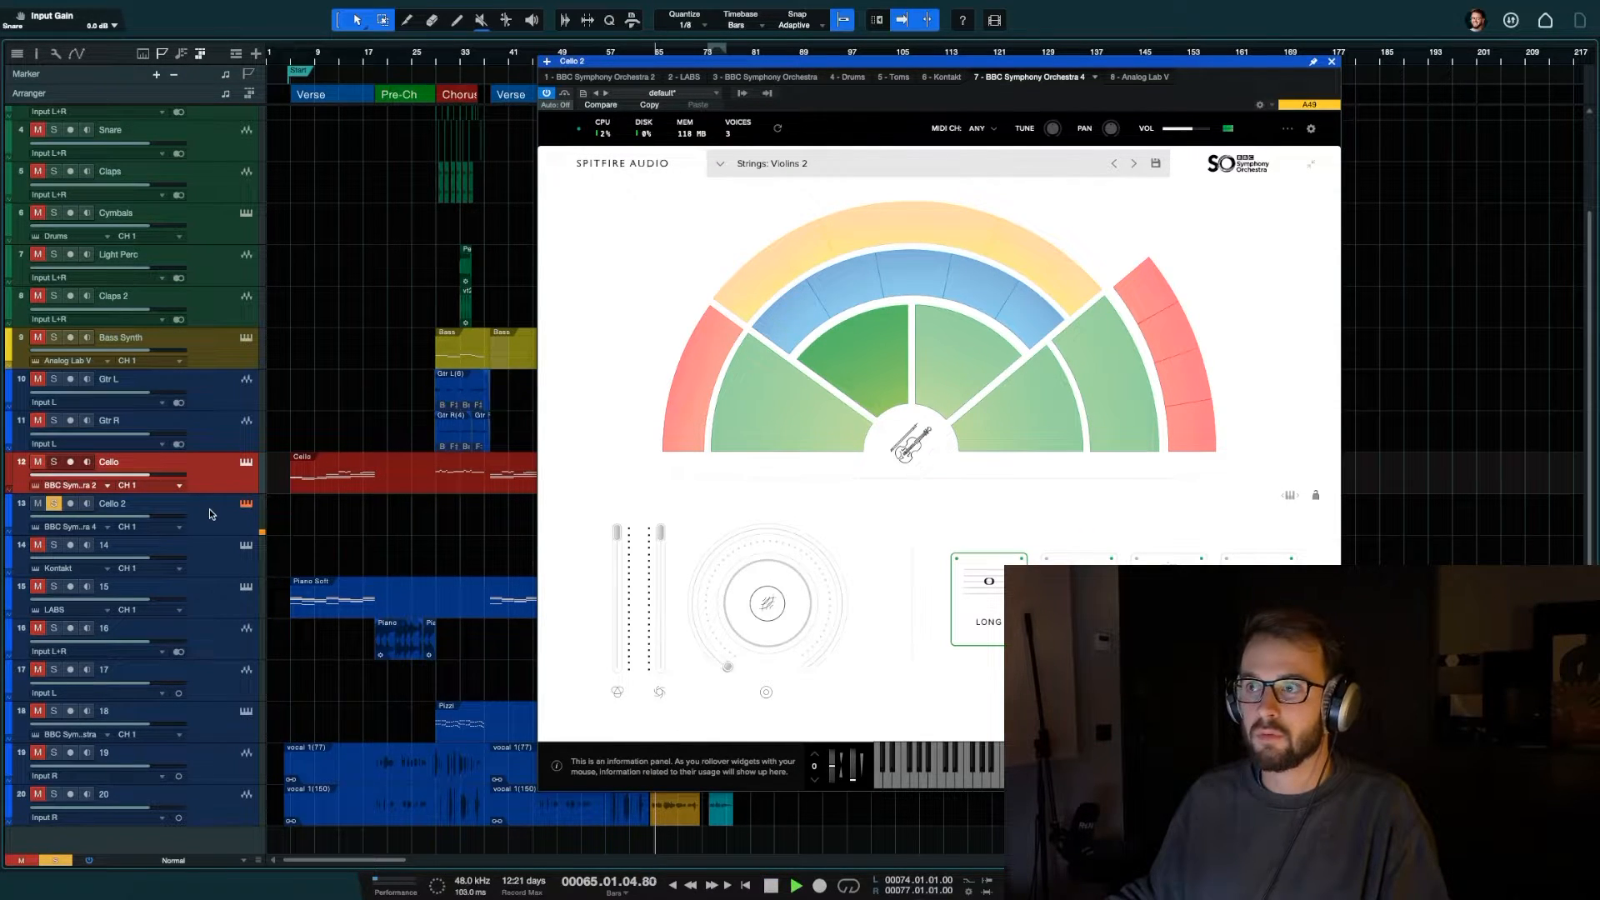
# Reopen the instrument window from the Cello 2 track and unsolo that track
pyautogui.click(209, 514)
pyautogui.click(246, 504)
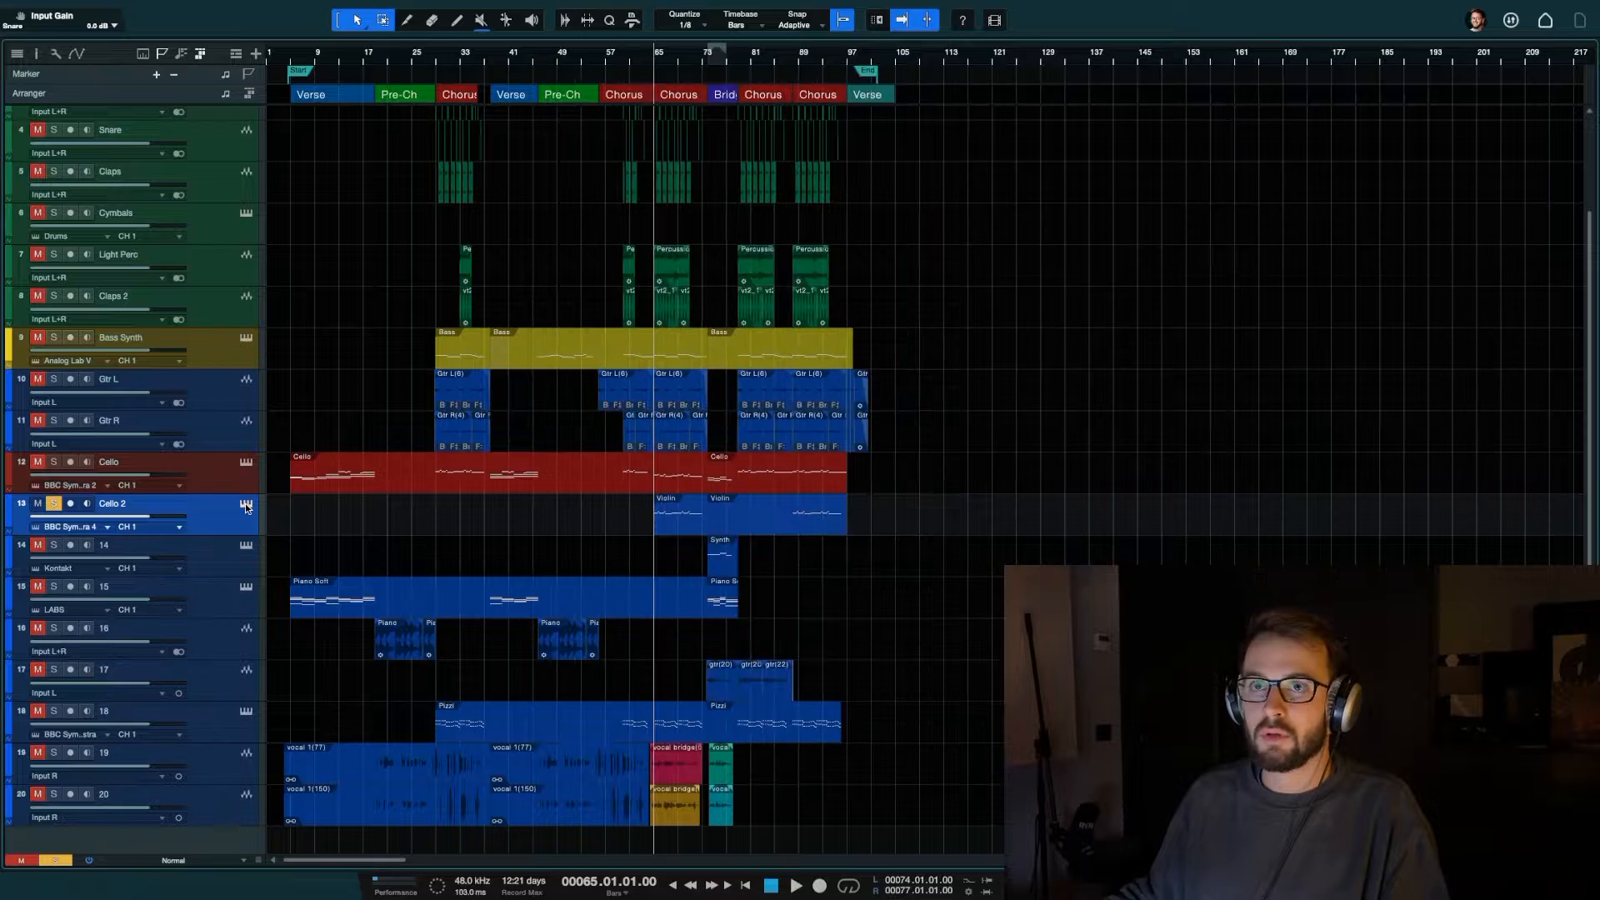
pyautogui.click(246, 504)
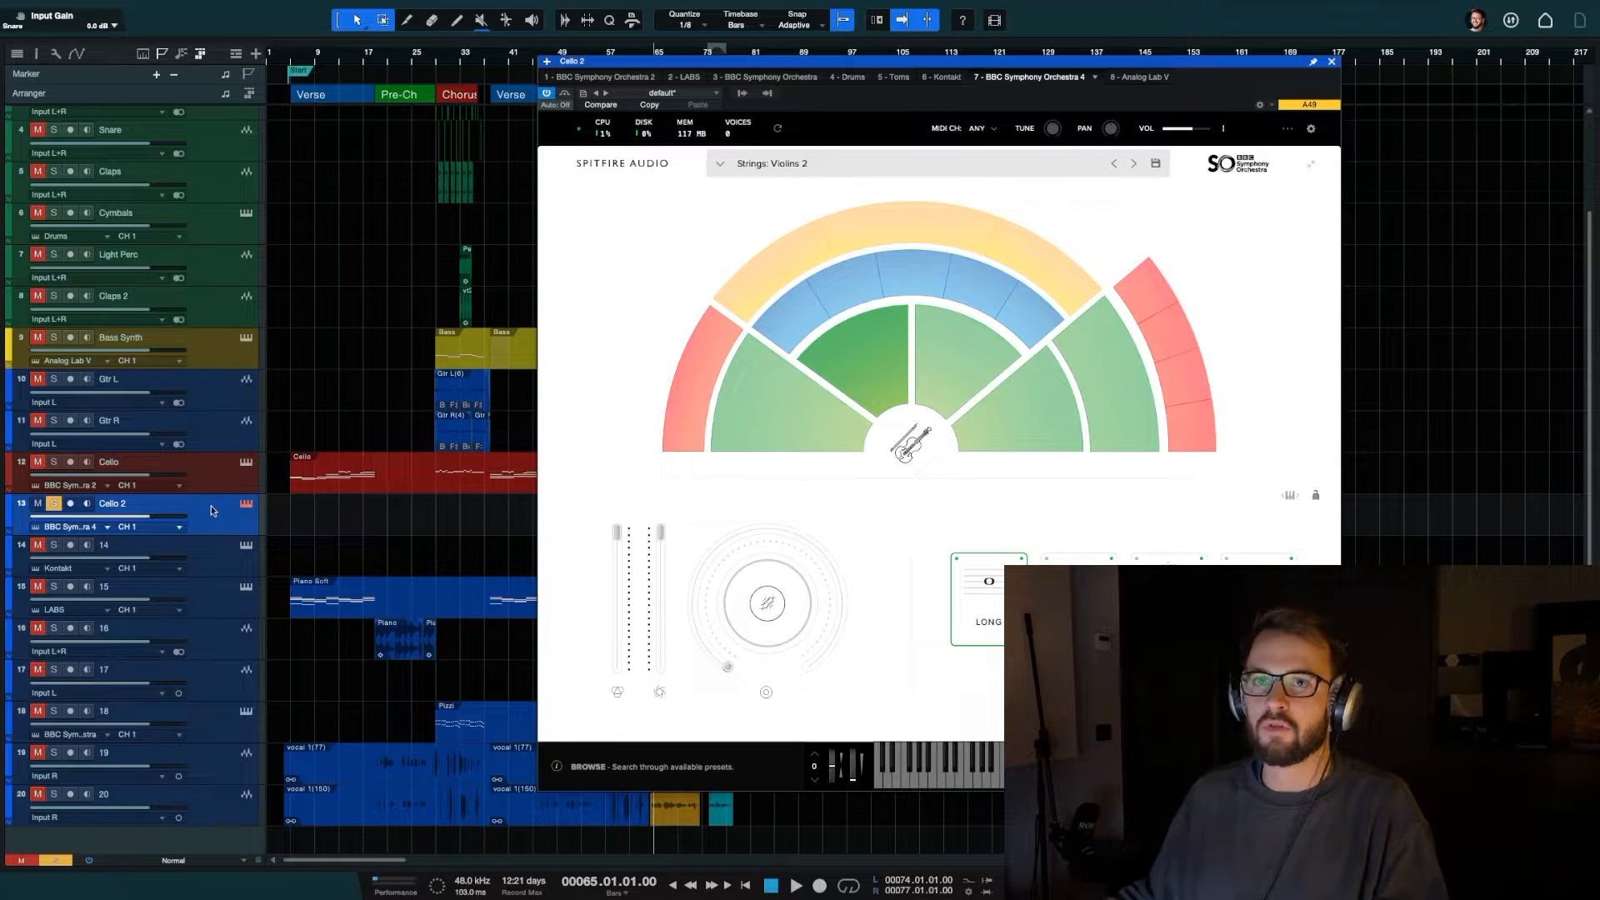
pyautogui.press('s')
# Open the Cello track's instrument window and rename the BBC Symphony Orchestra 2 instrument as Cello
pyautogui.click(178, 466)
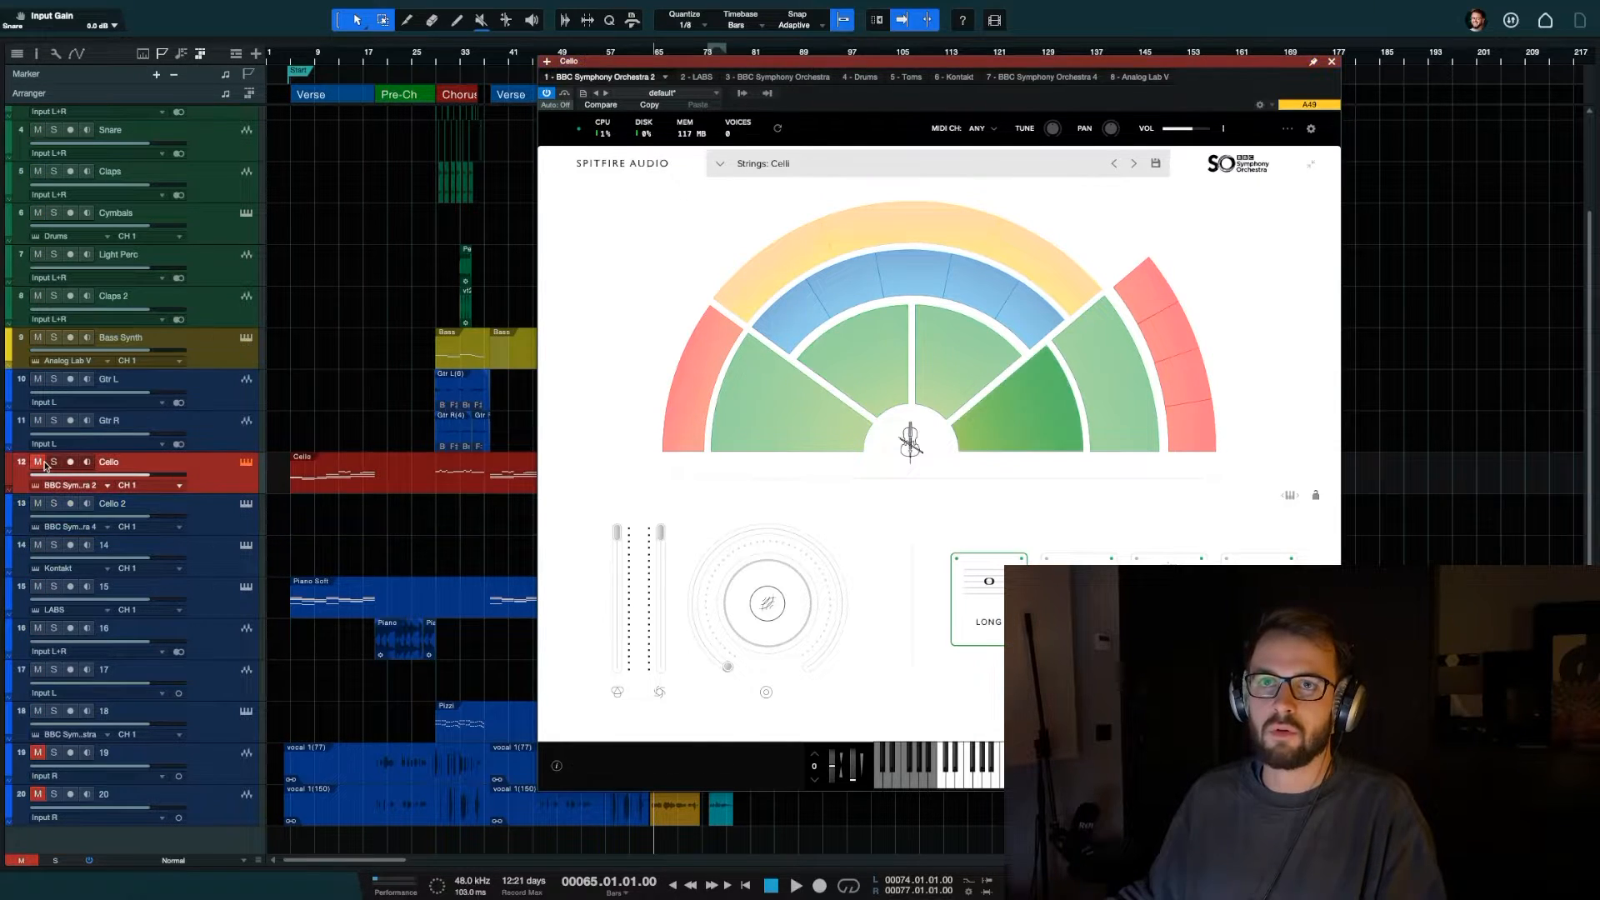
pyautogui.click(248, 465)
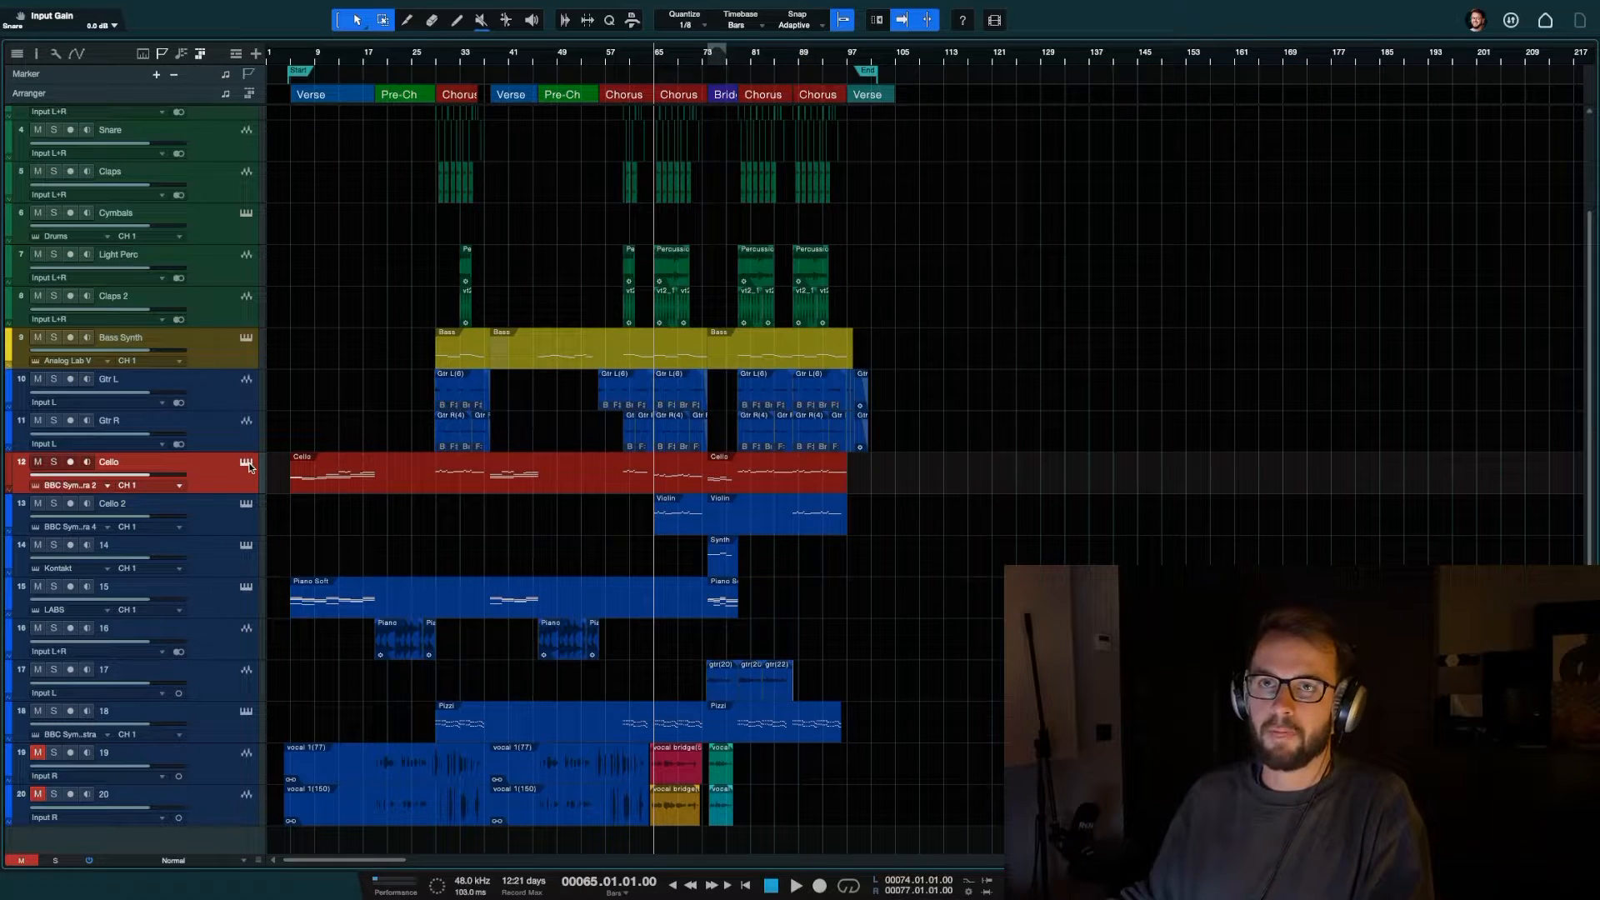
pyautogui.click(247, 463)
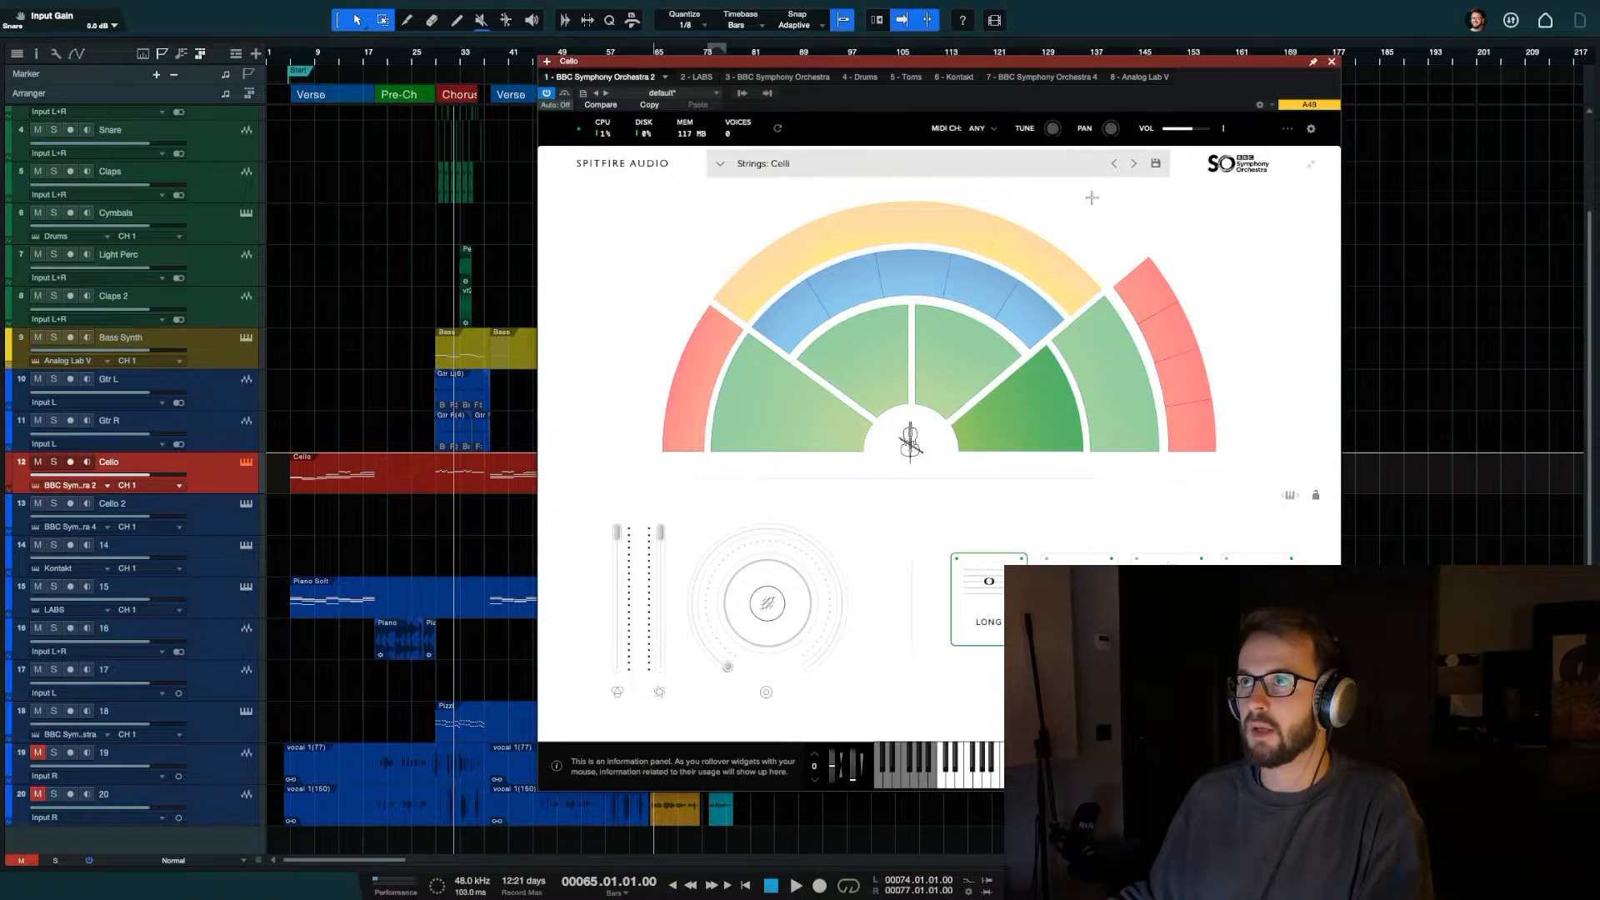
pyautogui.click(663, 77)
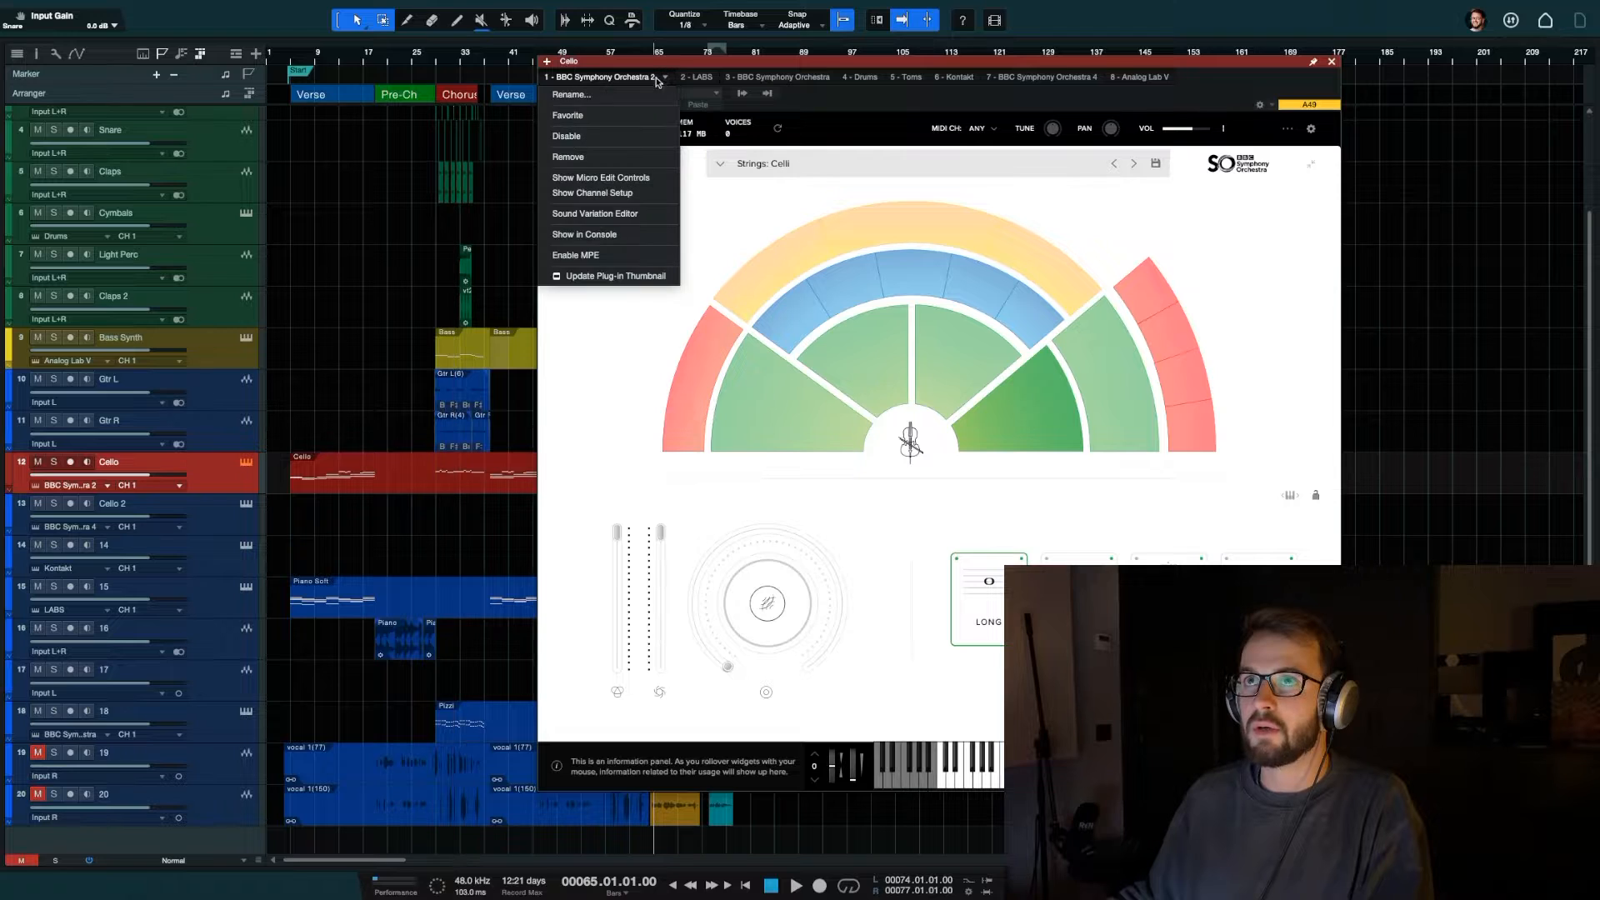
pyautogui.click(573, 94)
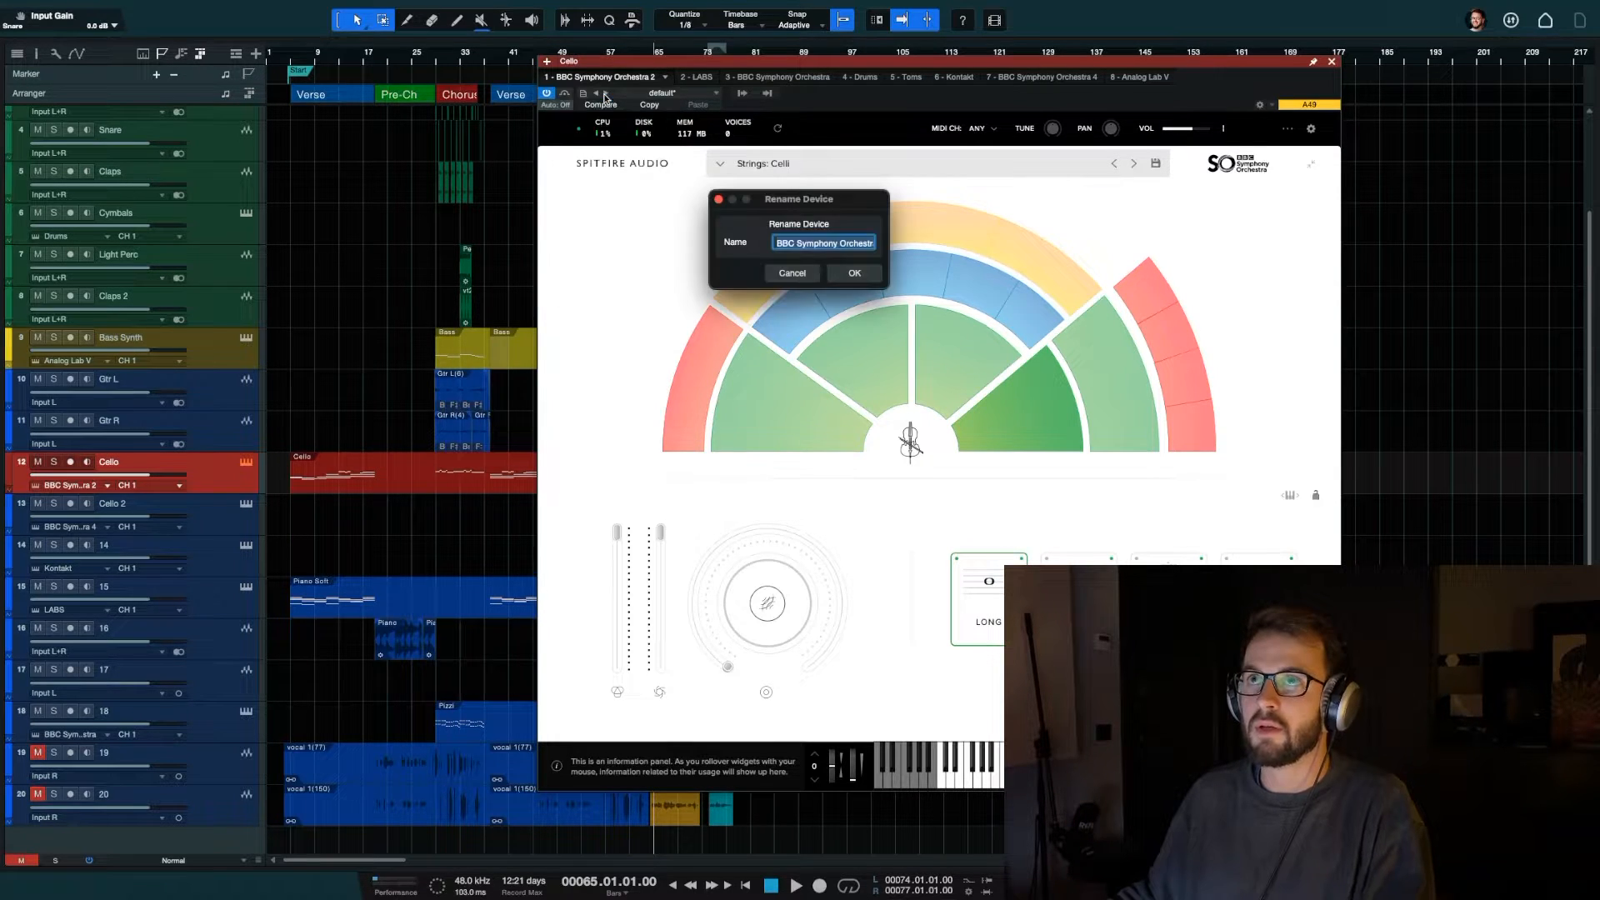
pyautogui.write('Cello')
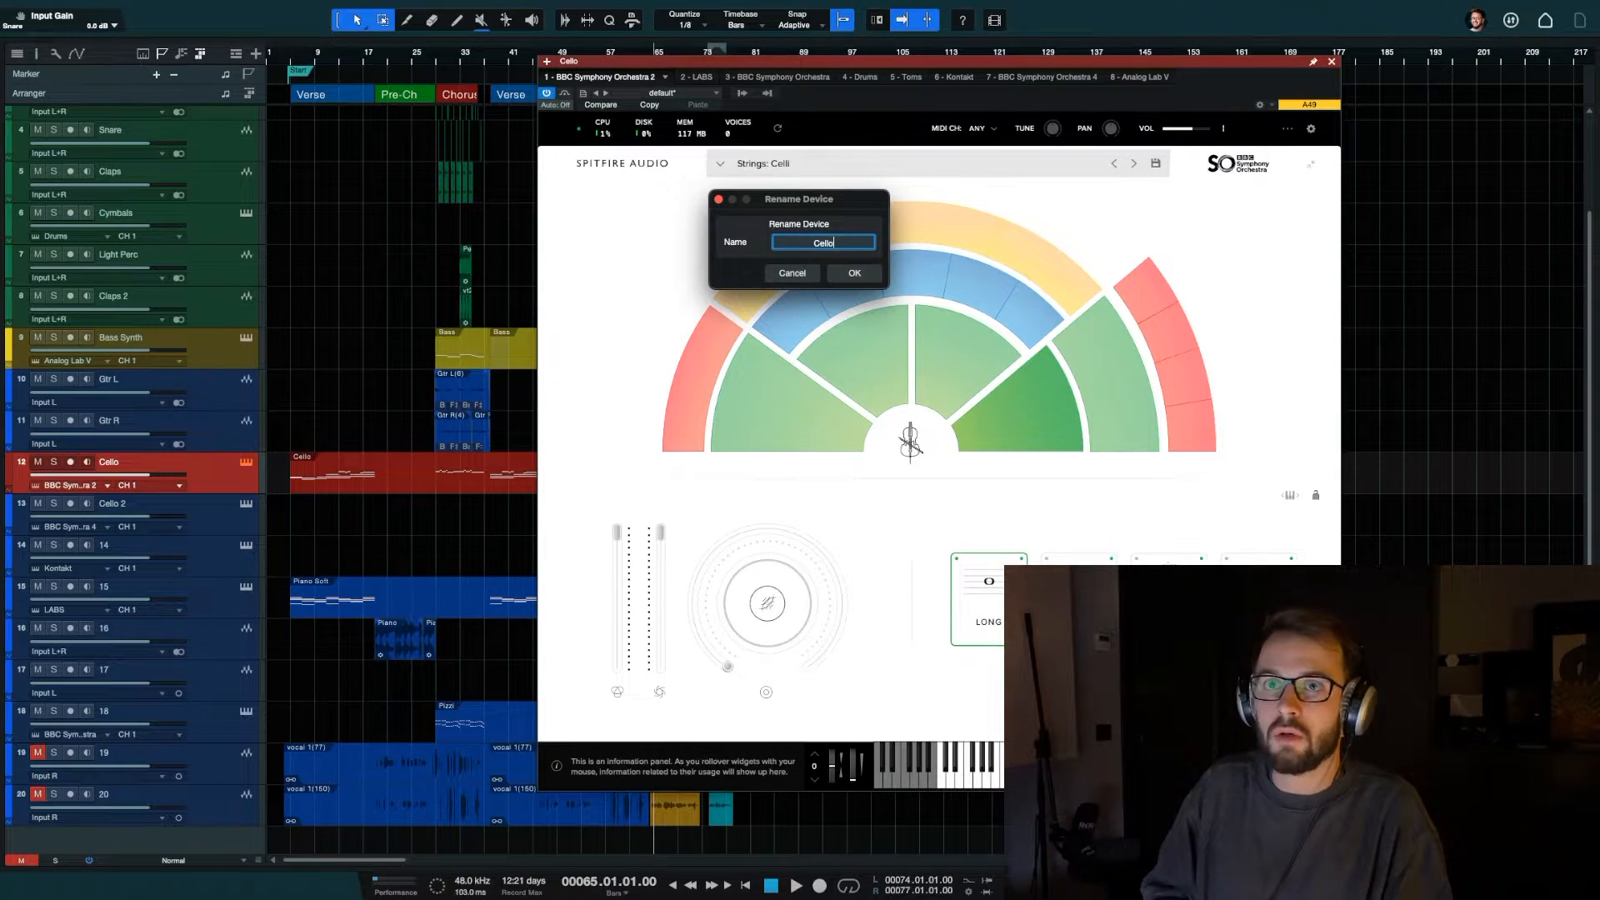
pyautogui.press('Return')
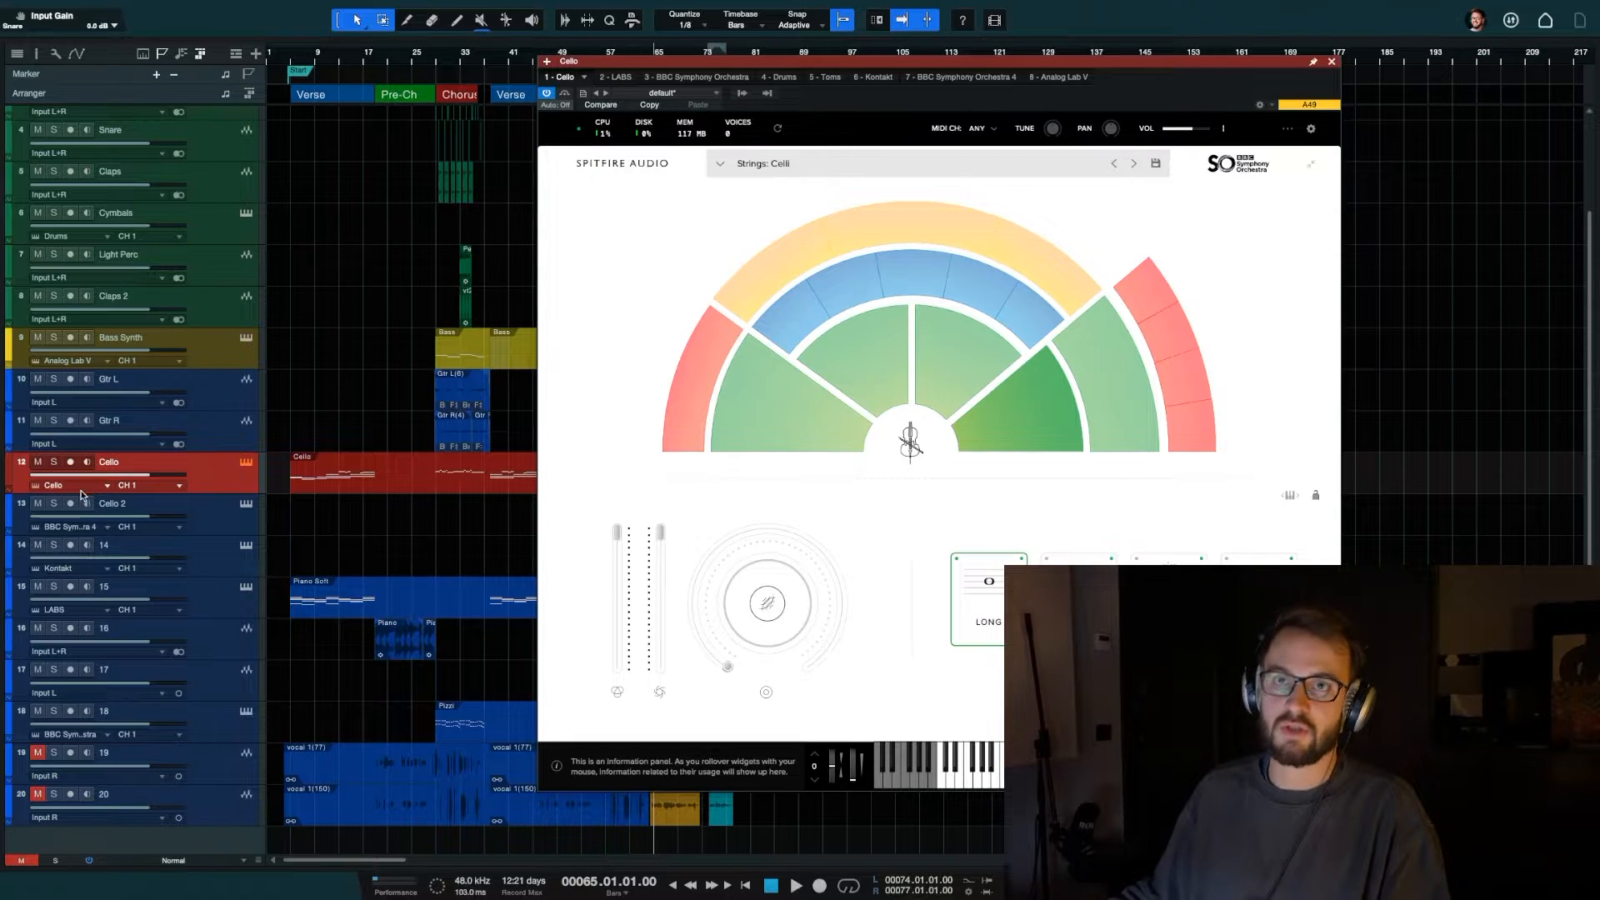
# Colour the Cello 2 track red to match the Cello track
pyautogui.press('F3')
pyautogui.press('F3')
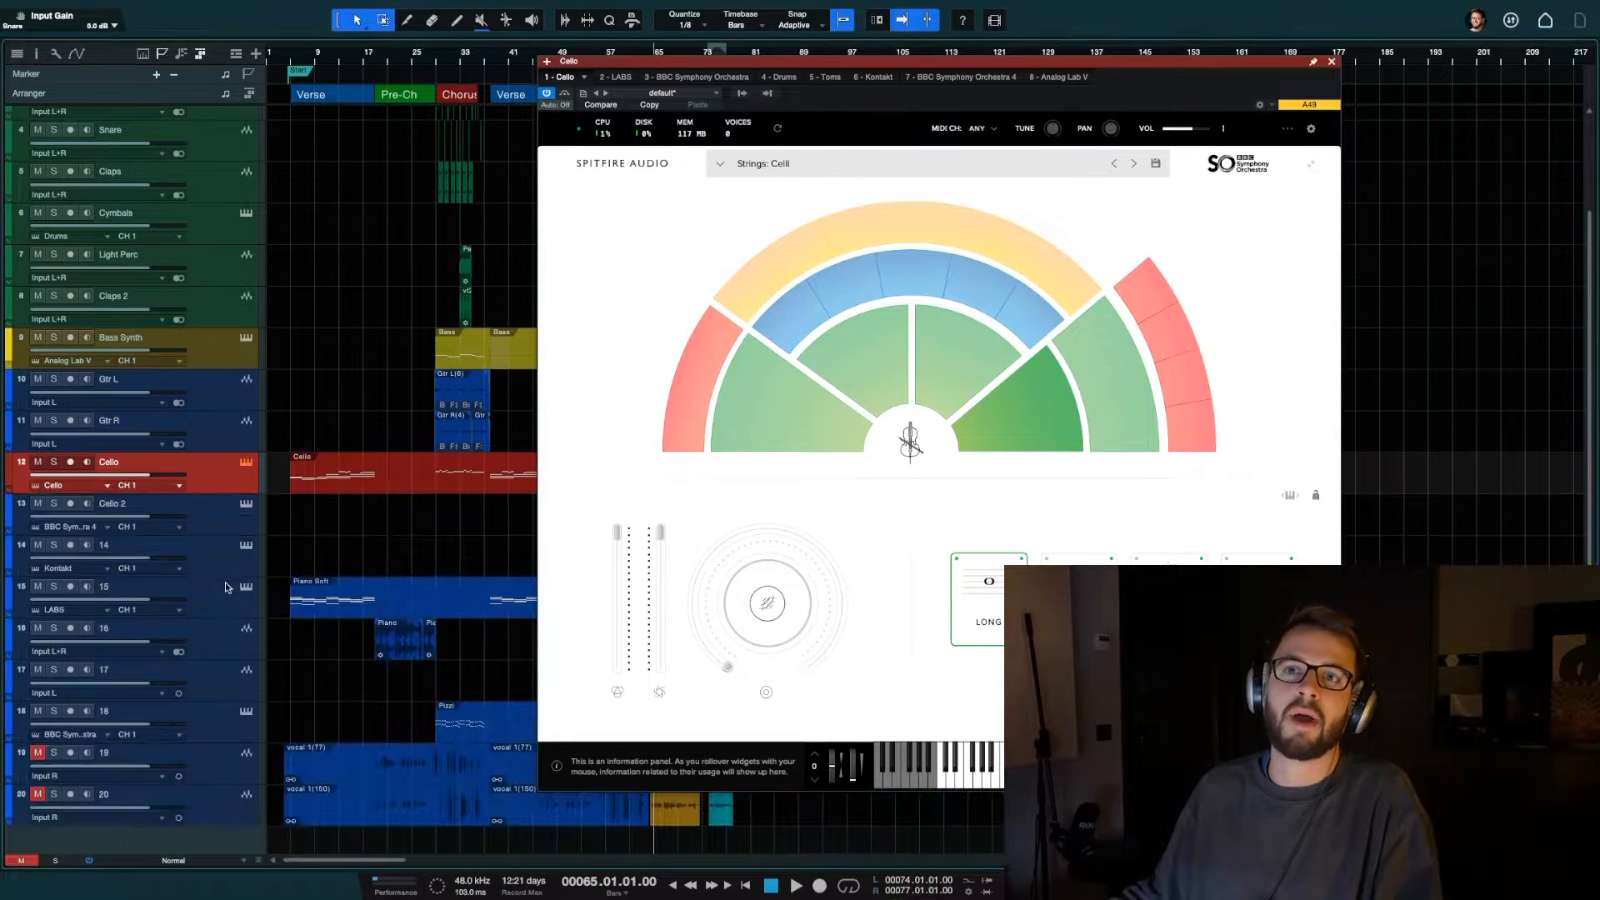
pyautogui.click(218, 508)
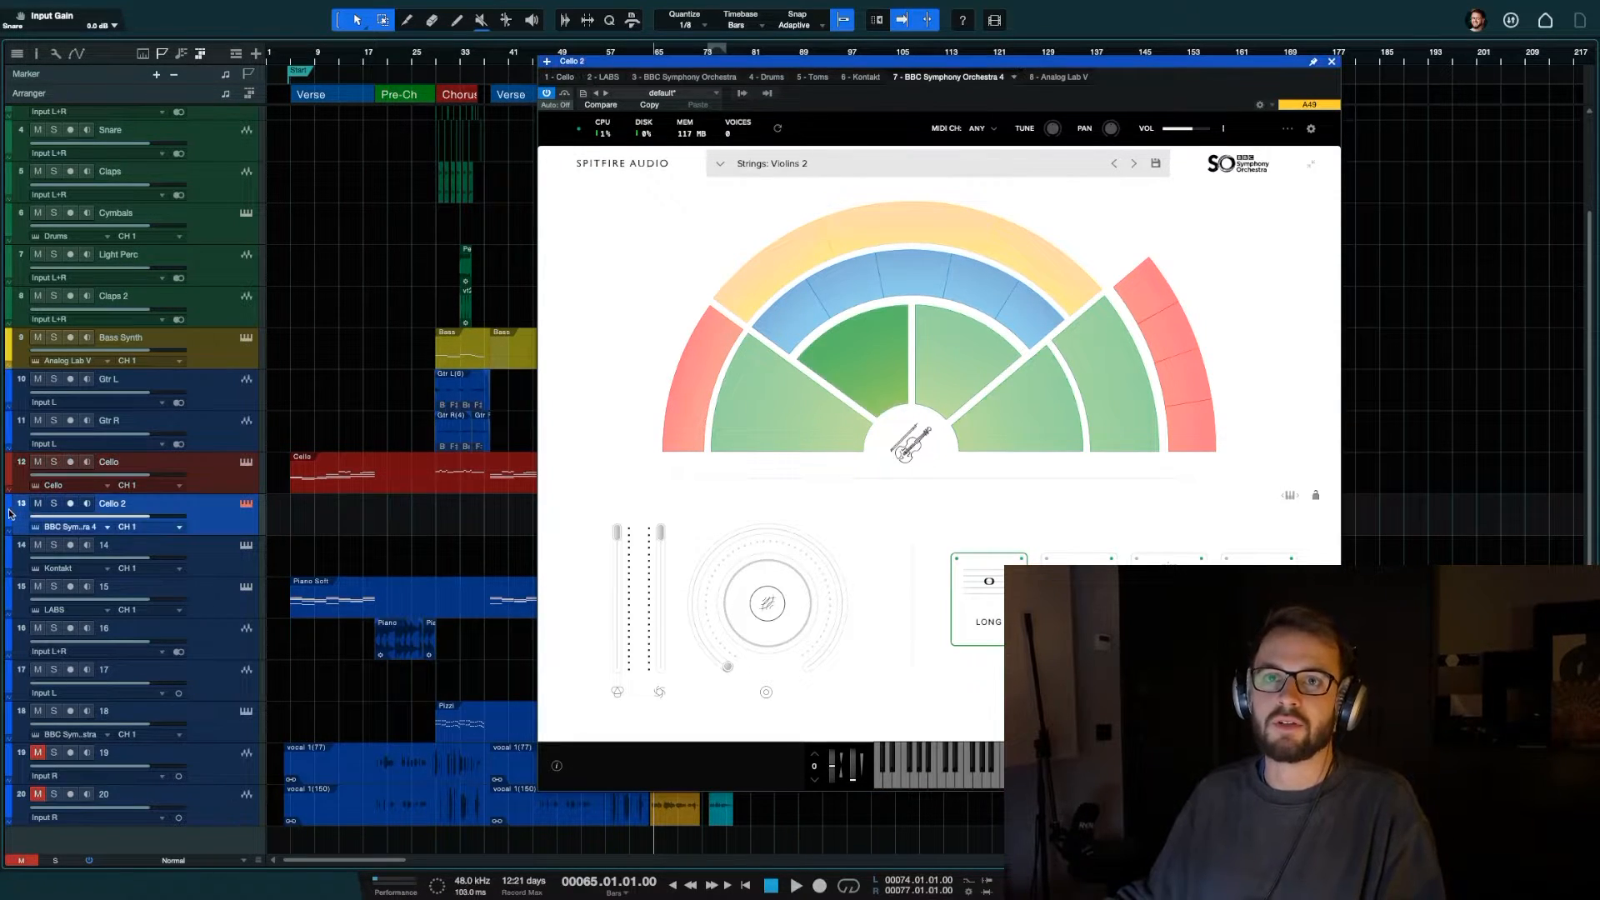
pyautogui.click(10, 513)
pyautogui.click(236, 593)
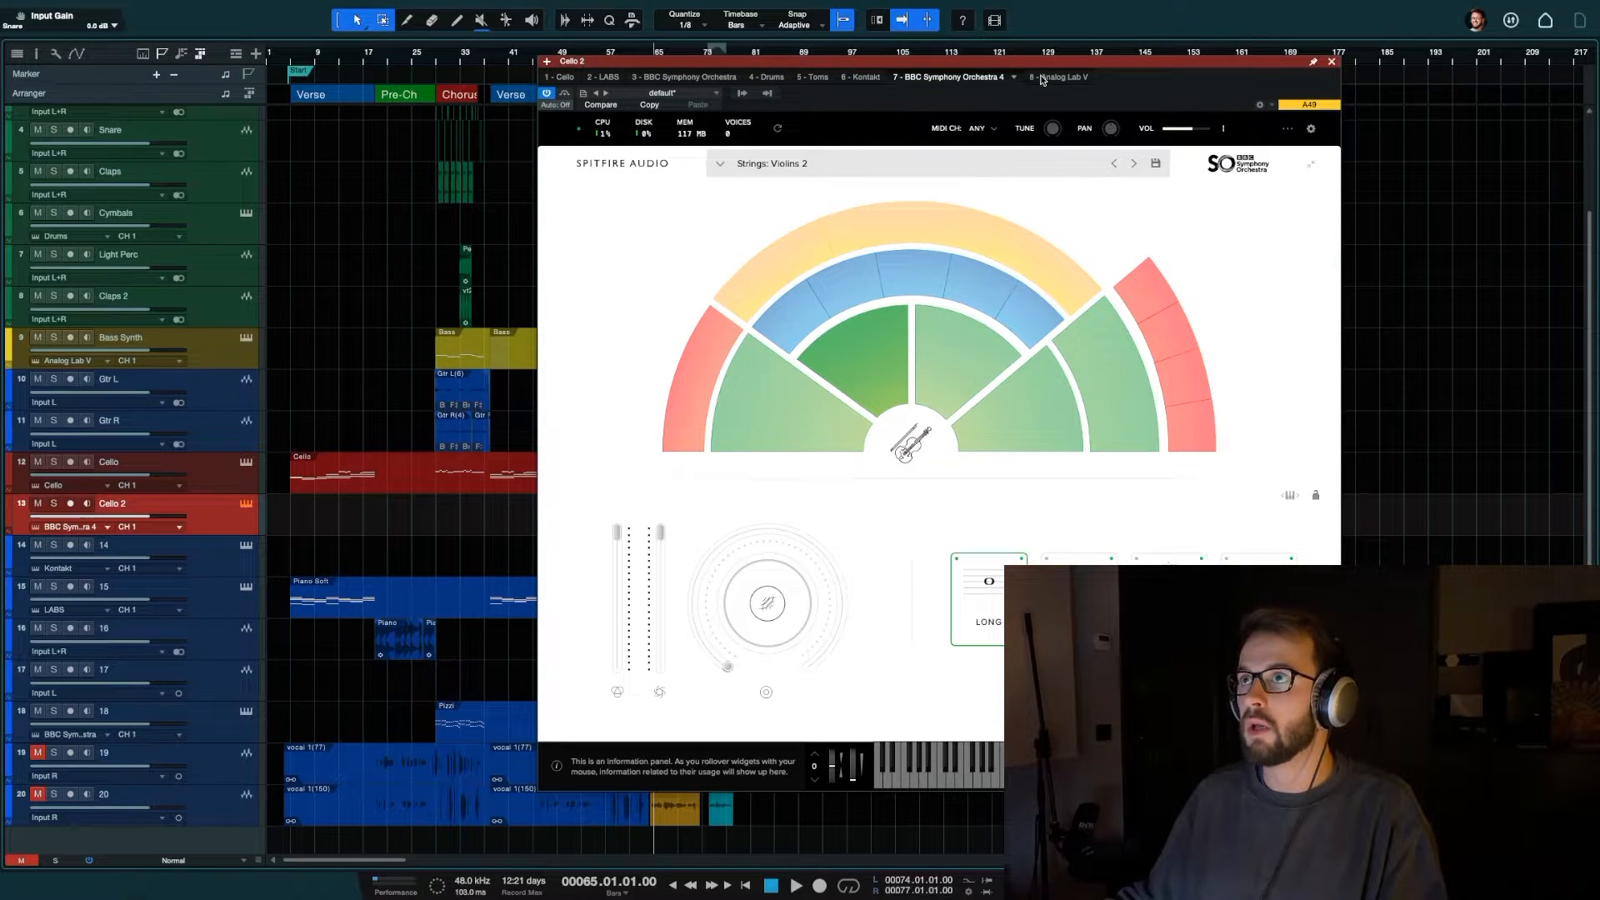
# Rename the BBC Symphony Orchestra 4 instrument as Cello 2
pyautogui.click(1014, 78)
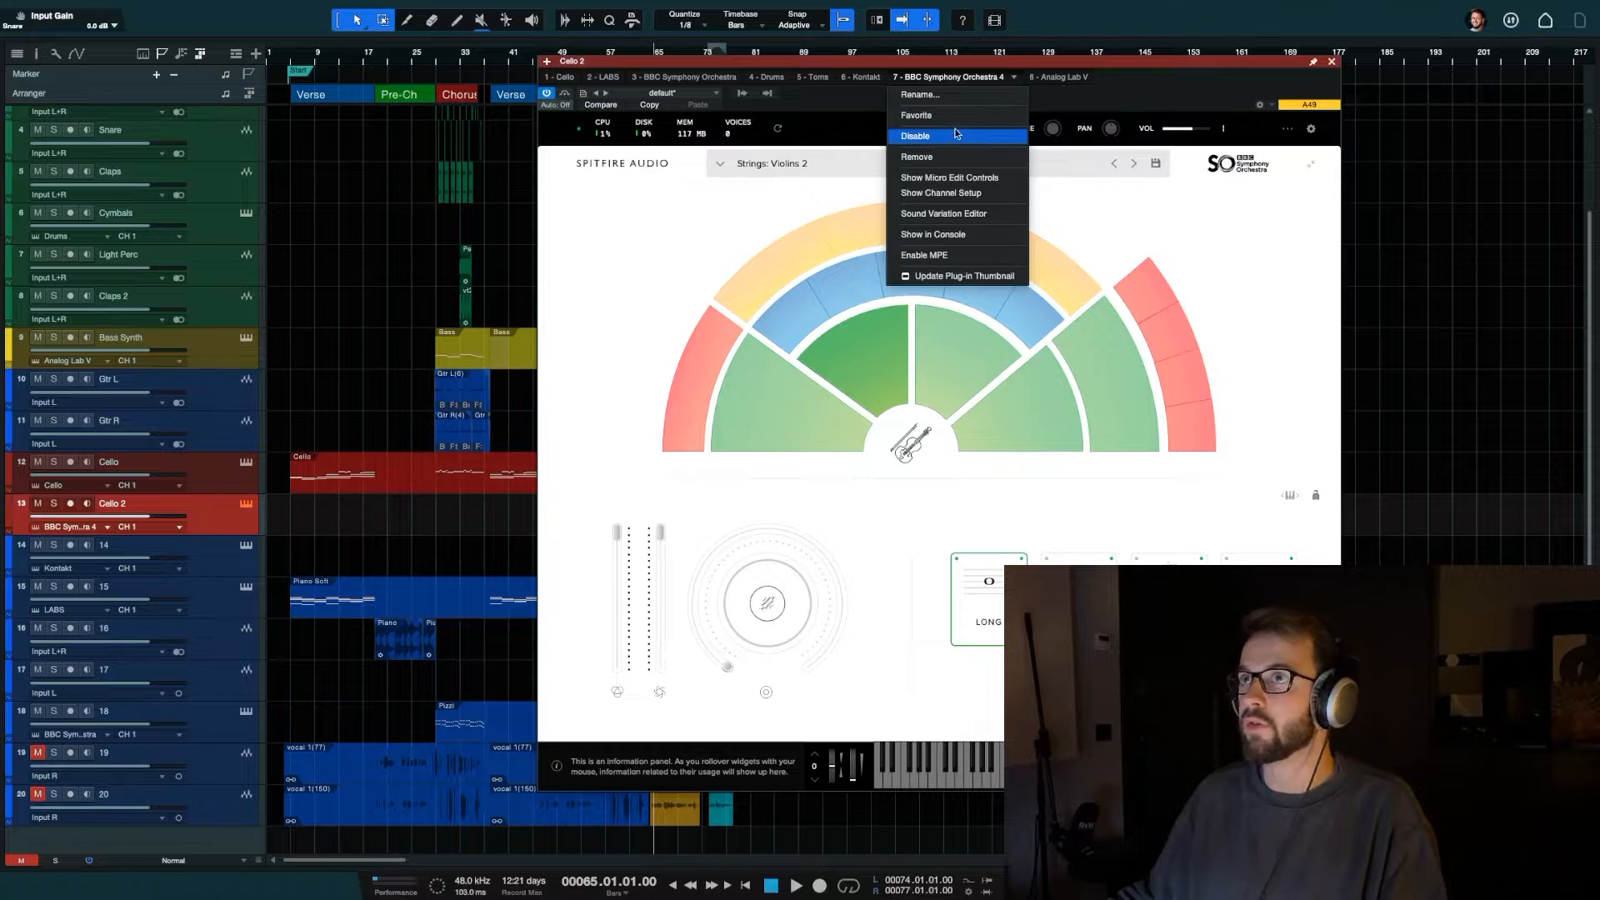
pyautogui.click(920, 95)
pyautogui.write('Cello')
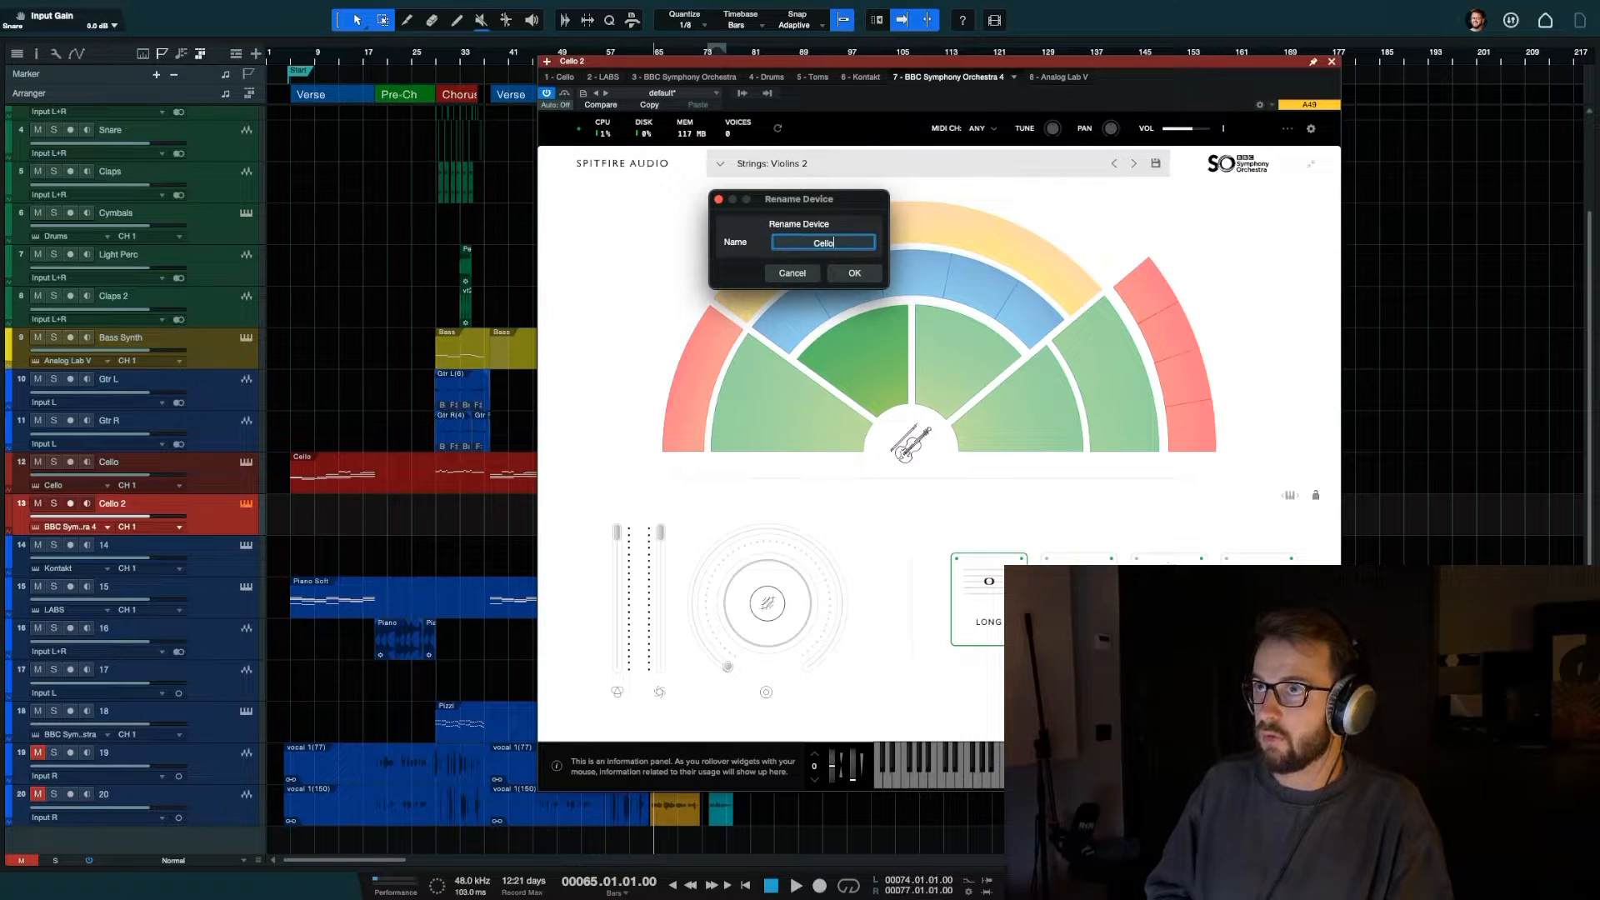
pyautogui.write(' 2')
pyautogui.press('Return')
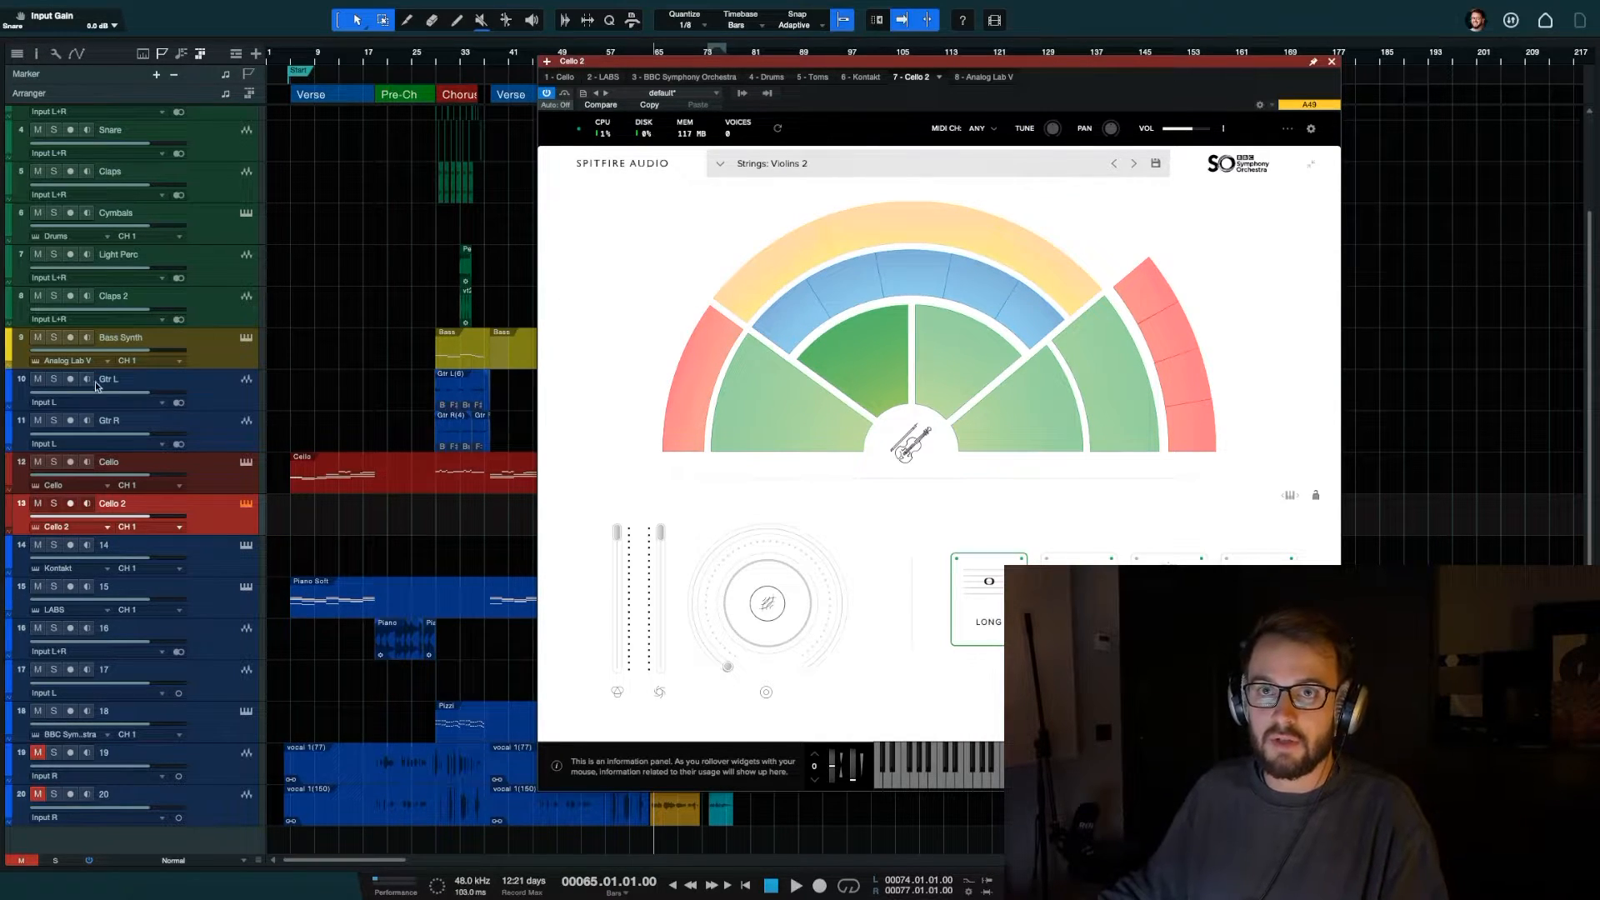
# Rename the Cello track's instrument as Cello 1 and close the instrument window
pyautogui.click(193, 472)
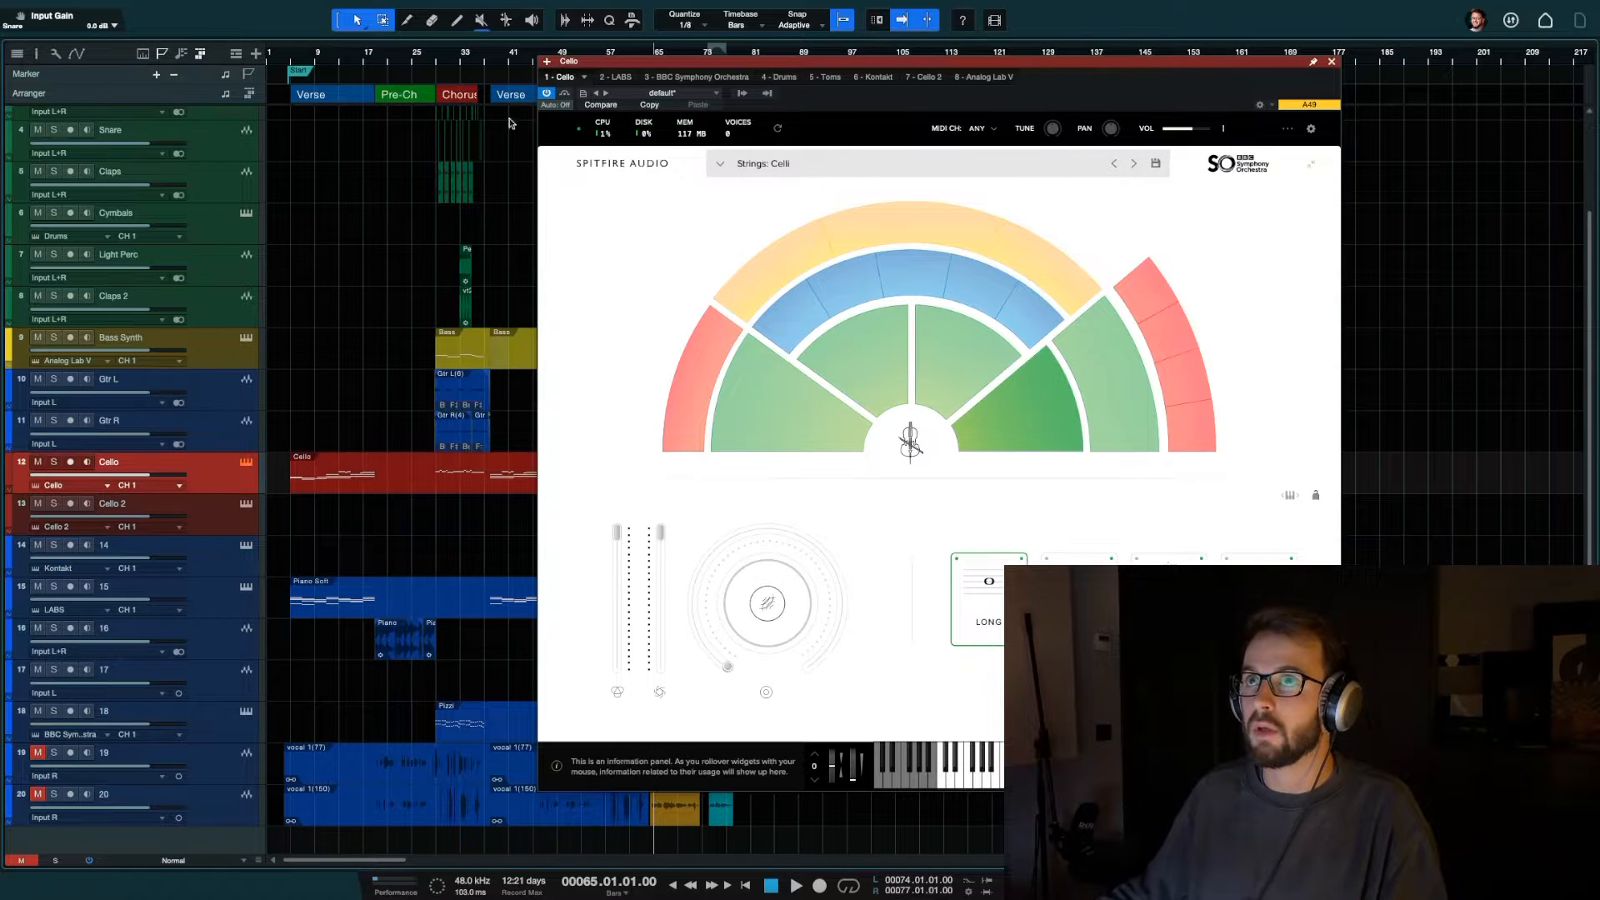
pyautogui.click(579, 84)
pyautogui.click(575, 108)
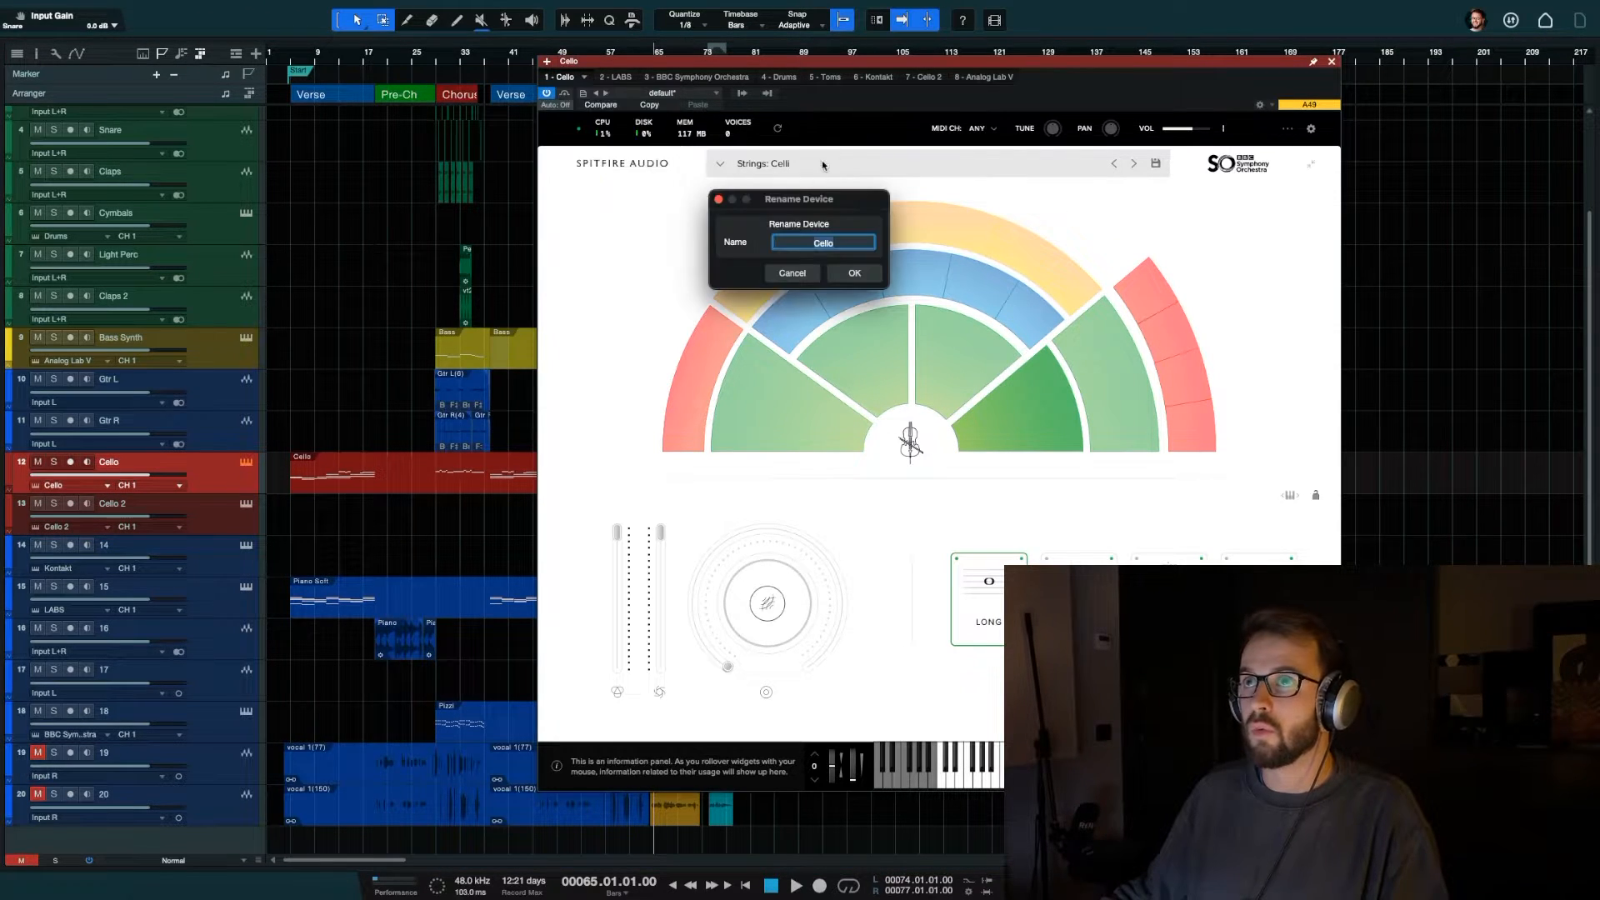
pyautogui.click(847, 240)
pyautogui.write('1')
pyautogui.press('Return')
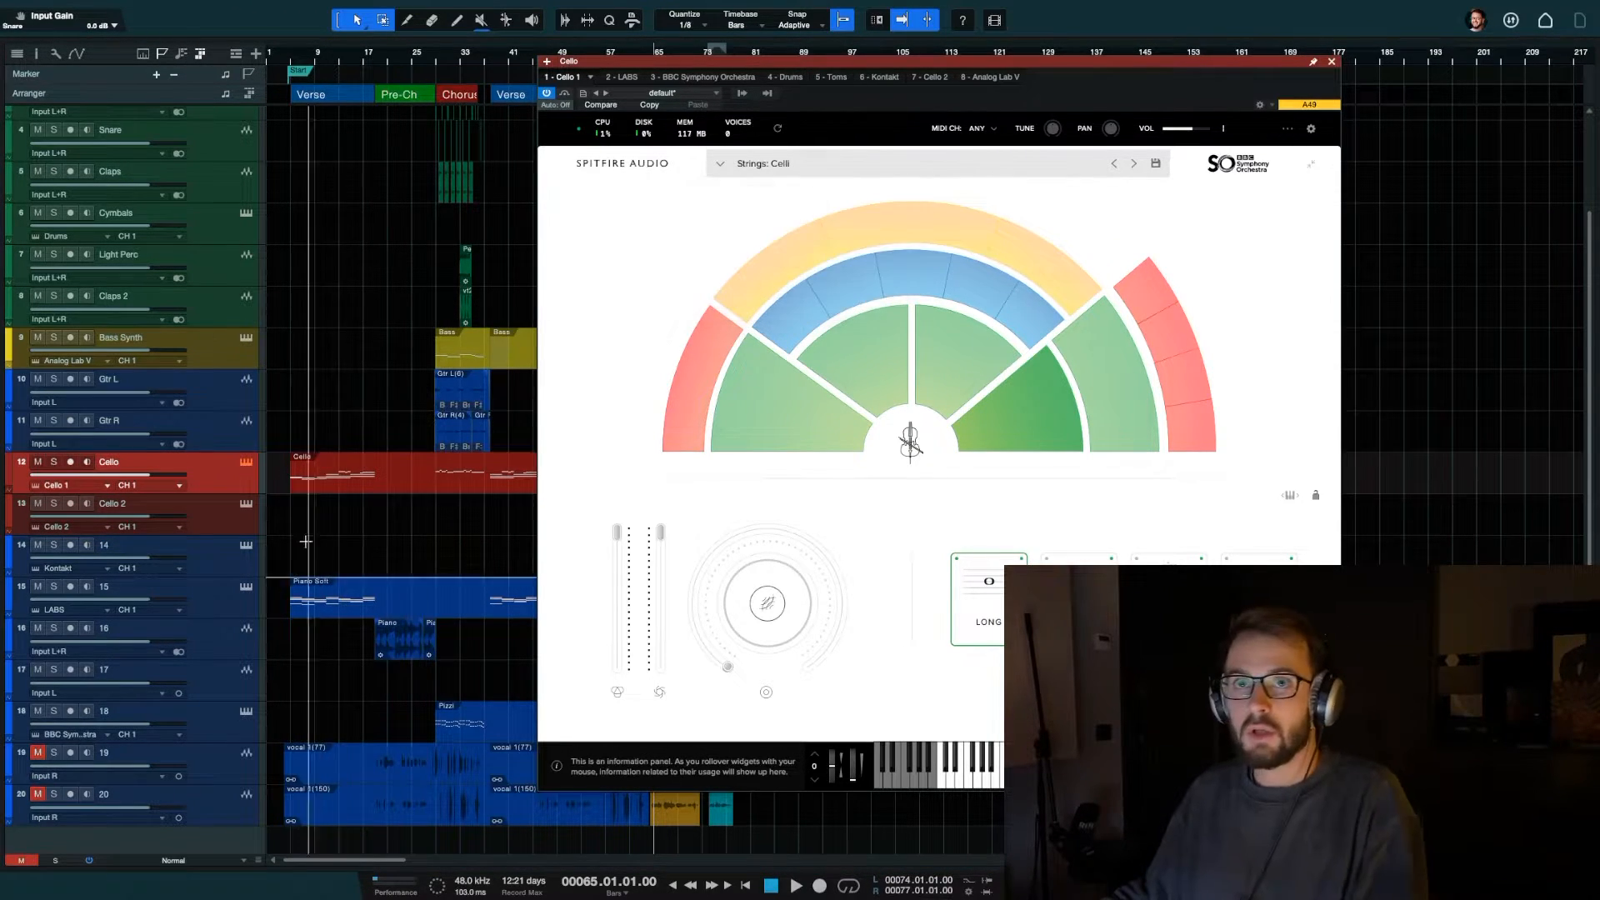
pyautogui.click(1331, 62)
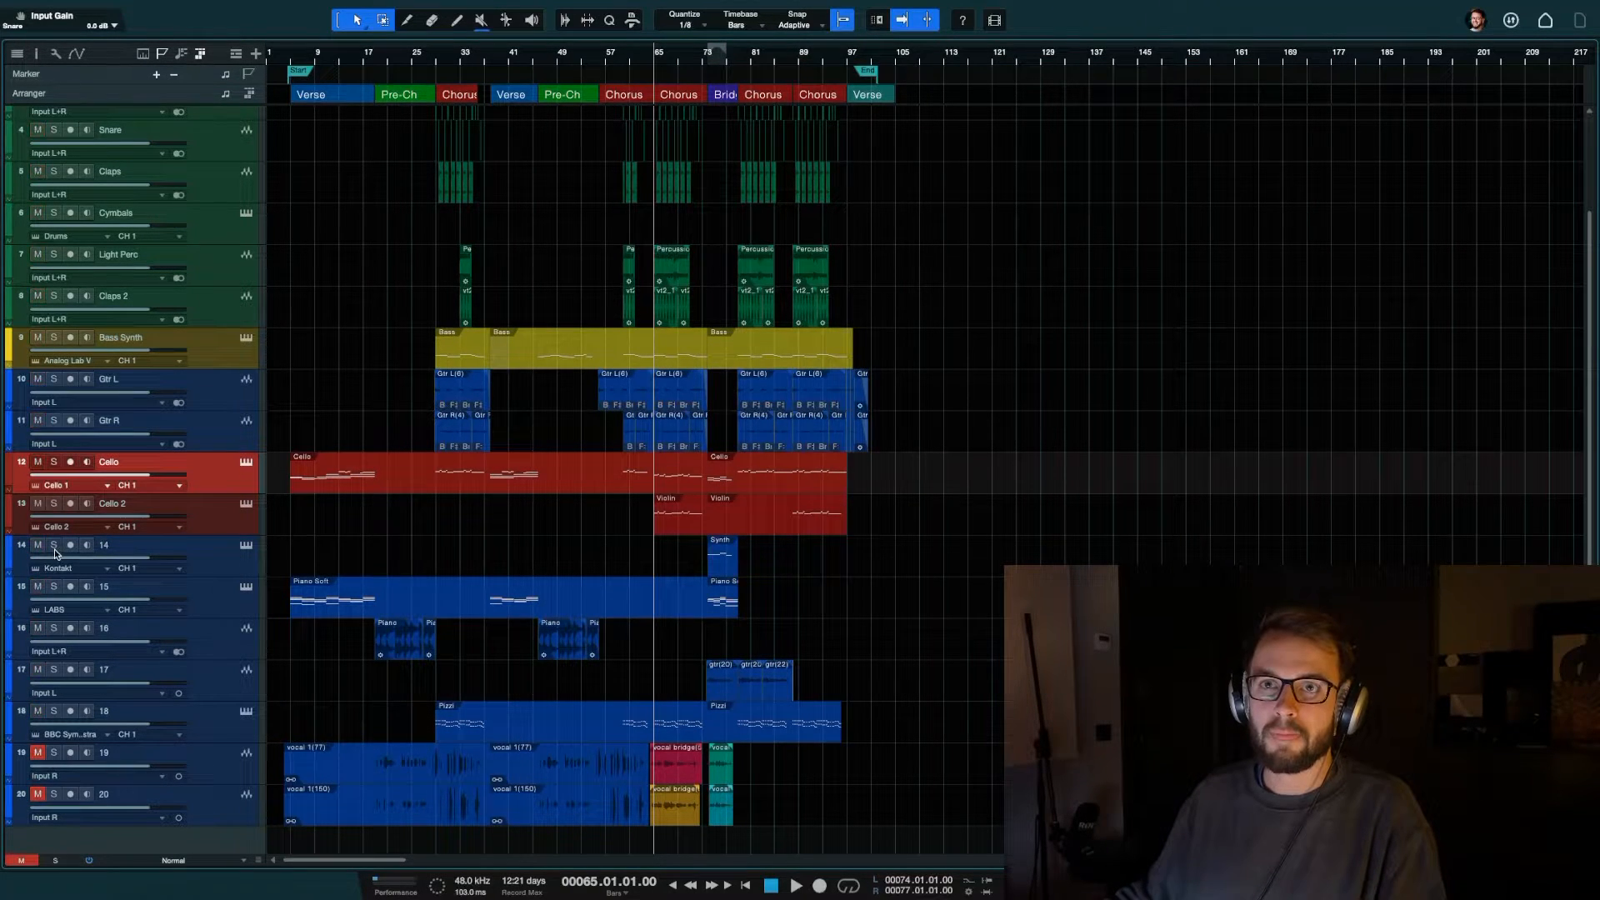
# Audition track 14 soloed from bar 75 in the Bridge section
pyautogui.click(720, 55)
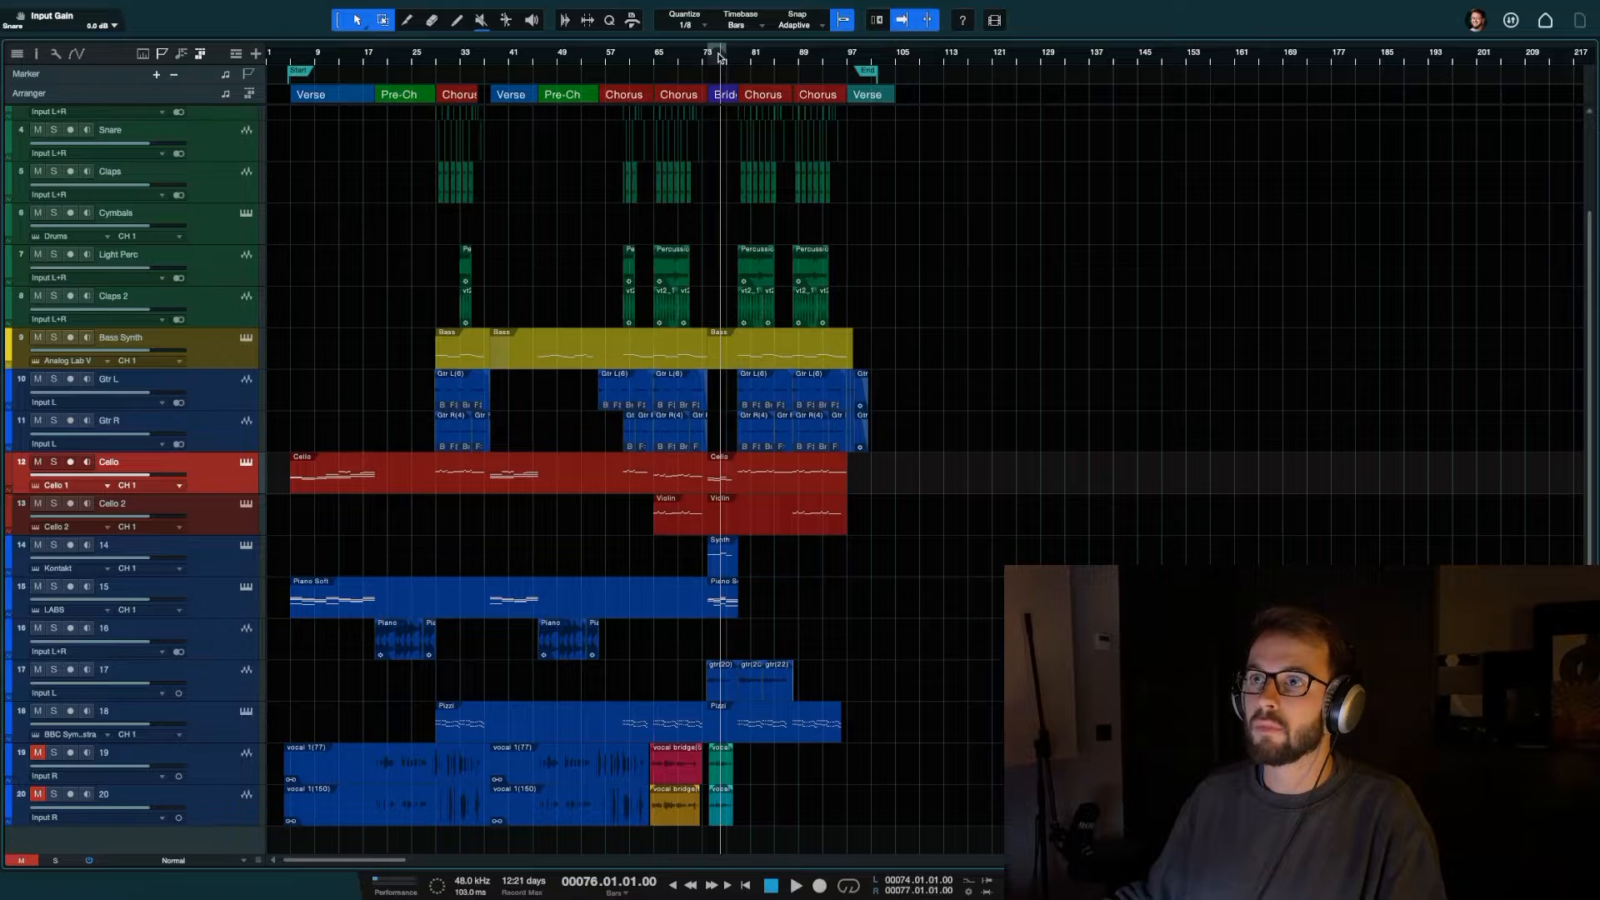
pyautogui.click(713, 55)
pyautogui.press('e')
pyautogui.press('e')
pyautogui.press('space')
pyautogui.click(53, 544)
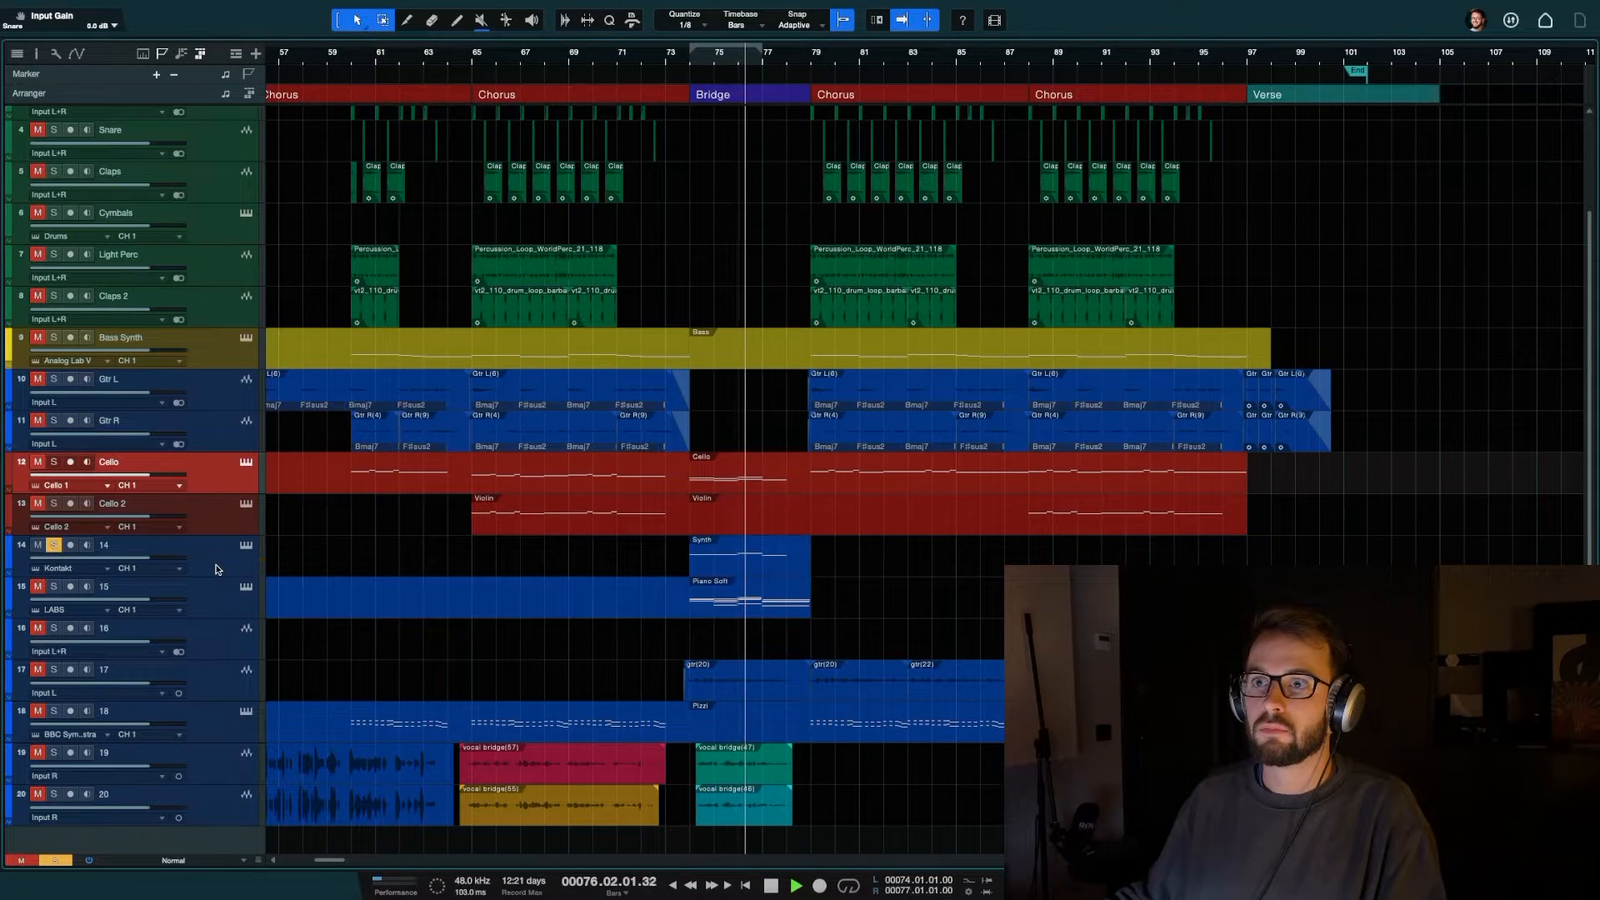
pyautogui.press('space')
# Rename track 14 as FX 1
pyautogui.doubleClick(106, 545)
pyautogui.write('FX')
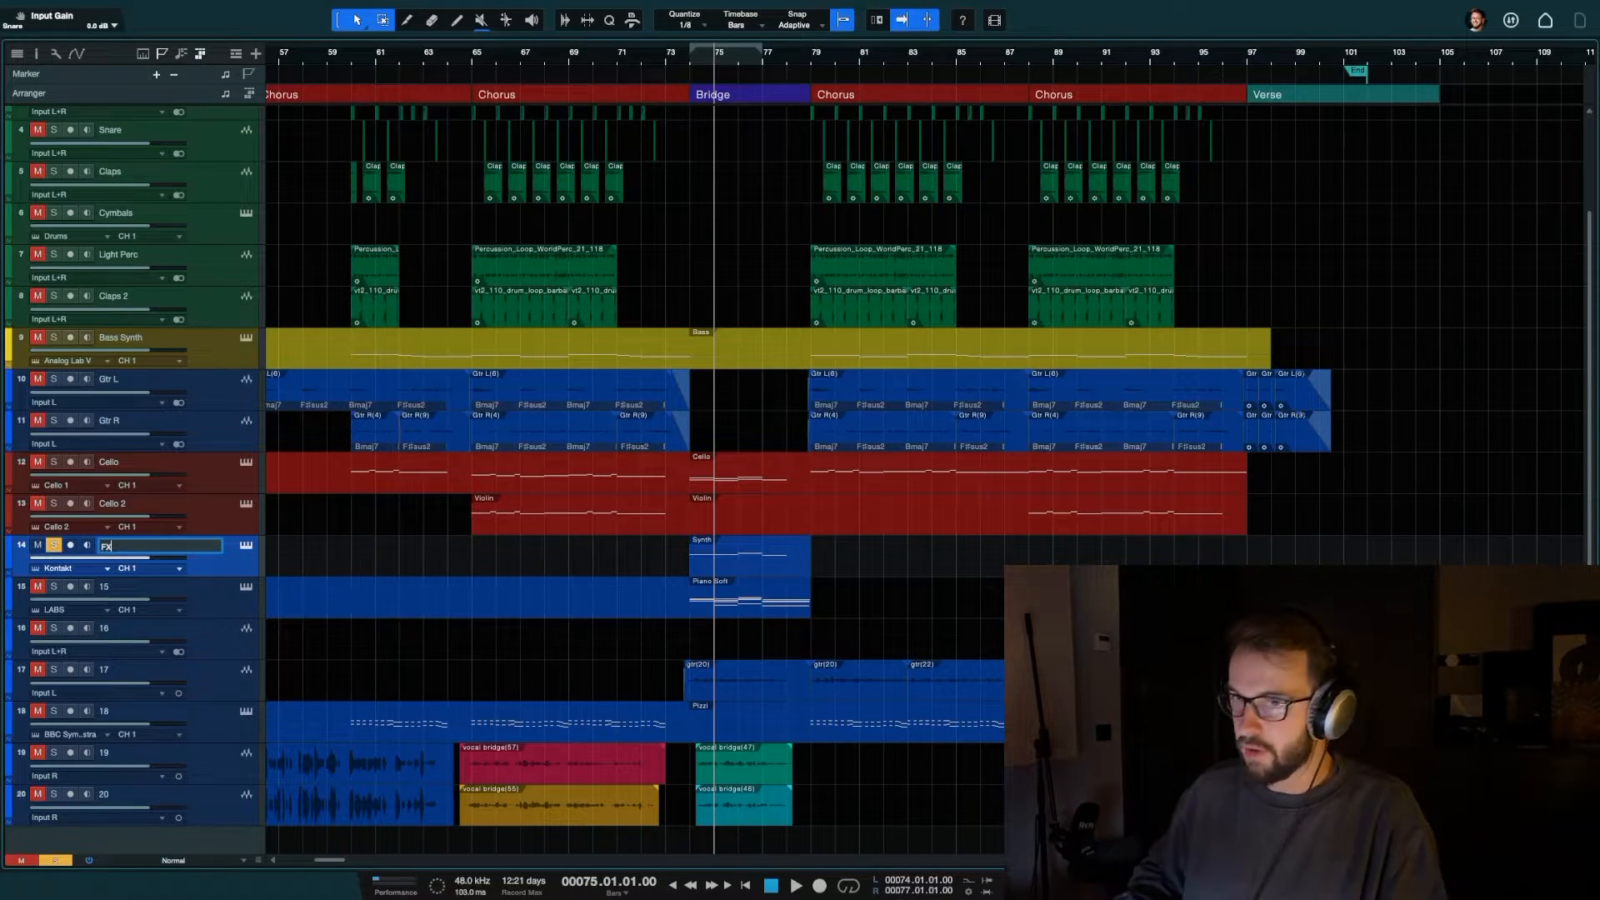
pyautogui.write(' 1')
pyautogui.press('Return')
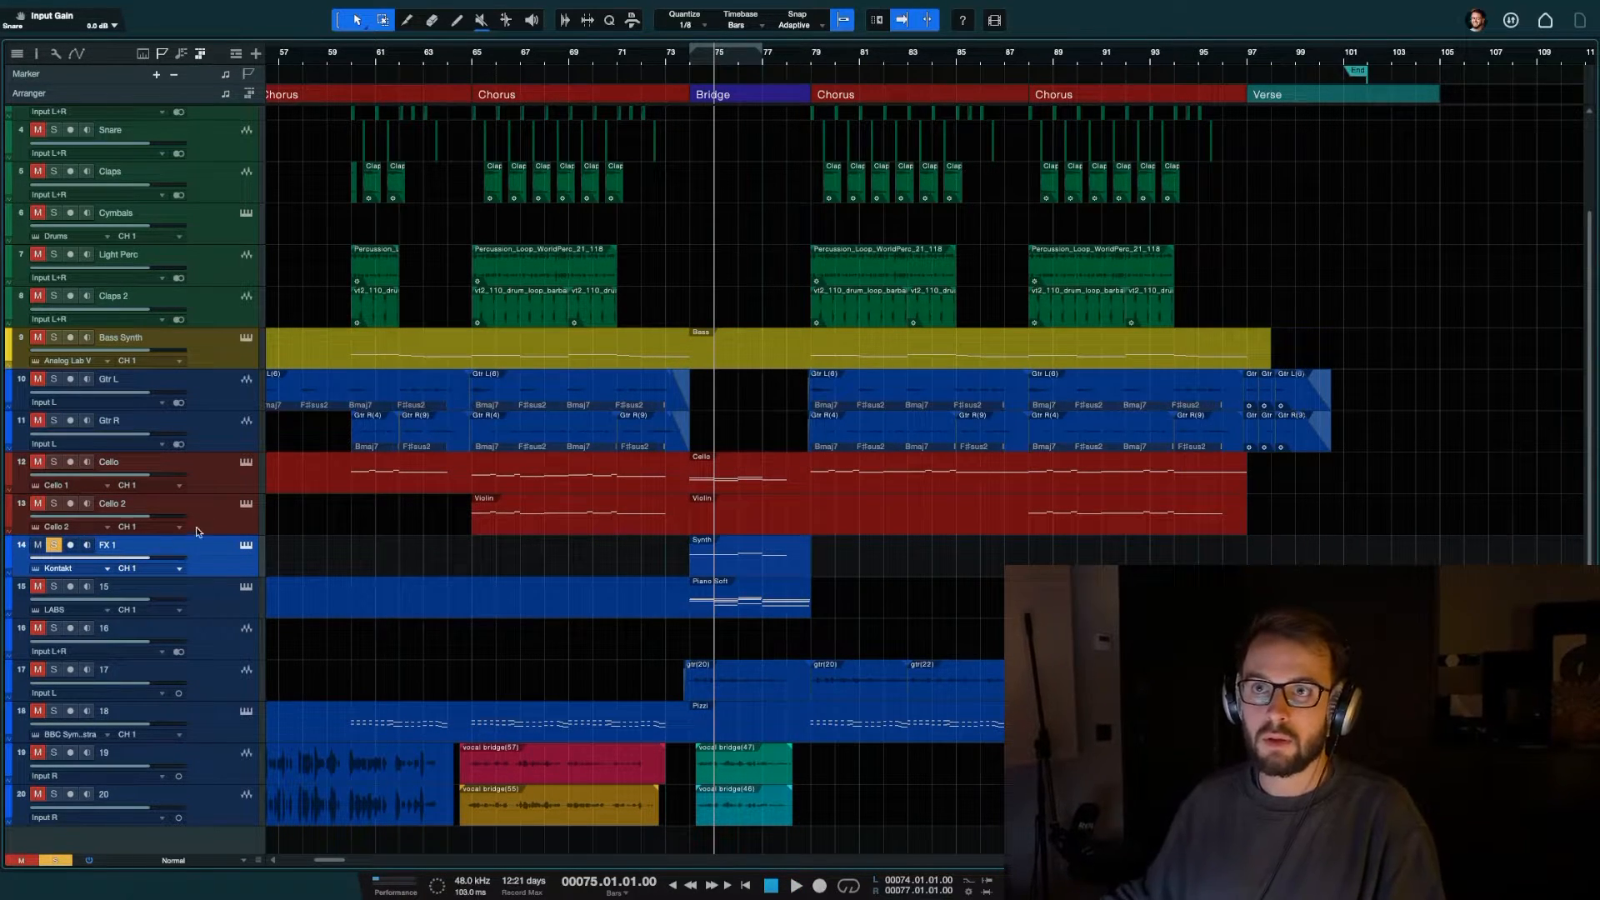
# Play track 16 soloed from bar 19 at the first Pre-Chorus and rename it as Piano 2
pyautogui.press('g')
pyautogui.press('g')
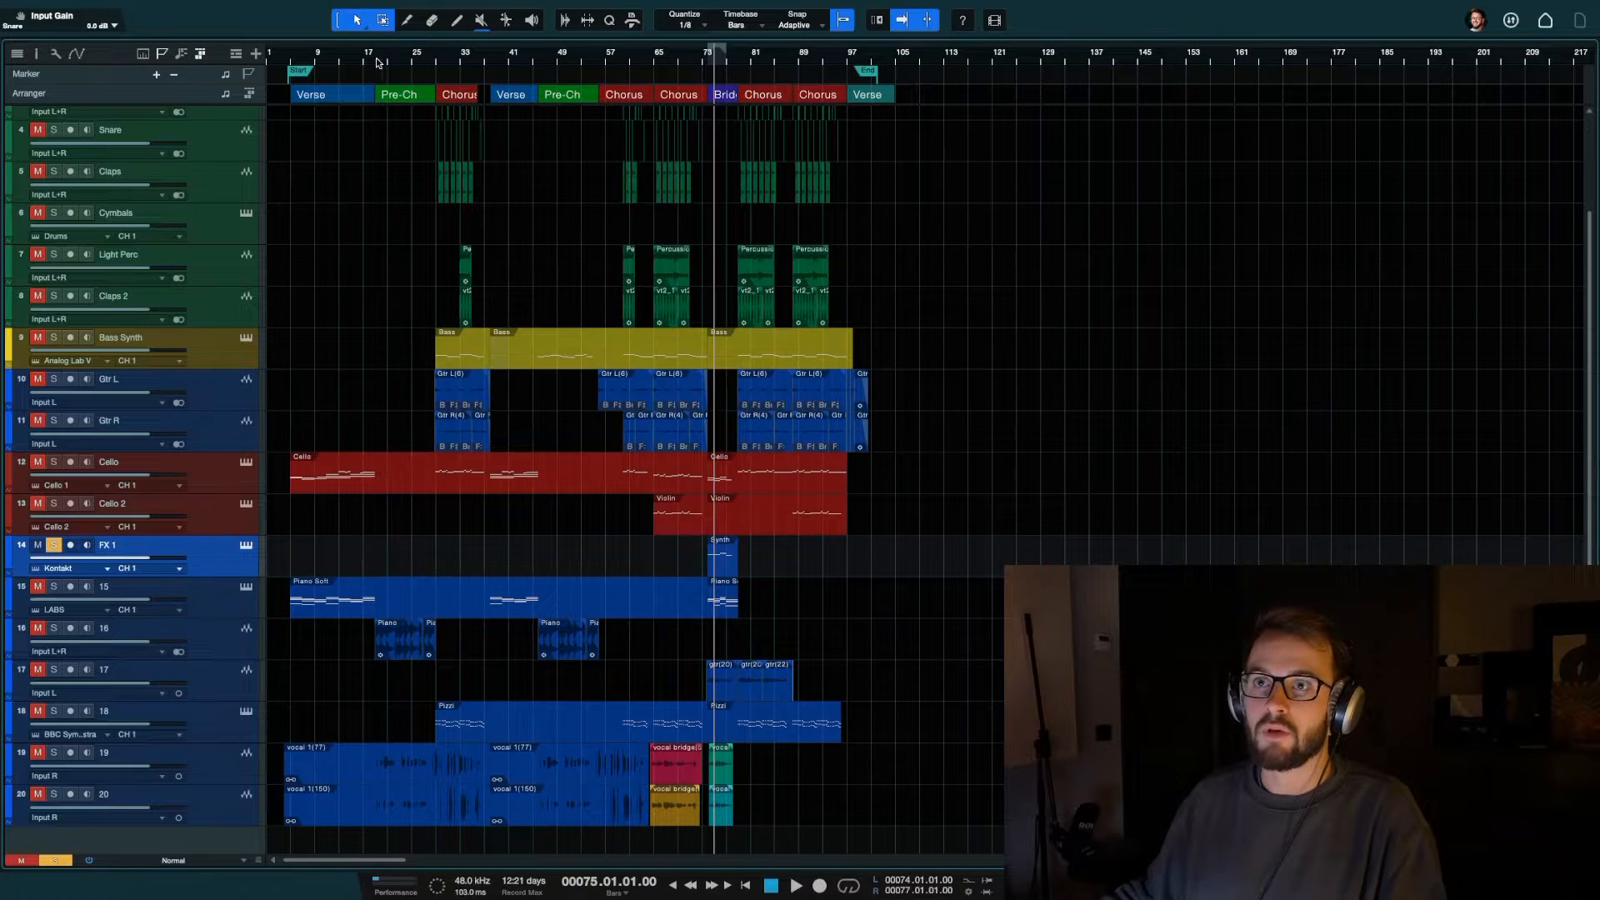
pyautogui.click(377, 63)
pyautogui.click(213, 632)
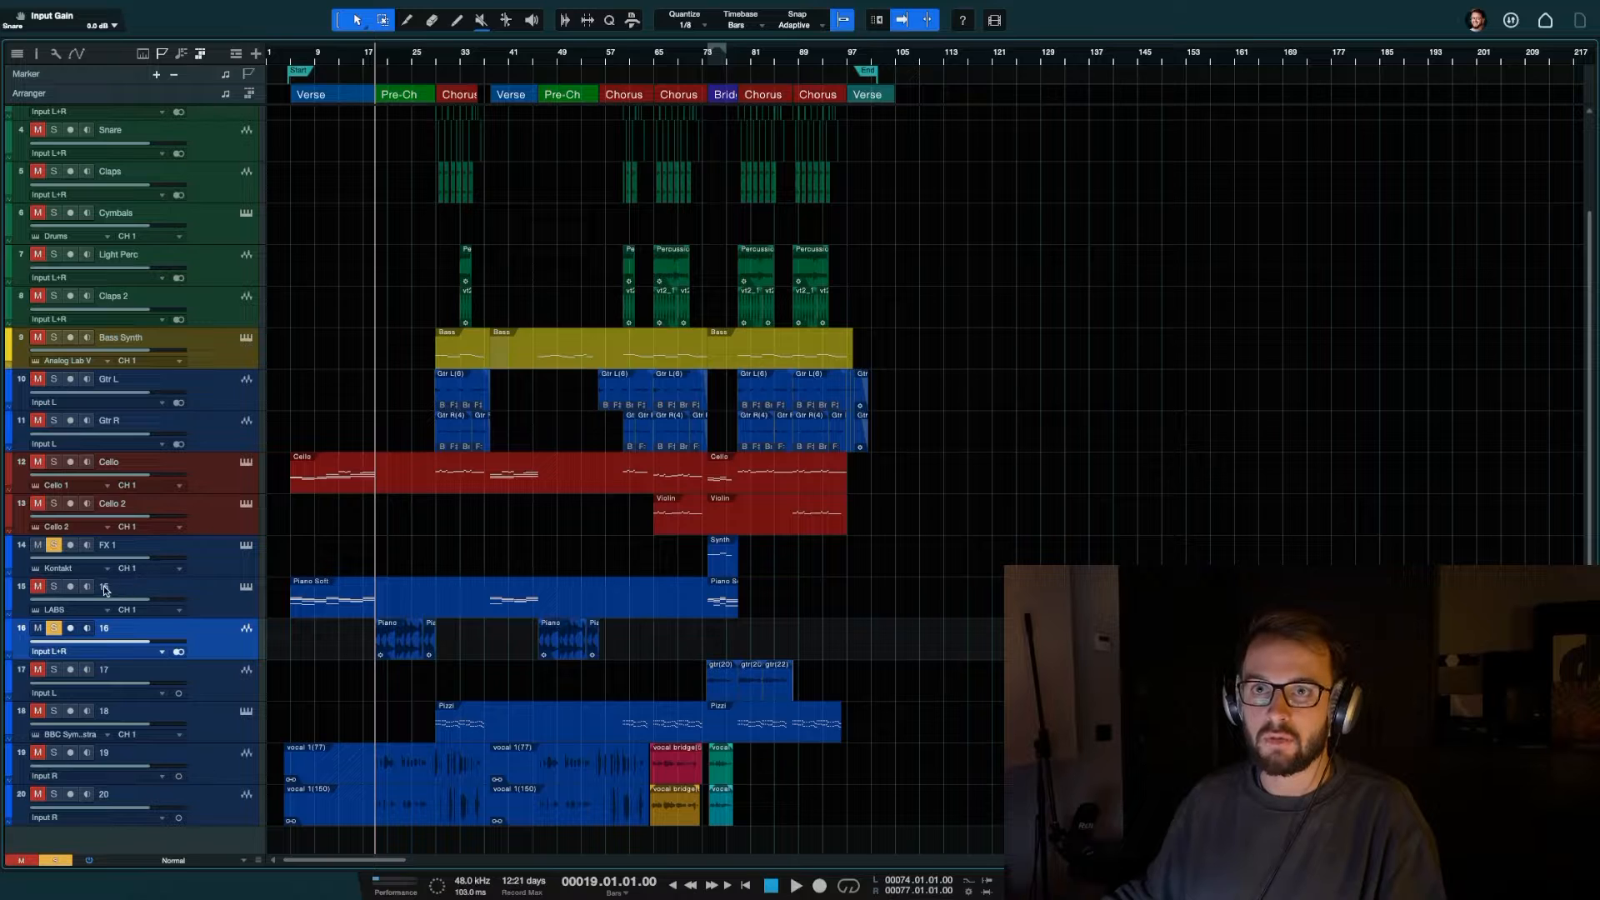
pyautogui.press('space')
pyautogui.doubleClick(105, 628)
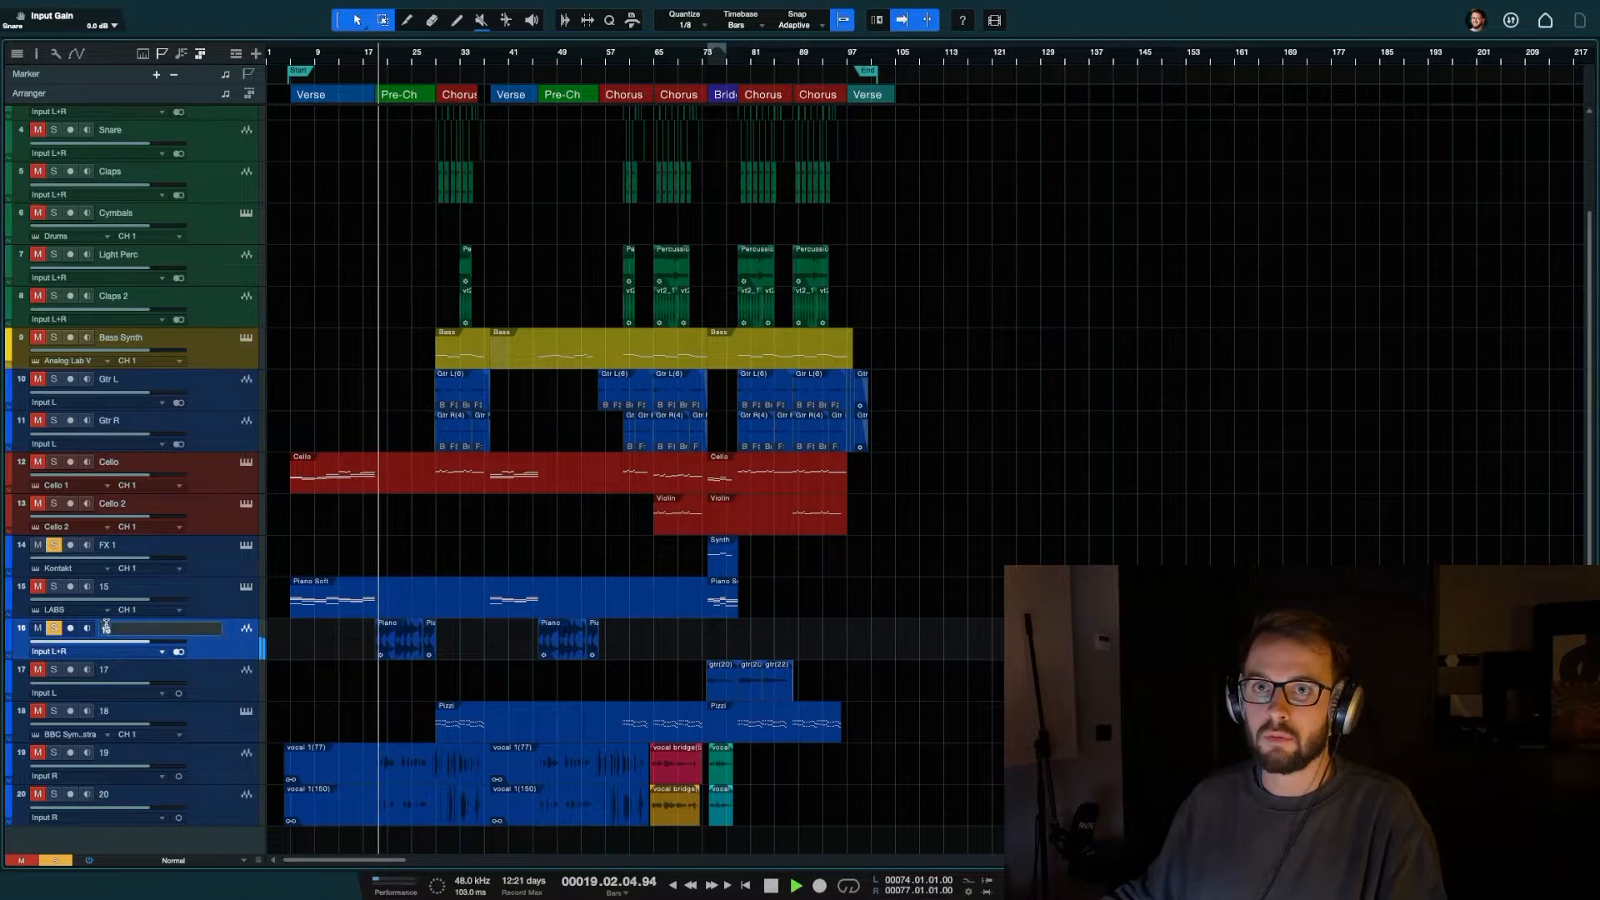
pyautogui.write('Piano 2')
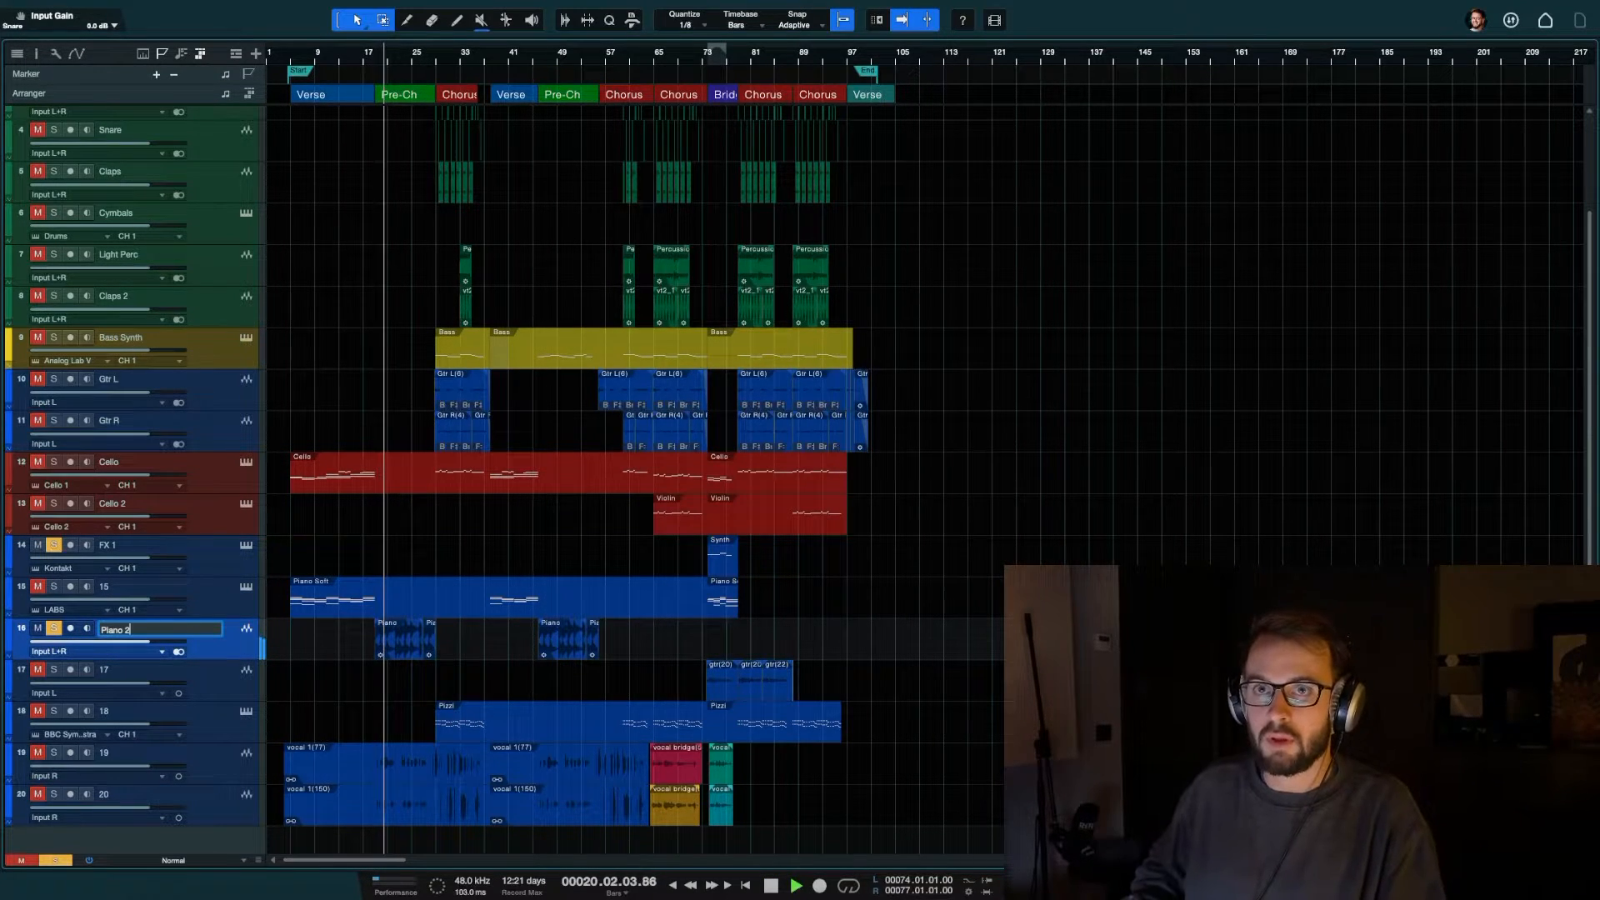
pyautogui.press('Return')
# Rename track 15 as Piano 1
pyautogui.doubleClick(106, 586)
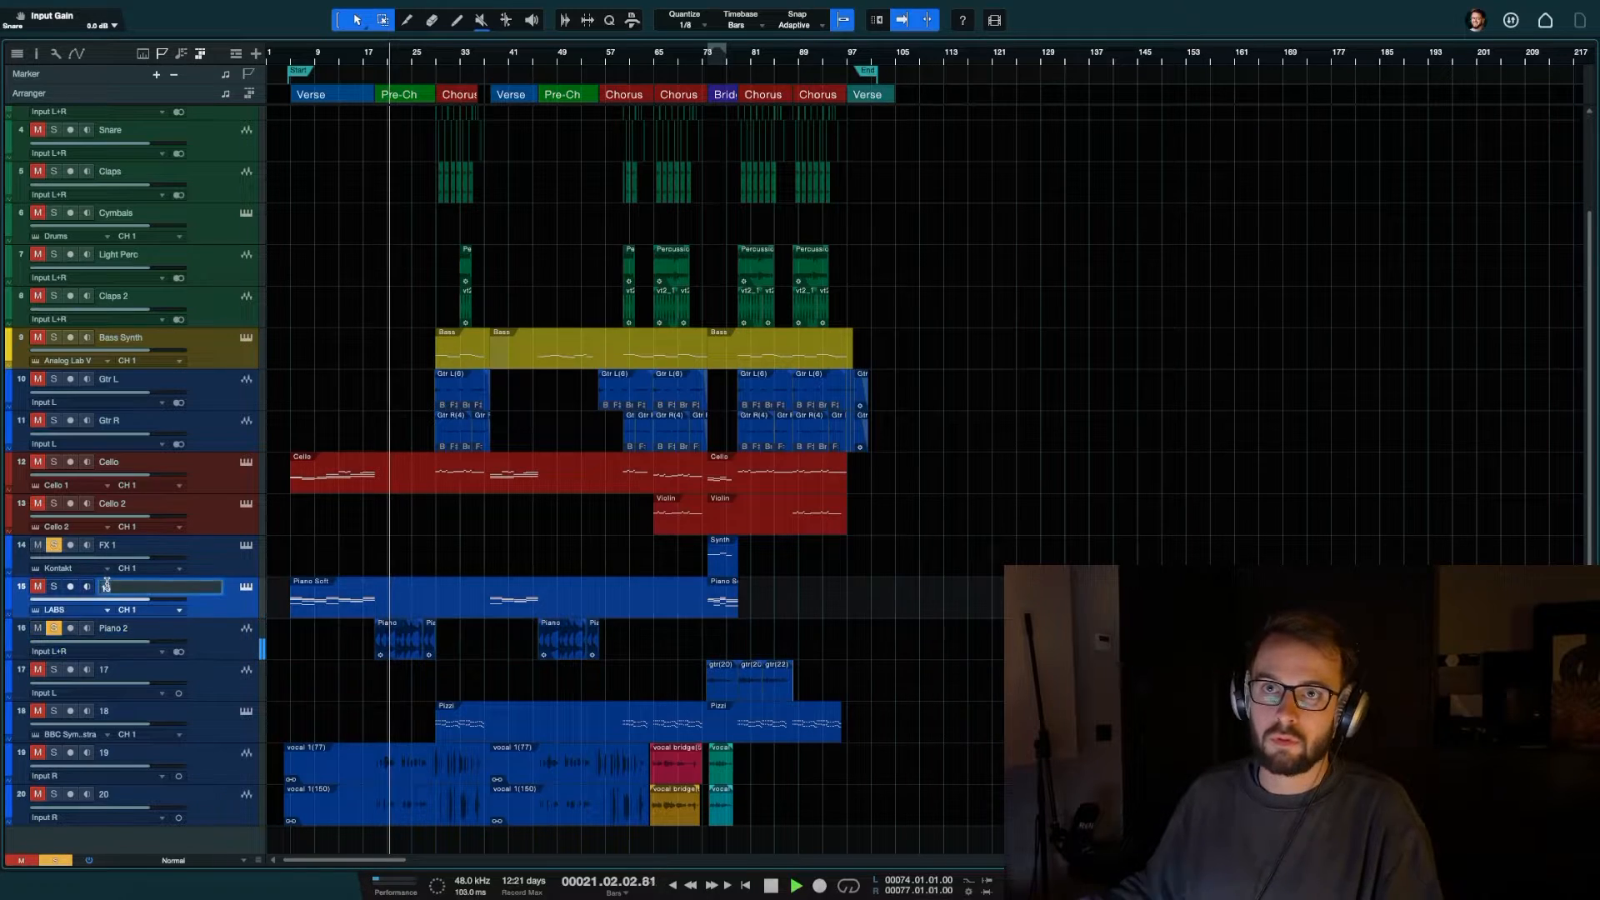
pyautogui.write('Piano')
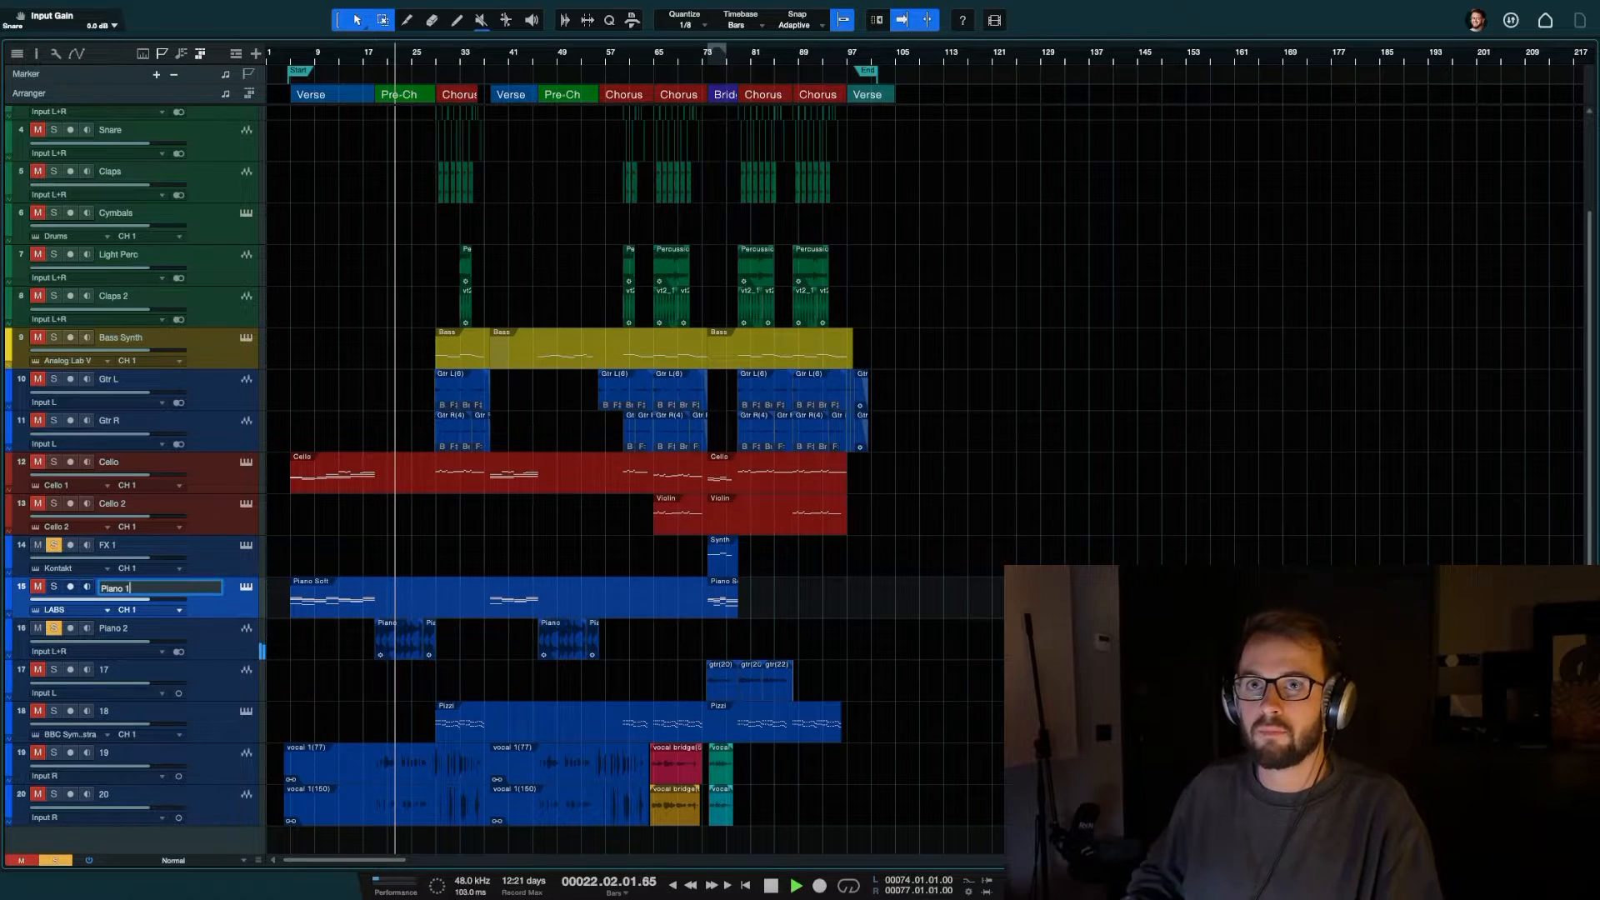
pyautogui.write(' 1')
# Colour the FX 1, Piano 1 and Piano 2 tracks red together and stop playback
pyautogui.click(219, 648)
pyautogui.keyDown('shift'); pyautogui.click(93, 548); pyautogui.keyUp('shift')
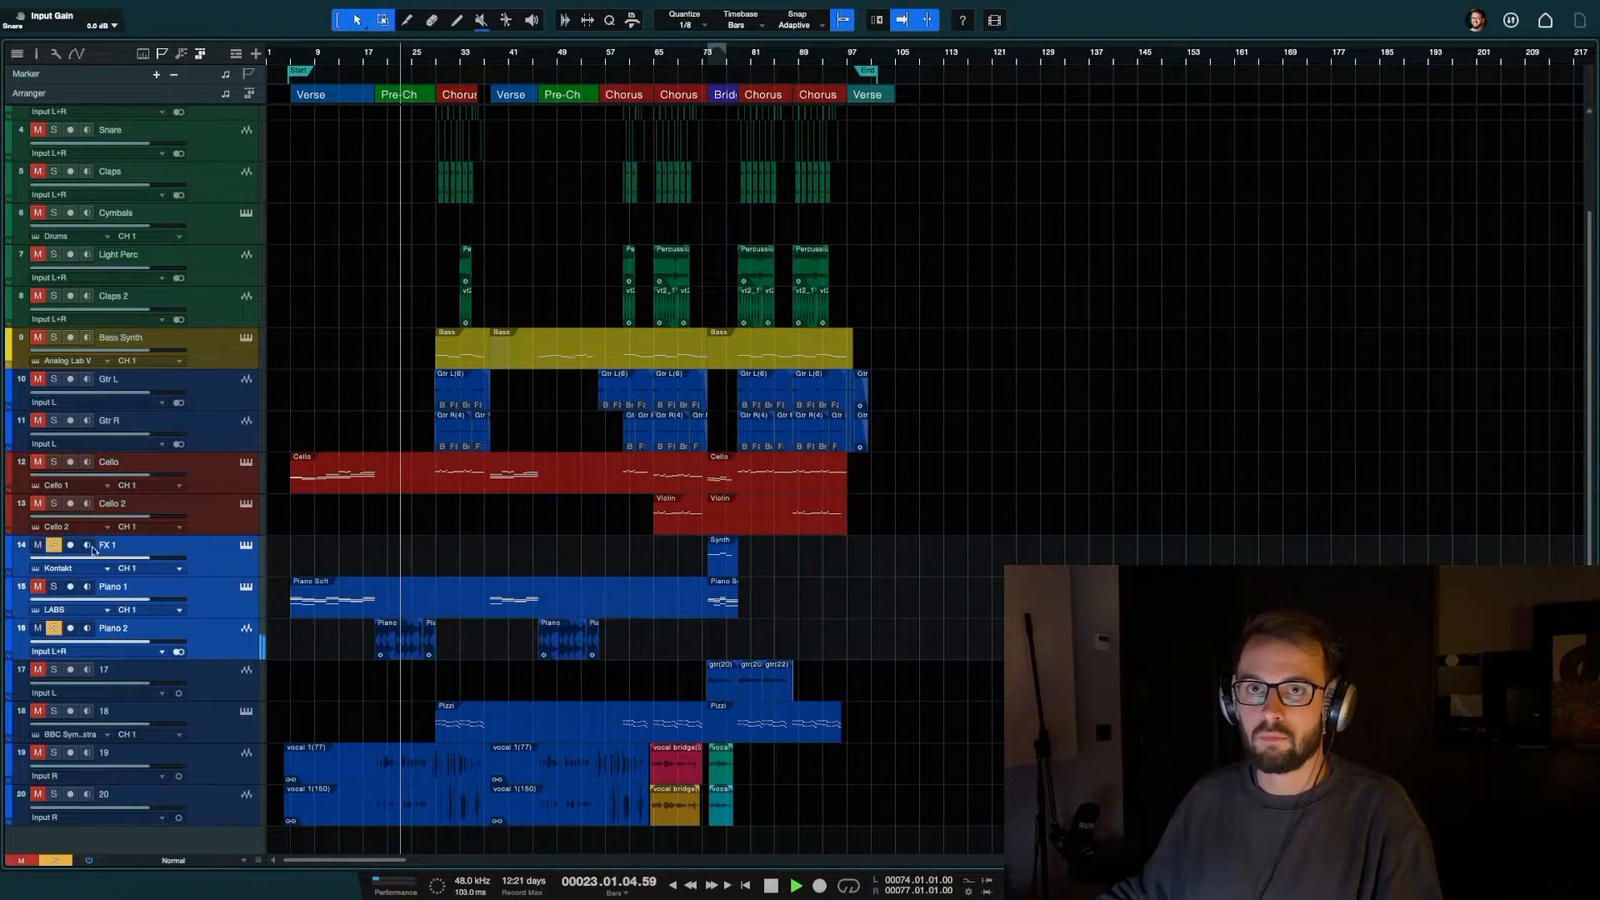
pyautogui.click(8, 559)
pyautogui.click(147, 548)
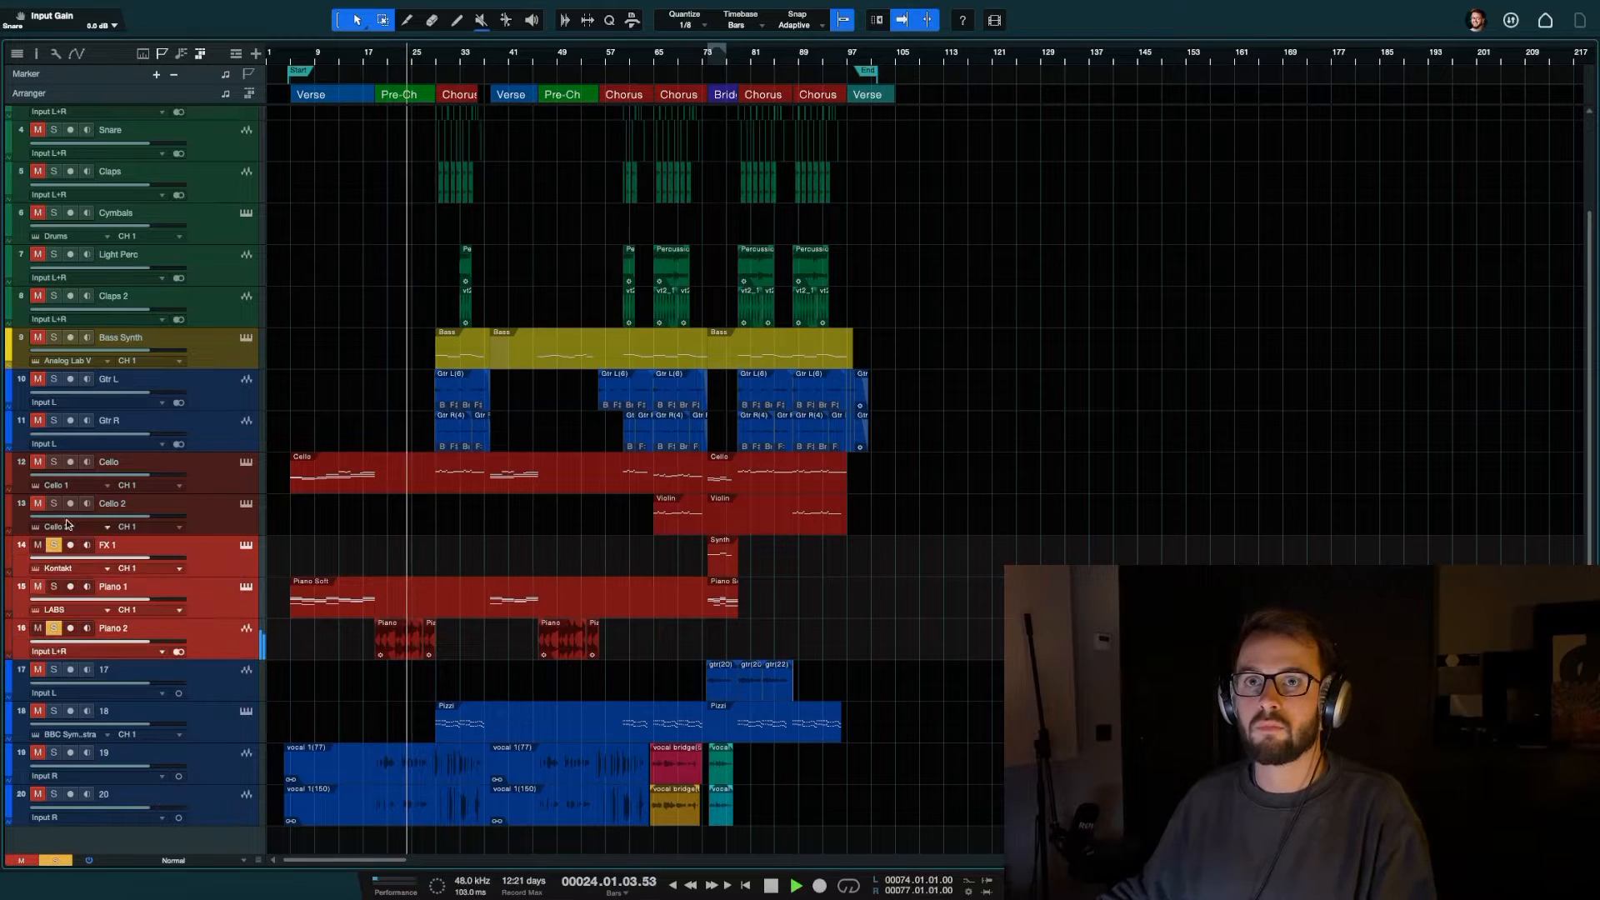
pyautogui.press('space')
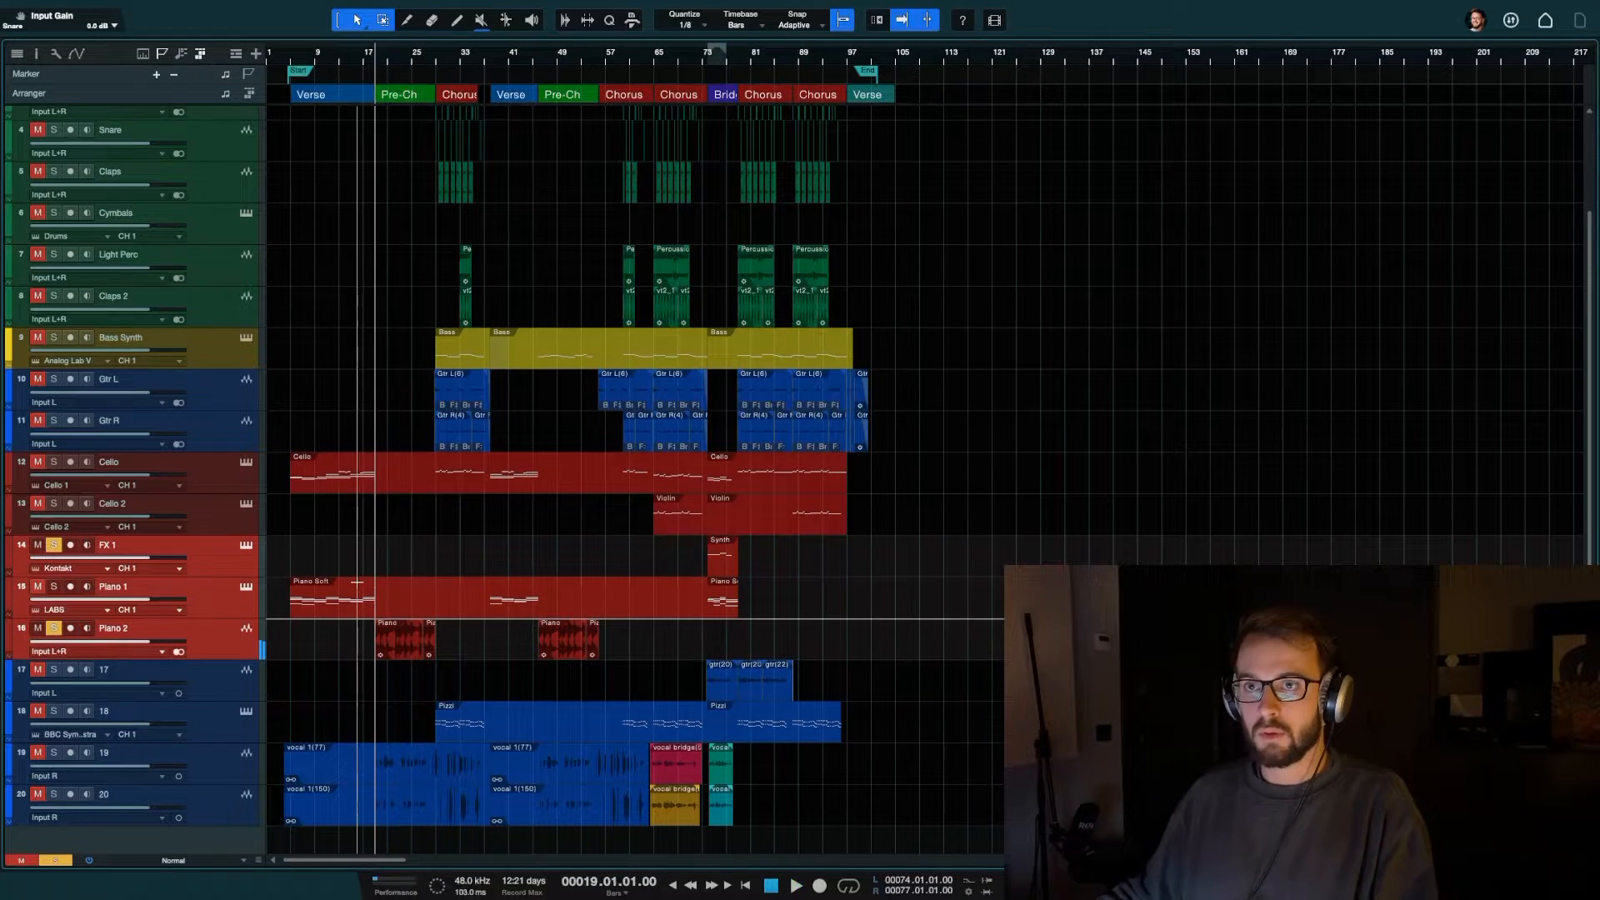
# Play from bar 75 and solo track 17 instead of FX 1 and Piano 2
pyautogui.click(723, 56)
pyautogui.click(714, 56)
pyautogui.press('space')
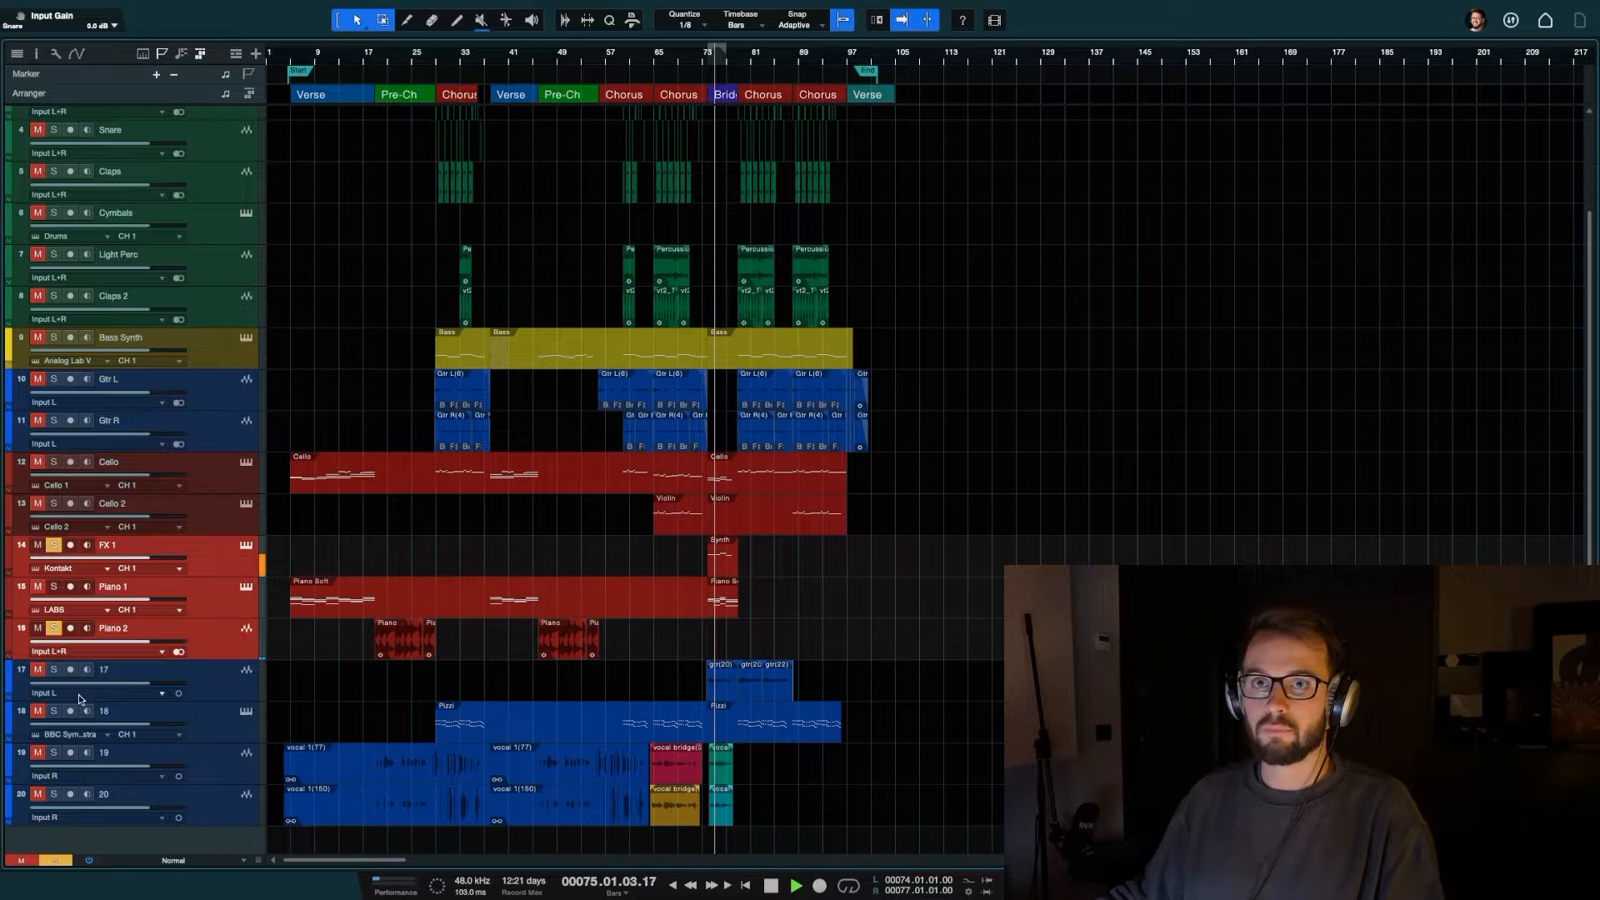
pyautogui.click(53, 669)
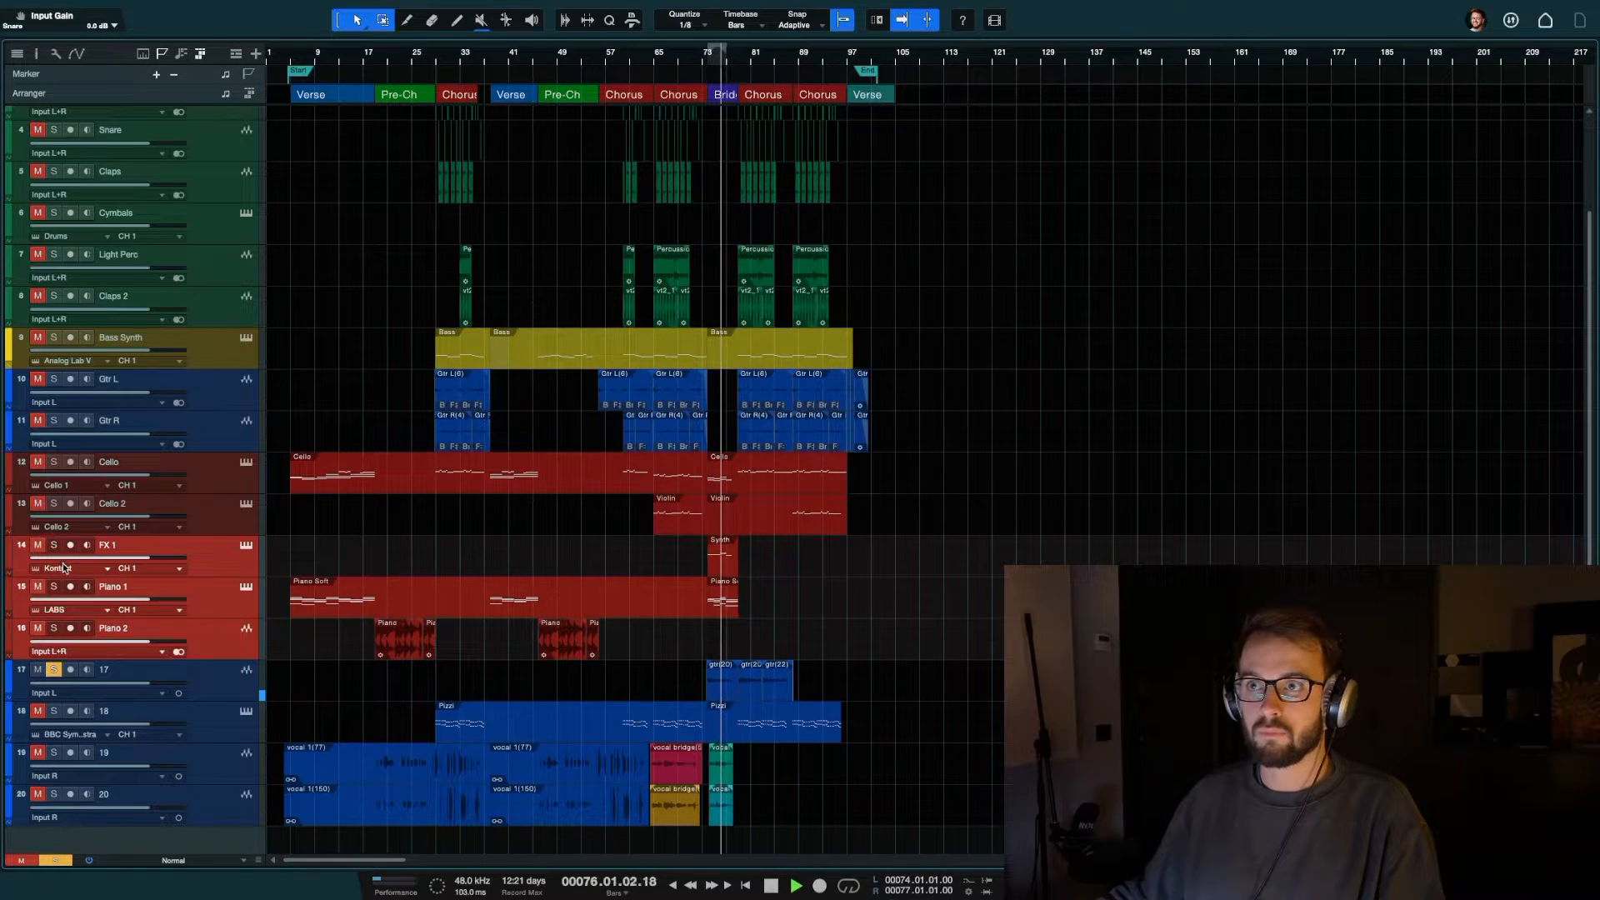
# Show the console, stop playback, make the console taller and hide it again
pyautogui.press('F3')
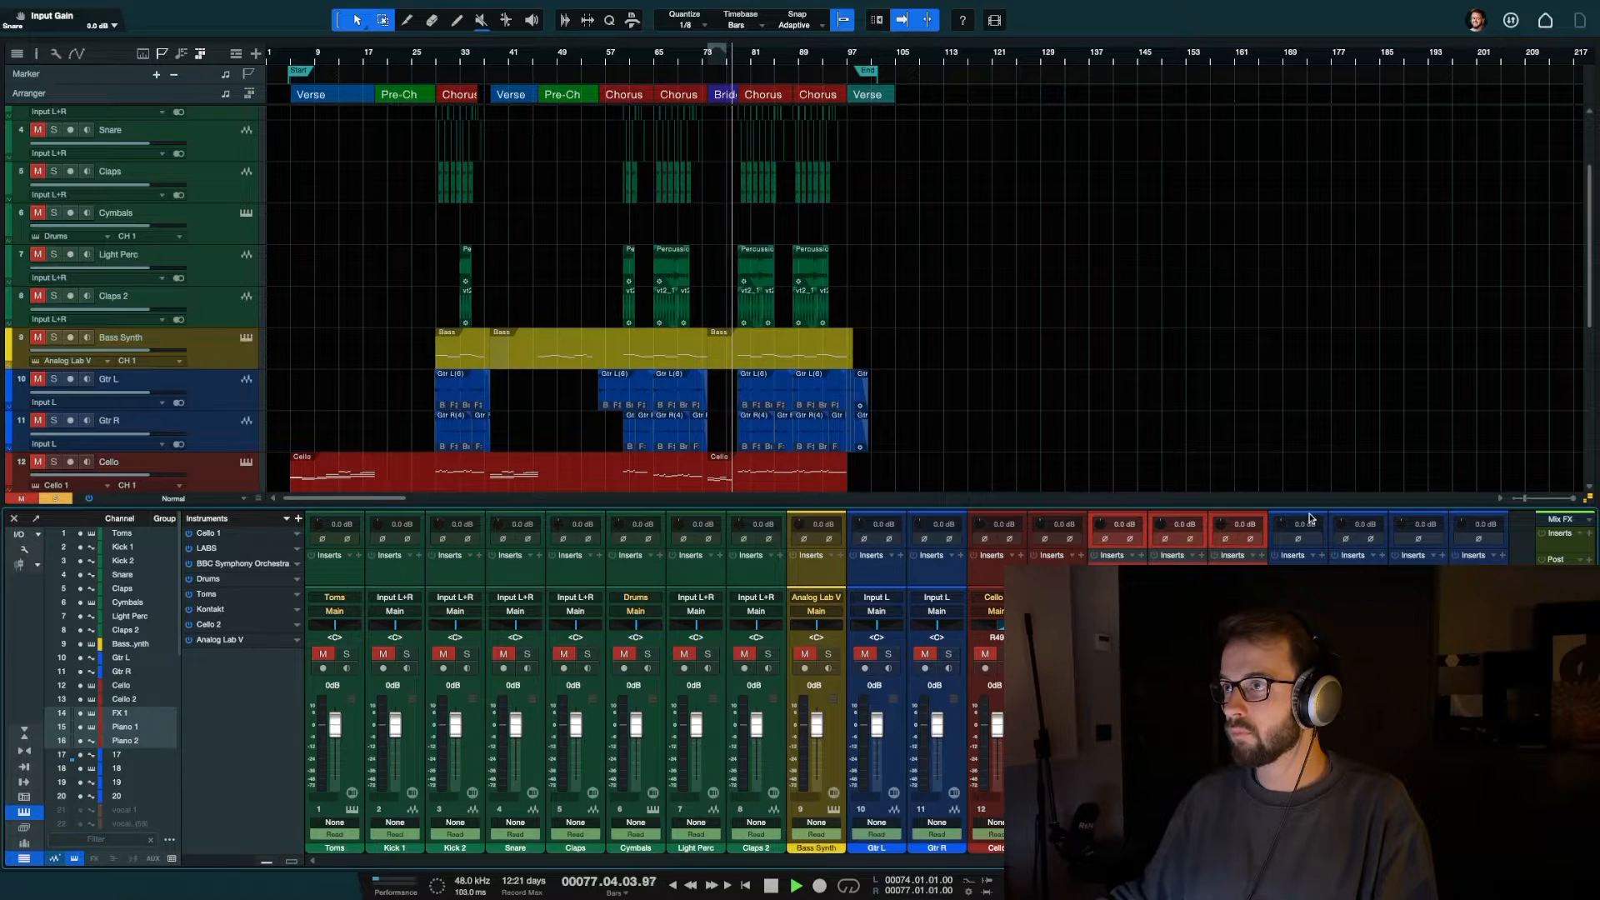
pyautogui.press('space')
pyautogui.moveTo(1284, 508); pyautogui.dragTo(1282, 422)
pyautogui.press('F3')
# Audition the soloed track 17 from bar 75 and from bar 83 in the following Chorus
pyautogui.press('space')
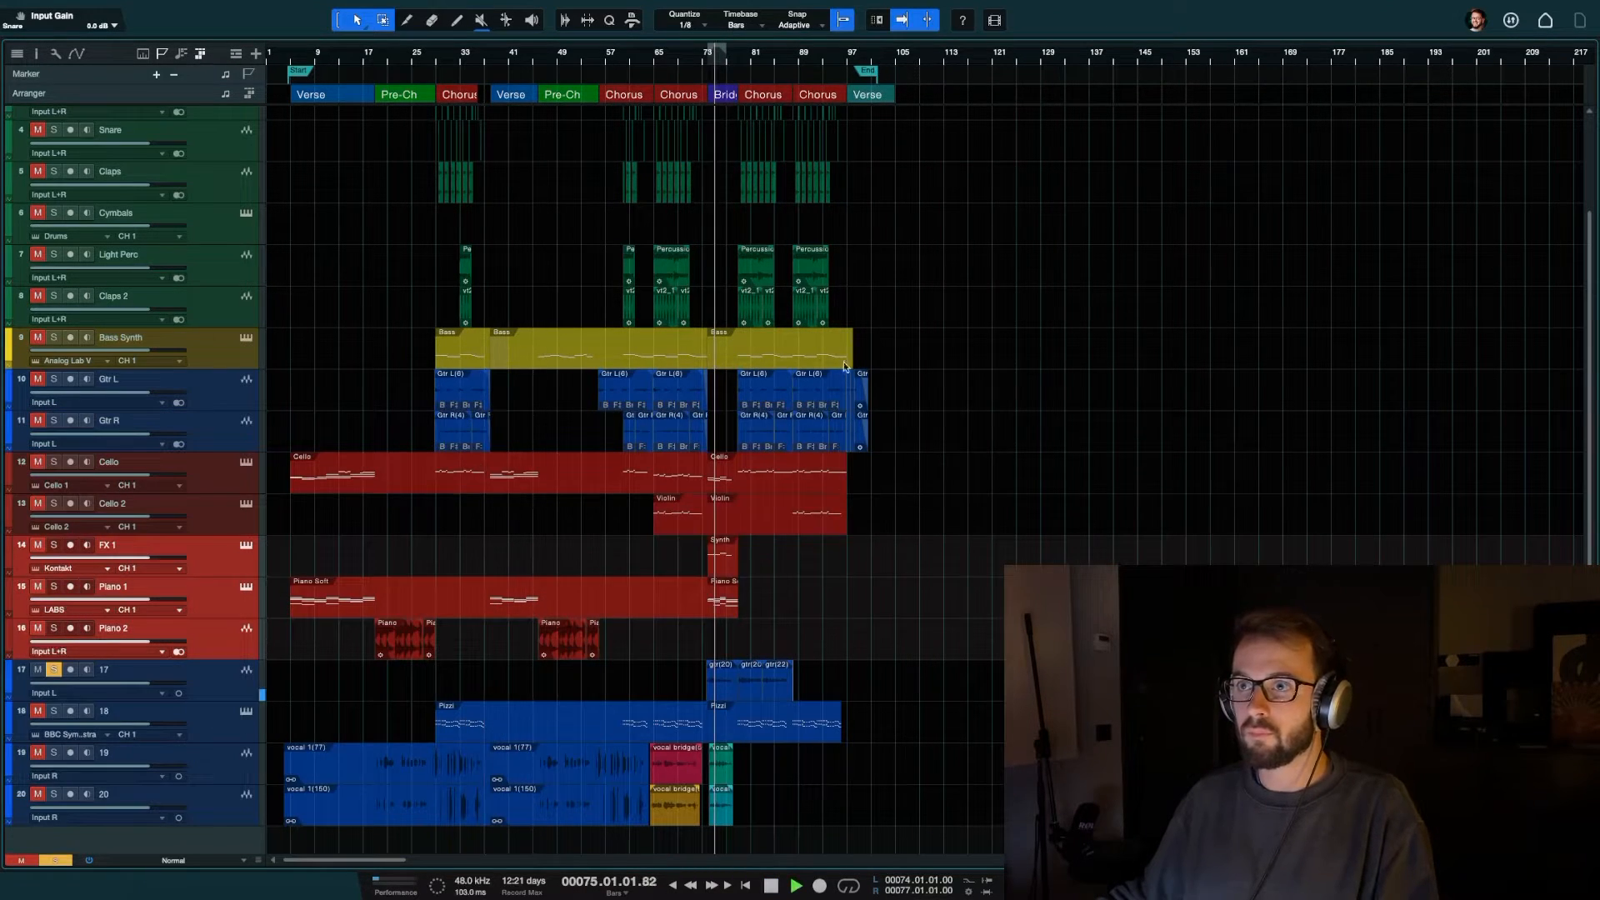
pyautogui.click(759, 61)
pyautogui.press('space')
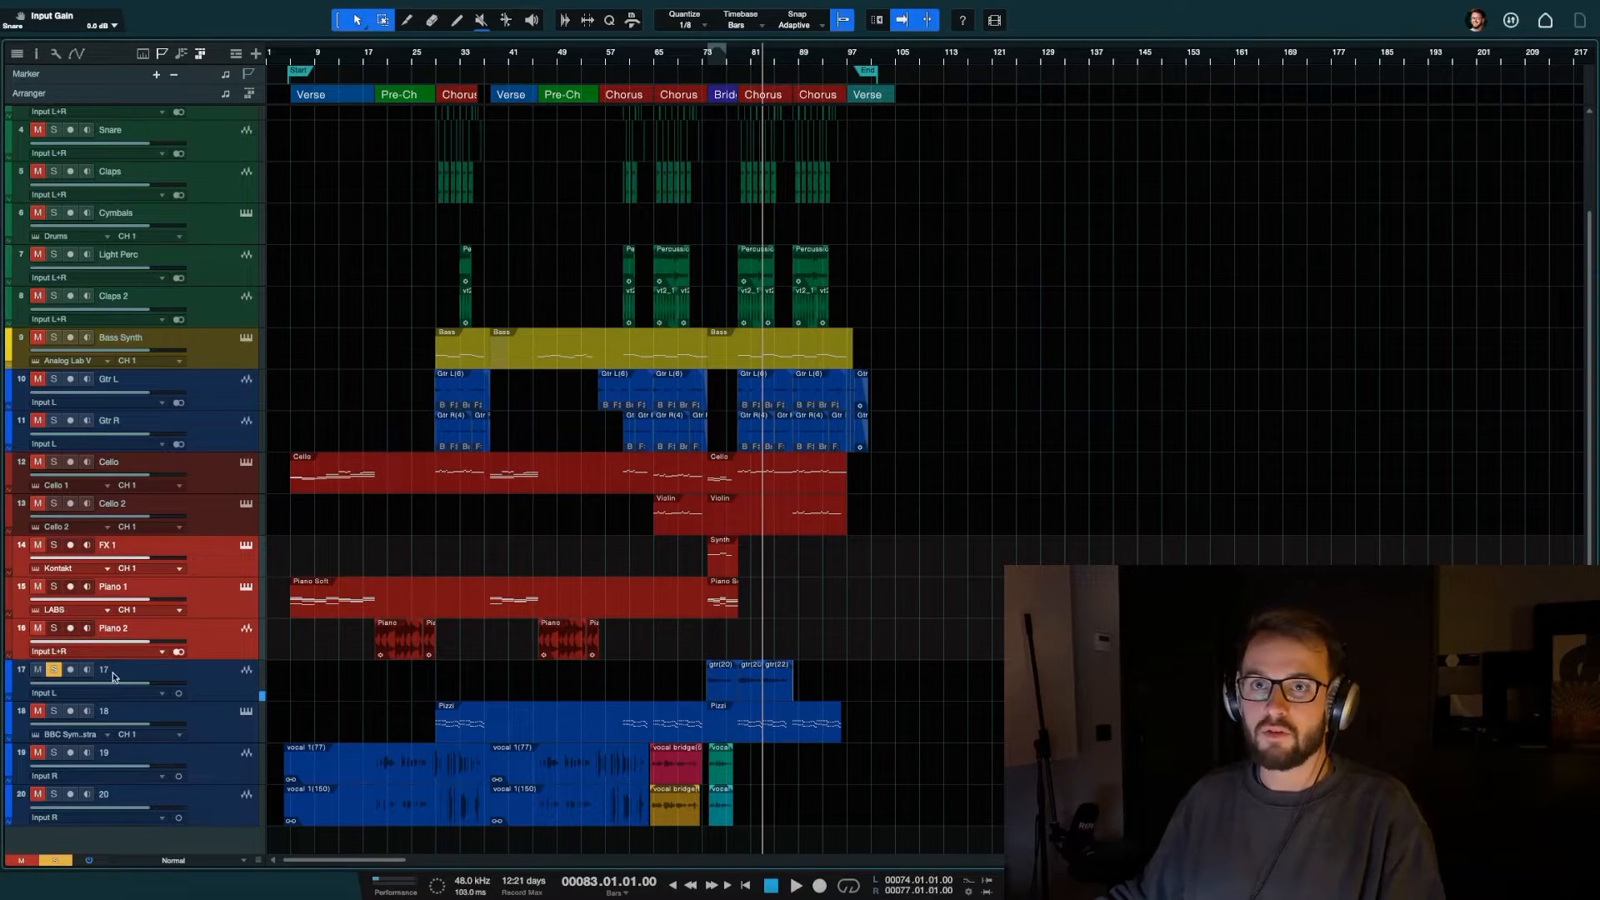
# Rename track 17 as Gtr and move it directly below the Gtr R track
pyautogui.doubleClick(107, 670)
pyautogui.write('Gtr')
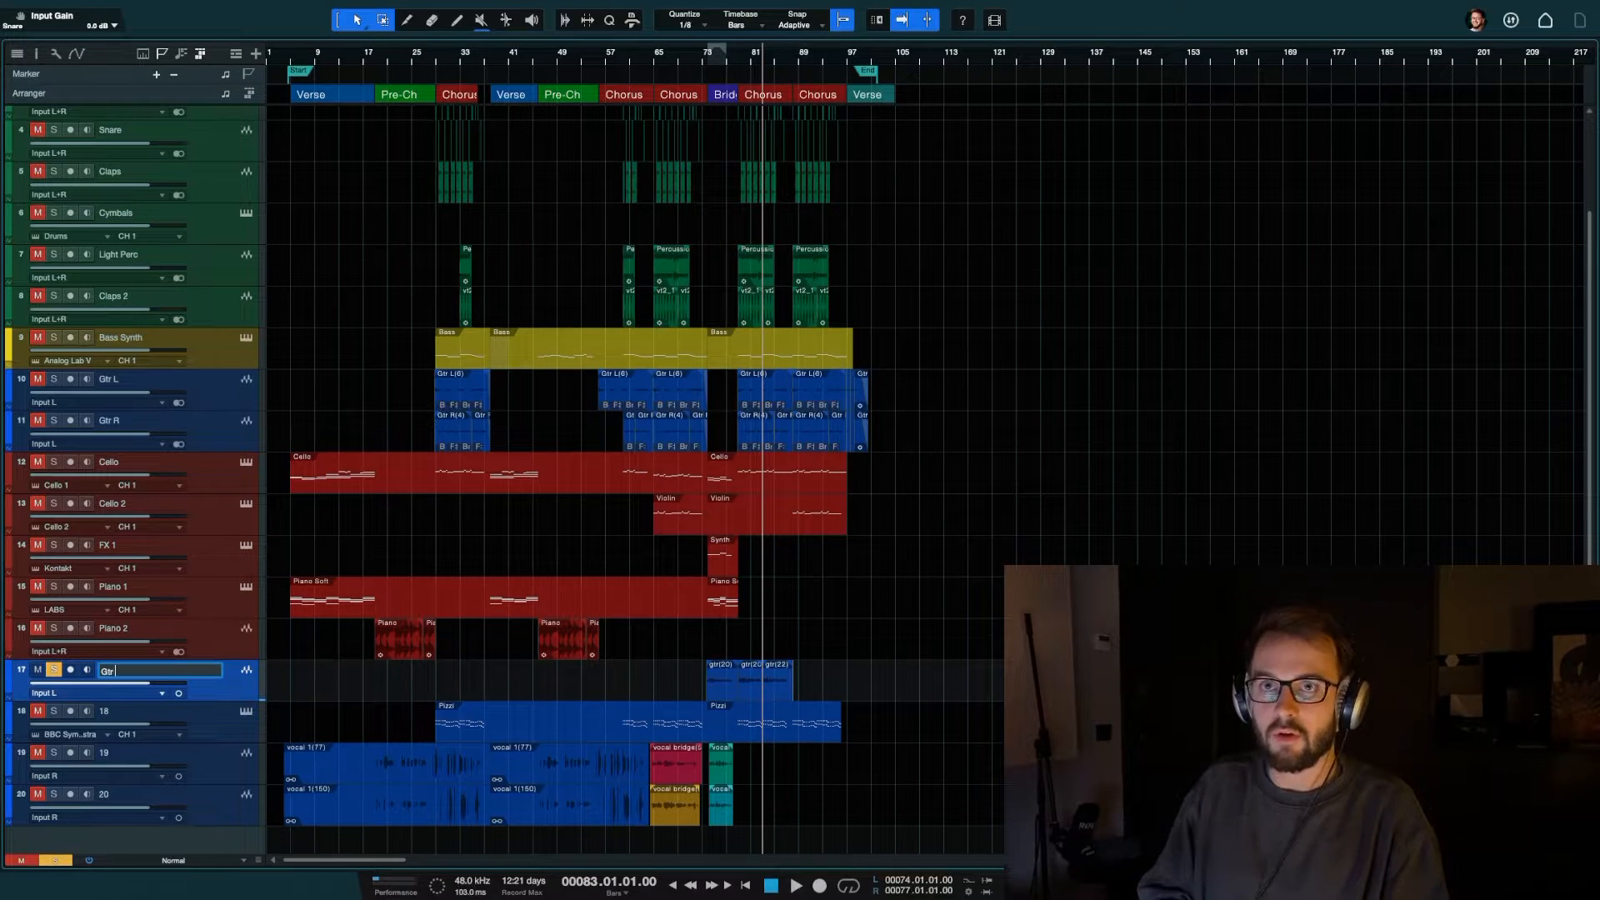
pyautogui.press('Return')
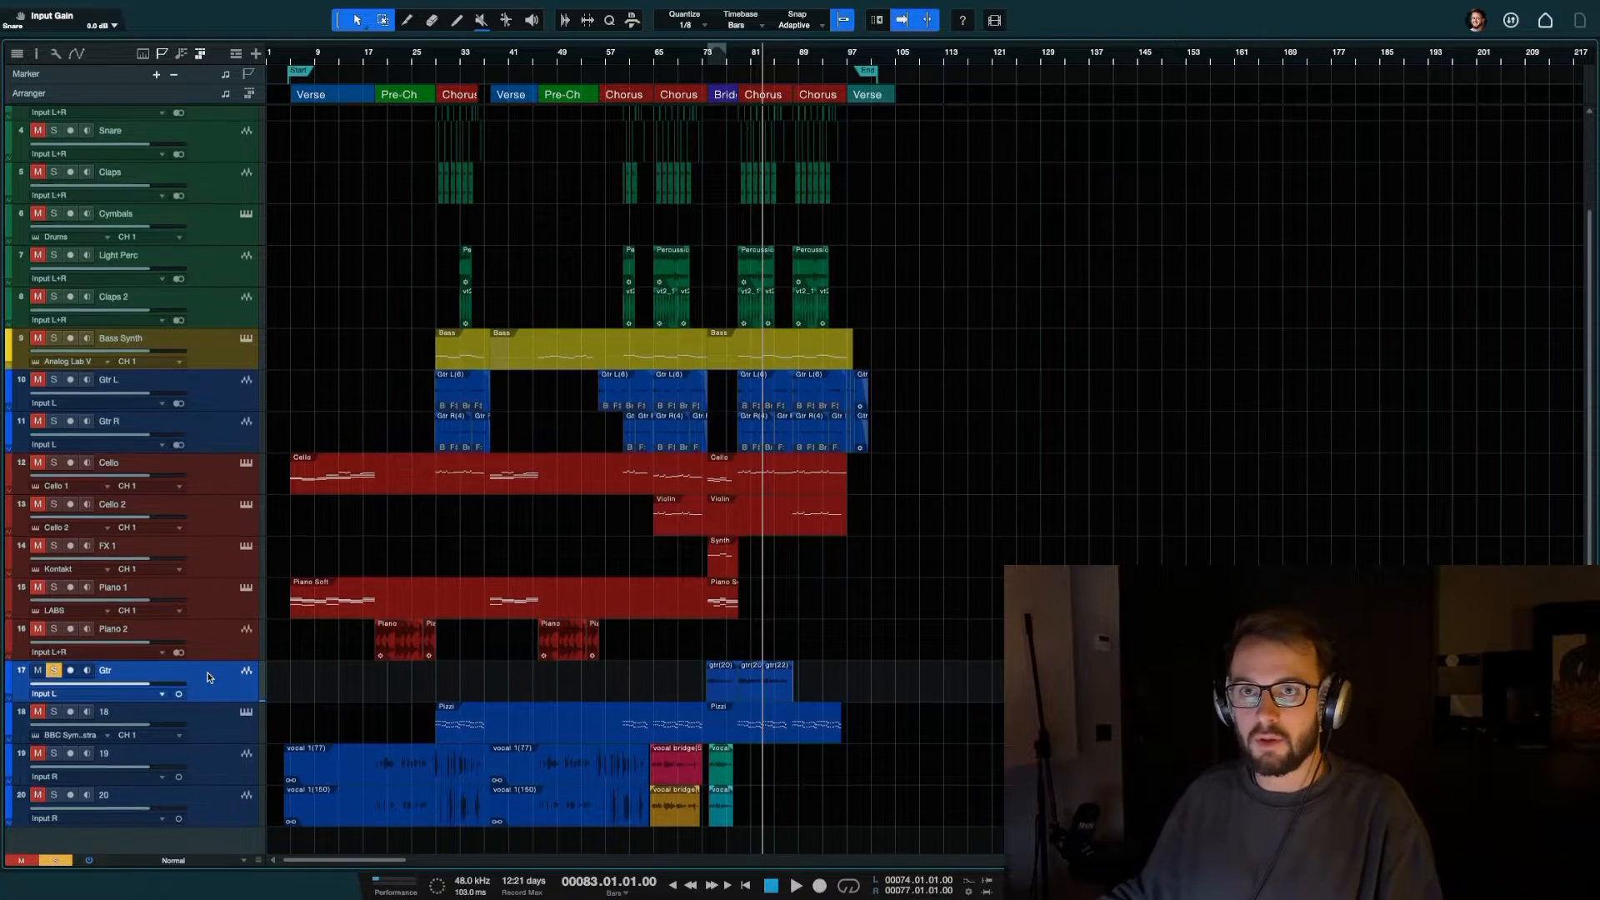
pyautogui.moveTo(166, 679); pyautogui.dragTo(166, 454)
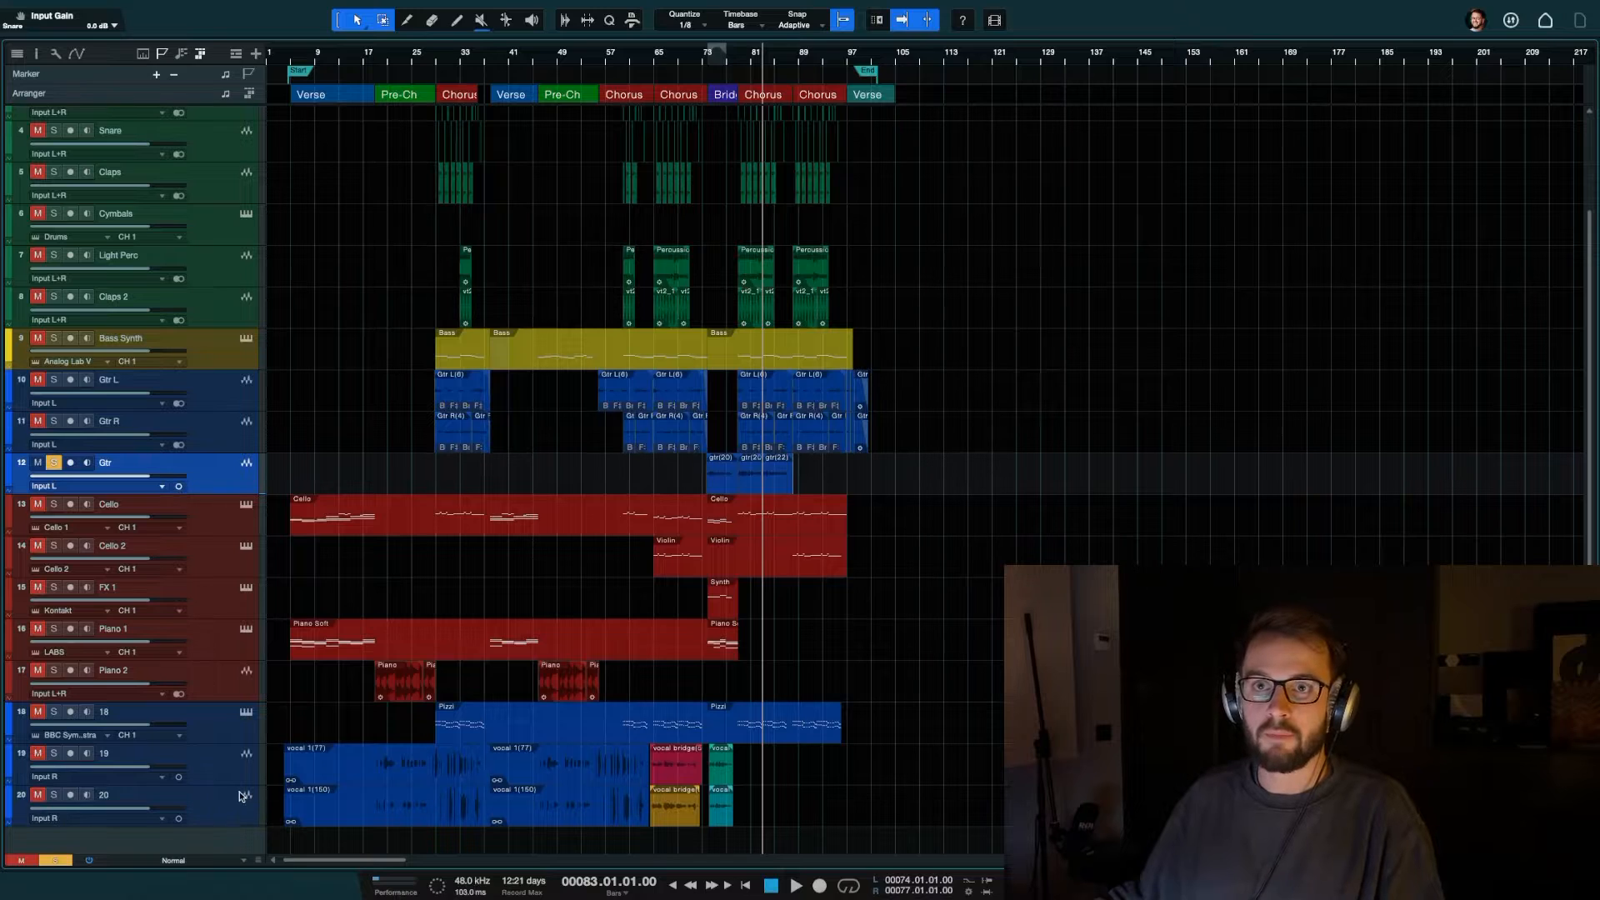
# Audition track 18 in solo from bar 83, turn its solo off and stop playback
pyautogui.click(54, 712)
pyautogui.press('space')
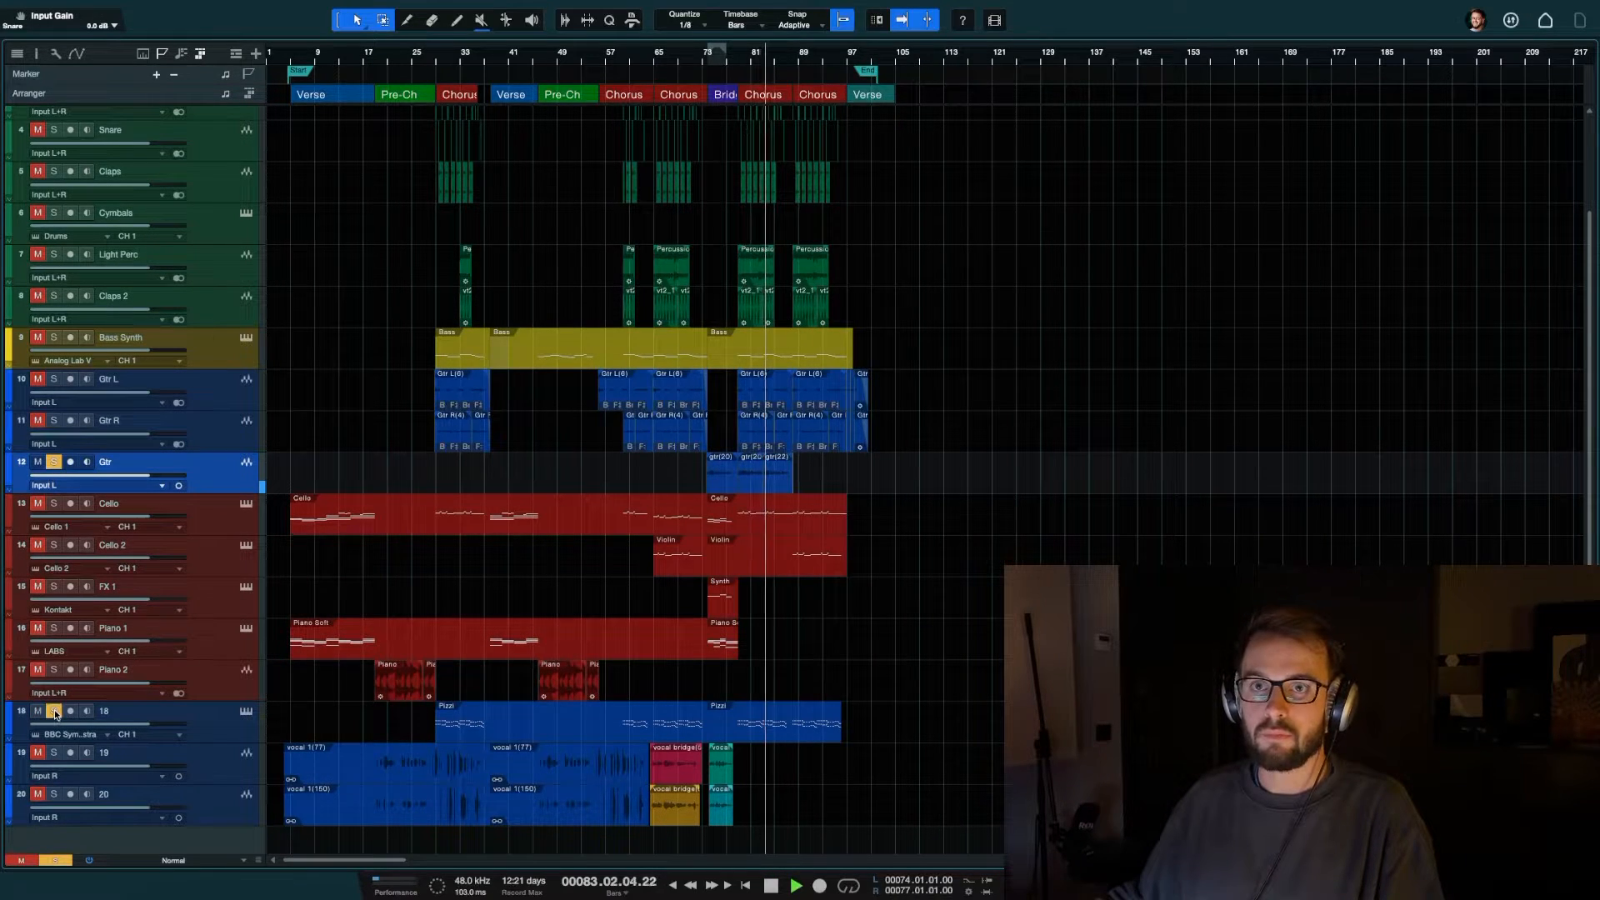
pyautogui.click(54, 712)
pyautogui.press('space')
# Rename track 18 as Pizz Strings and colour it red
pyautogui.doubleClick(104, 711)
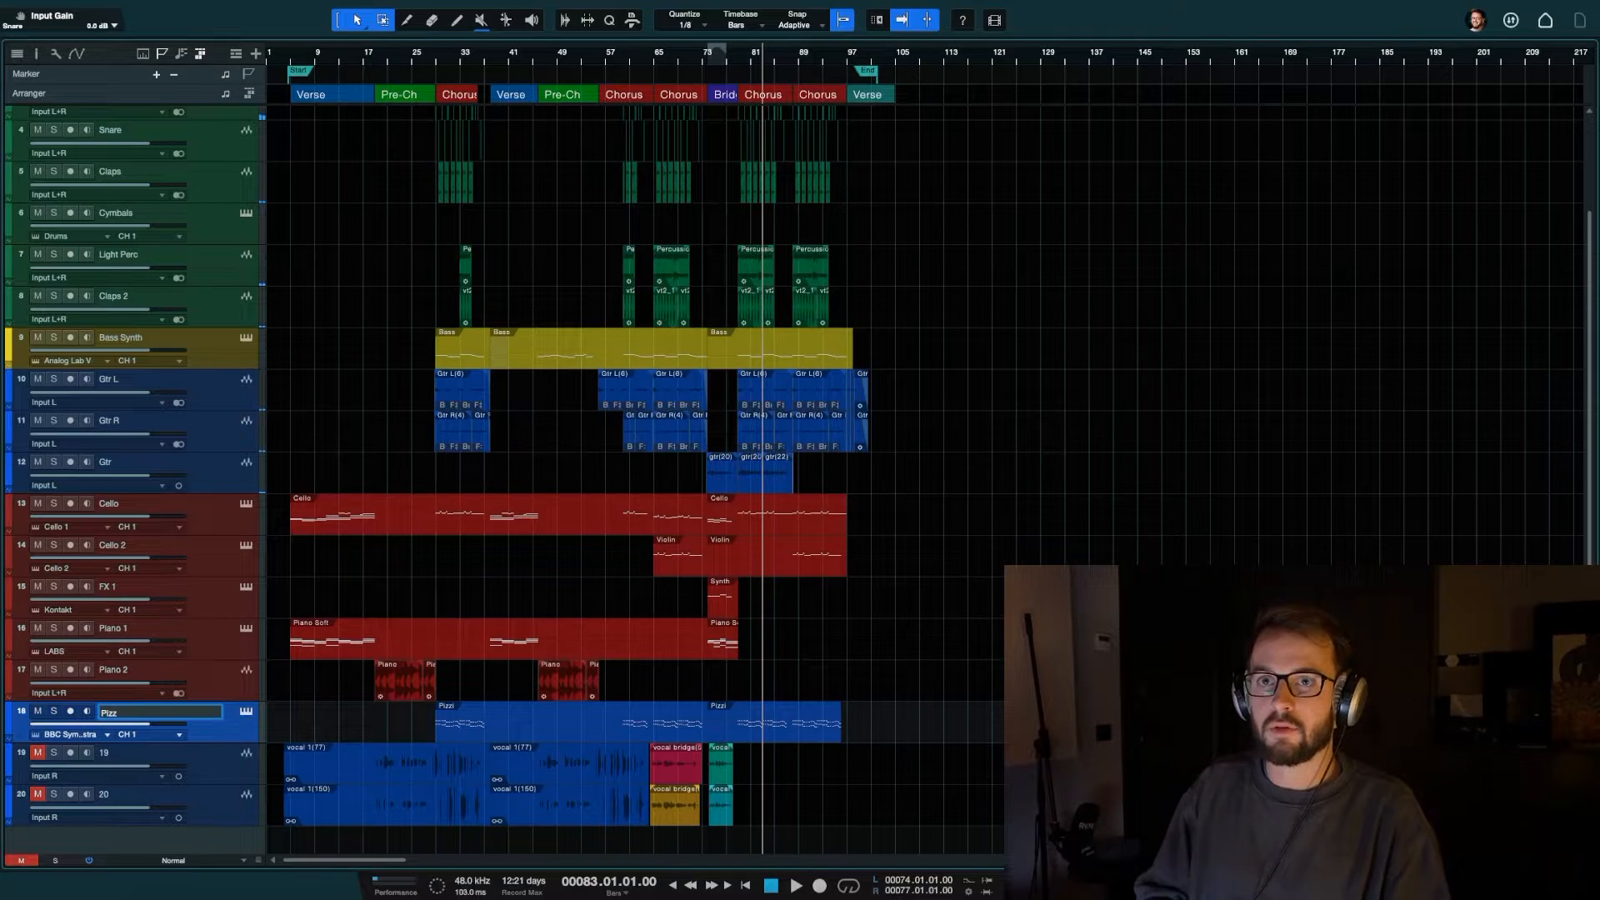
pyautogui.write('Pizz Strings')
pyautogui.press('Return')
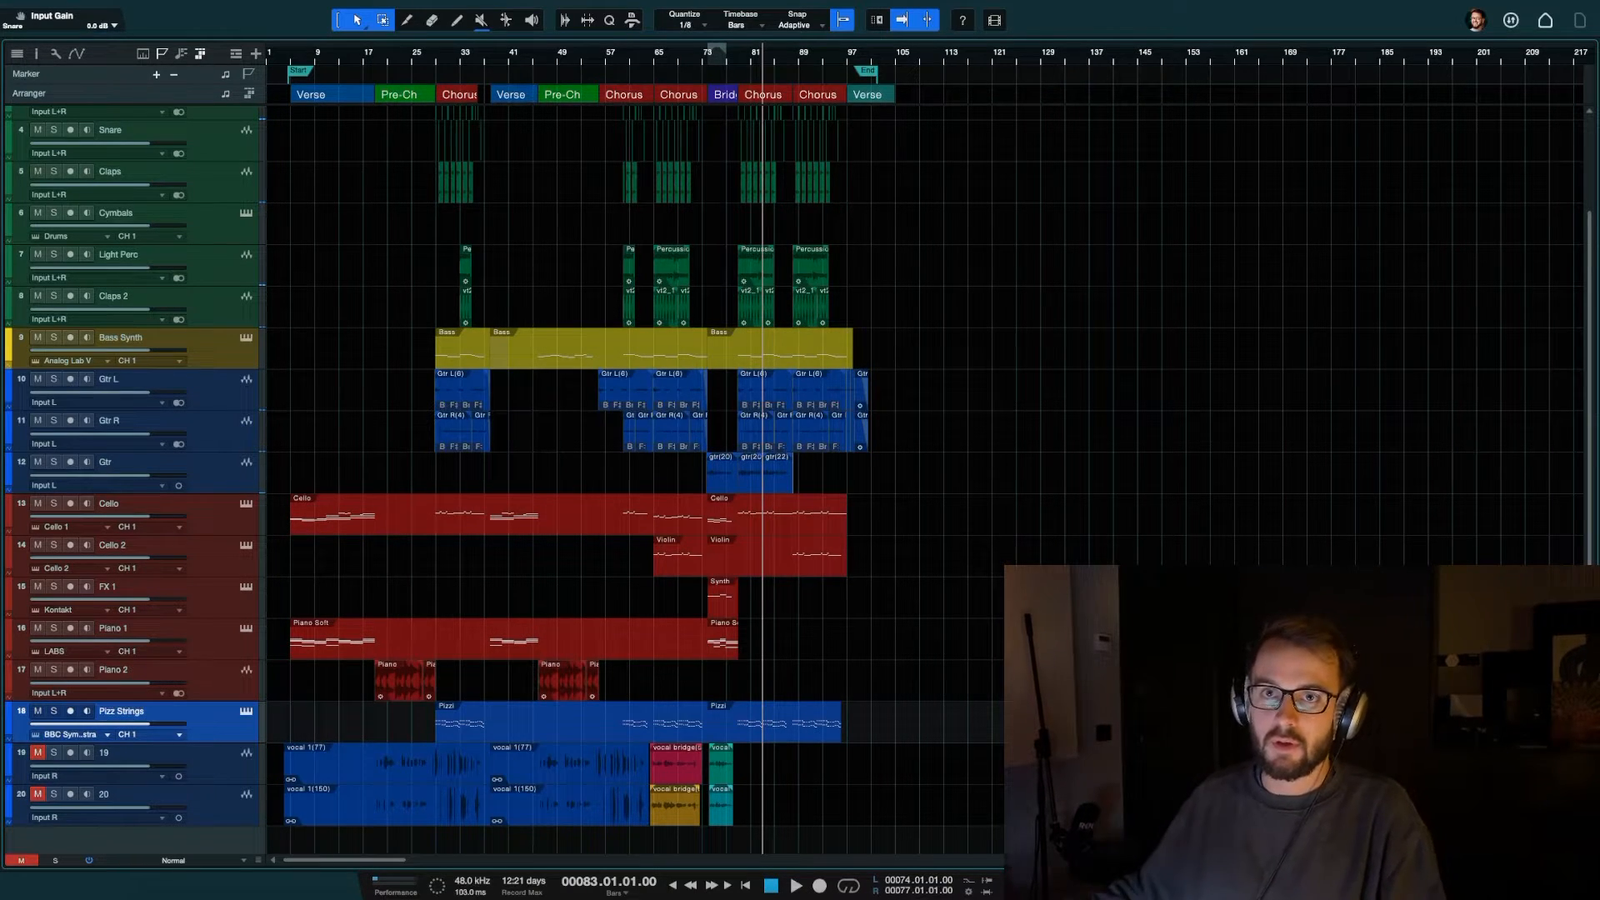
pyautogui.click(17, 722)
pyautogui.click(190, 823)
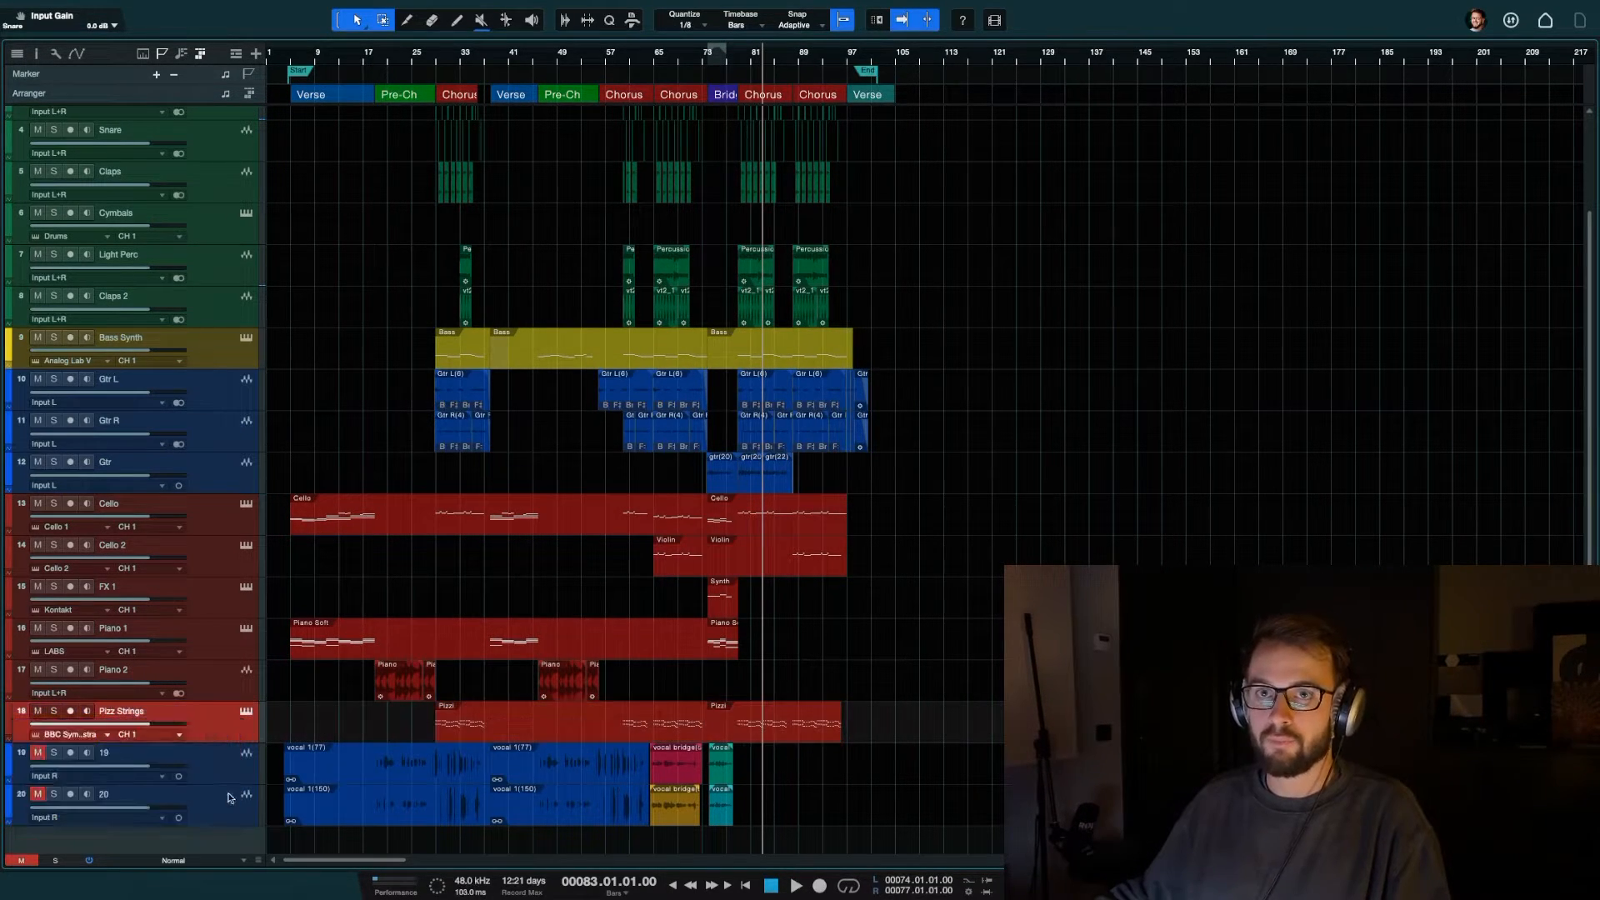
# Open the Pizz Strings instrument, rename the BBC Symphony Orchestra device as Pizzi and close the instrument window
pyautogui.click(91, 736)
pyautogui.click(263, 720)
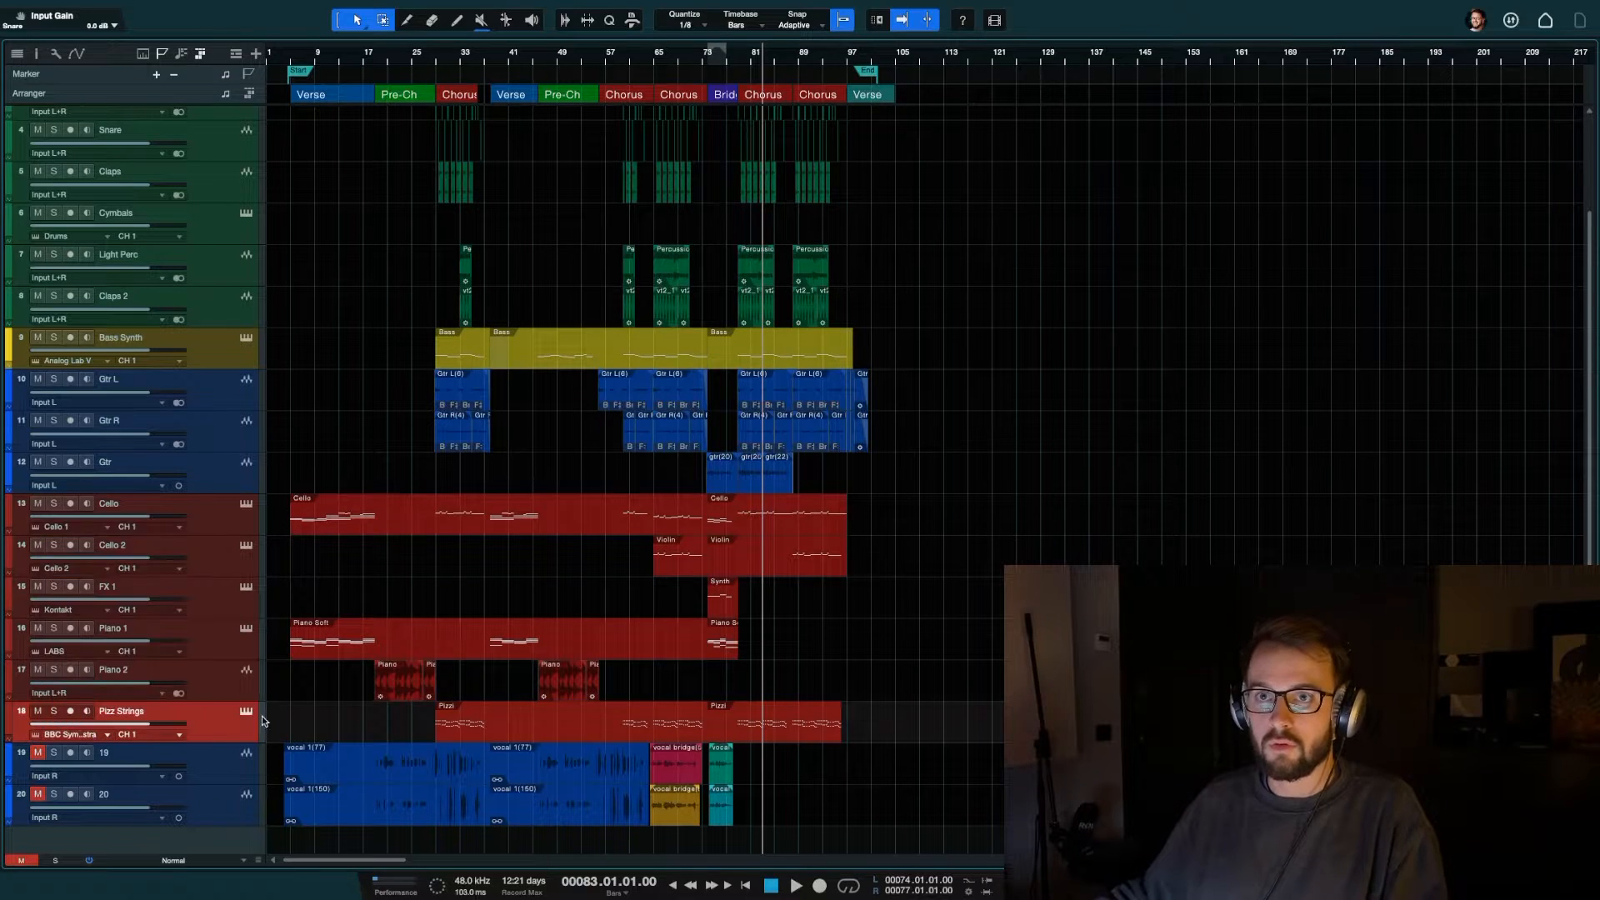
pyautogui.click(247, 713)
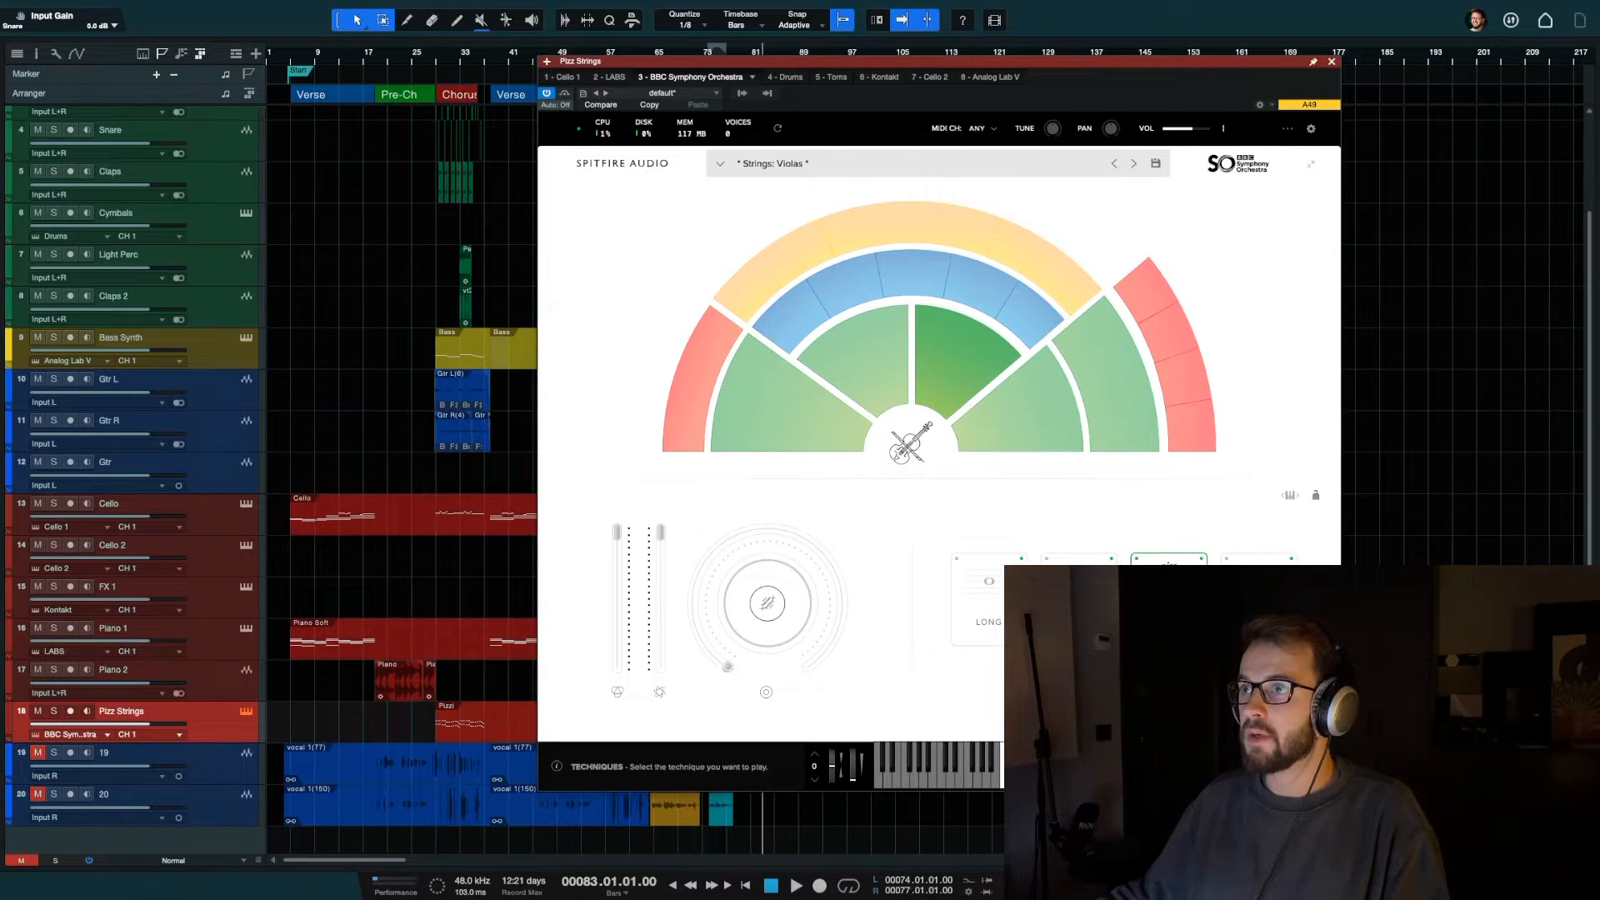
pyautogui.click(752, 76)
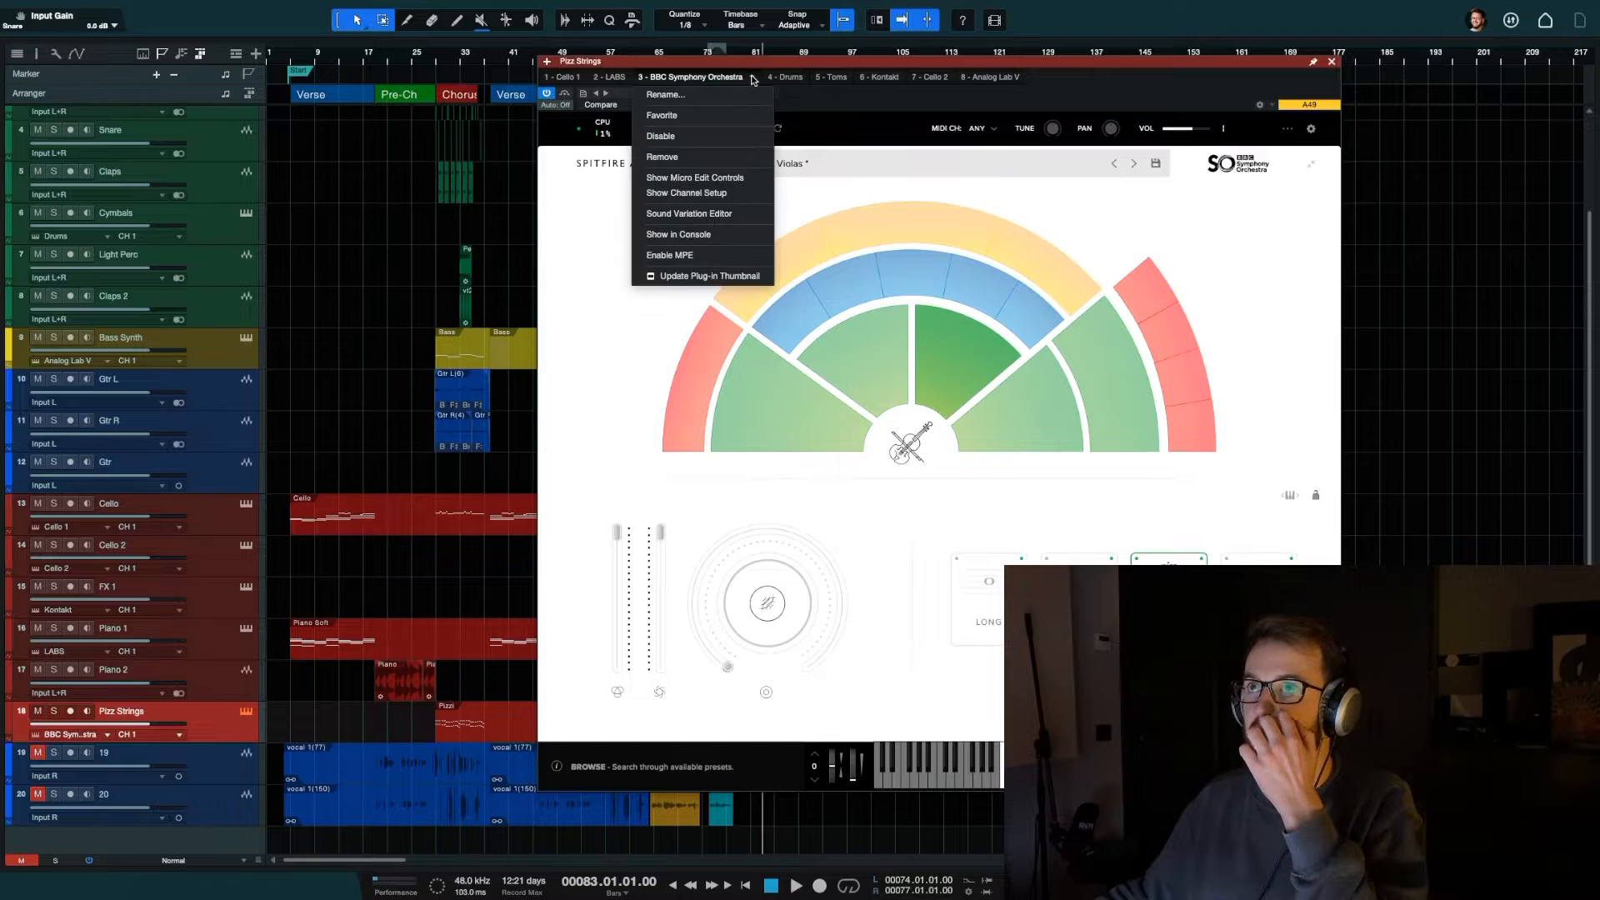
pyautogui.click(667, 96)
pyautogui.write('Pizzi')
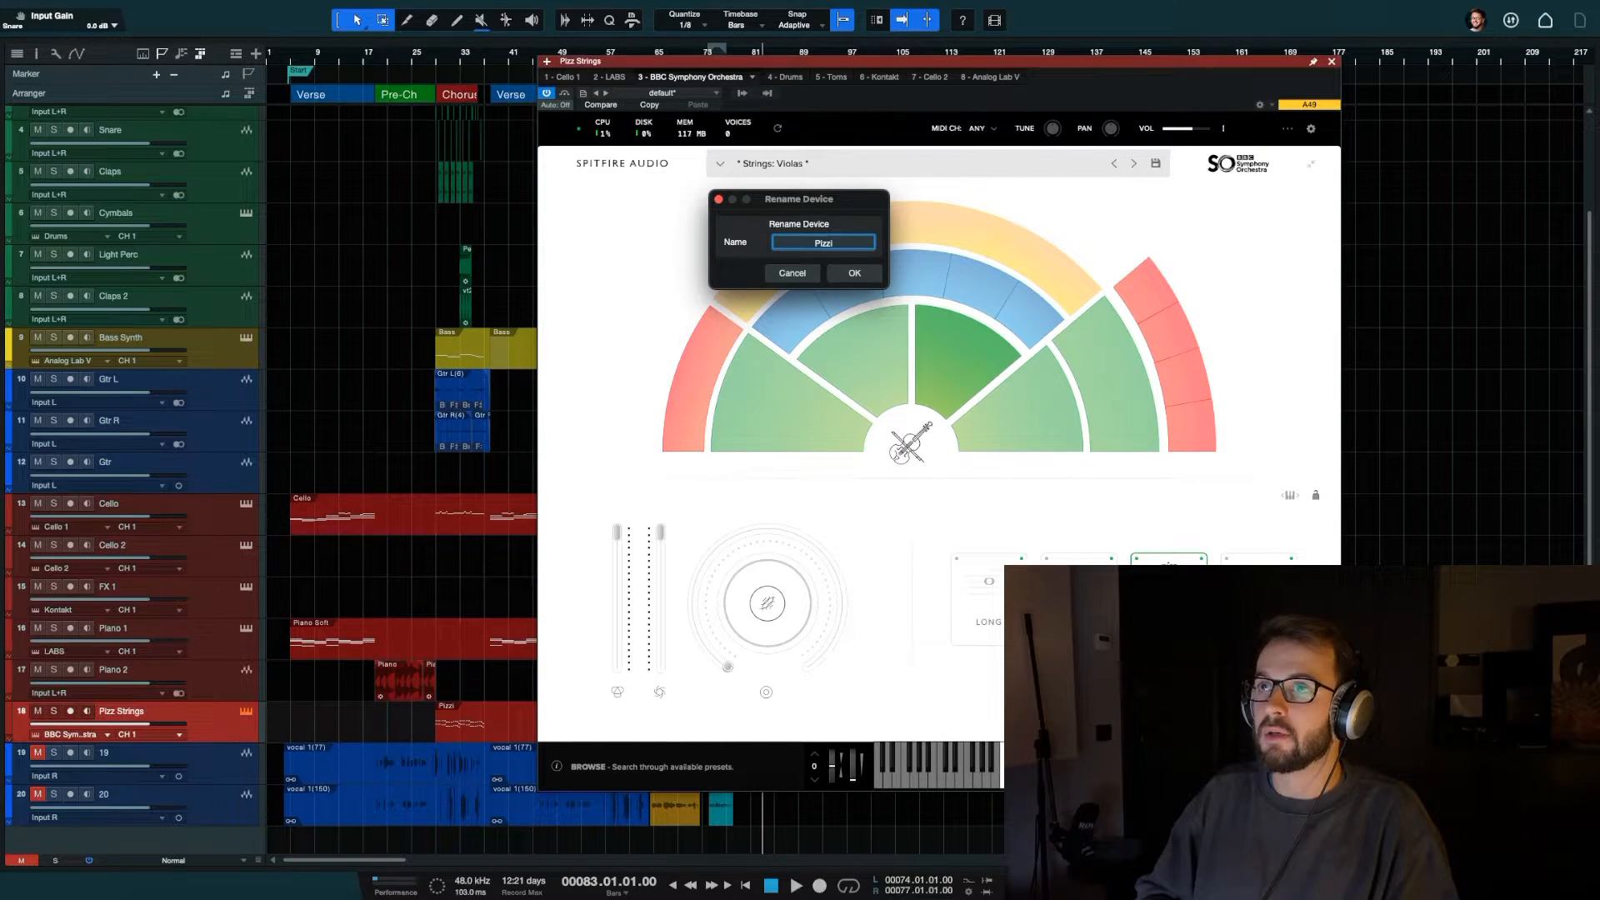
pyautogui.press('Return')
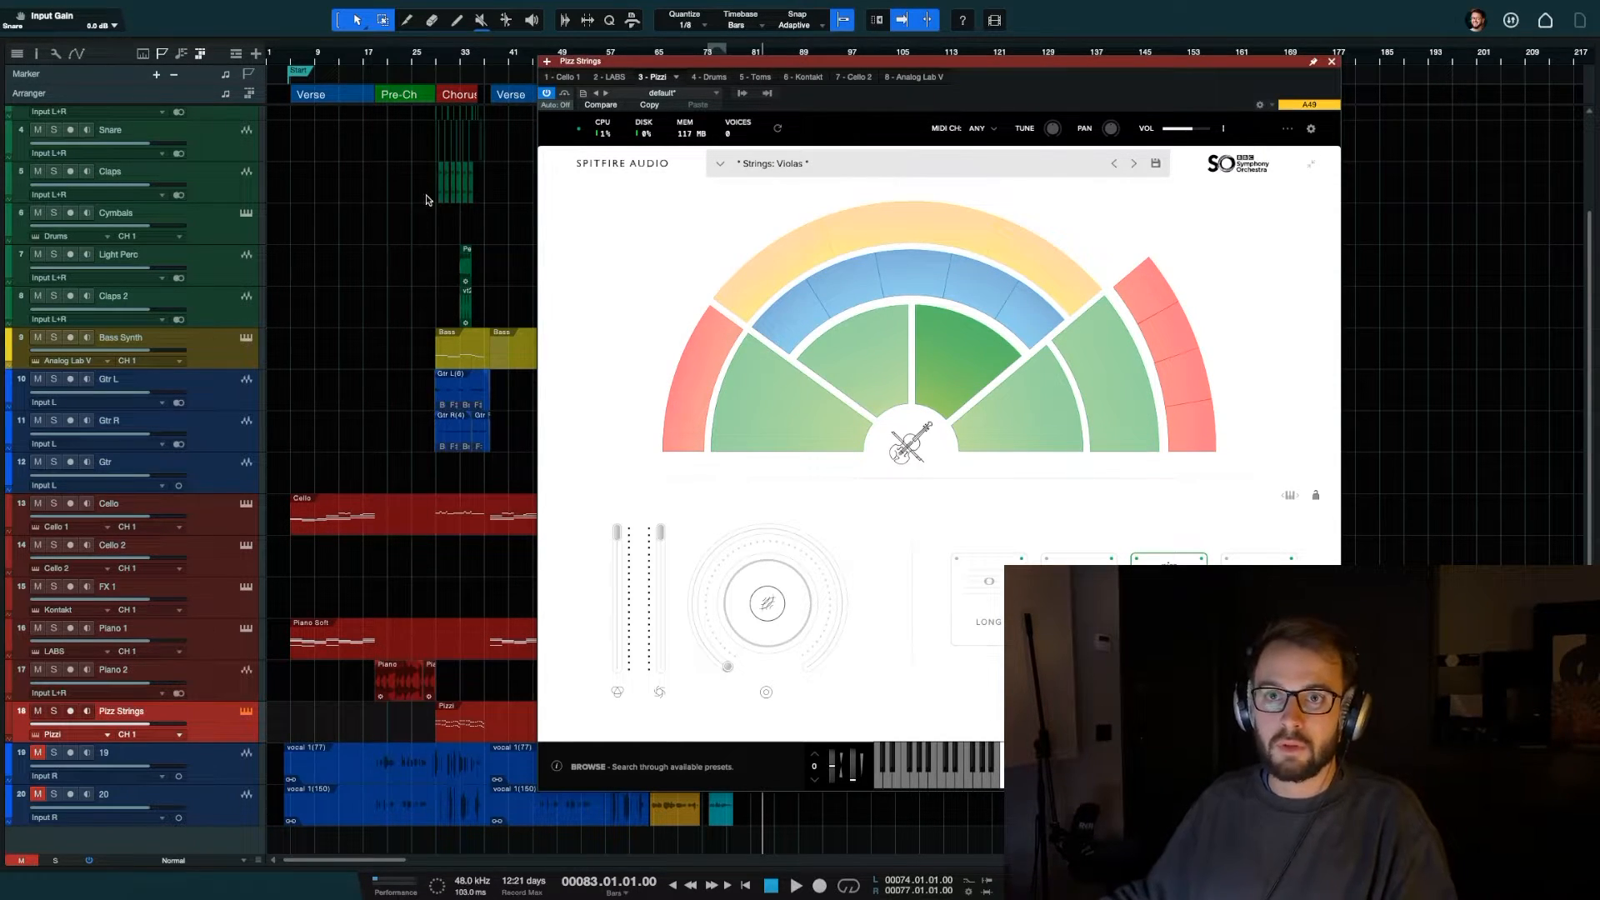
pyautogui.press('super+w')
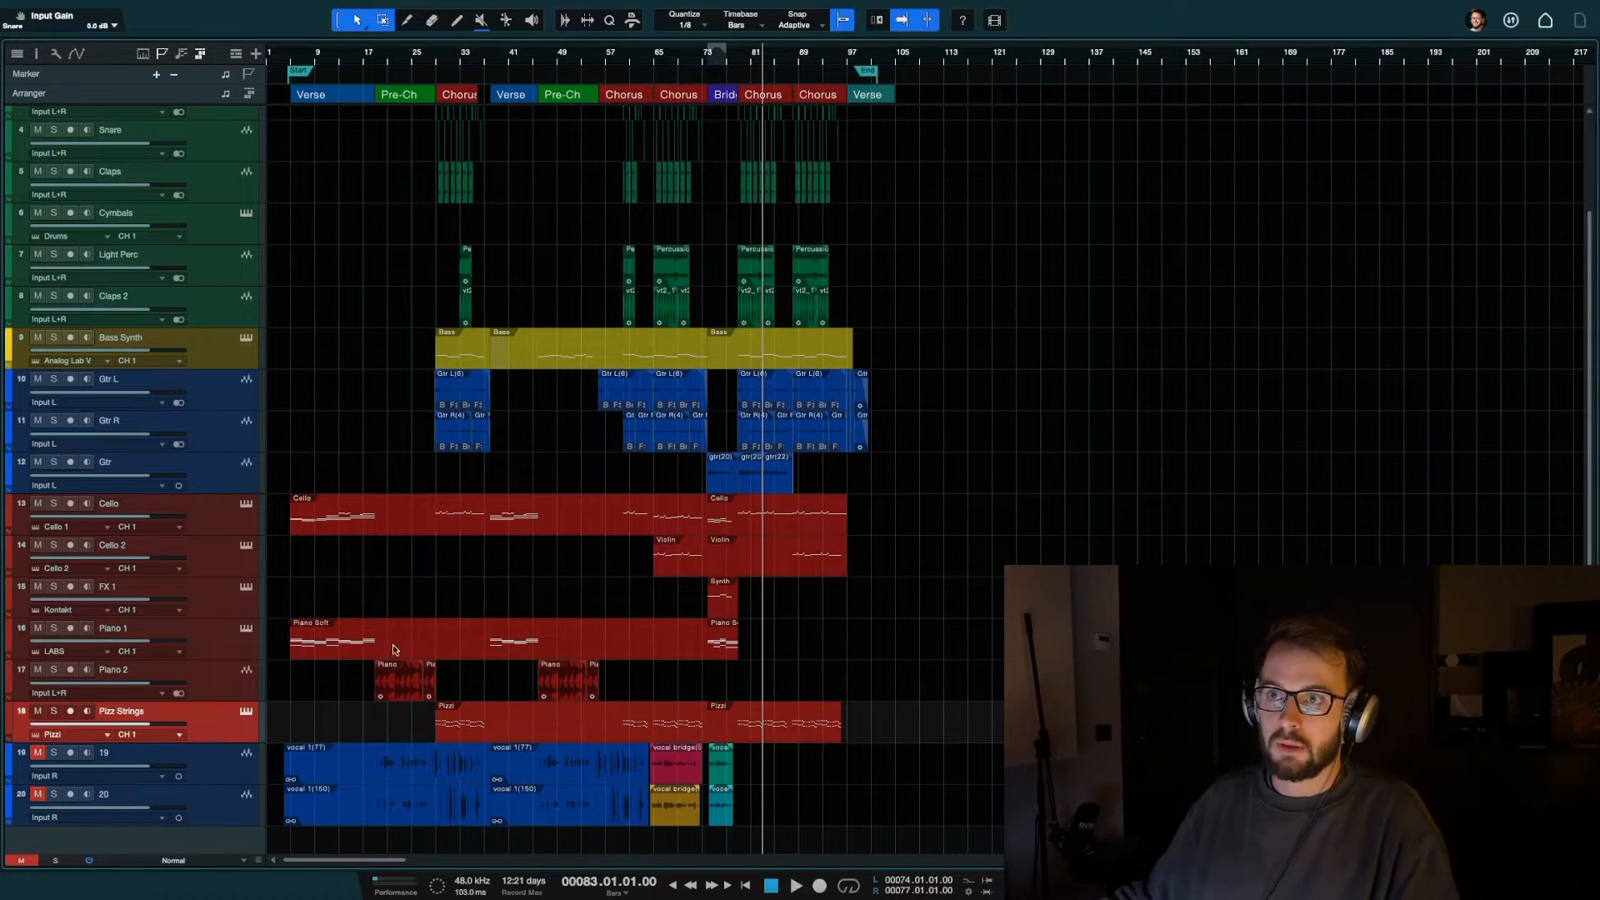
# Place the playhead at bar 47 and select tracks 19 and 20 together
pyautogui.click(544, 60)
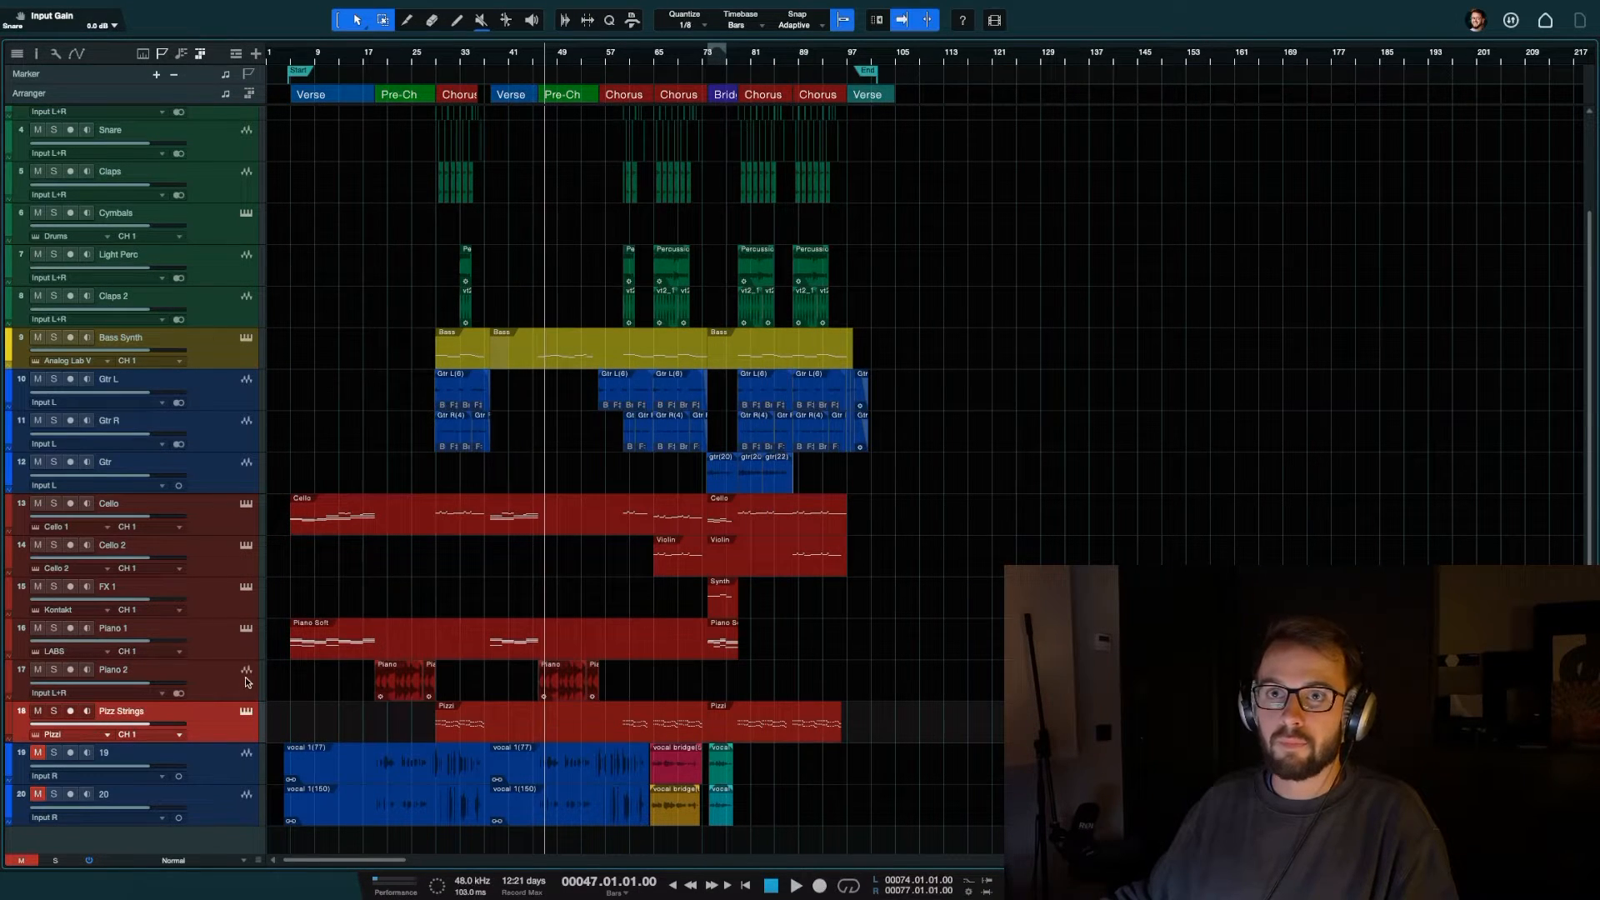
pyautogui.click(214, 781)
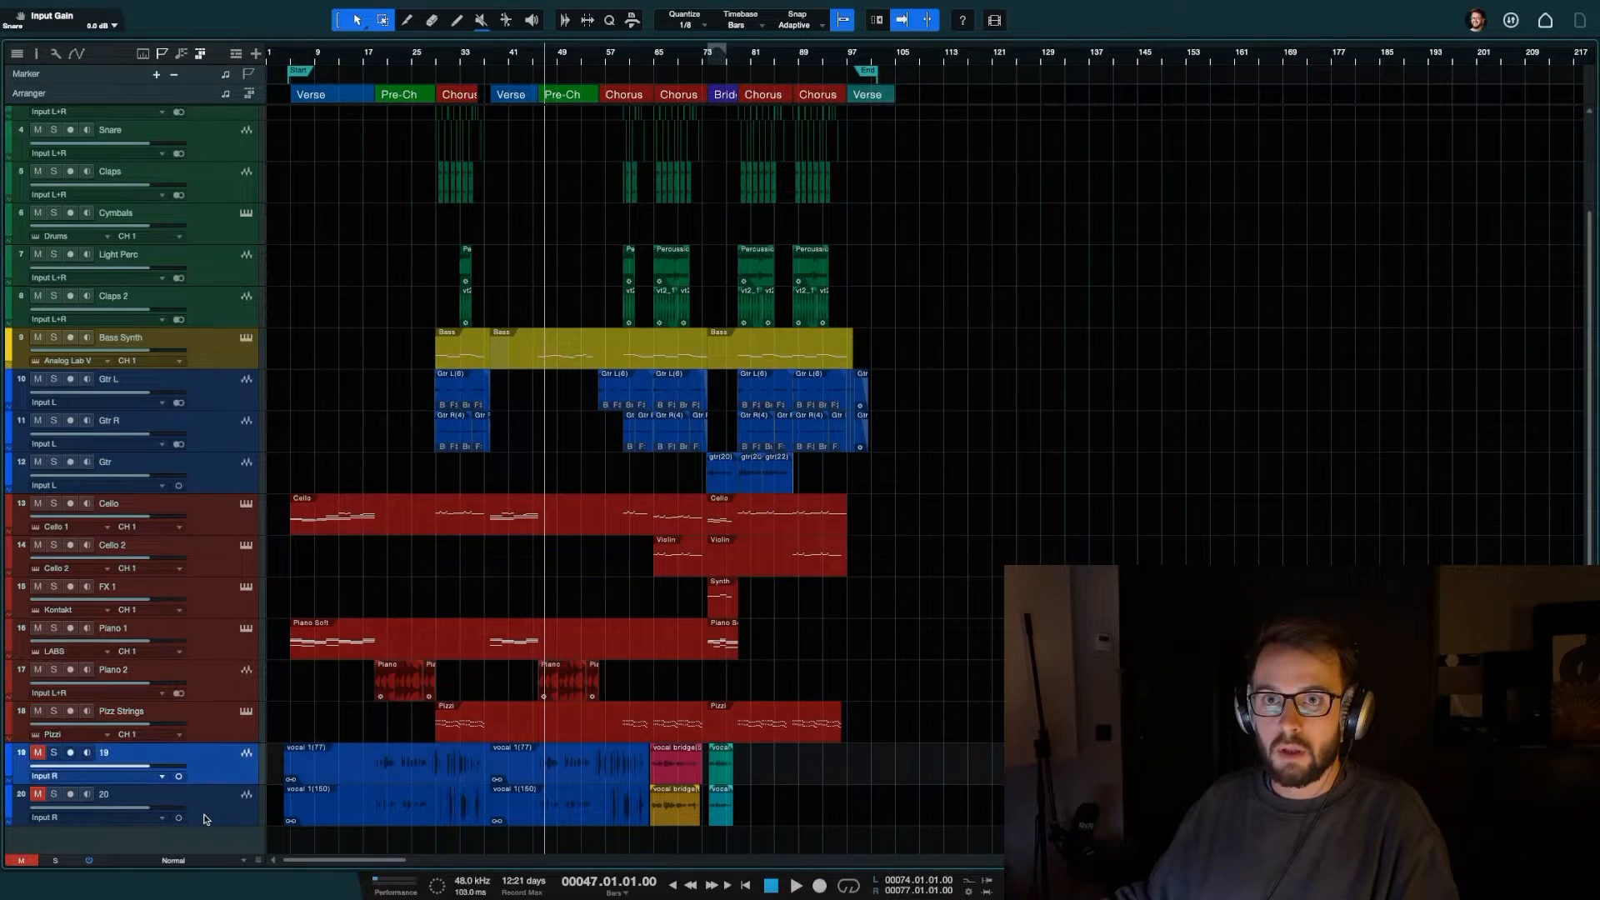
pyautogui.keyDown('shift'); pyautogui.click(213, 812); pyautogui.keyUp('shift')
pyautogui.press('e')
pyautogui.press('e')
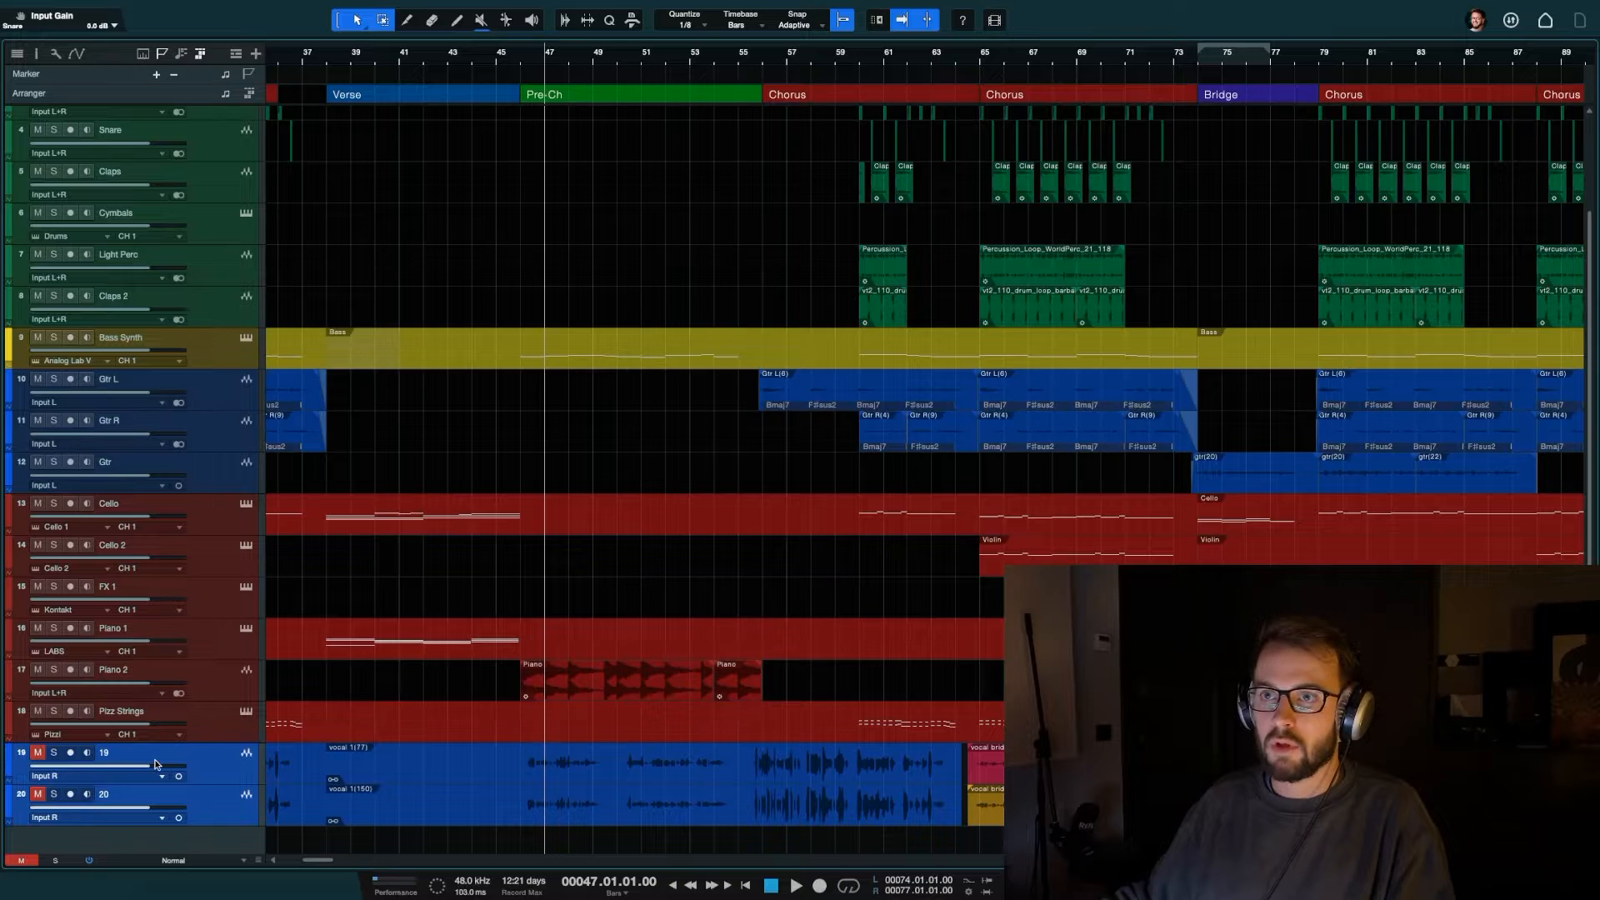
pyautogui.rightClick(210, 770)
pyautogui.press('Escape')
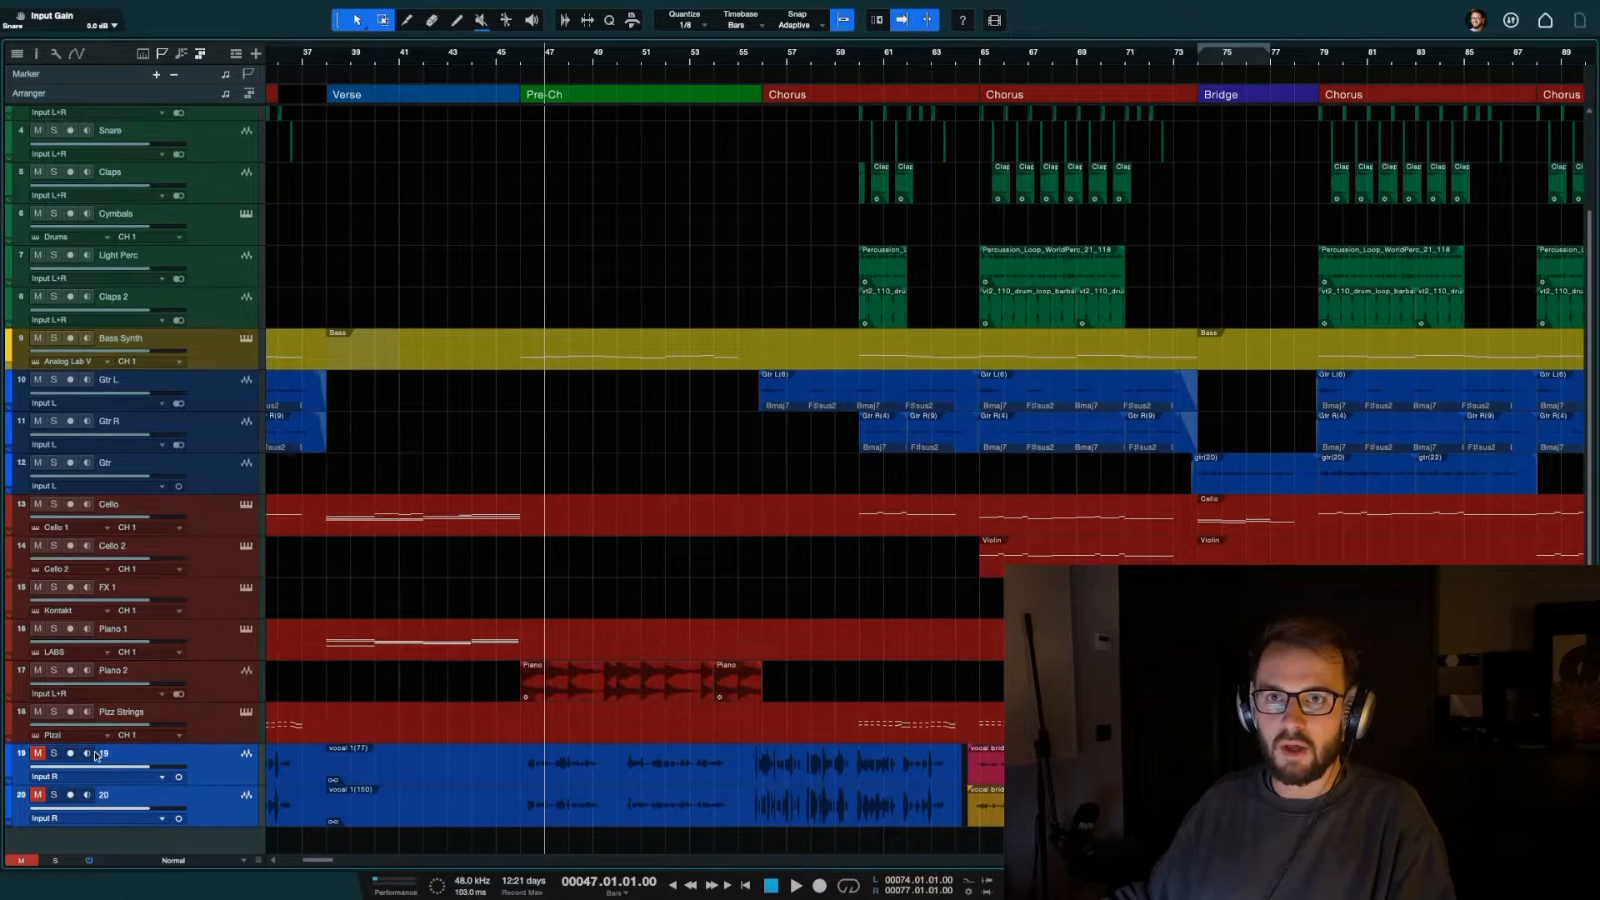
# Rename tracks 19 and 20 as Vocal 1 and Vocal 2
pyautogui.doubleClick(105, 755)
pyautogui.write('Vo')
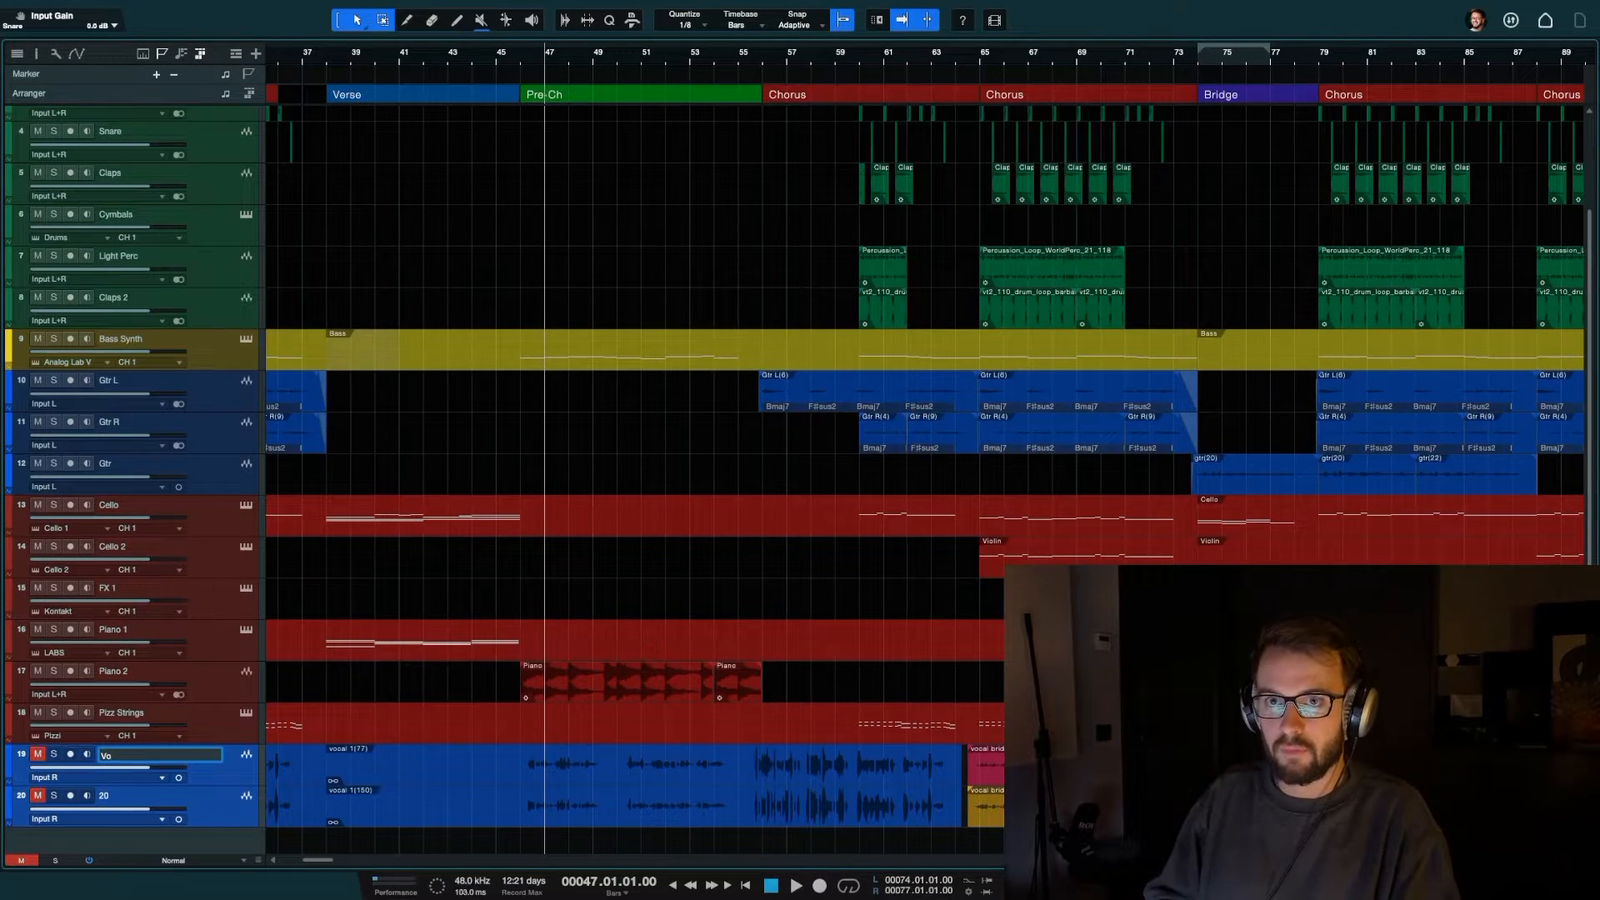
pyautogui.write('xal')
pyautogui.press('BackSpace')
pyautogui.write('l')
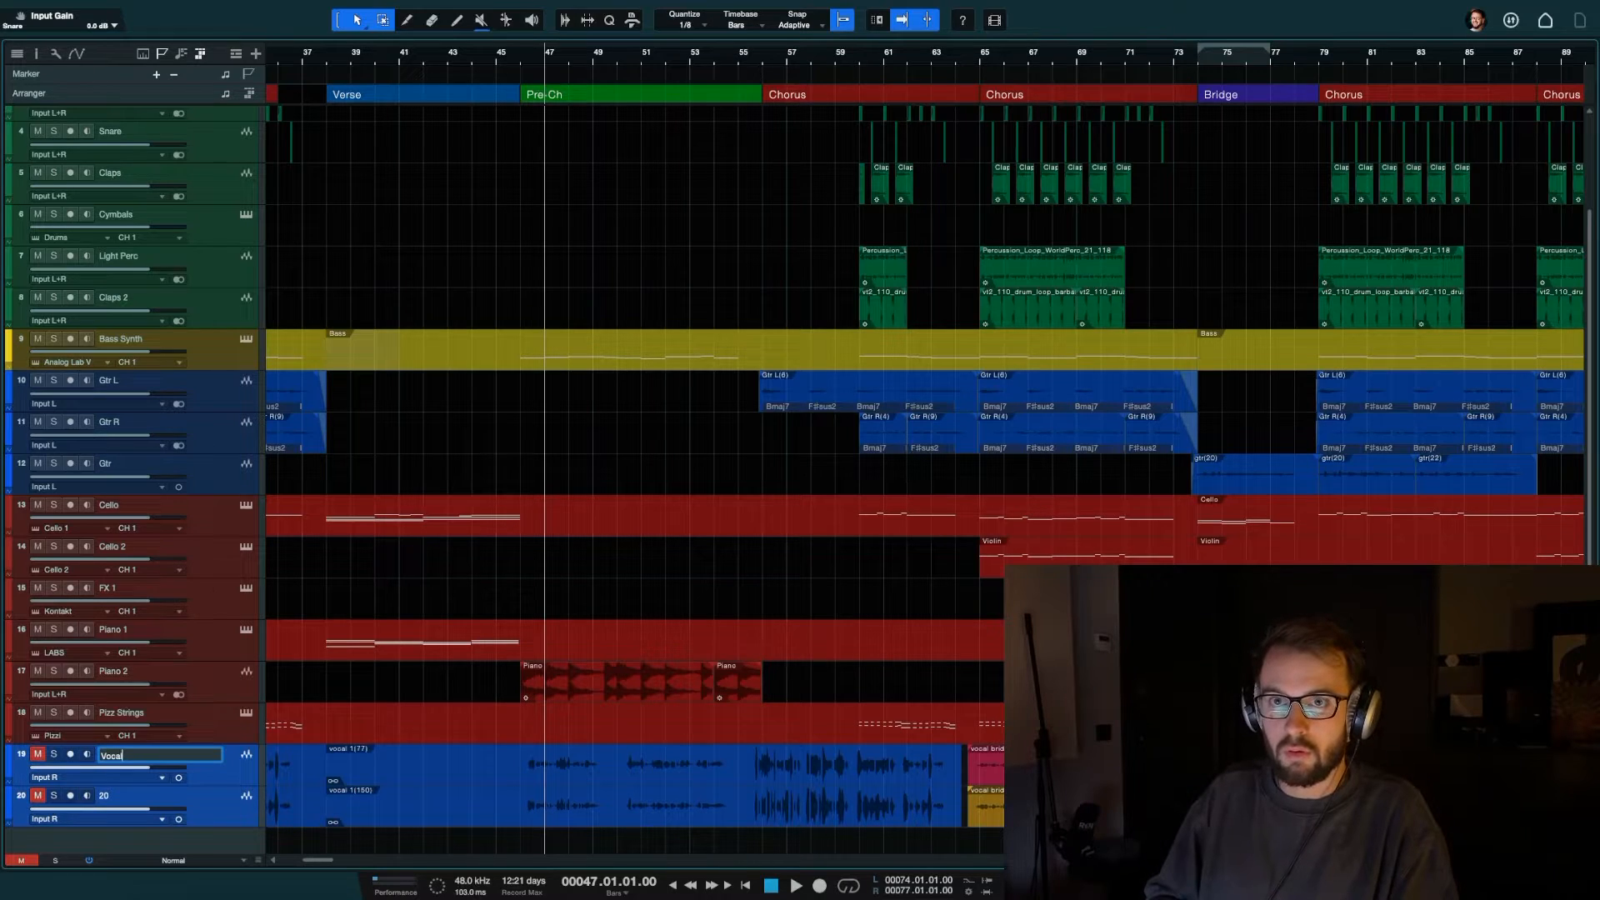
pyautogui.write(' 1')
pyautogui.press('Tab')
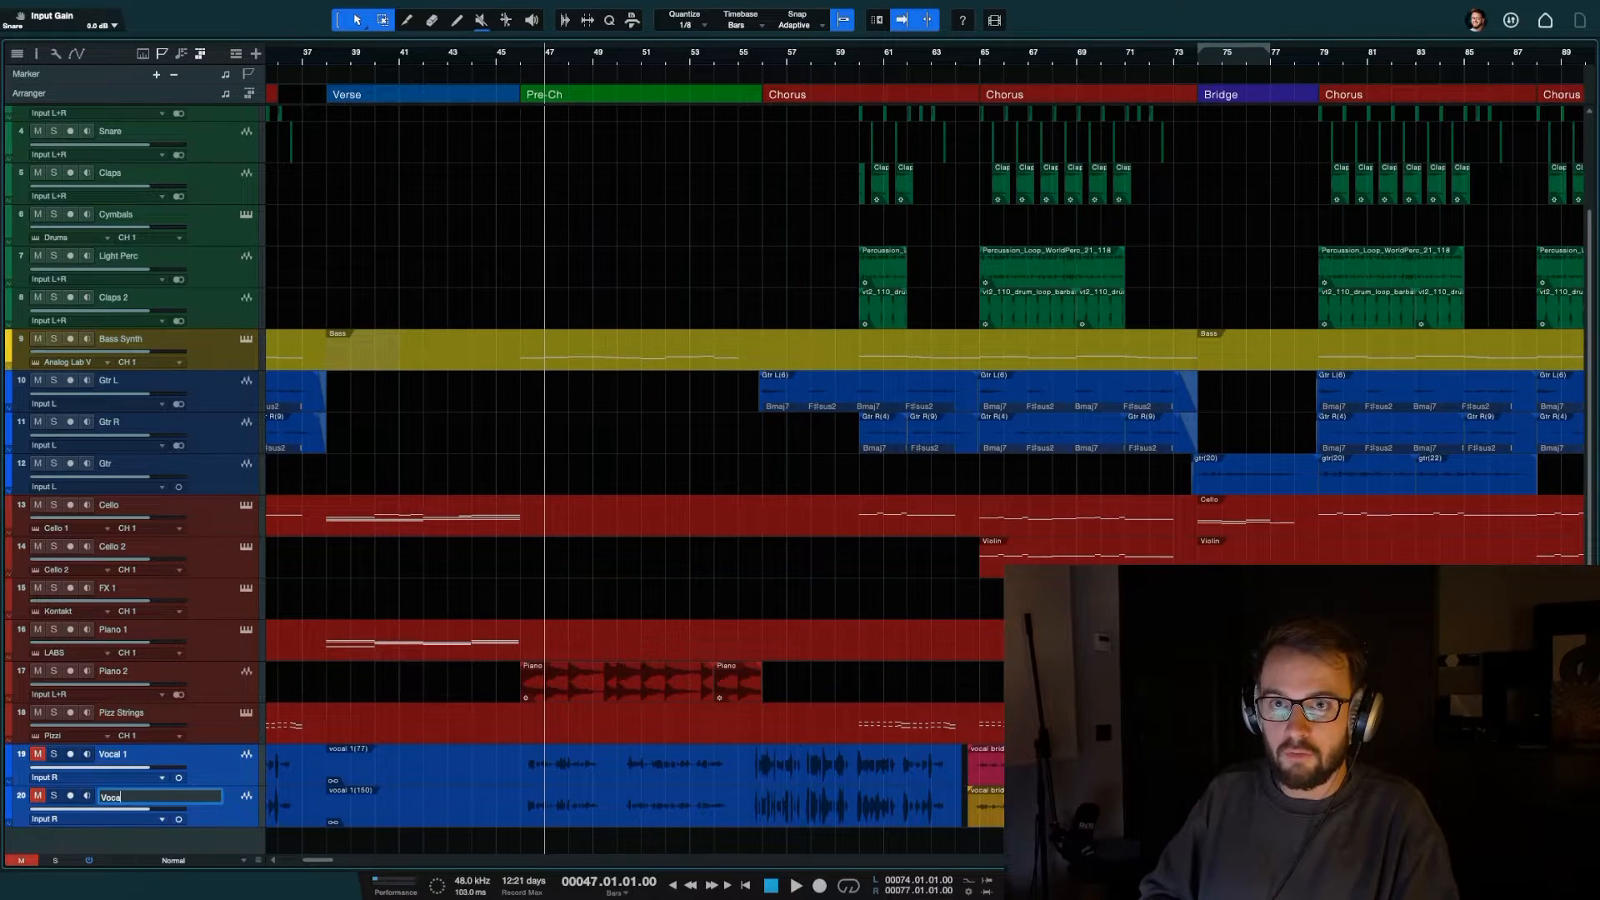
pyautogui.write('l 2')
pyautogui.press('Return')
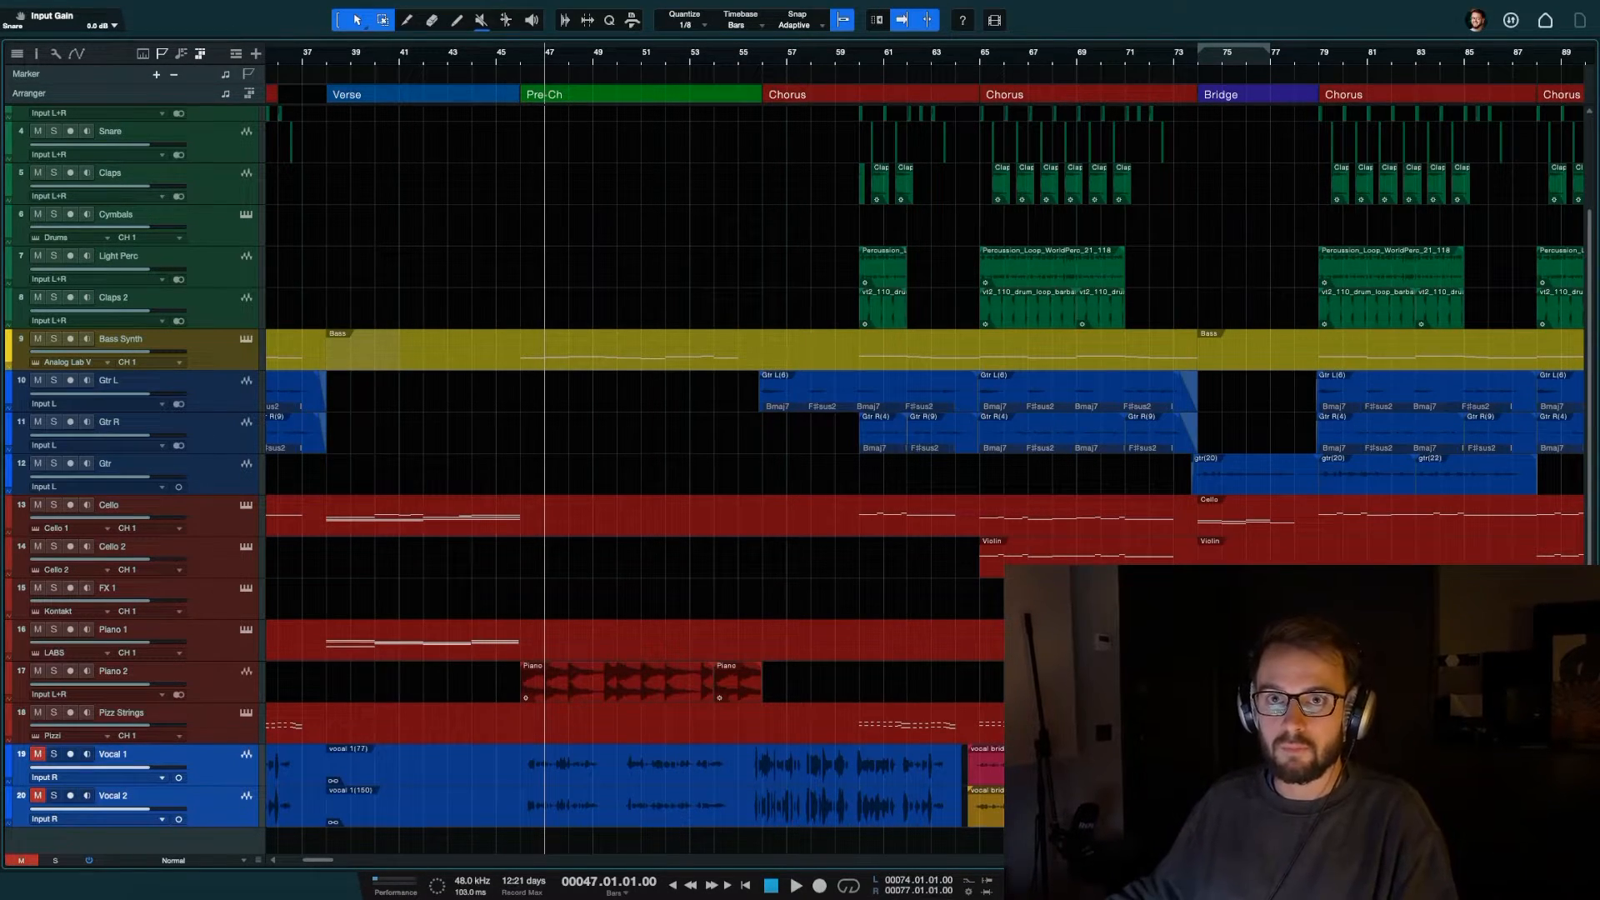
# Colour the Vocal 1 and Vocal 2 tracks red and disable both of them
pyautogui.click(11, 760)
pyautogui.click(232, 828)
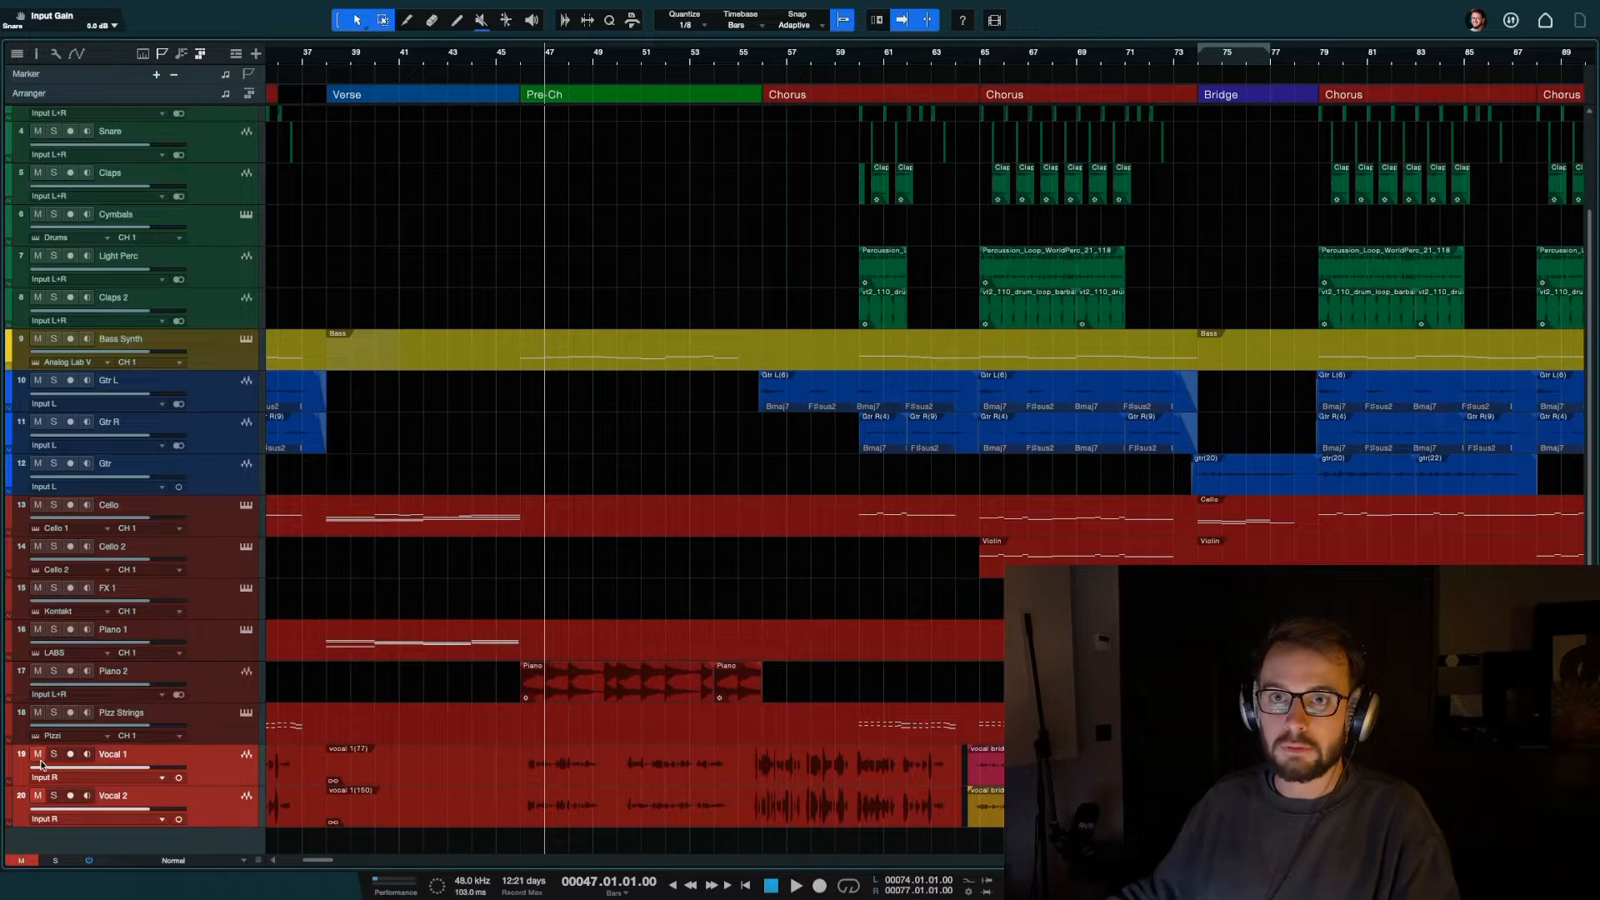
pyautogui.rightClick(218, 770)
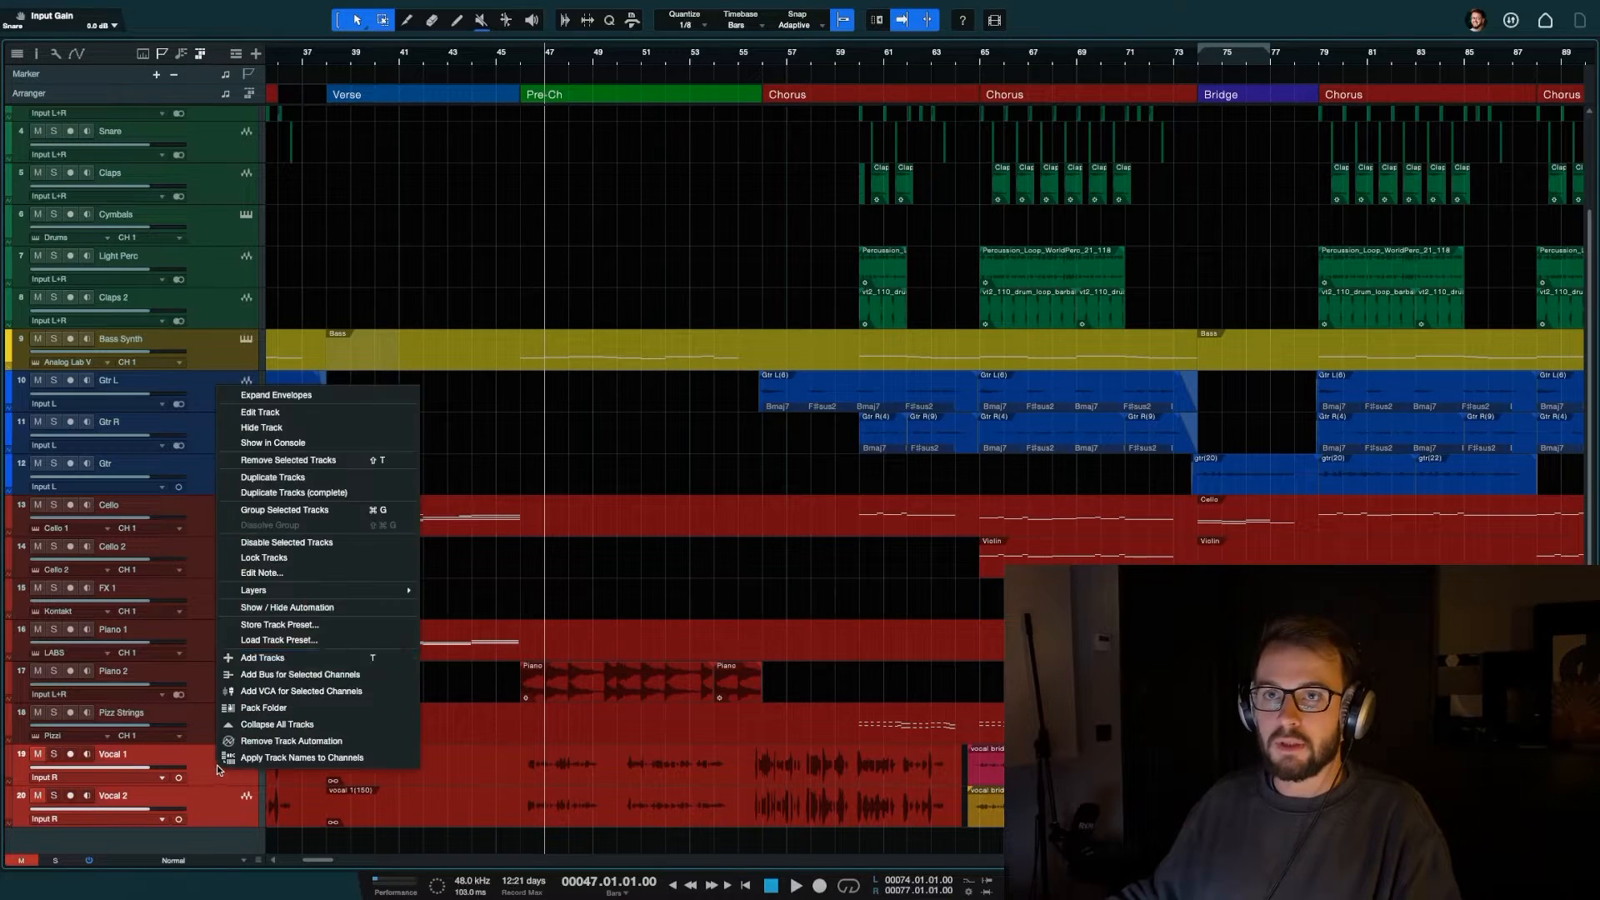
pyautogui.click(280, 542)
# Reduce the track height to Tiny so all 20 tracks fit in the arrangement at a readable zoom
pyautogui.press('w')
pyautogui.press('w')
pyautogui.press('w')
pyautogui.hotkey('shift', 'e')
pyautogui.hotkey('shift', 'w')
pyautogui.hotkey('shift', 'w')
pyautogui.hotkey('shift', 'w')
pyautogui.hotkey('shift', 'w')
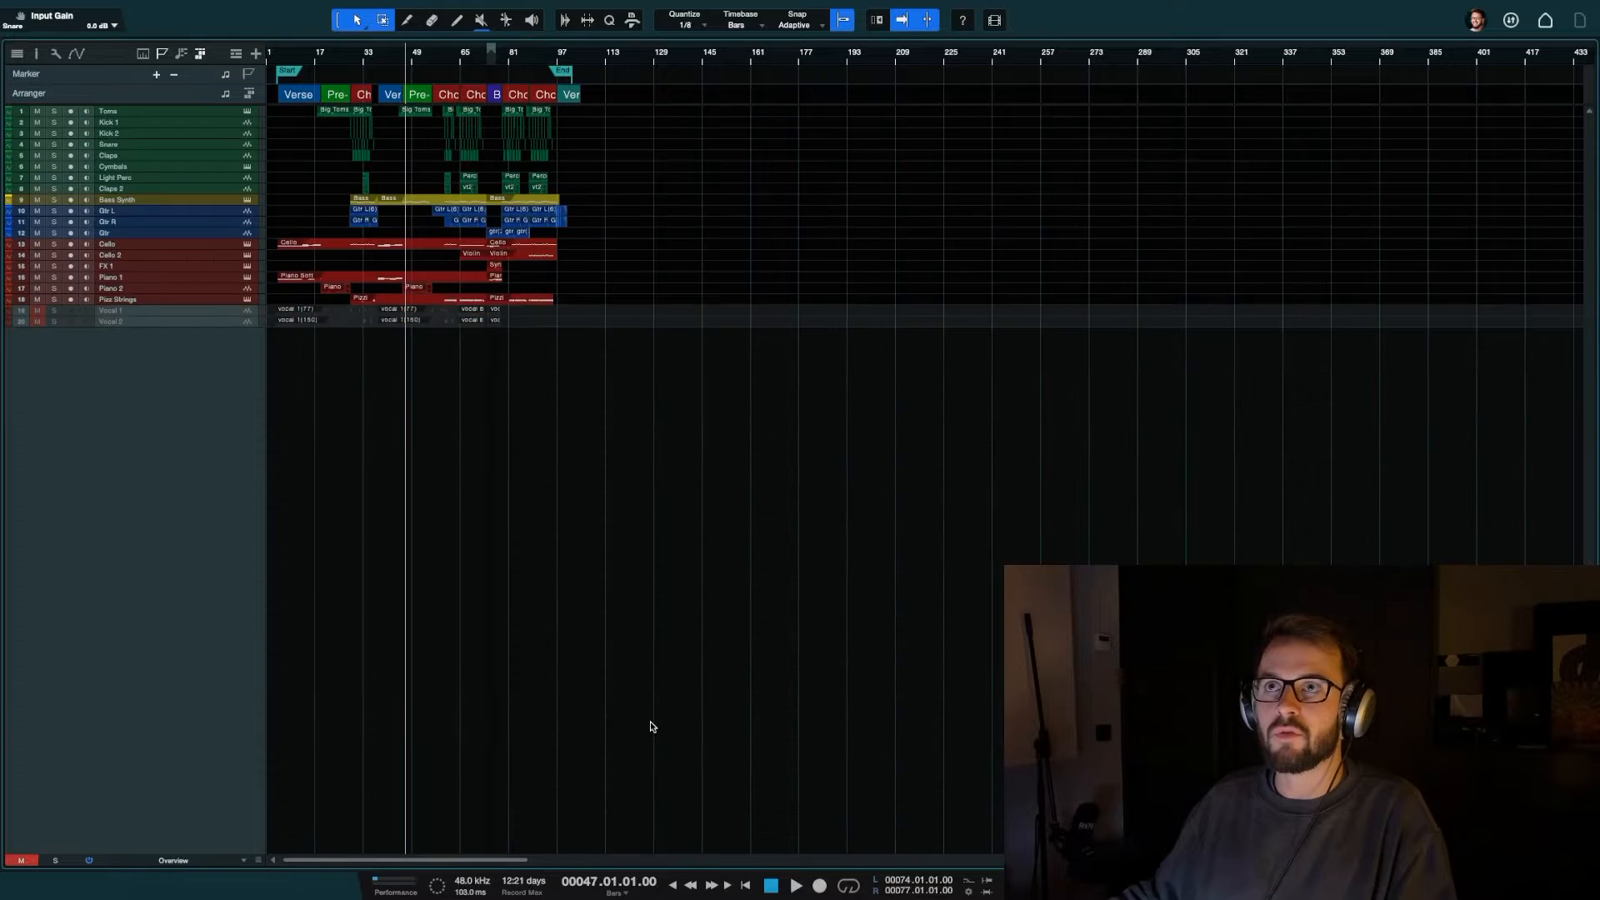
pyautogui.hotkey('shift', 'e')
pyautogui.press('e')
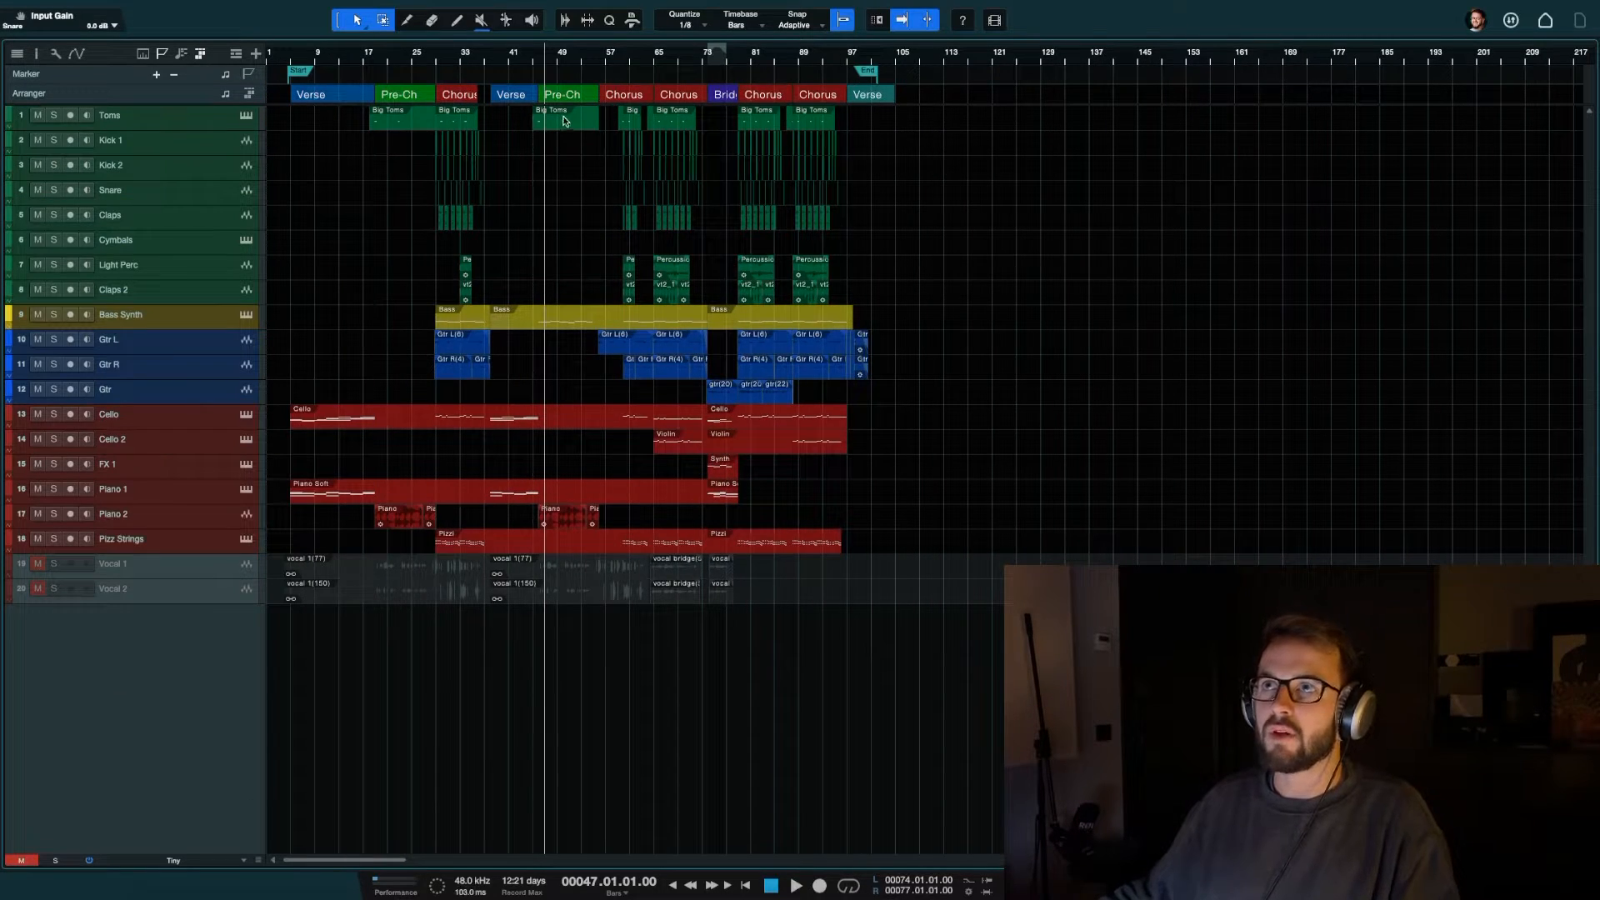
pyautogui.press('e')
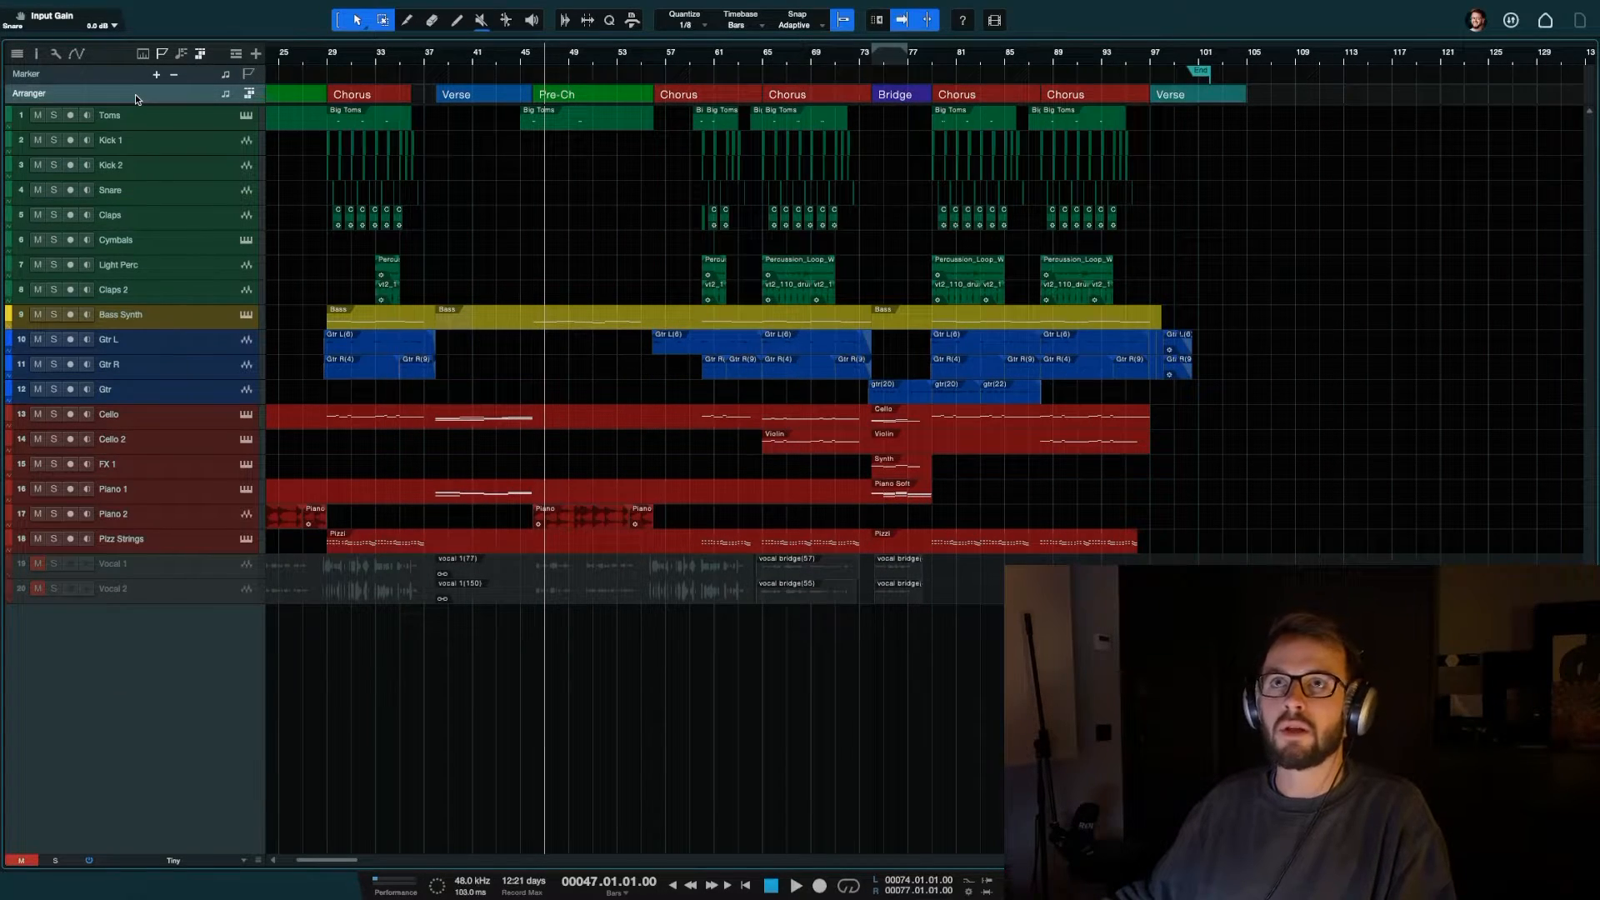
# Jump to the first Chorus section and show the list of arranger sections in the inspector
pyautogui.click(366, 96)
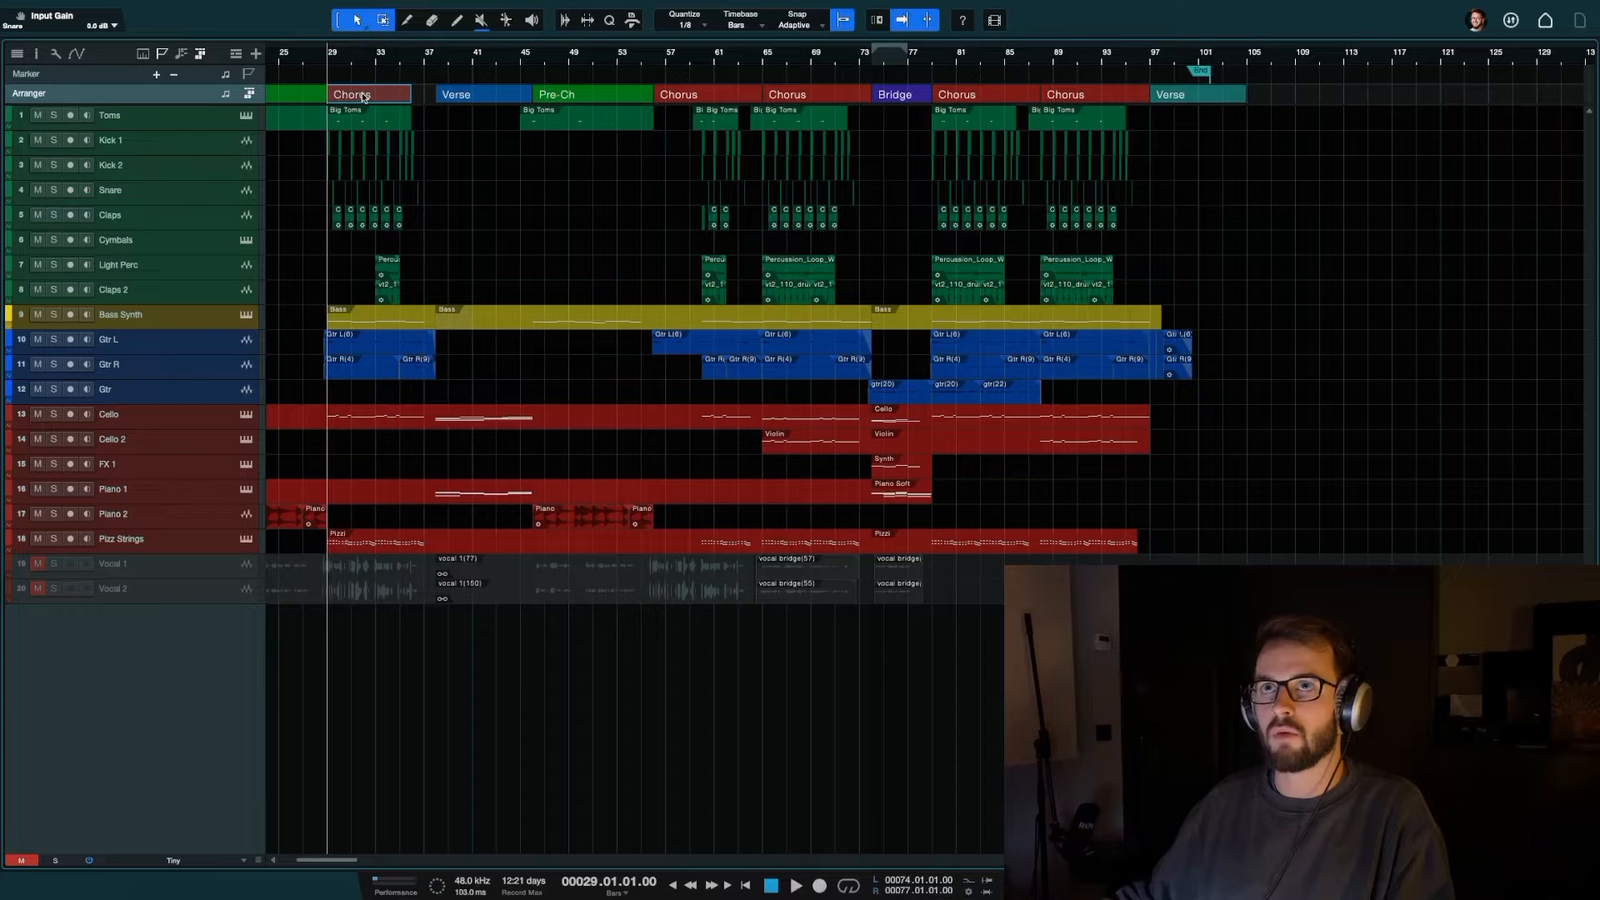
pyautogui.click(39, 54)
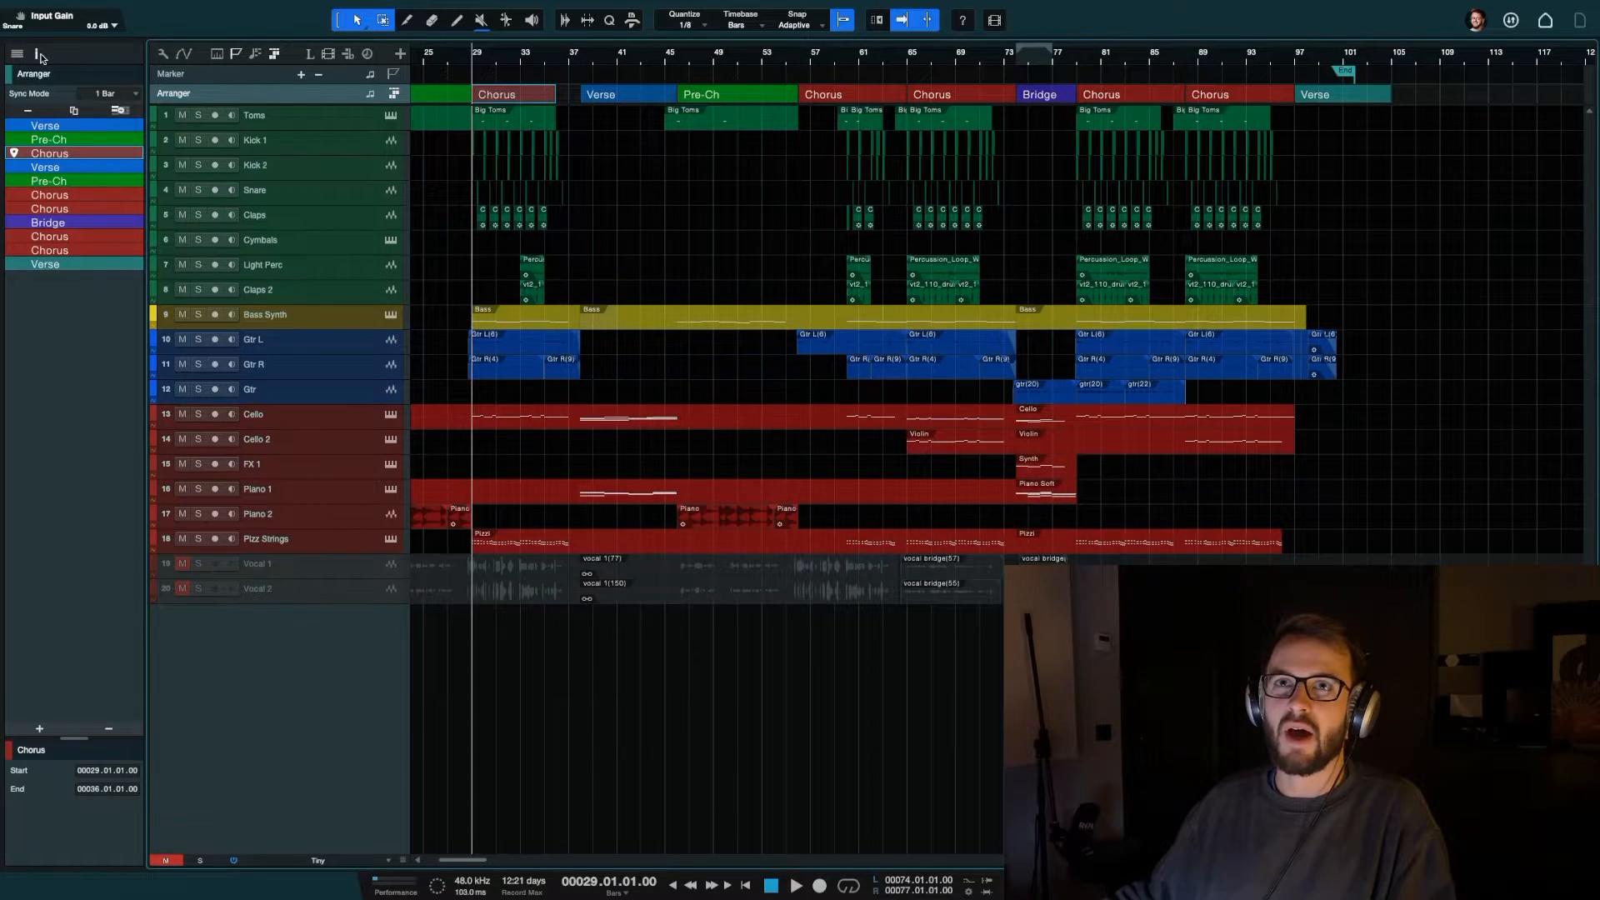
pyautogui.click(38, 54)
pyautogui.click(38, 55)
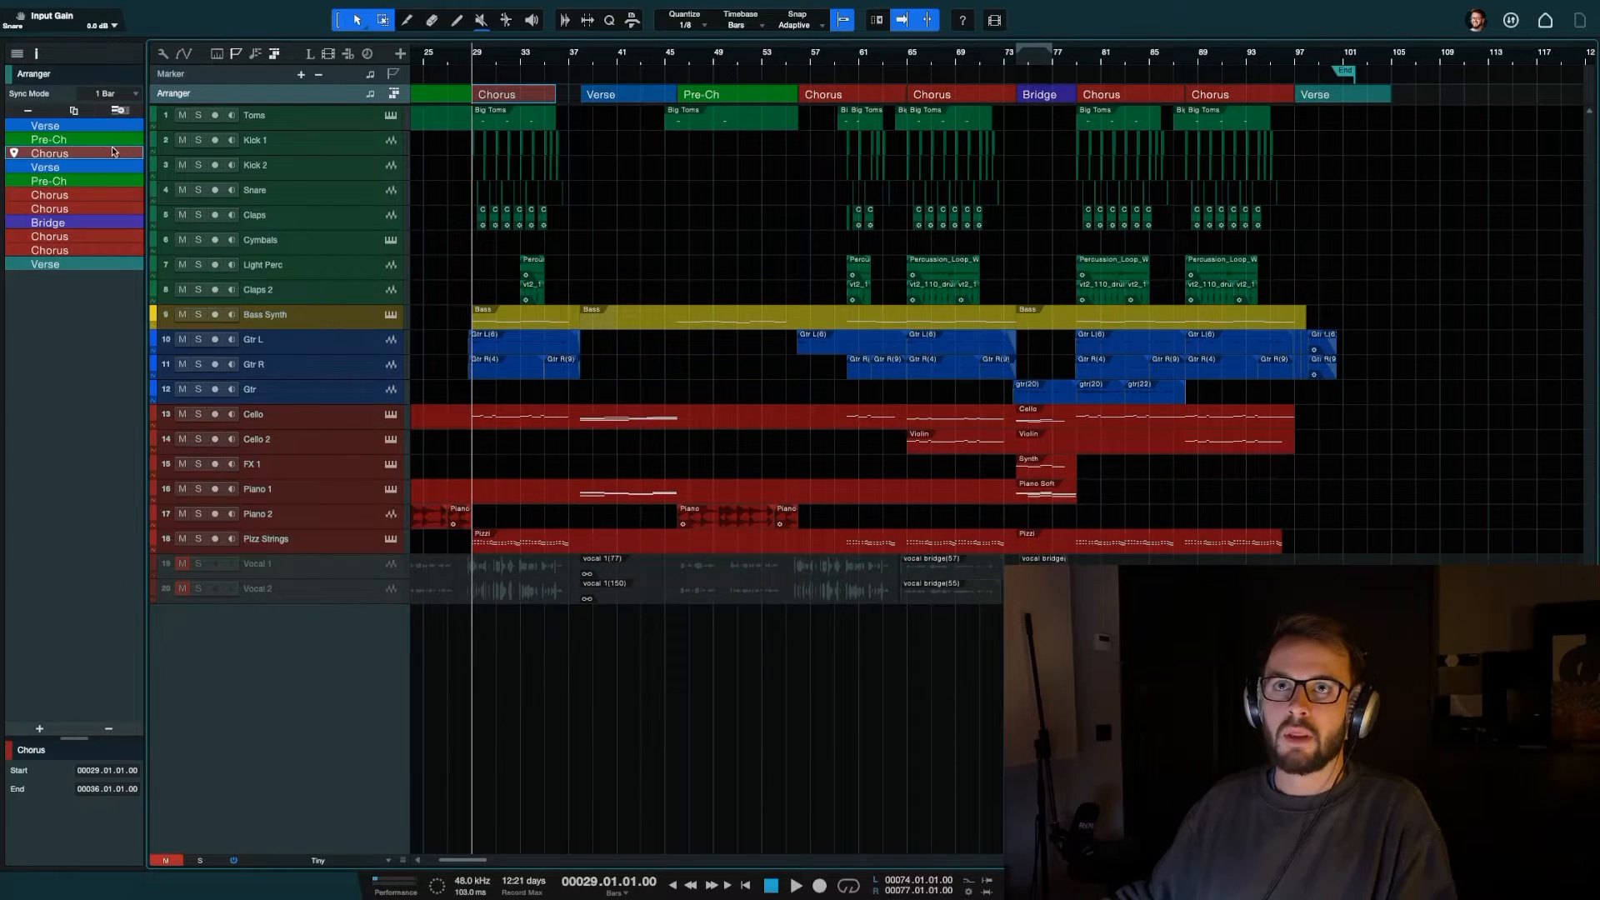
# Go through the first Verse, Pre-Ch and Chorus sections of the arranger to check their positions in the song
pyautogui.click(46, 125)
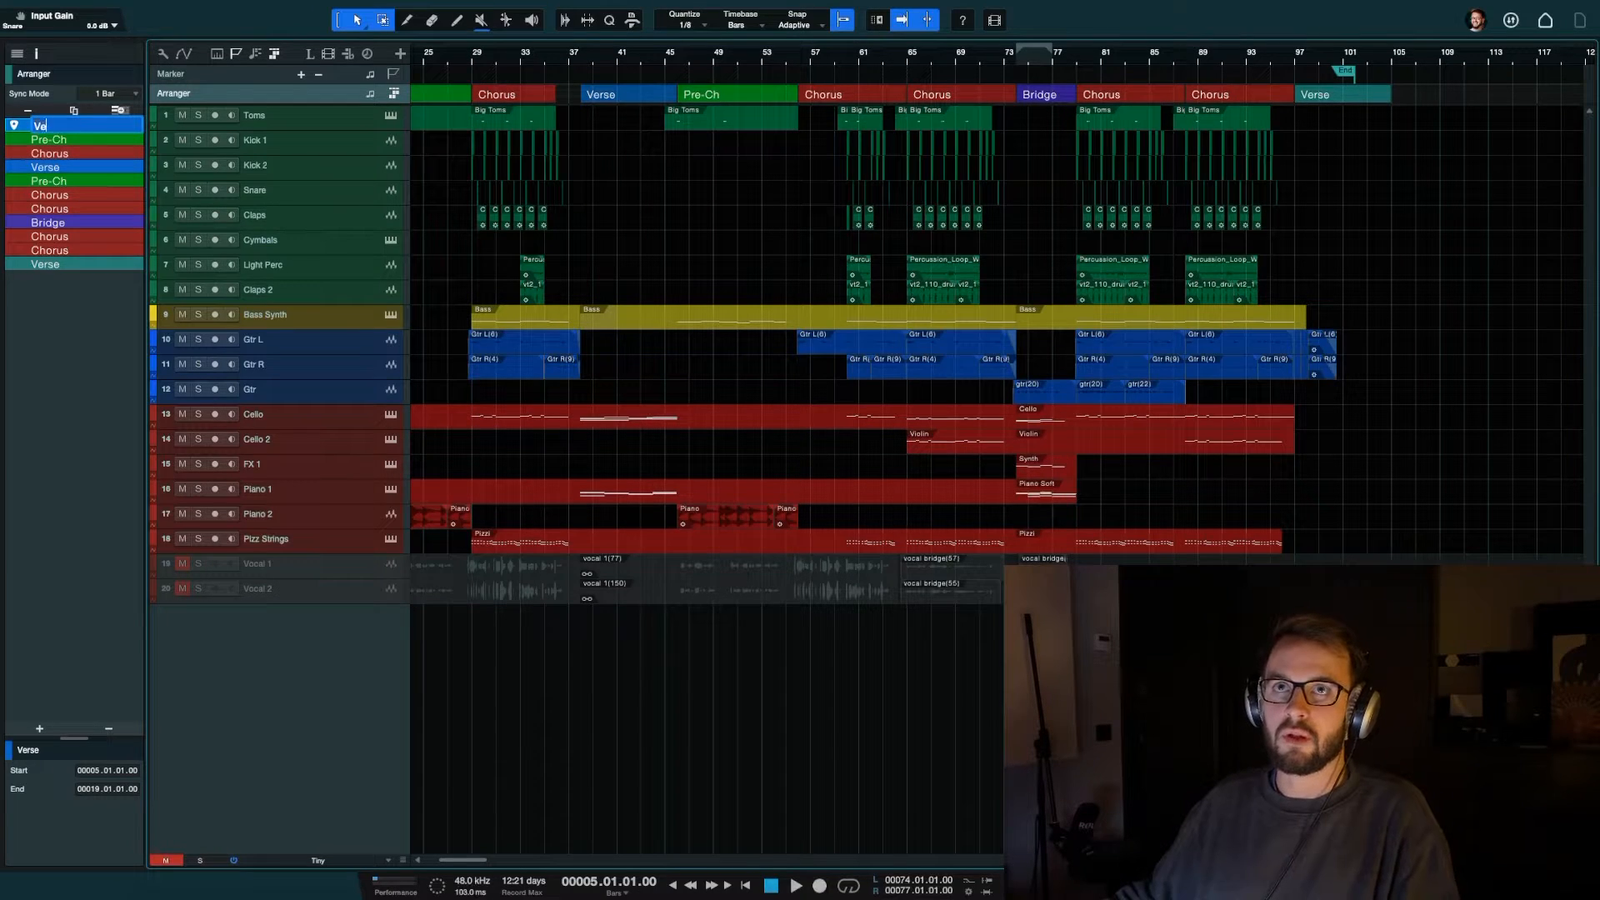
pyautogui.press('Return')
pyautogui.hscroll(-5, 841, 167)
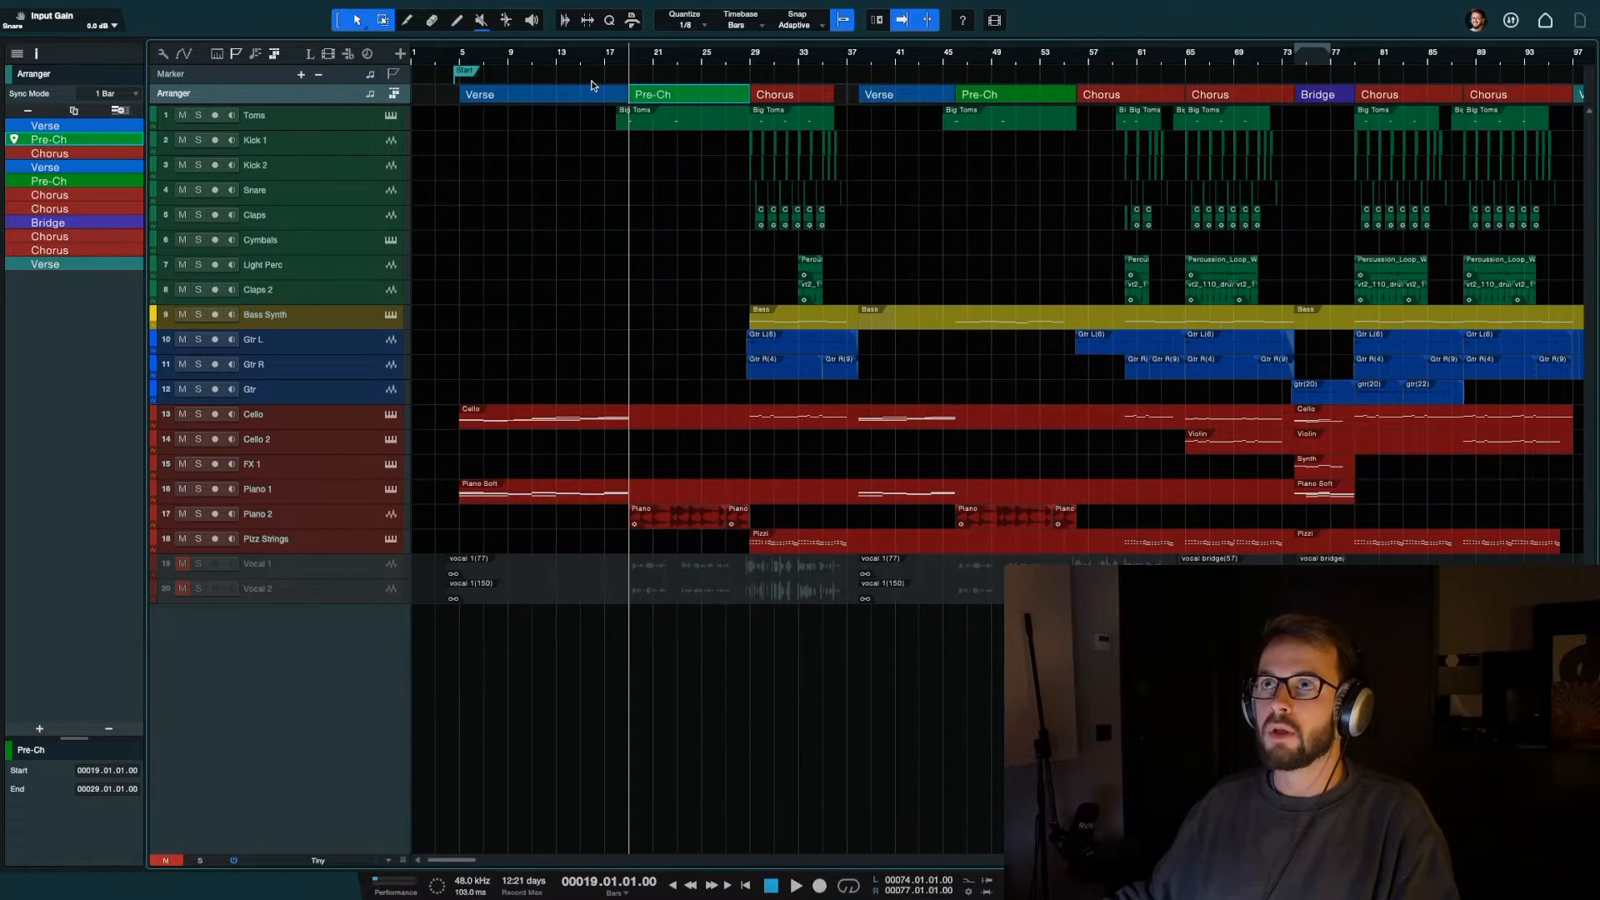
pyautogui.click(529, 102)
pyautogui.click(691, 97)
pyautogui.click(108, 153)
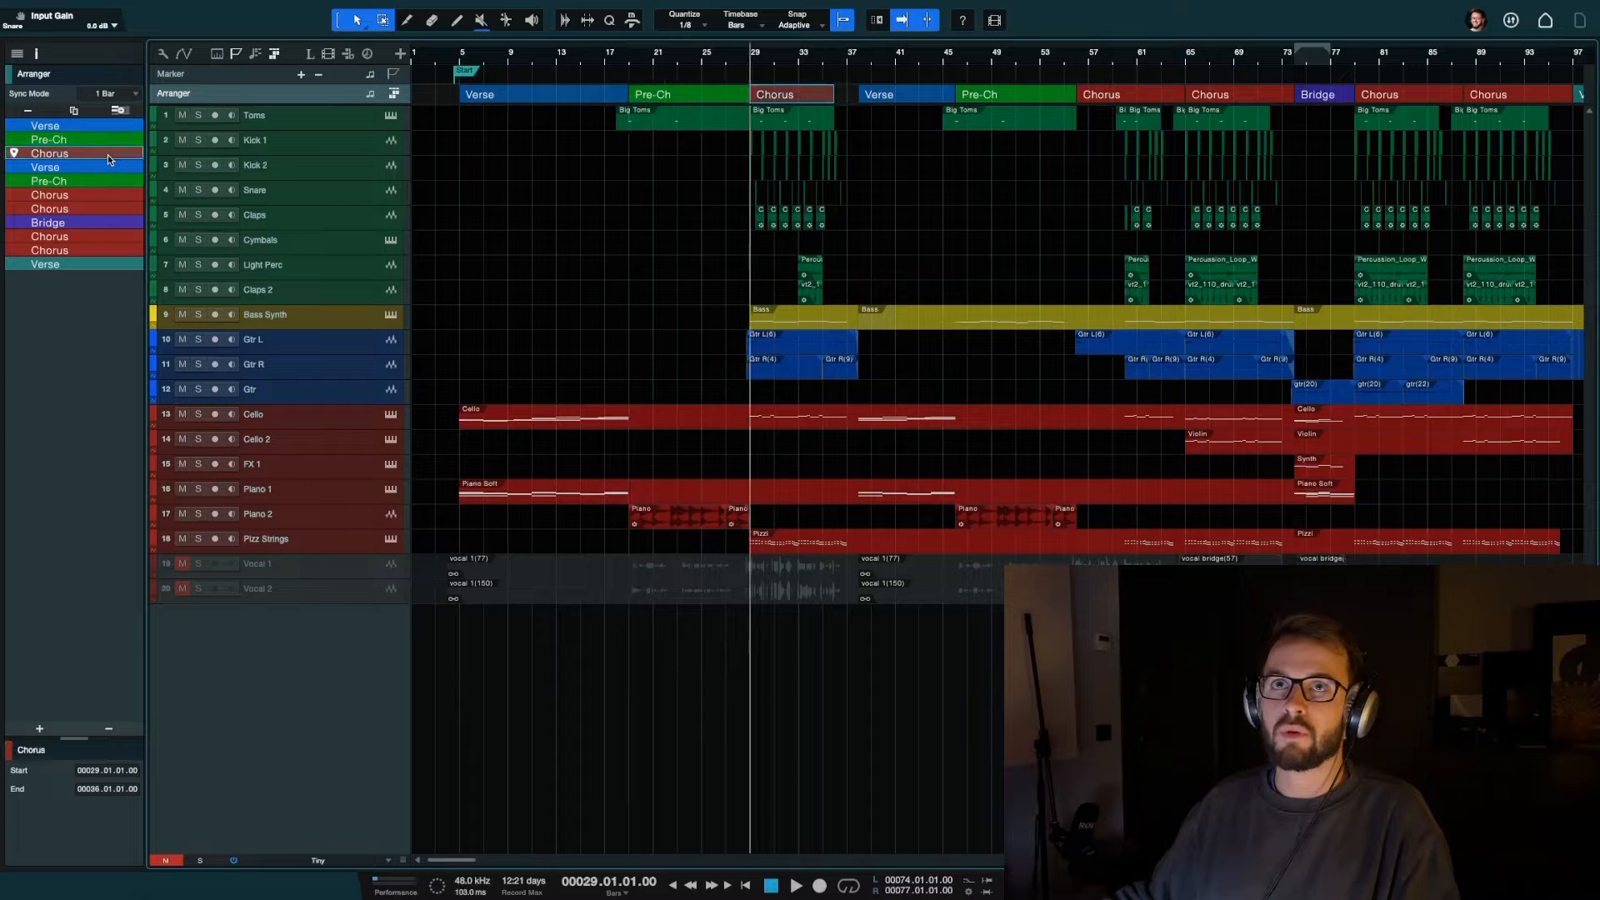
# Rename the second Verse arranger section as Verse 2 and the first one as Verse 1
pyautogui.click(76, 168)
pyautogui.write('2')
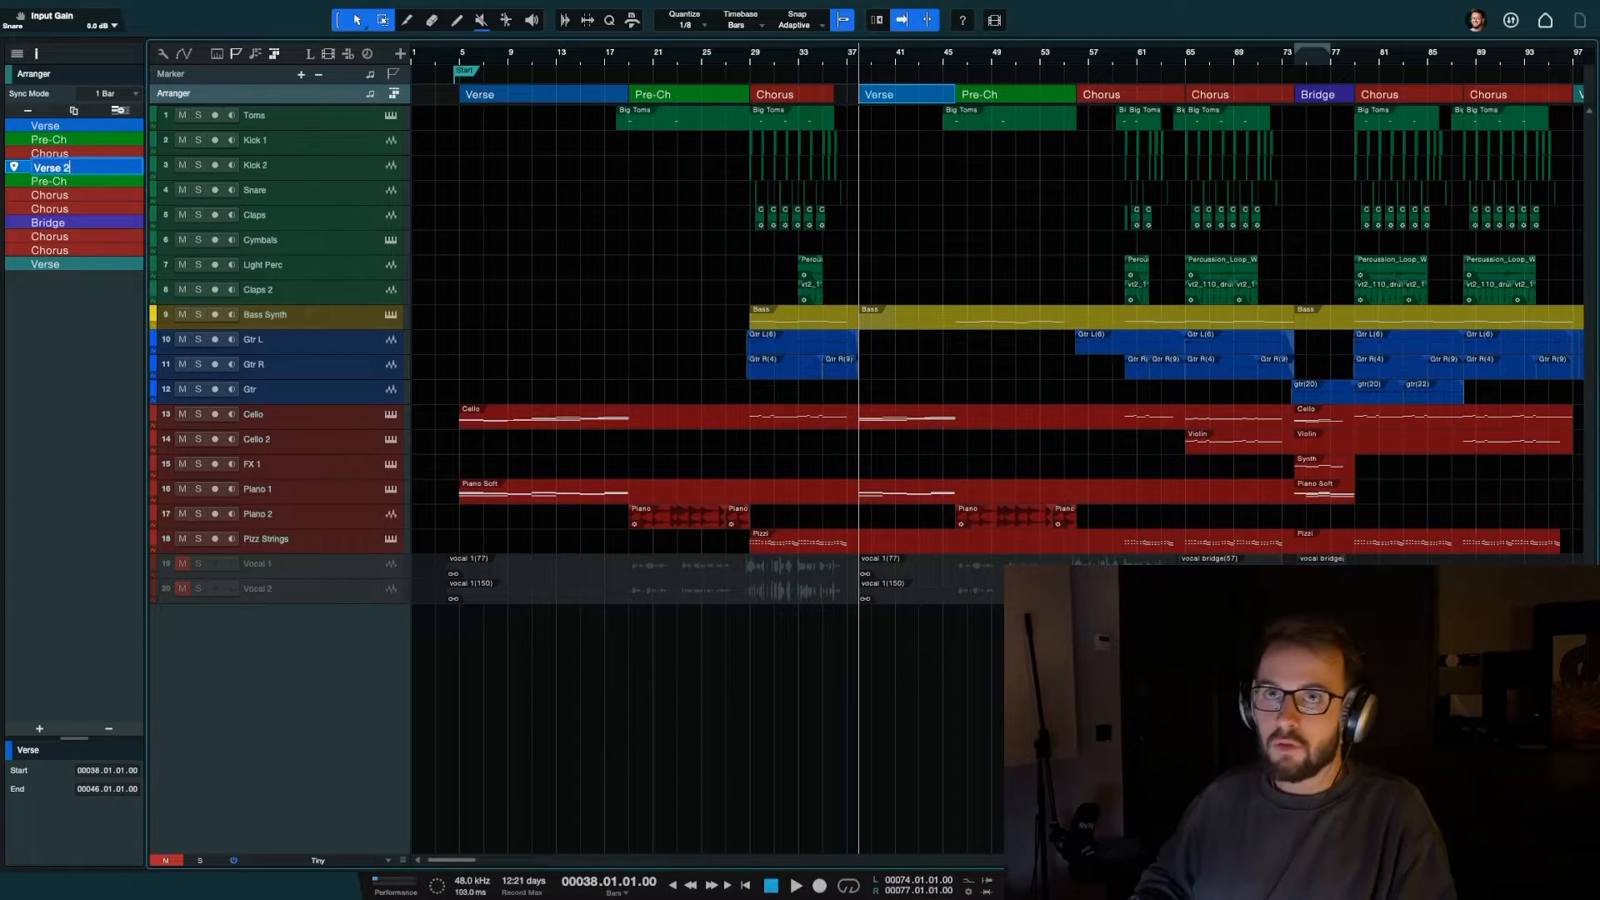
pyautogui.press('Return')
pyautogui.doubleClick(95, 128)
pyautogui.write('1')
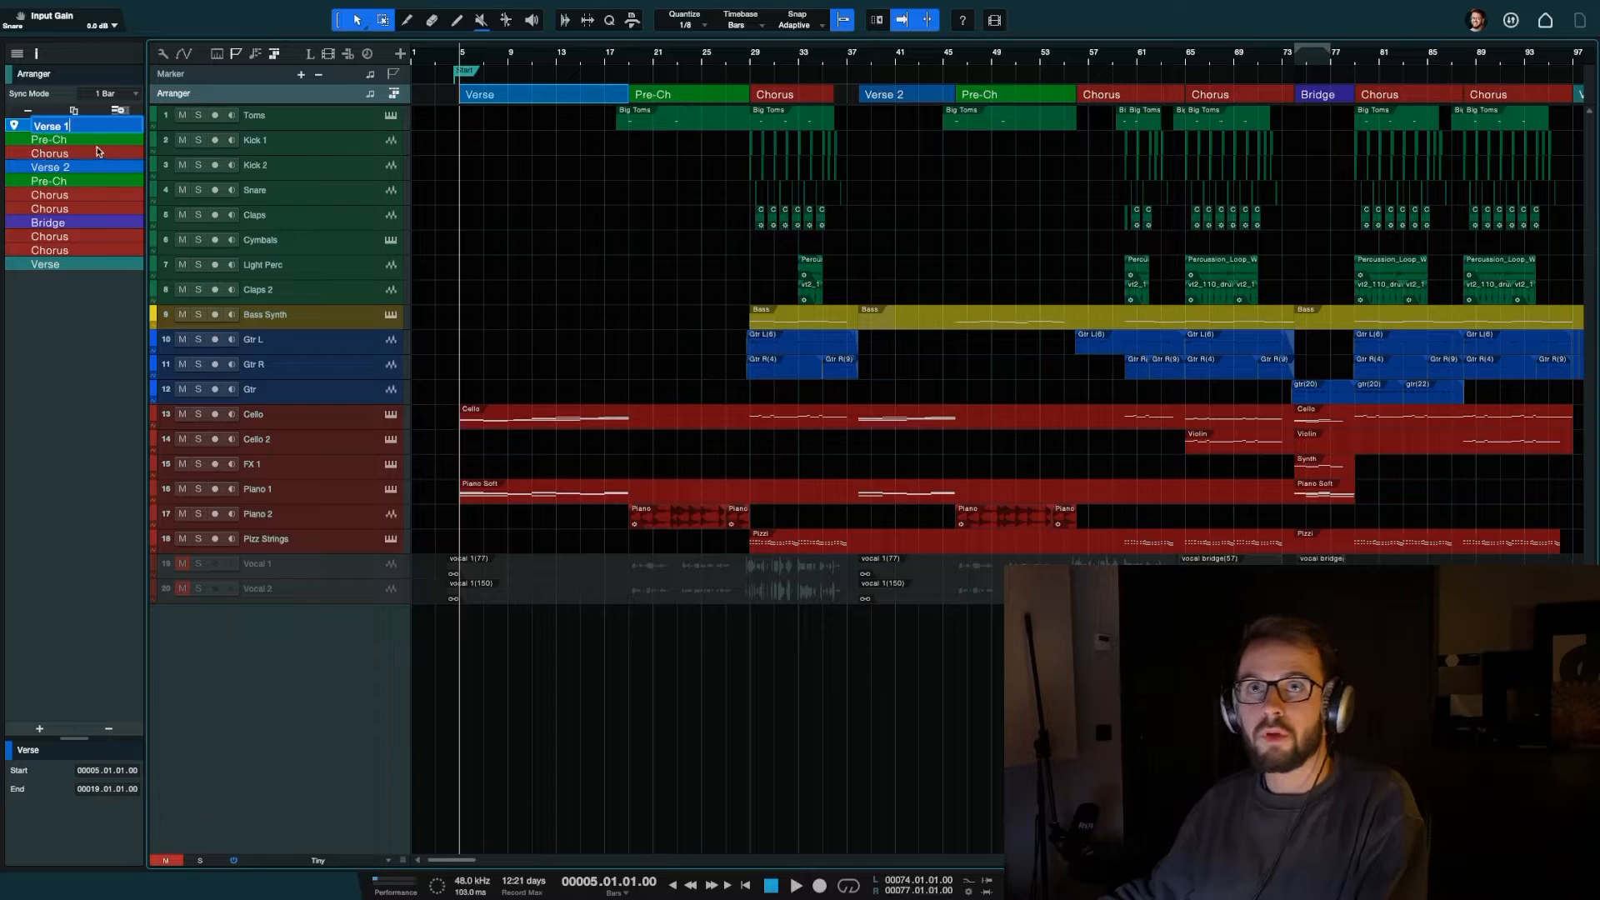
pyautogui.press('Tab')
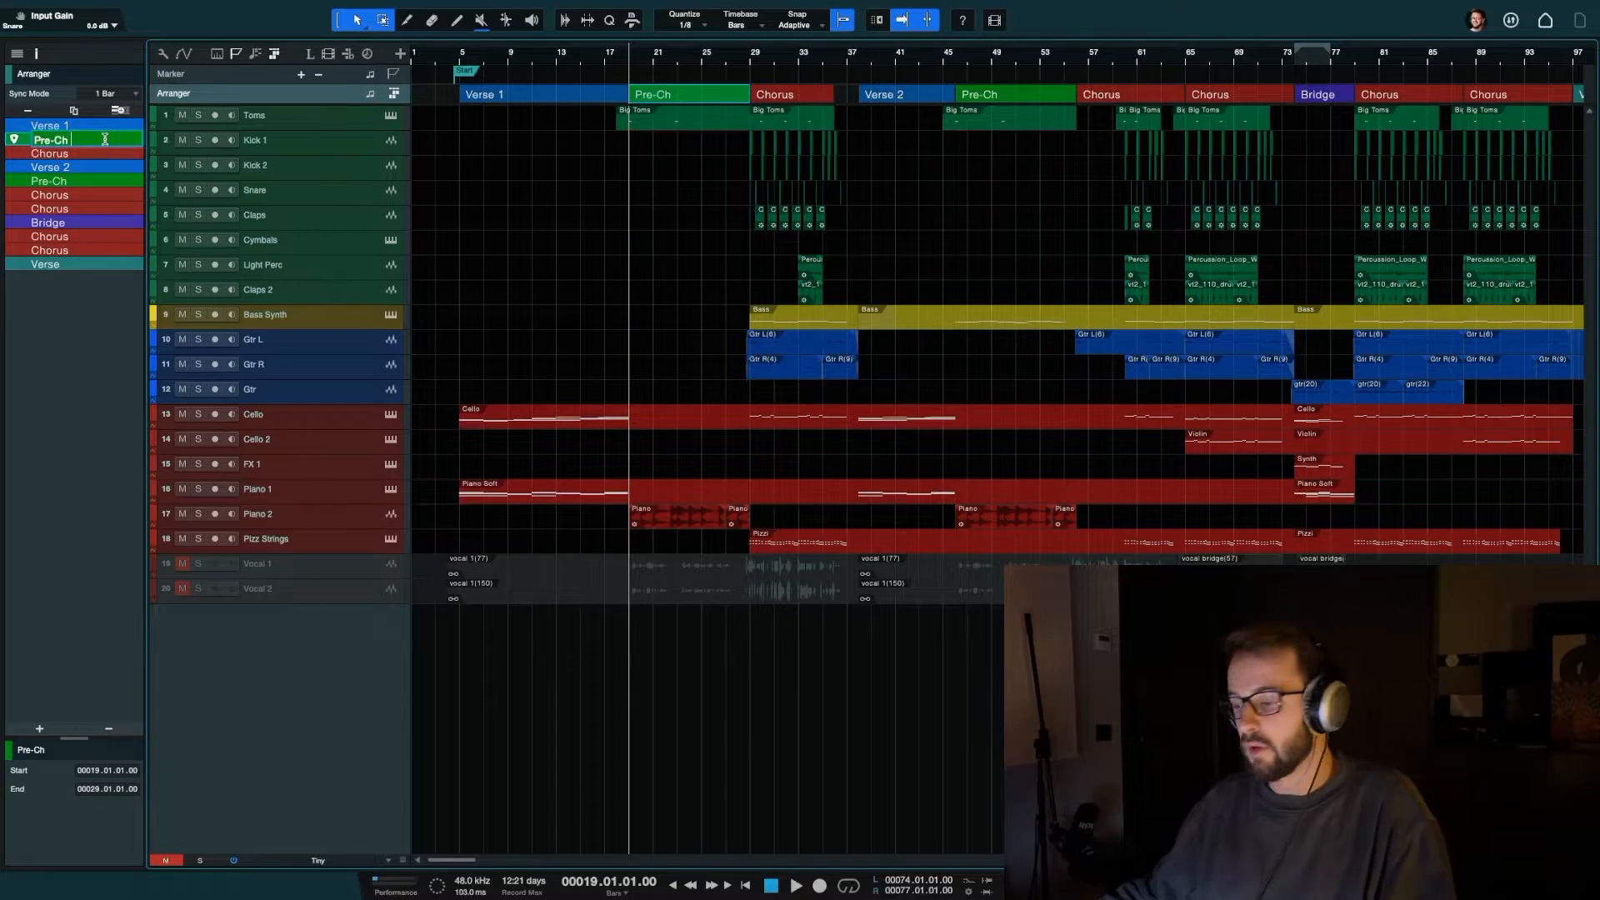
# Rename the first Pre-Ch arranger section as Pre-Ch 1 and the first Chorus section as Chorus 1
pyautogui.write('1')
pyautogui.press('Tab')
pyautogui.write('1')
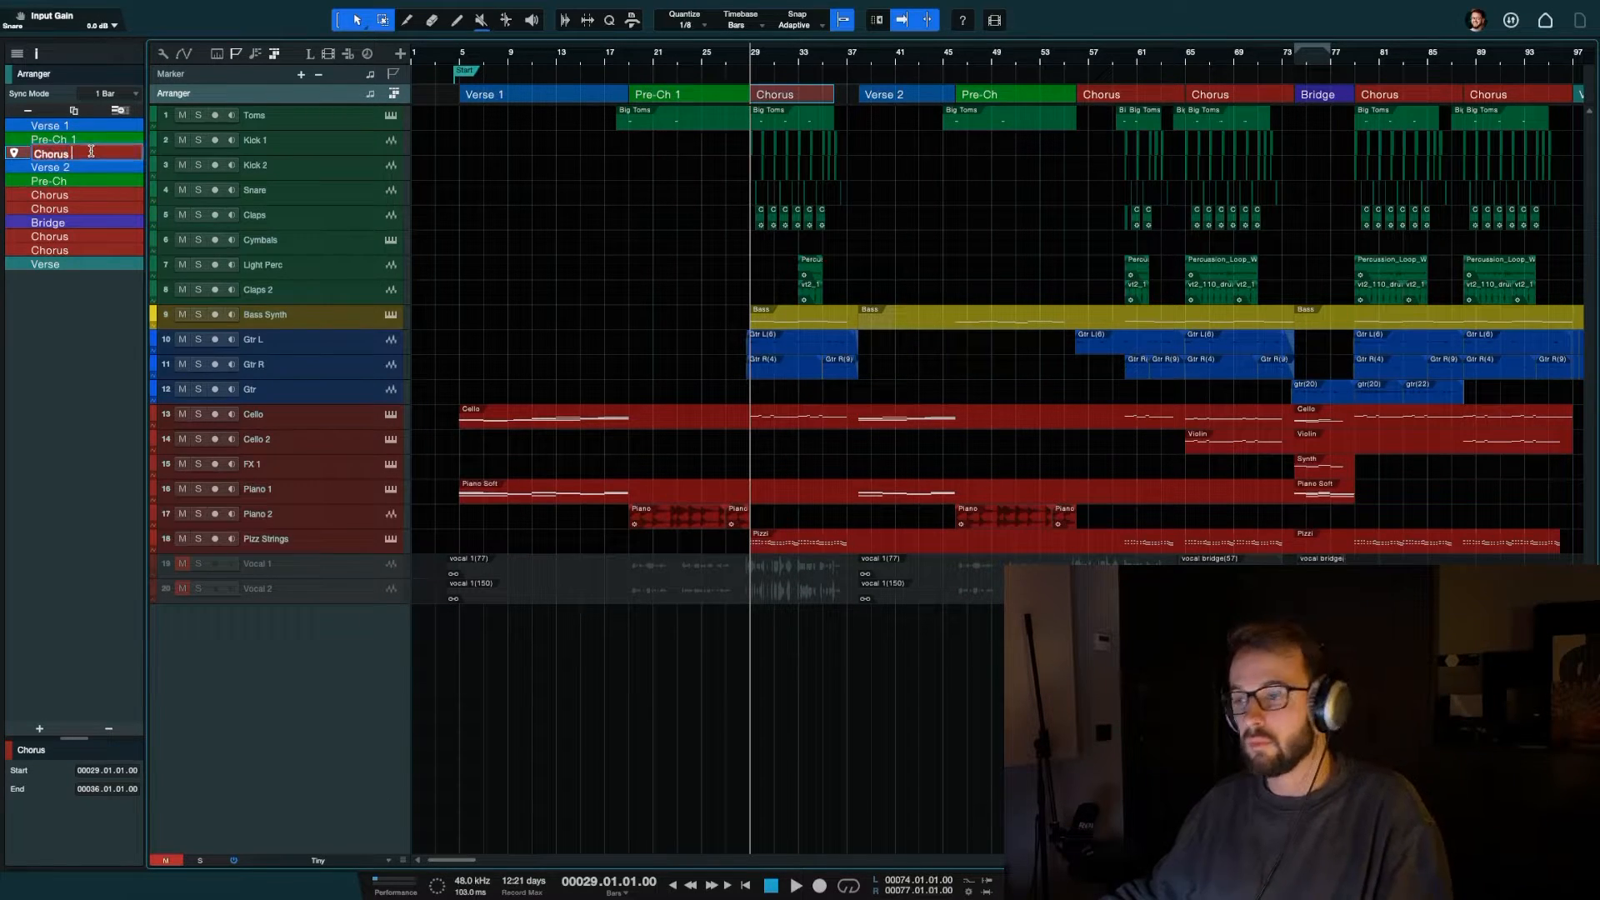
# Rename the second Pre-Ch arranger section as Pre-Ch 2 and the Chorus section right after it as Chrosu 2
pyautogui.doubleClick(95, 181)
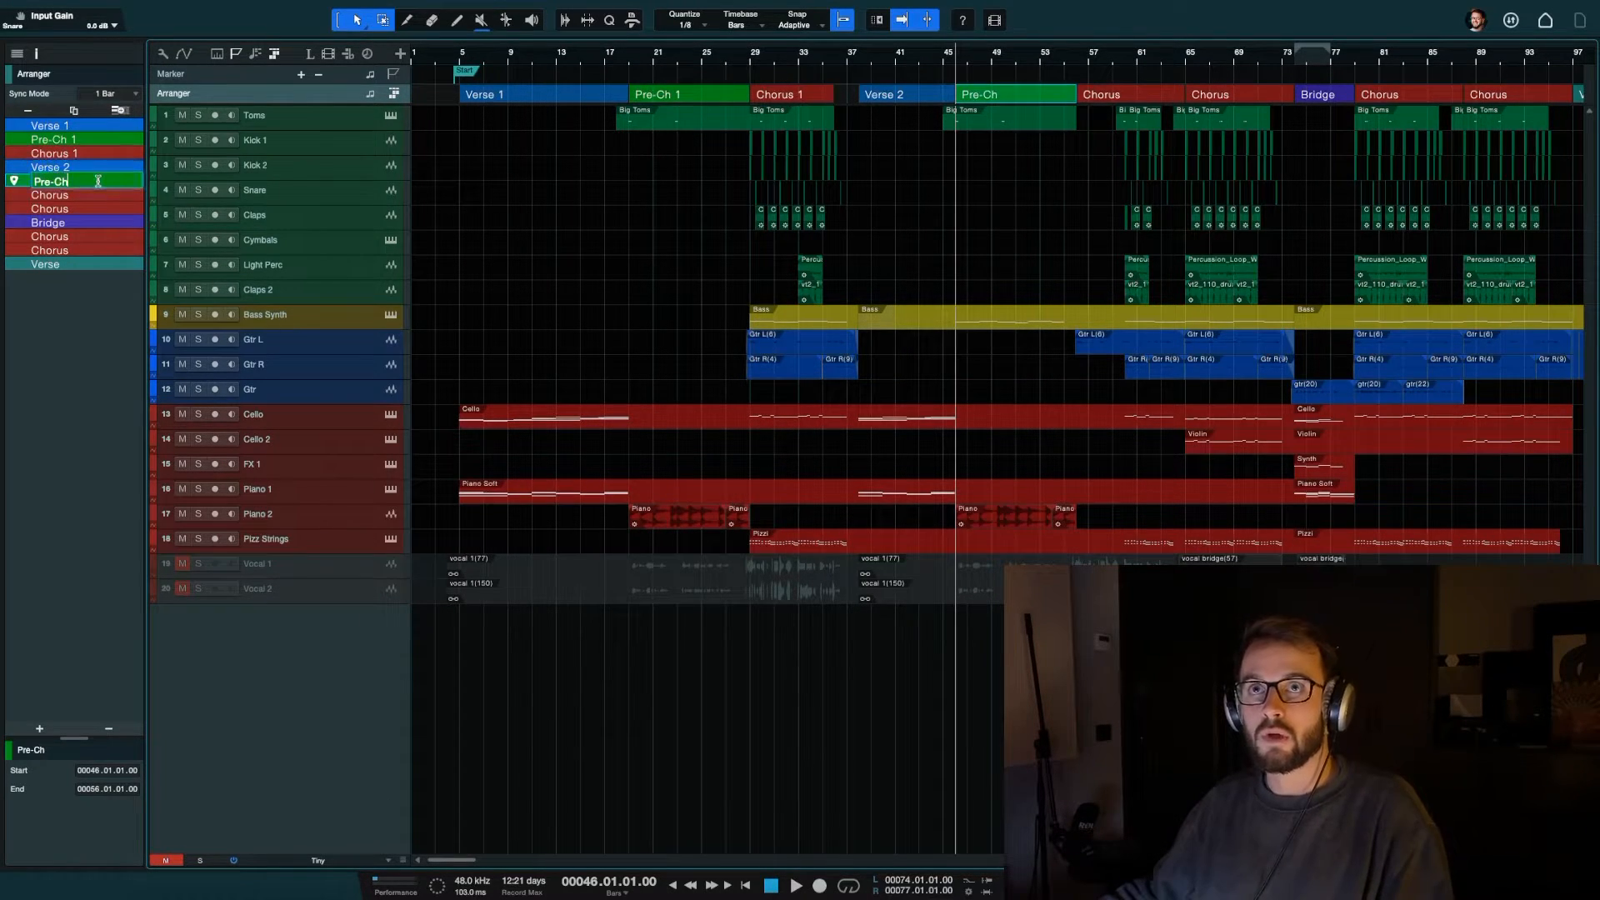
pyautogui.write('2')
pyautogui.press('Tab')
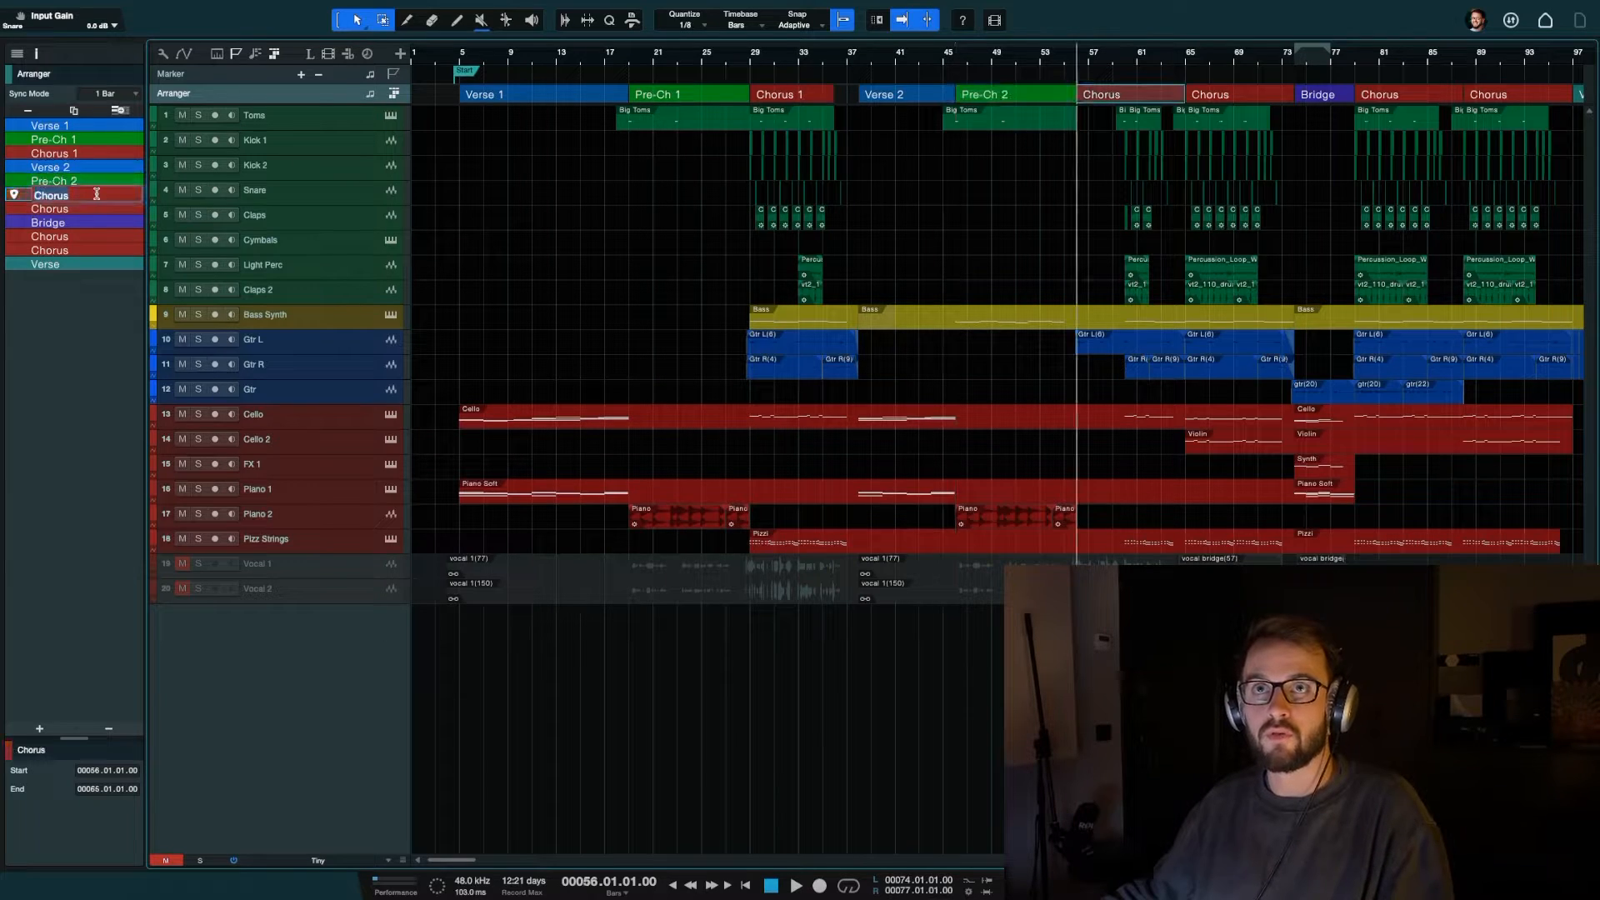
pyautogui.write('Ch')
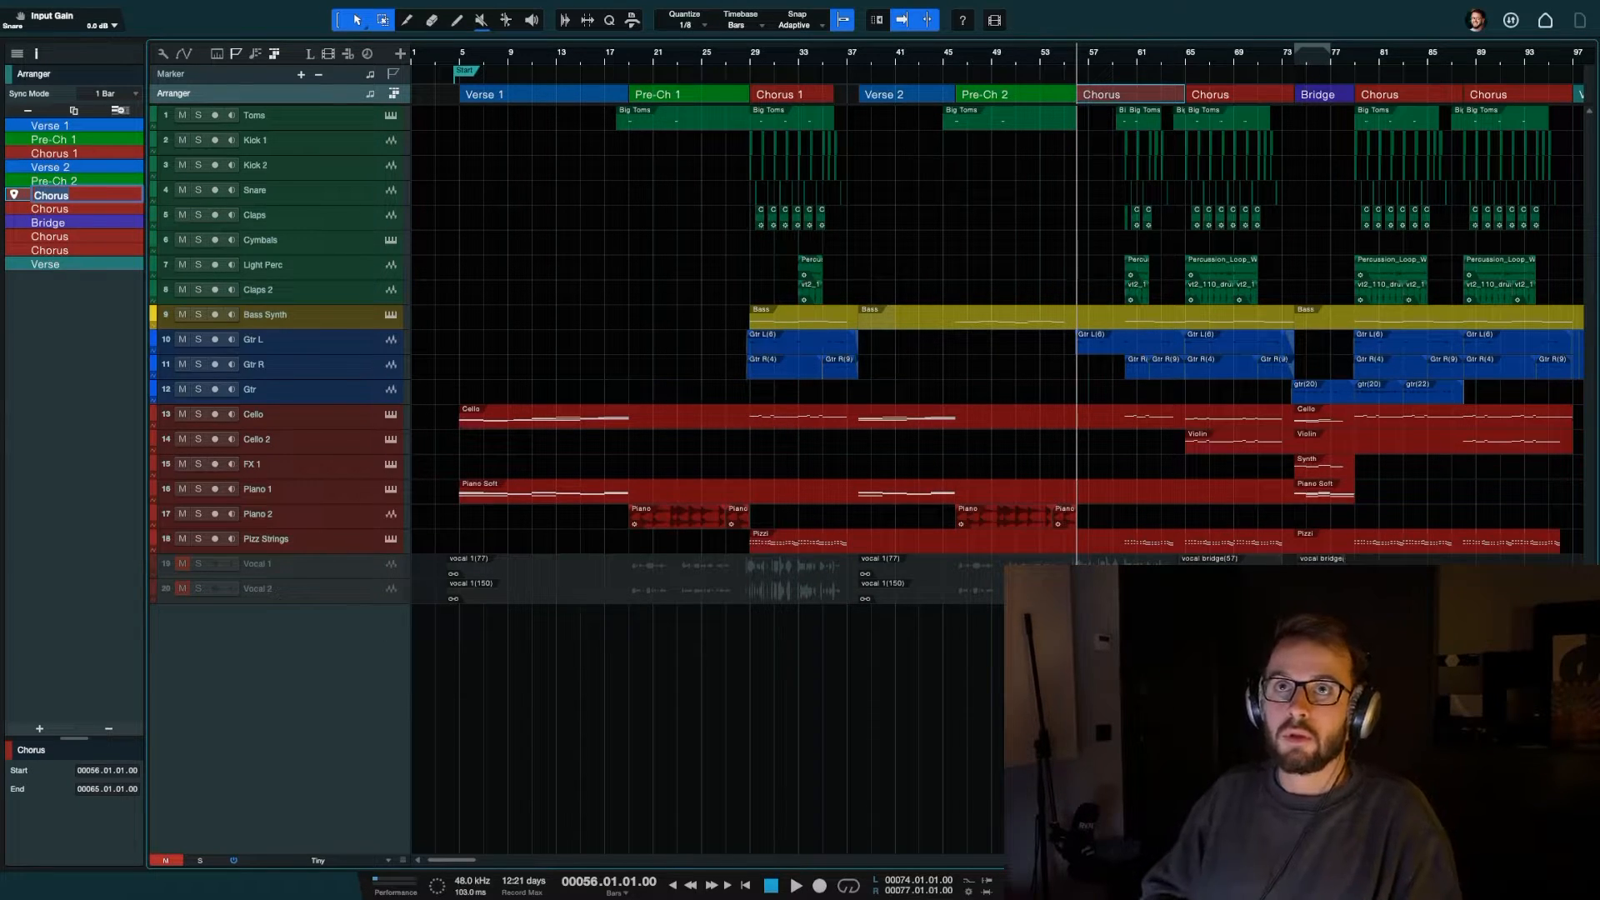
pyautogui.write('rosu')
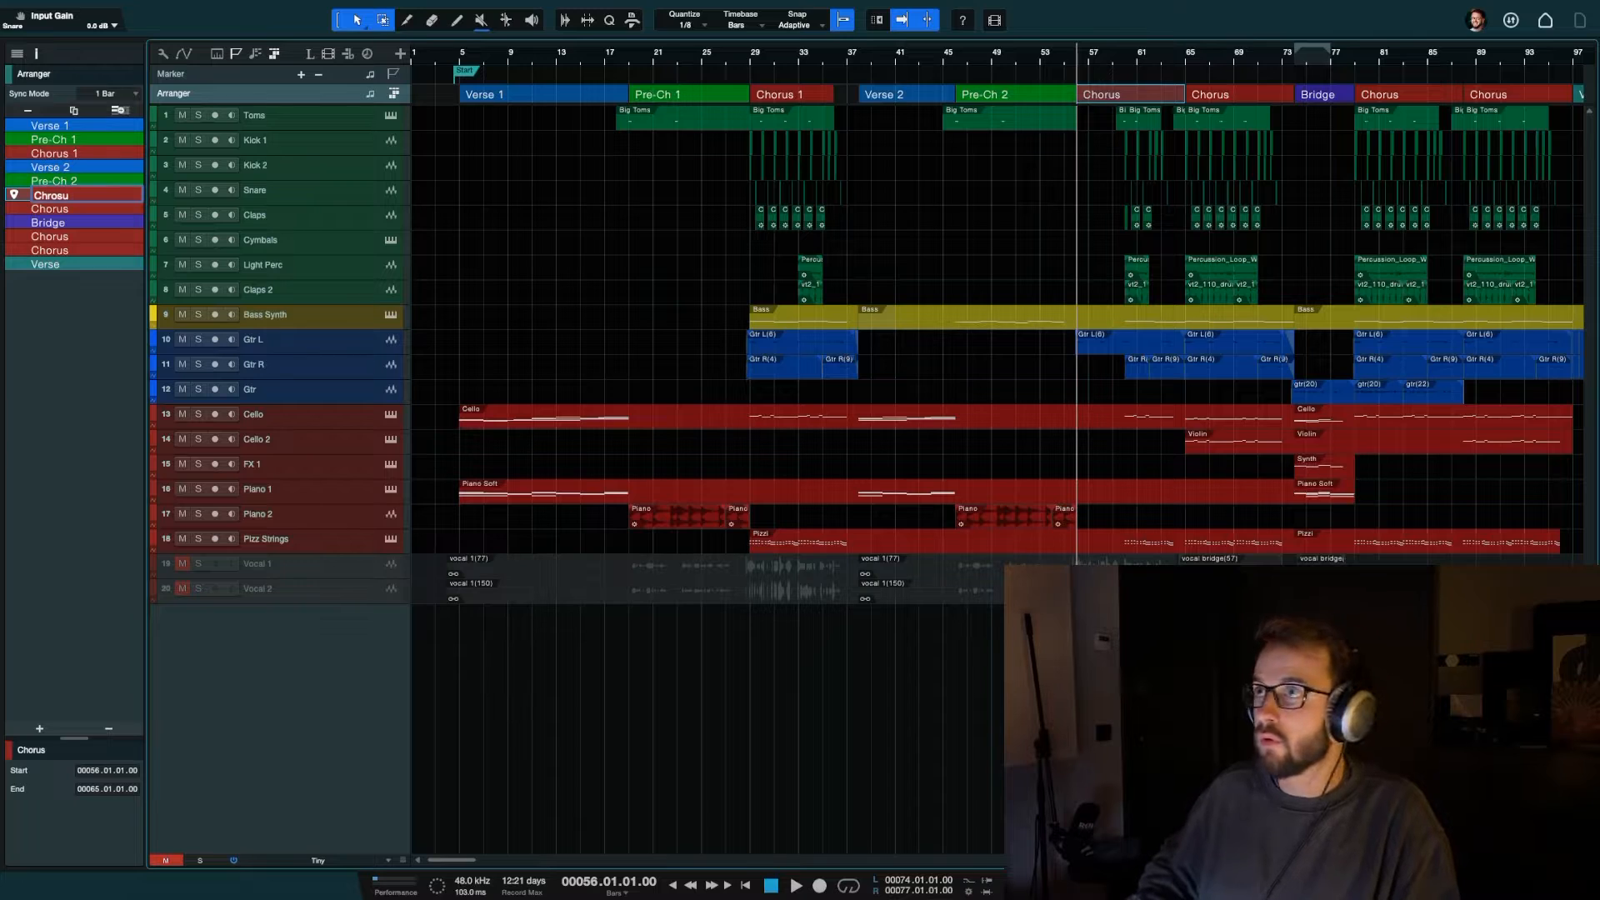
pyautogui.write(' 2')
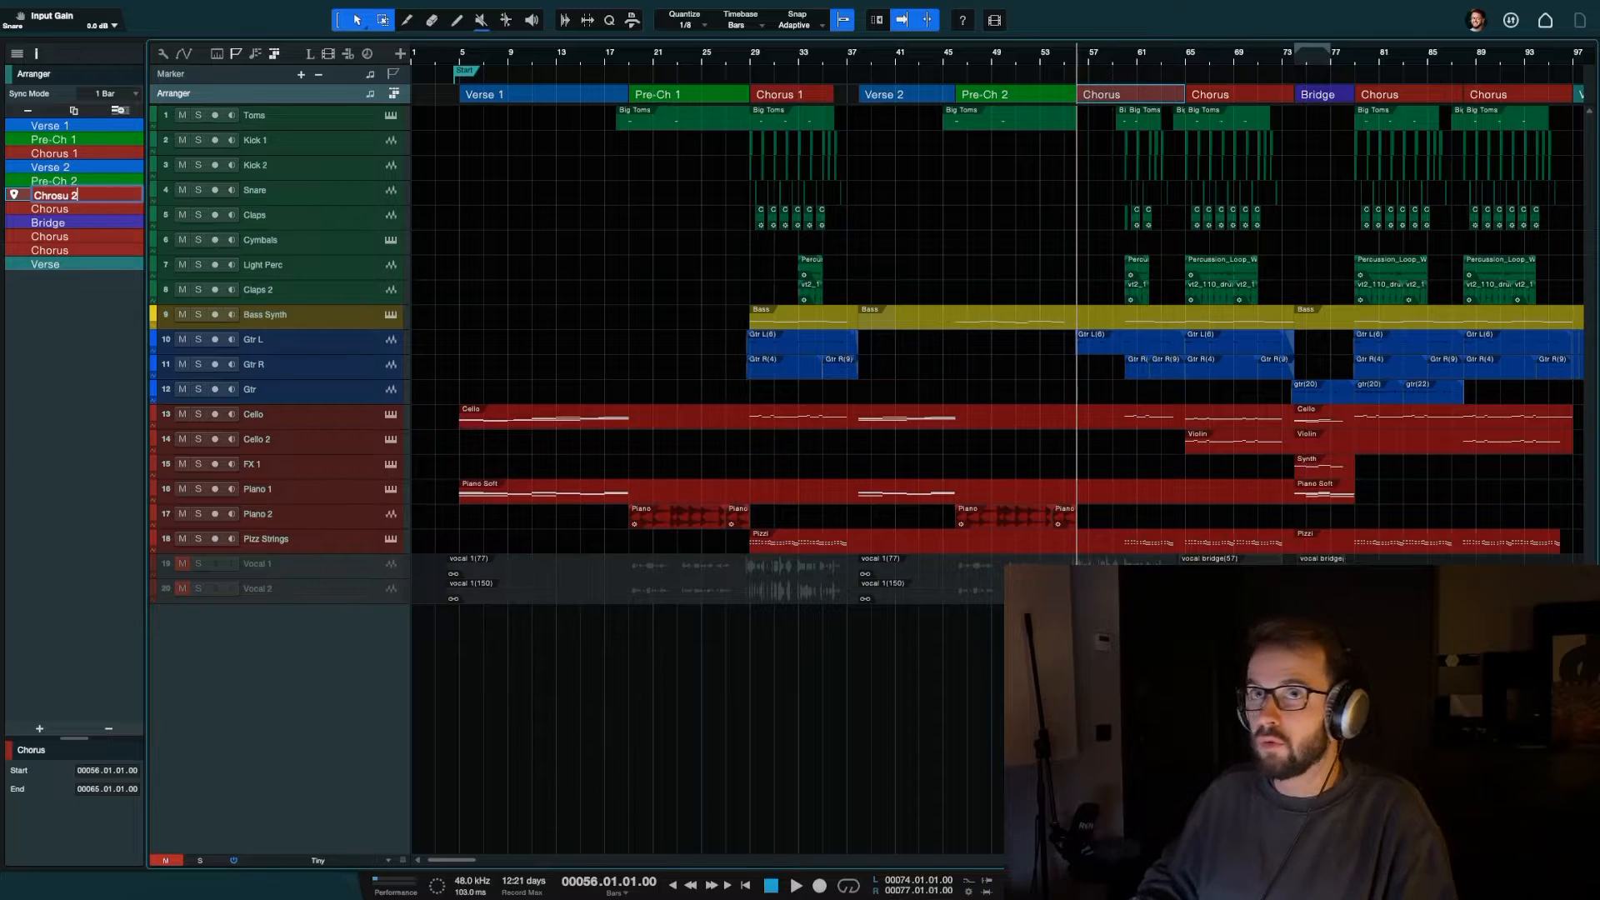
# Rename the three remaining Chorus arranger sections, in song order, as Chorus 3, Chorus 4 and Chorus 5
pyautogui.doubleClick(88, 210)
pyautogui.write('Chorus 3')
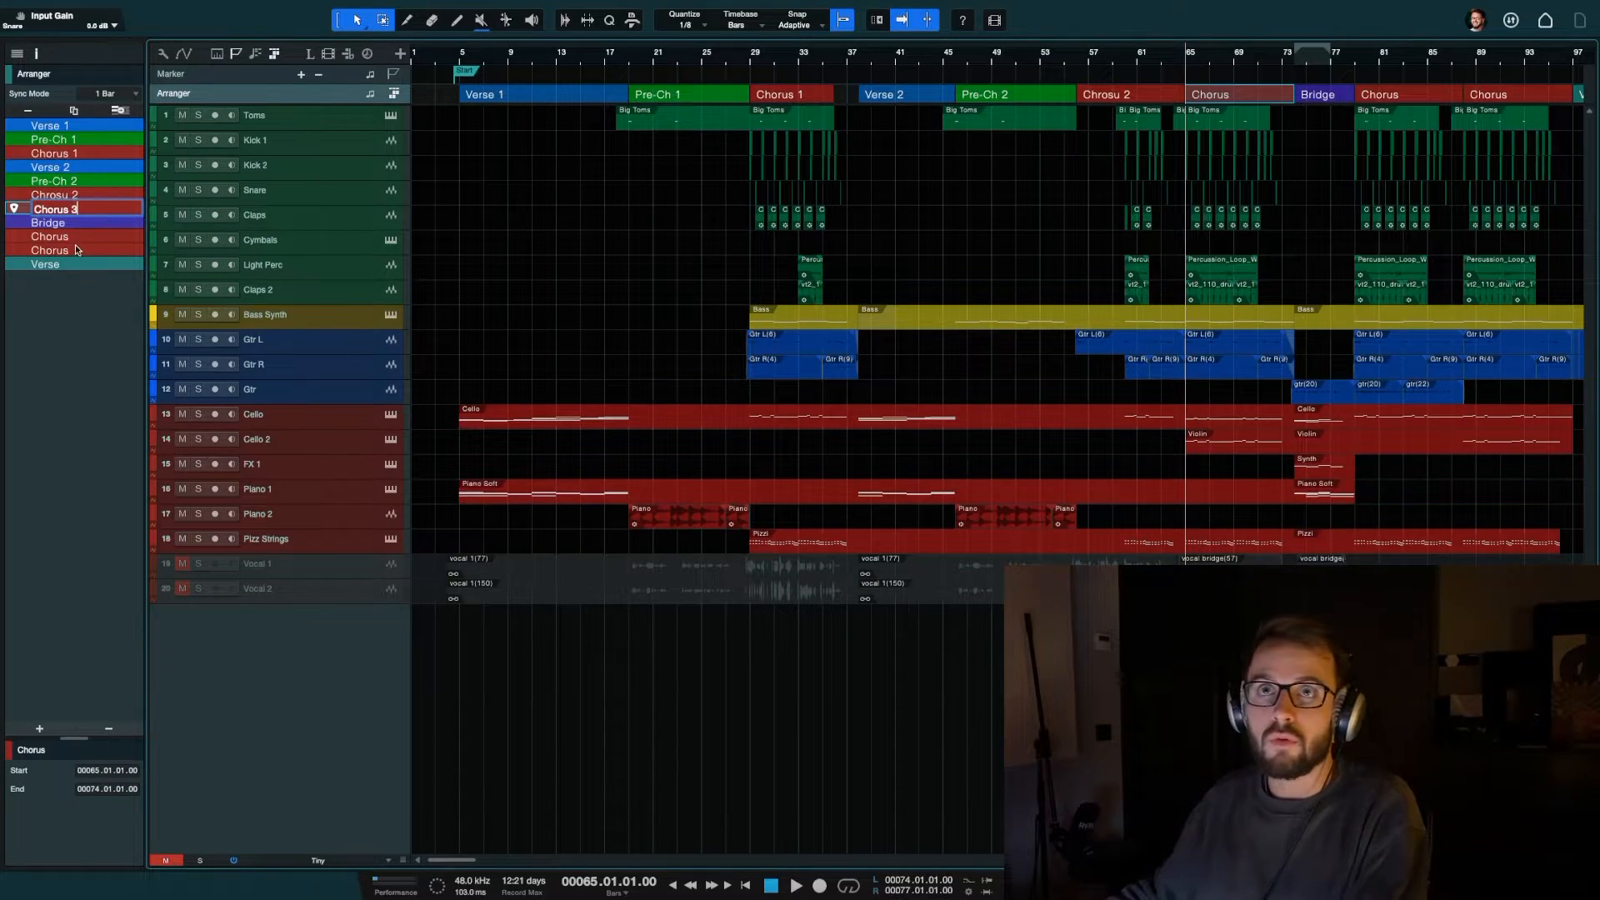
pyautogui.click(75, 250)
pyautogui.click(84, 223)
pyautogui.doubleClick(102, 233)
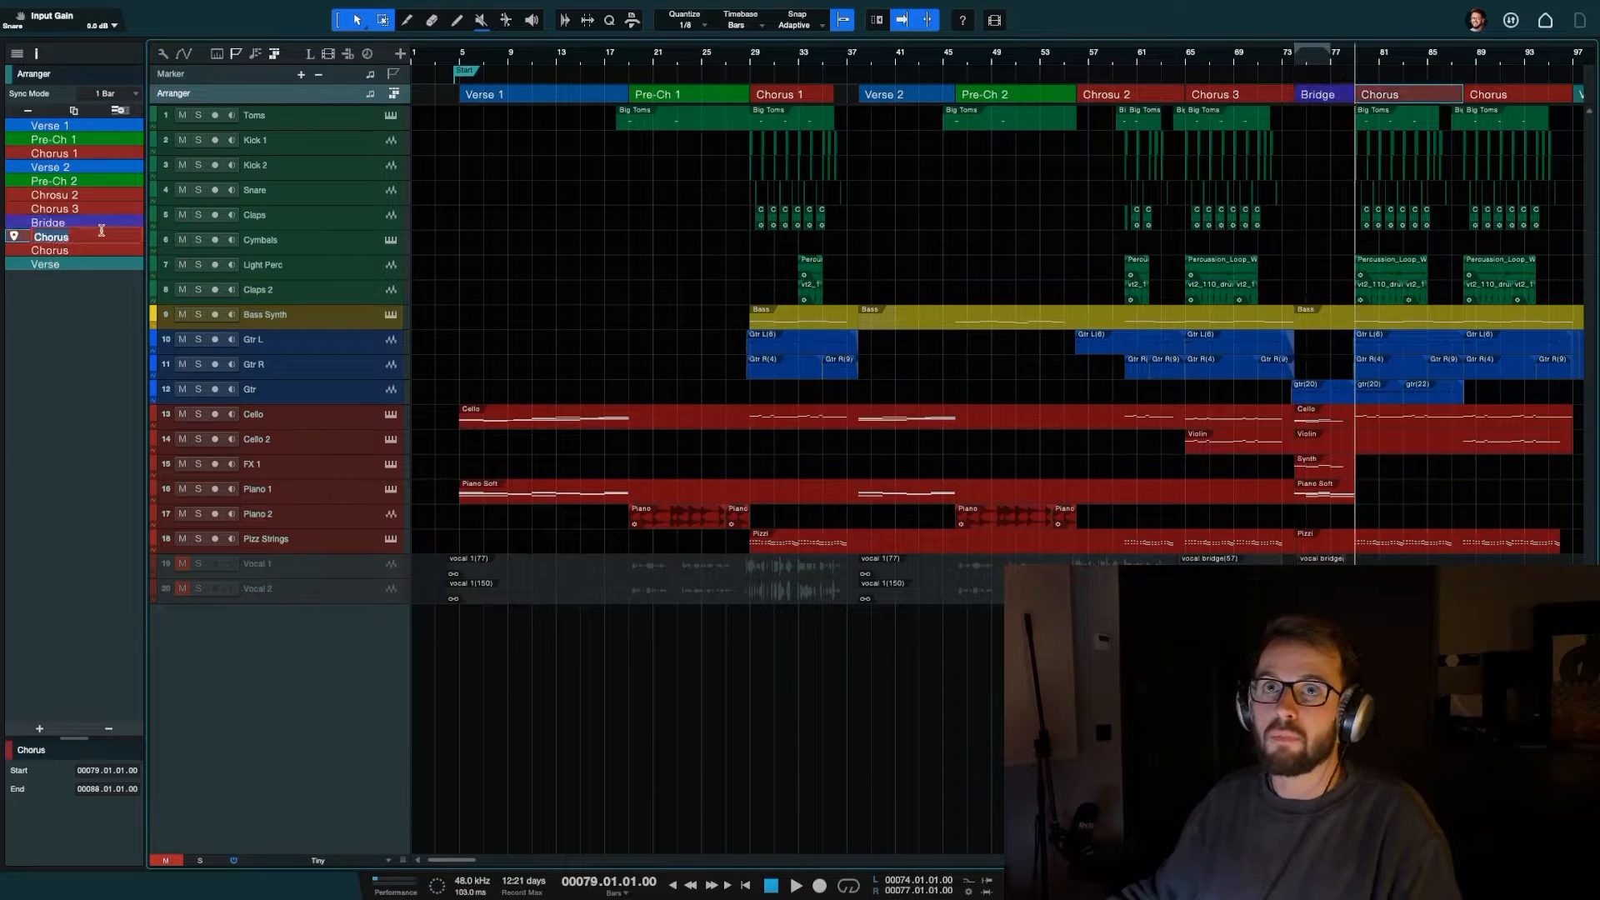
pyautogui.press('Return')
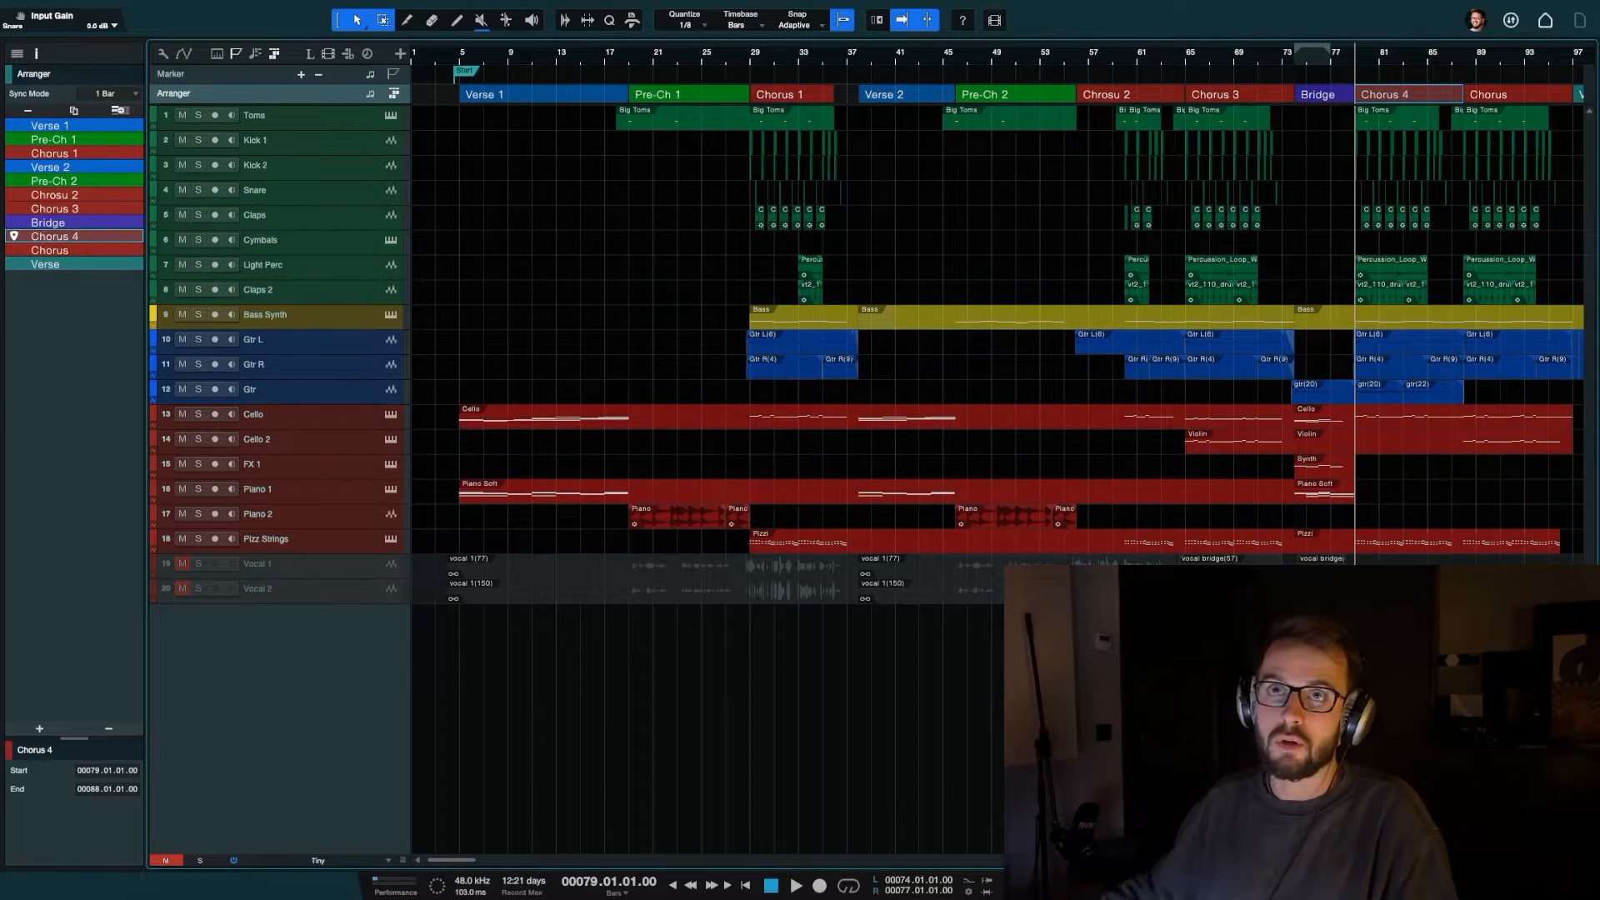
pyautogui.doubleClick(90, 248)
pyautogui.write('5')
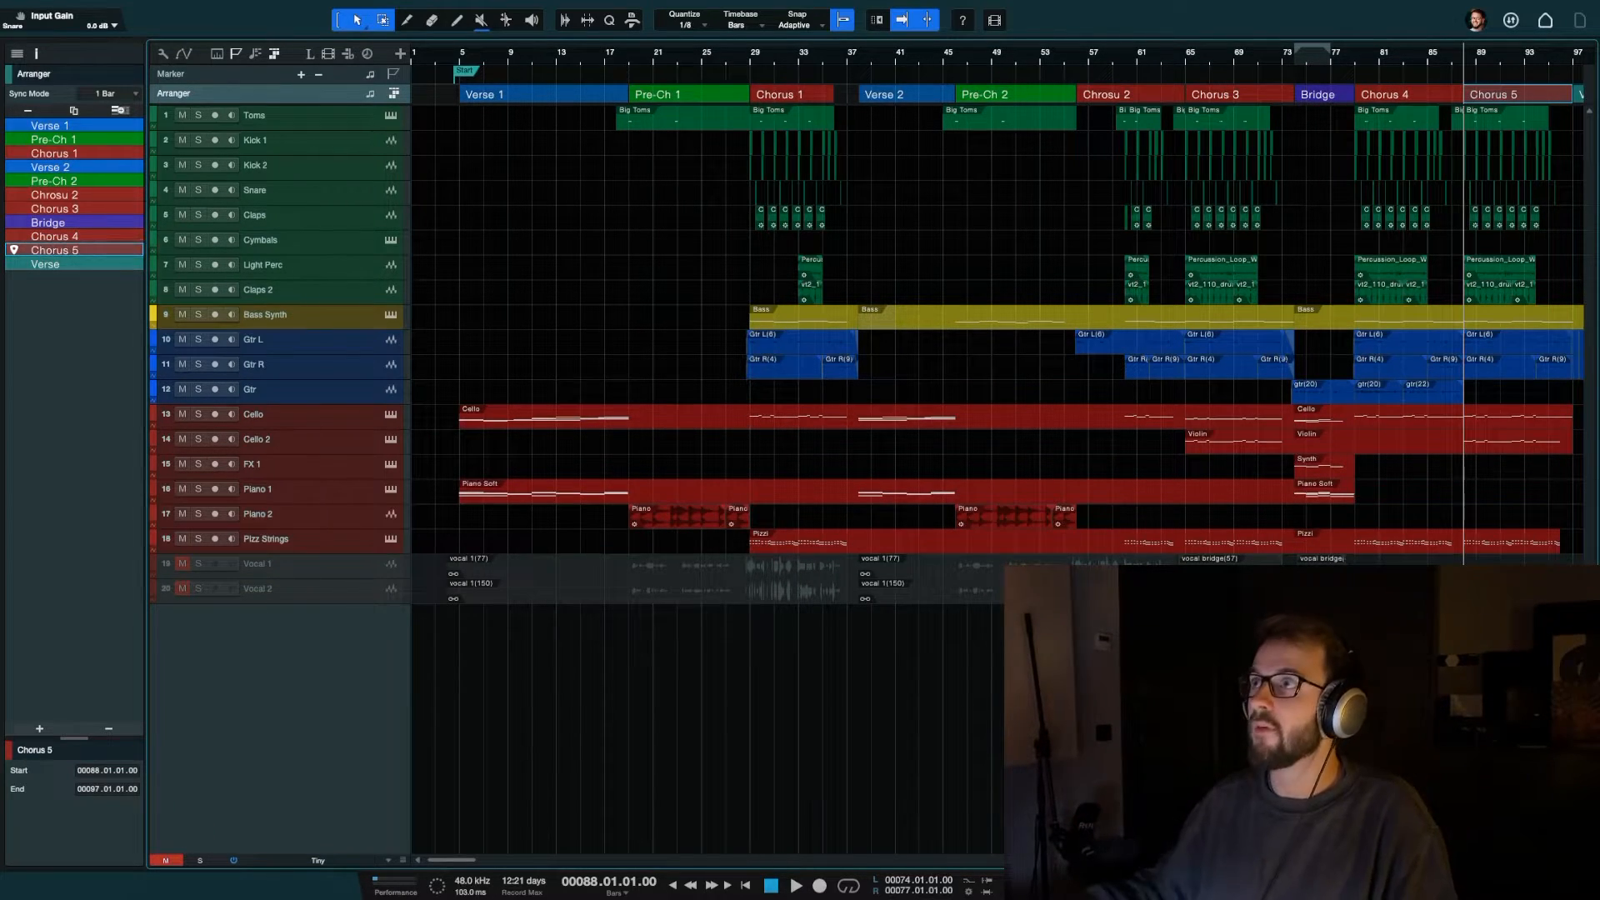
pyautogui.press('Return')
# Review the numbered arranger sections from the start to the end of the song
pyautogui.scroll(3, 866, 267)
pyautogui.hscroll(3, 866, 268)
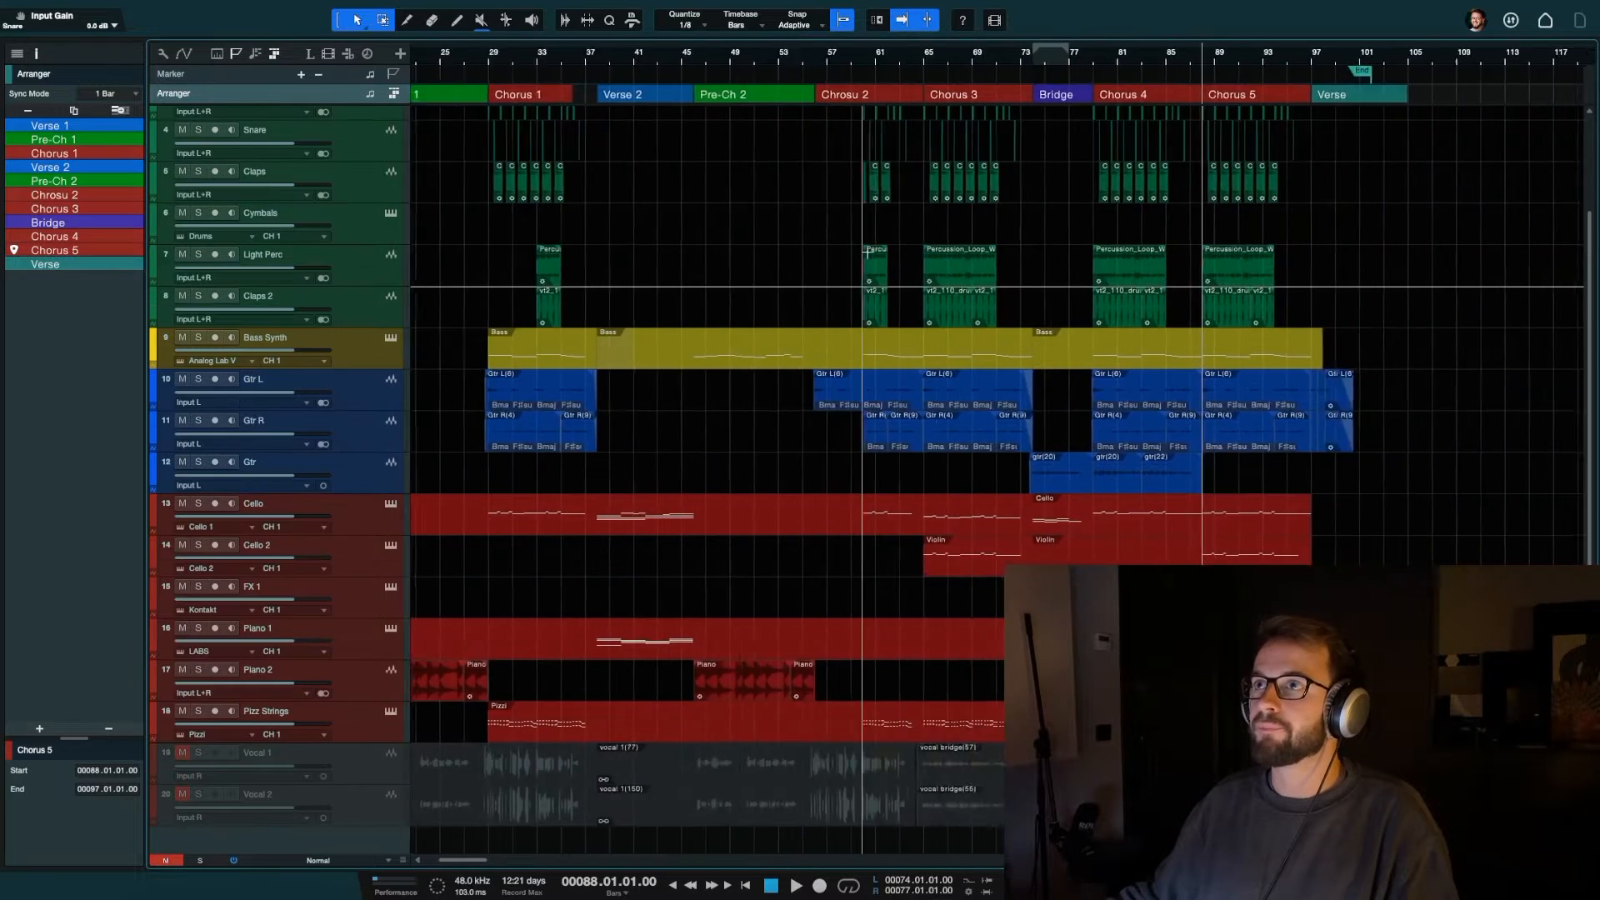
pyautogui.scroll(-3, 677, 100)
pyautogui.scroll(2, 676, 100)
pyautogui.scroll(-4, 717, 87)
pyautogui.scroll(-1, 730, 83)
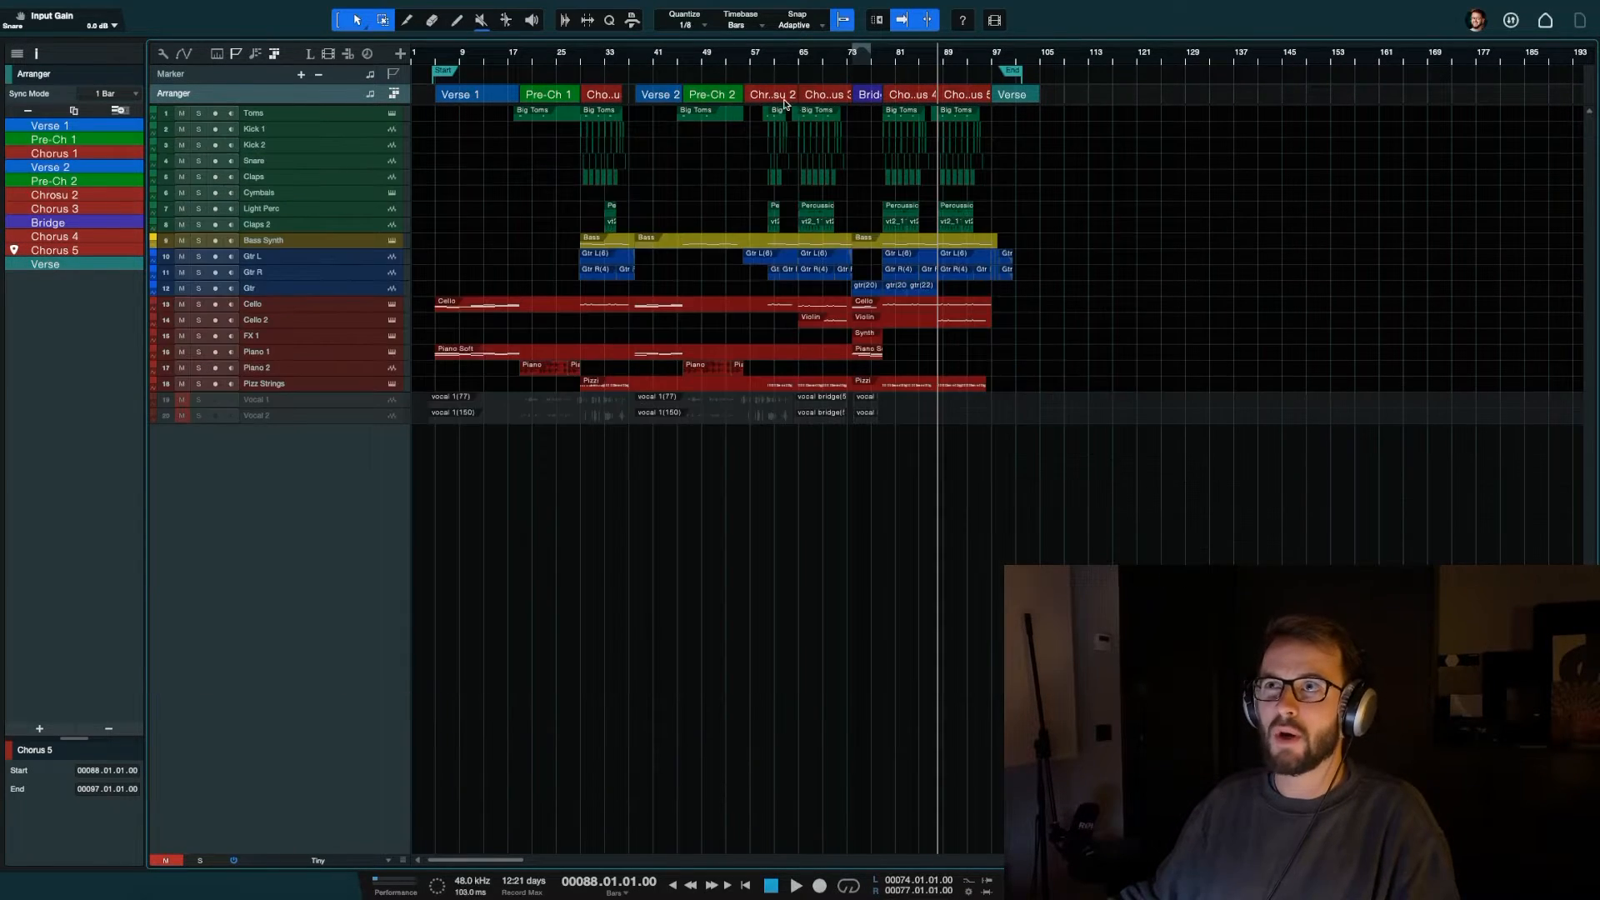
pyautogui.scroll(3, 975, 77)
pyautogui.hscroll(-5, 780, 154)
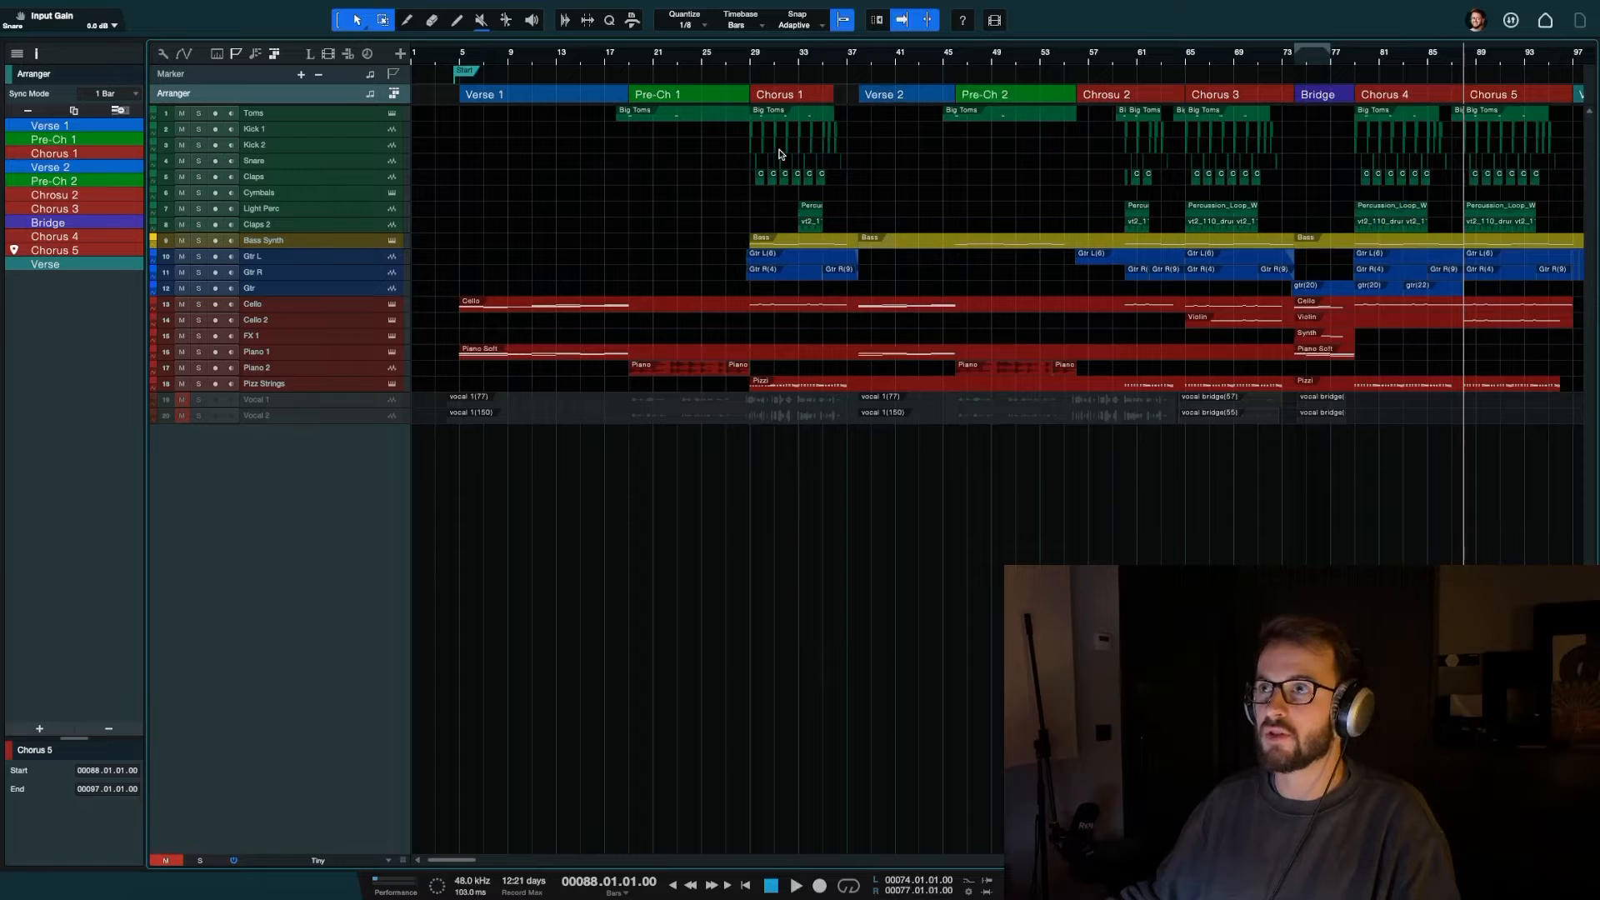
pyautogui.scroll(-3, 780, 154)
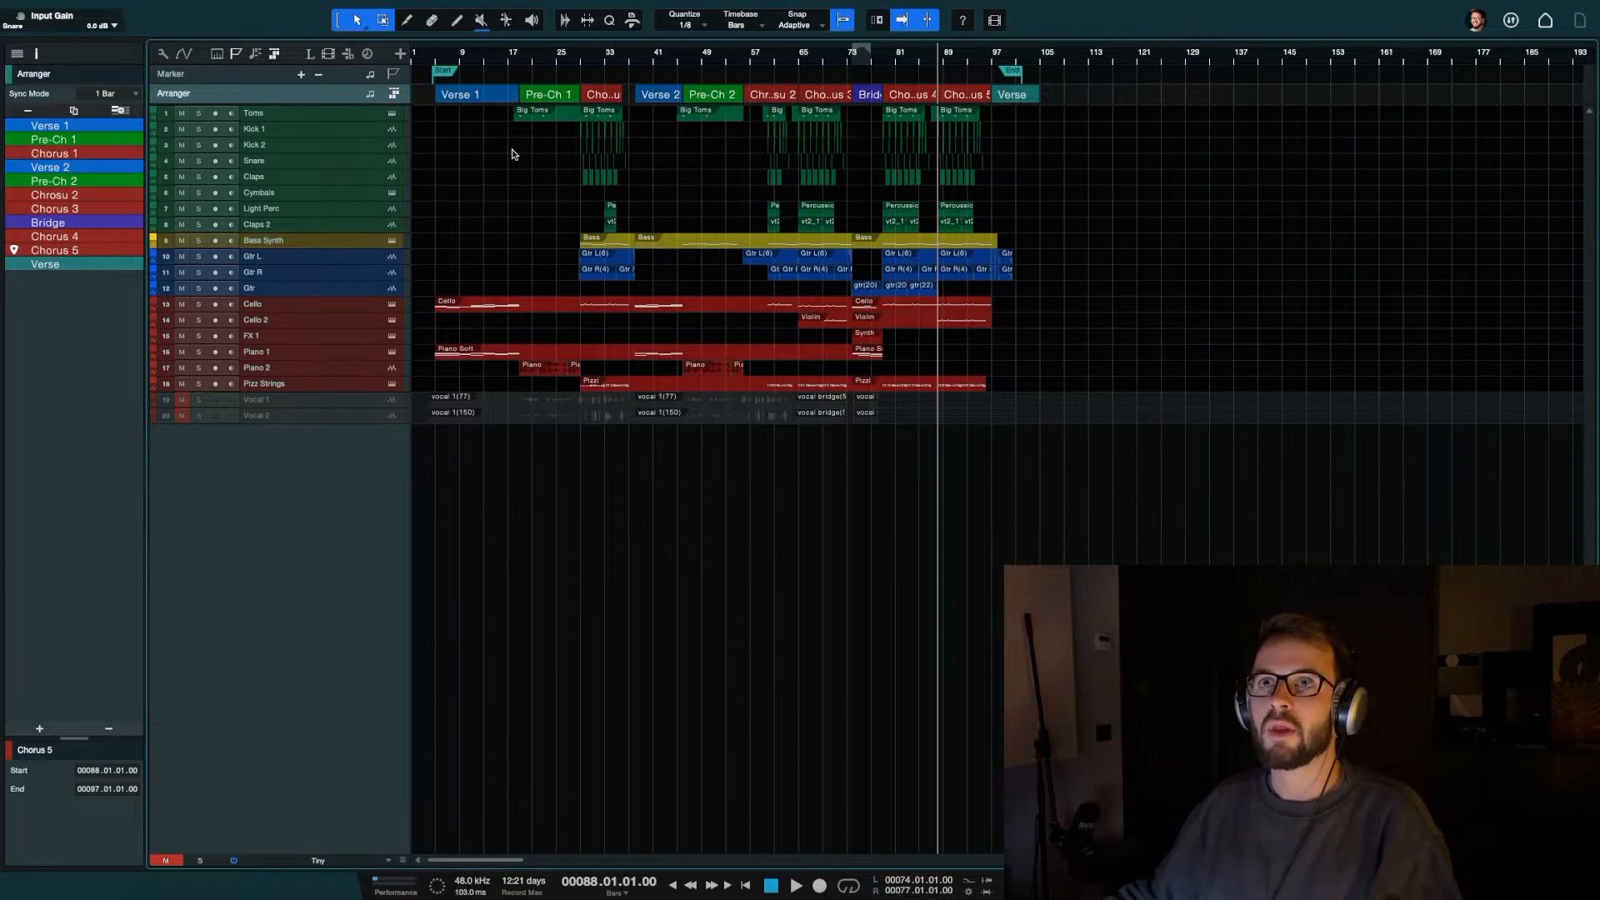
# Play Chorus 1 from bar 30 and check the drum channel levels in the console
pyautogui.press('F3')
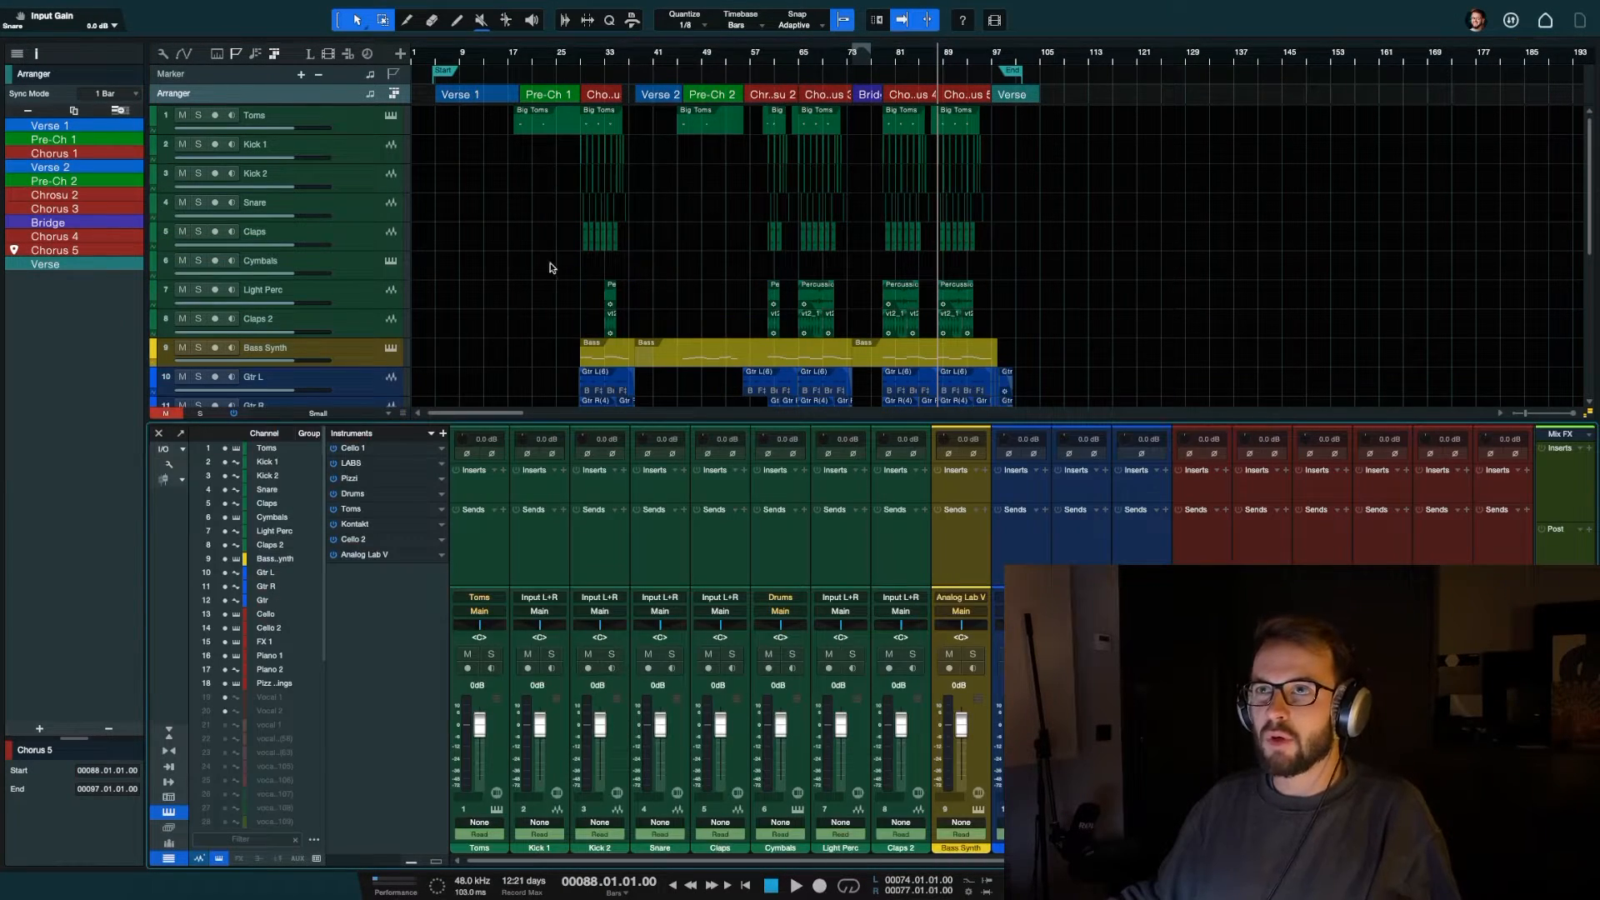
pyautogui.click(585, 59)
pyautogui.press('F3')
pyautogui.press('e')
pyautogui.press('e')
pyautogui.press('e')
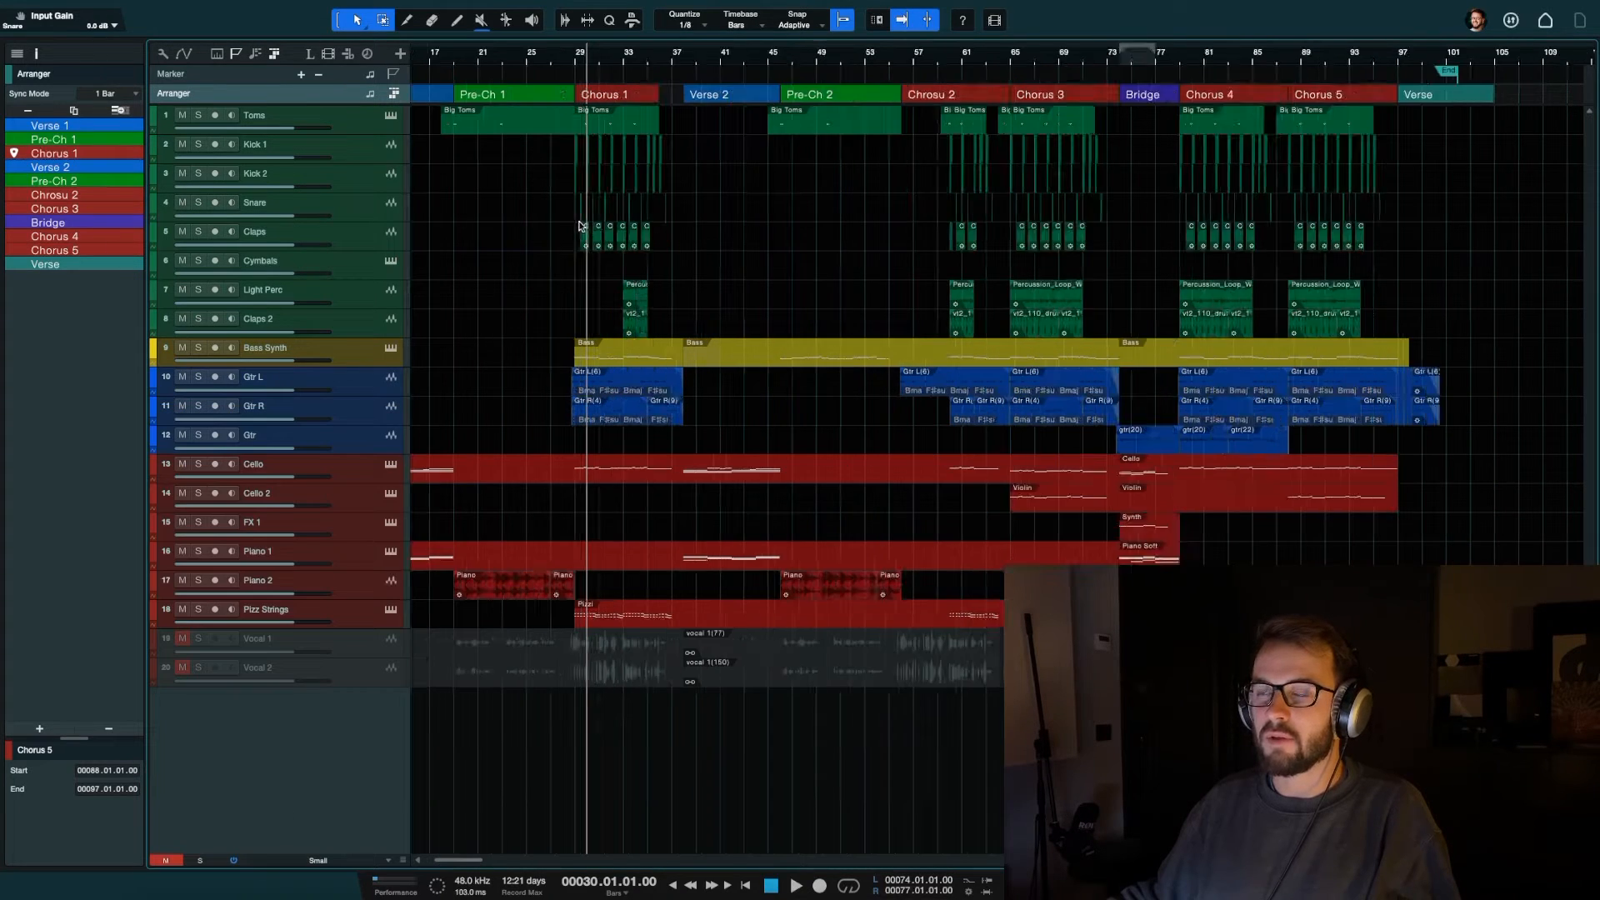
pyautogui.press('e')
pyautogui.hotkey('shift', 'e')
pyautogui.press('space')
pyautogui.press('F3')
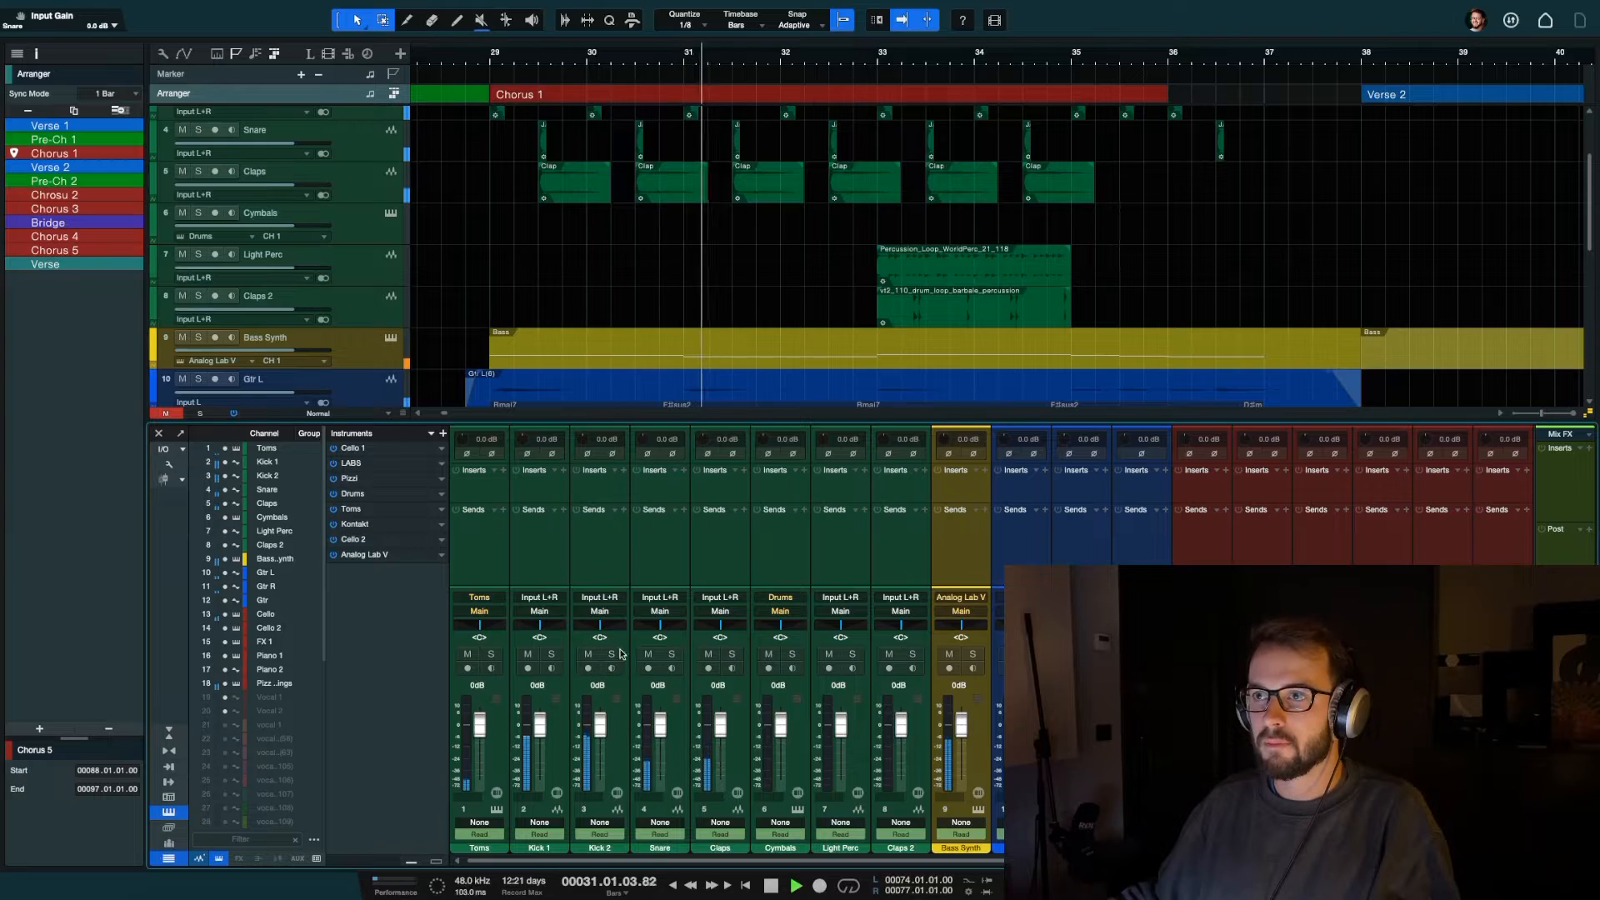
pyautogui.press('space')
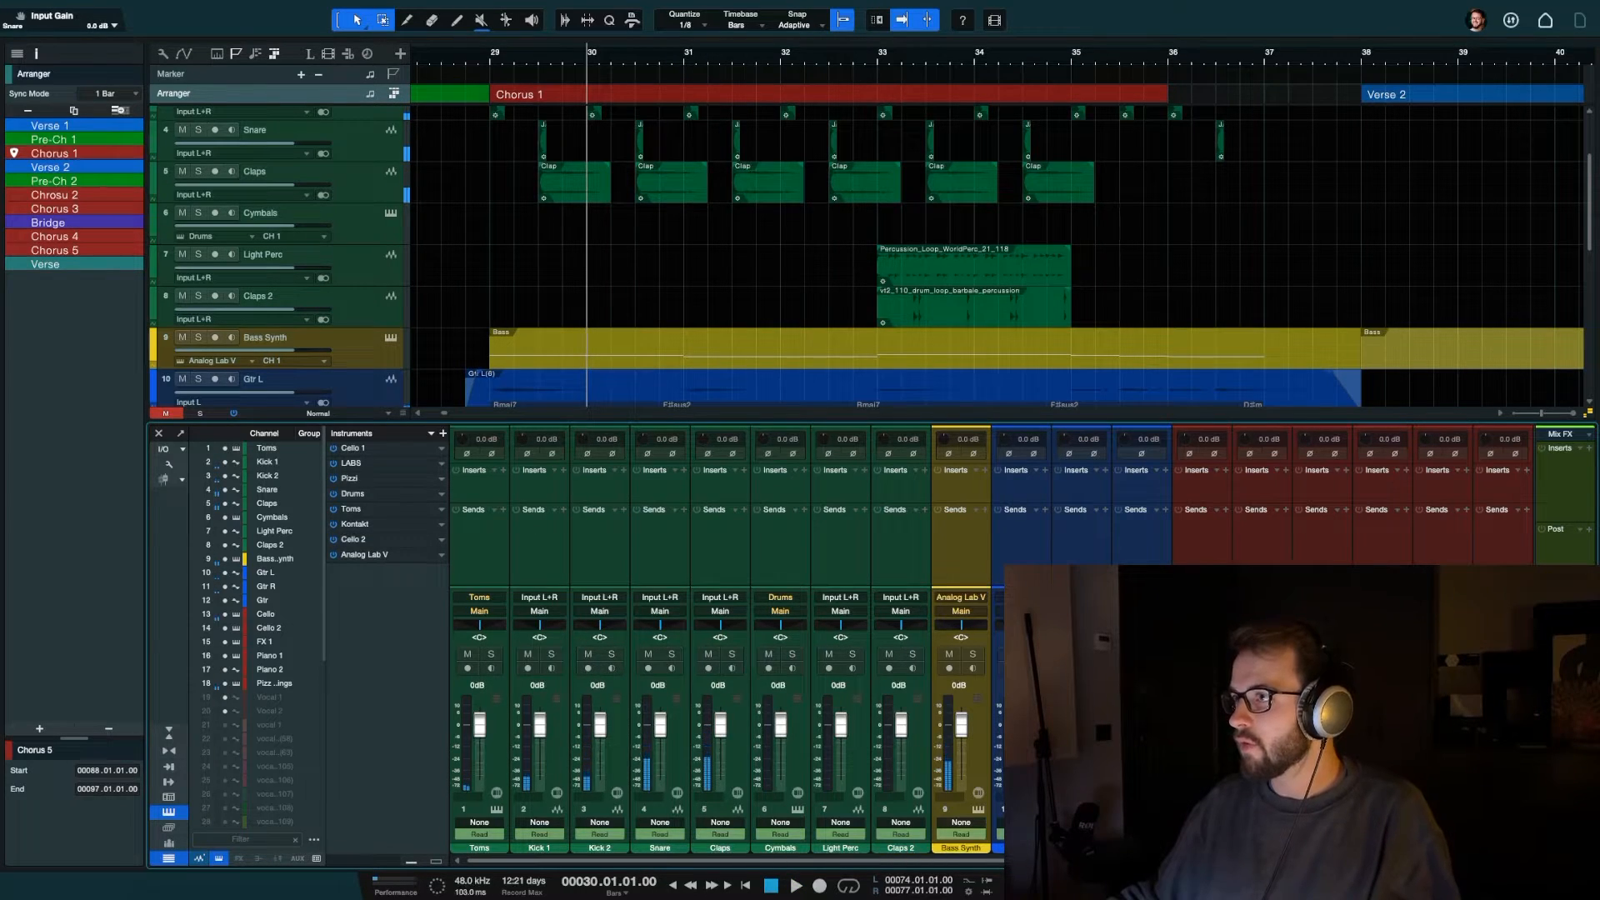
# Play the same chorus passage again while examining the remaining console channels, including the guitars and strings
pyautogui.scroll(-2, 1479, 555)
pyautogui.press('space')
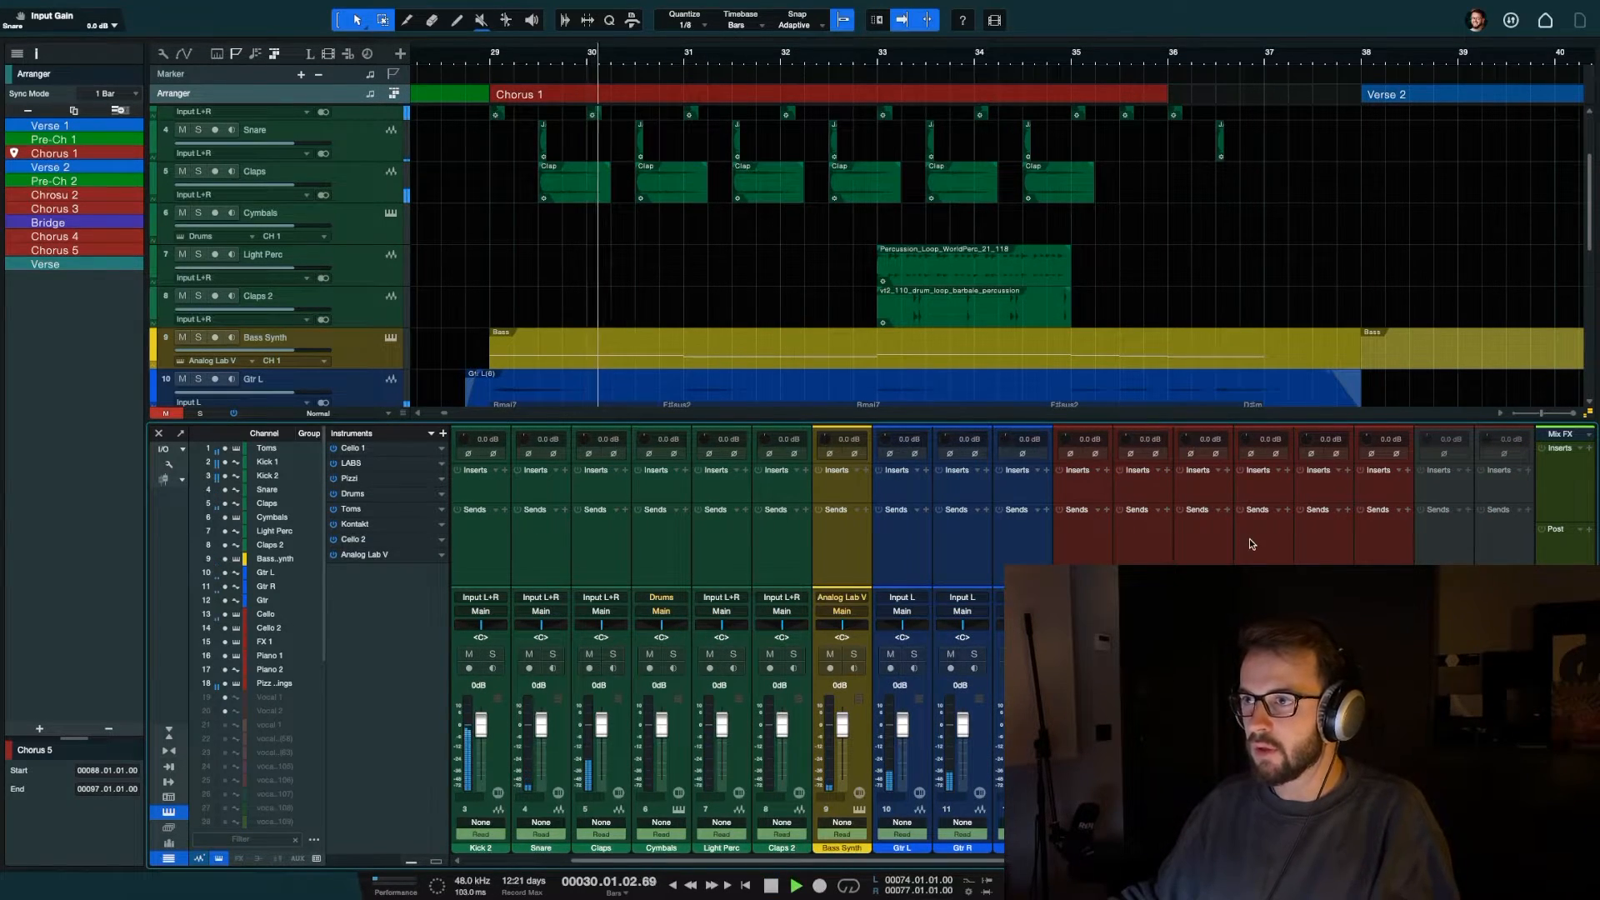
pyautogui.scroll(2, 1185, 533)
pyautogui.press('space')
# Lower the Kick 1 and Kick 2 channel faders together to -7.9 dB and play the chorus
pyautogui.click(619, 756)
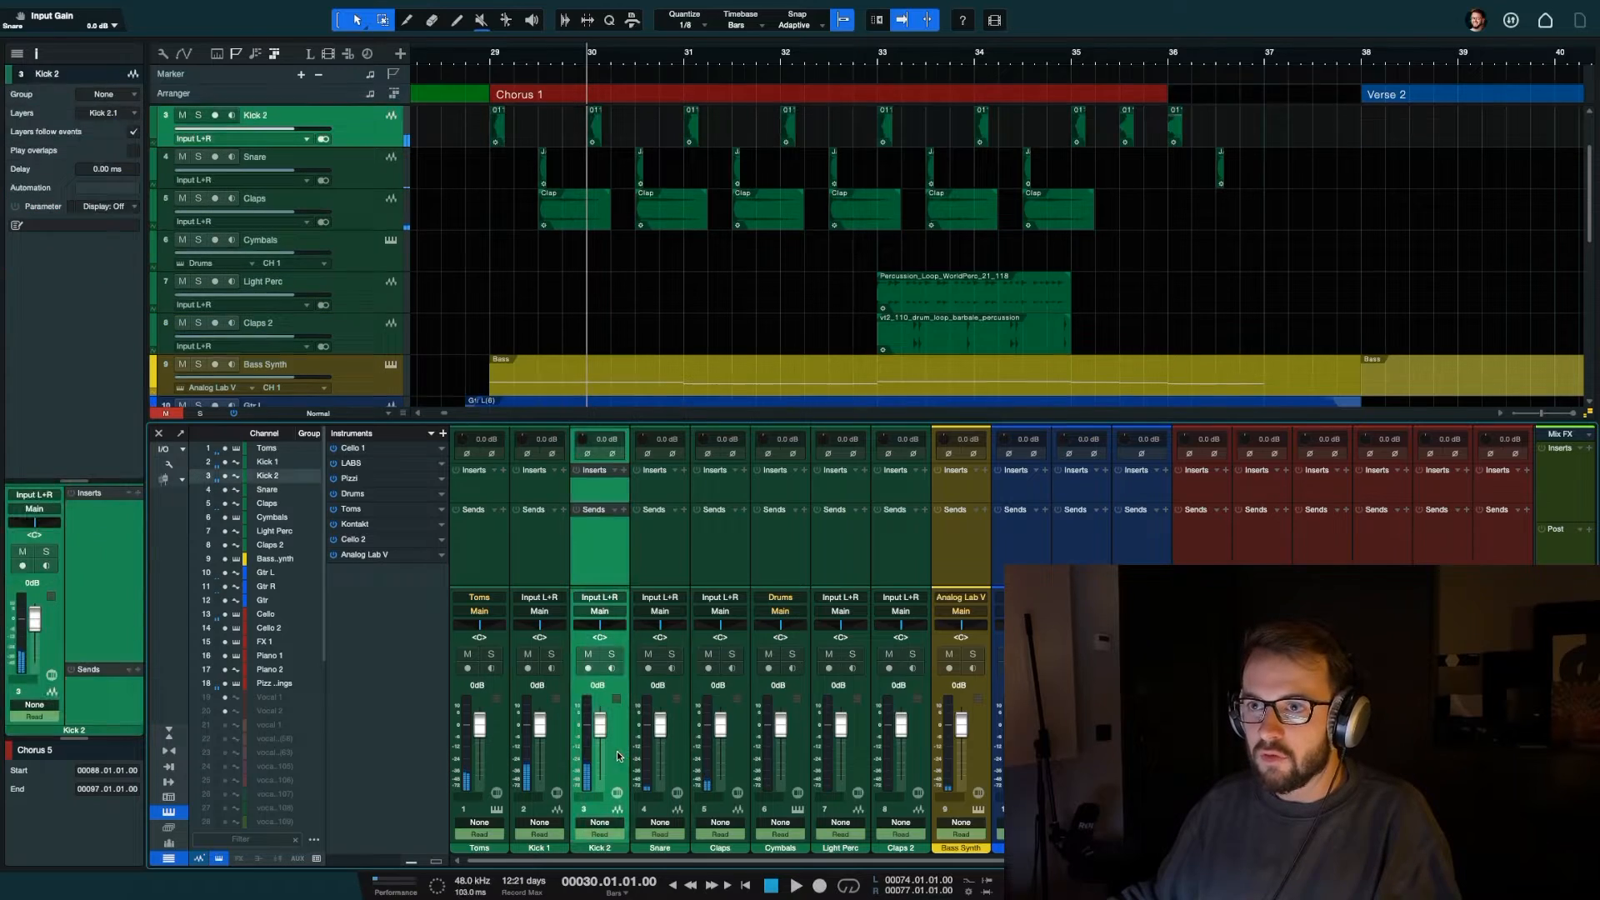
pyautogui.keyDown('shift'); pyautogui.click(540, 758); pyautogui.keyUp('shift')
pyautogui.moveTo(540, 725); pyautogui.dragTo(540, 738)
pyautogui.press('space')
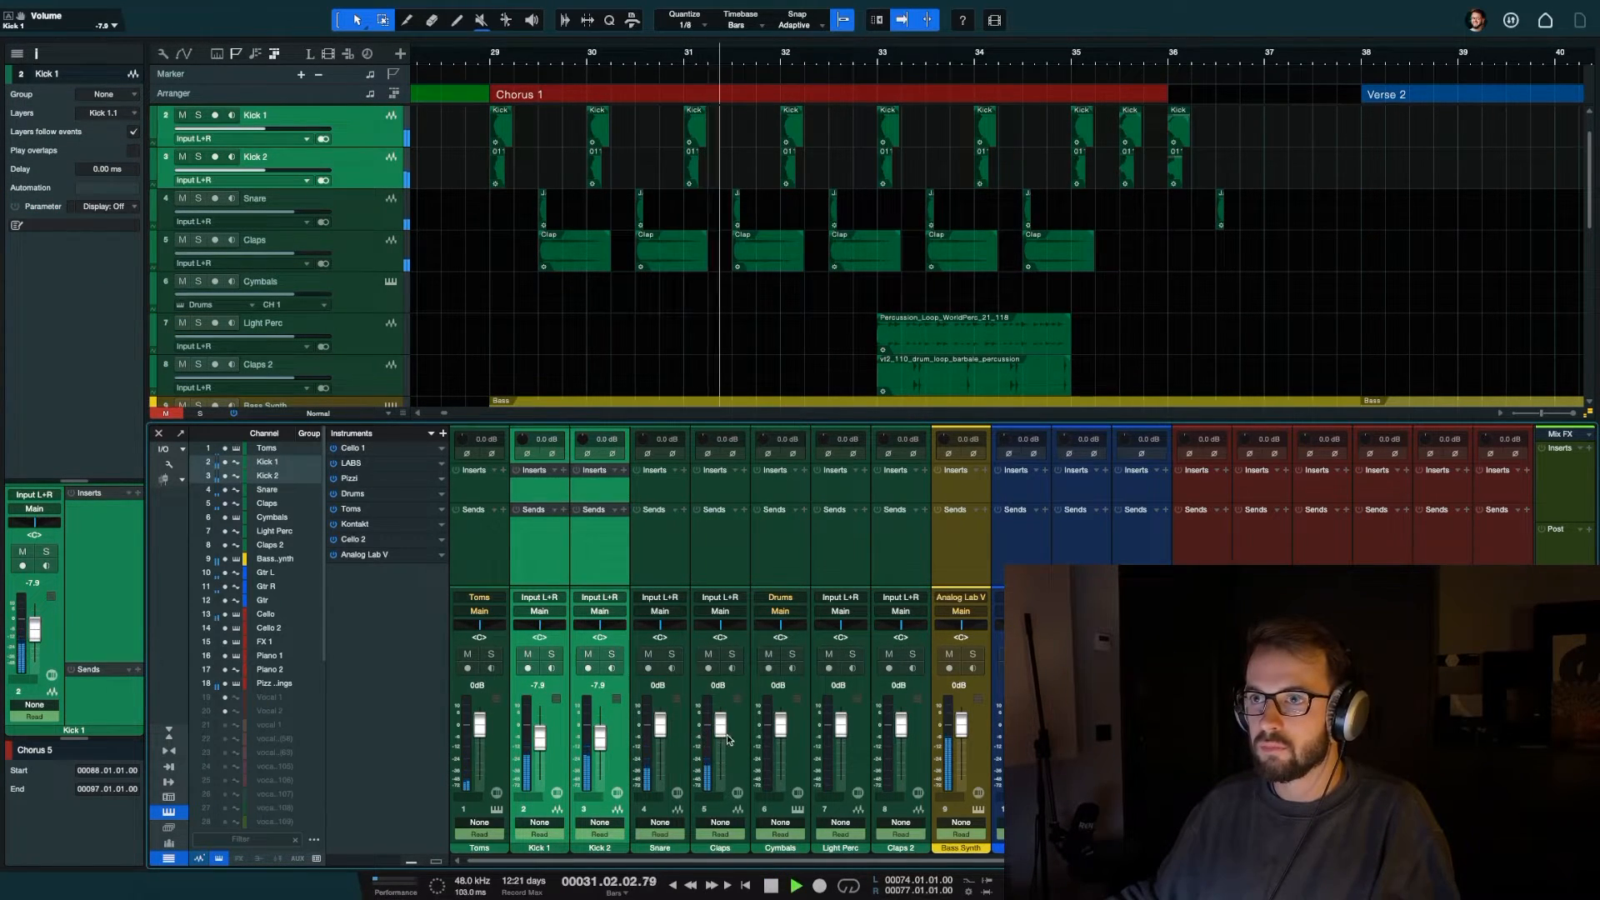
# Lower the Snare and Claps channel faders together to -6.7 dB while the chorus plays
pyautogui.click(726, 738)
pyautogui.keyDown('shift'); pyautogui.click(660, 754); pyautogui.keyUp('shift')
pyautogui.moveTo(660, 725); pyautogui.dragTo(664, 740)
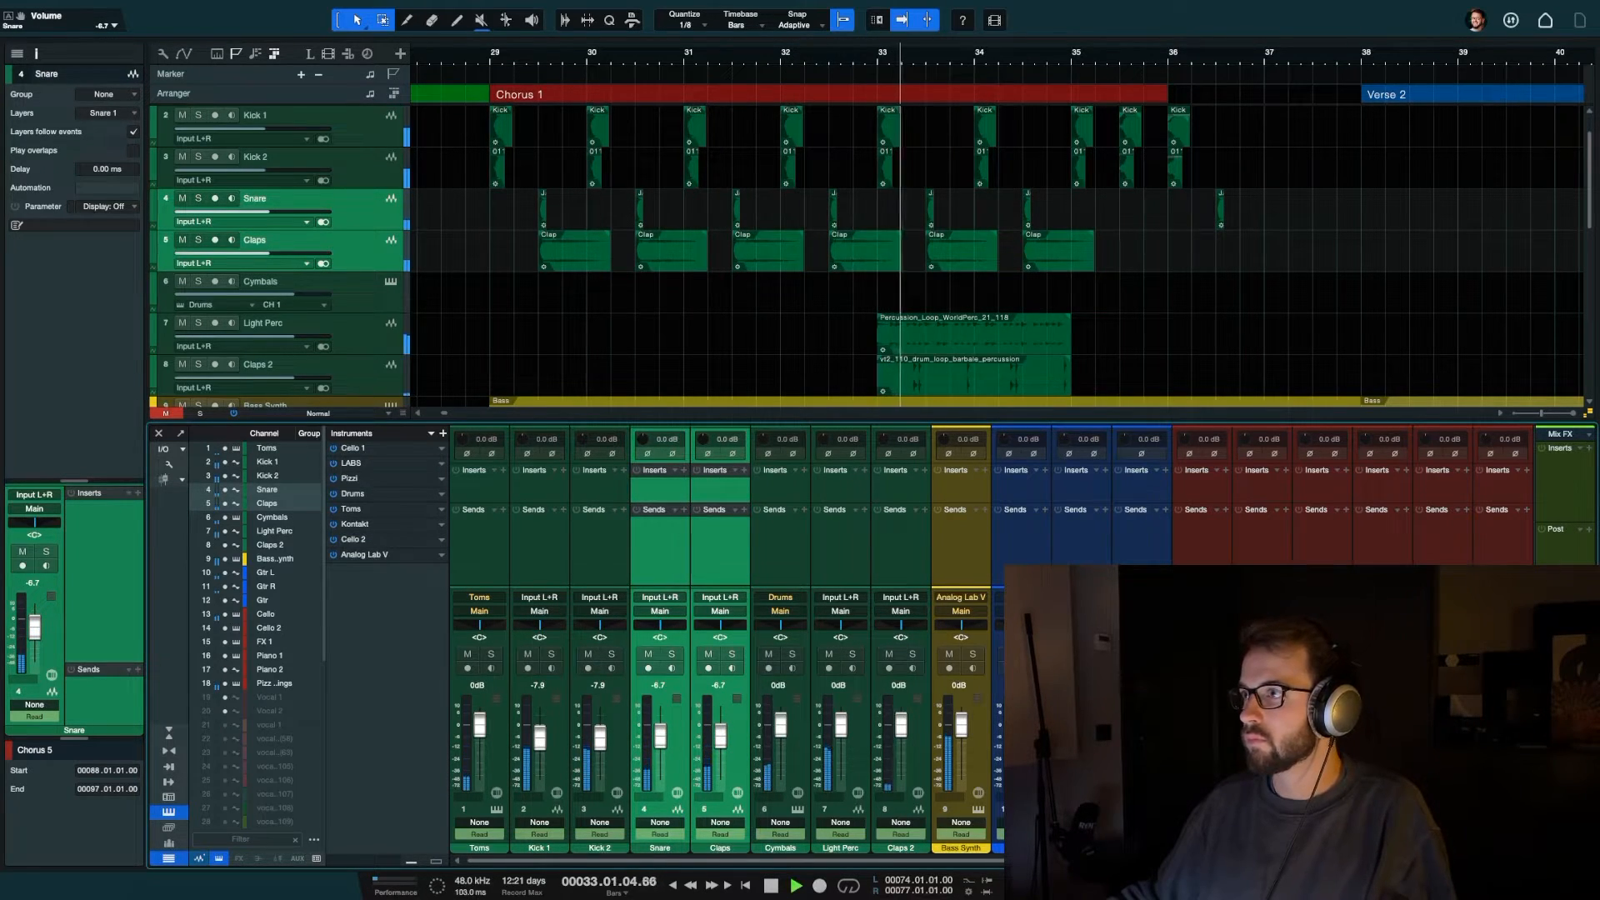
pyautogui.press('space')
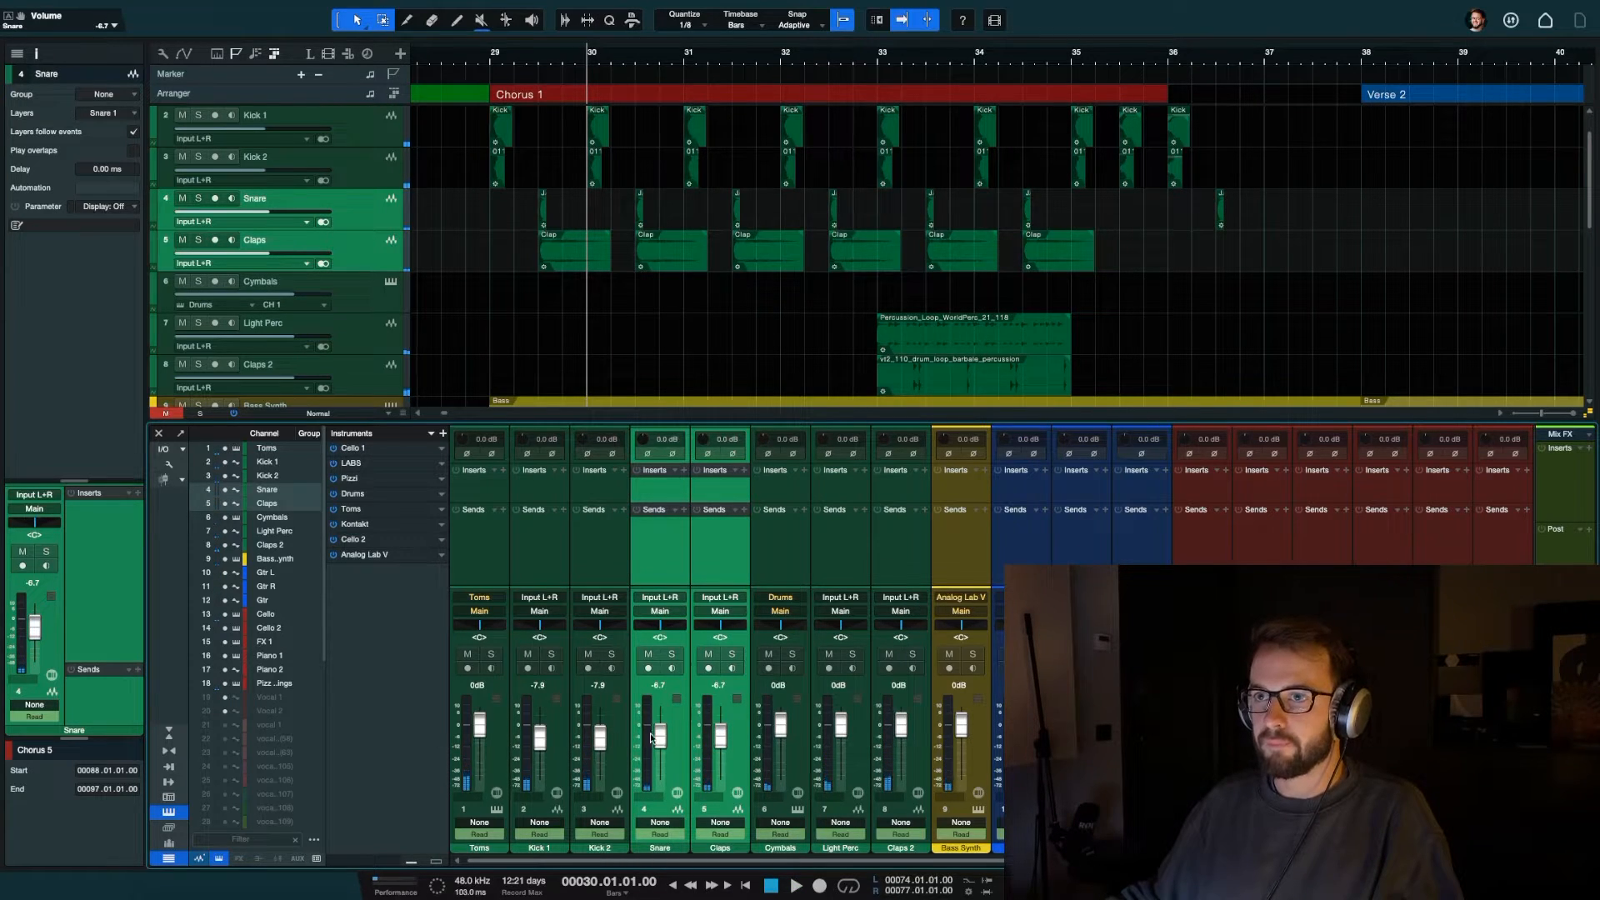
# Reset the faders of the Snare, Claps and both Kick channels to 0 dB
pyautogui.keyDown('alt'); pyautogui.click(656, 737); pyautogui.keyUp('alt')
pyautogui.keyDown('alt'); pyautogui.click(540, 738); pyautogui.keyUp('alt')
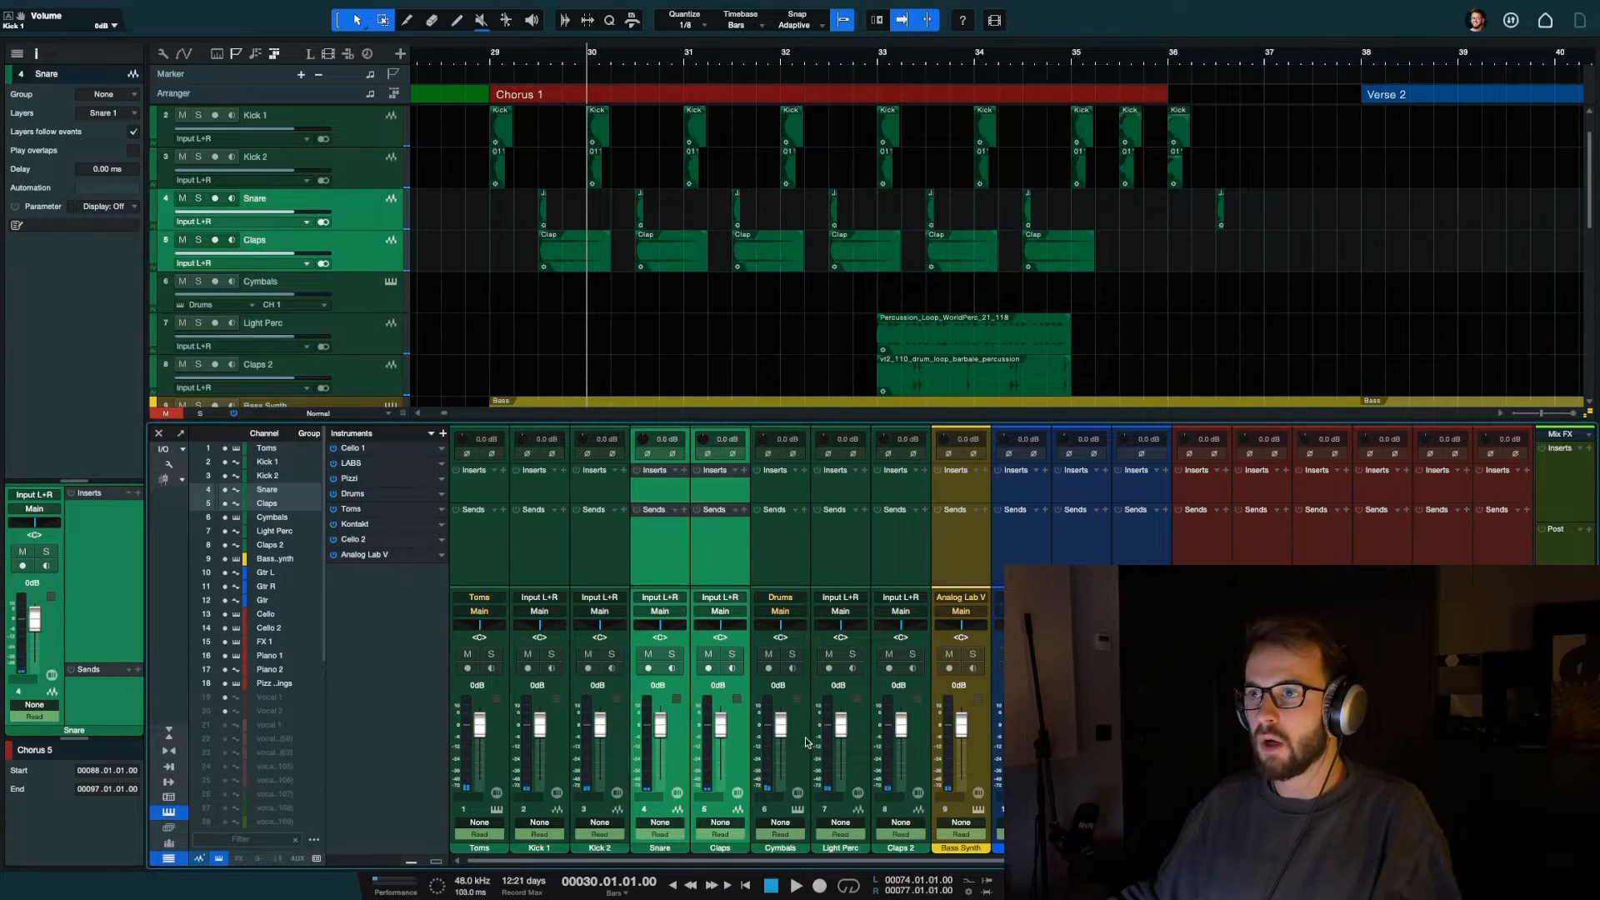
pyautogui.hscroll(1, 951, 752)
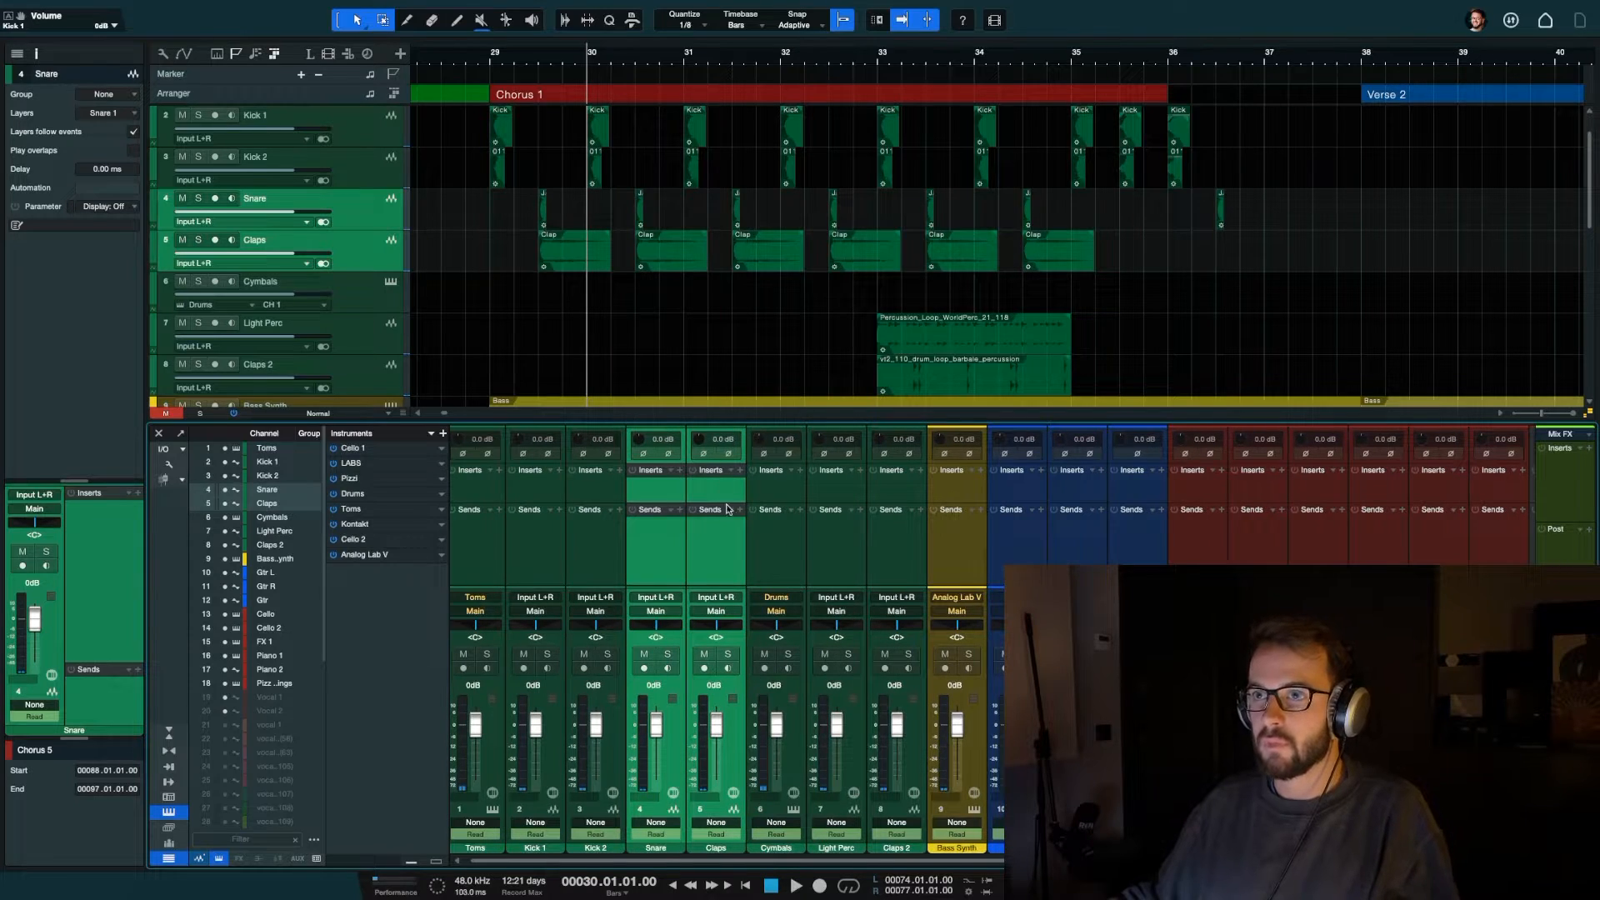
pyautogui.scroll(1, 333, 259)
pyautogui.click(343, 246)
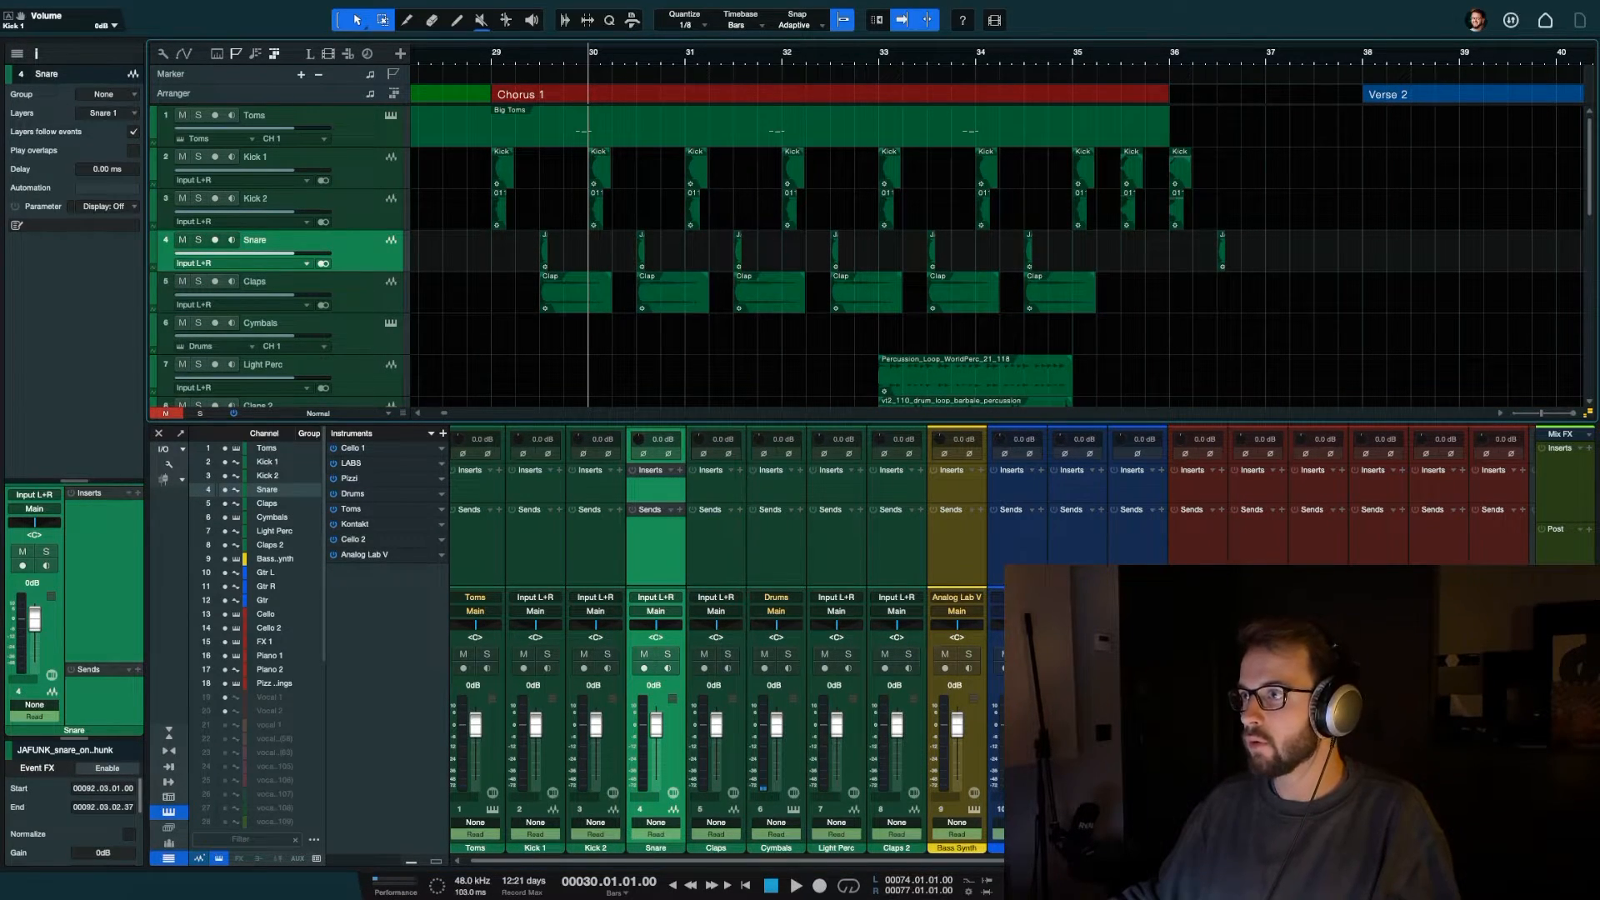
# Select all console channels from Toms to Pizz Strings and lower their faders together to -8.3 dB
pyautogui.hscroll(2, 725, 641)
pyautogui.click(1381, 583)
pyautogui.hscroll(-2, 1256, 539)
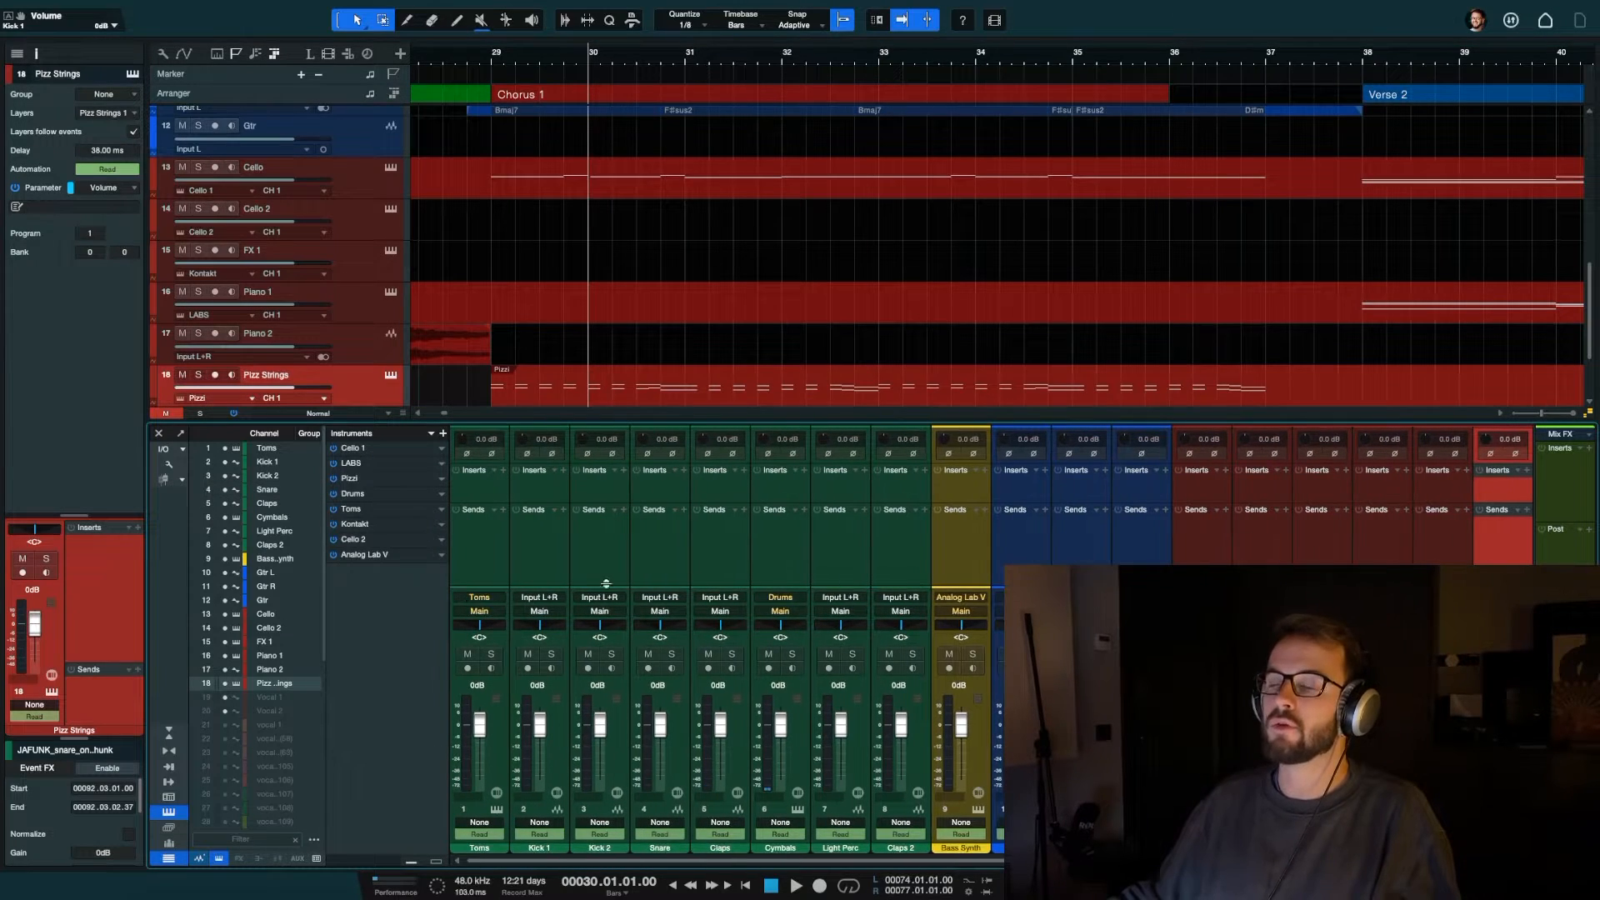
pyautogui.keyDown('shift'); pyautogui.click(489, 761); pyautogui.keyUp('shift')
pyautogui.moveTo(479, 728); pyautogui.dragTo(479, 740)
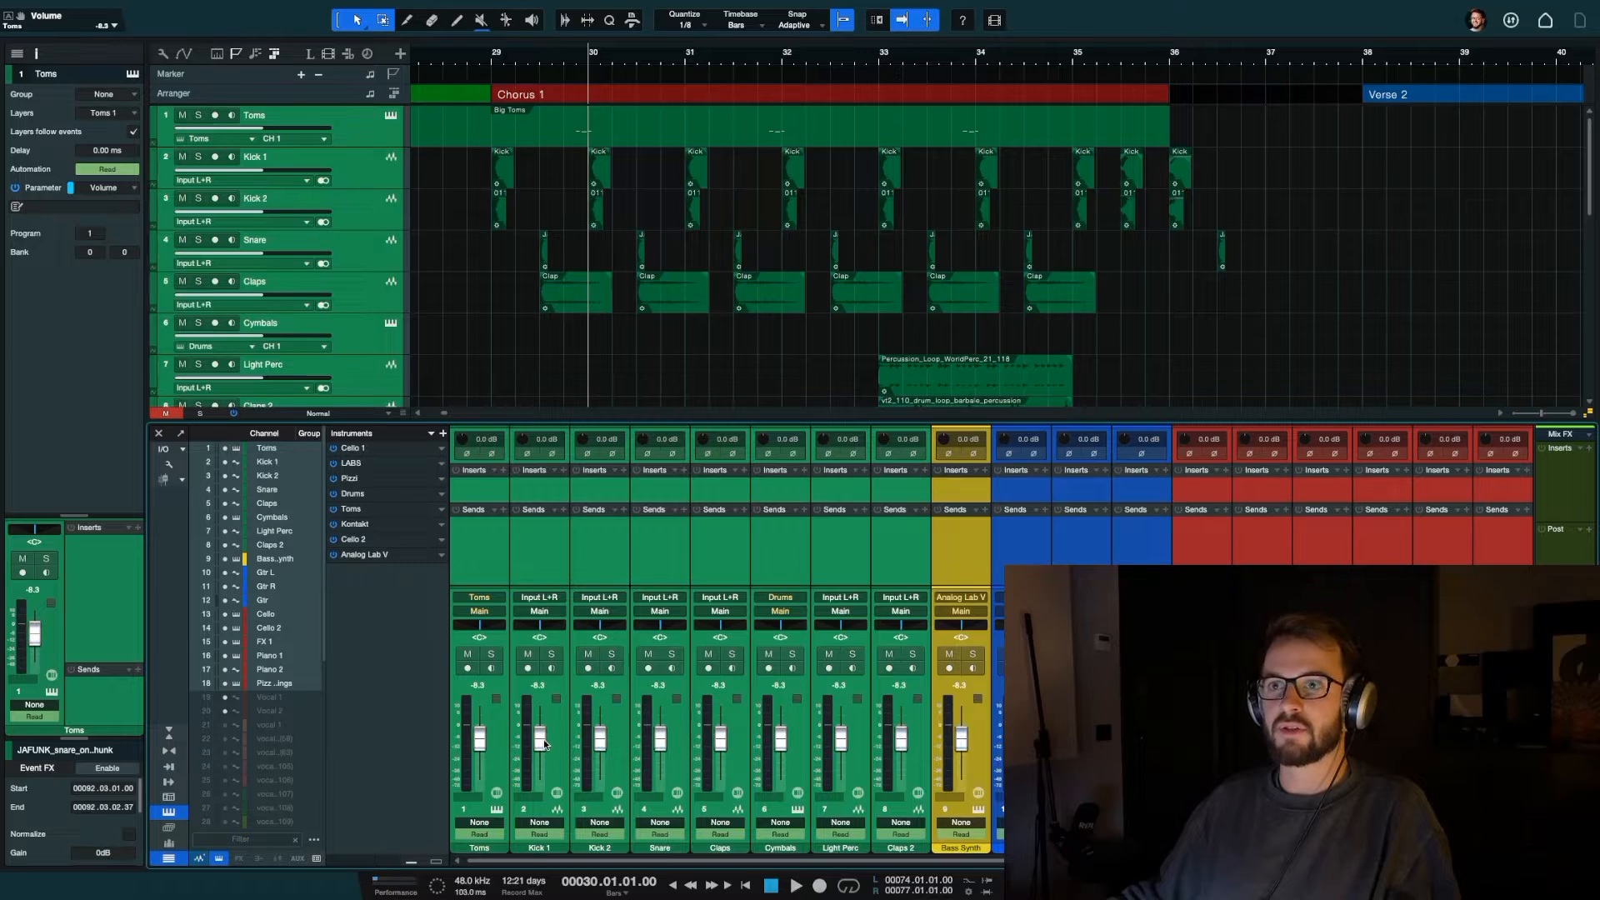
# Try the selected channel faders at -9.6 dB during playback and undo that change
pyautogui.moveTo(538, 742); pyautogui.dragTo(538, 745)
pyautogui.press('space')
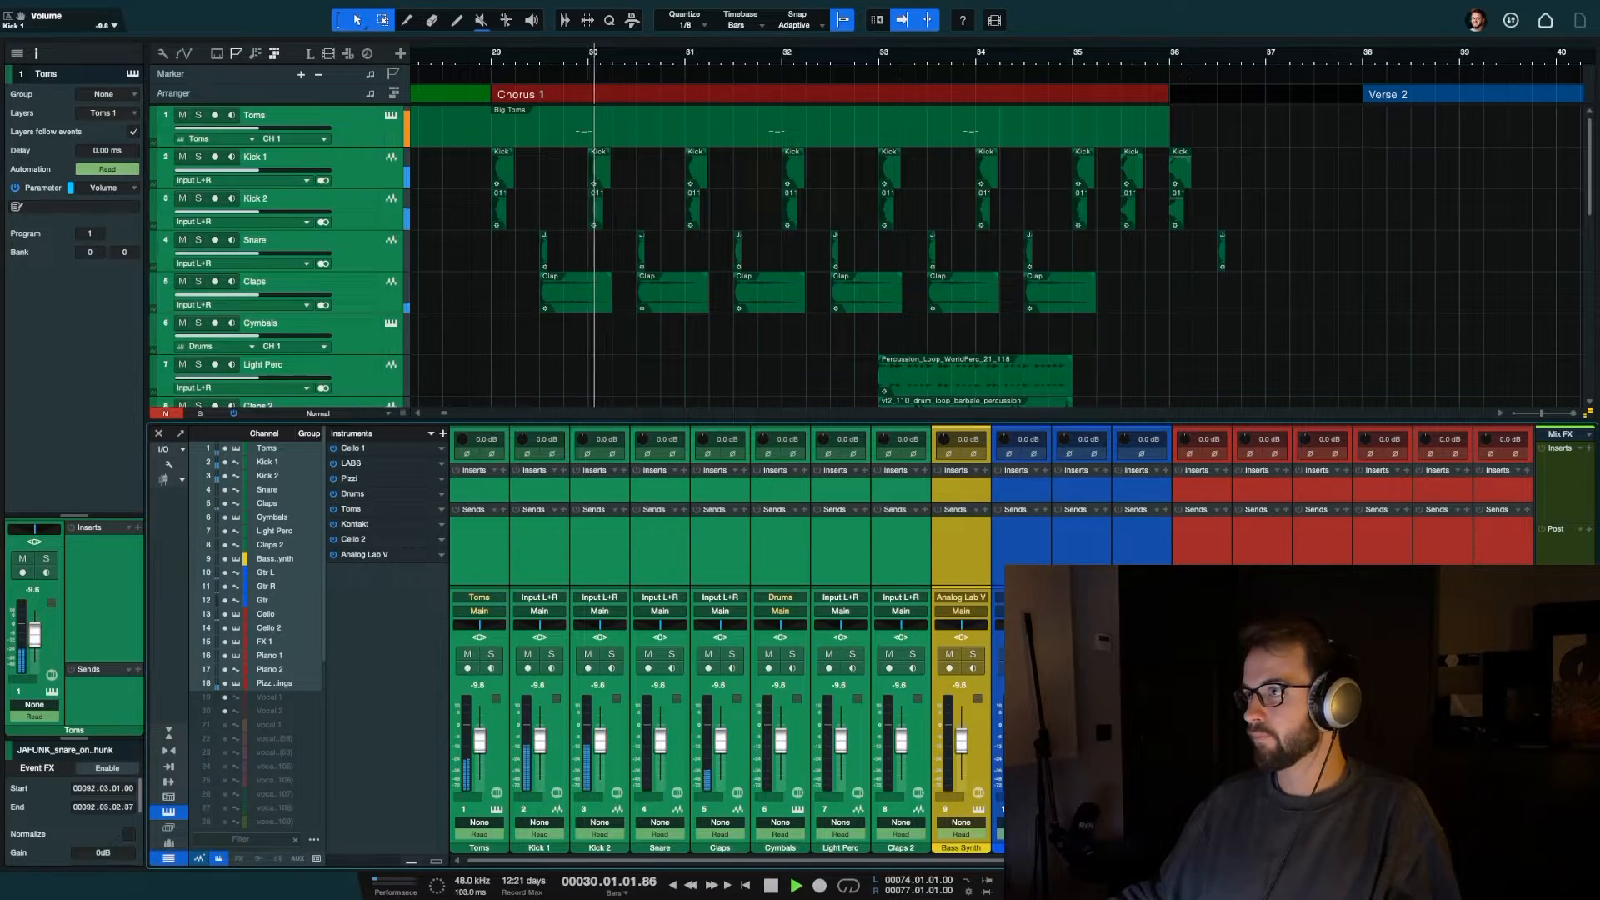
pyautogui.press('super+z')
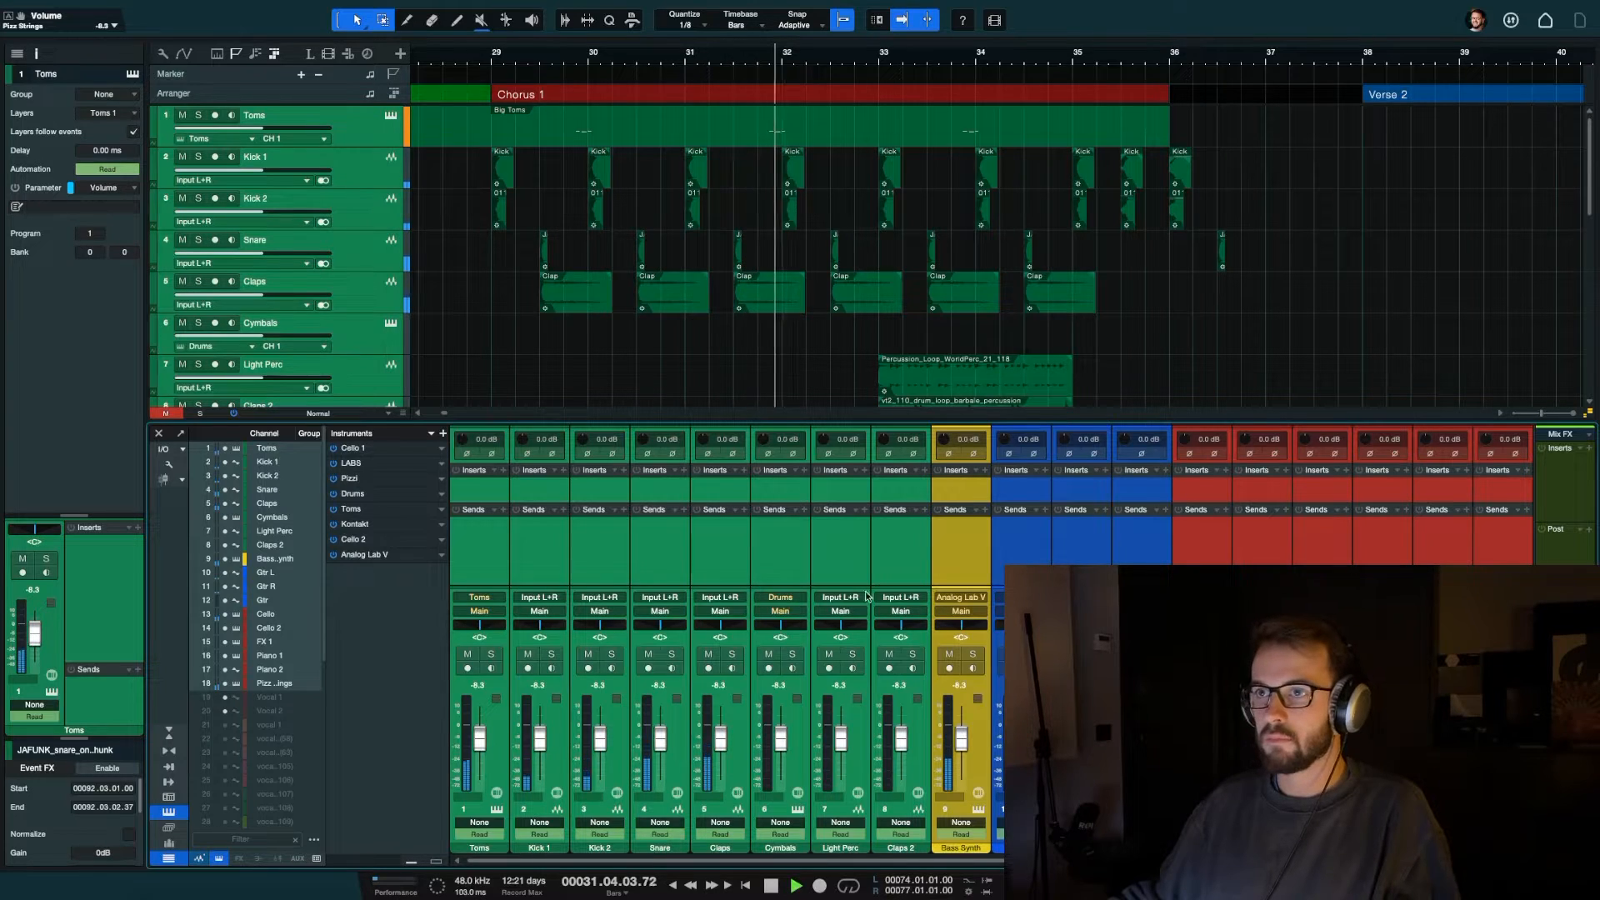
pyautogui.click(781, 551)
pyautogui.press('space')
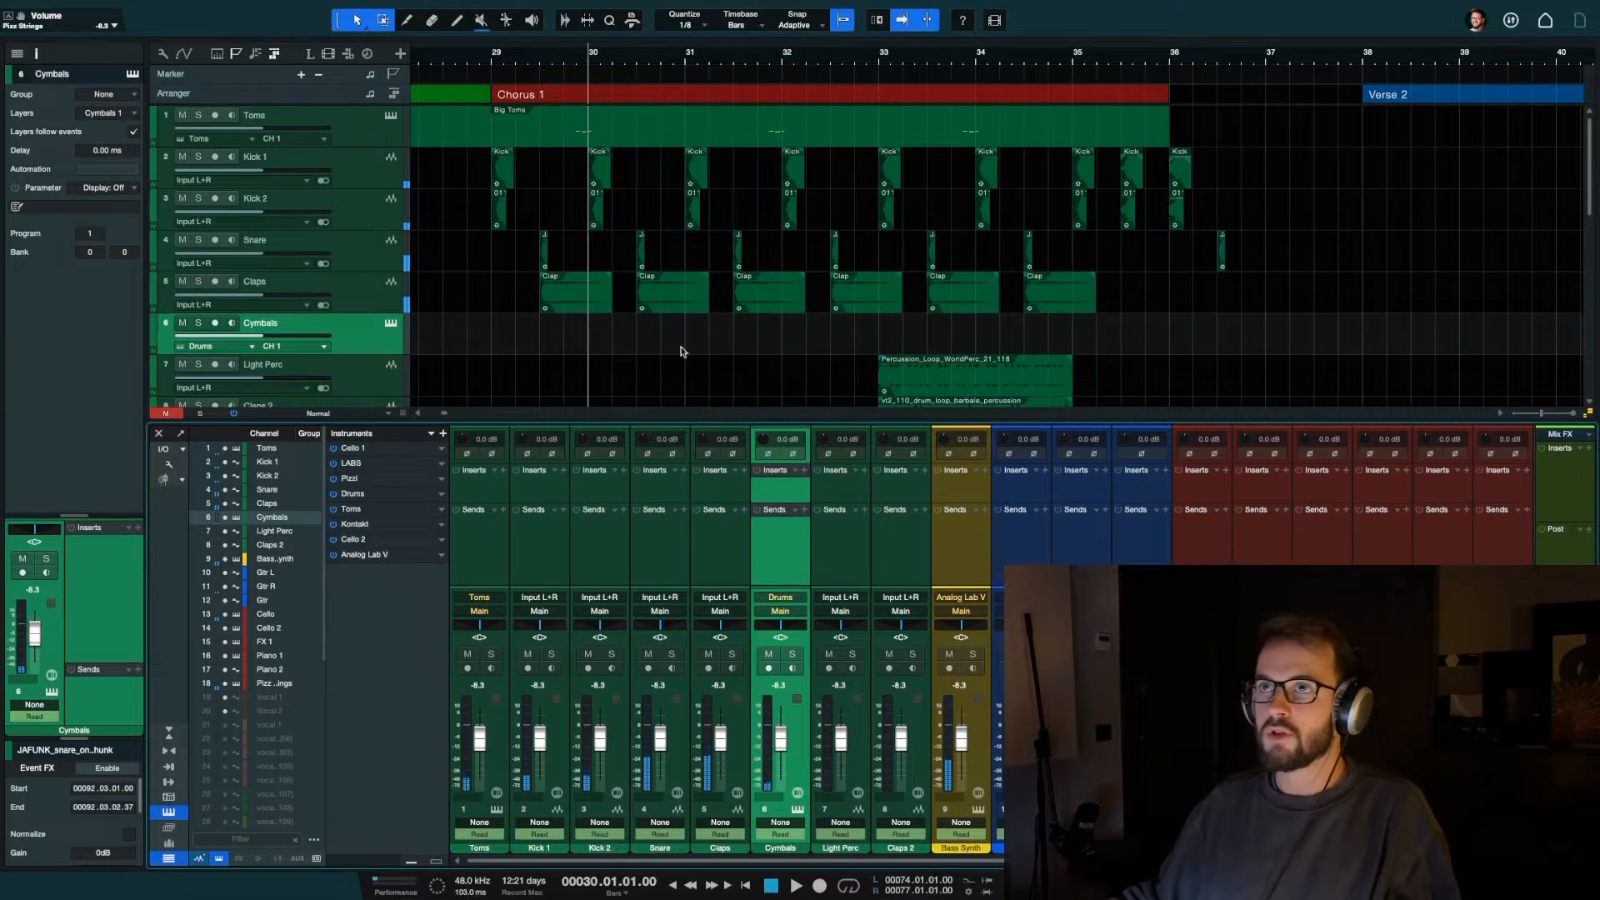
# Hide the console and place the playback cursor at bar 19, the start of Pre-Ch 1
pyautogui.press('w')
pyautogui.press('F3')
pyautogui.press('w')
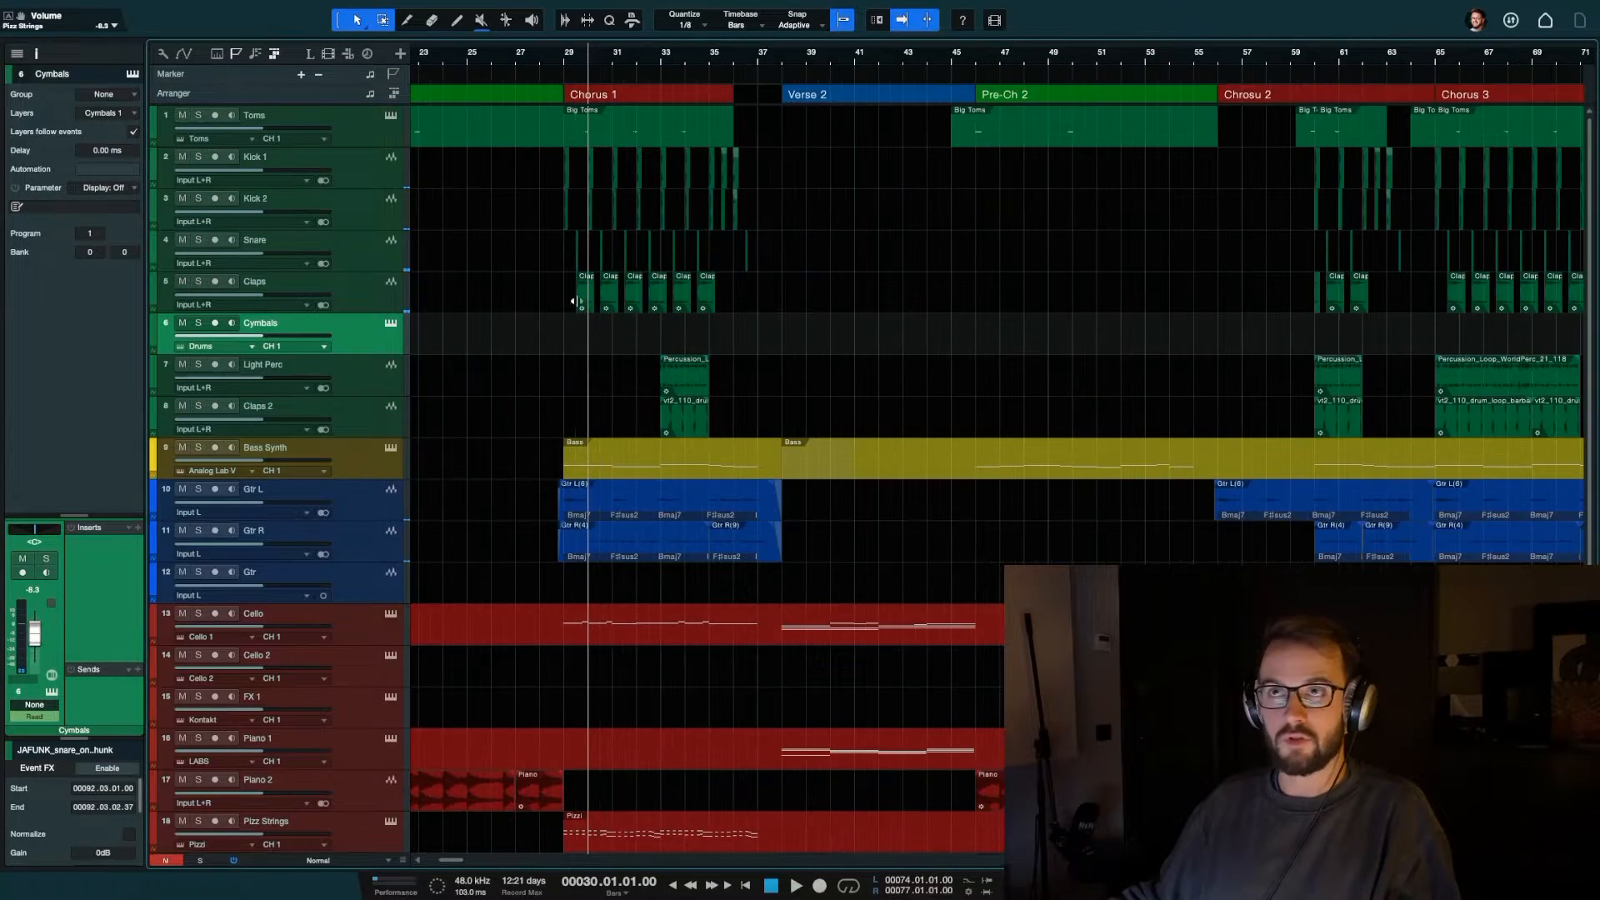
pyautogui.hscroll(-10, 555, 71)
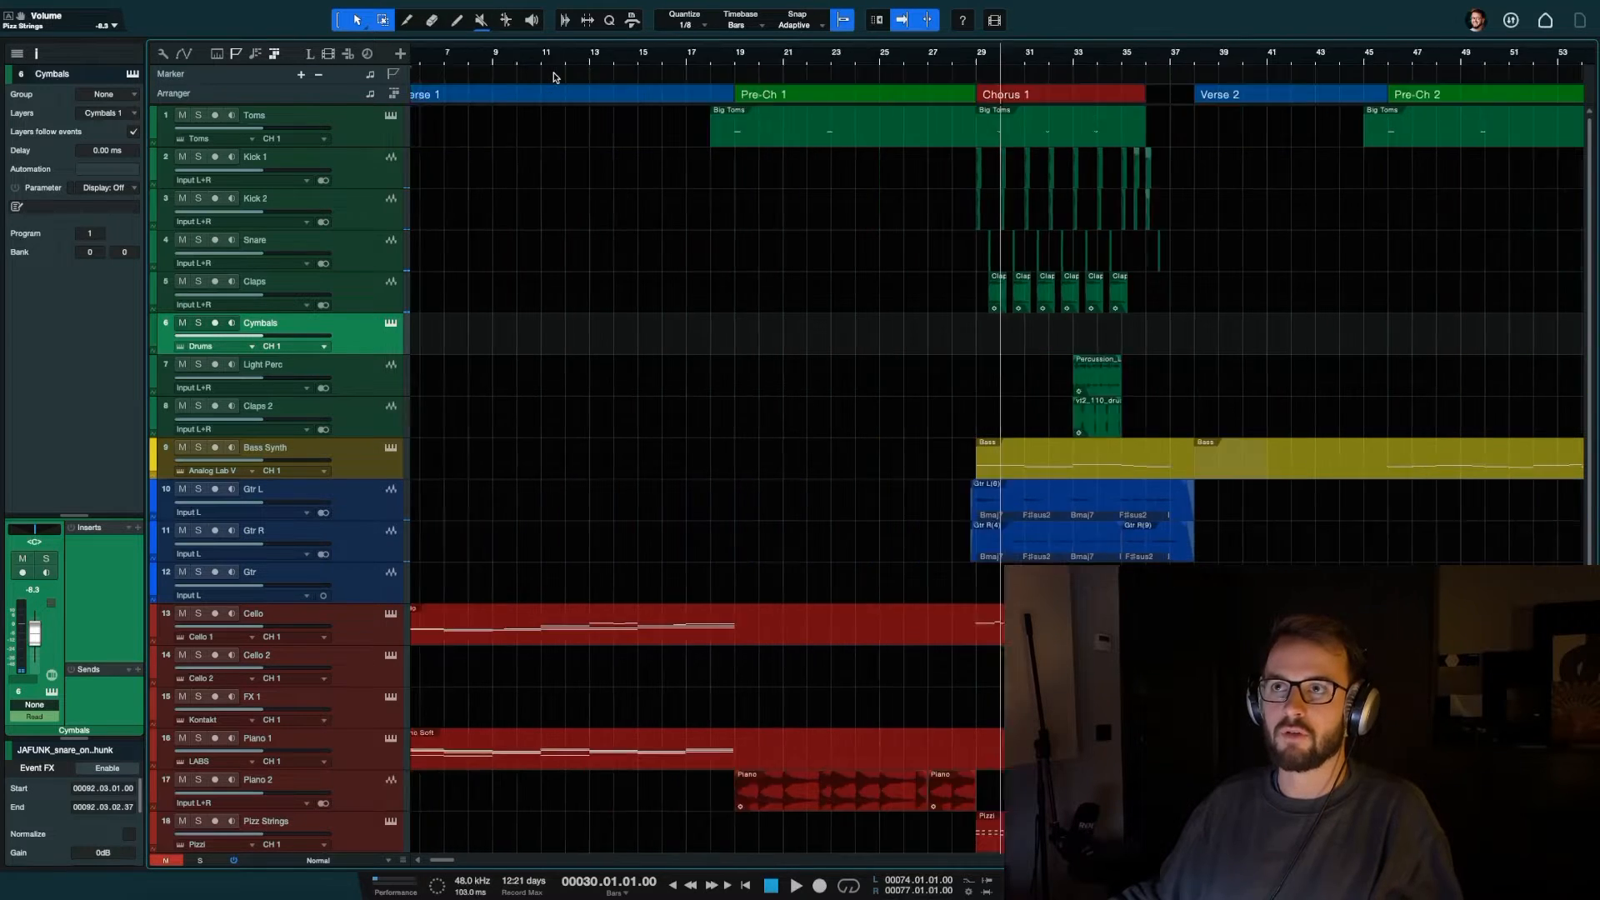
pyautogui.press('w')
pyautogui.hotkey('shift', 'w')
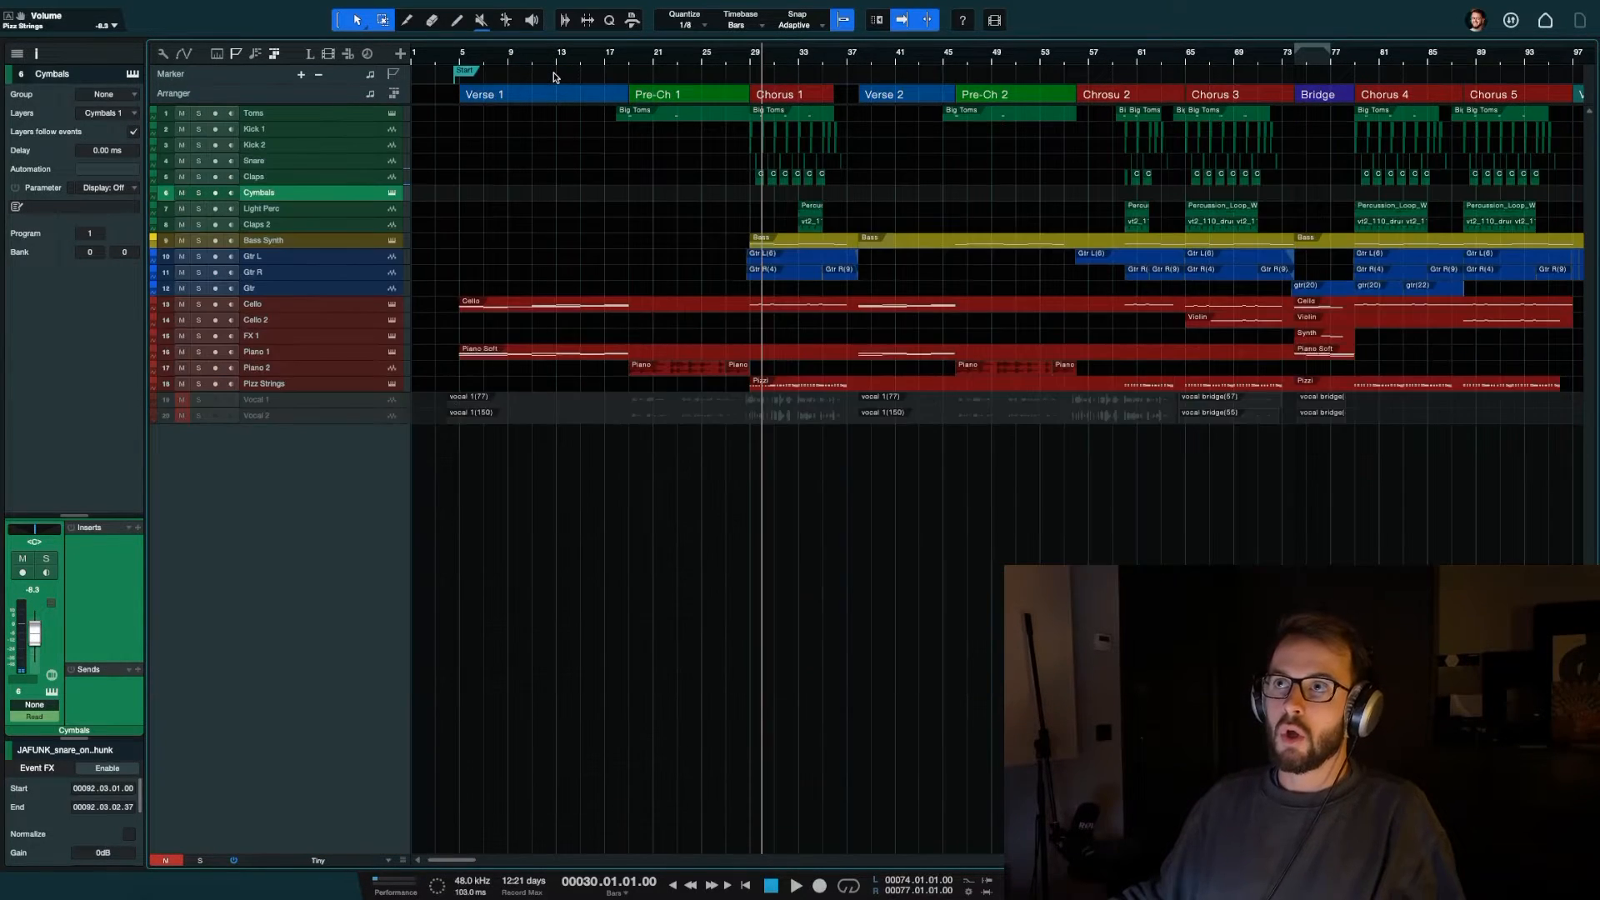
pyautogui.click(630, 59)
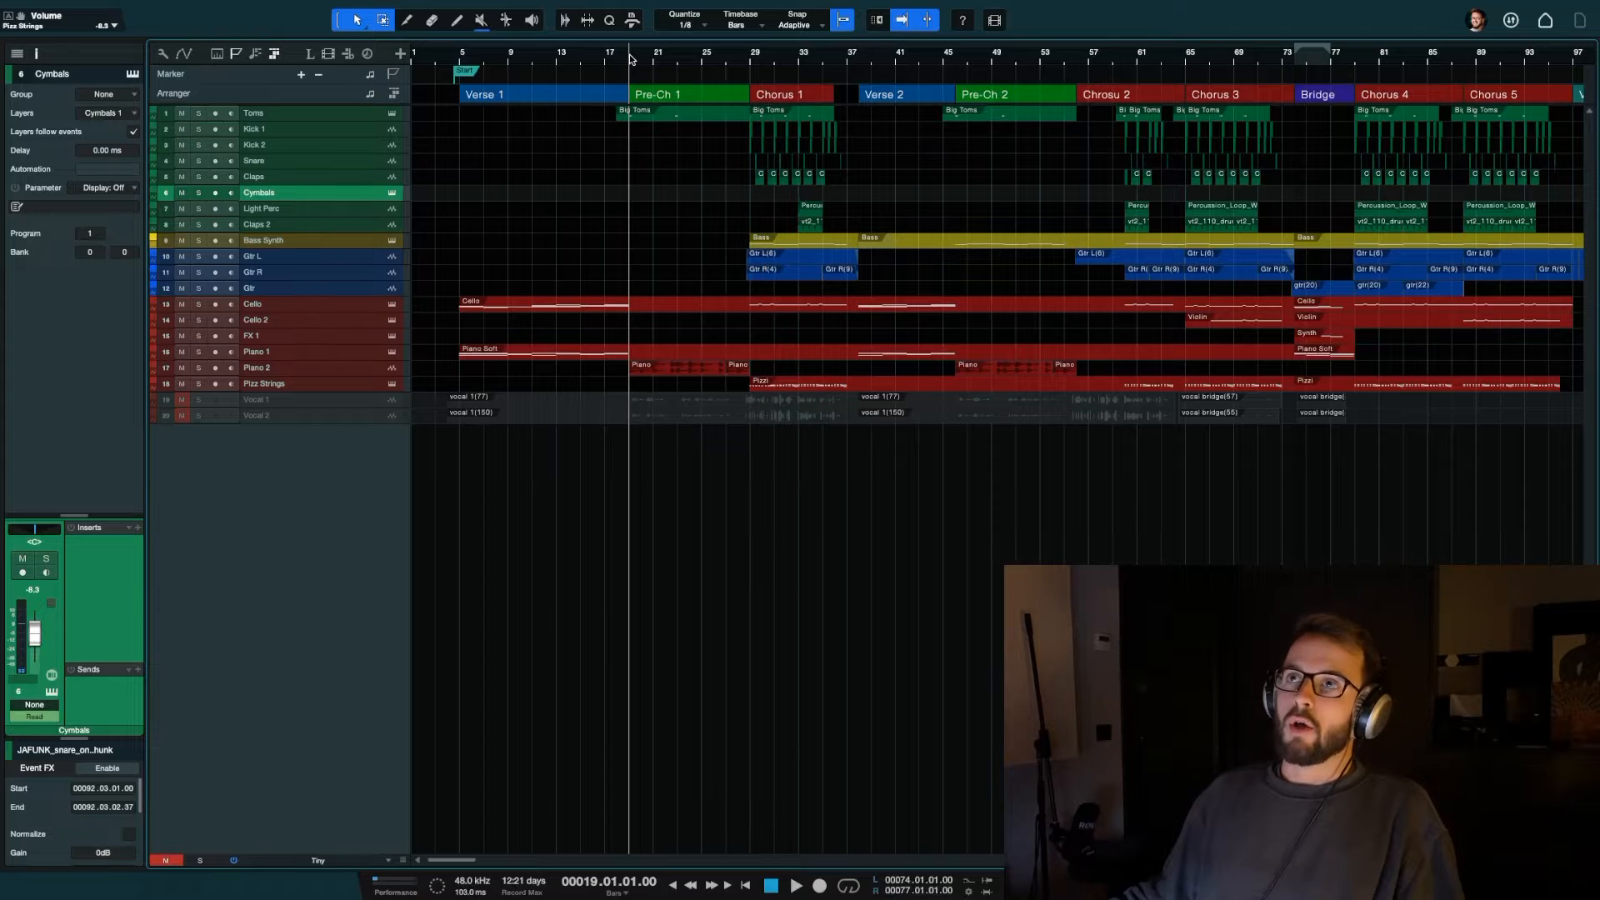
# Play the song briefly from bar 7 and place the playback cursor at bar 29, the start of Chorus 1
pyautogui.click(483, 58)
pyautogui.press('space')
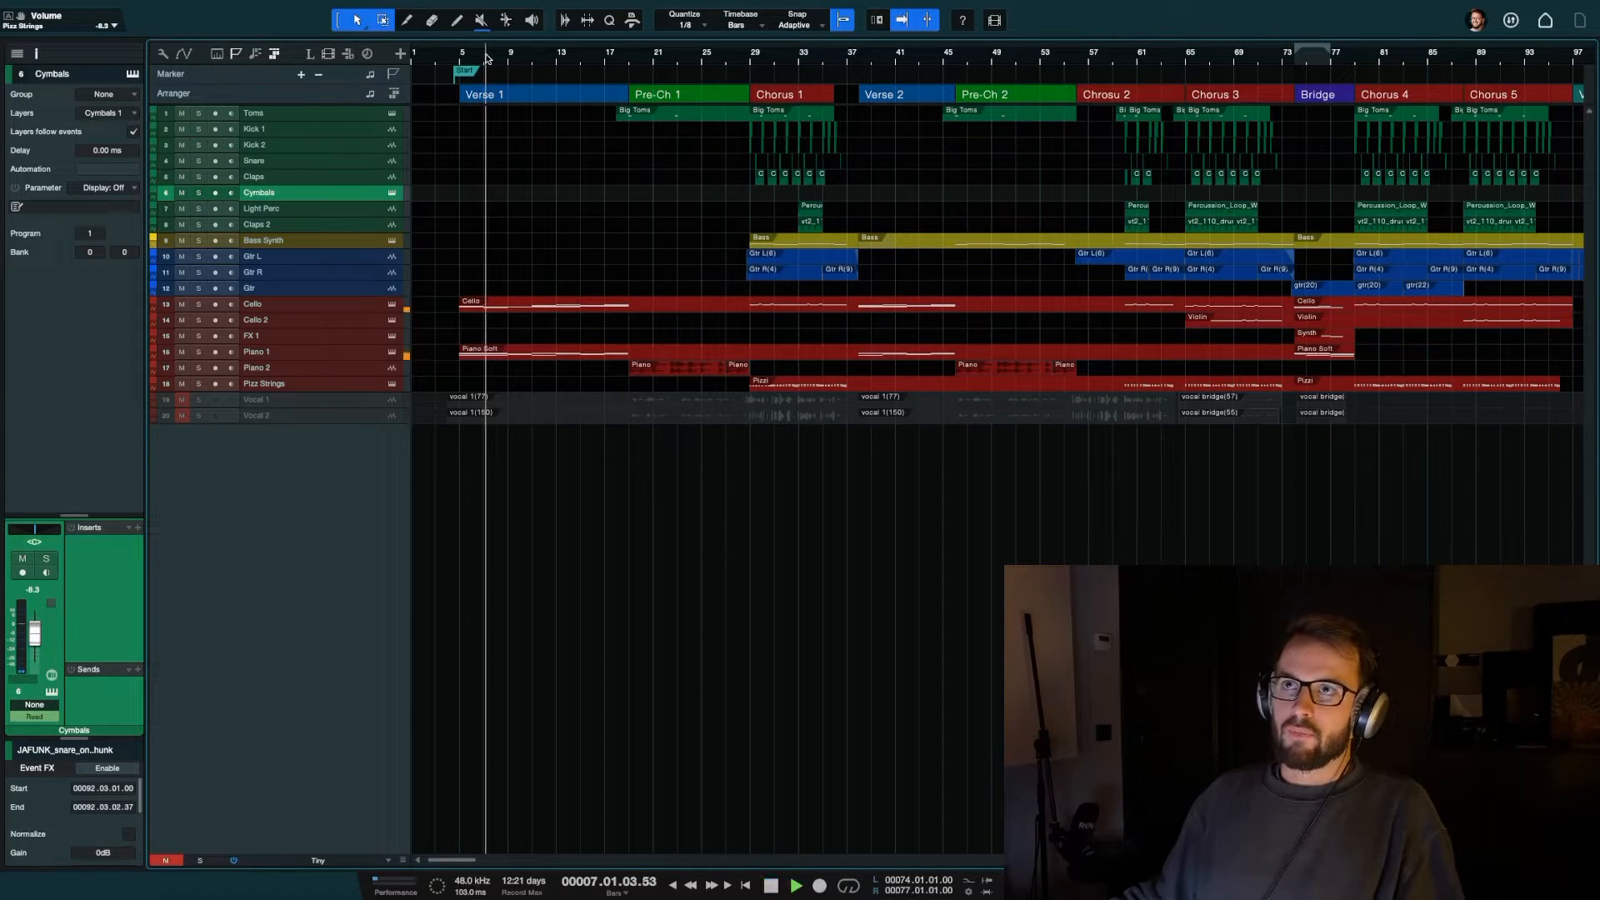
pyautogui.press('space')
pyautogui.click(754, 55)
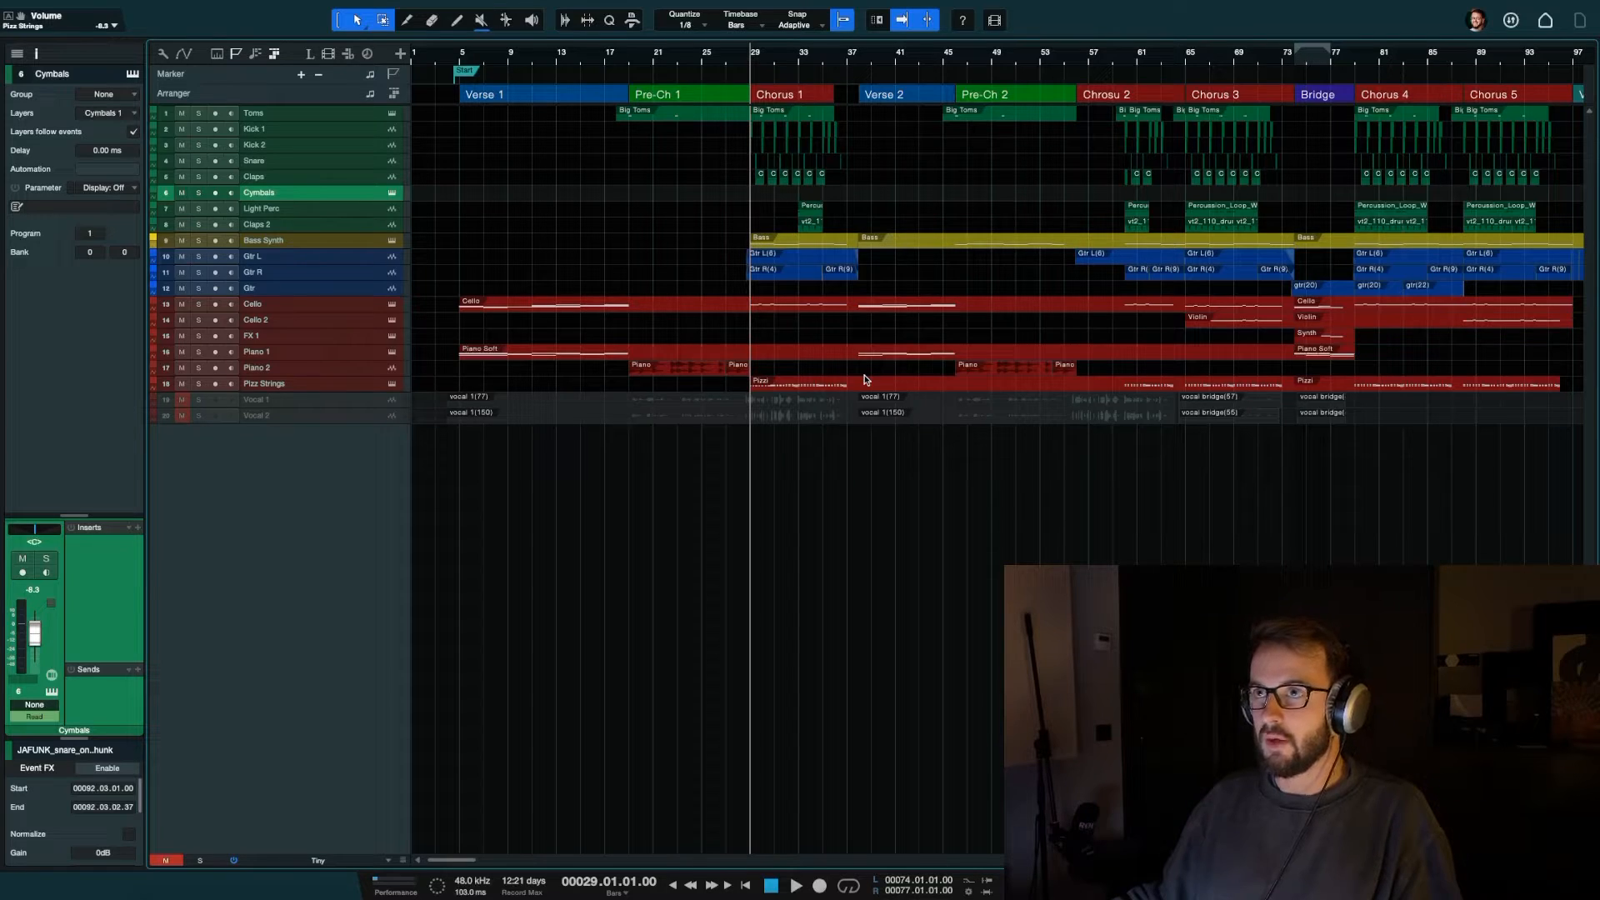
# Enlarge the track height to Small and apply the Toms track name to all events on that track
pyautogui.hotkey('shift', 'e')
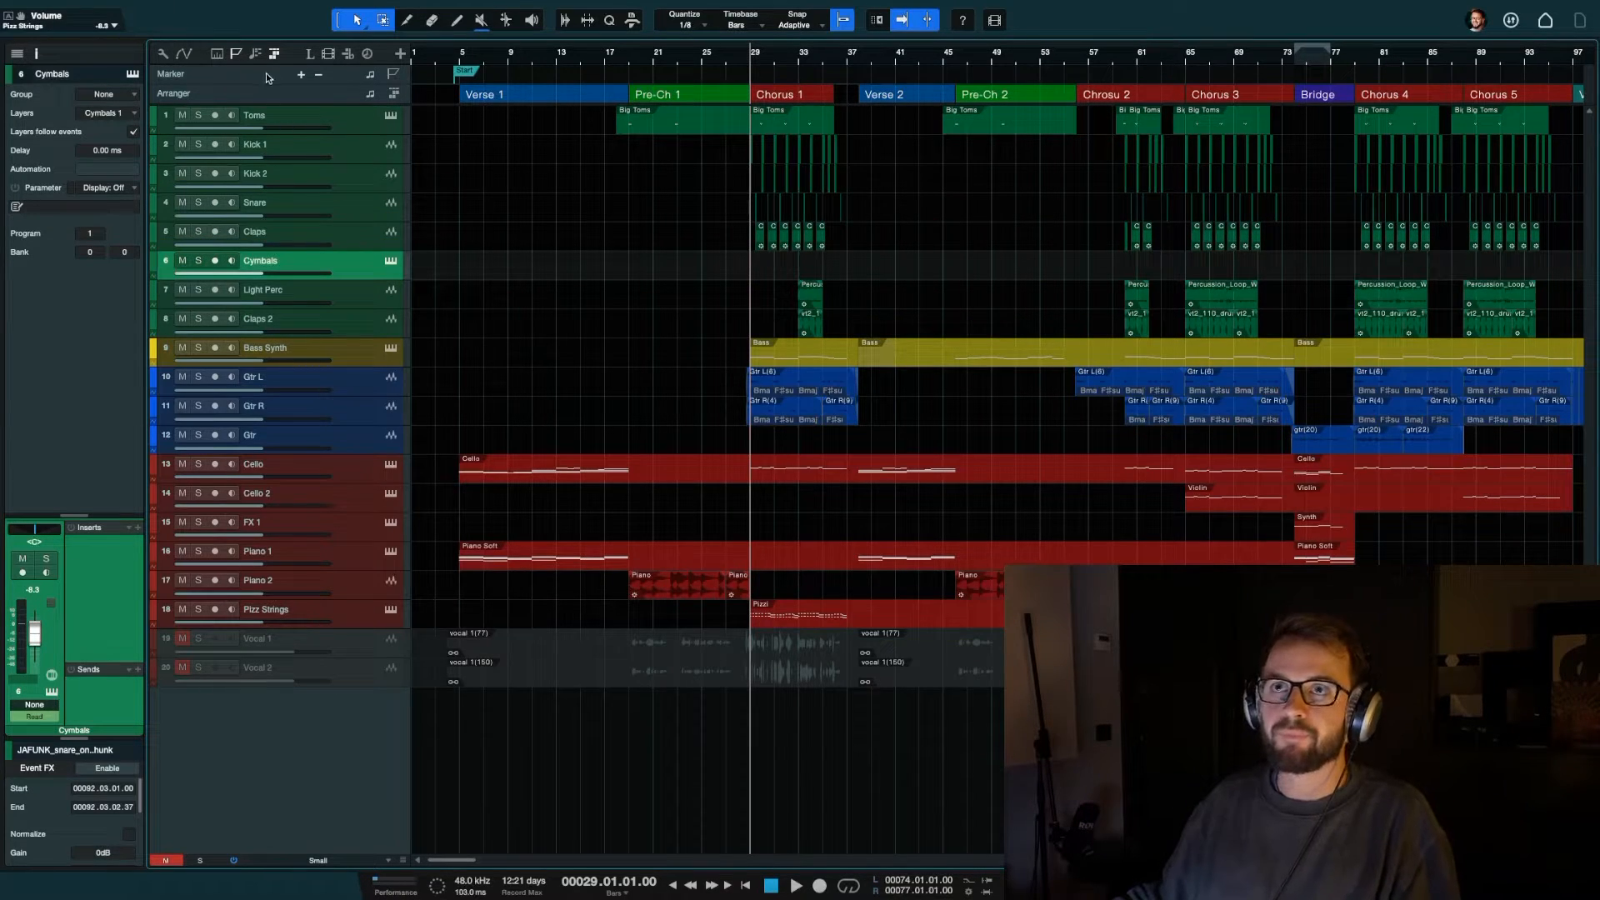
pyautogui.doubleClick(258, 114)
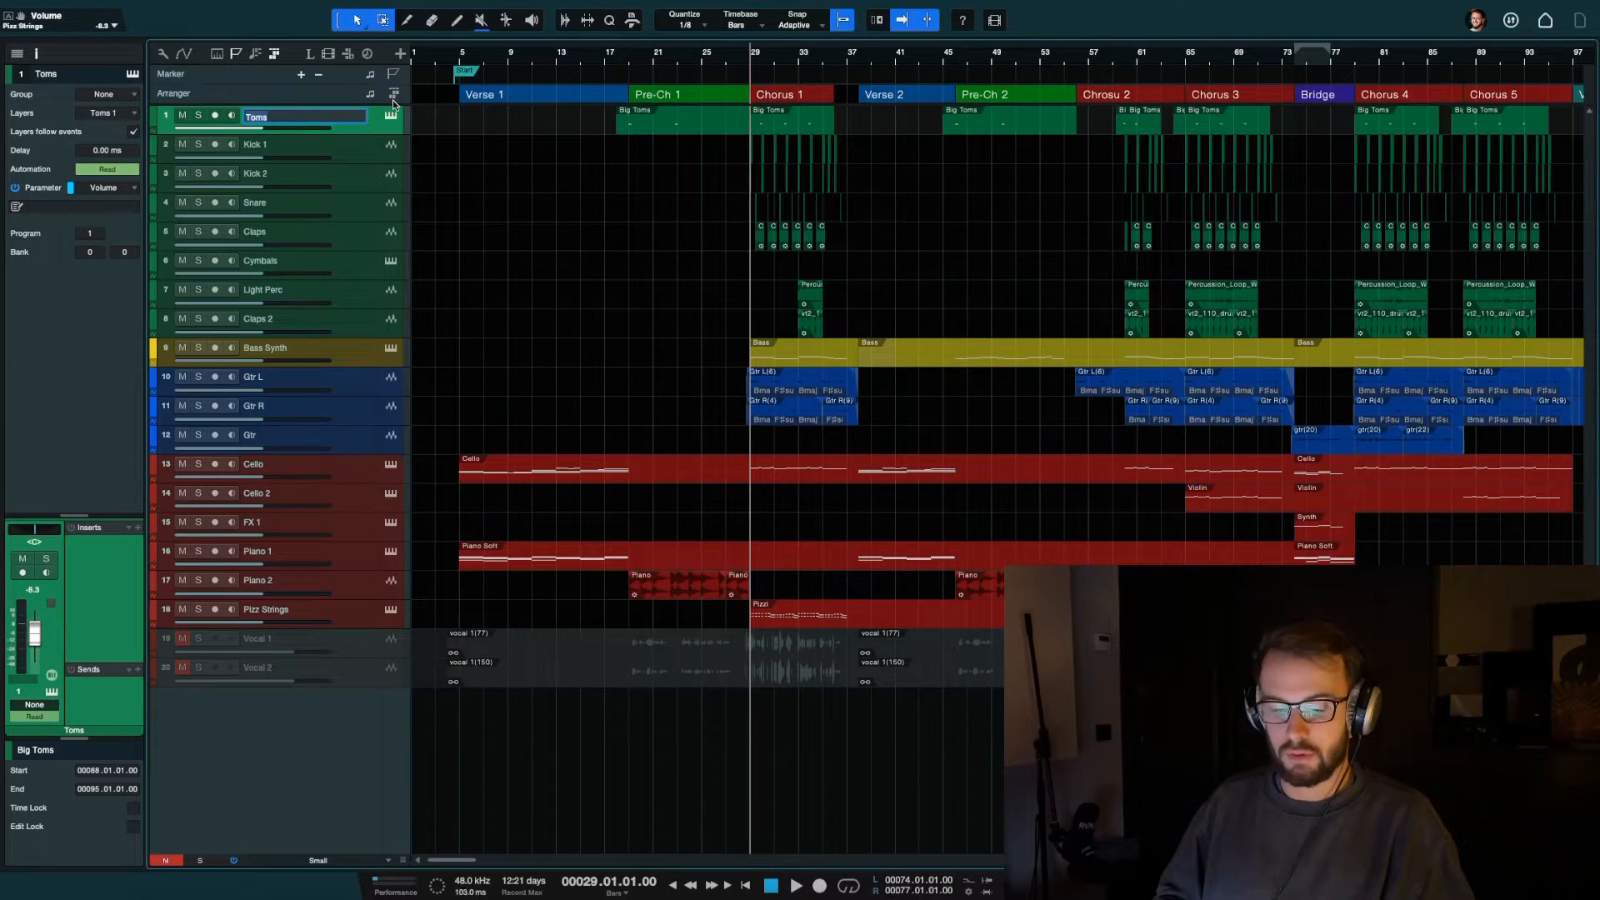
pyautogui.press('Return')
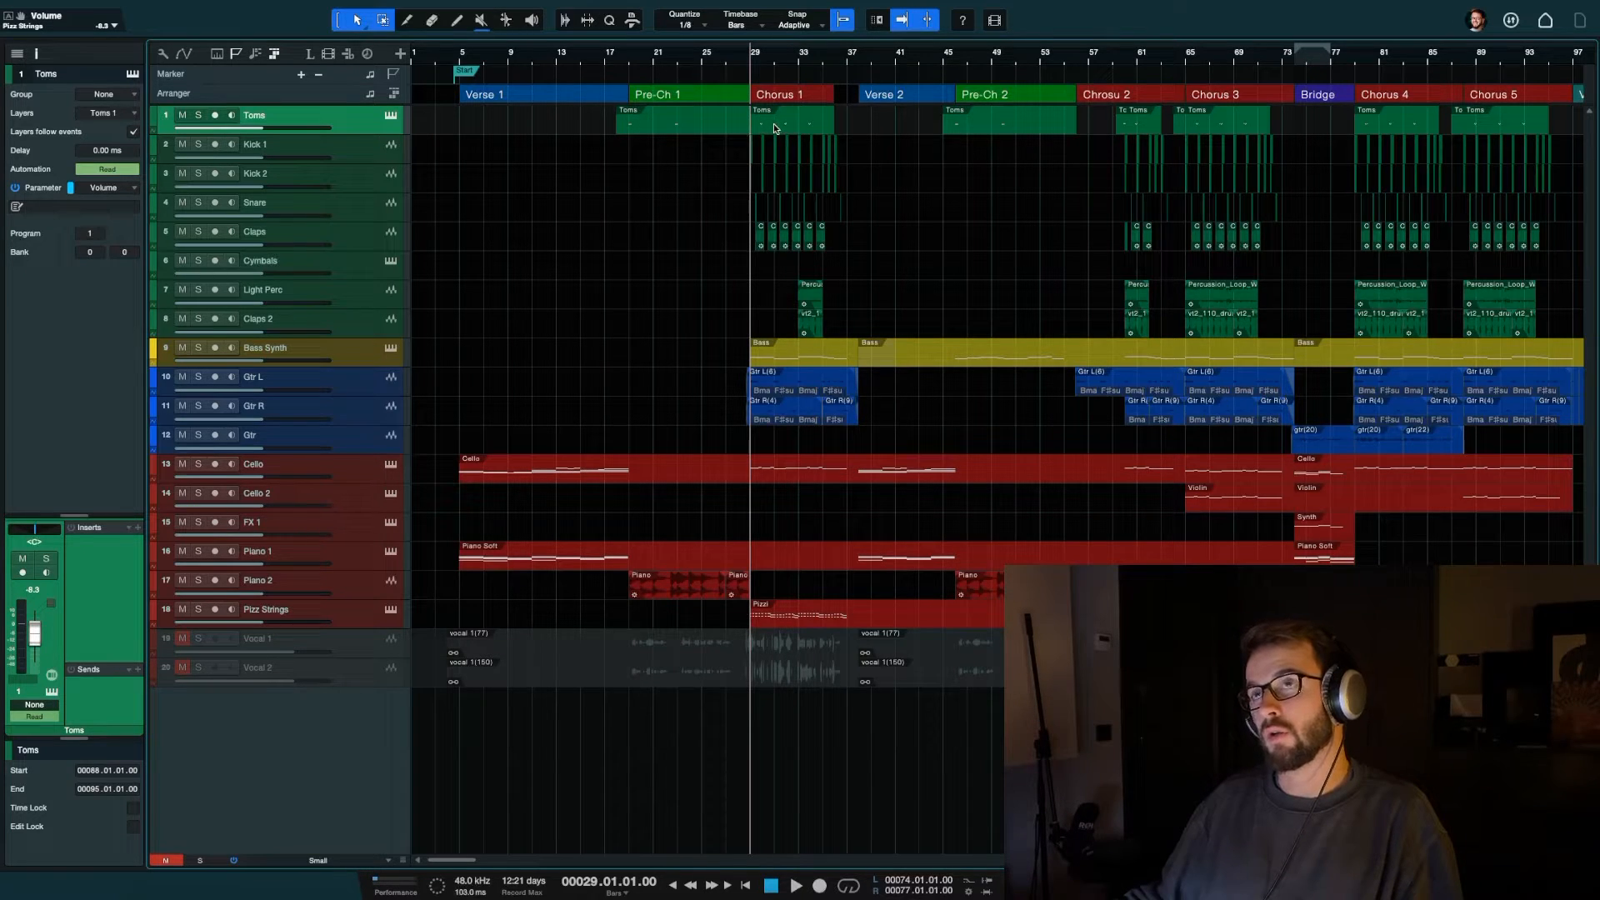
# Apply the Kick 2 track name to all of that track's audio events
pyautogui.hotkey('shift', 'e')
pyautogui.press('e')
pyautogui.press('e')
pyautogui.press('e')
pyautogui.press('e')
pyautogui.press('e')
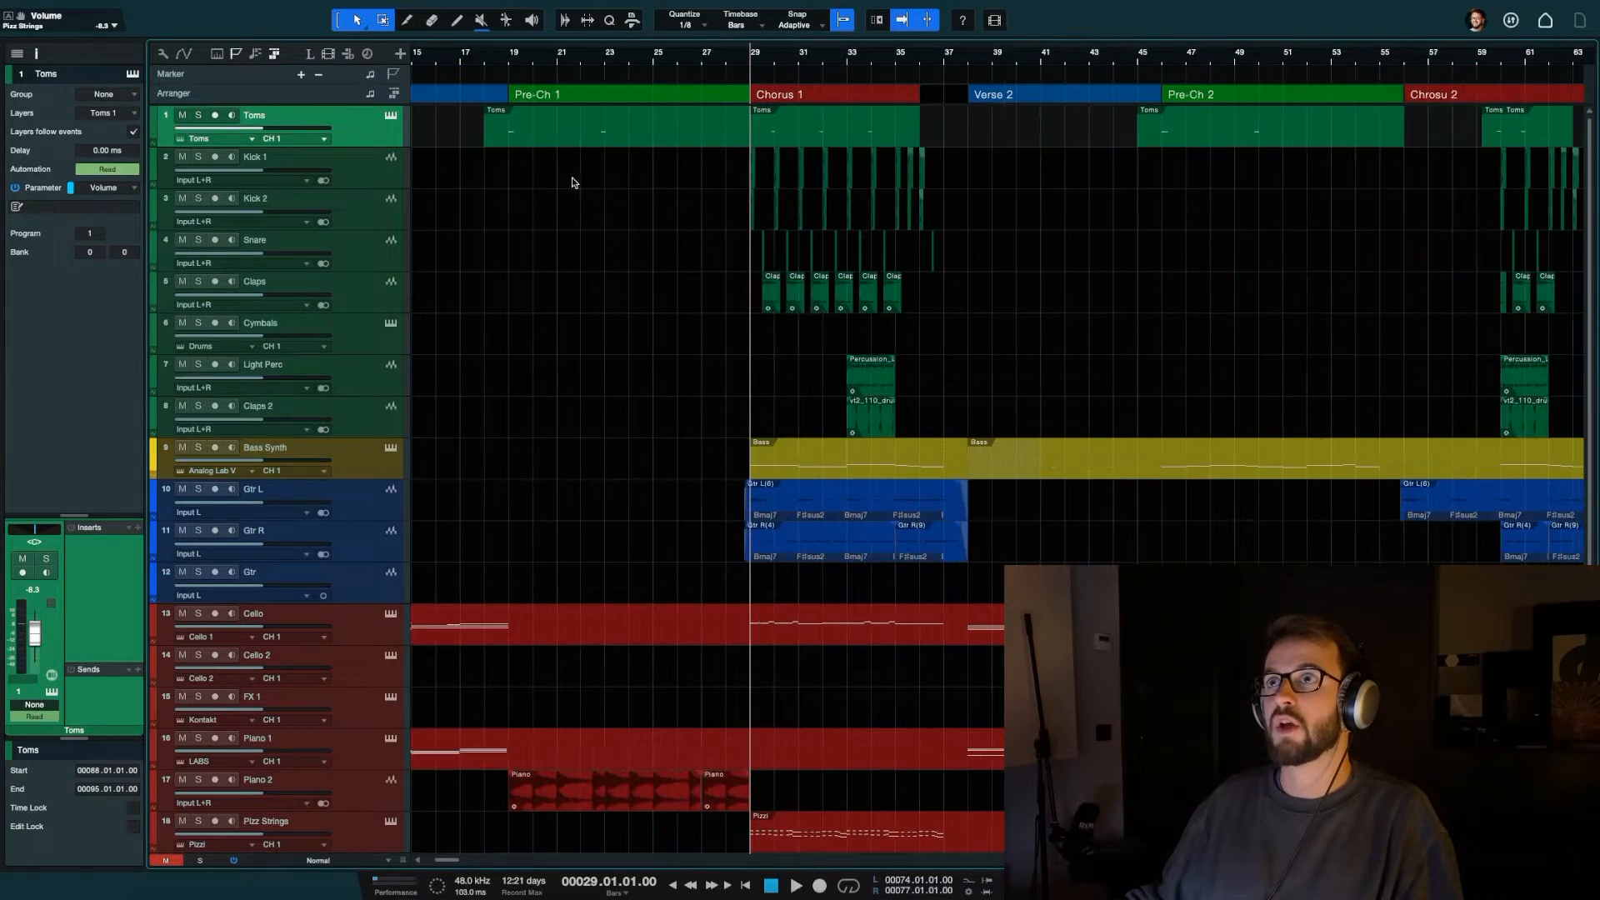
pyautogui.press('e')
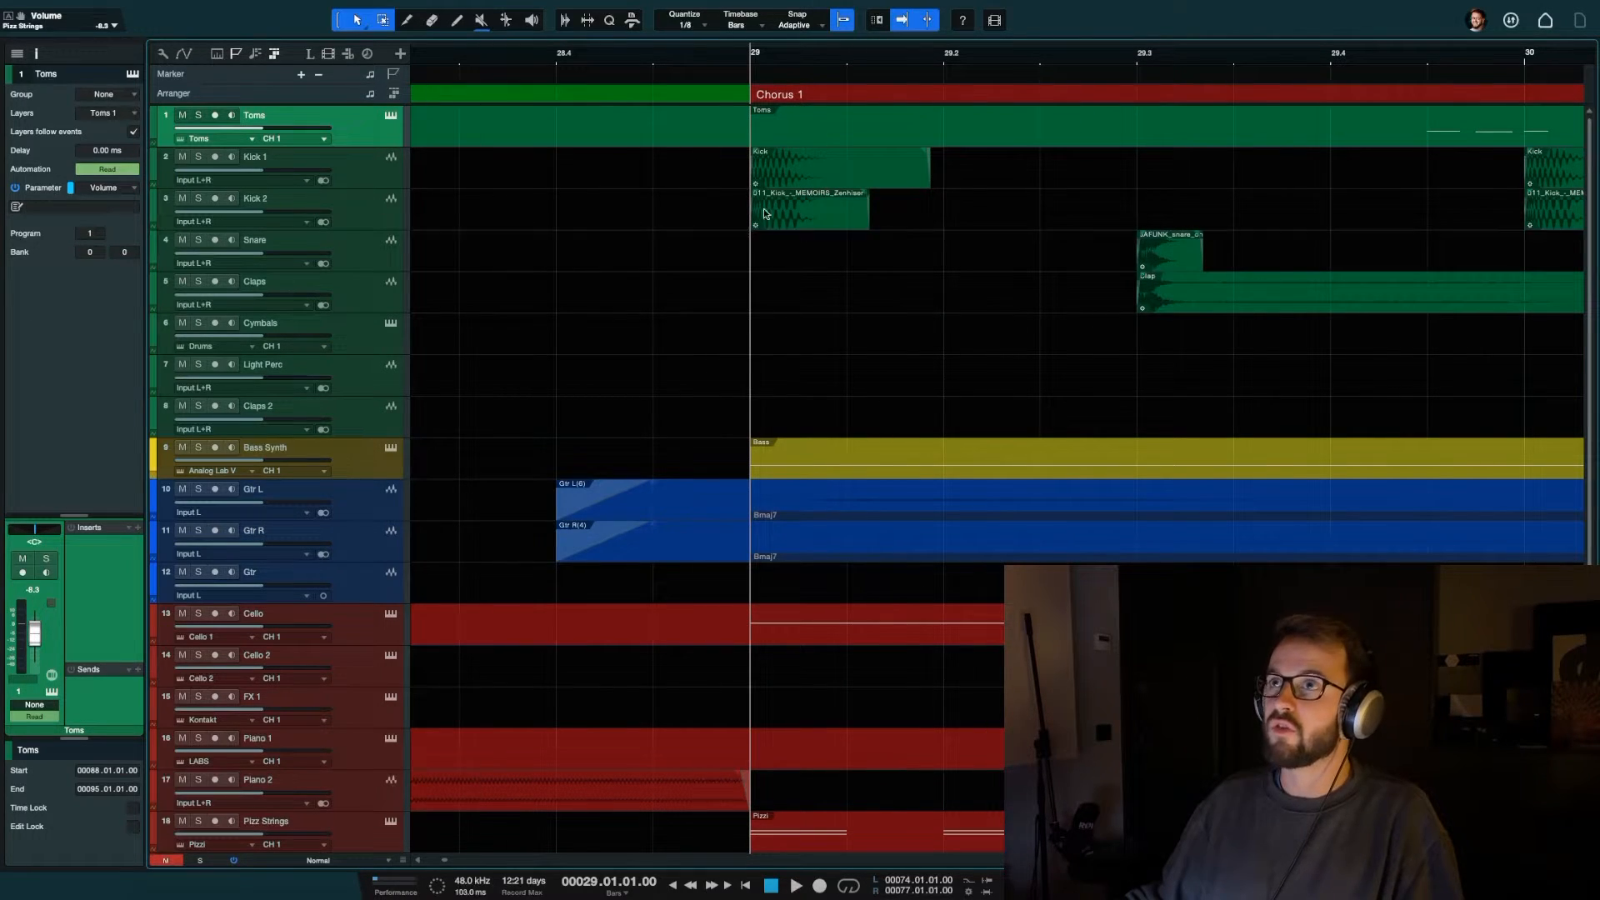
pyautogui.press('w')
pyautogui.doubleClick(265, 199)
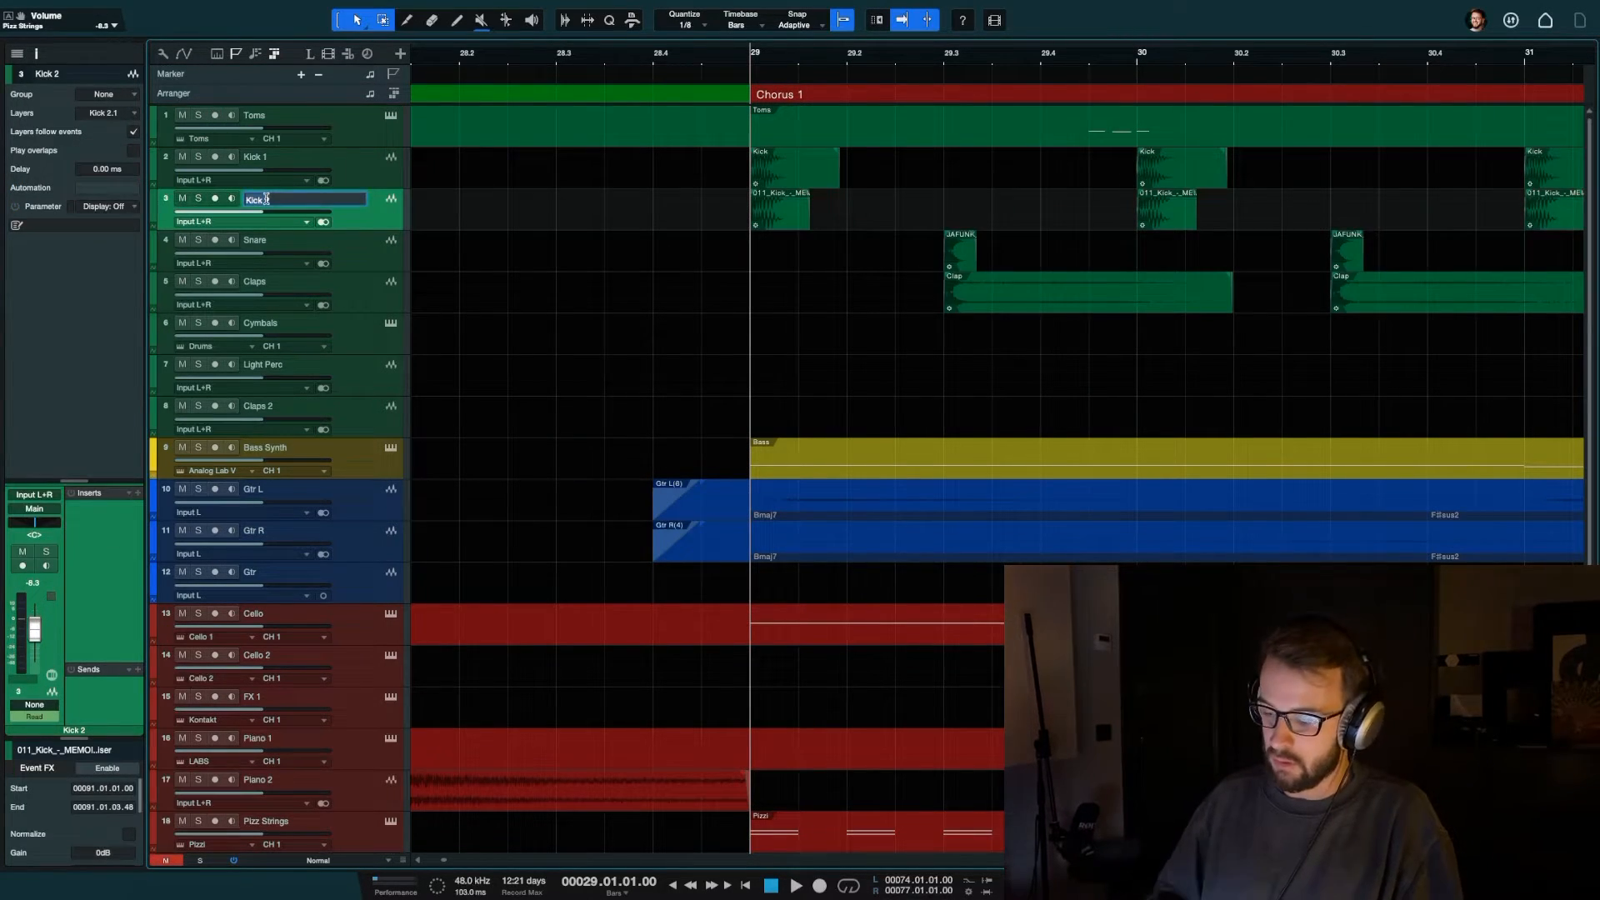
pyautogui.hotkey('shift', 'Return')
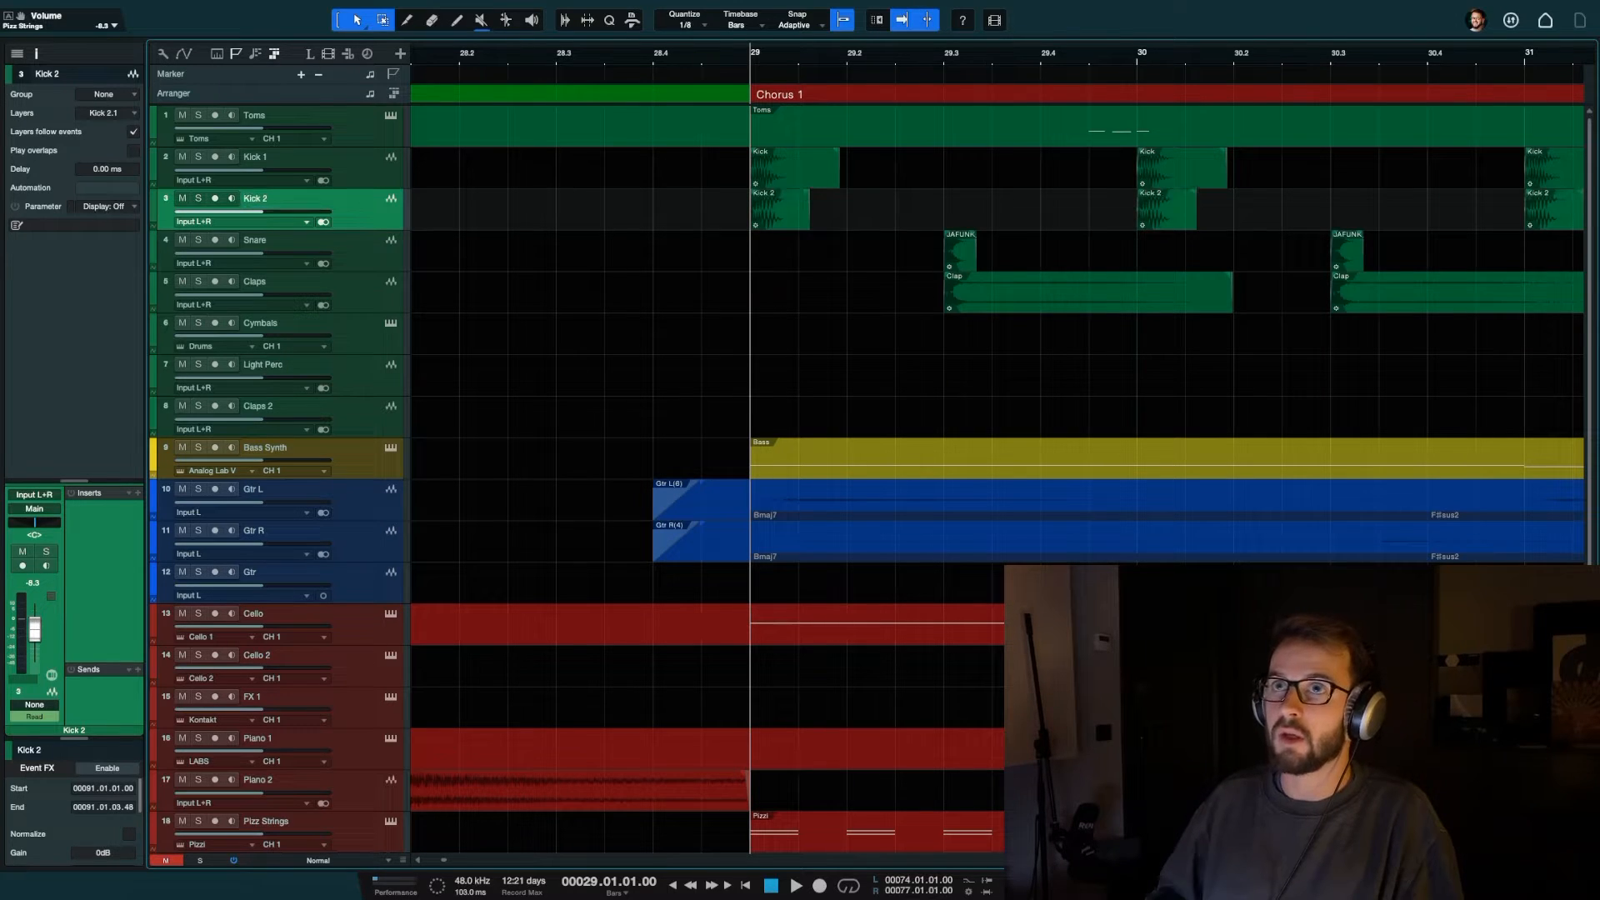
# Rename the Kick 2 track and all its events as Kick Sample
pyautogui.doubleClick(266, 199)
pyautogui.write('Kick')
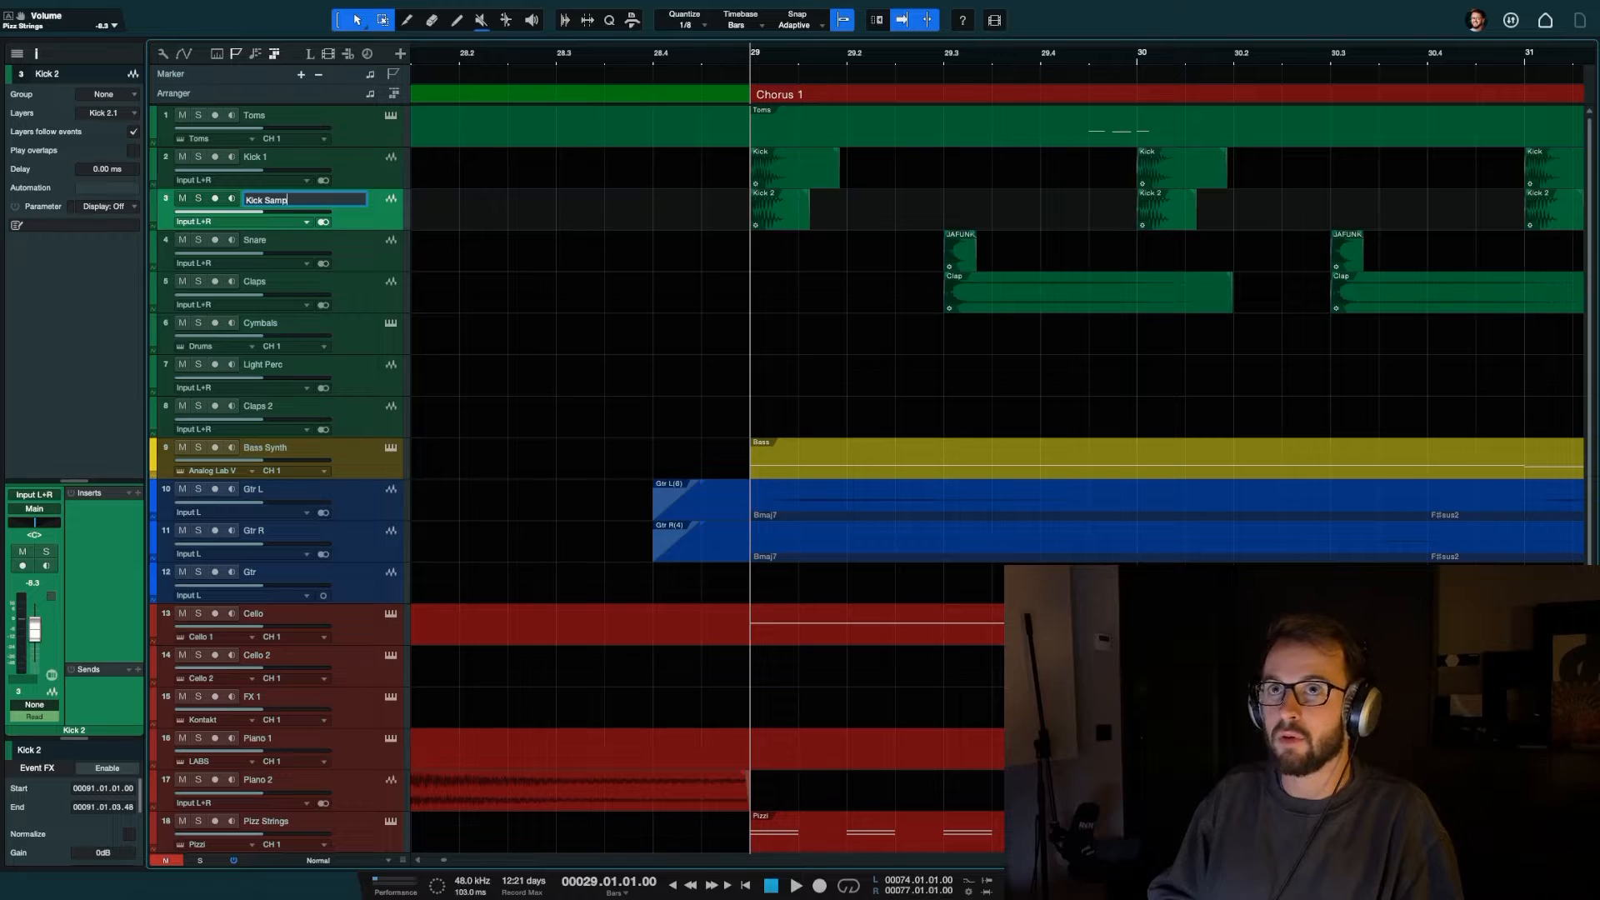
pyautogui.hotkey('shift', 'Return')
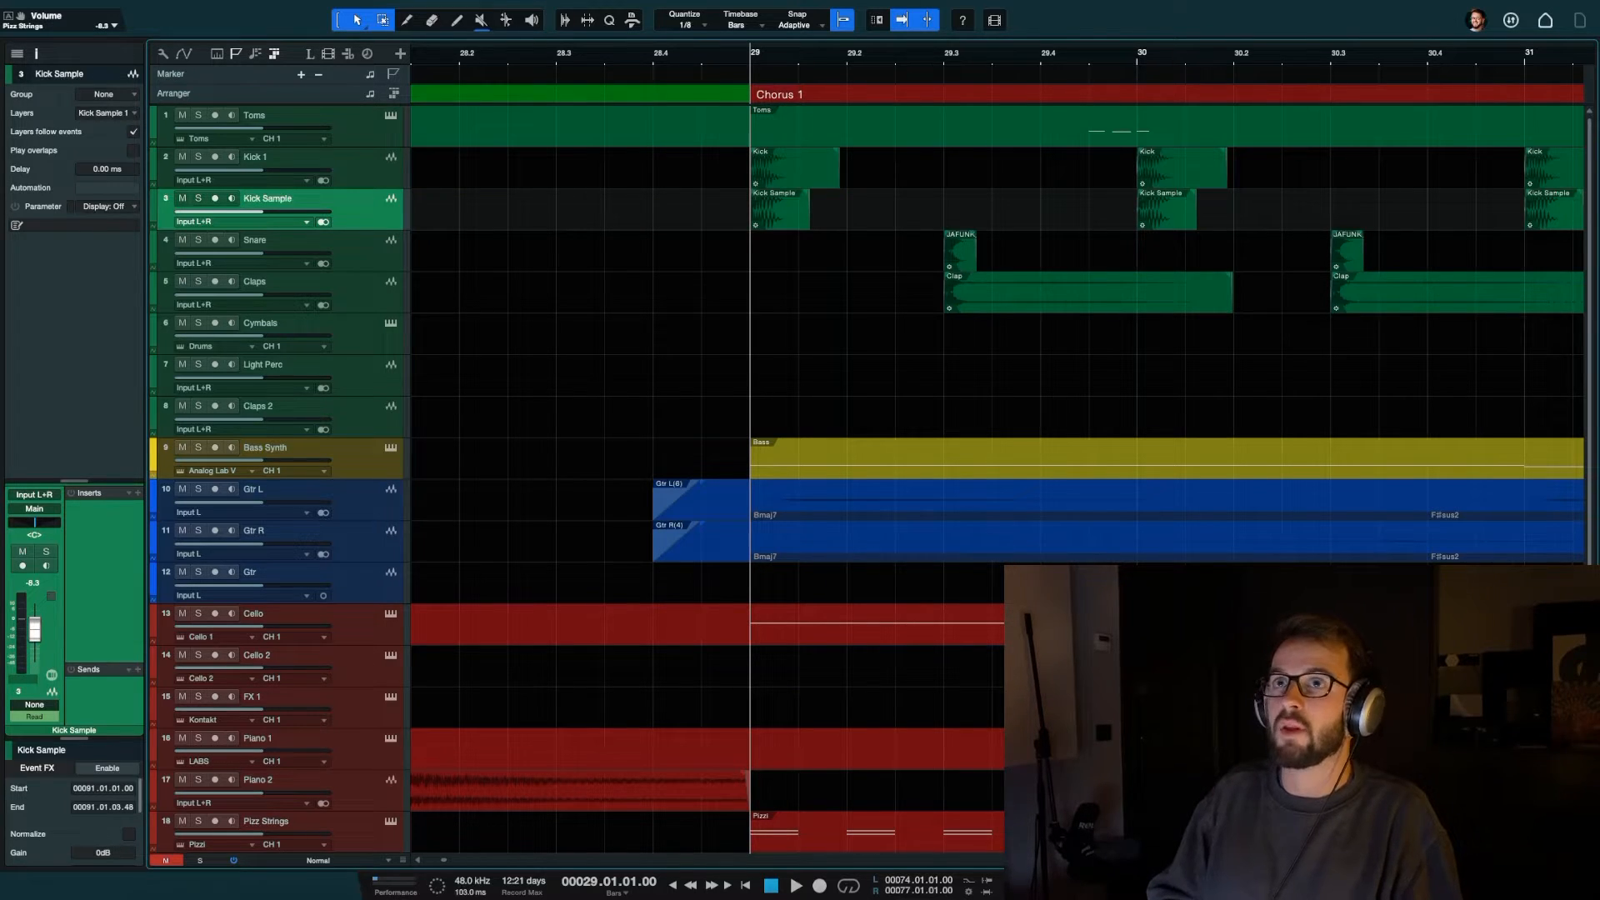
# Apply the Kick 1, Snare and Claps track names to the events on their tracks
pyautogui.doubleClick(253, 157)
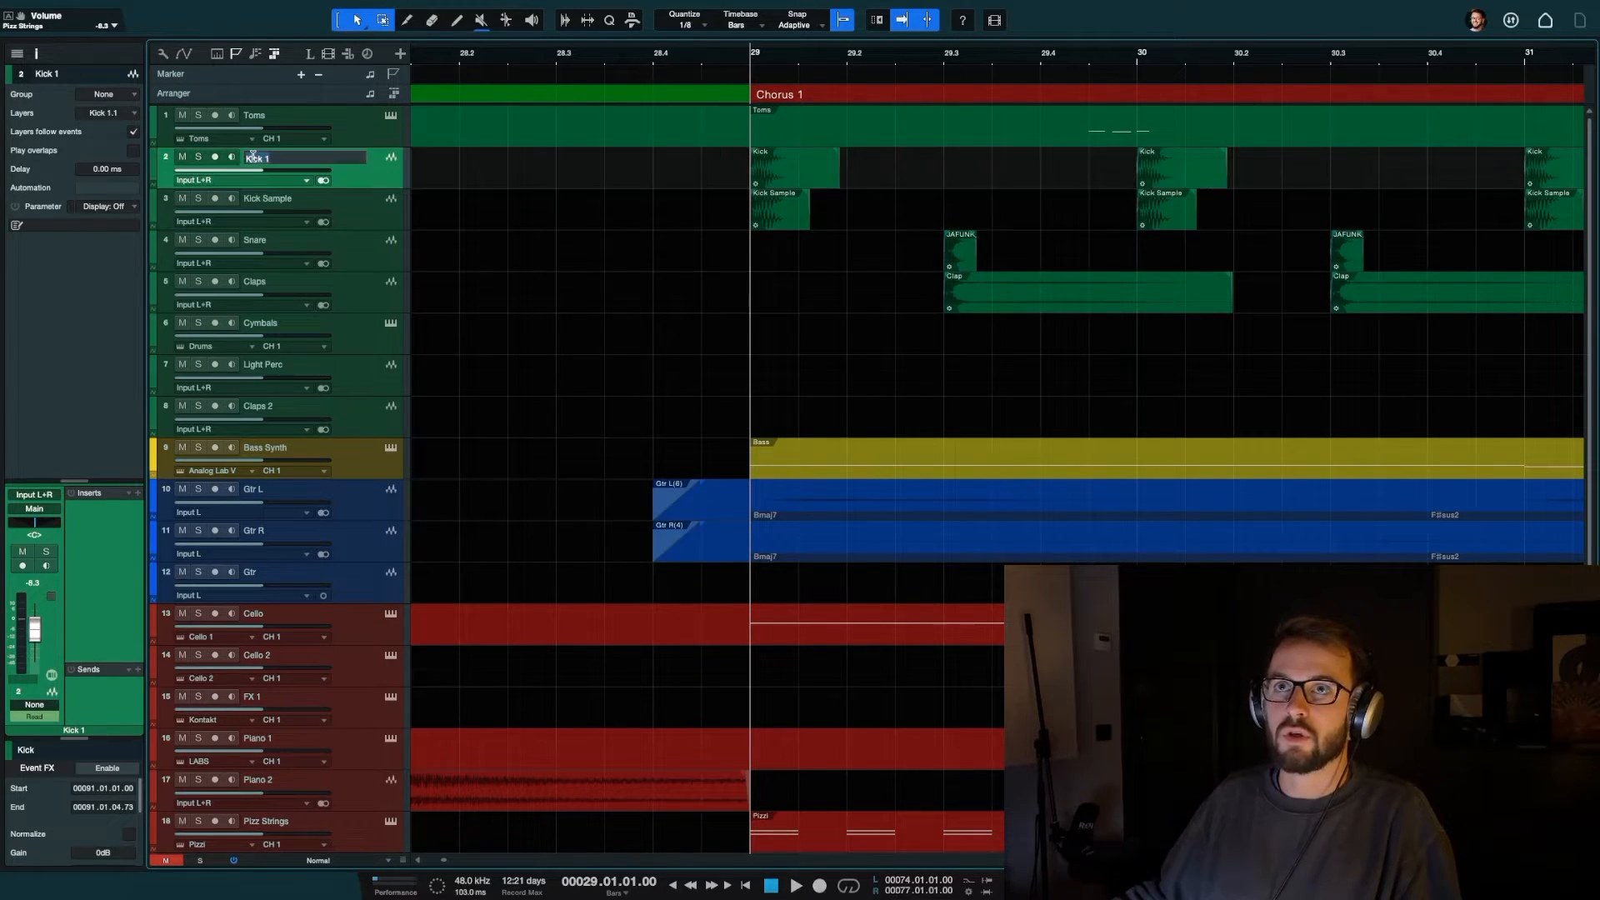
pyautogui.hotkey('shift', 'Return')
pyautogui.press('w')
pyautogui.press('w')
pyautogui.press('w')
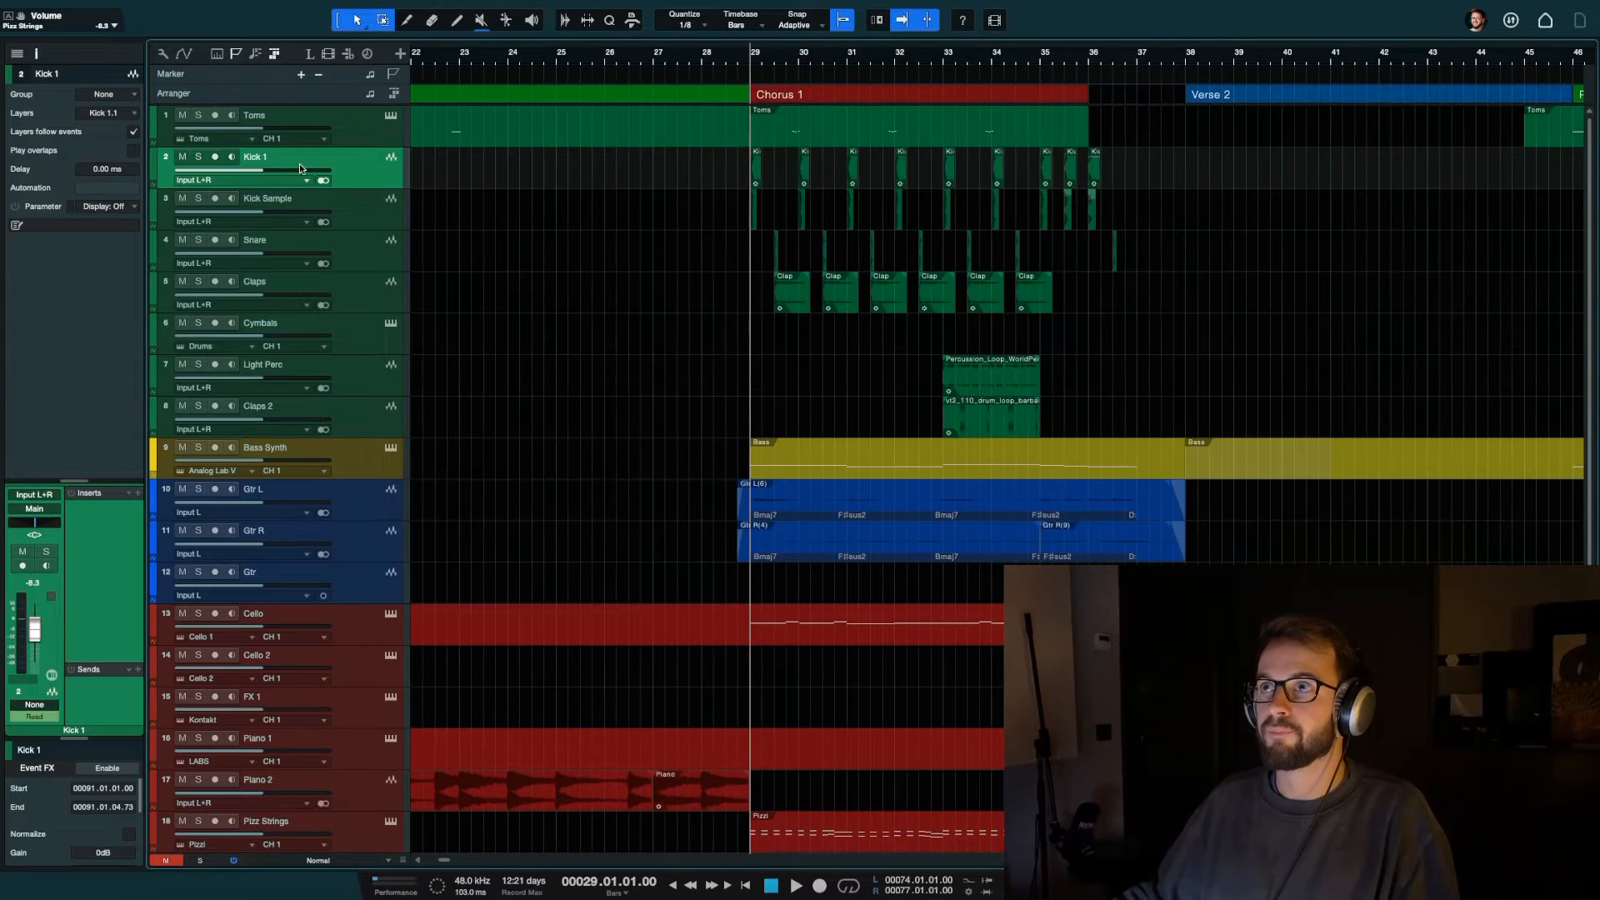
pyautogui.doubleClick(256, 242)
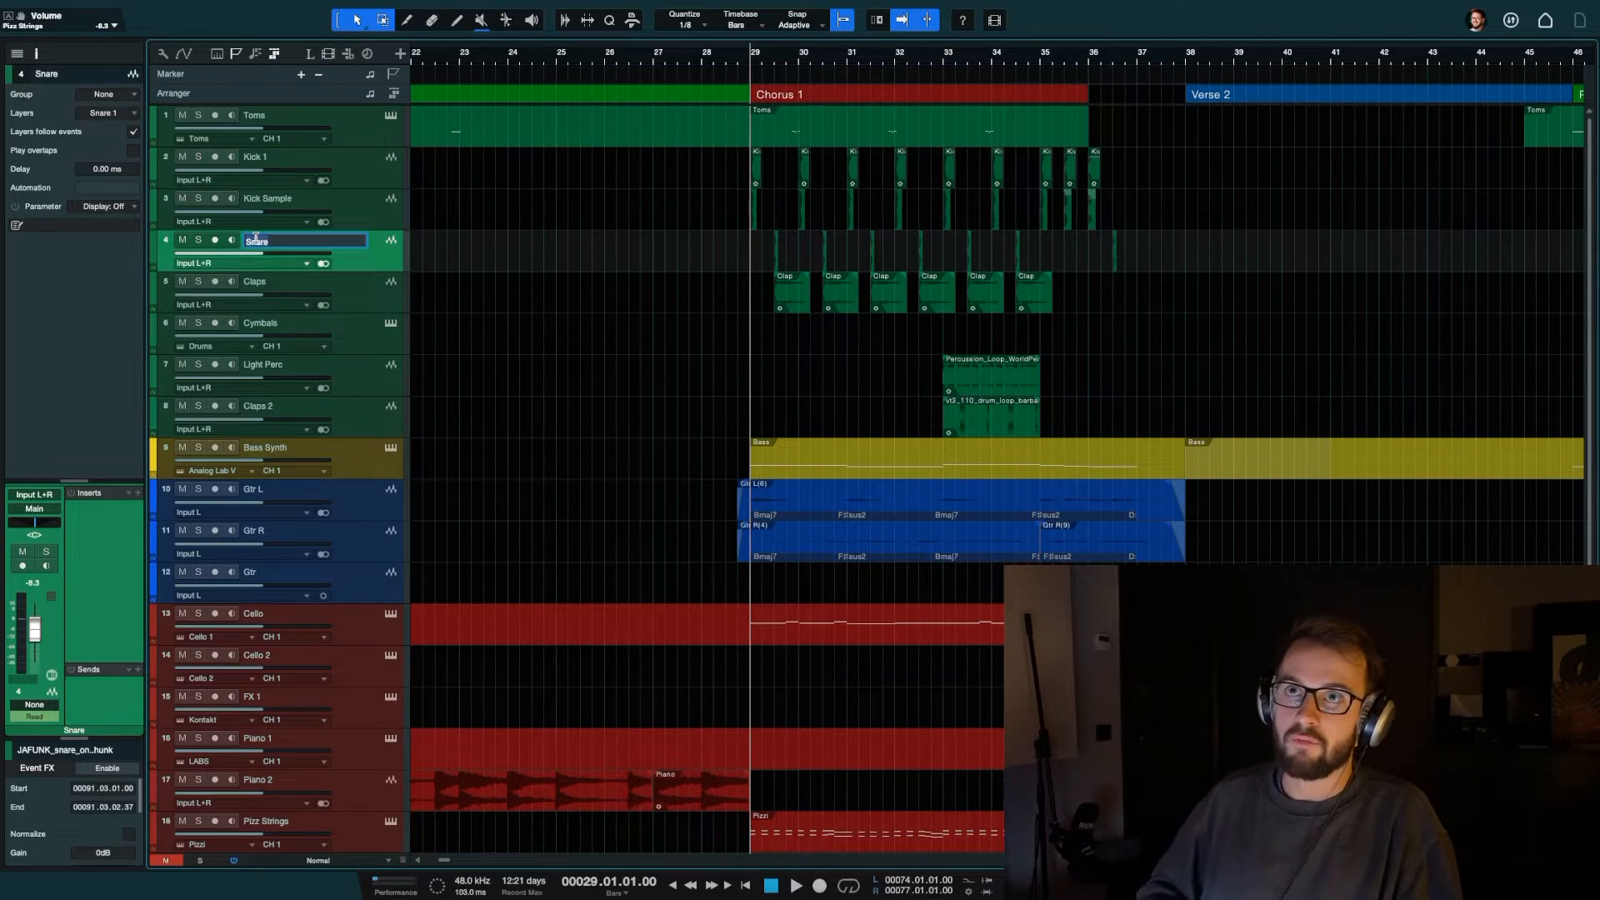
pyautogui.hotkey('shift', 'Return')
pyautogui.doubleClick(250, 283)
pyautogui.hotkey('shift', 'Return')
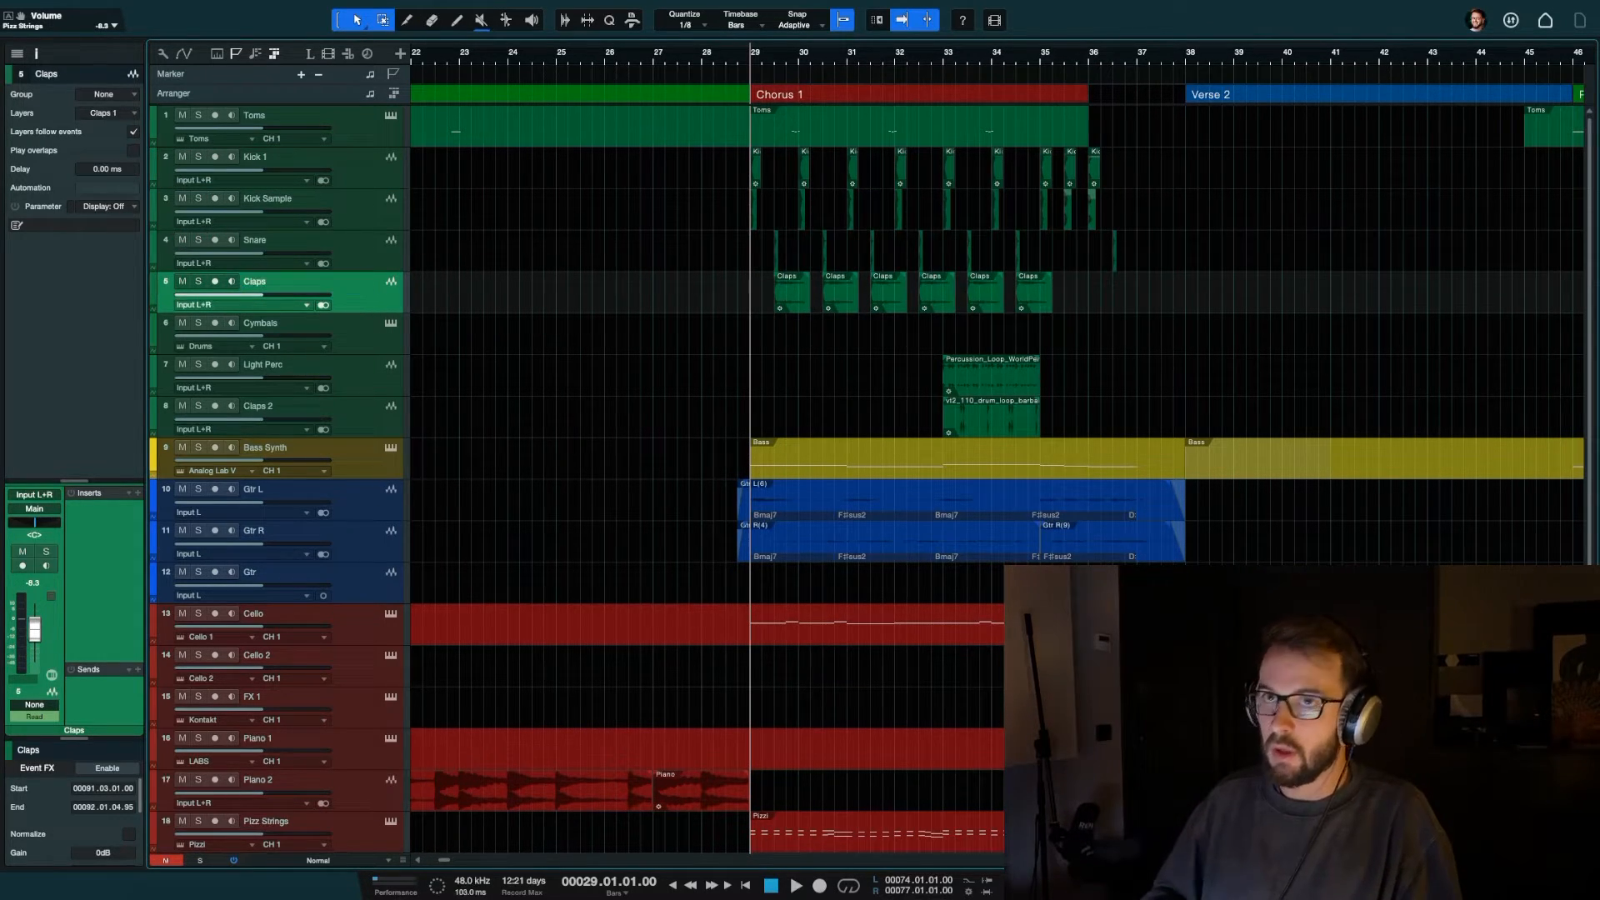
# Apply the Cymbals, Light Perc and Claps 2 track names to the events on their tracks
pyautogui.press('e')
pyautogui.doubleClick(260, 323)
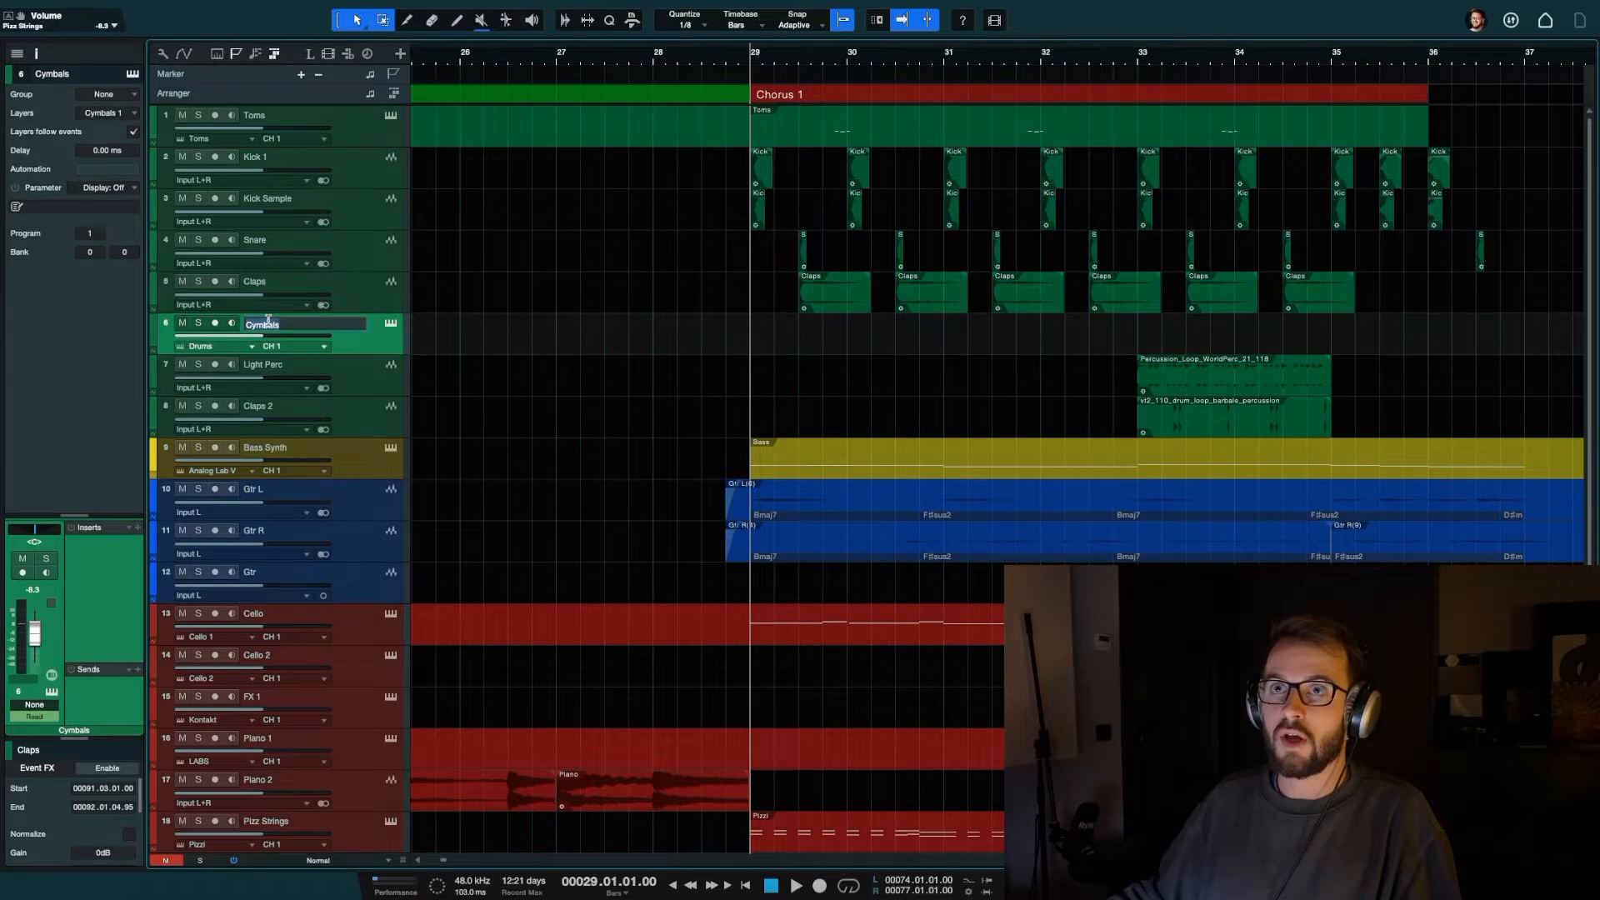
pyautogui.hotkey('shift', 'Return')
pyautogui.doubleClick(263, 365)
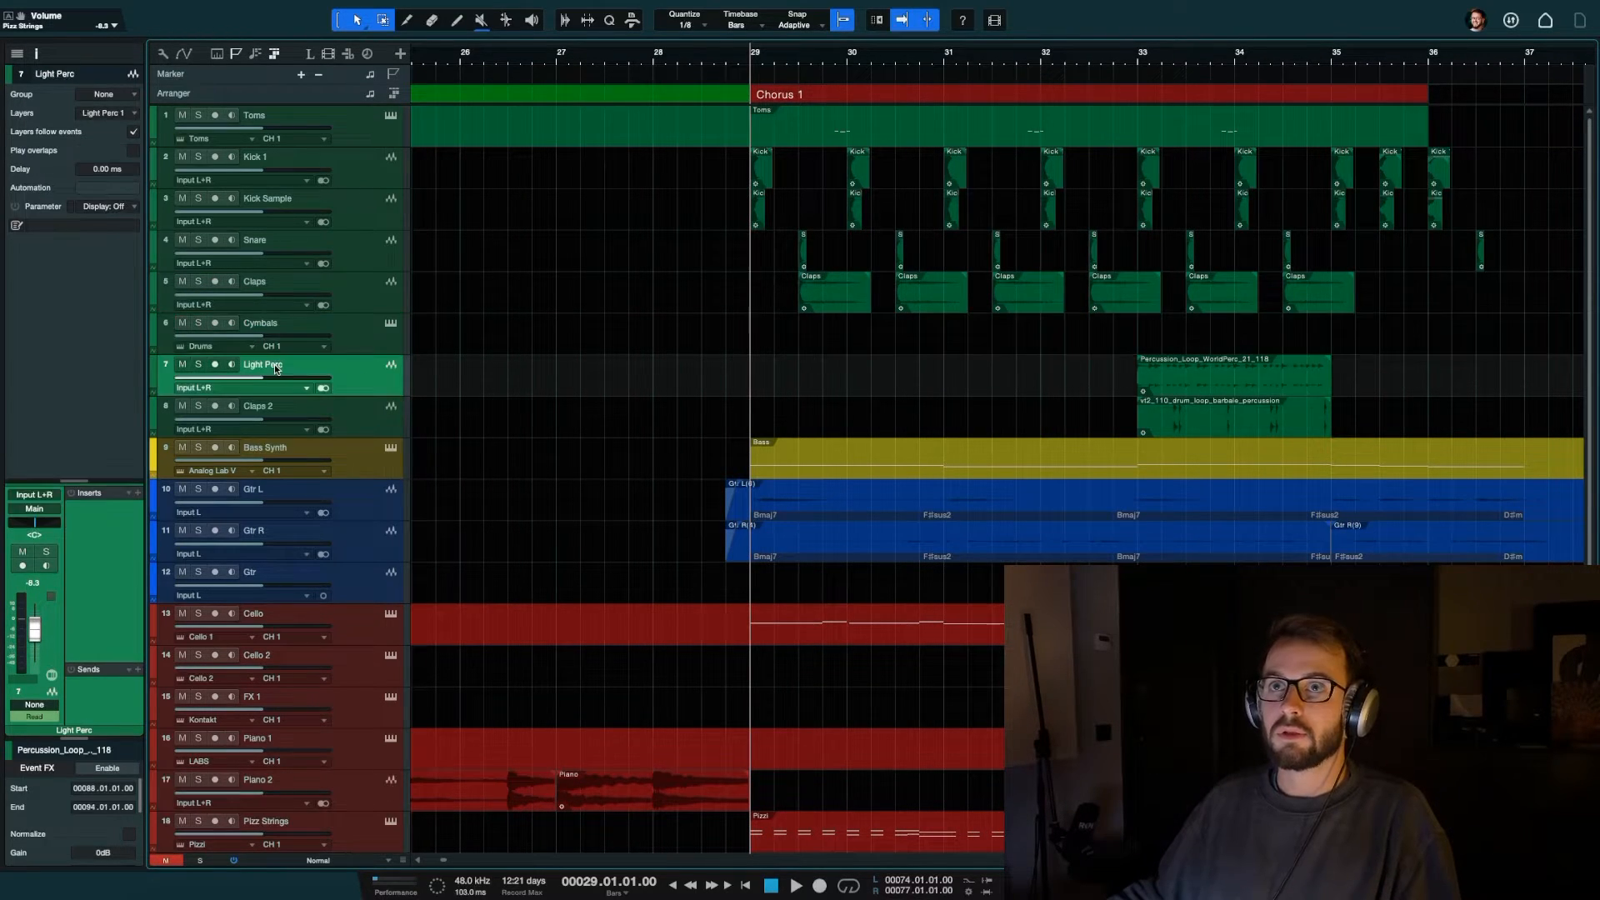
pyautogui.hotkey('shift', 'Return')
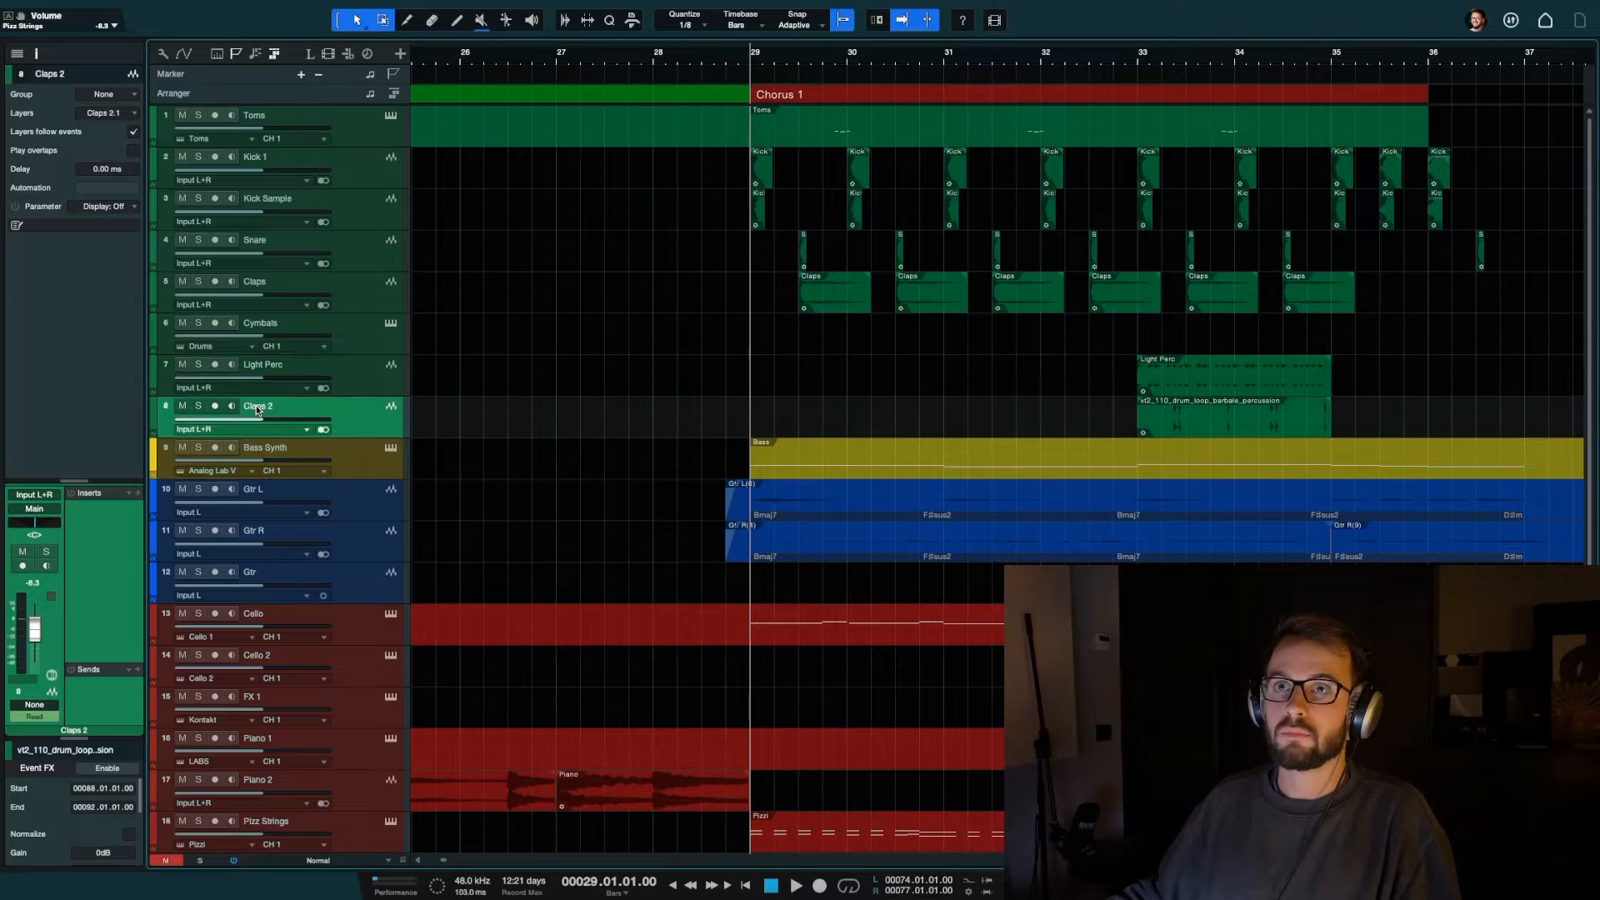
pyautogui.doubleClick(257, 406)
pyautogui.hotkey('shift', 'Return')
# Apply the Bass Synth, Gtr L, Gtr R and Gtr track names to the events on their tracks
pyautogui.scroll(-1, 258, 406)
pyautogui.scroll(-1, 258, 400)
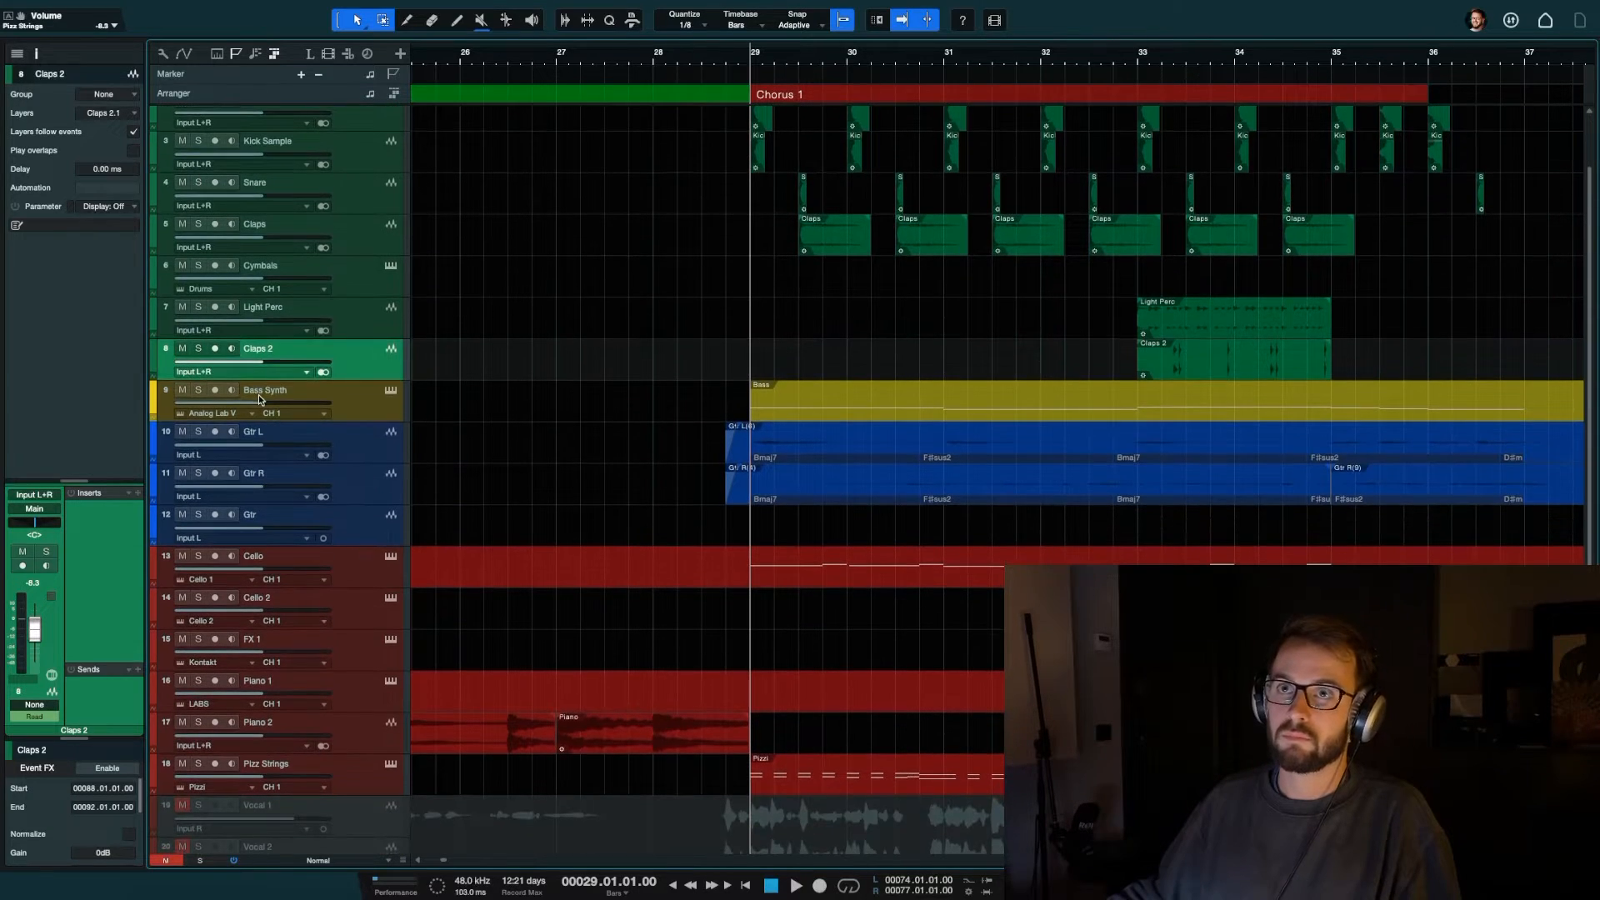
pyautogui.doubleClick(259, 392)
pyautogui.hotkey('shift', 'Return')
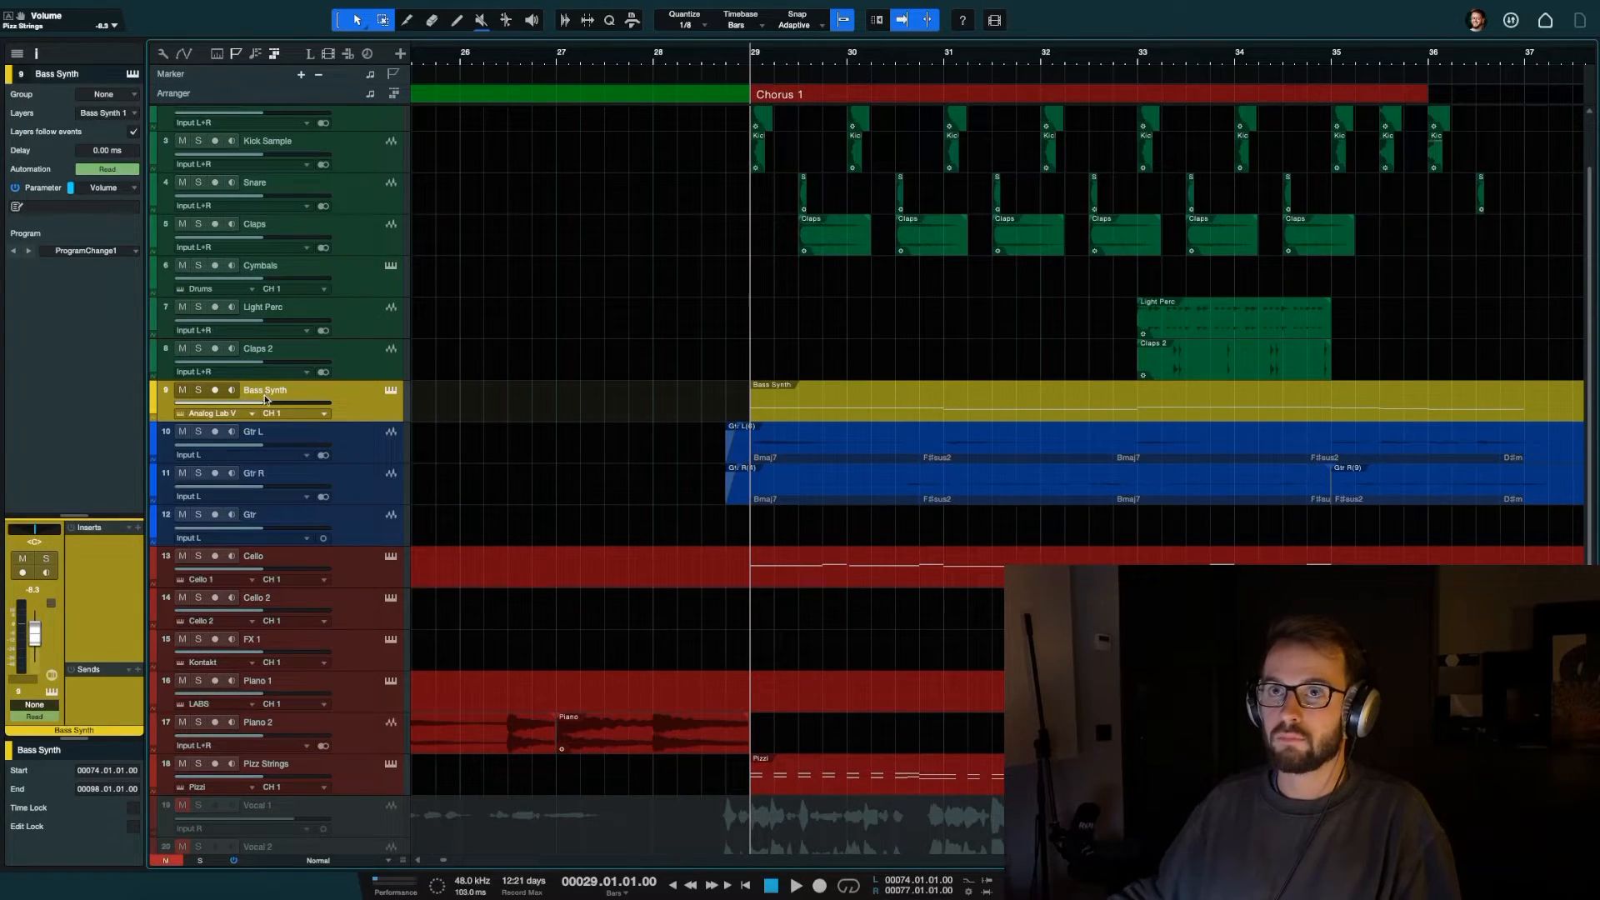
pyautogui.doubleClick(256, 431)
pyautogui.hotkey('shift', 'Return')
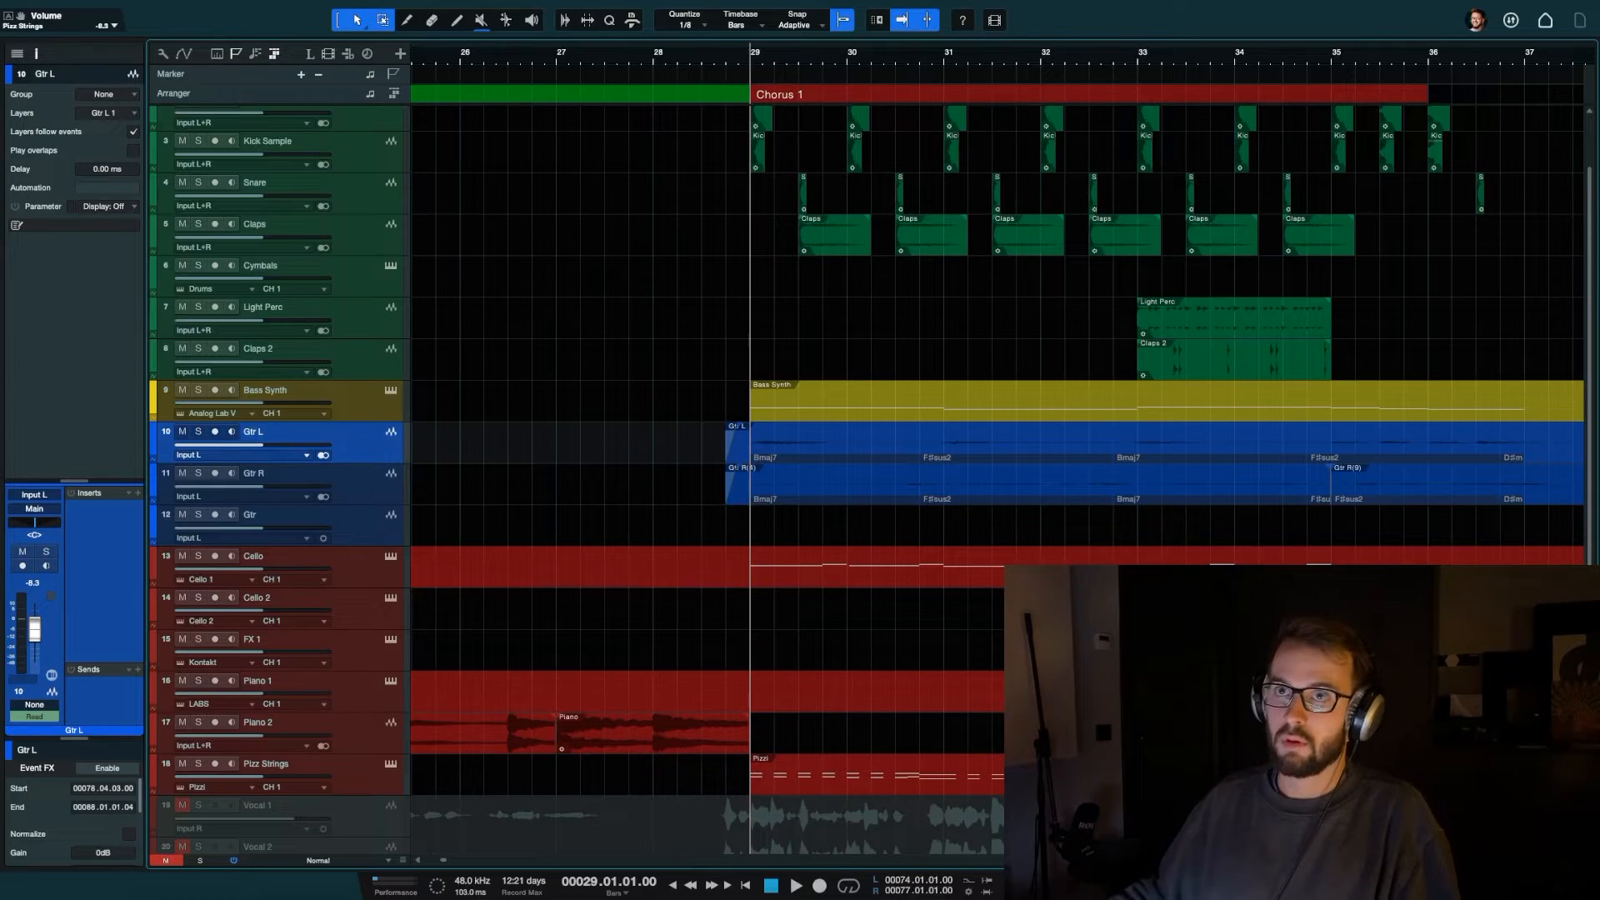
pyautogui.doubleClick(255, 474)
pyautogui.hotkey('shift', 'Return')
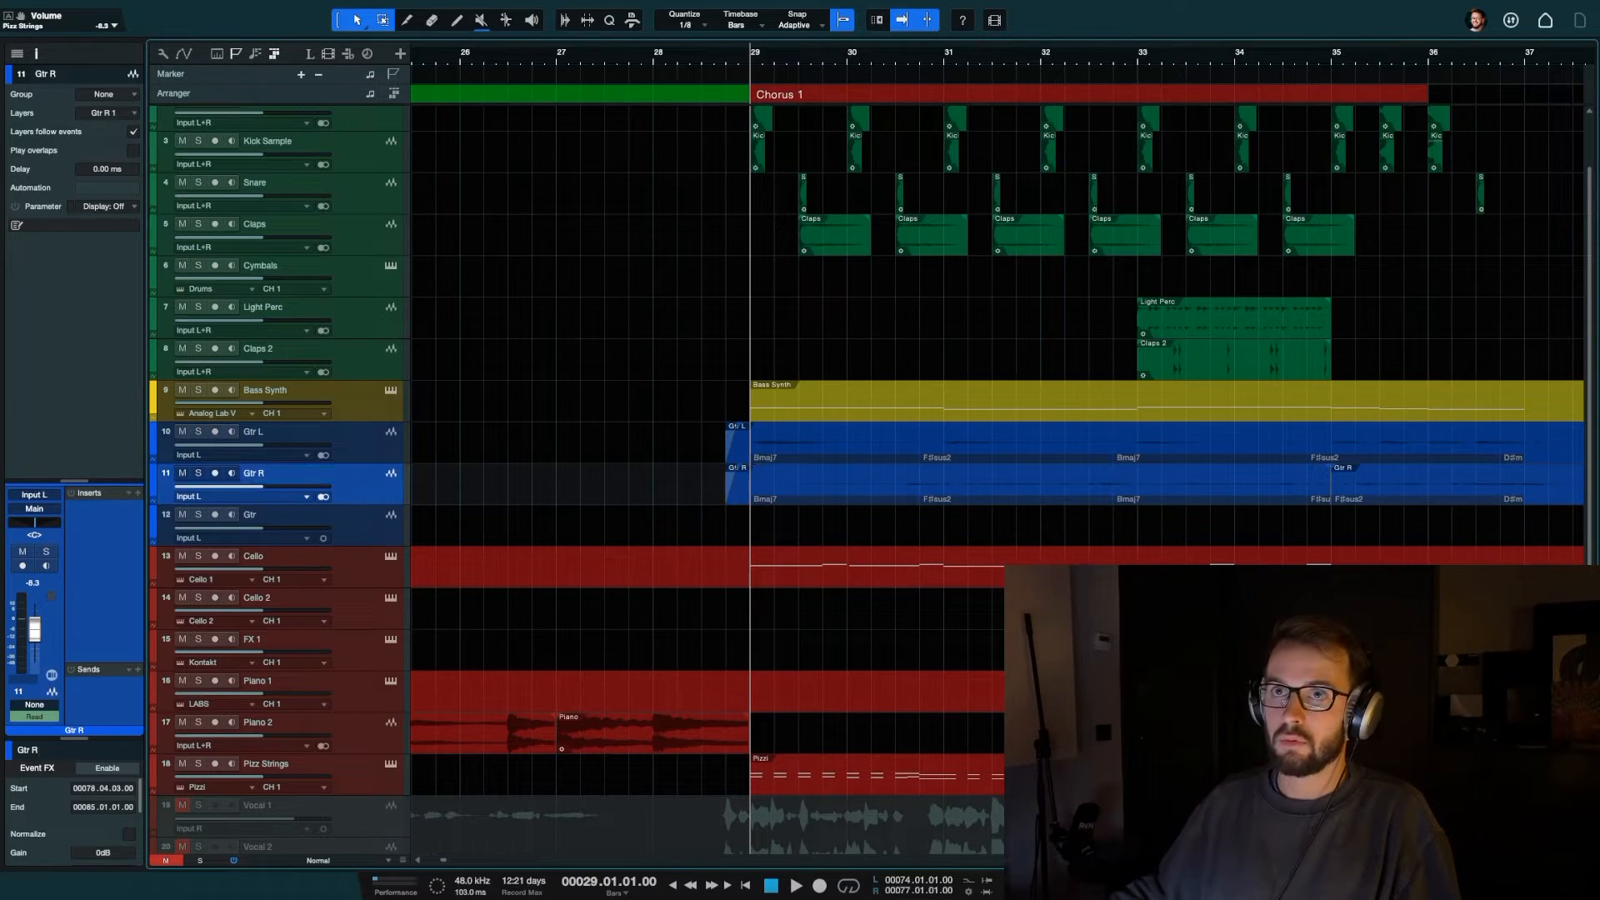
pyautogui.click(253, 509)
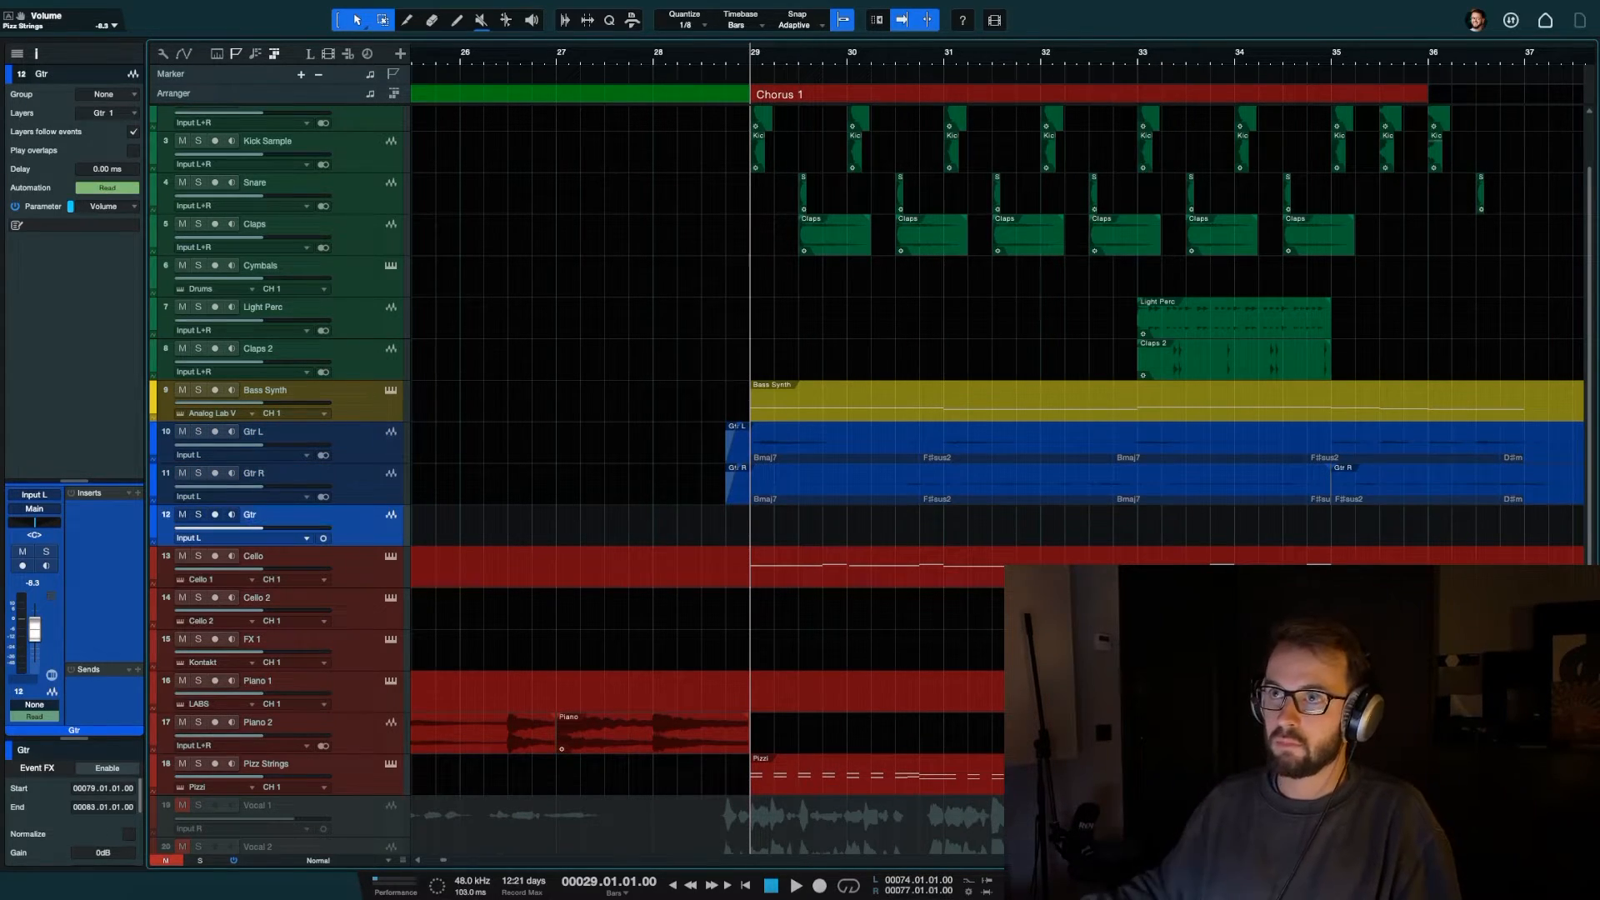
# Apply the Cello track name to its events, and rename the Cello 2 track and its events as Violin
pyautogui.press('w')
pyautogui.press('w')
pyautogui.press('w')
pyautogui.press('w')
pyautogui.press('w')
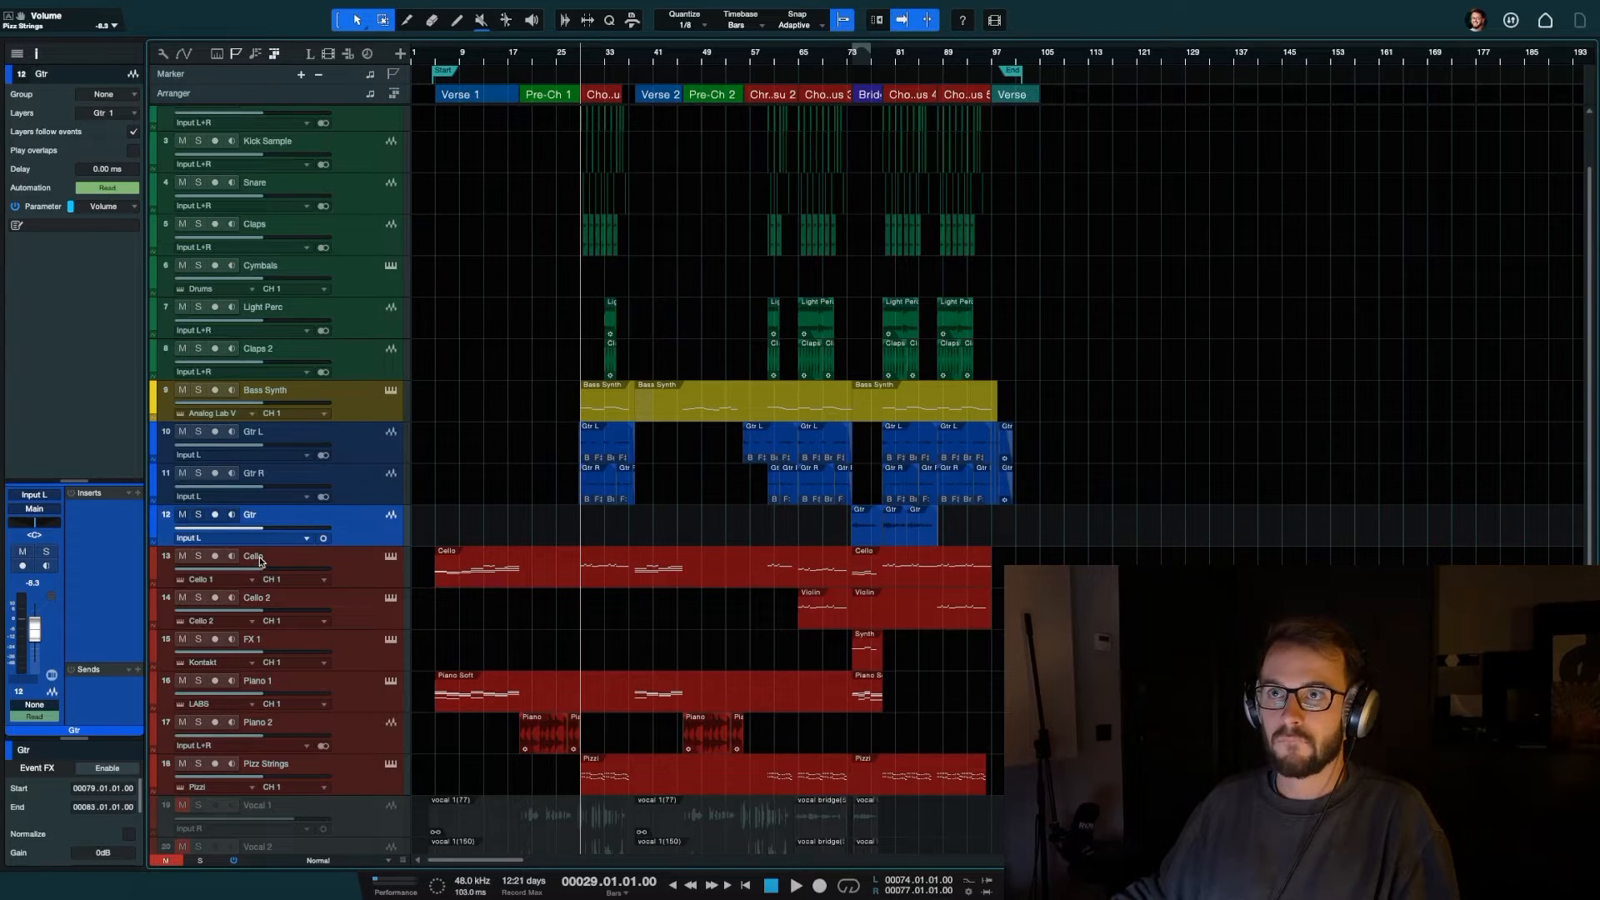
pyautogui.click(258, 557)
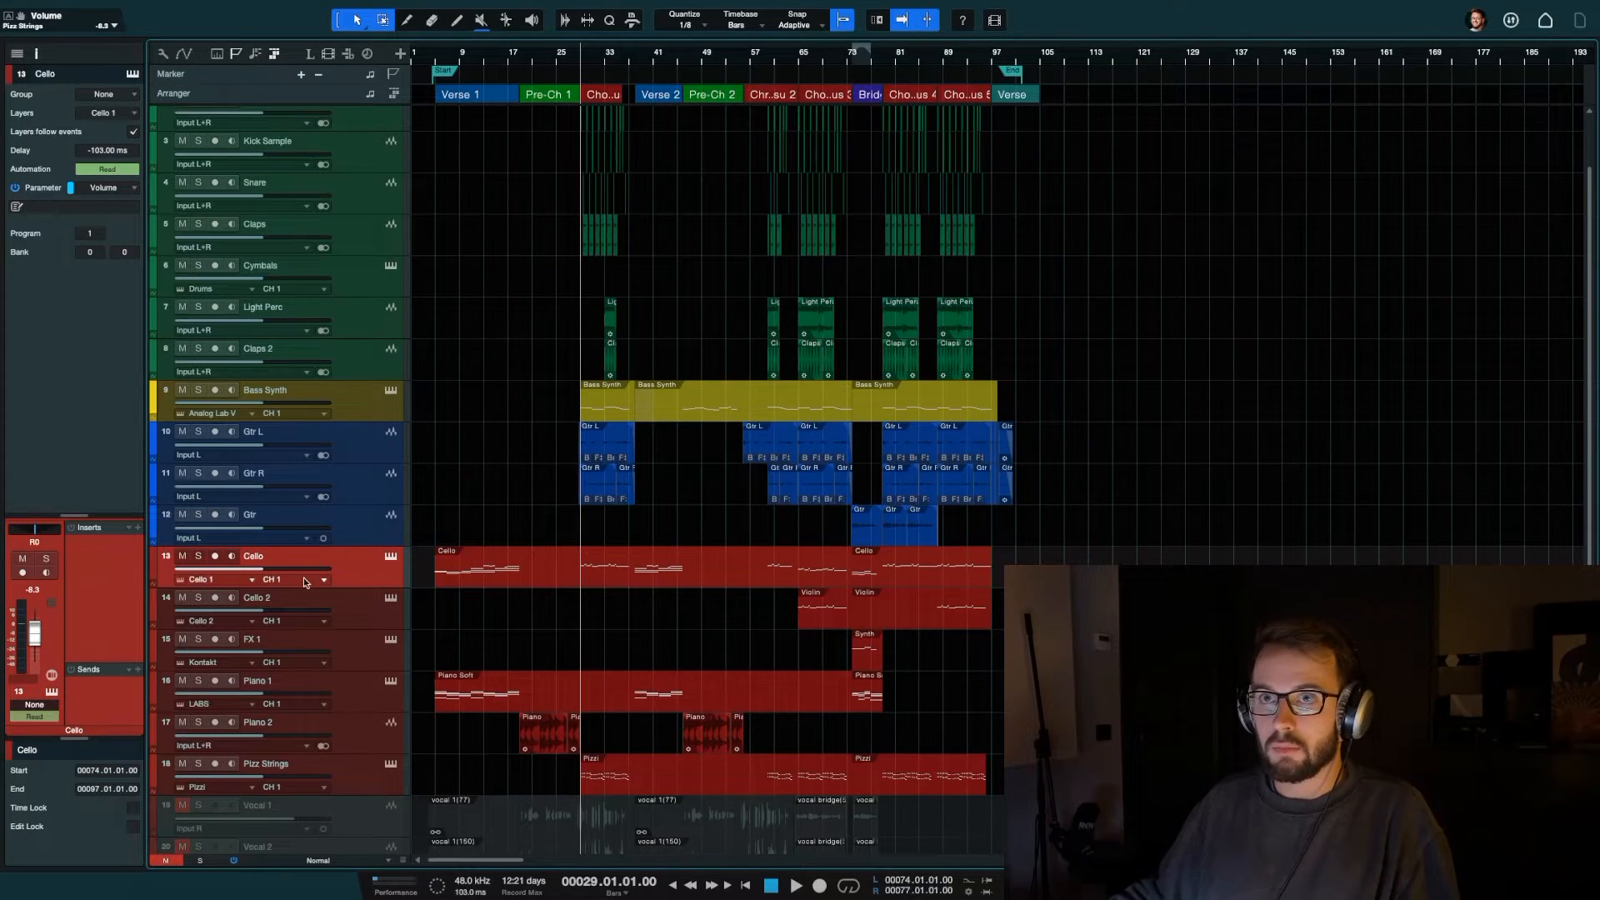
pyautogui.doubleClick(260, 598)
pyautogui.write('Vio')
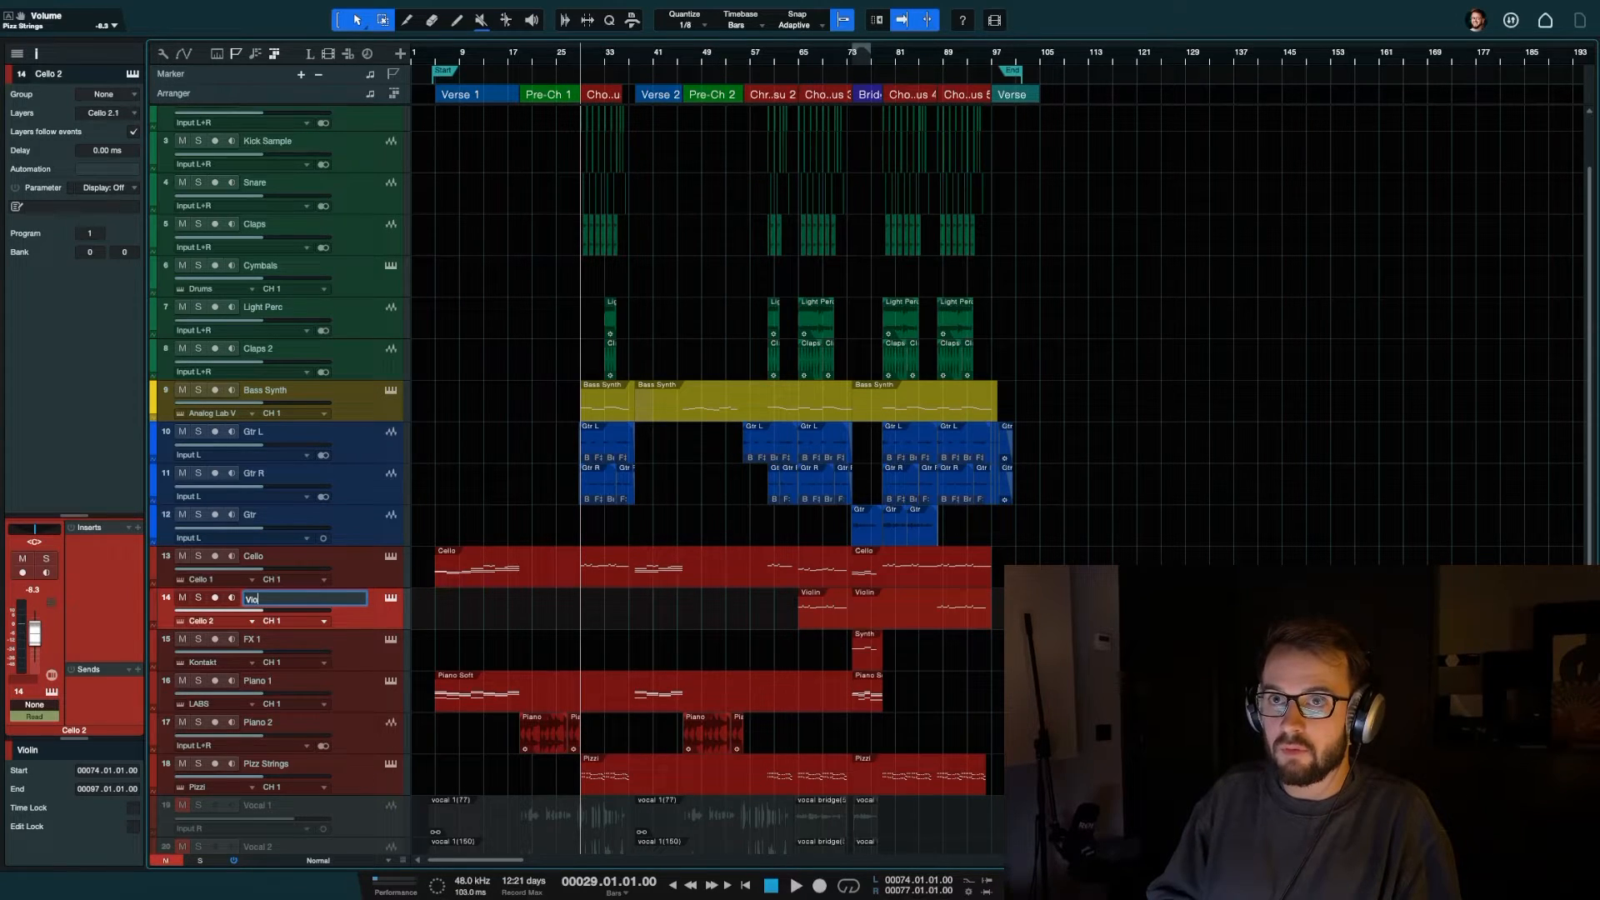
pyautogui.write('lin')
pyautogui.press('Return')
pyautogui.doubleClick(263, 595)
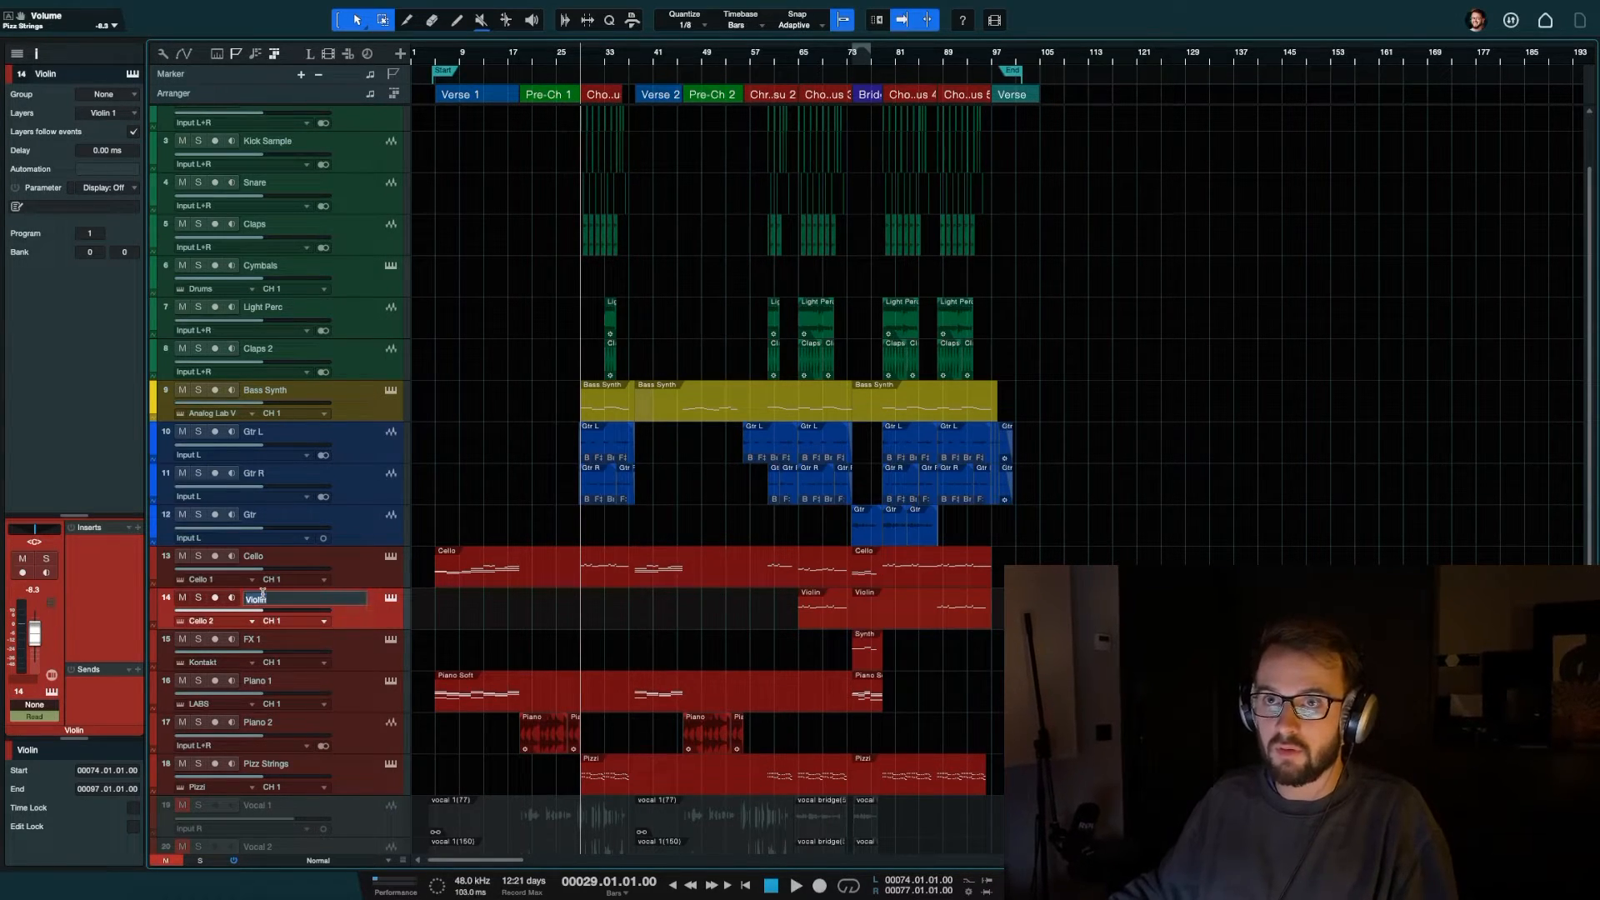
pyautogui.press('Return')
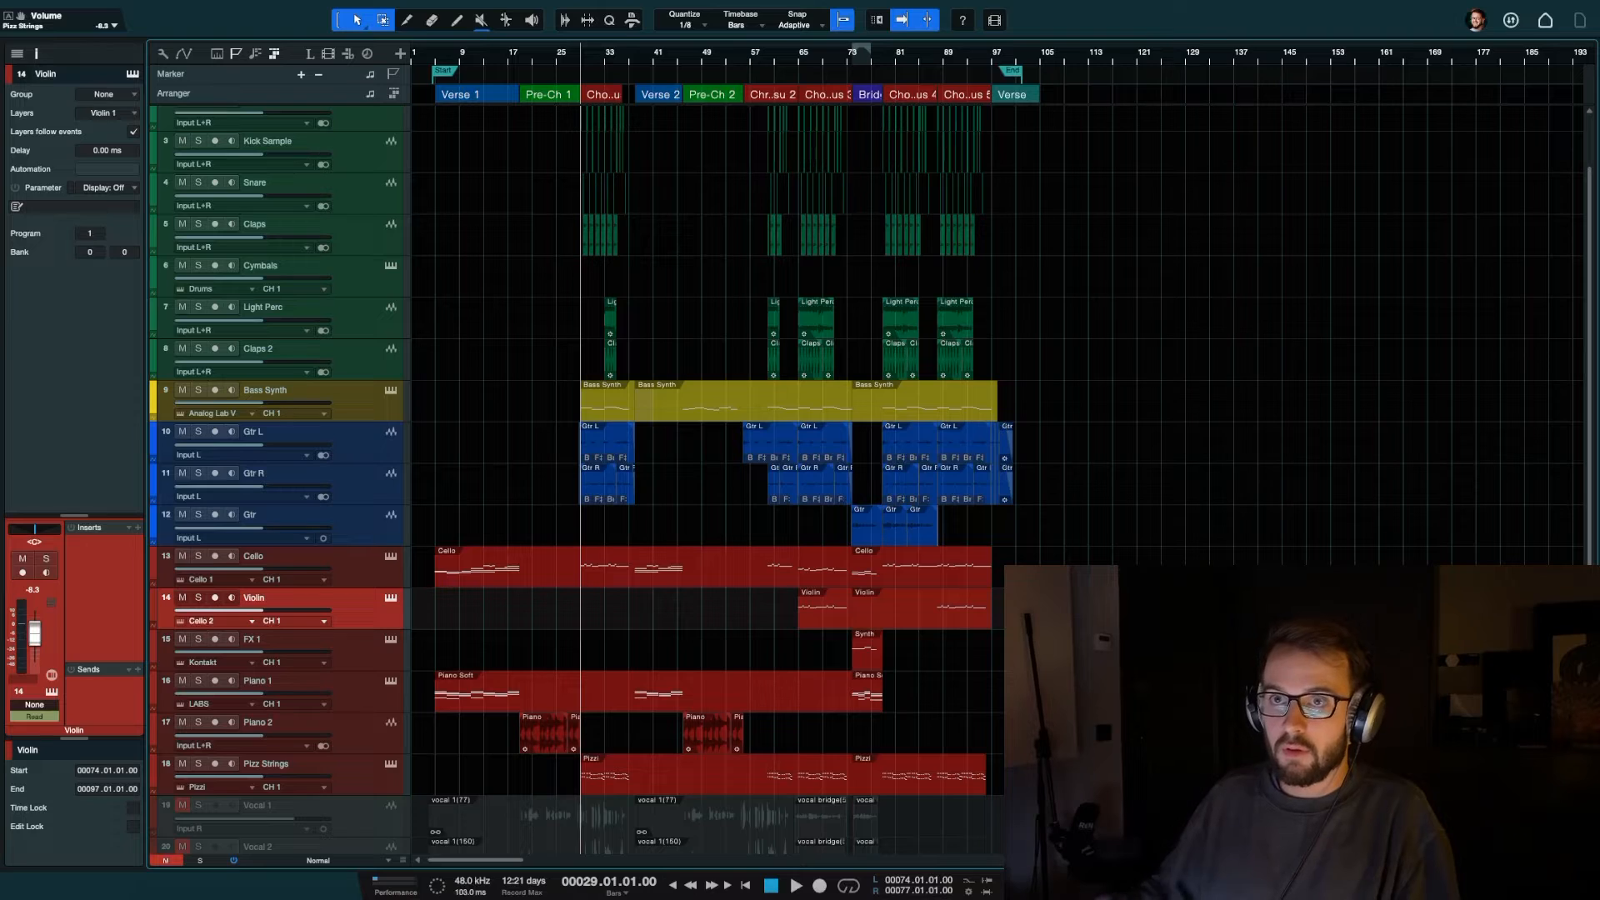
# Apply the FX 1, Piano 1, Piano 2 and Pizz Strings track names to the events on their tracks
pyautogui.doubleClick(252, 640)
pyautogui.press('Return')
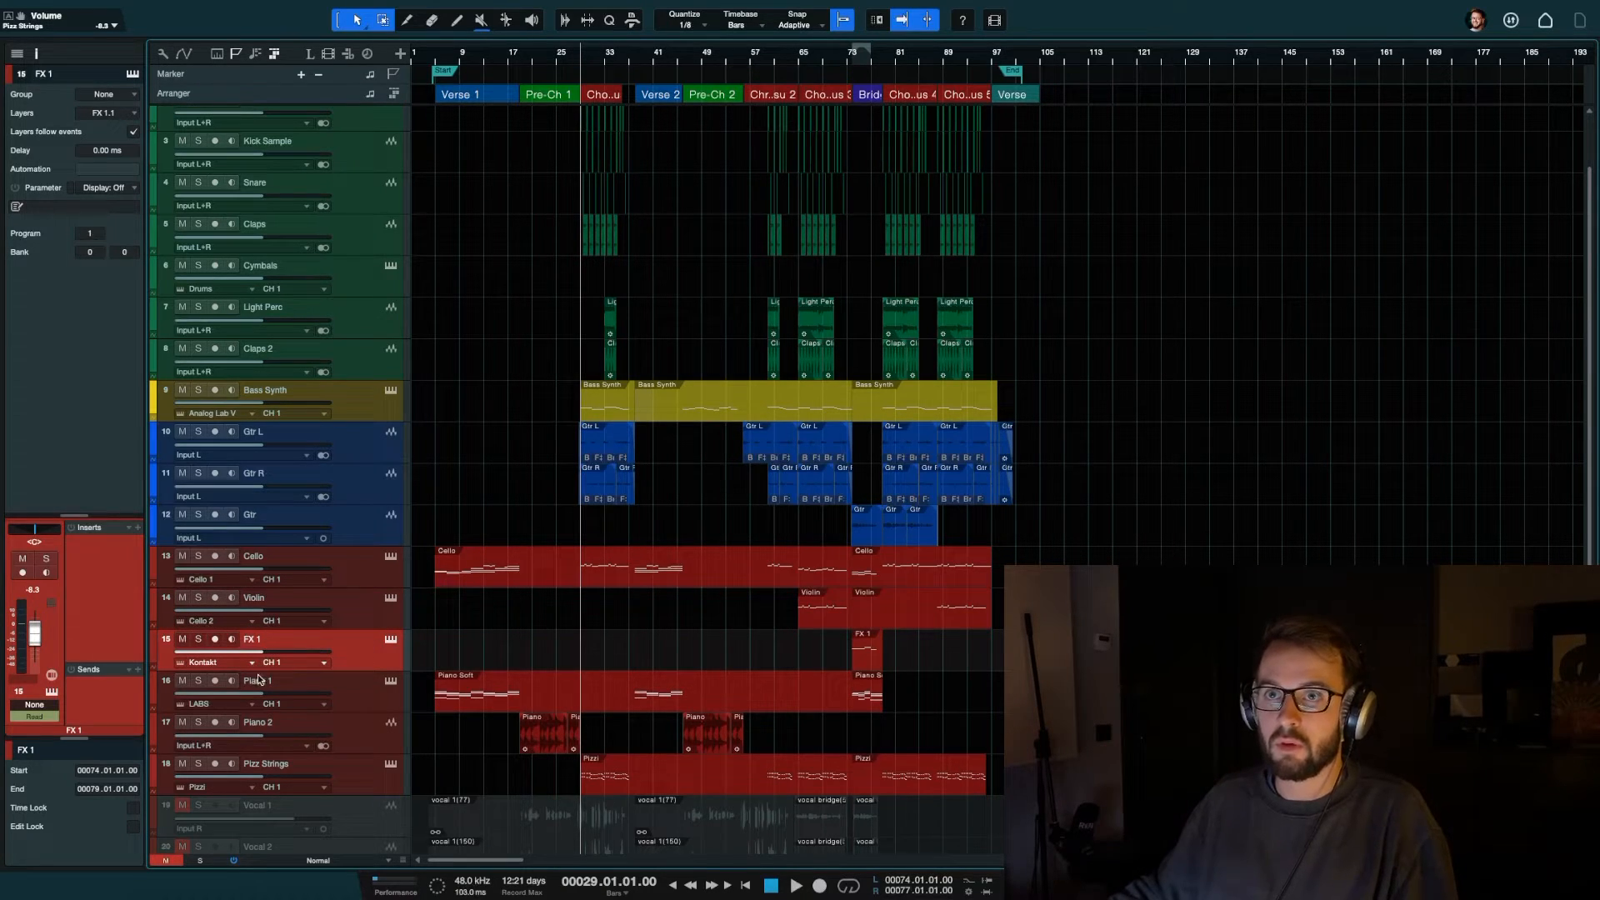
pyautogui.doubleClick(258, 680)
pyautogui.press('Return')
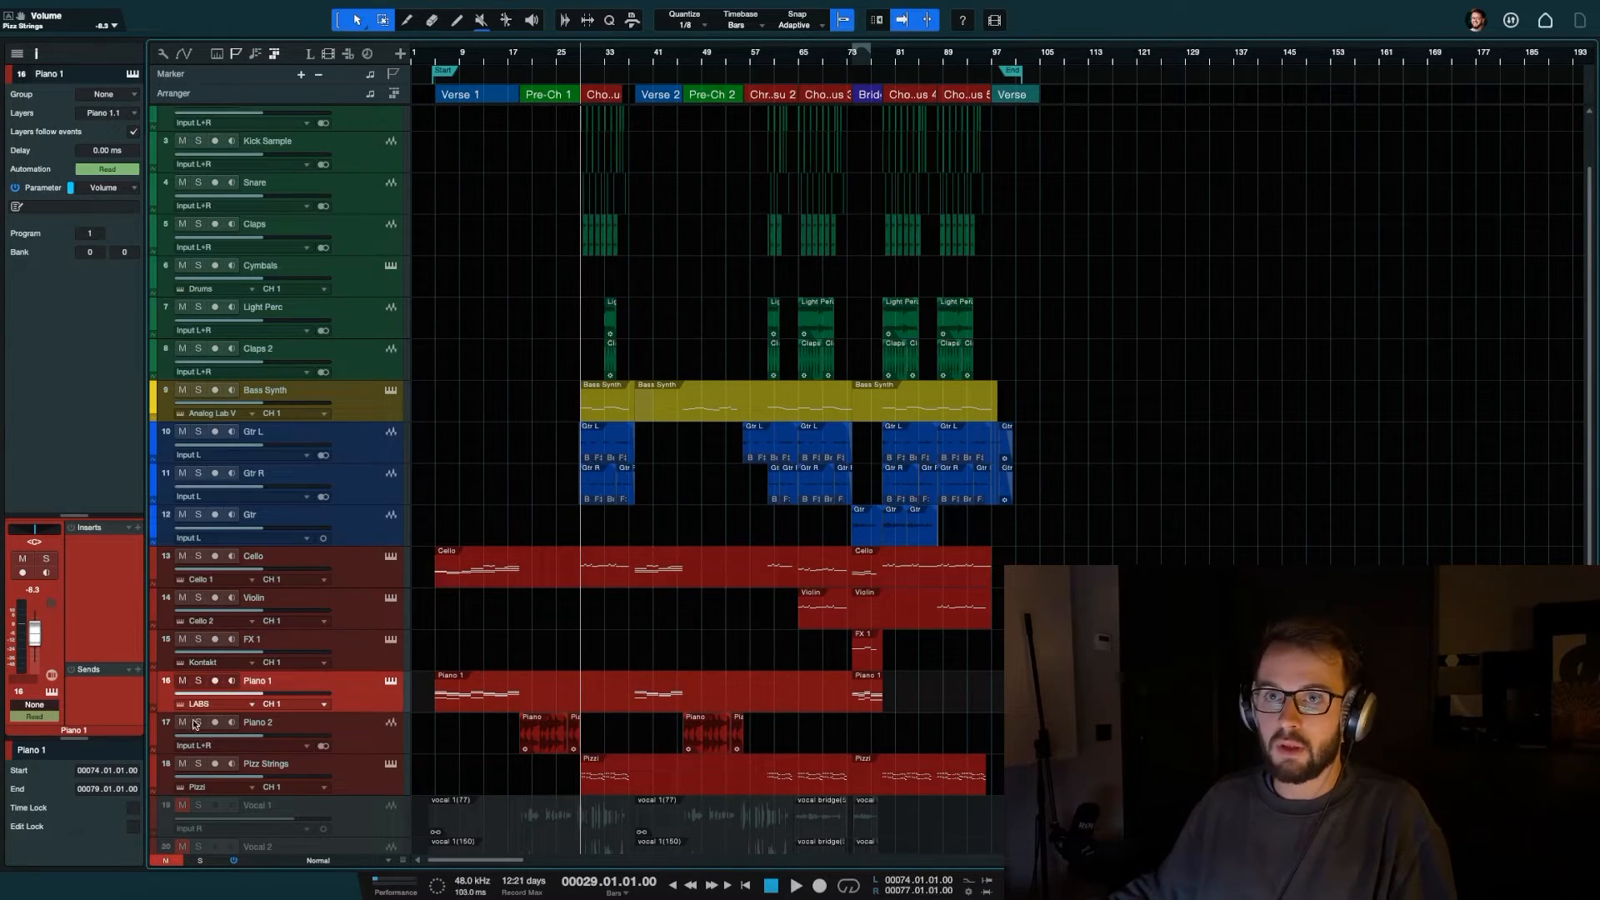
pyautogui.doubleClick(251, 723)
pyautogui.press('Return')
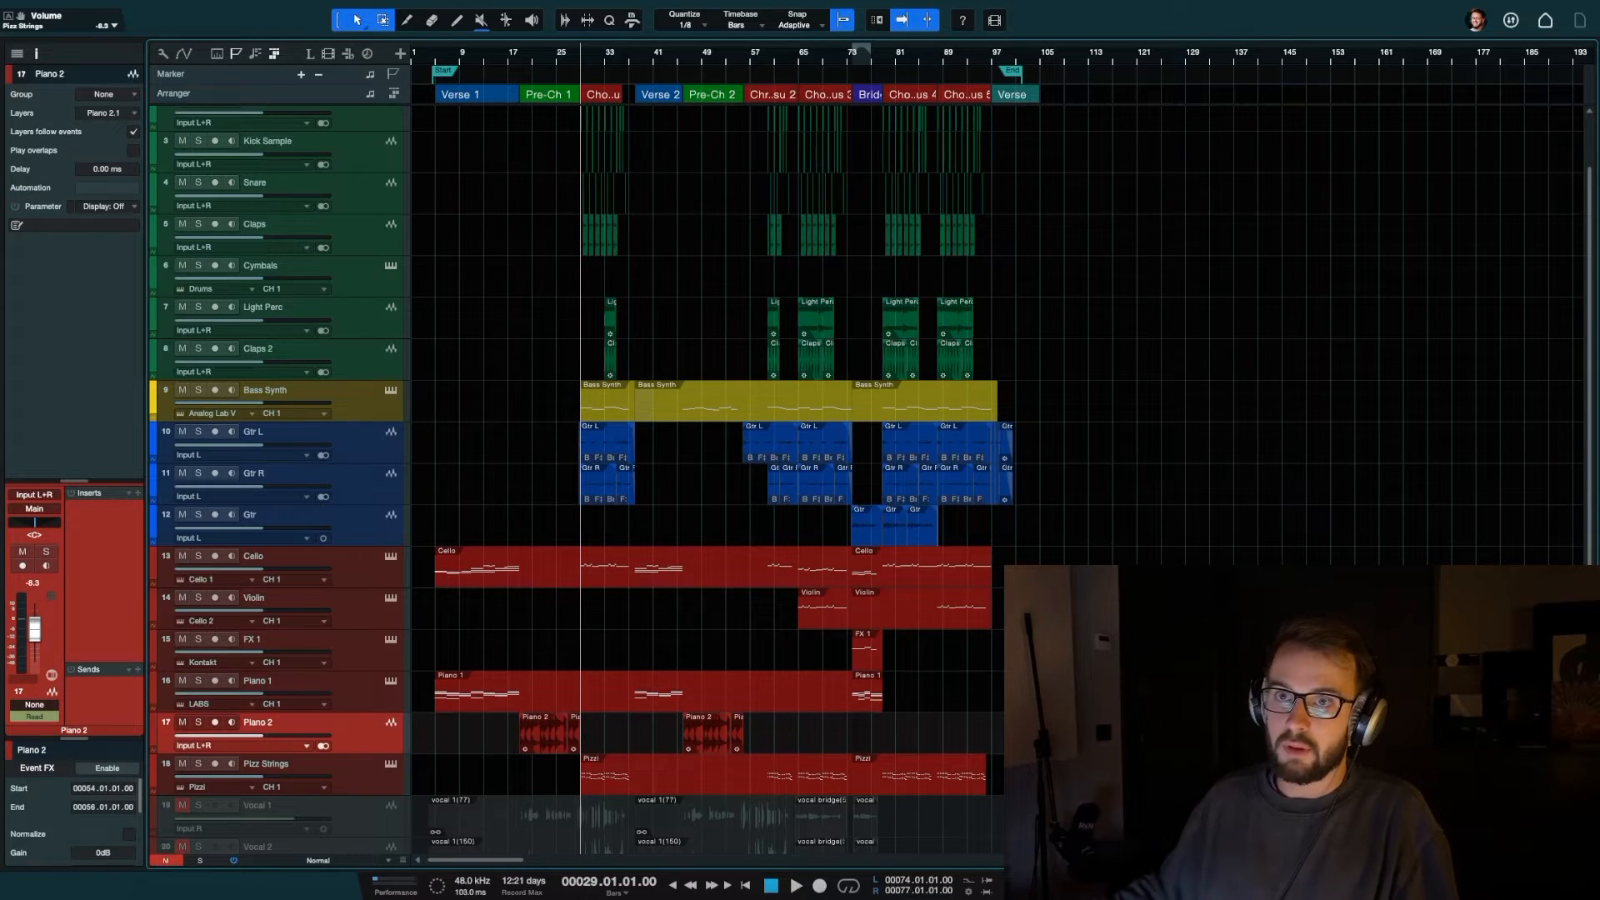
pyautogui.doubleClick(265, 761)
pyautogui.press('Return')
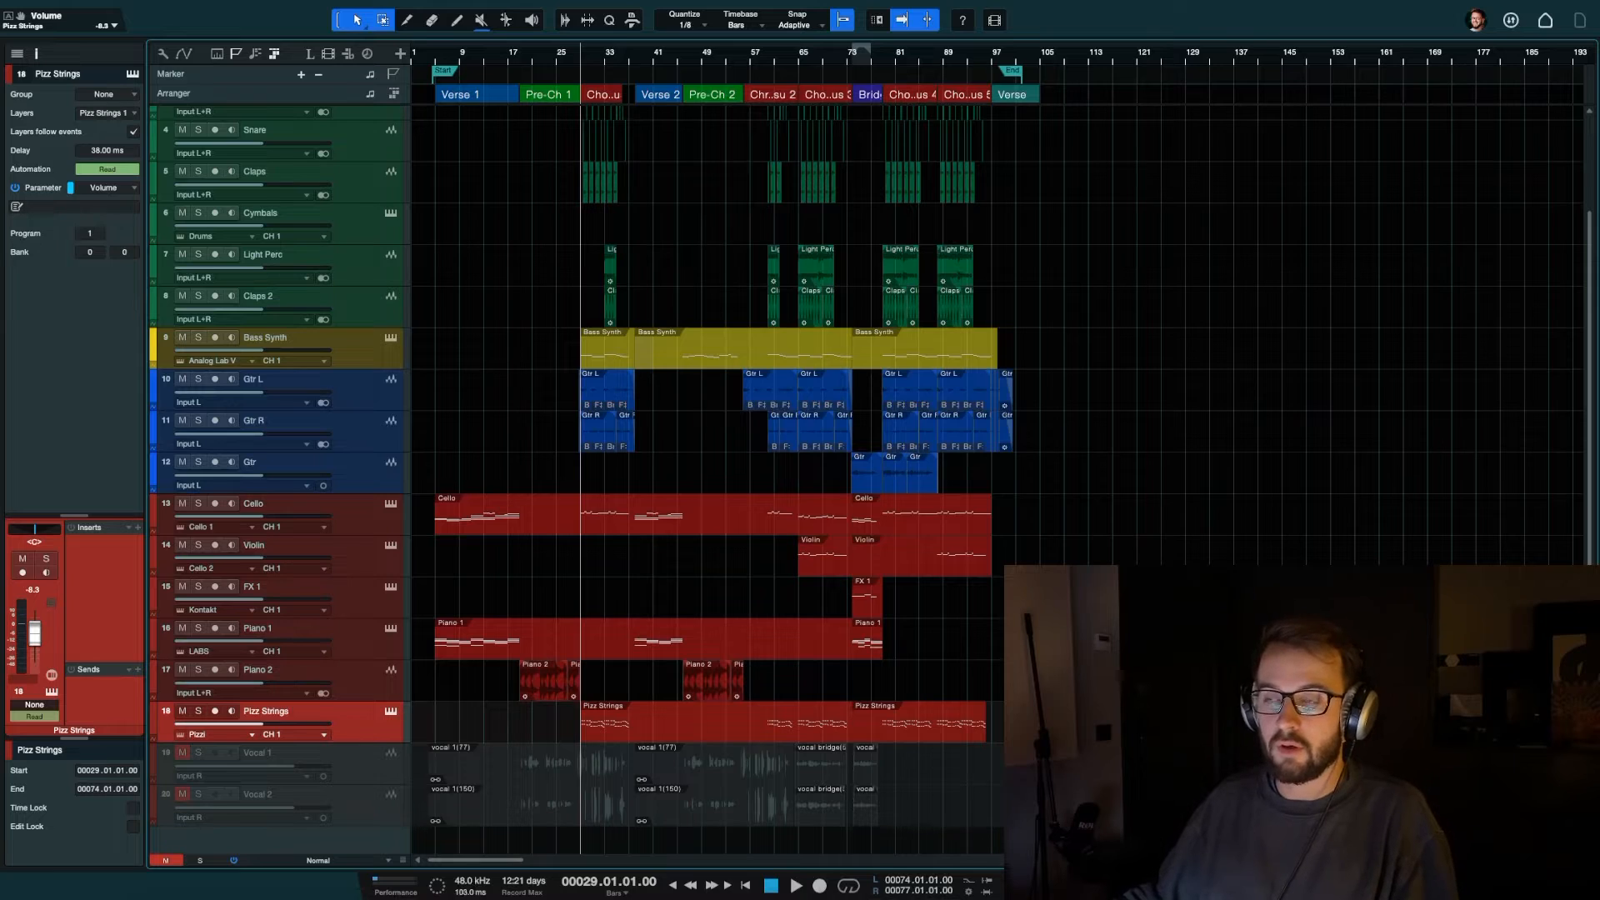
# Show the console to check the channel names, hide it again and select the Claps 2 track
pyautogui.scroll(3, 950, 599)
pyautogui.press('F3')
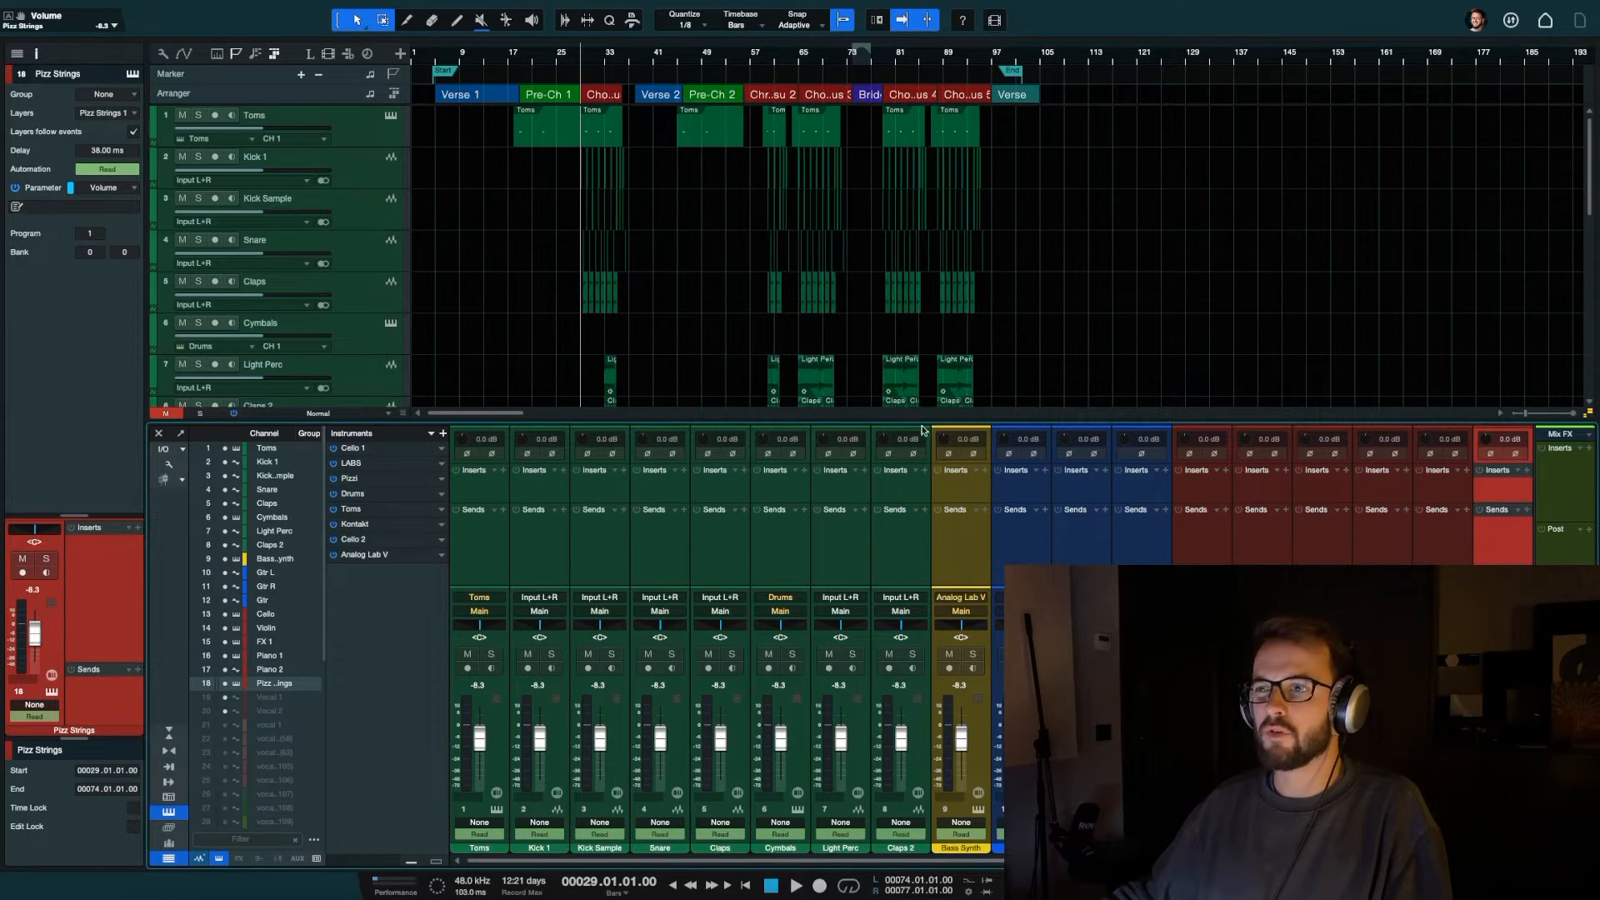
pyautogui.press('F3')
pyautogui.click(364, 425)
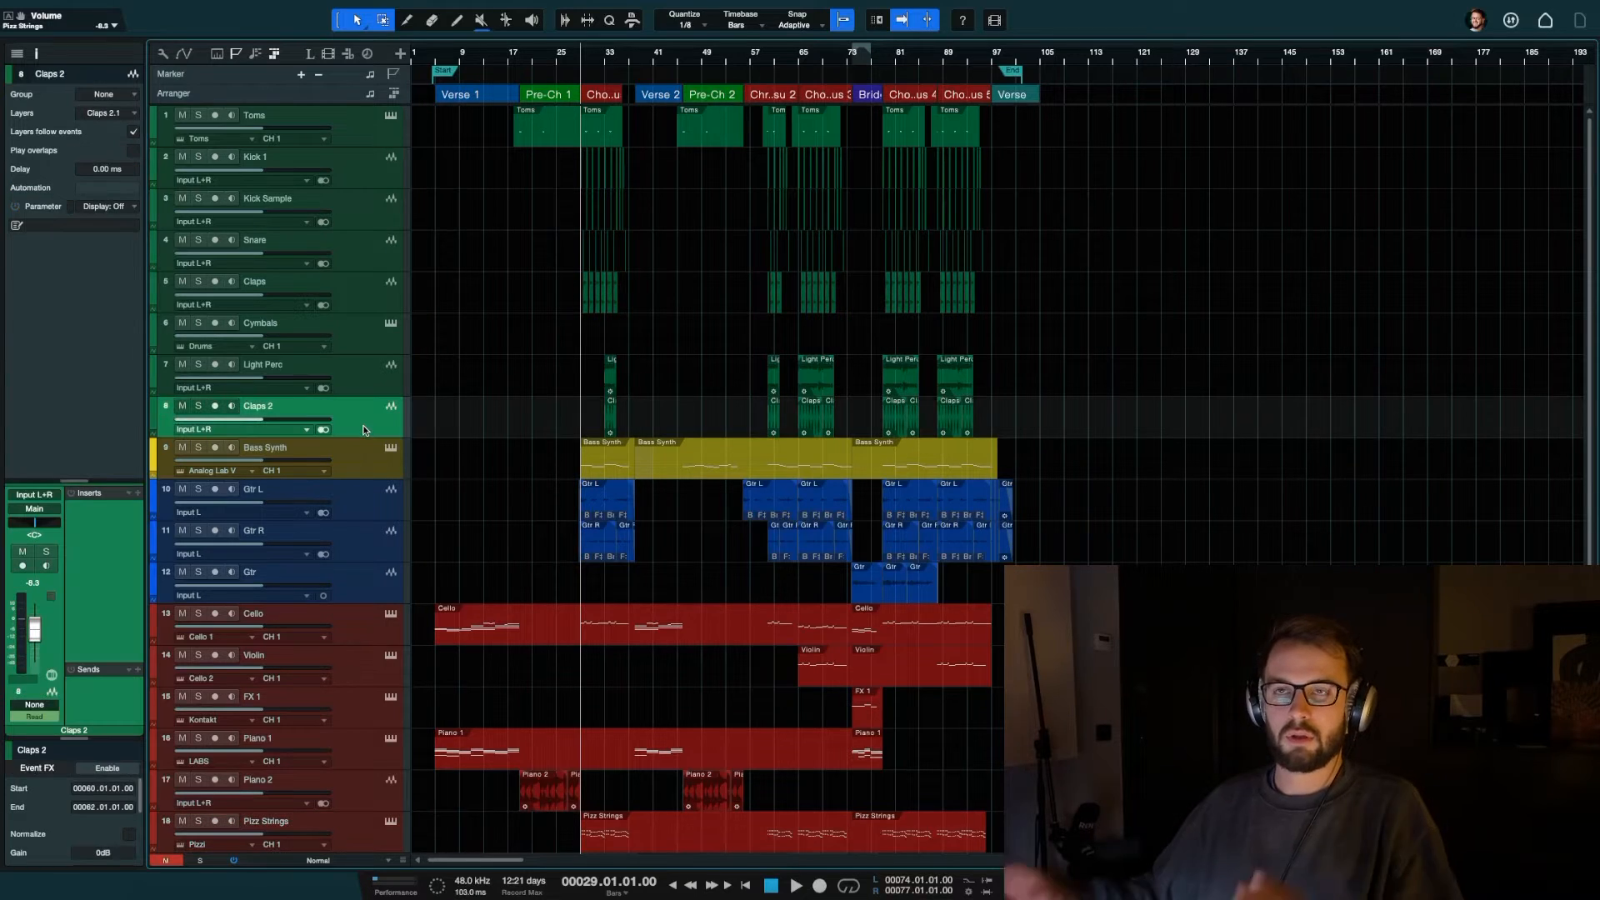
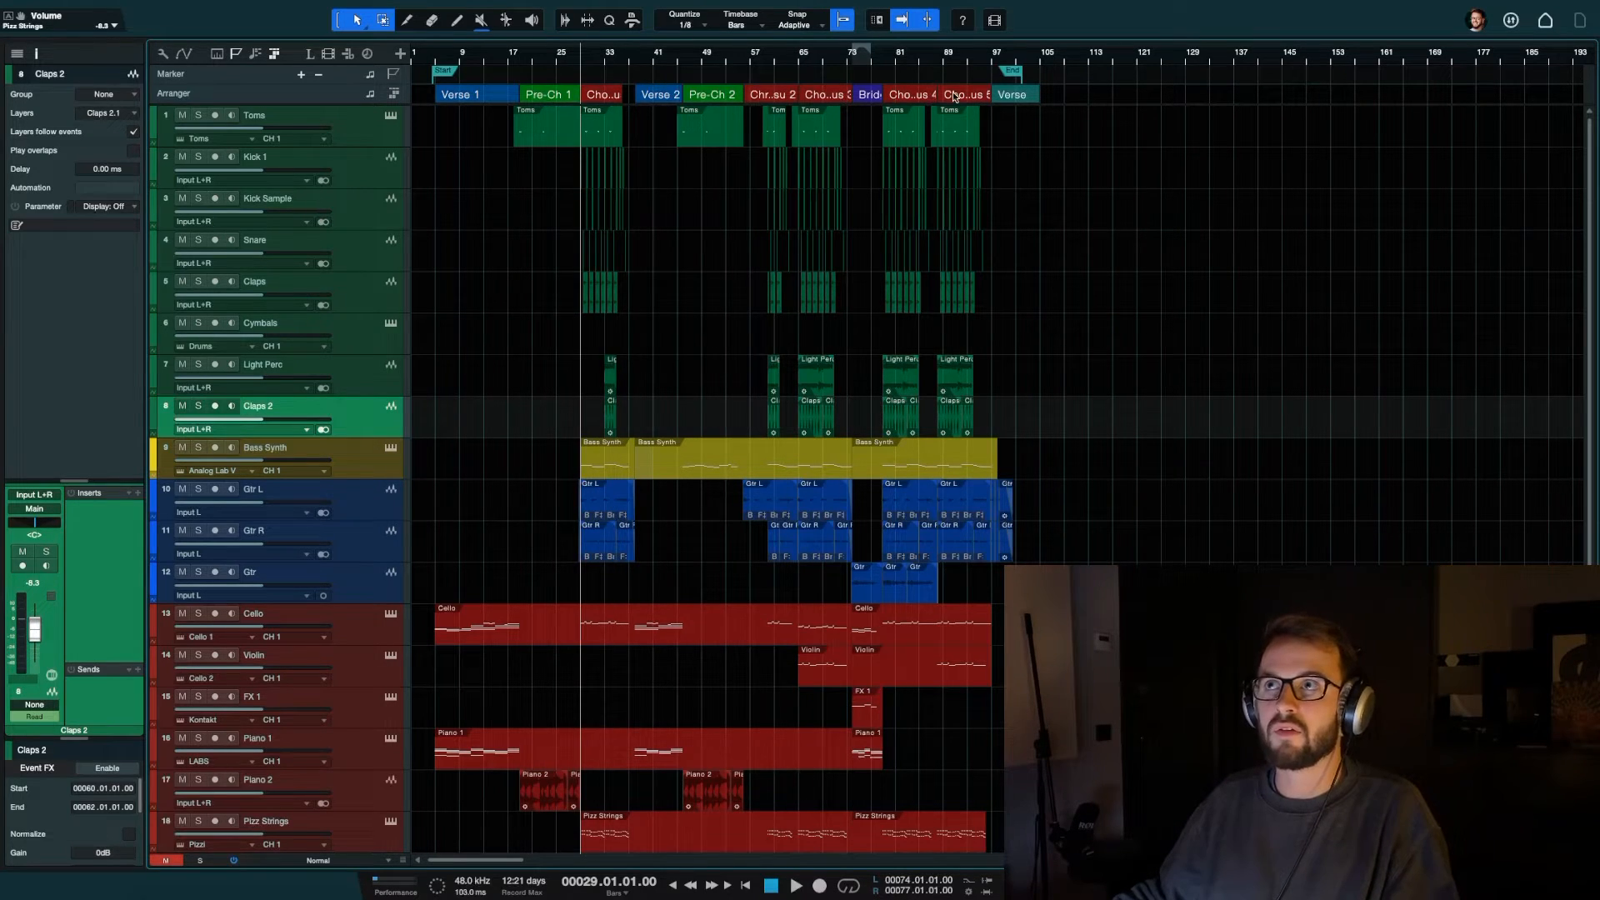
# Jump the playhead to the Verse 1, Pre-Ch 1 and Chorus 1 arranger sections in turn
pyautogui.press('F3')
pyautogui.click(488, 91)
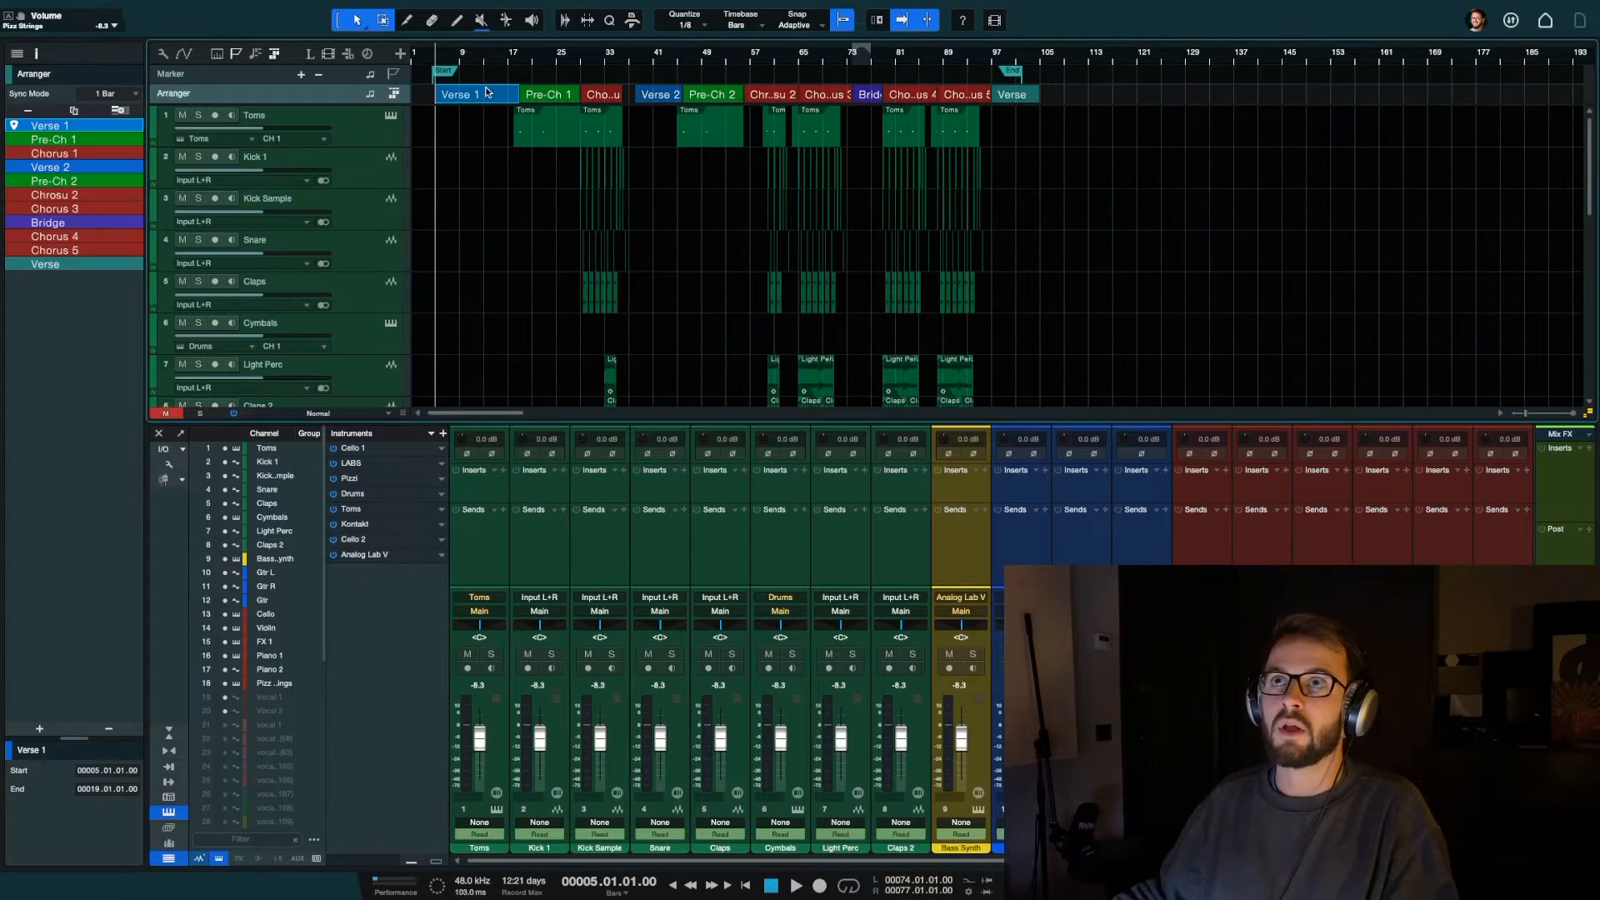
pyautogui.click(545, 96)
pyautogui.press('F3')
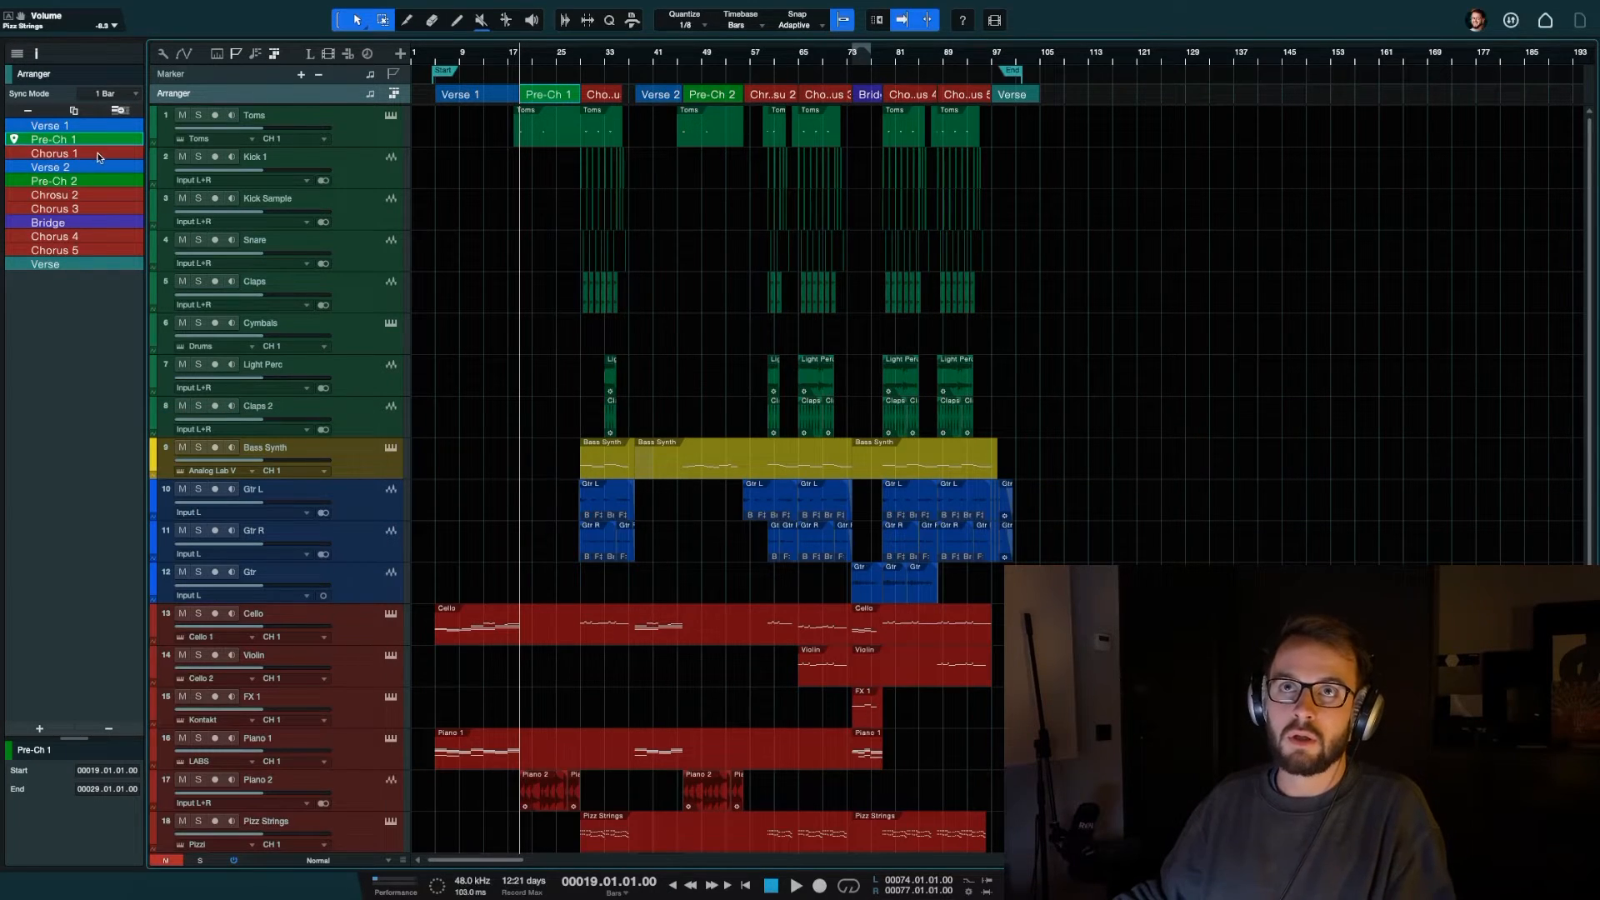
pyautogui.click(59, 155)
pyautogui.click(10, 753)
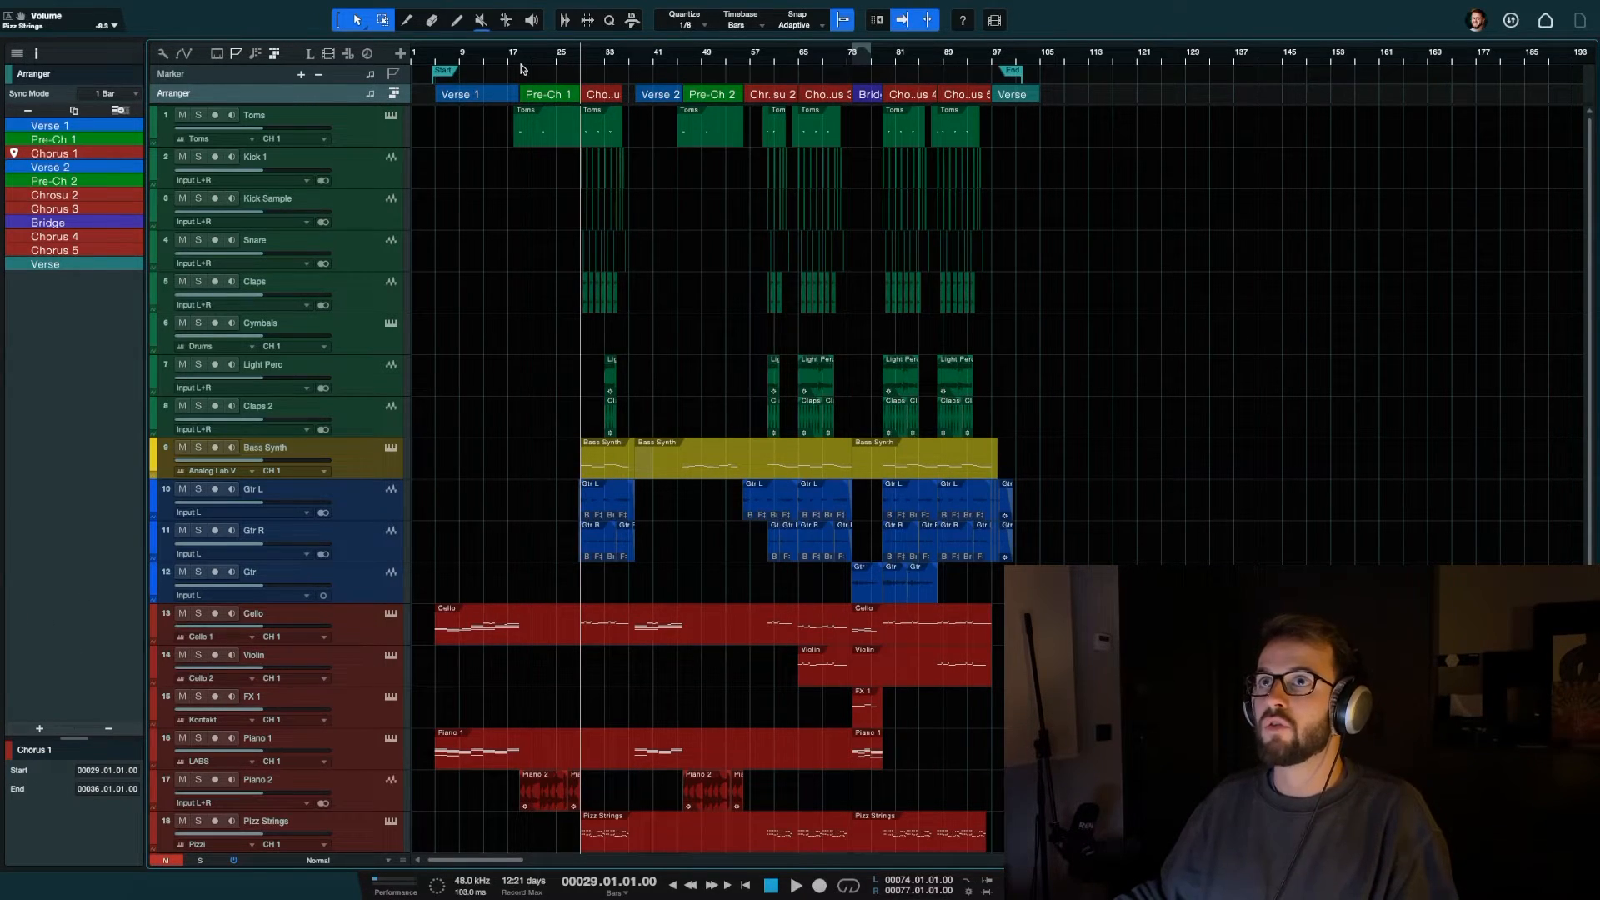
# Jump to the Start marker, the End marker and back to the Start marker for a closer view
pyautogui.click(464, 74)
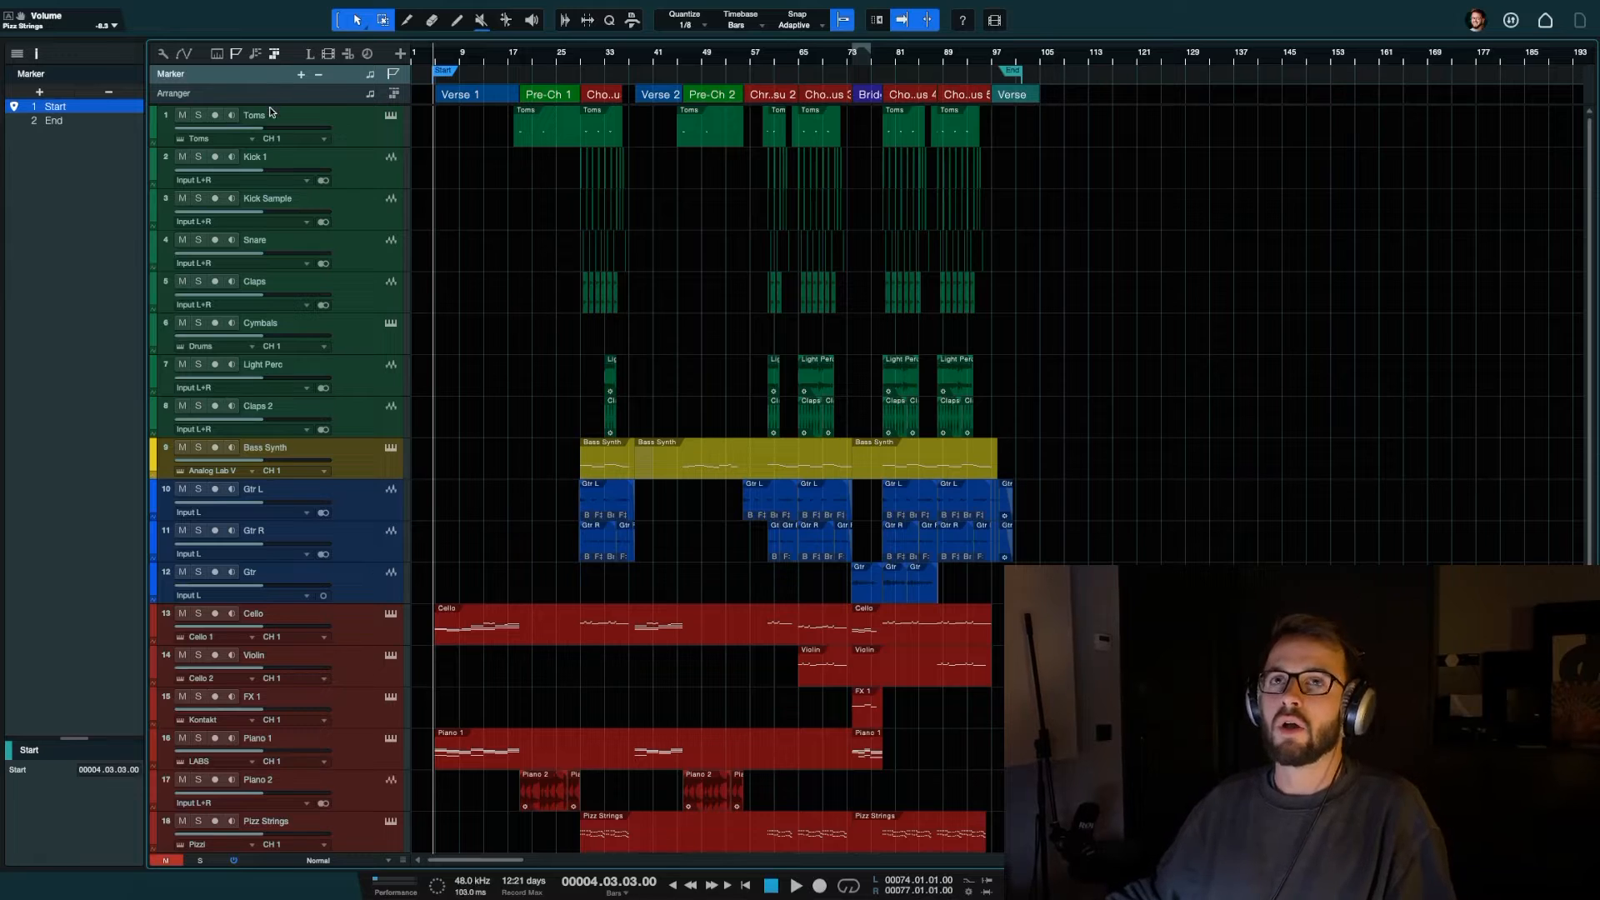
pyautogui.click(70, 122)
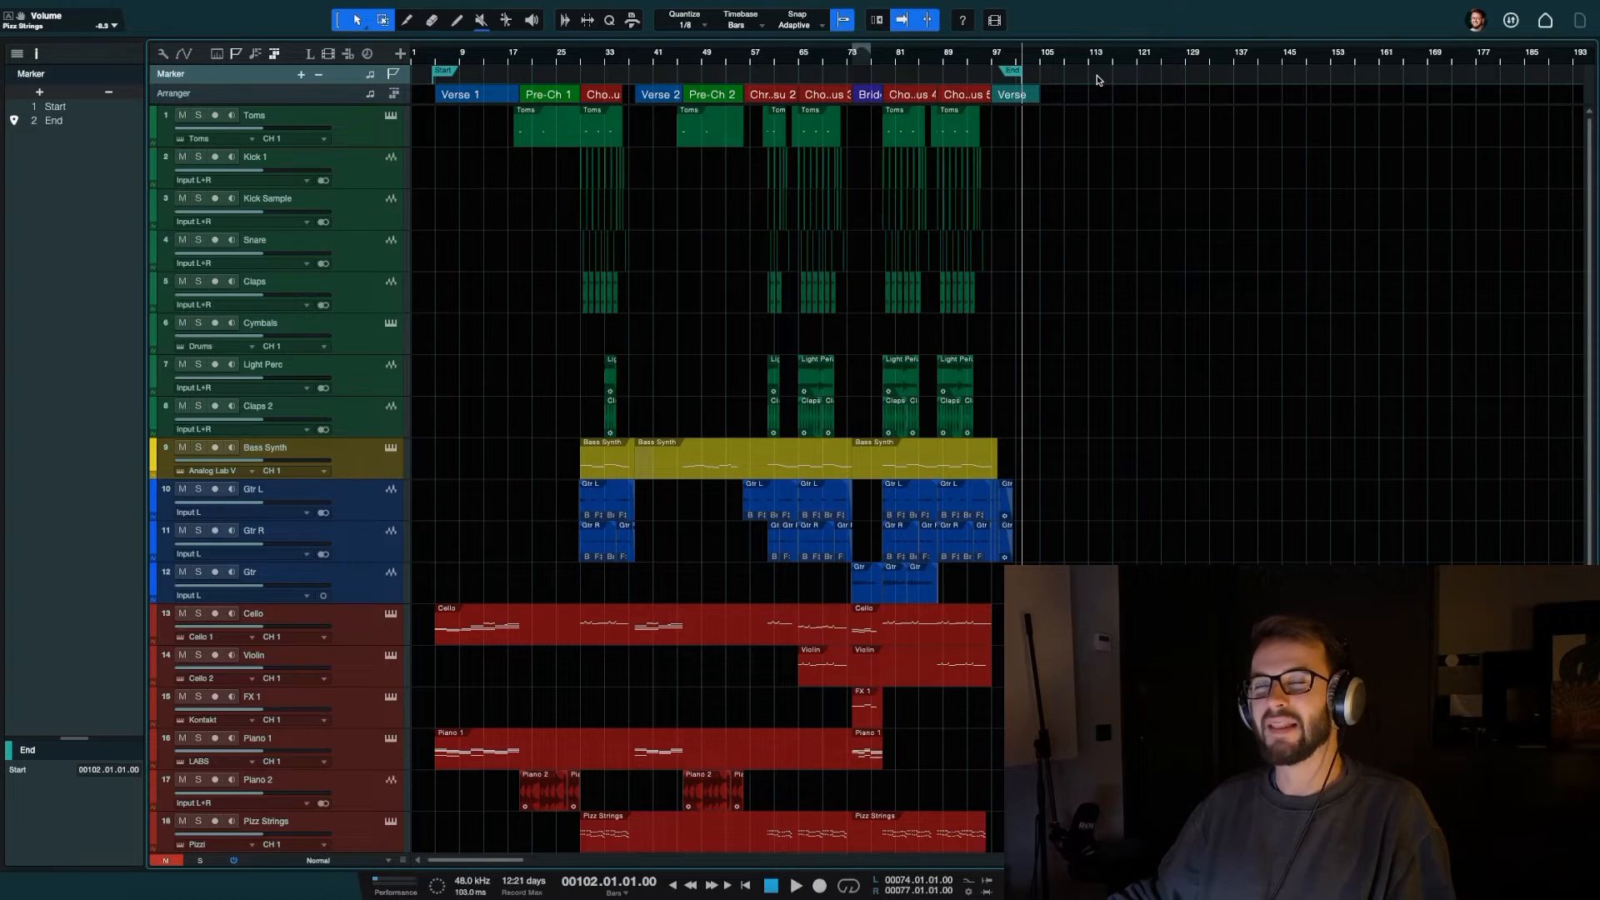
pyautogui.hotkey('shift', 'b')
pyautogui.press('e')
pyautogui.press('e')
pyautogui.press('e')
pyautogui.press('e')
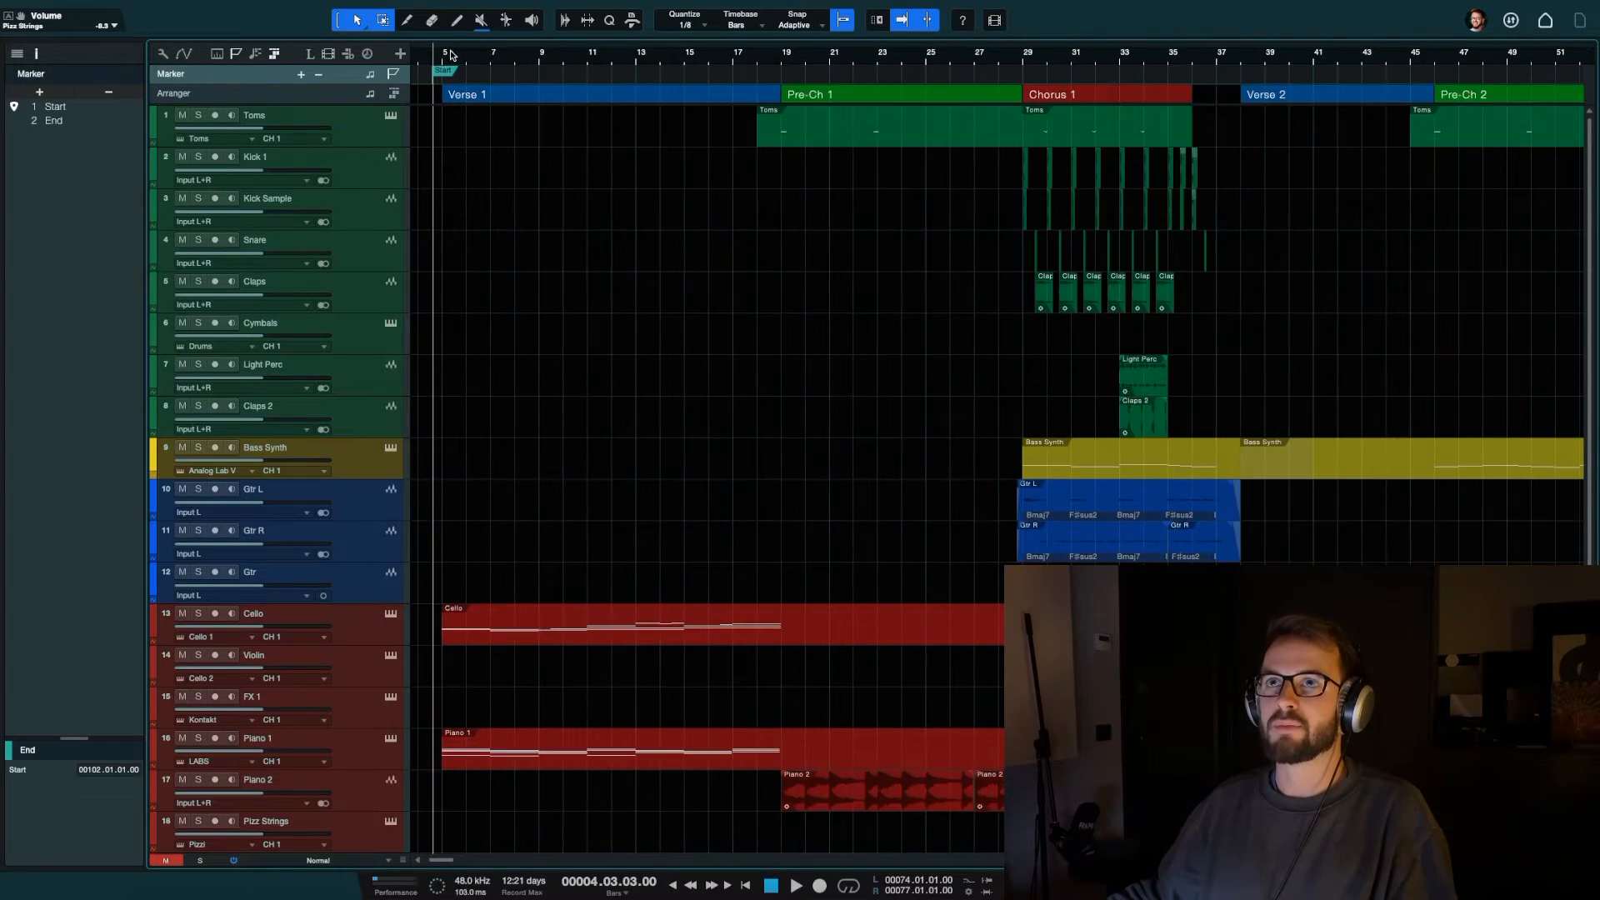
# Select the Start marker and play briefly from it into Verse 1, keeping the whole song in view at the end
pyautogui.click(446, 74)
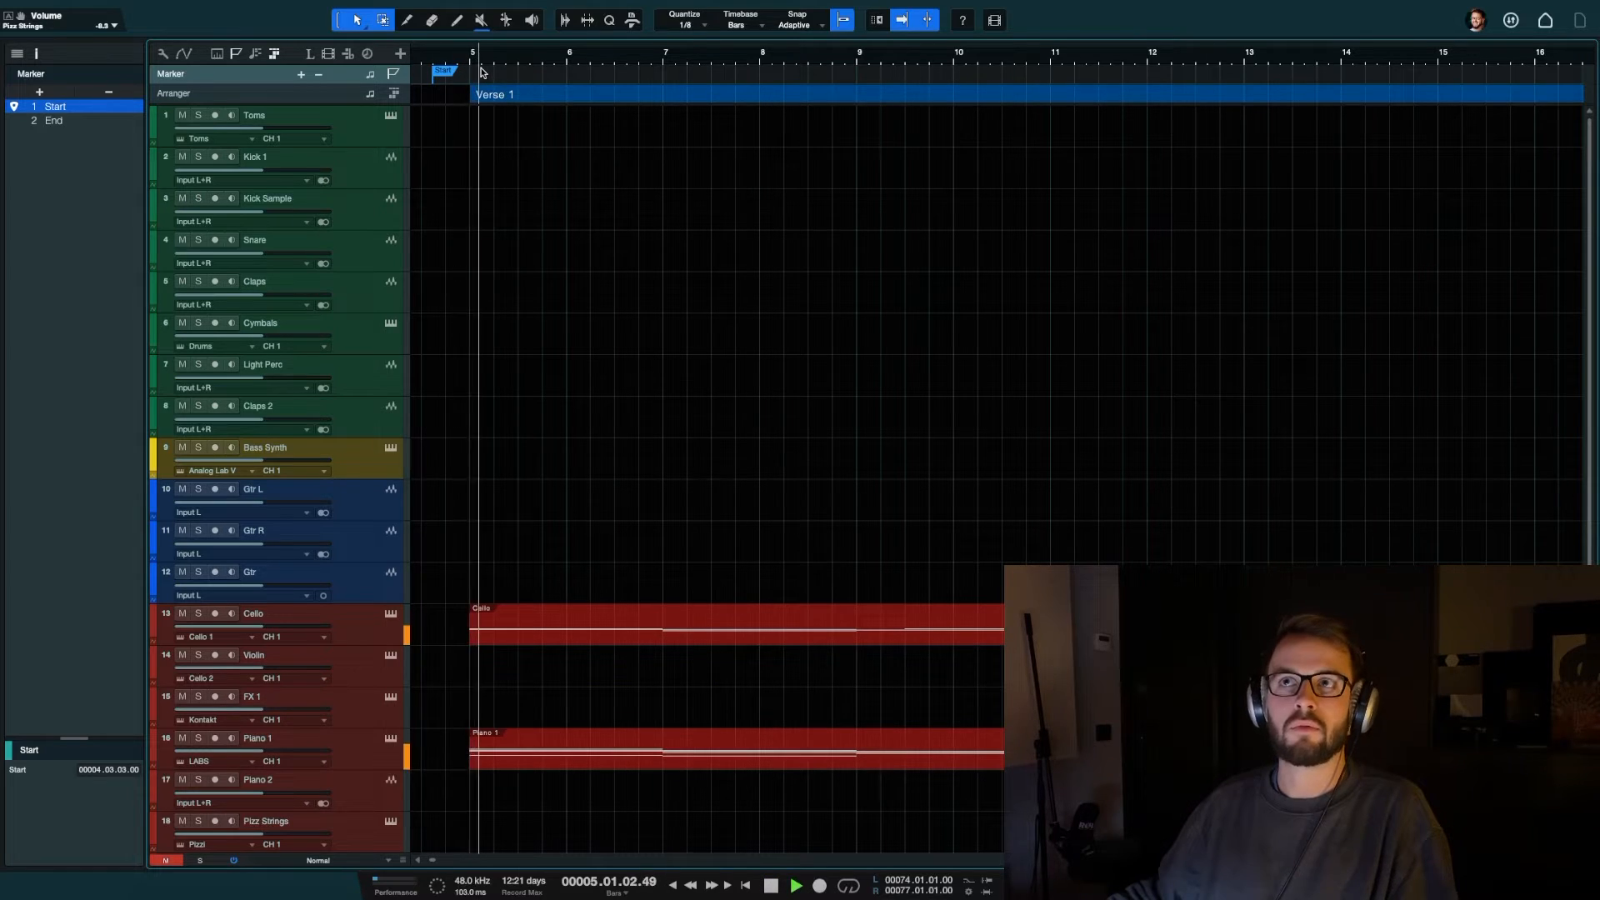
pyautogui.press('space')
pyautogui.press('w')
pyautogui.press('w')
pyautogui.press('w')
pyautogui.press('w')
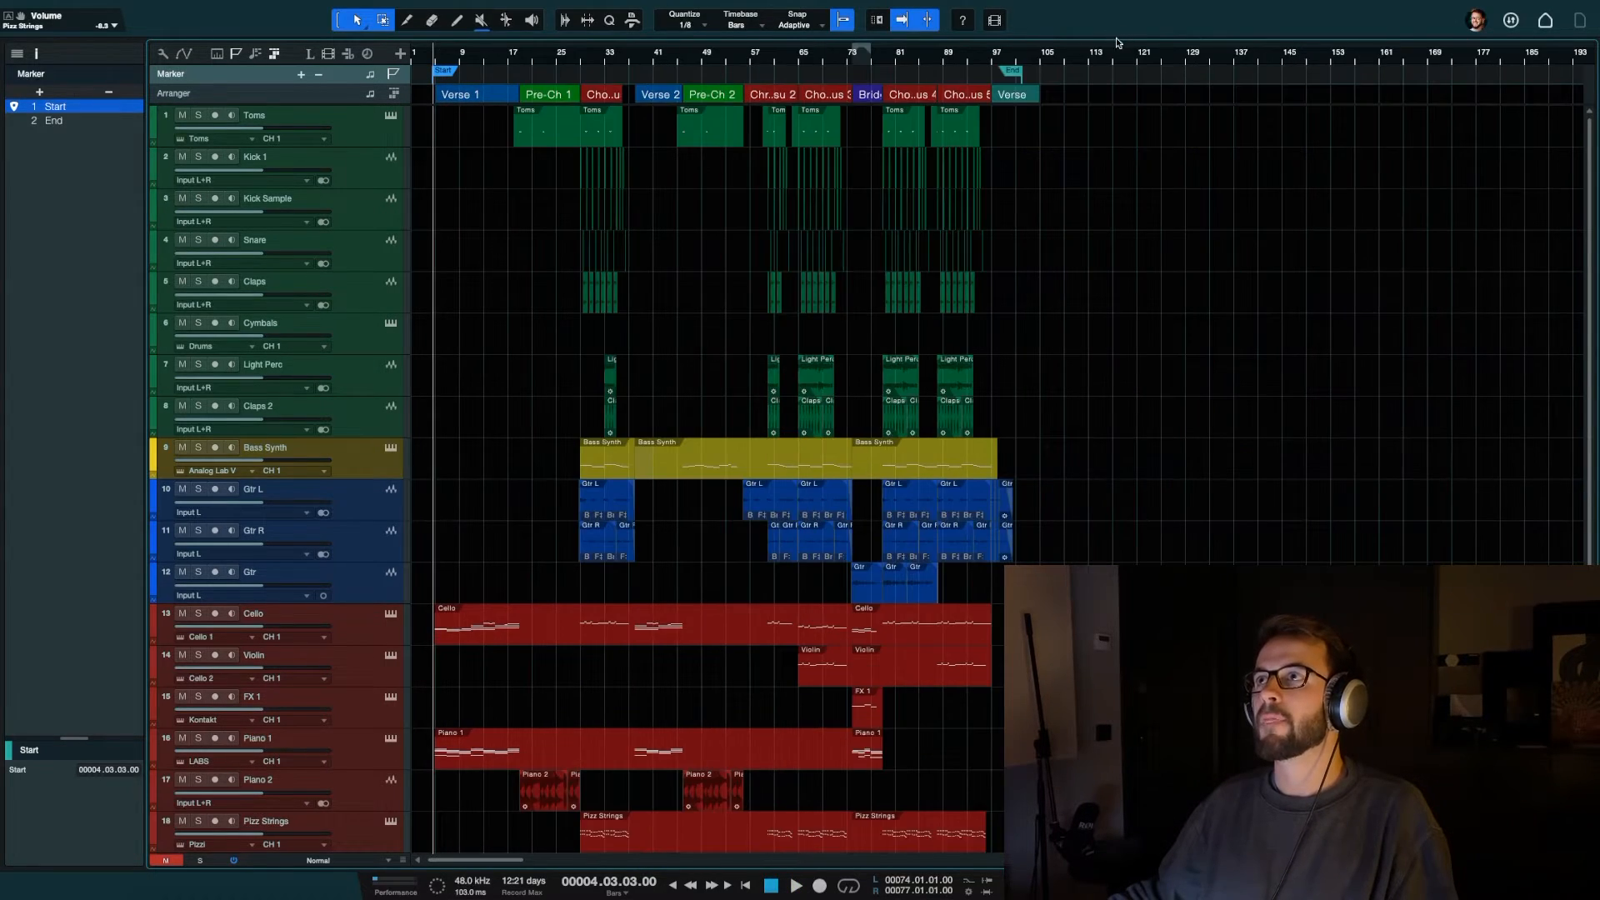
# Examine the End marker's position relative to the final guitar events after Chorus 5
pyautogui.click(1005, 55)
pyautogui.press('e')
pyautogui.press('e')
pyautogui.press('e')
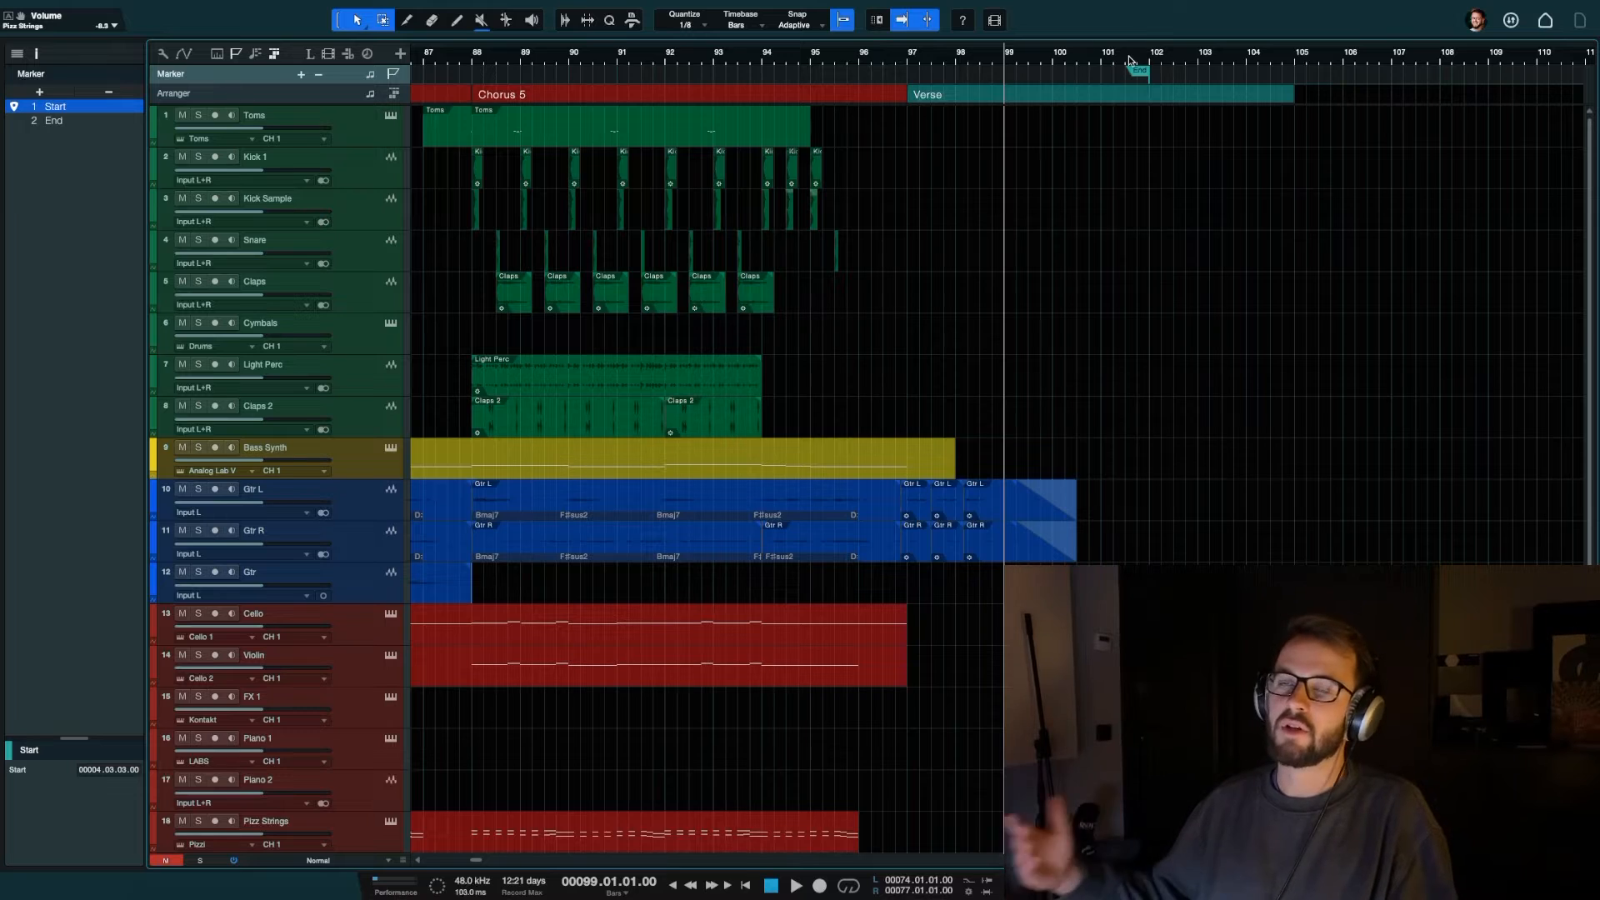
pyautogui.press('w')
pyautogui.press('w')
pyautogui.press('w')
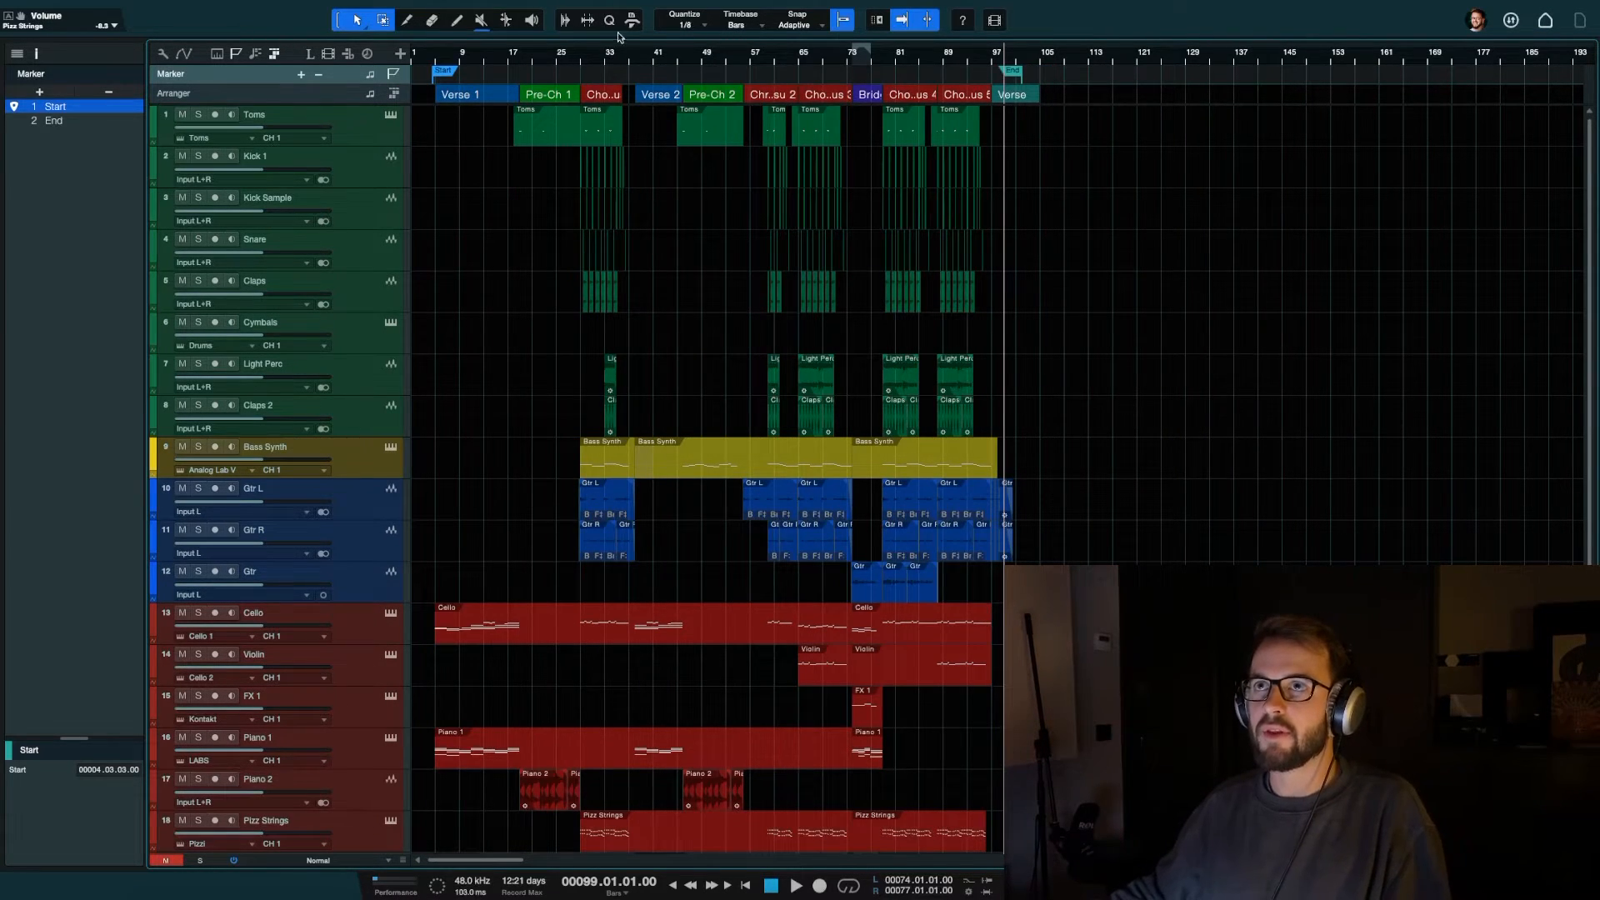
# Move the playhead to the start of Chorus 1 and inspect the Claps 2 track in the arrangement and console
pyautogui.click(581, 55)
pyautogui.hotkey('alt', 'F3')
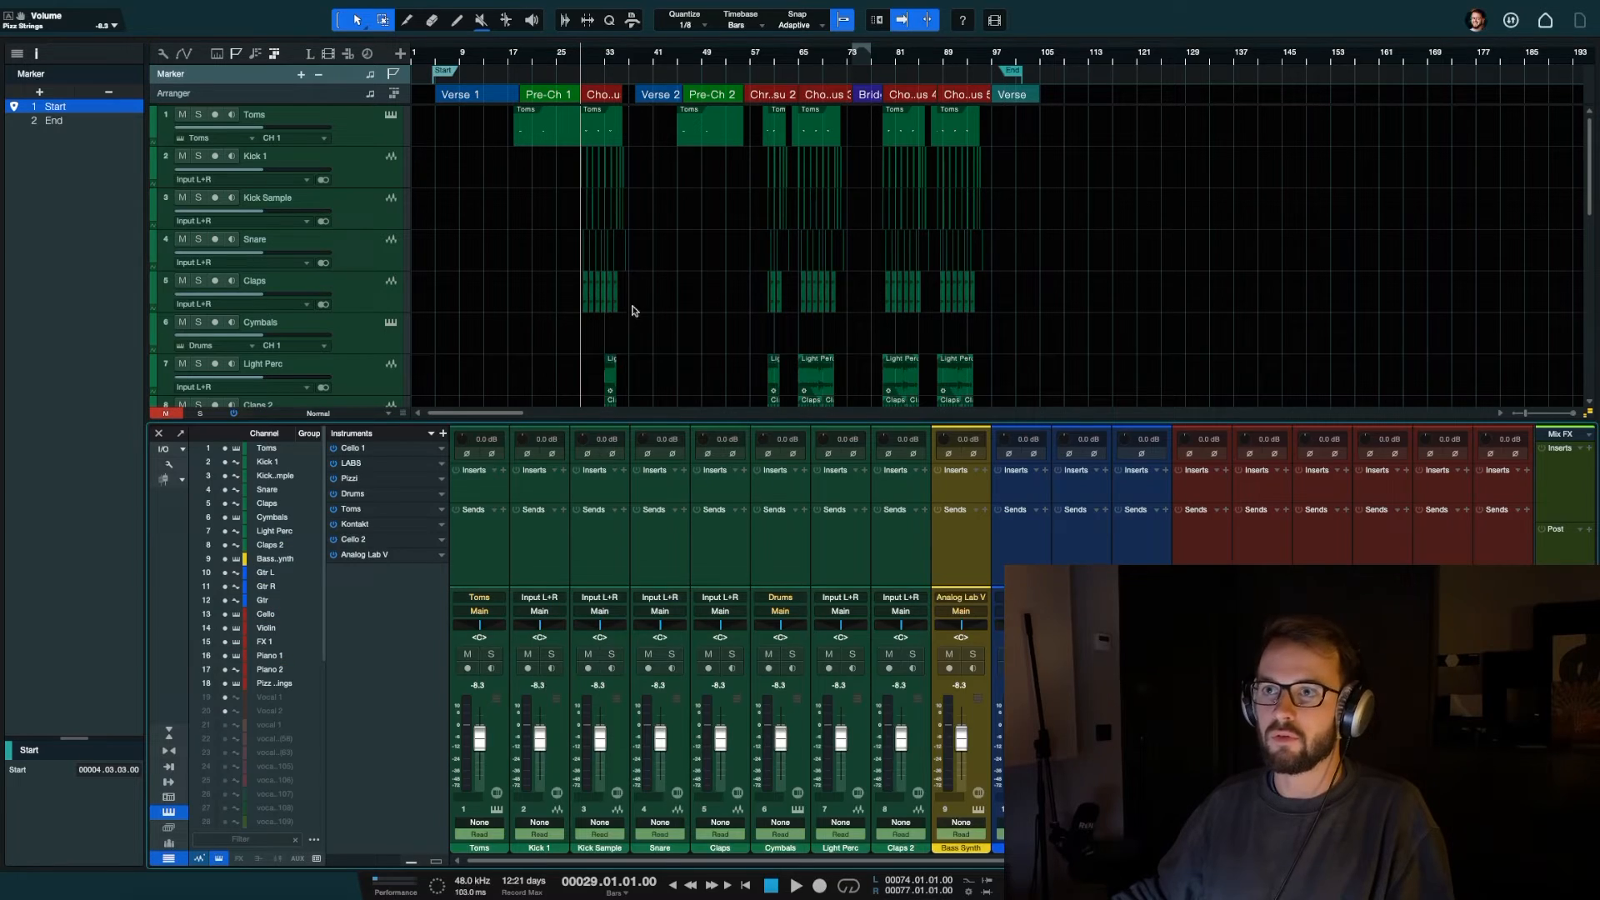
pyautogui.click(924, 542)
pyautogui.press('e')
pyautogui.press('F3')
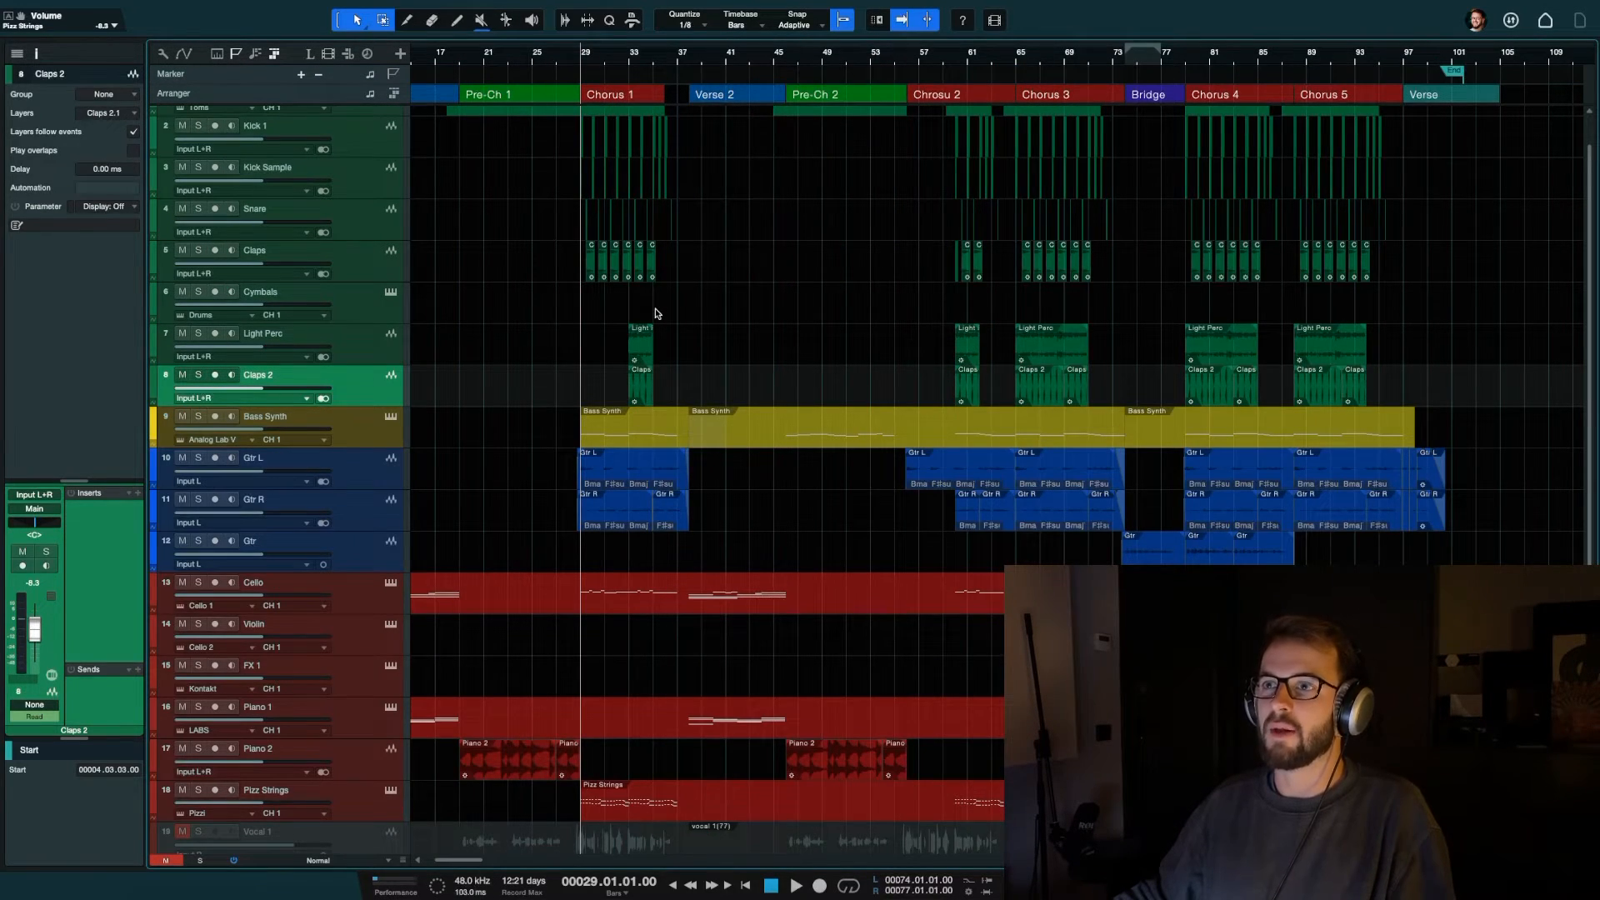
pyautogui.hotkey('alt', 'F3')
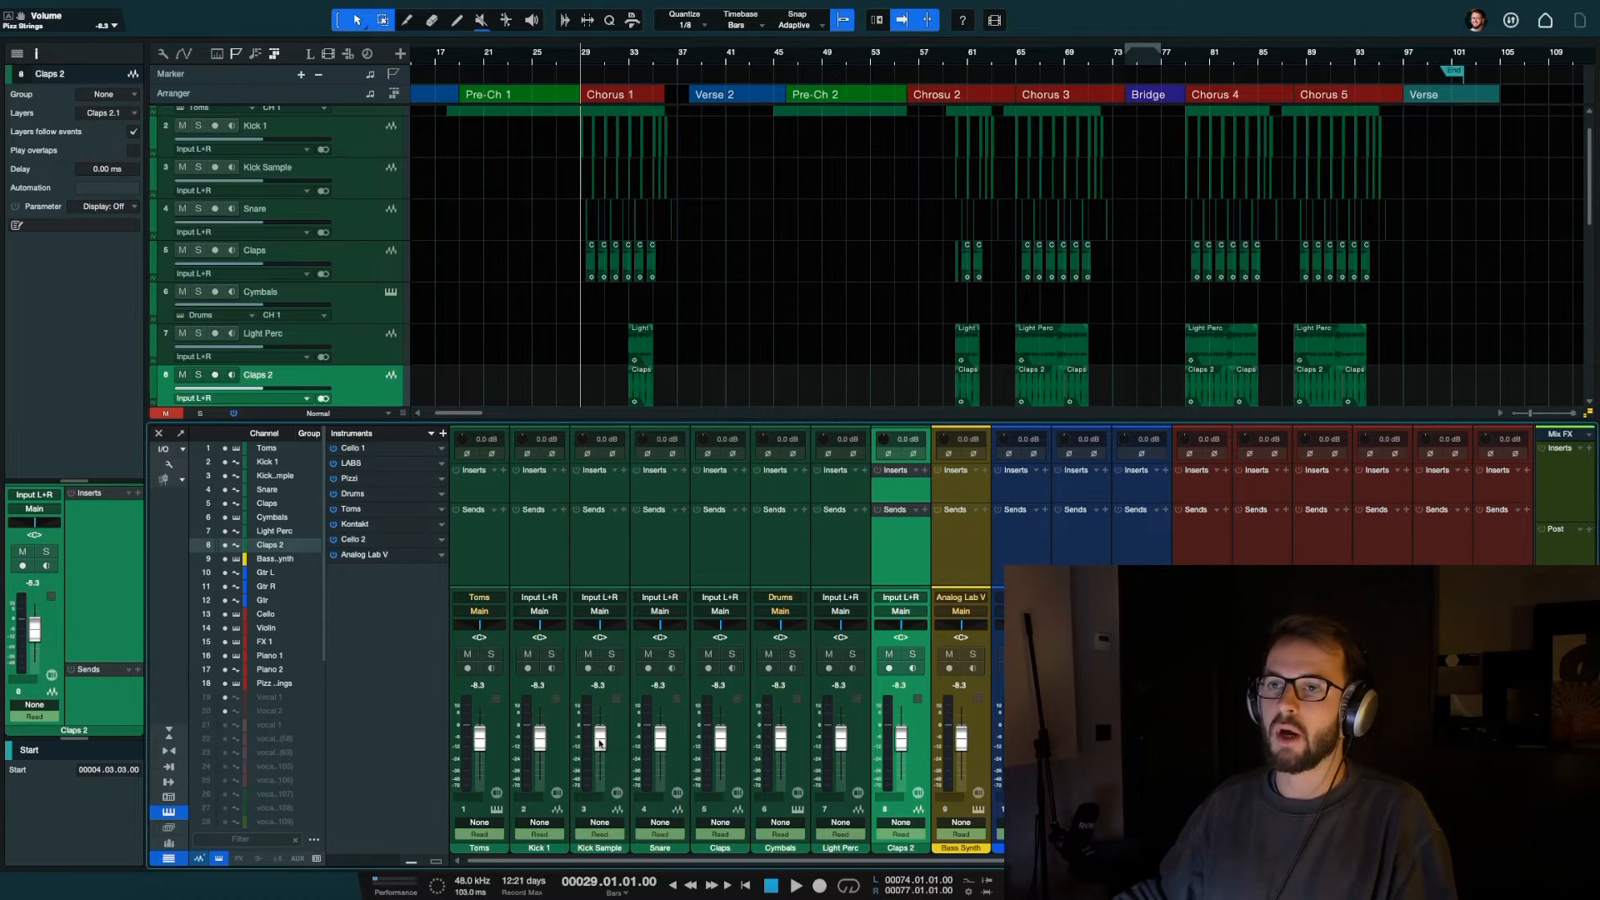
# Select the Kick 1, Kick Sample, Snare and Claps channels and add a bus for them
pyautogui.click(557, 742)
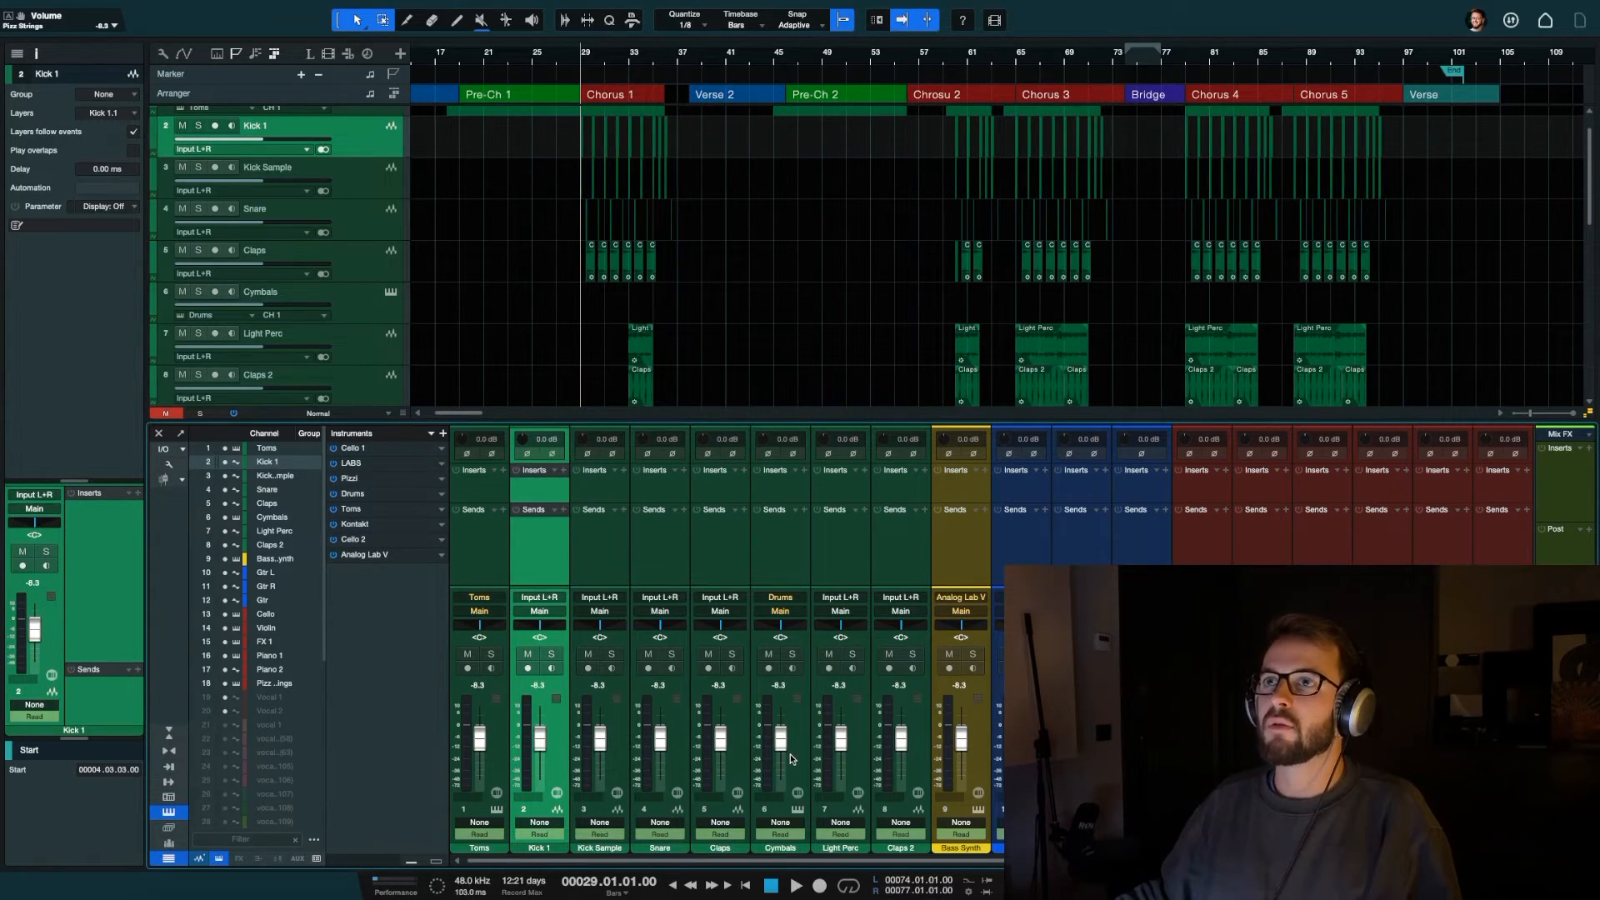
pyautogui.press('F3')
pyautogui.press('e')
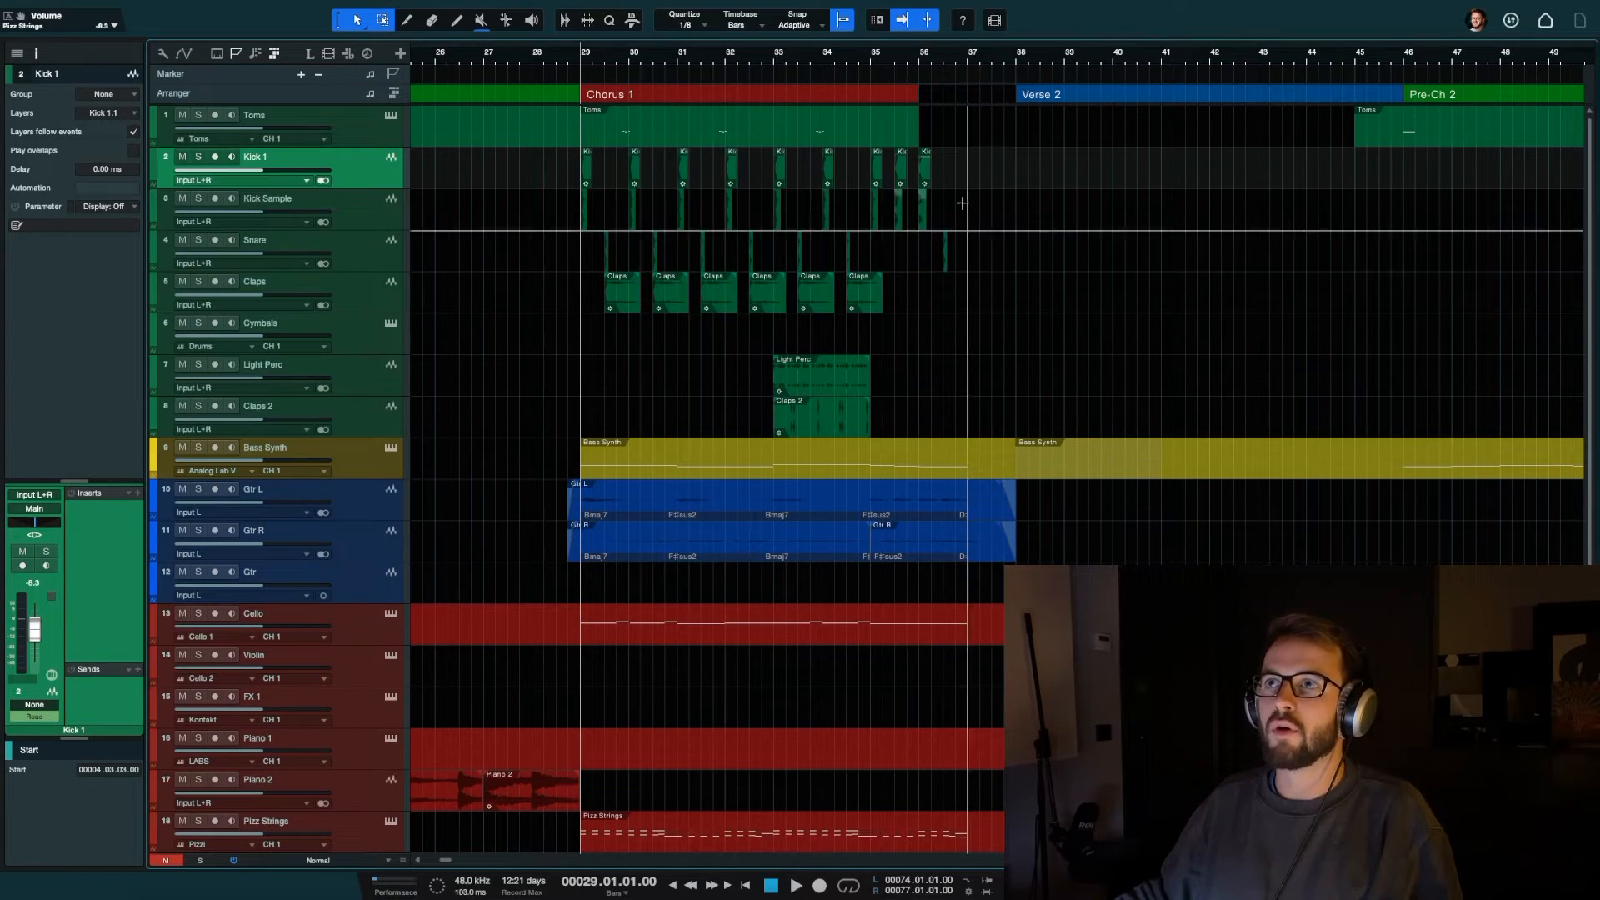
pyautogui.keyDown('shift'); pyautogui.click(353, 284); pyautogui.keyUp('shift')
pyautogui.press('F3')
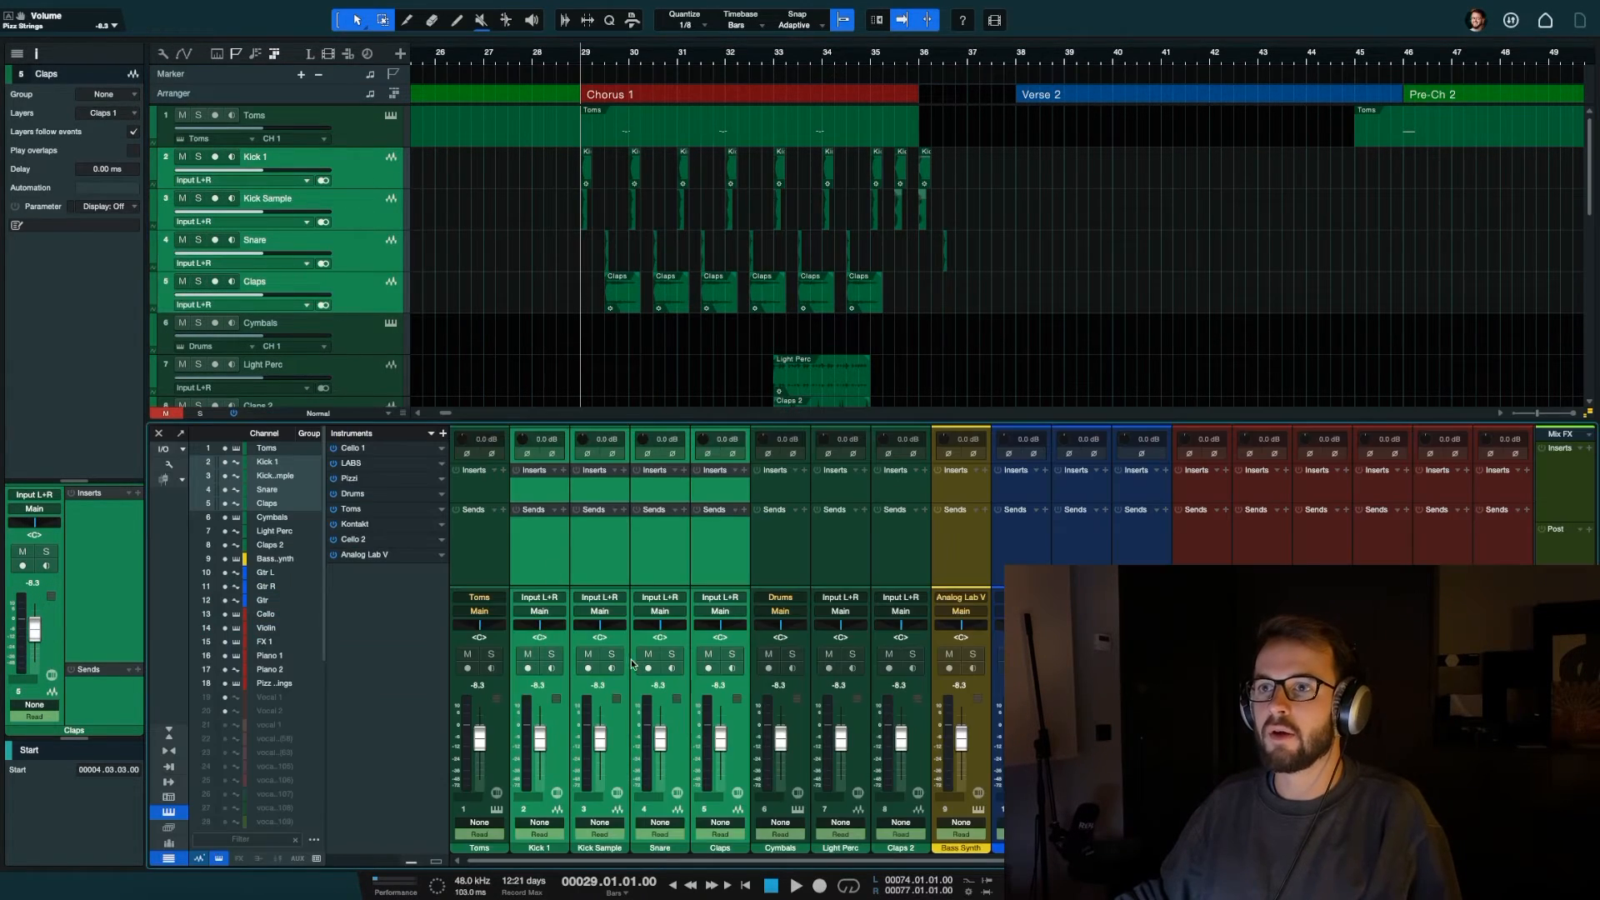
pyautogui.rightClick(745, 756)
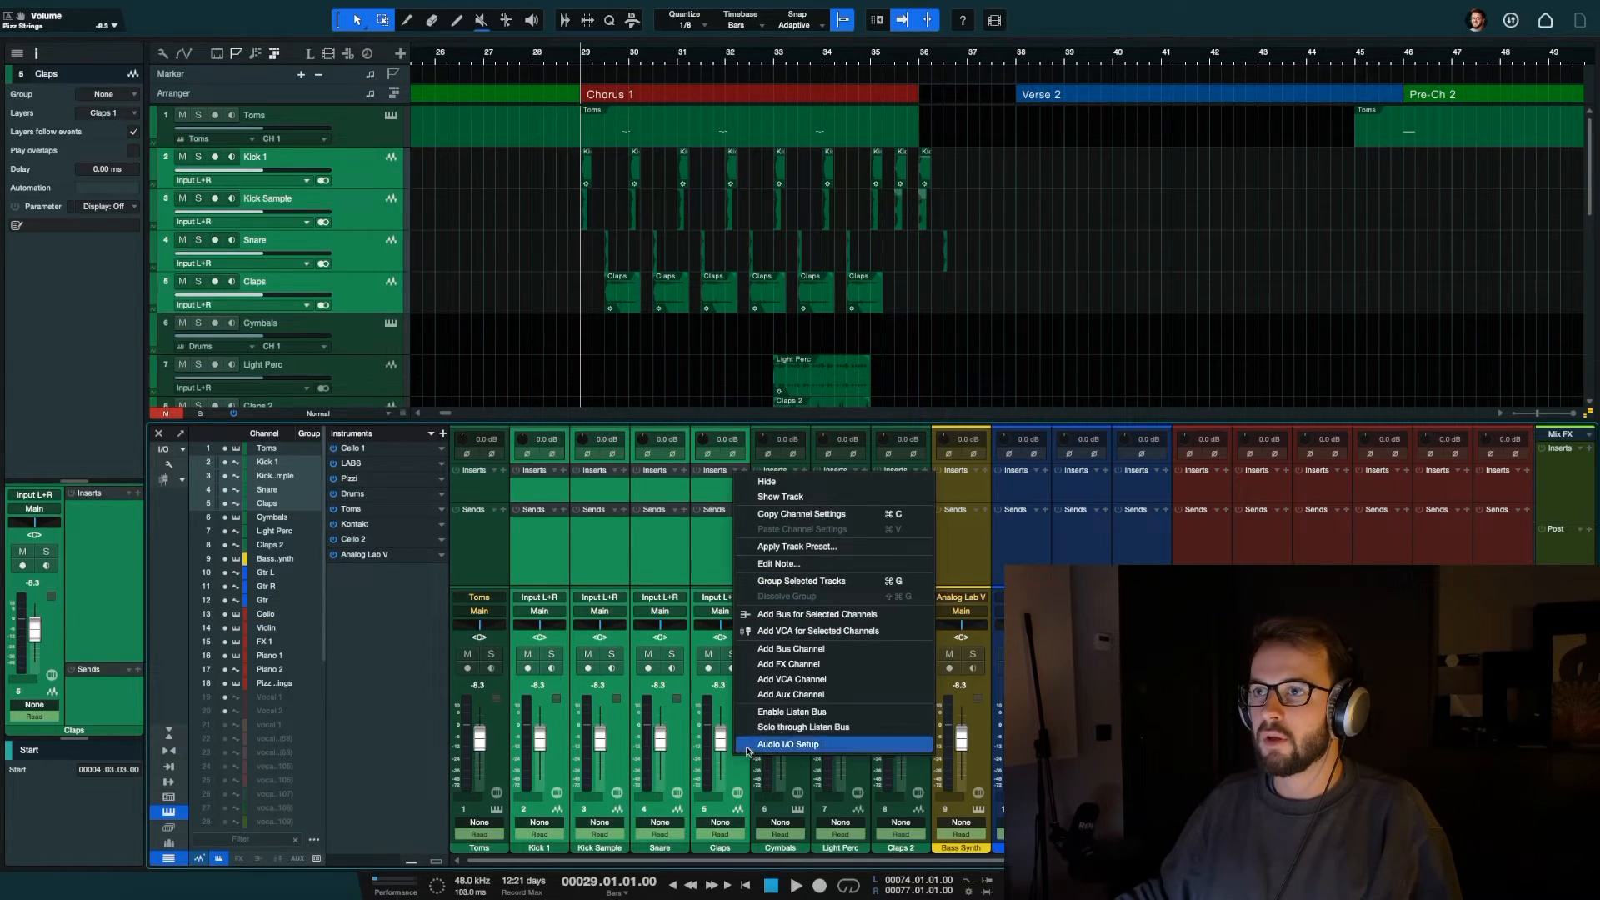
pyautogui.click(820, 609)
# Name the new bus Drums and colour it purple
pyautogui.doubleClick(778, 848)
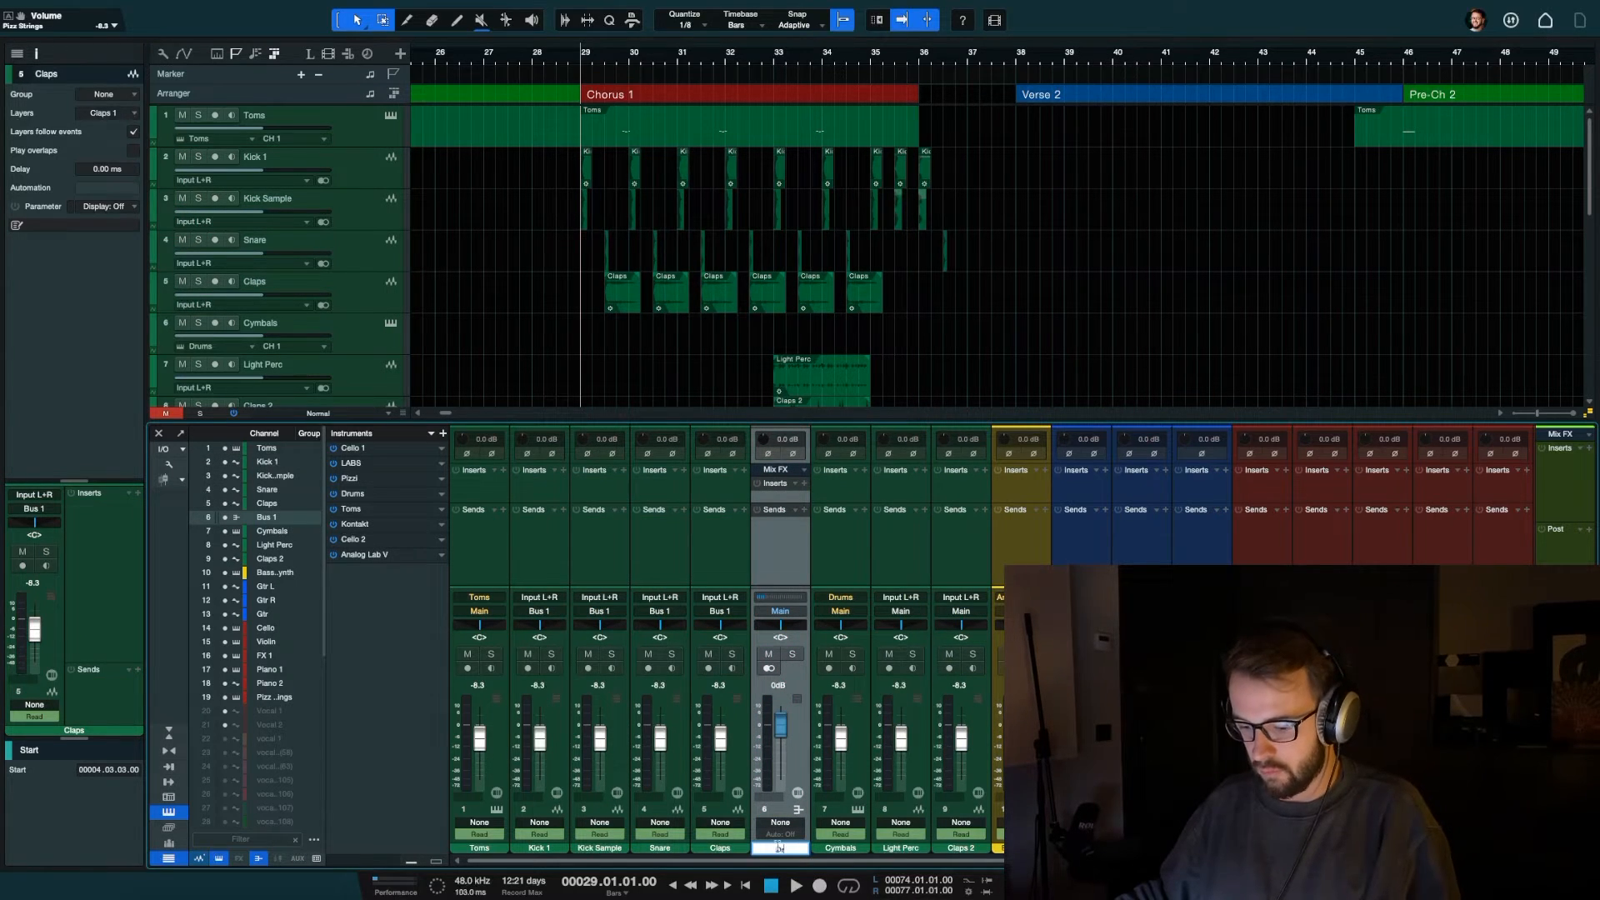
pyautogui.write('Drums')
pyautogui.press('Return')
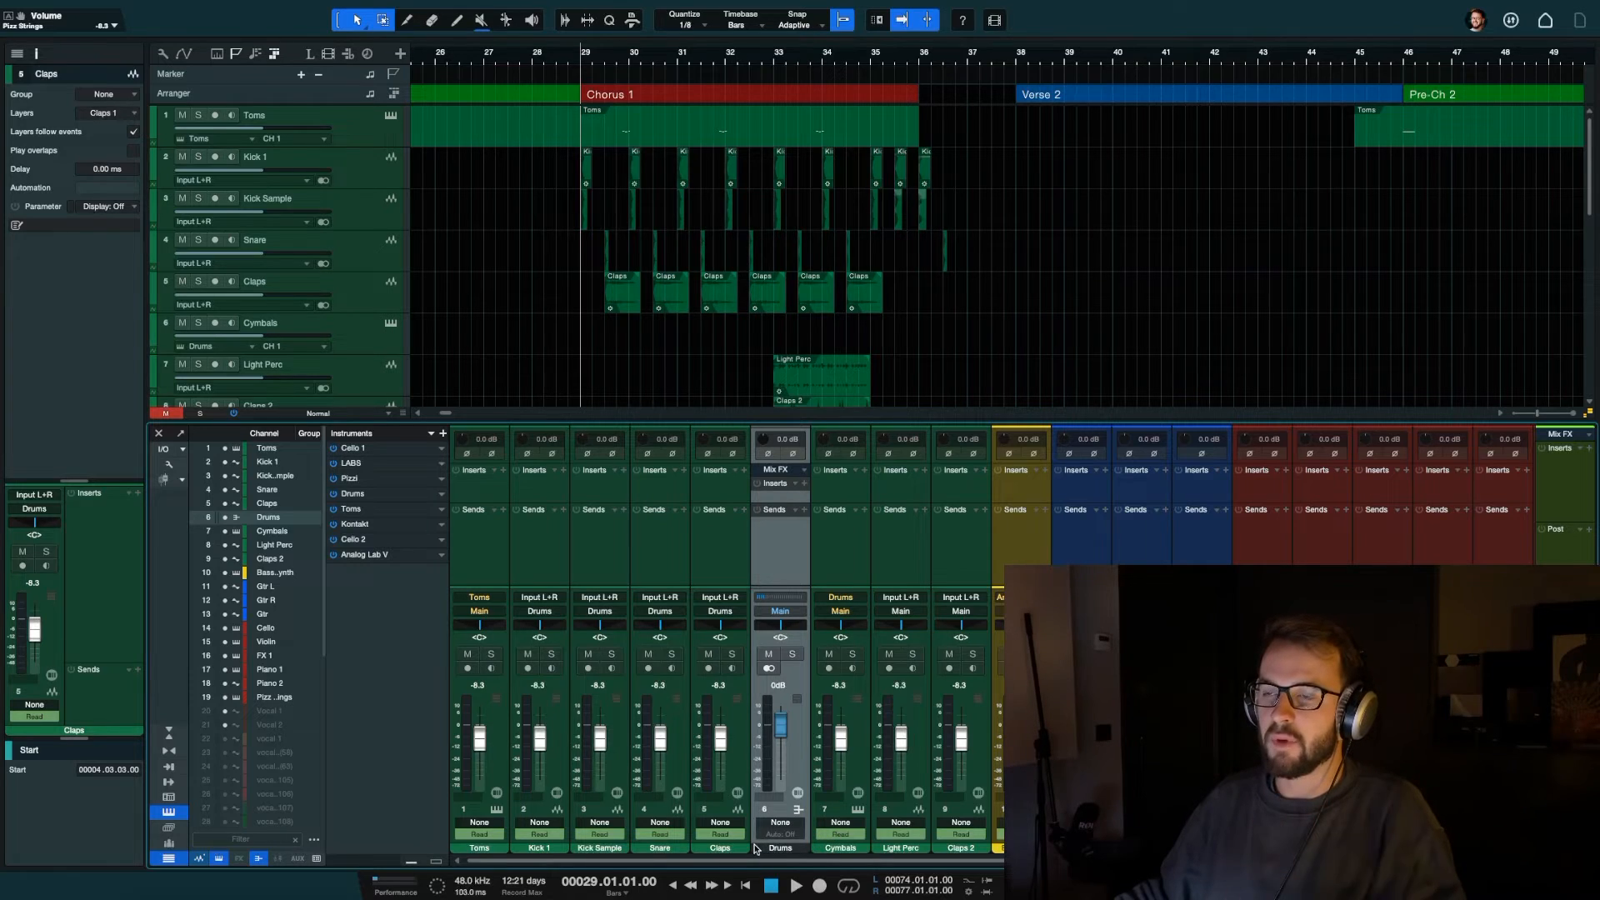
pyautogui.click(756, 848)
pyautogui.click(947, 836)
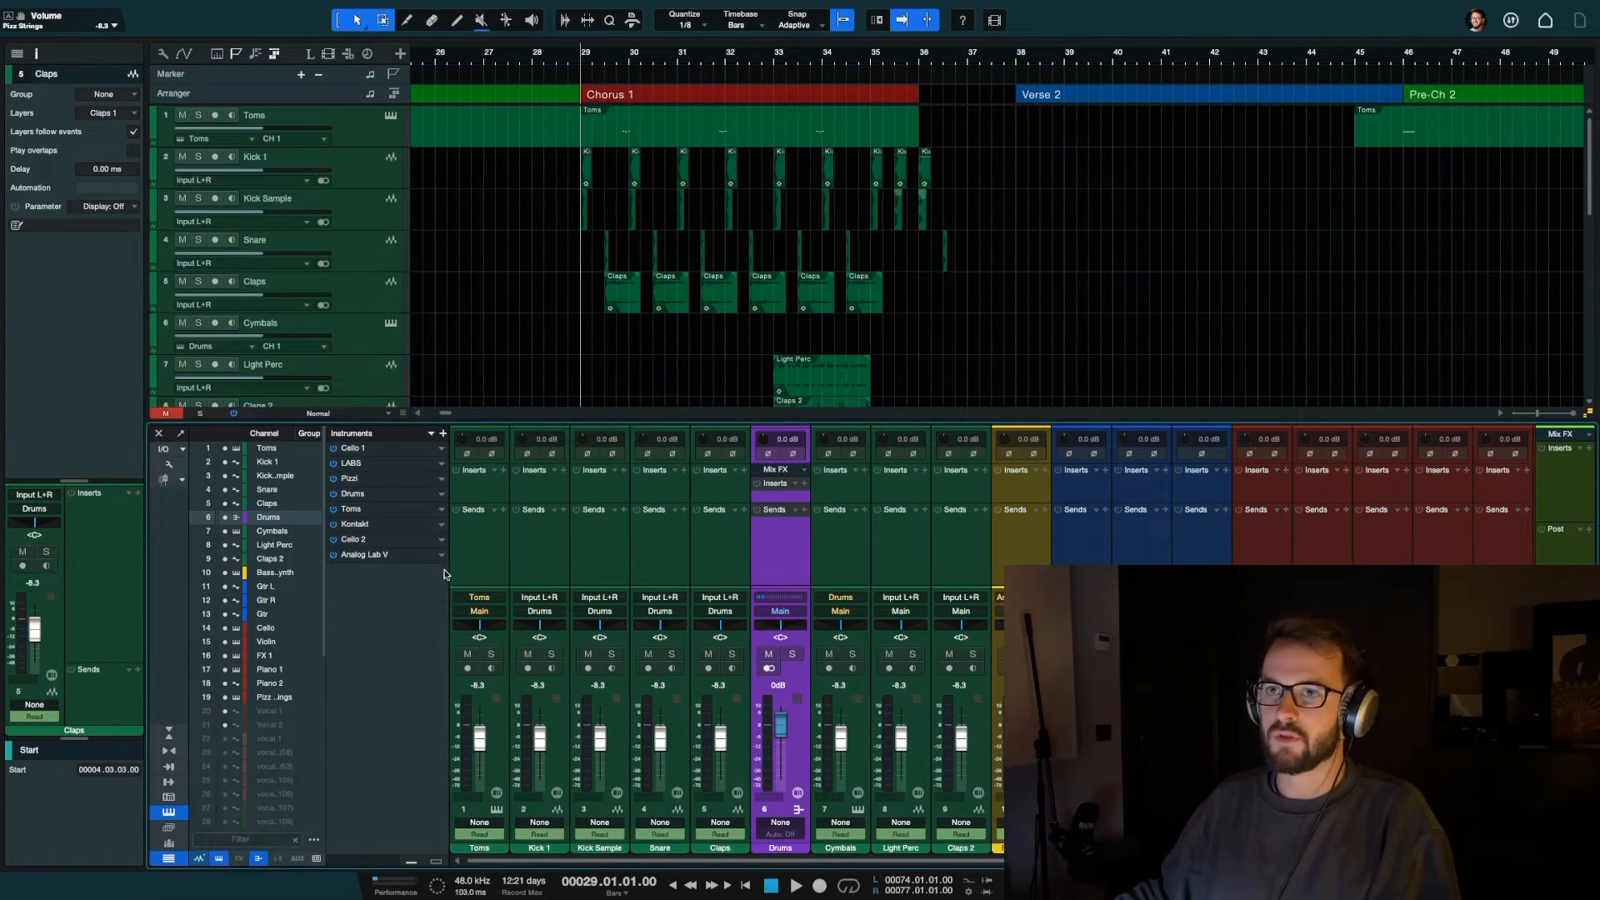
# Recolour the Toms, Cymbals, Light Perc and Claps 2 channels lime green
pyautogui.click(464, 802)
pyautogui.click(460, 850)
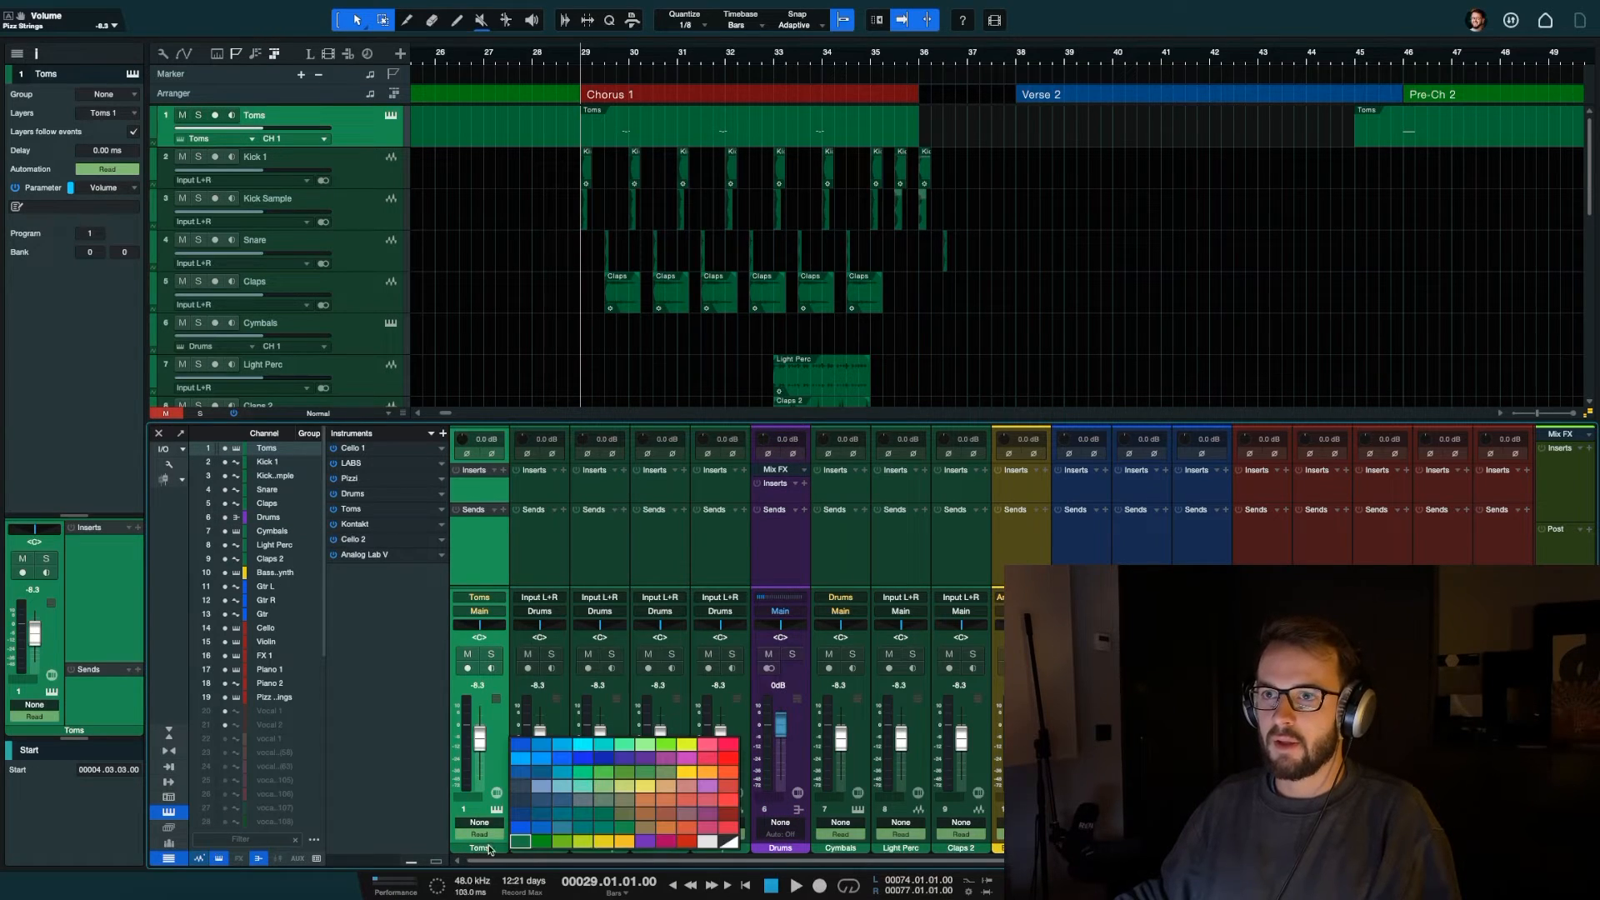
pyautogui.click(558, 842)
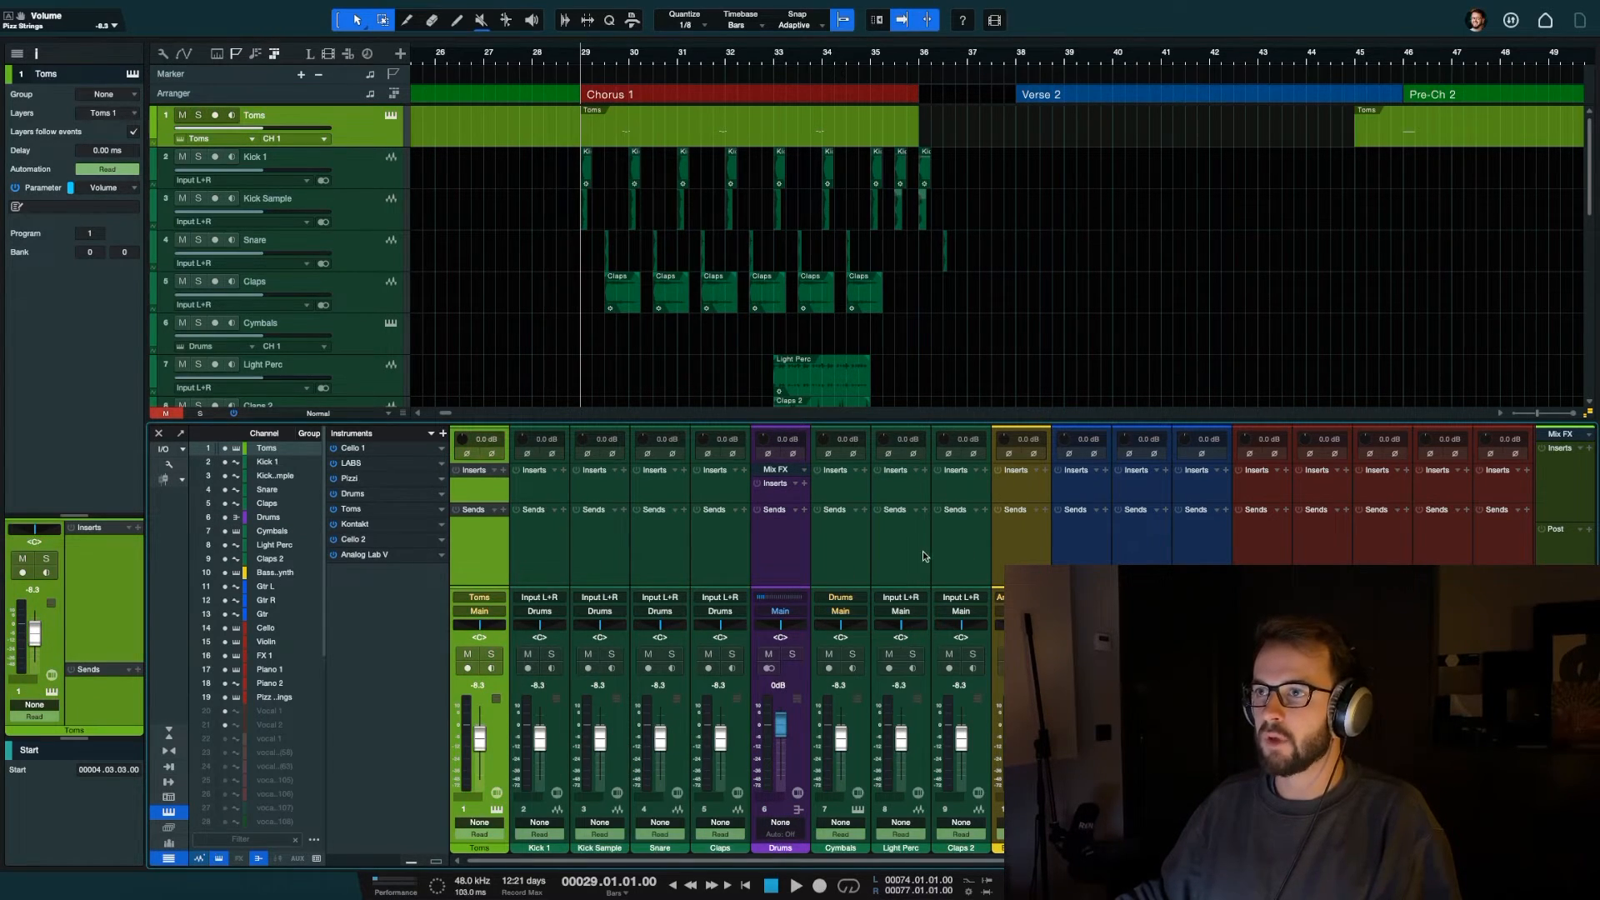
pyautogui.moveTo(851, 556); pyautogui.dragTo(947, 561)
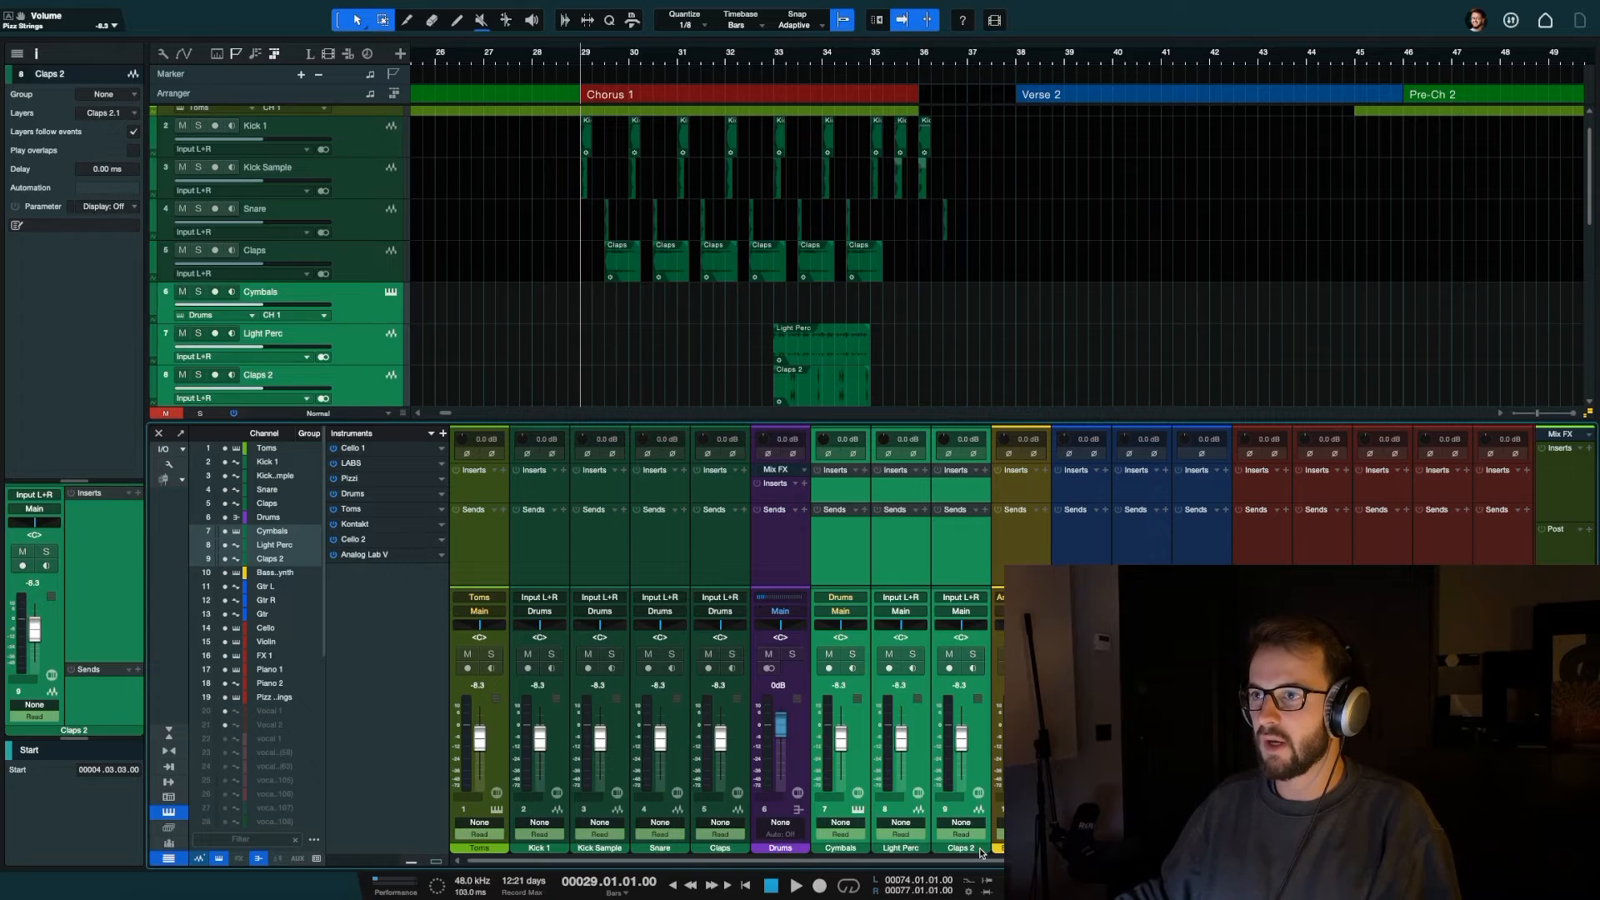
pyautogui.click(980, 852)
pyautogui.click(1040, 834)
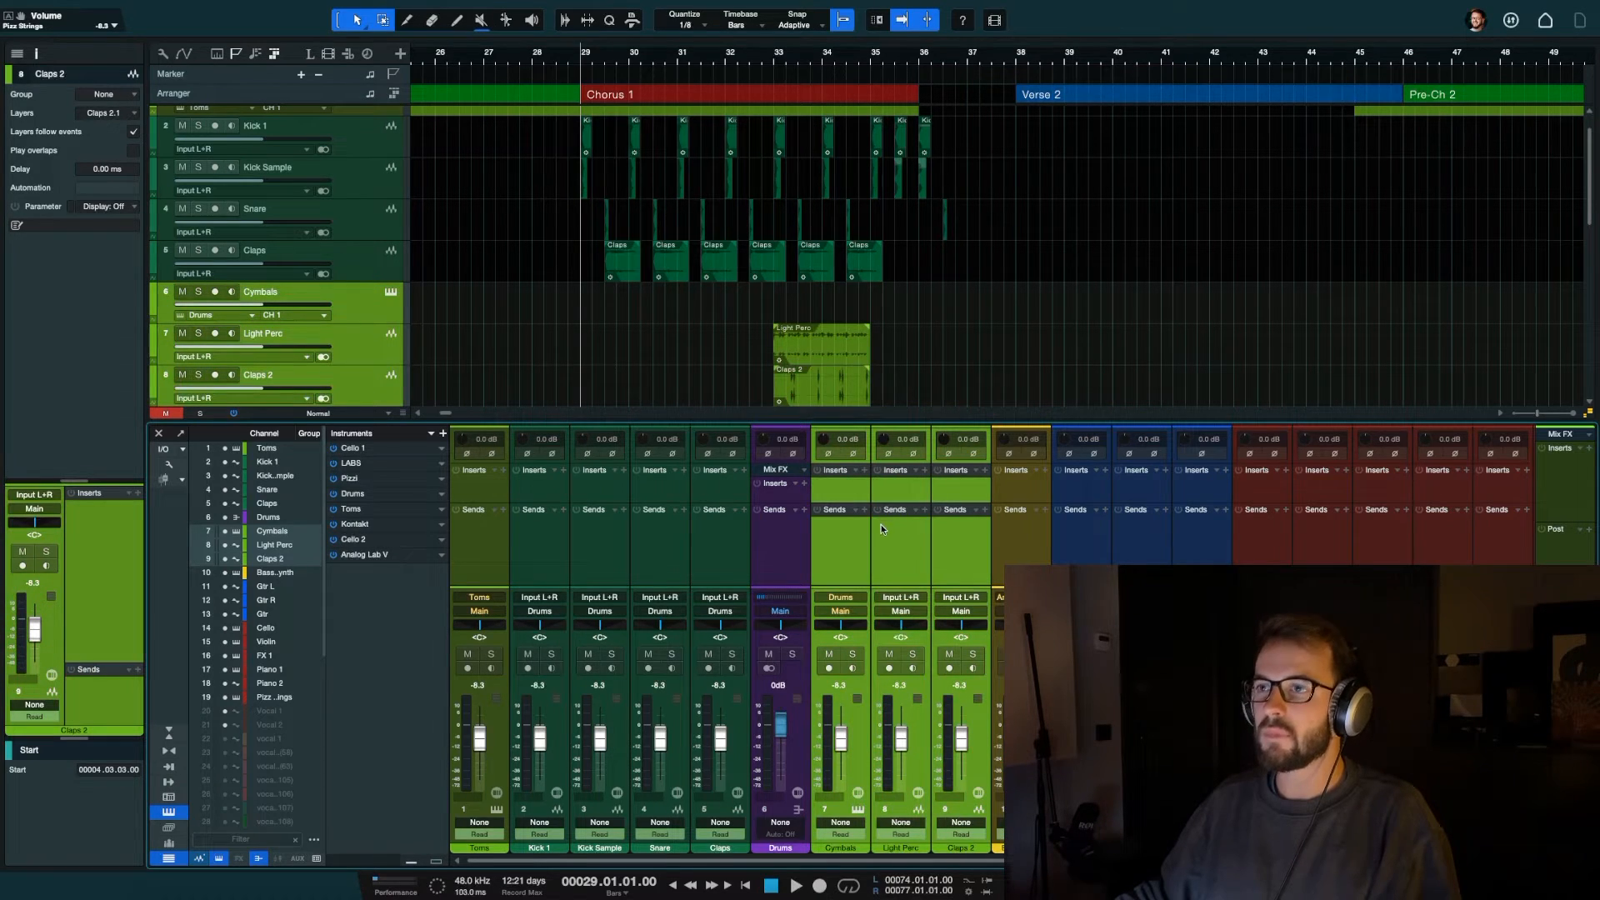
pyautogui.click(893, 565)
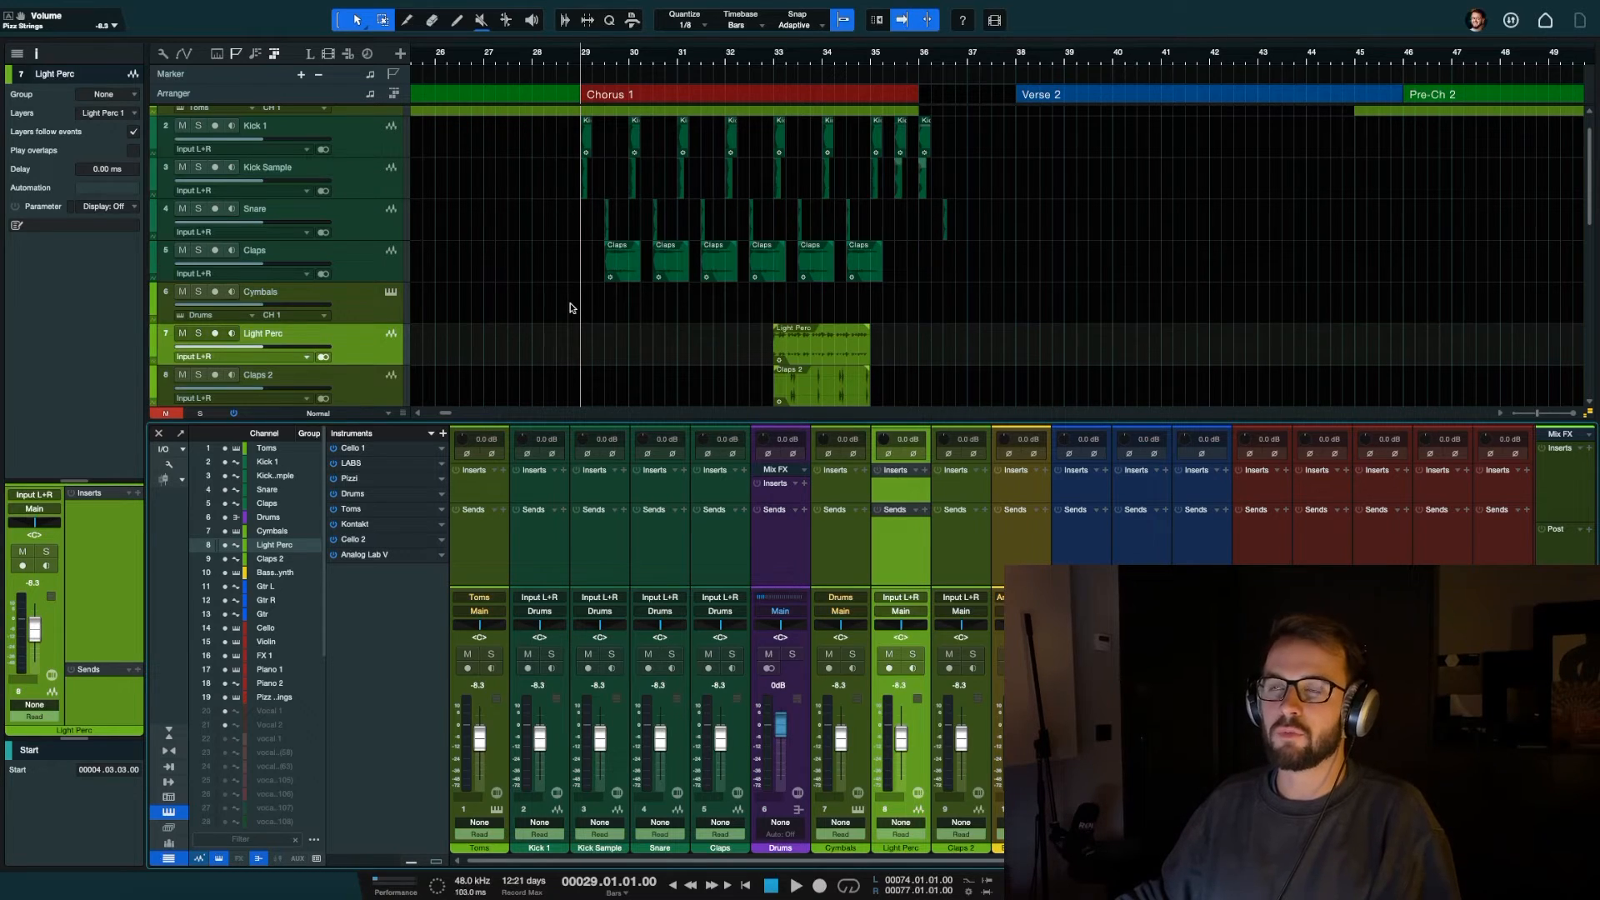
# Review the recoloured percussion tracks across the whole arrangement and the neighbouring Bass Synth channel
pyautogui.press('w')
pyautogui.press('w')
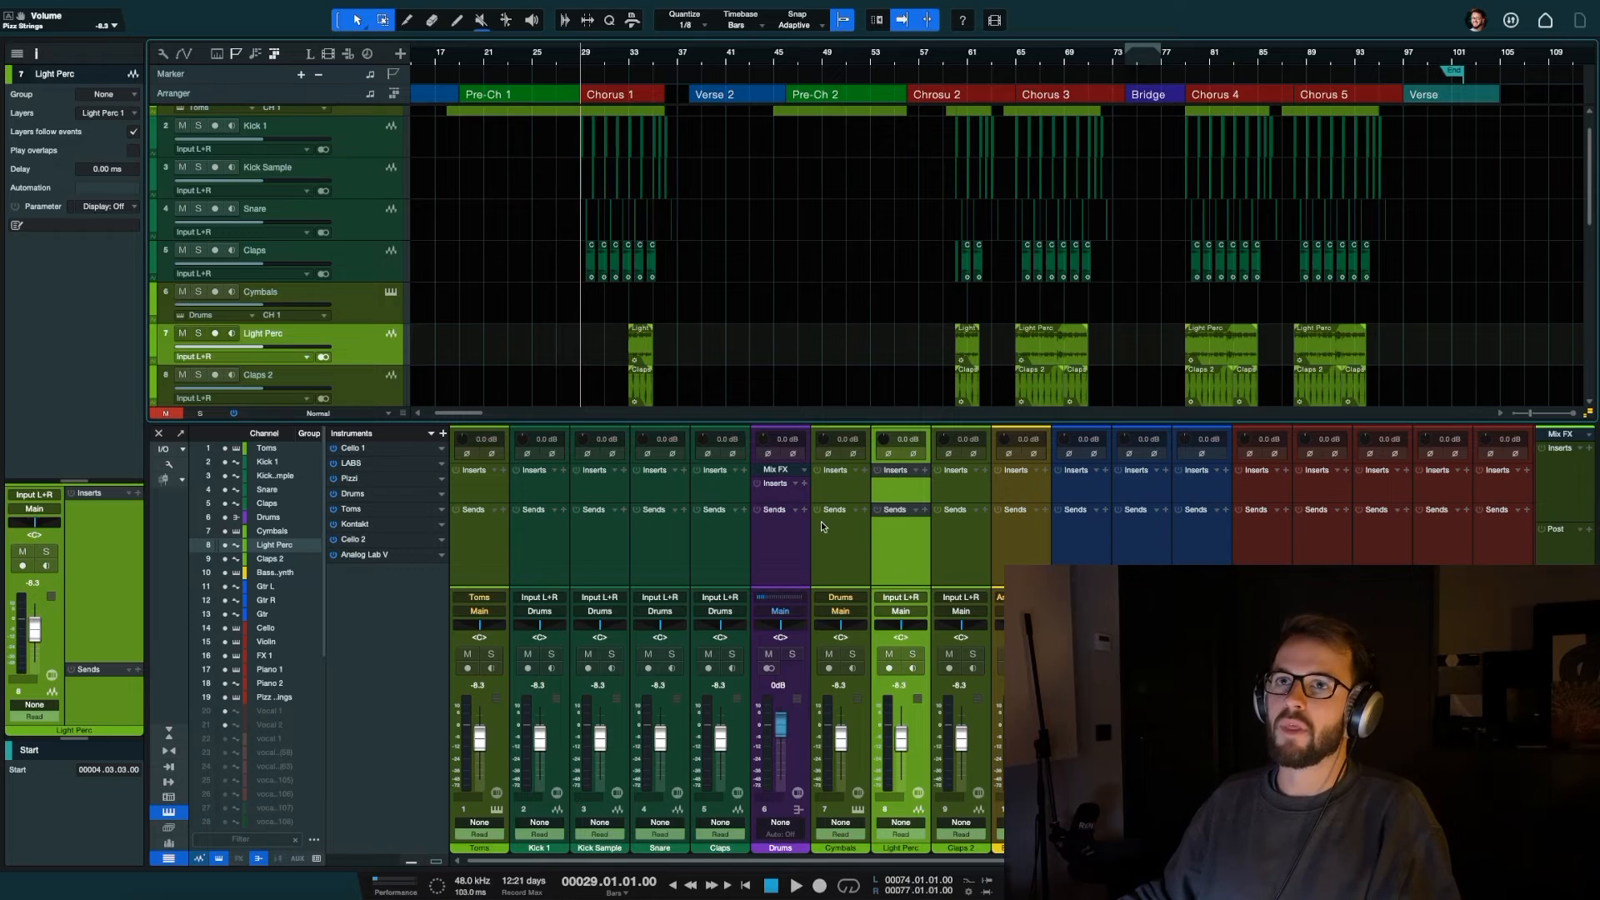
pyautogui.press('F3')
pyautogui.scroll(1, 612, 411)
pyautogui.press('F3')
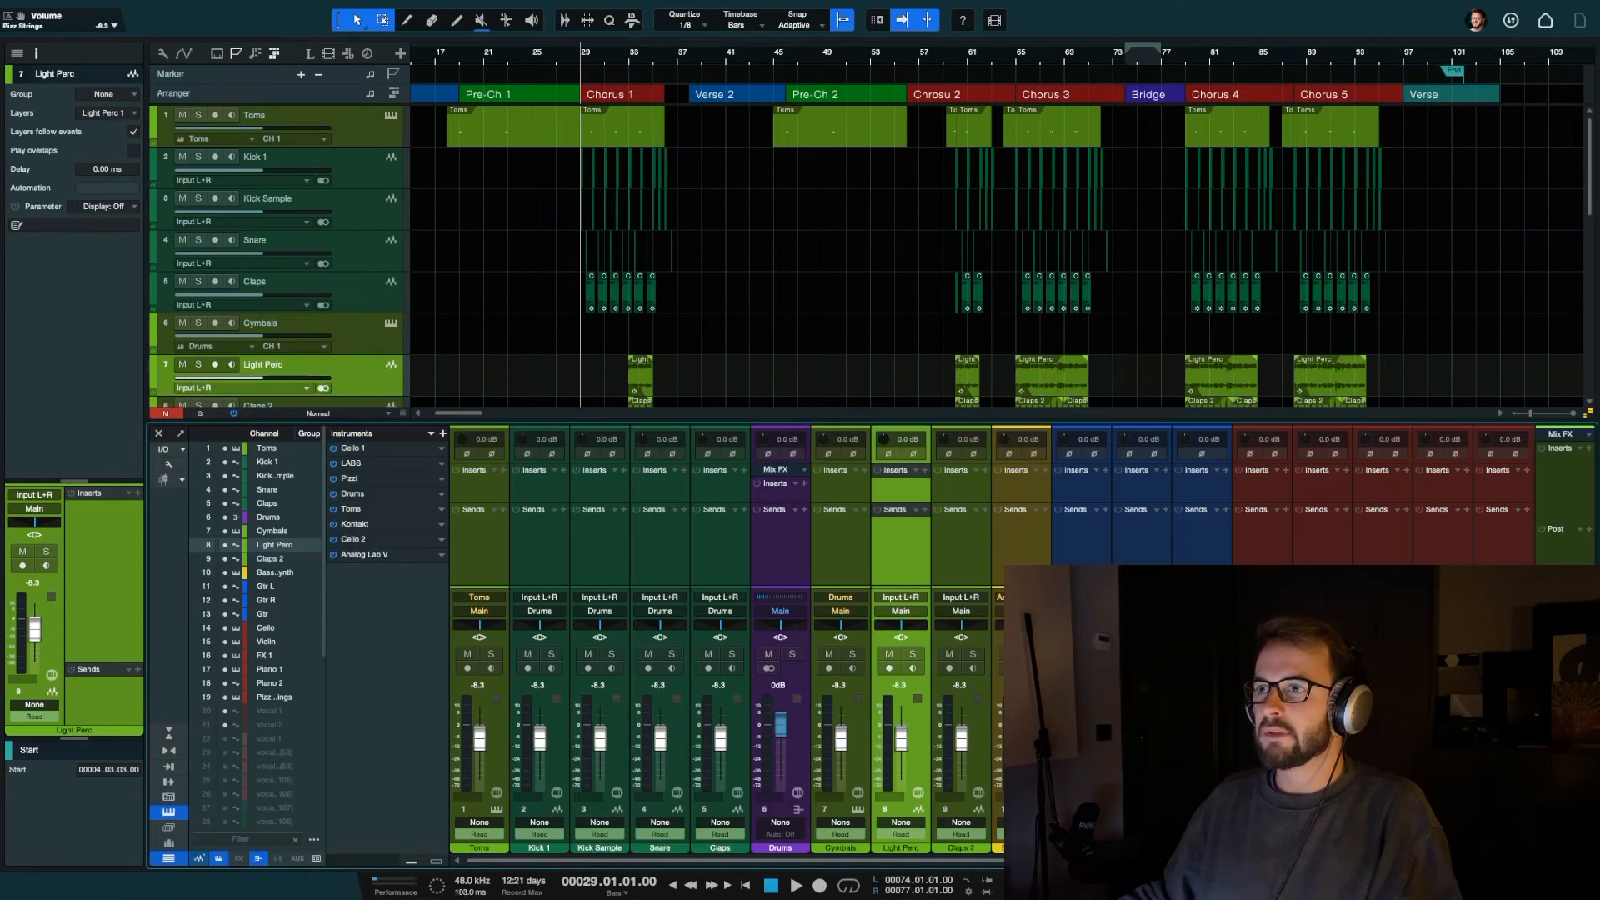
pyautogui.hscroll(2, 1055, 548)
pyautogui.click(923, 539)
pyautogui.press('F3')
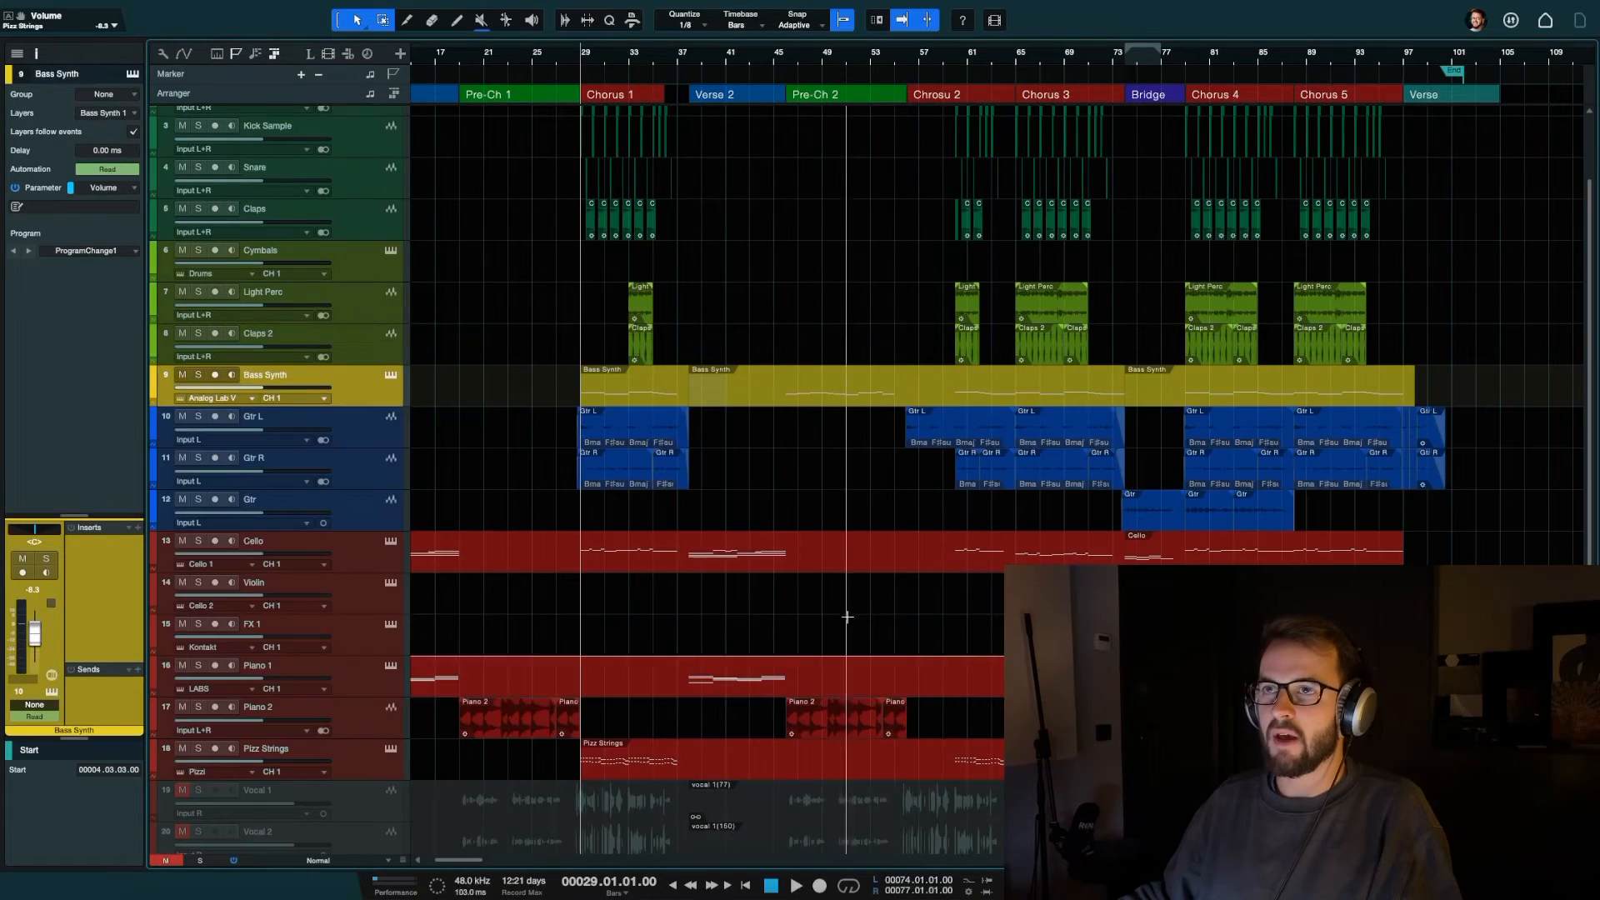
# Select the Gtr L and Gtr R tracks and add a bus for them in the console
pyautogui.click(357, 430)
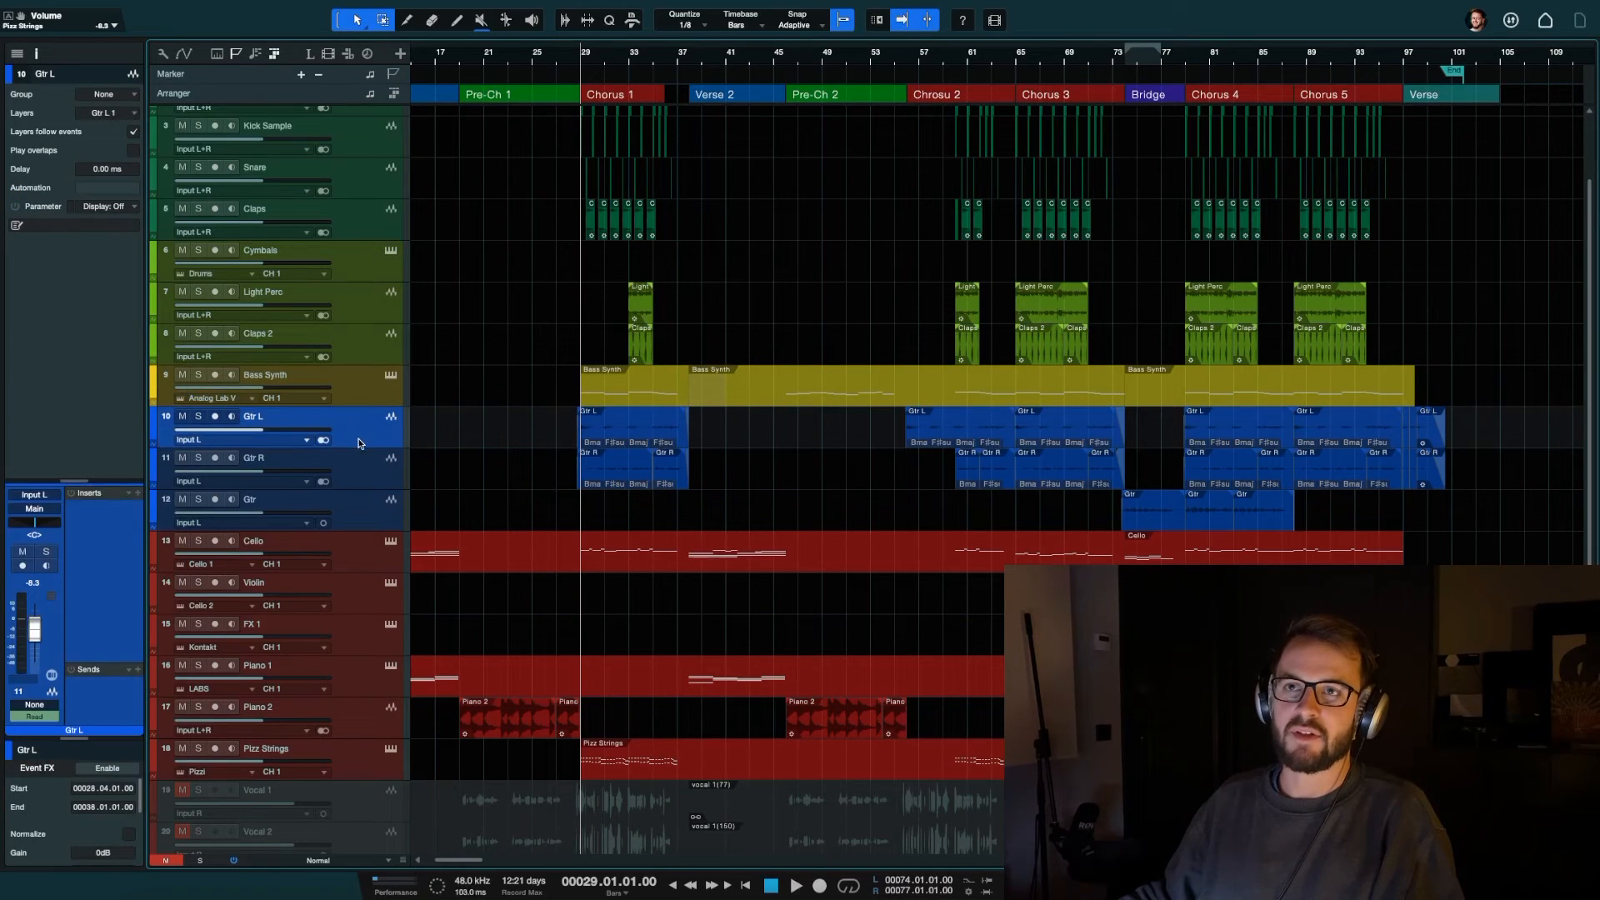
pyautogui.keyDown('shift'); pyautogui.click(354, 475); pyautogui.keyUp('shift')
pyautogui.press('F3')
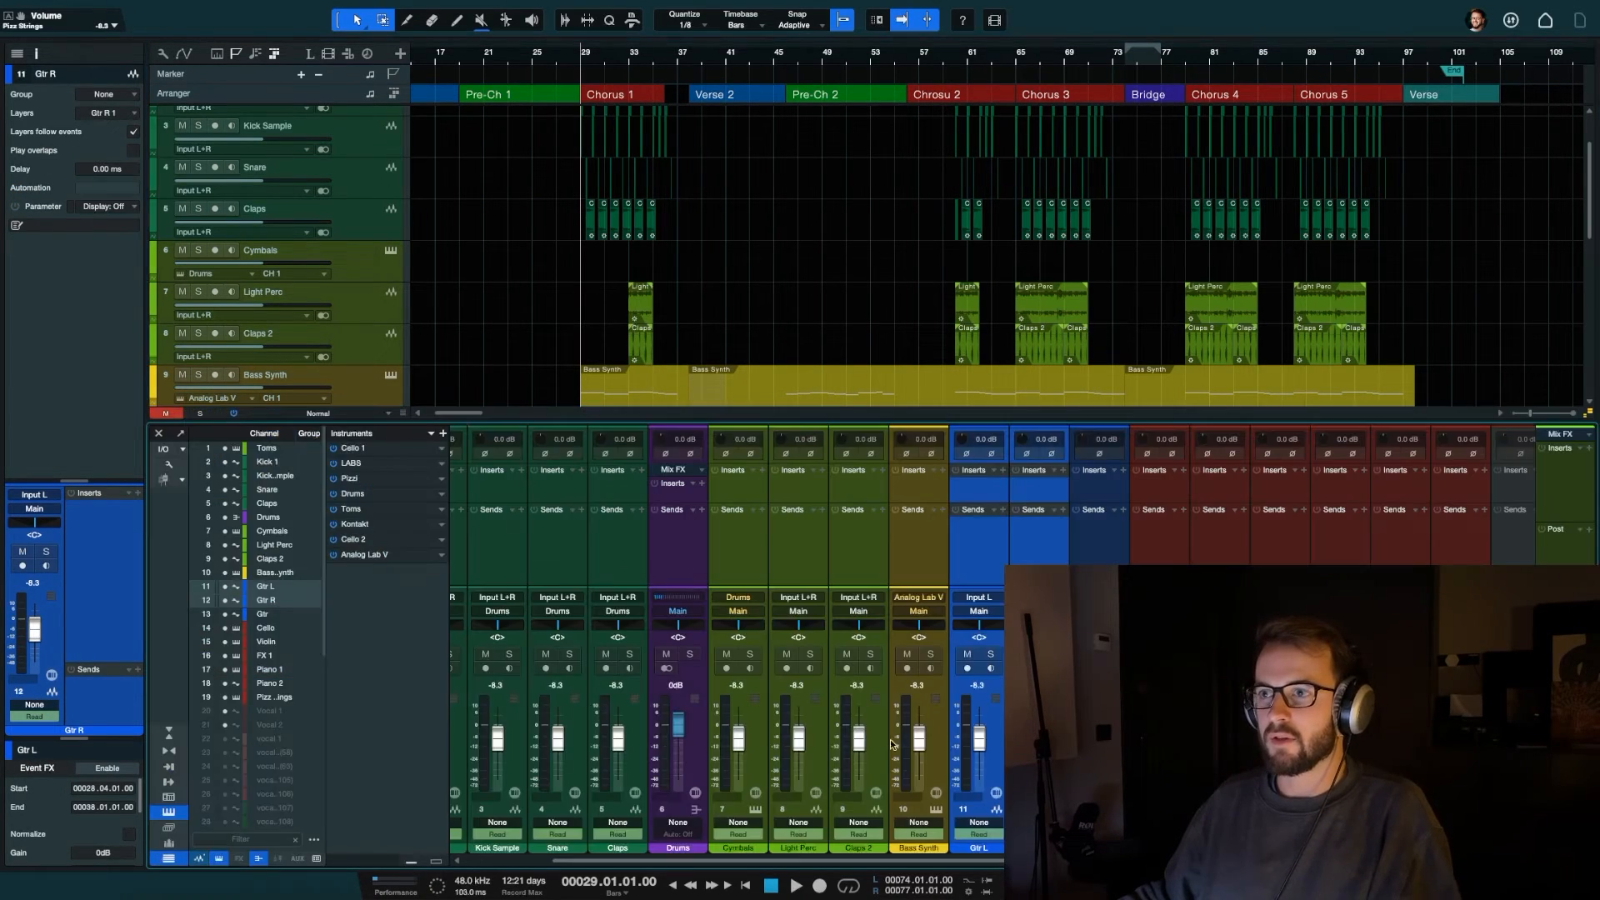
pyautogui.rightClick(1072, 438)
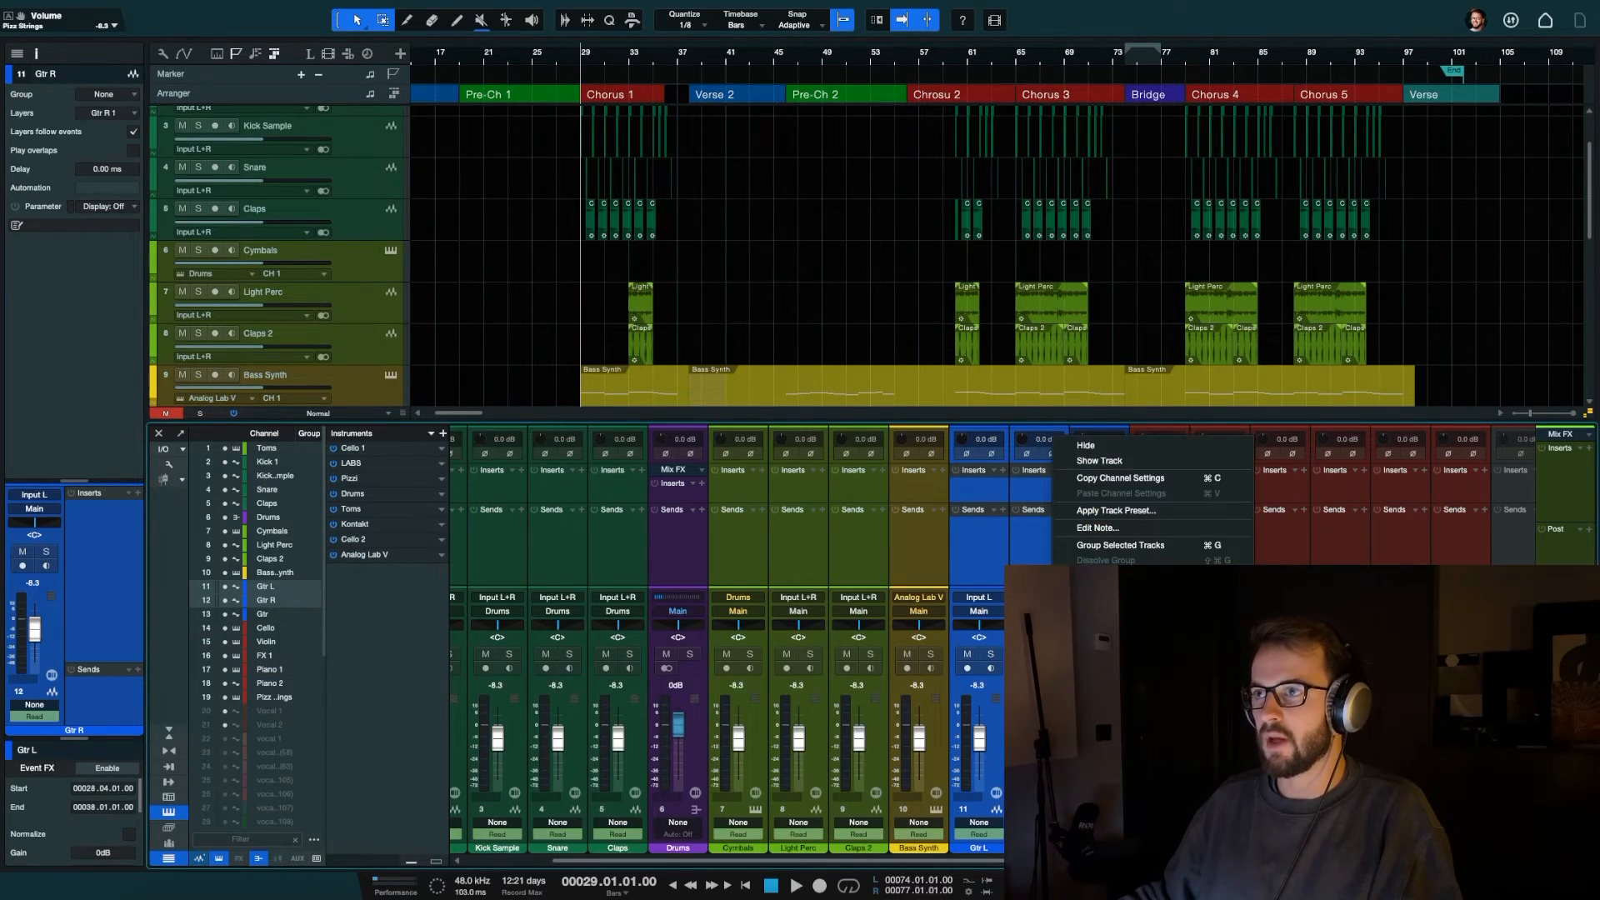
pyautogui.click(1127, 624)
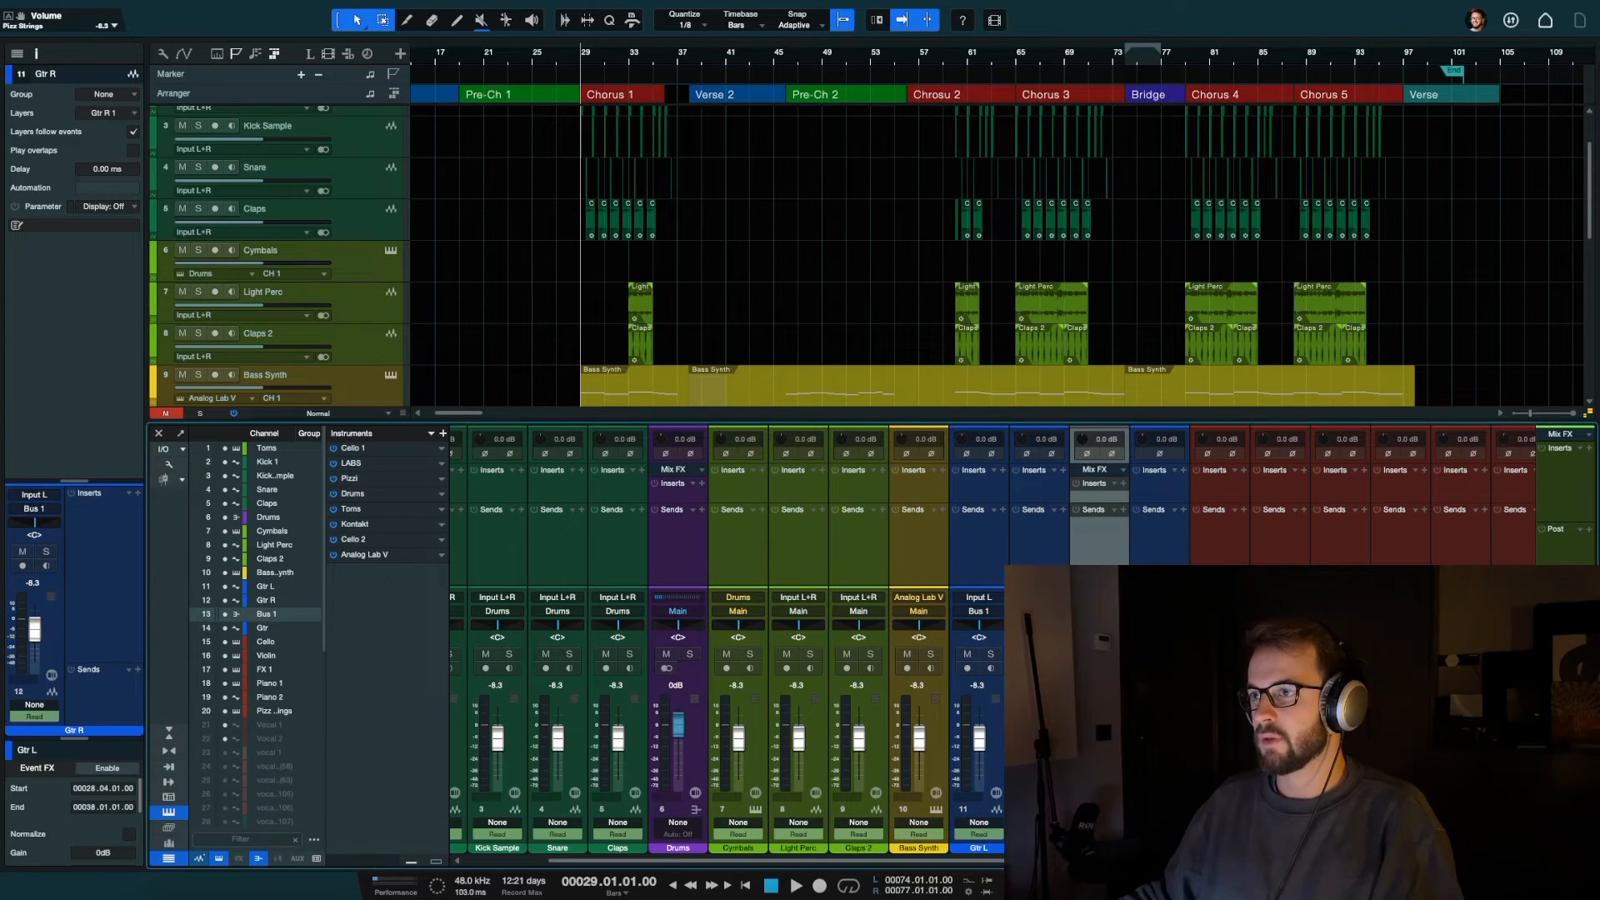
# Name the new guitar bus Gtr and colour it purple
pyautogui.doubleClick(1099, 847)
pyautogui.write('Gtr')
pyautogui.press('Return')
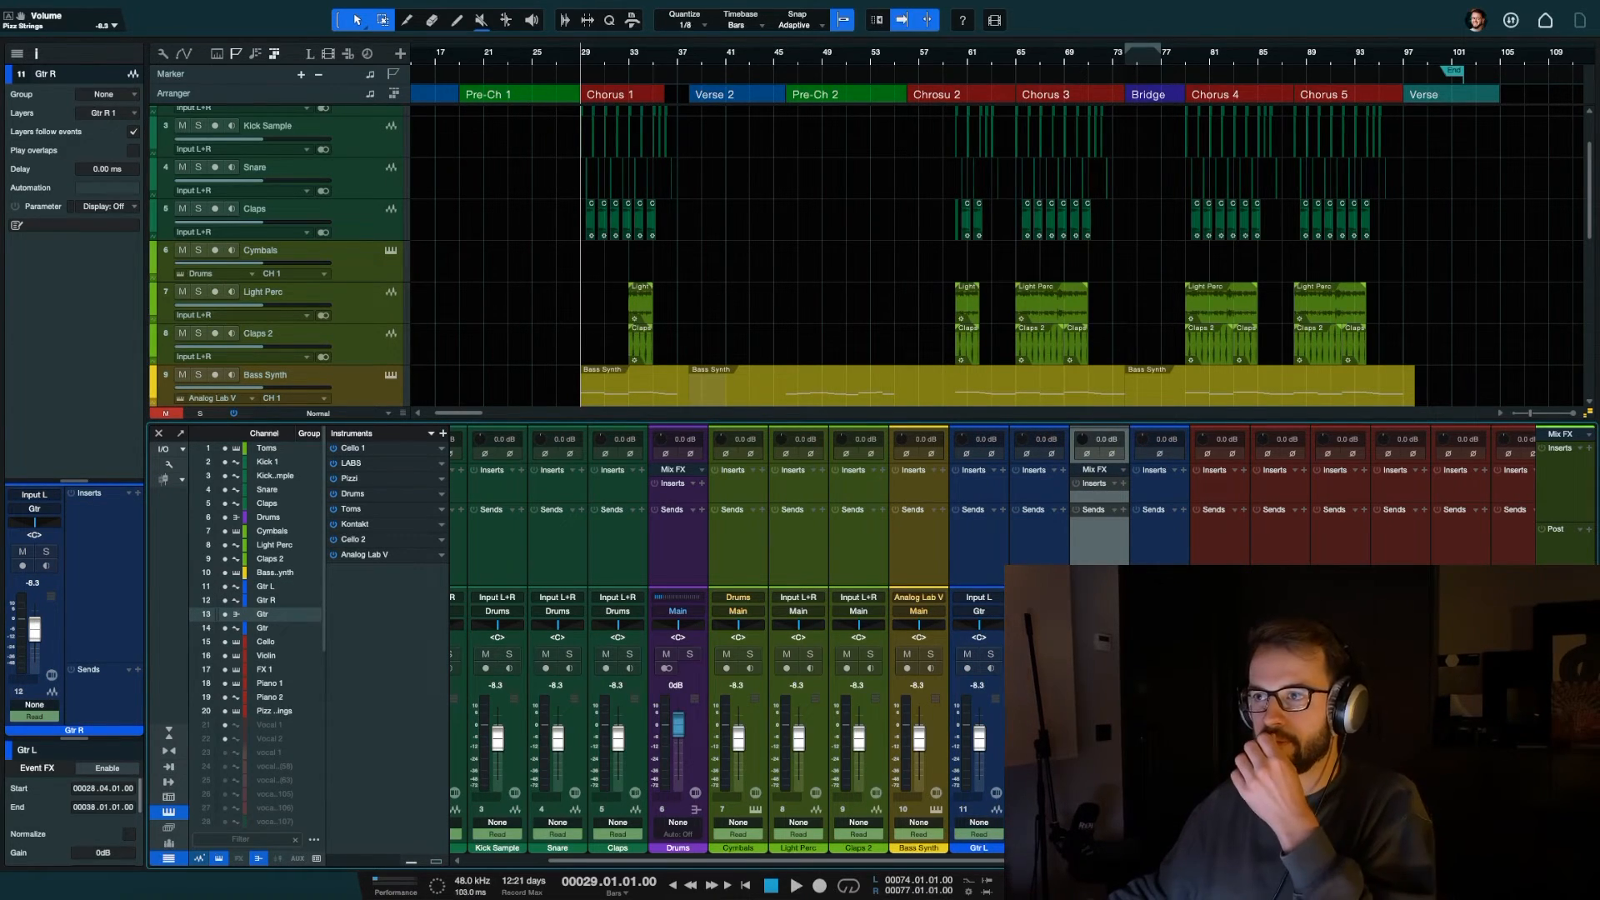
pyautogui.hscroll(1, 992, 640)
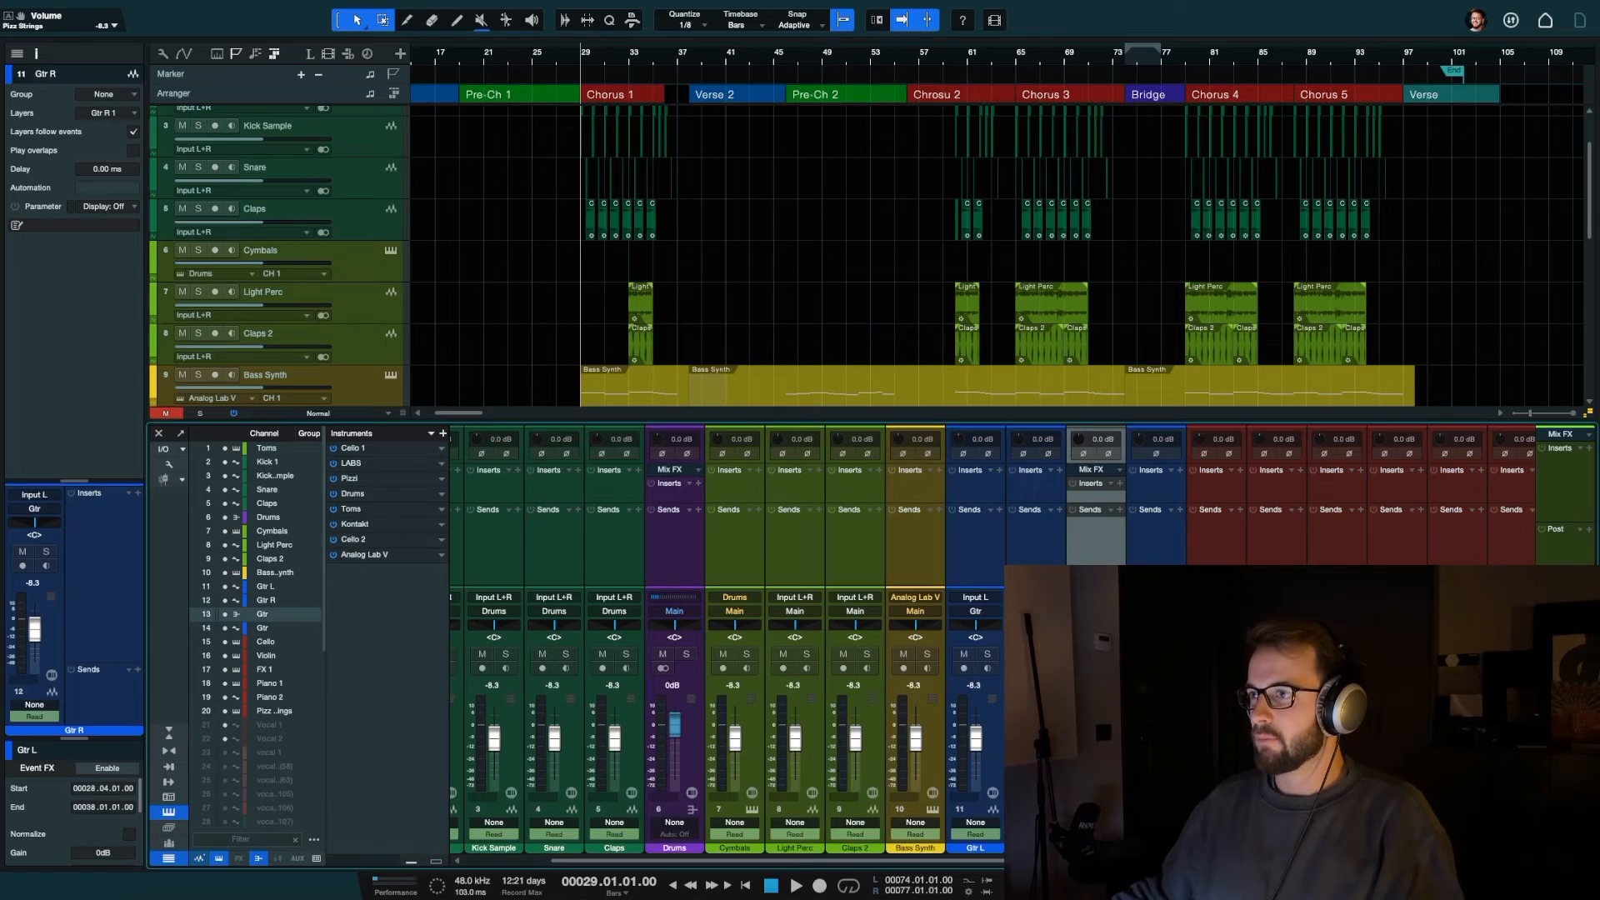
pyautogui.hscroll(1, 992, 640)
pyautogui.click(1098, 804)
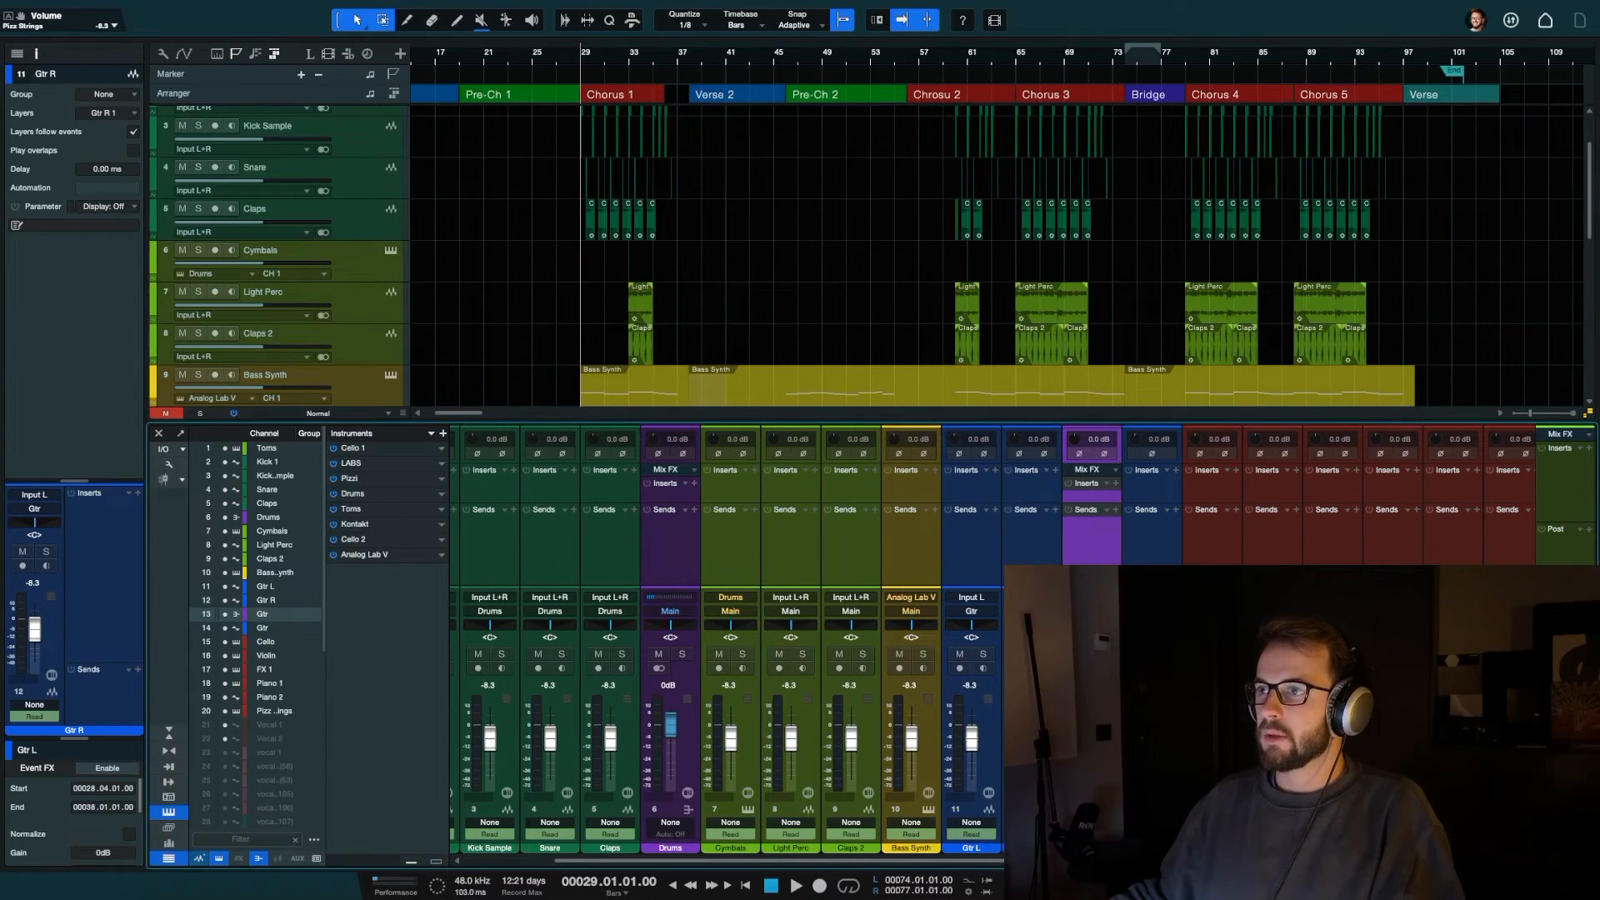
# Play the arrangement briefly from the start of the Bridge at bar 74 to check the single Gtr track
pyautogui.press('F3')
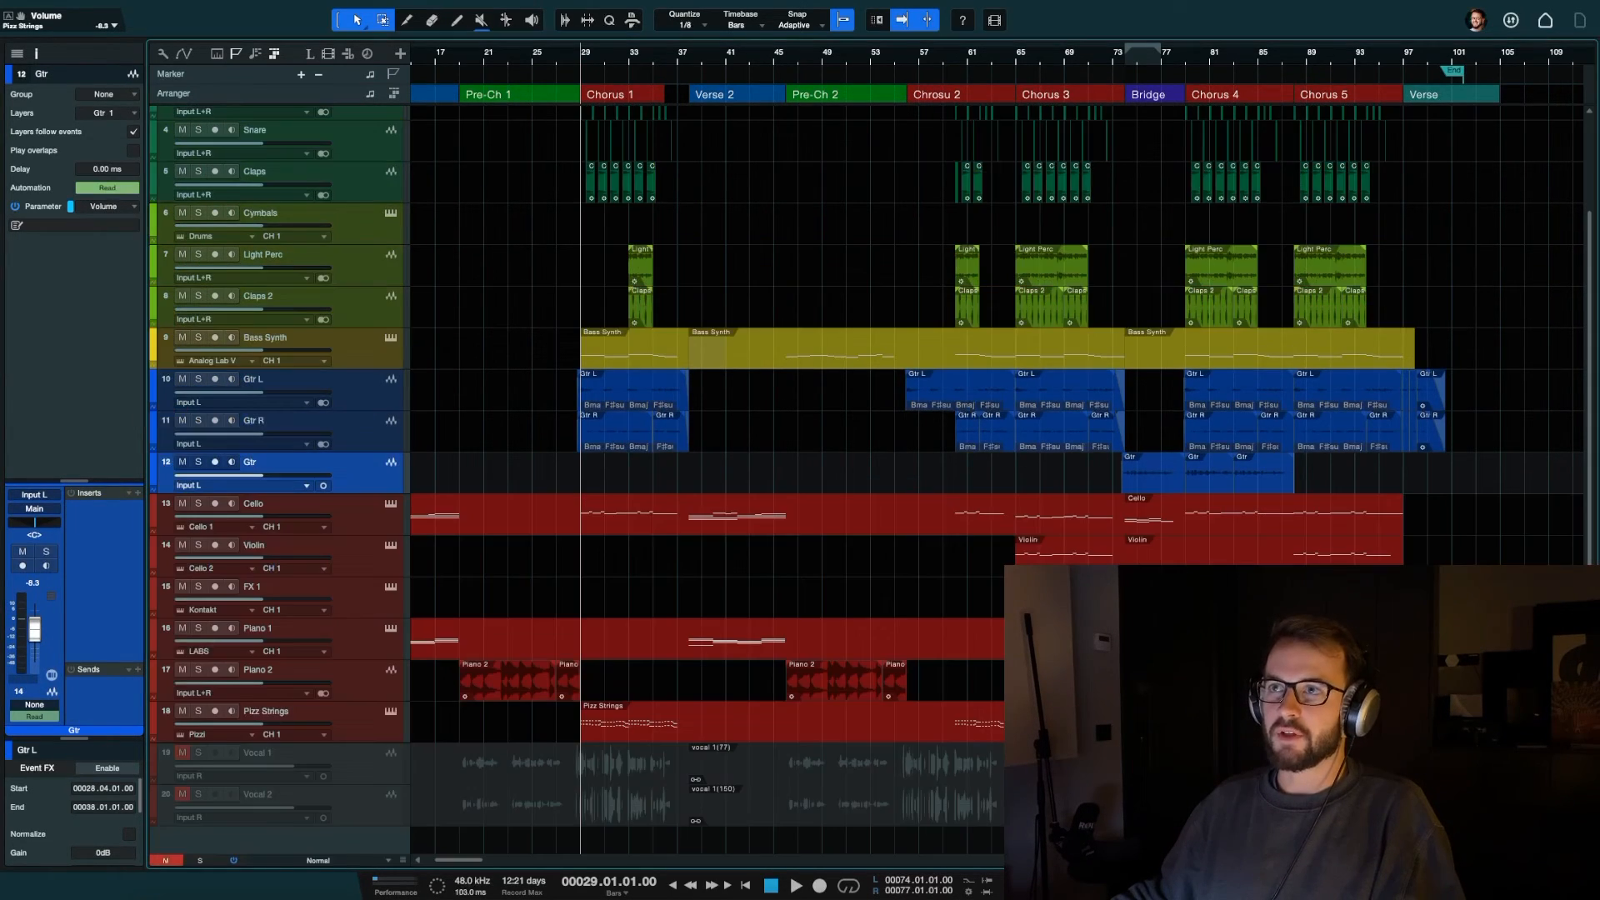
pyautogui.click(1128, 63)
pyautogui.press('space')
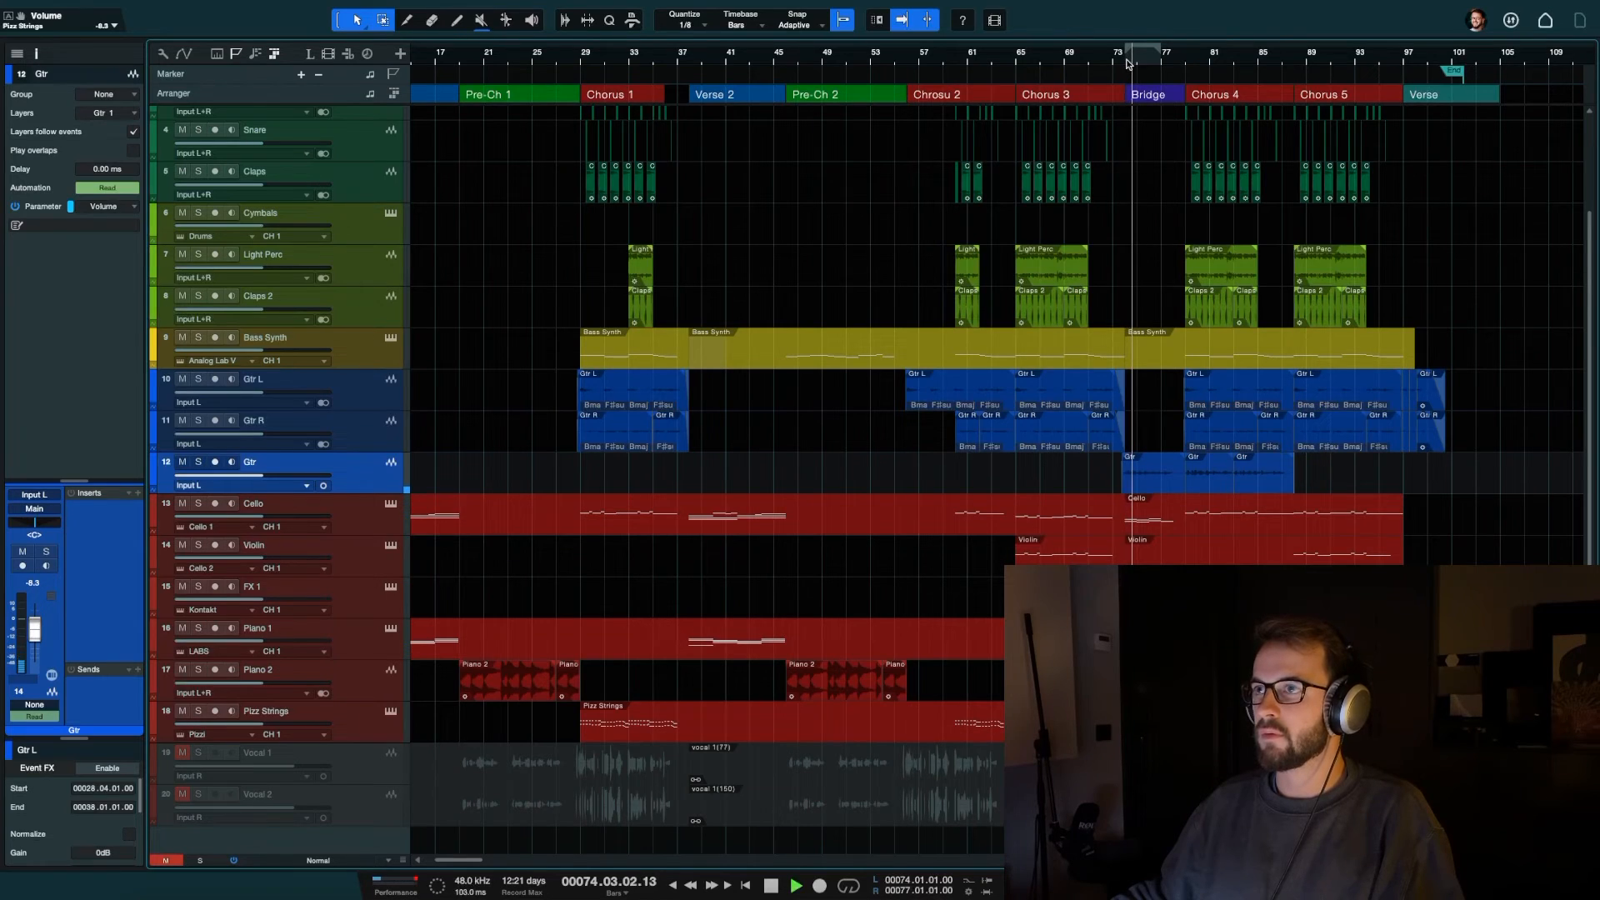
pyautogui.press('space')
# Select the red channels from Cello through Pizz Strings in the console
pyautogui.press('F3')
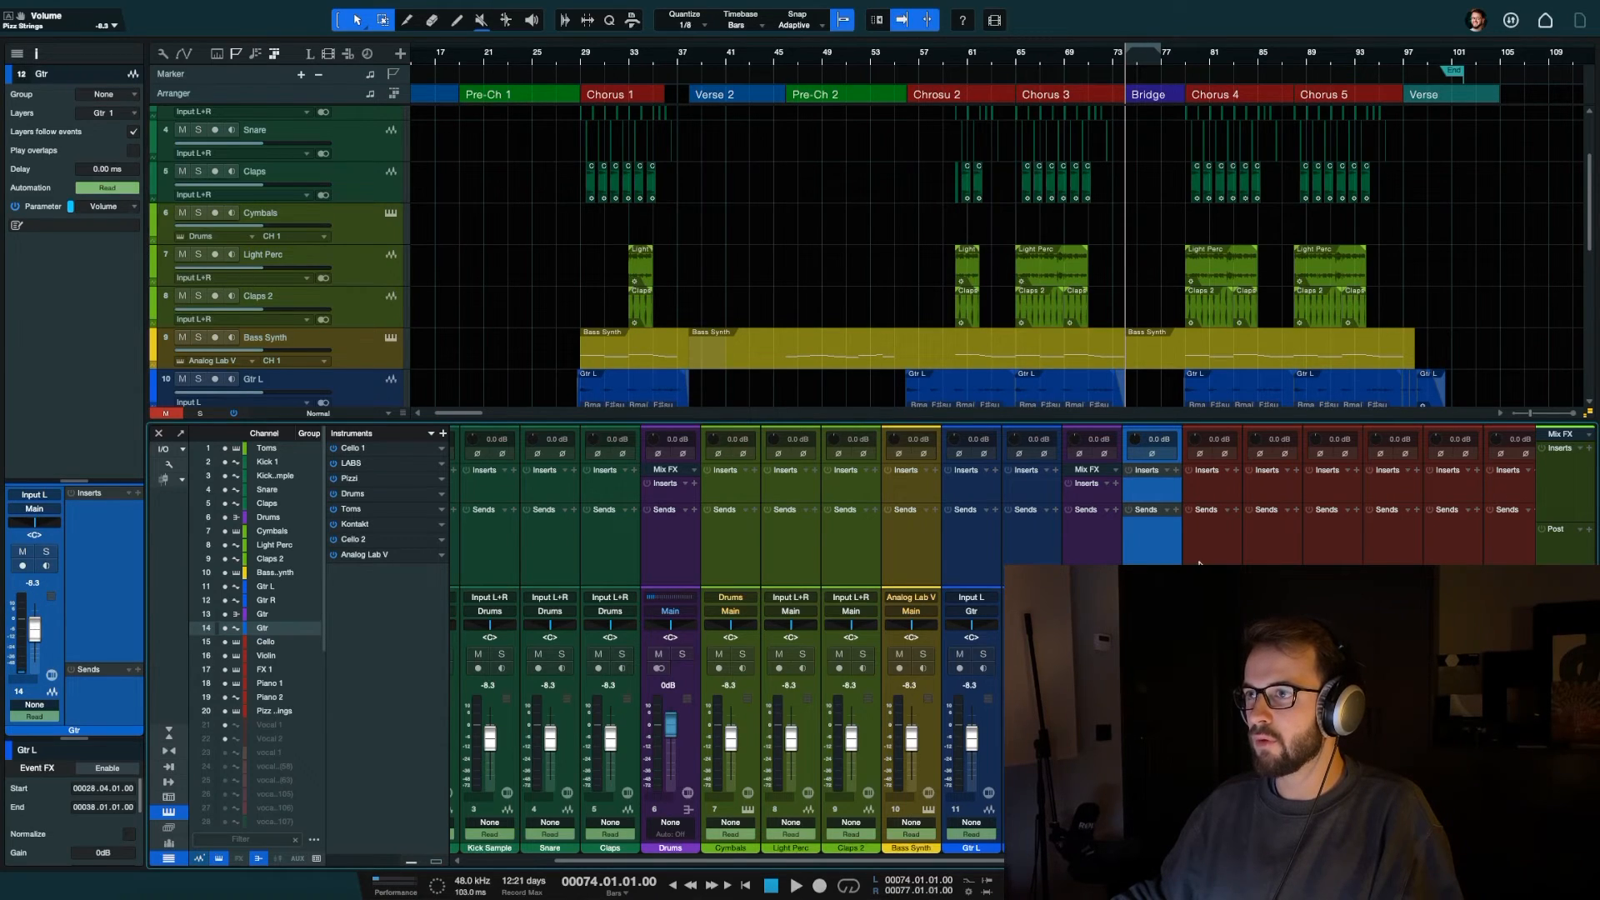
pyautogui.click(1232, 536)
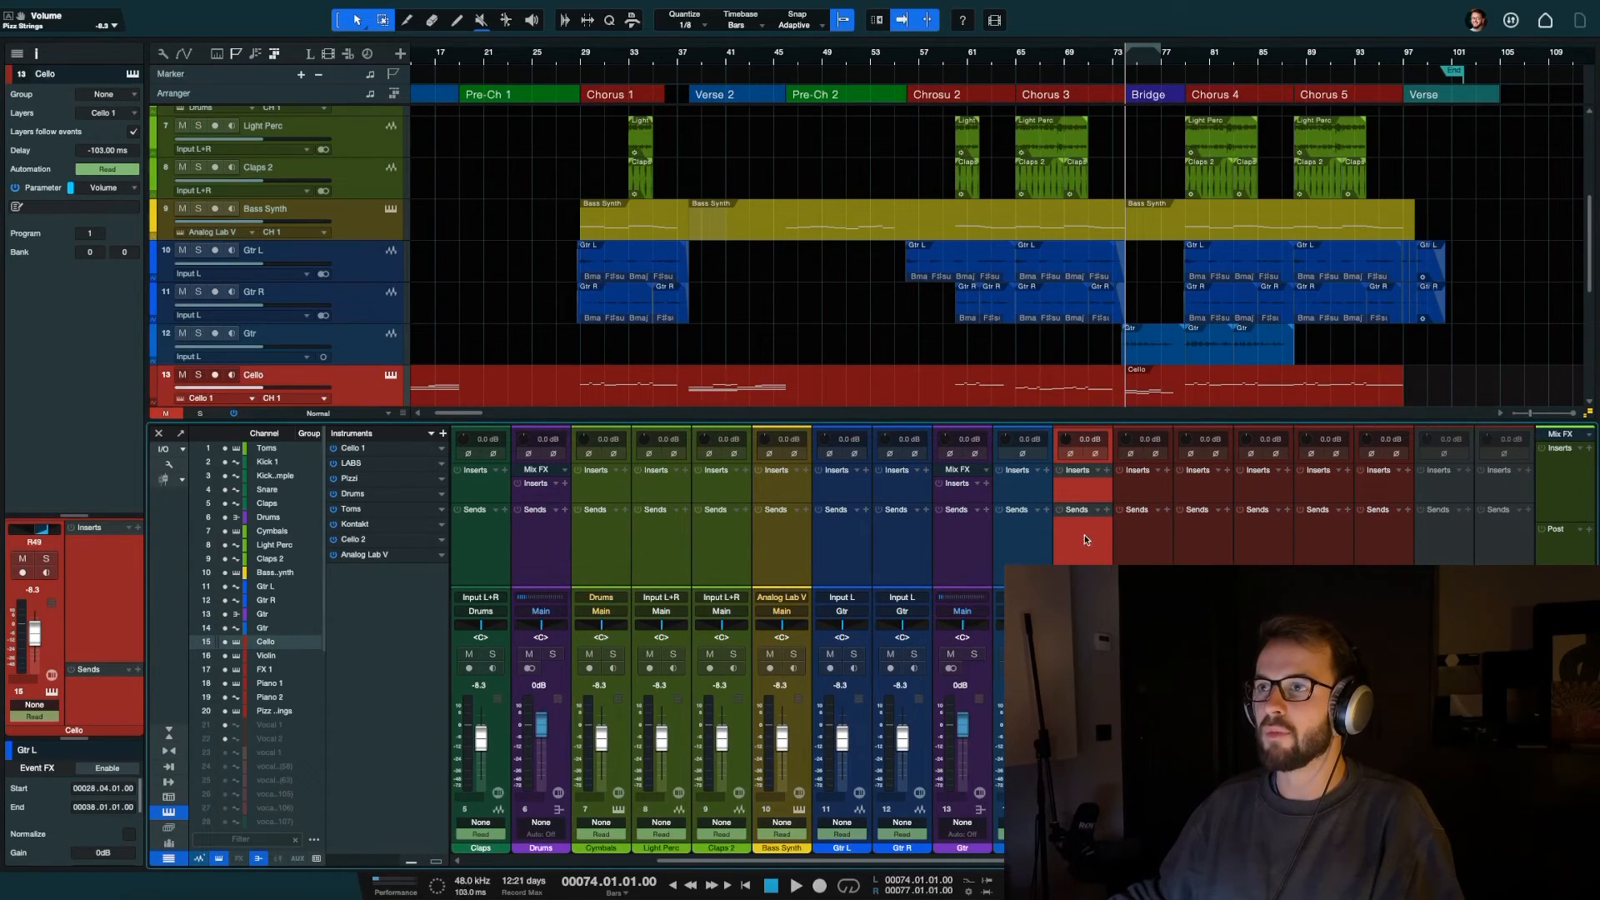
pyautogui.click(1387, 557)
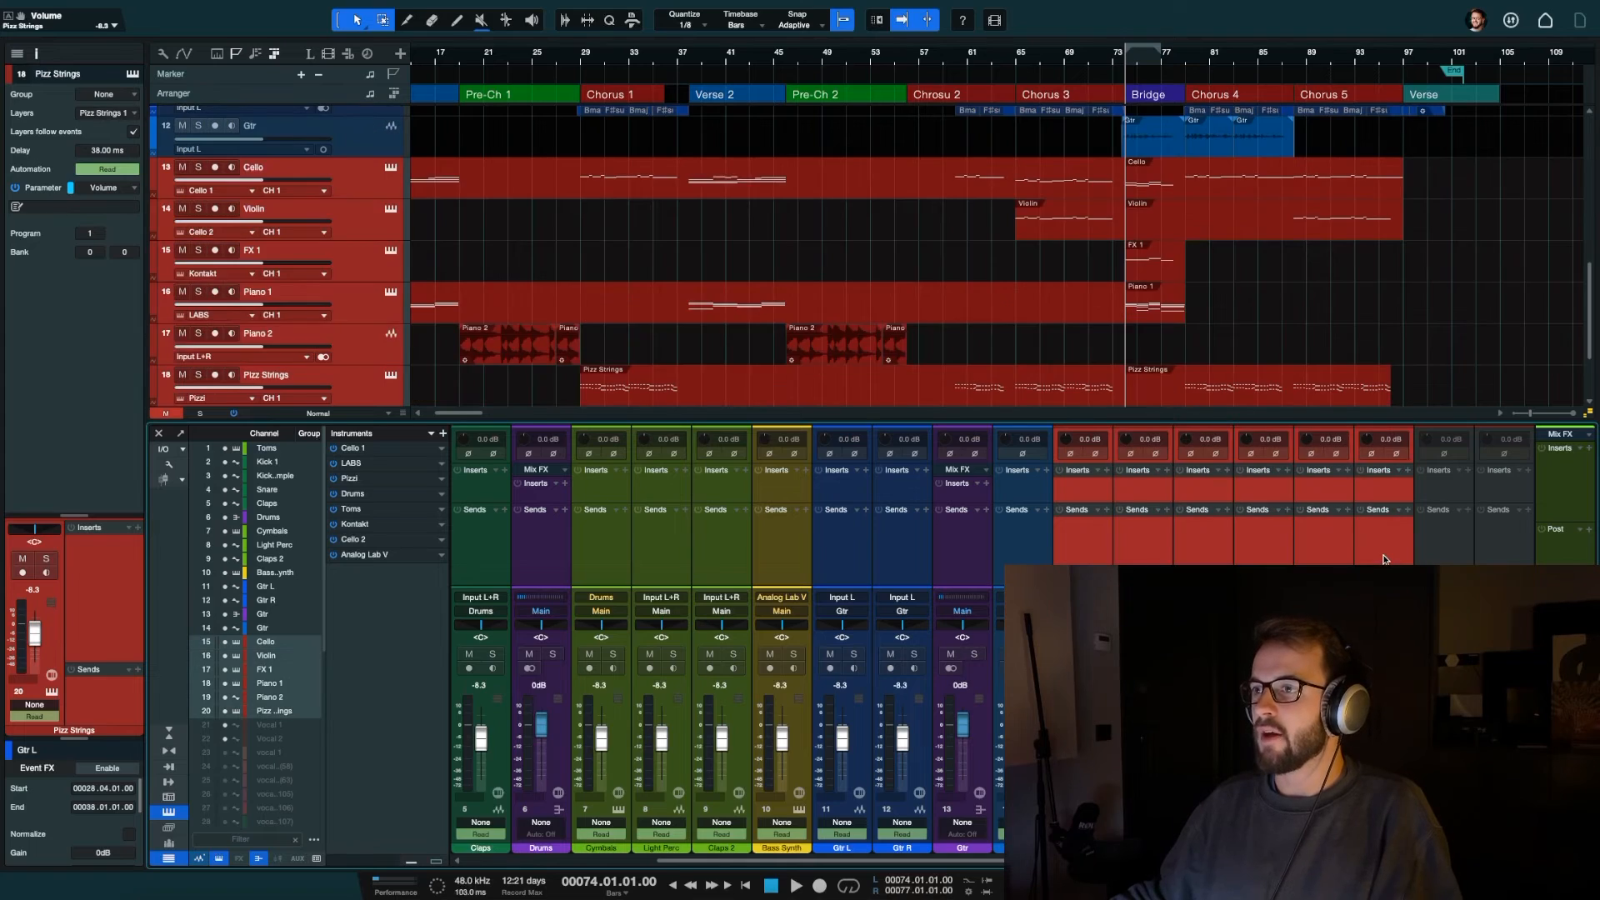
# Place the playhead at the start of Chorus 3 and examine the Cello, Violin, FX 1 and Piano 1 tracks individually in the arrangement
pyautogui.press('F3')
pyautogui.click(1014, 55)
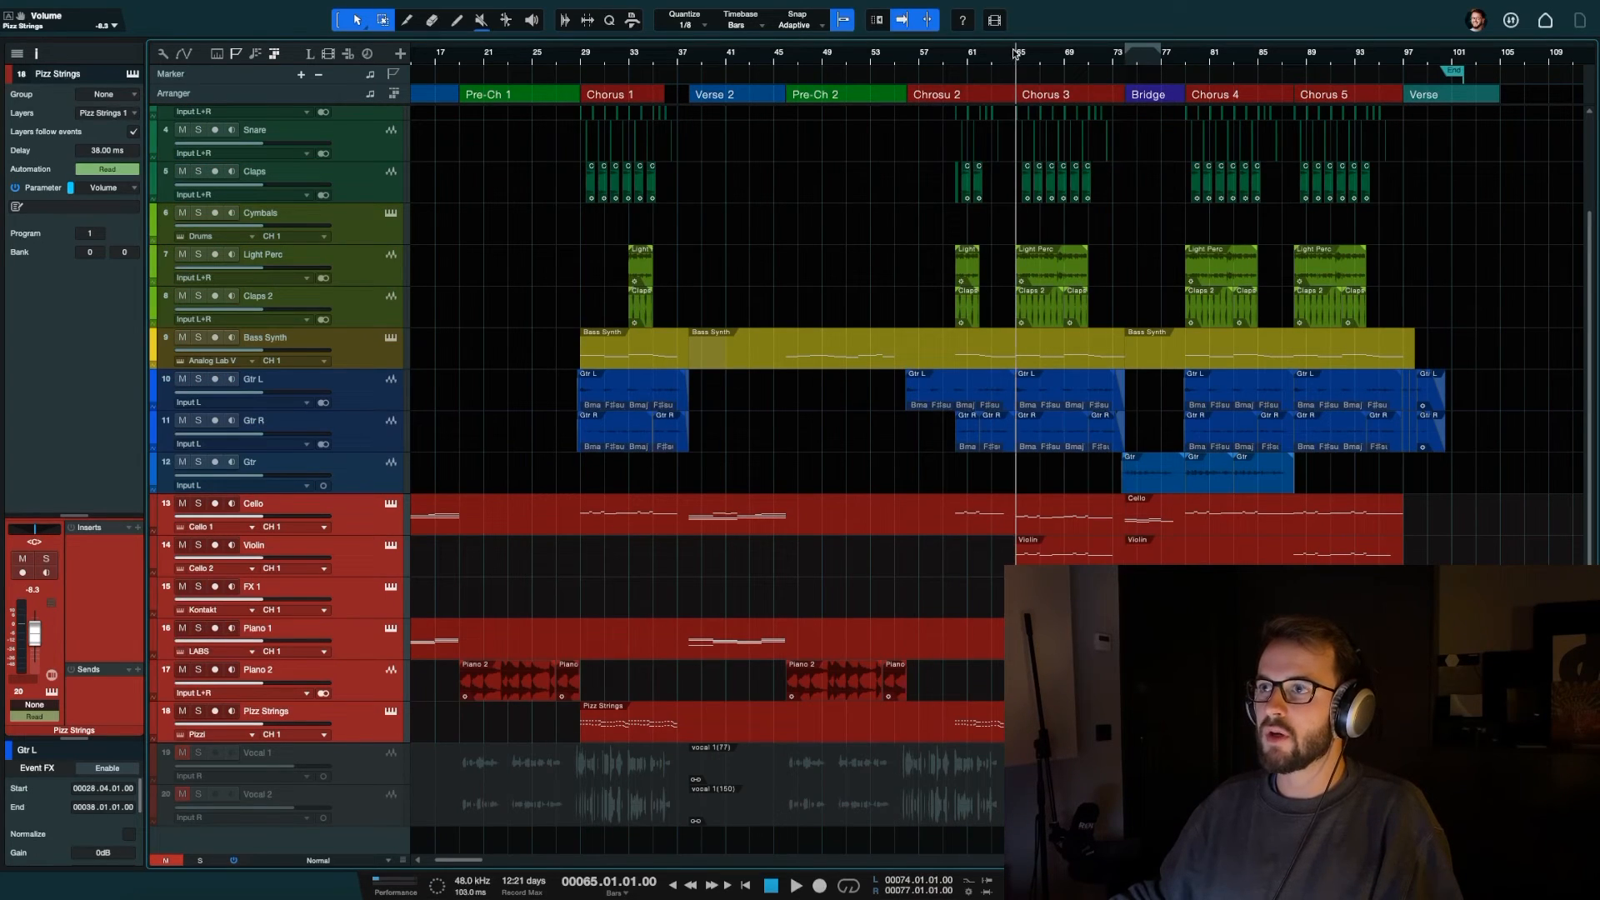
pyautogui.click(362, 557)
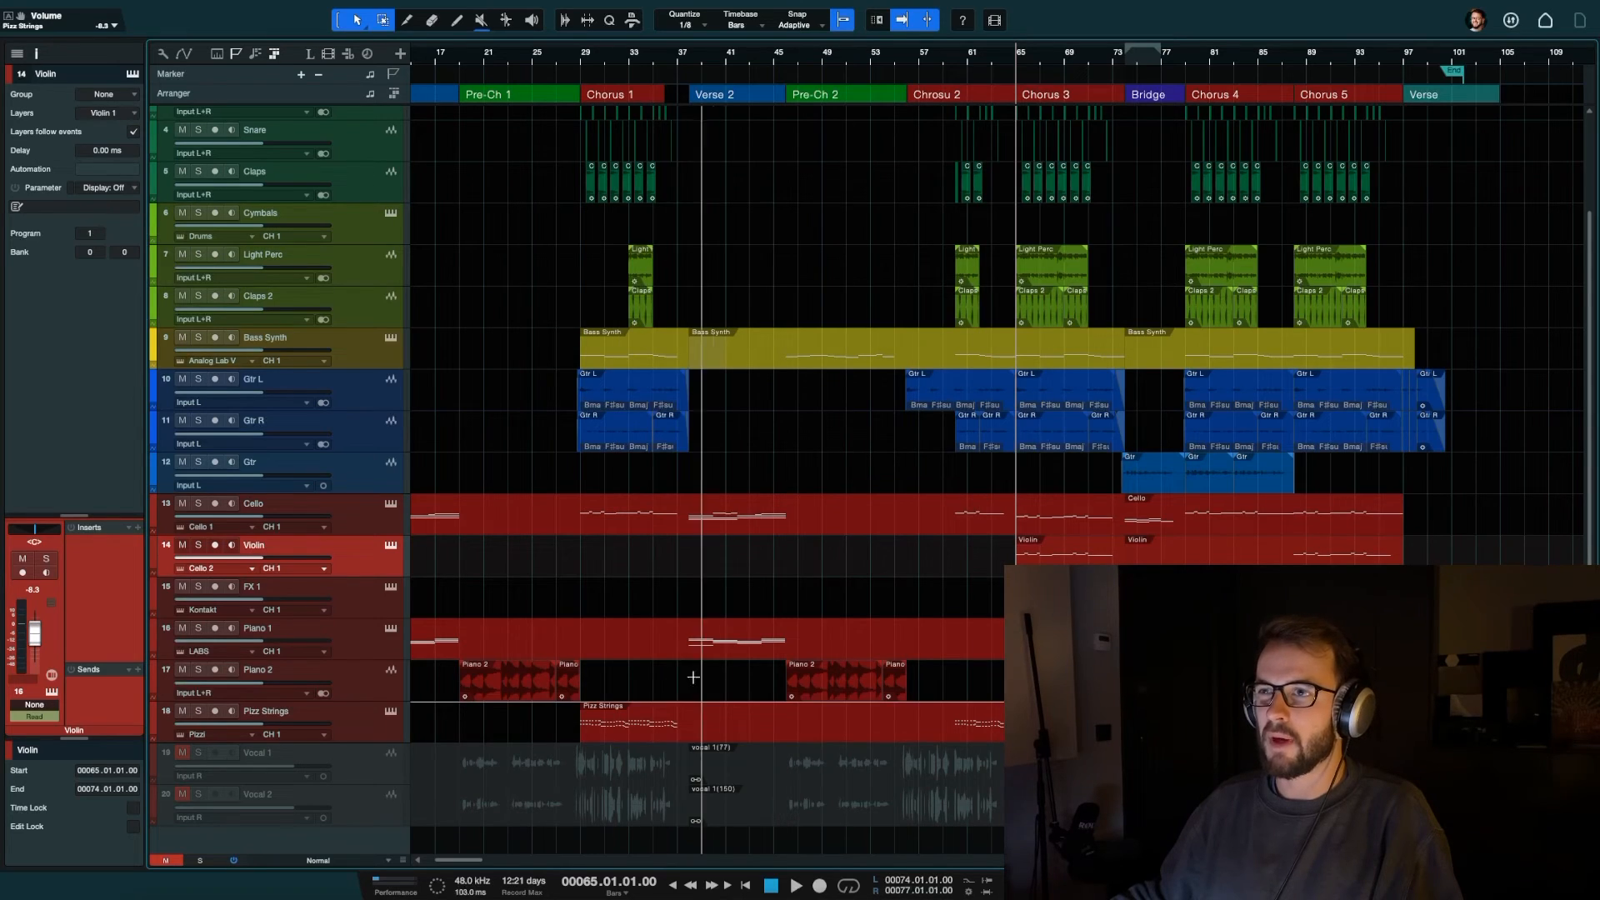
pyautogui.click(340, 512)
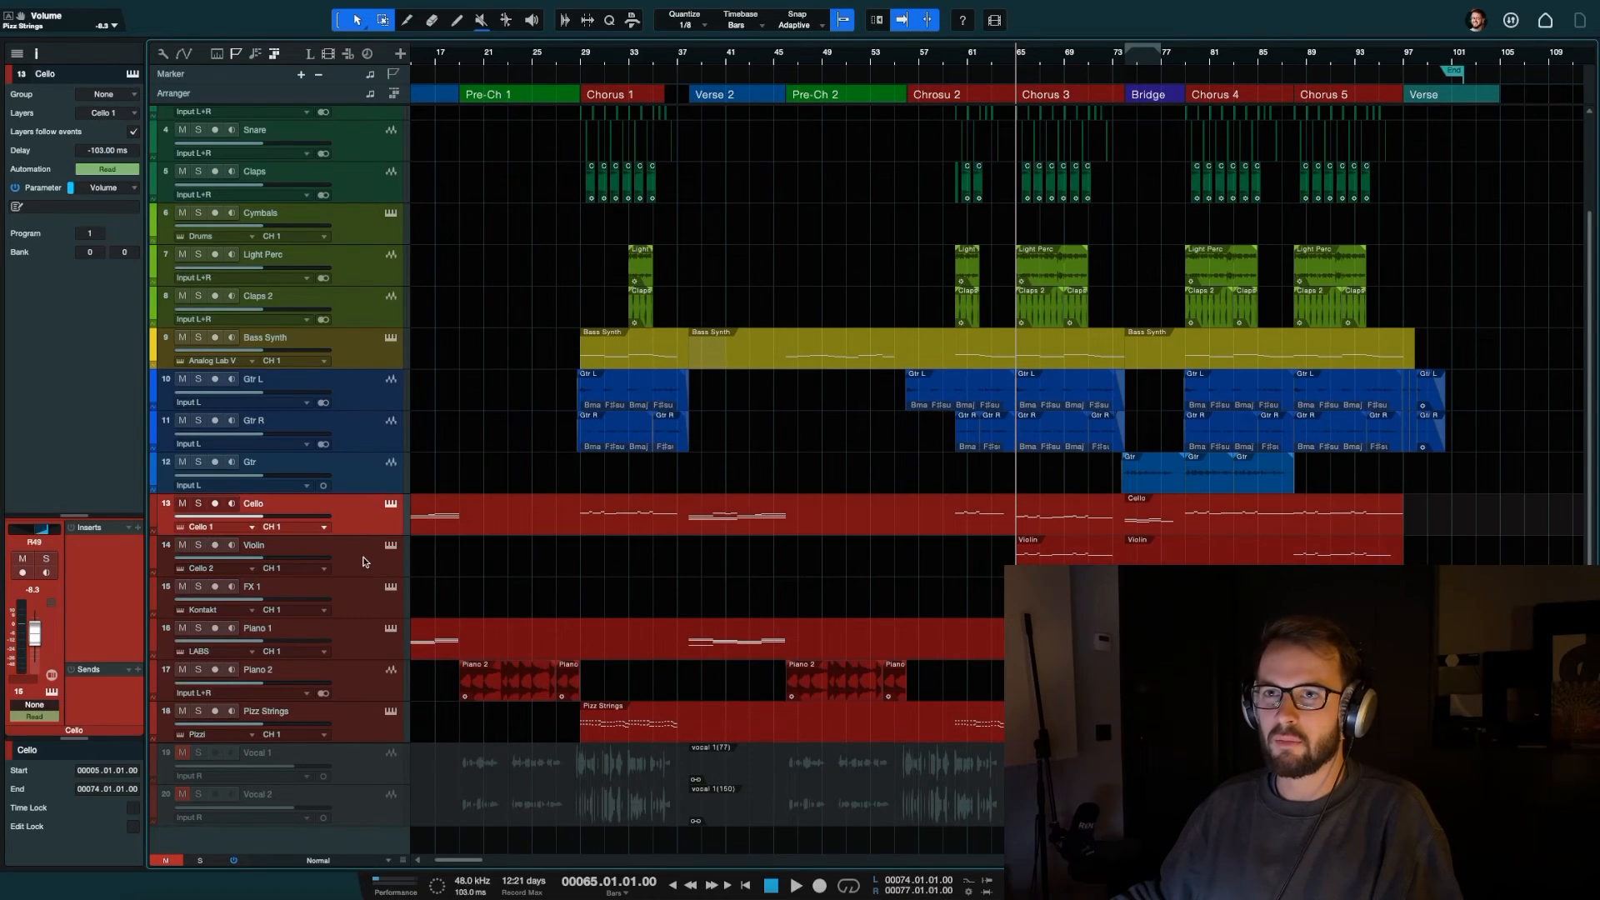
pyautogui.click(364, 560)
pyautogui.click(359, 602)
pyautogui.click(353, 640)
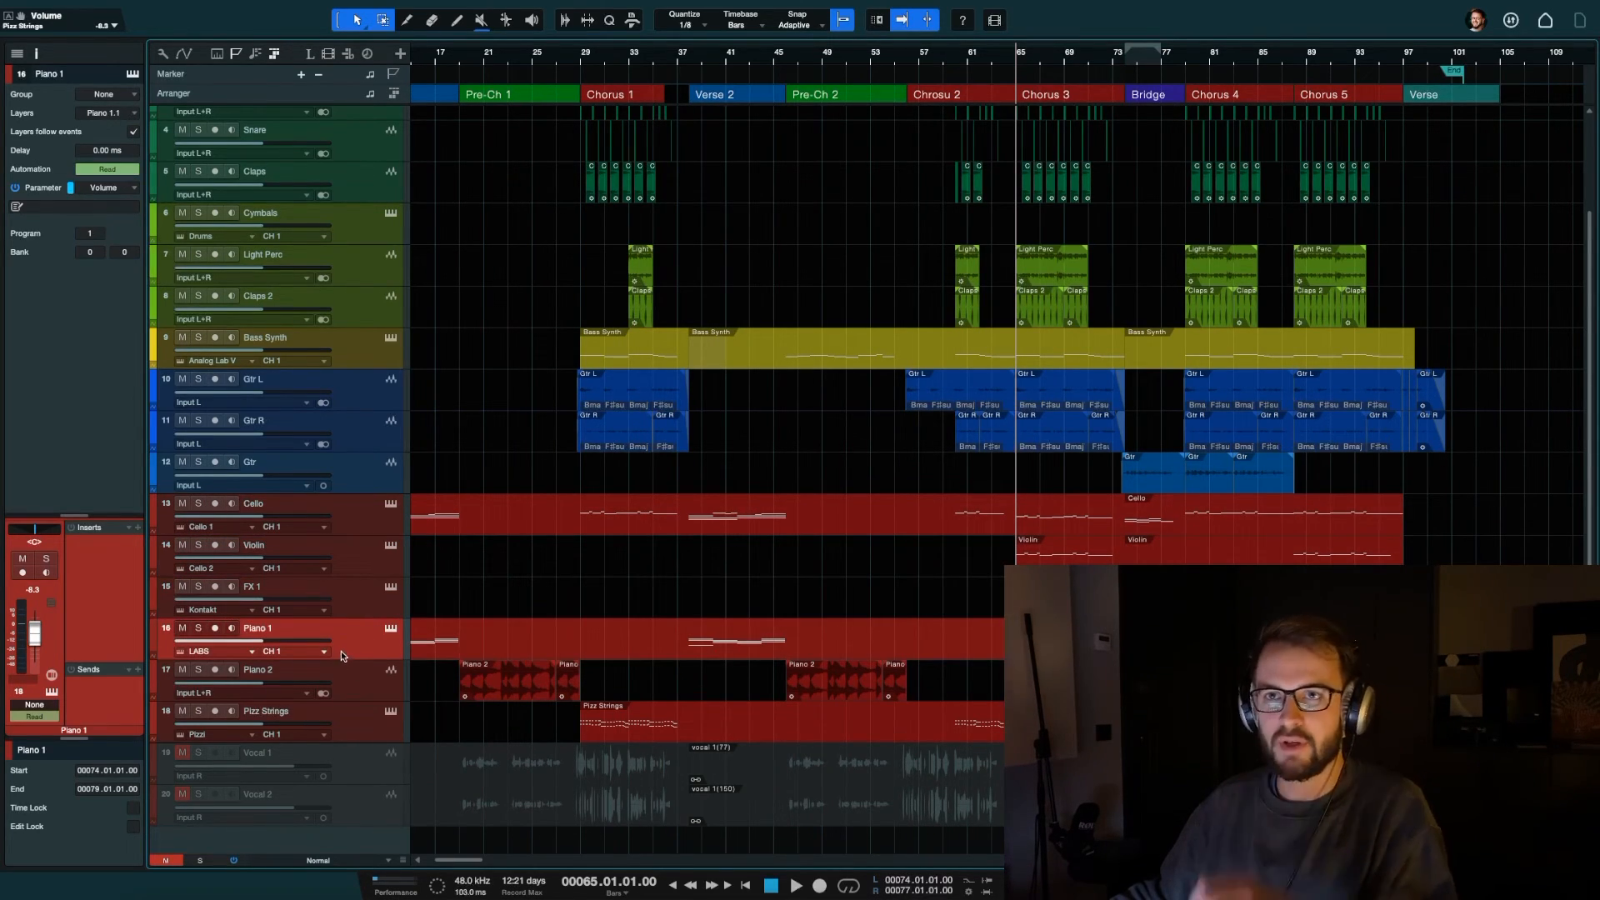